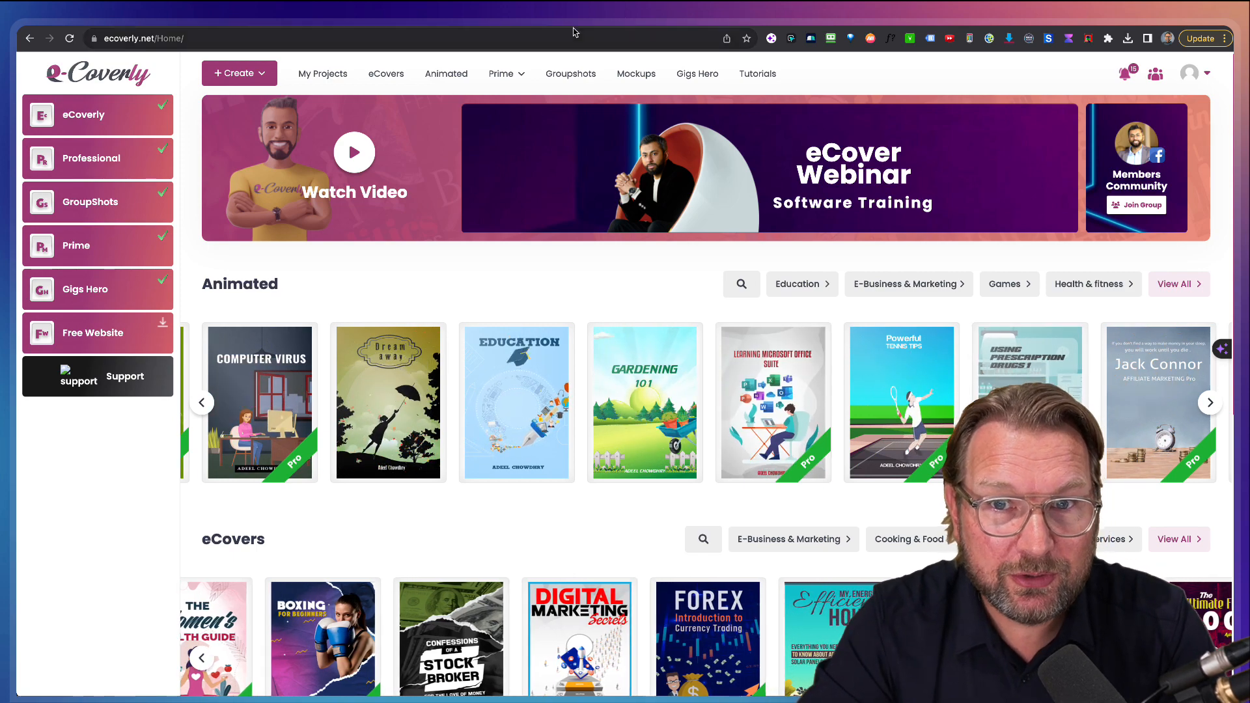
- Switch to the eCoverly review page and look over the pricing and funnel details of all editions
{"action": "left_click", "coordinate": [518, 26]}
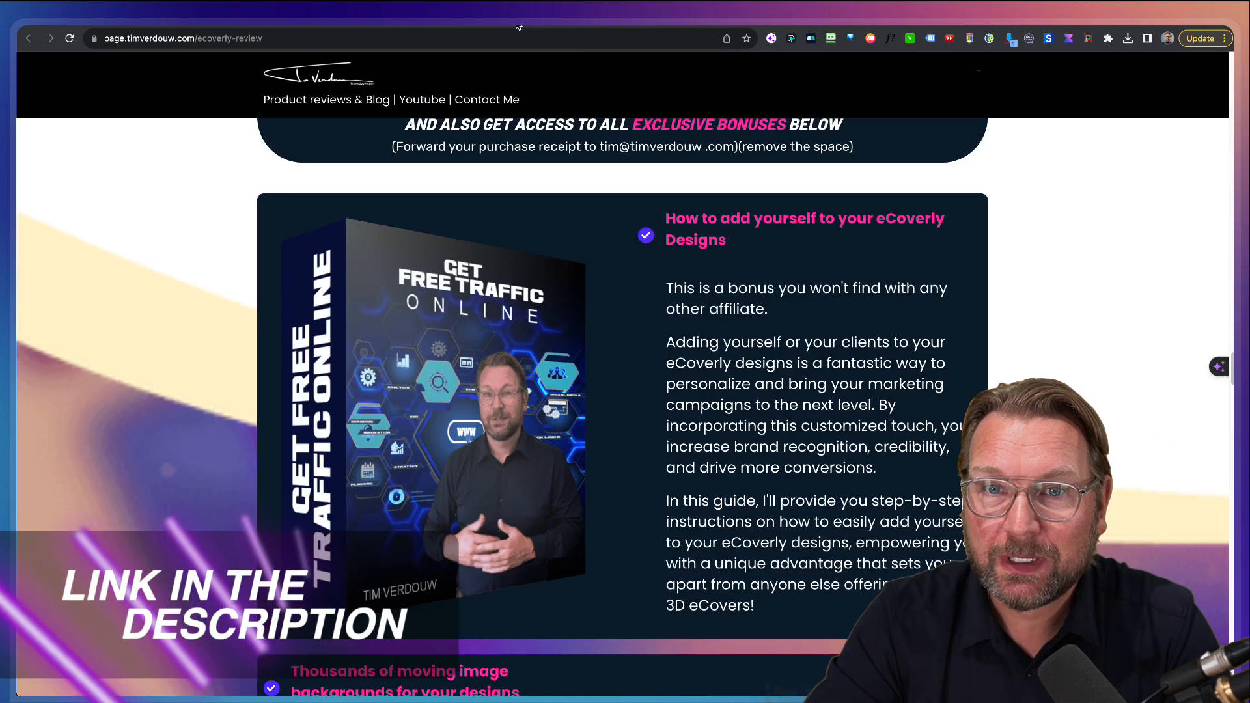
{"action": "scroll", "coordinate": [811, 273], "scroll_direction": "up", "scroll_amount": 5}
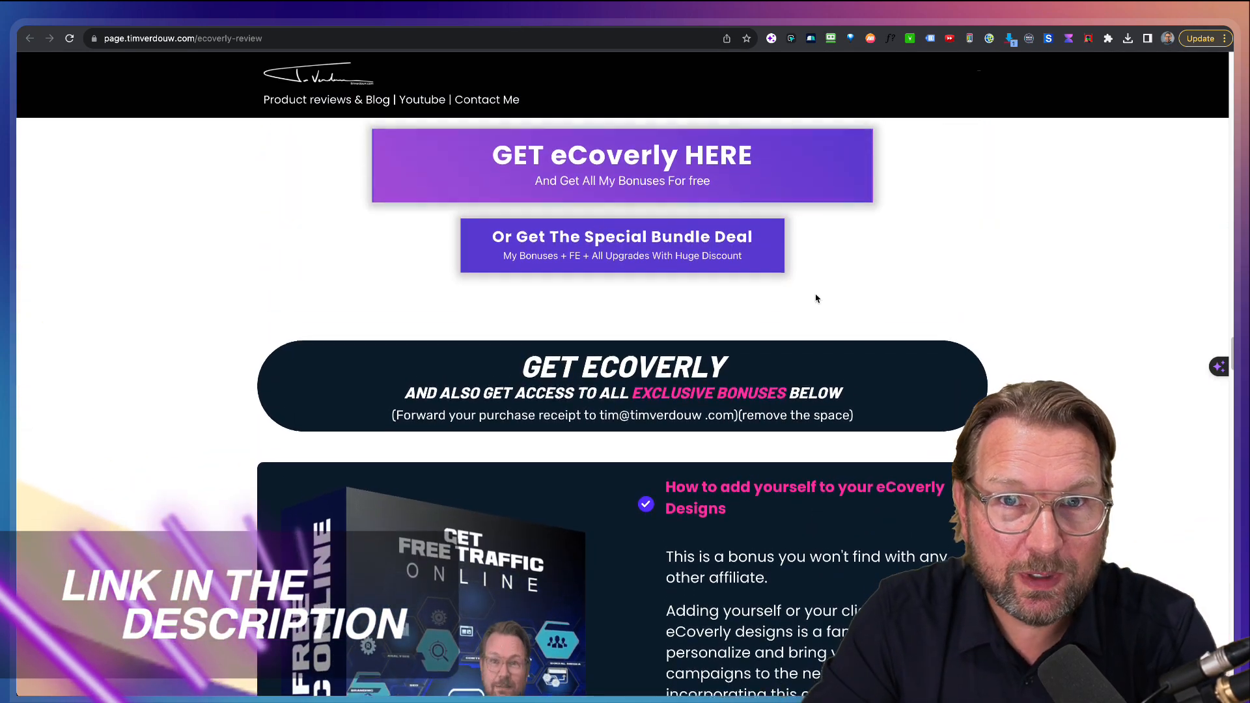
{"action": "scroll", "coordinate": [817, 298], "scroll_direction": "up", "scroll_amount": 15}
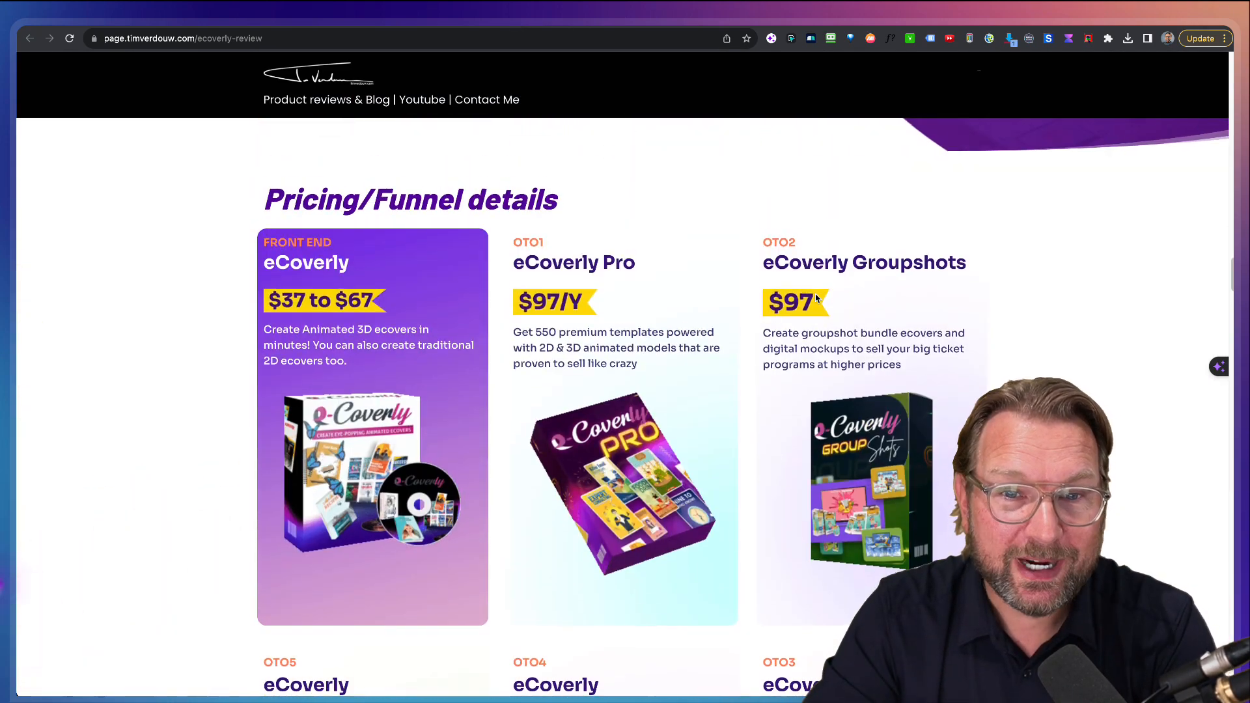
{"action": "scroll", "coordinate": [816, 298], "scroll_direction": "down", "scroll_amount": 20}
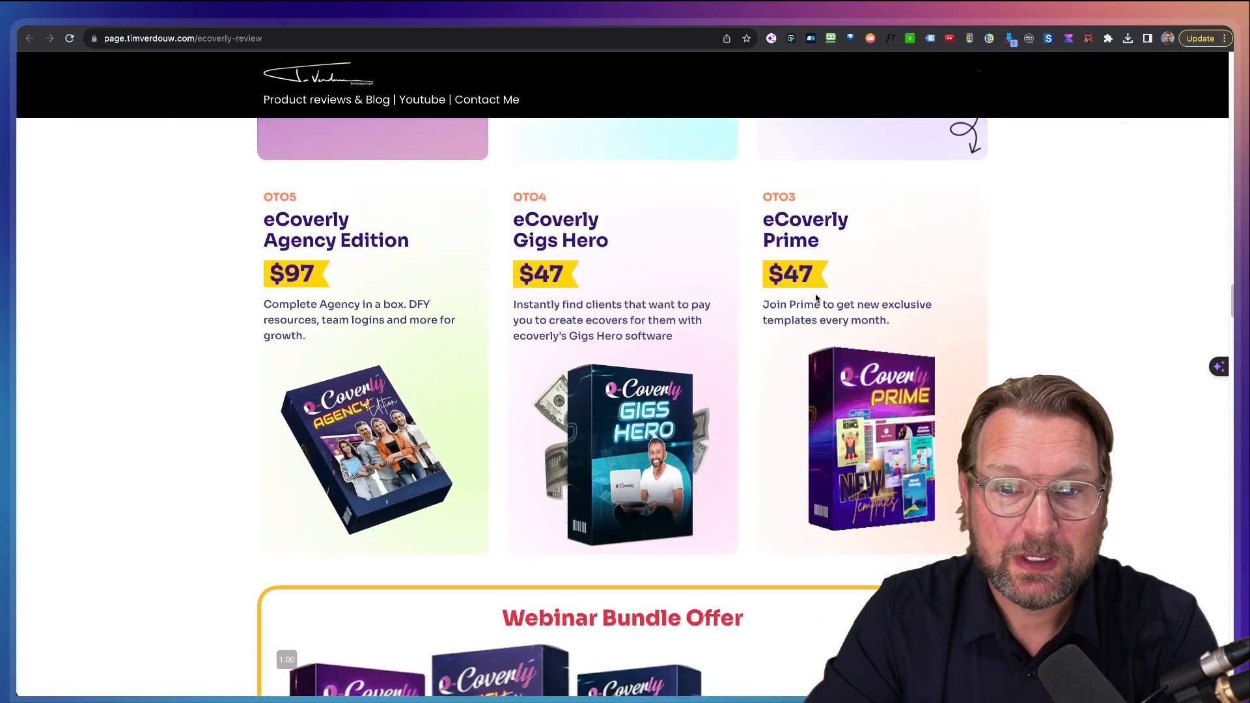
{"action": "scroll", "coordinate": [815, 298], "scroll_direction": "down", "scroll_amount": 10}
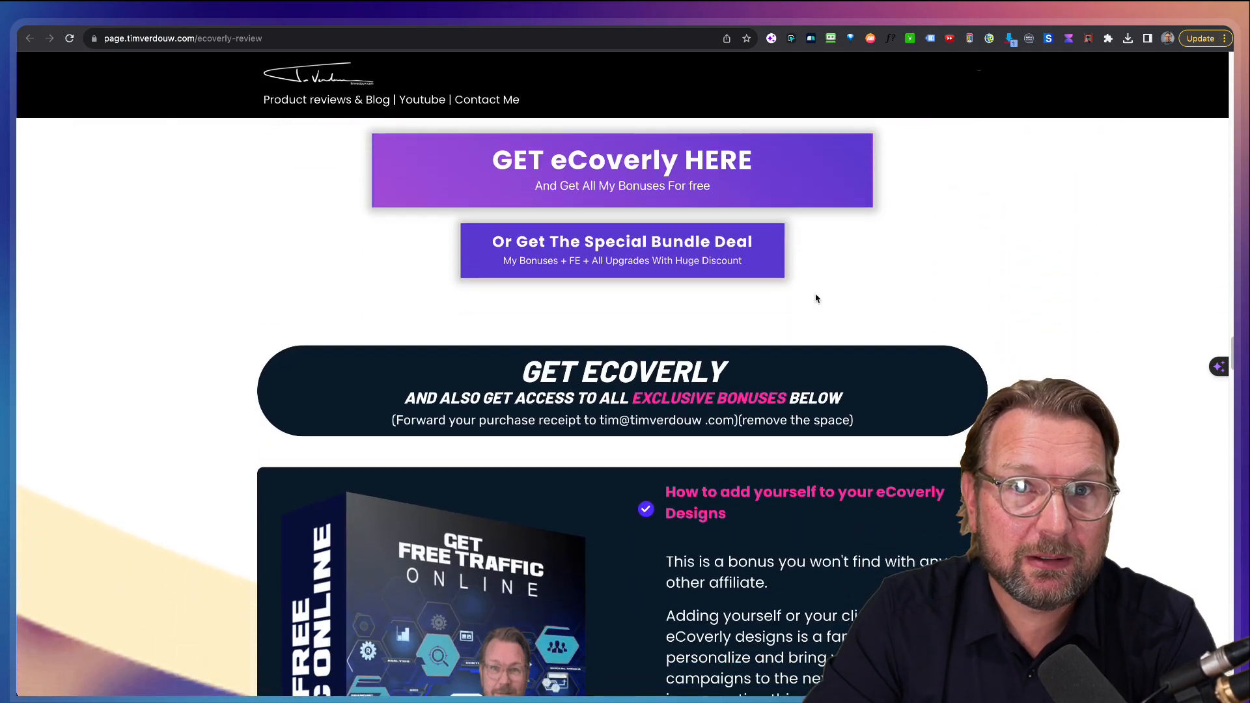
- Read through the exclusive bonuses on the review page, from adding yourself to designs to Alpha QR Code and Video Message Pro
{"action": "scroll", "coordinate": [816, 296], "scroll_direction": "down", "scroll_amount": 5}
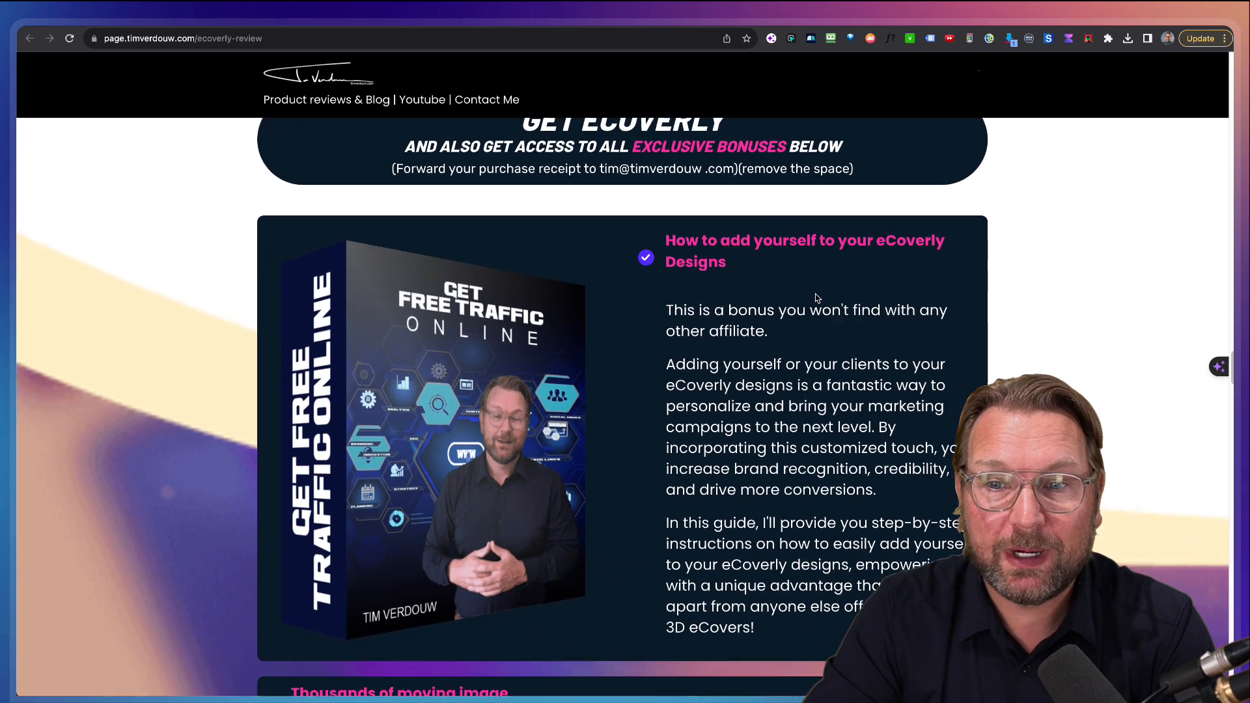
{"action": "scroll", "coordinate": [812, 297], "scroll_direction": "down", "scroll_amount": 1}
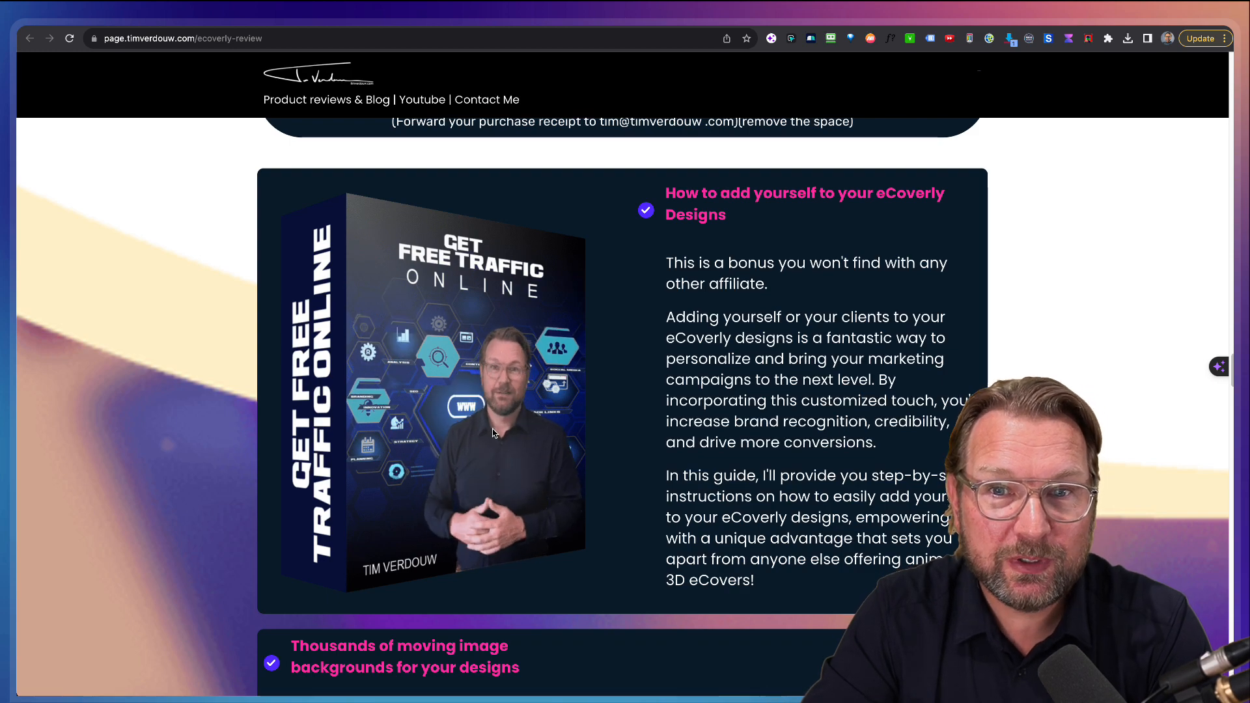
{"action": "scroll", "coordinate": [493, 433], "scroll_direction": "up", "scroll_amount": 5}
{"action": "scroll", "coordinate": [493, 433], "scroll_direction": "down", "scroll_amount": 4}
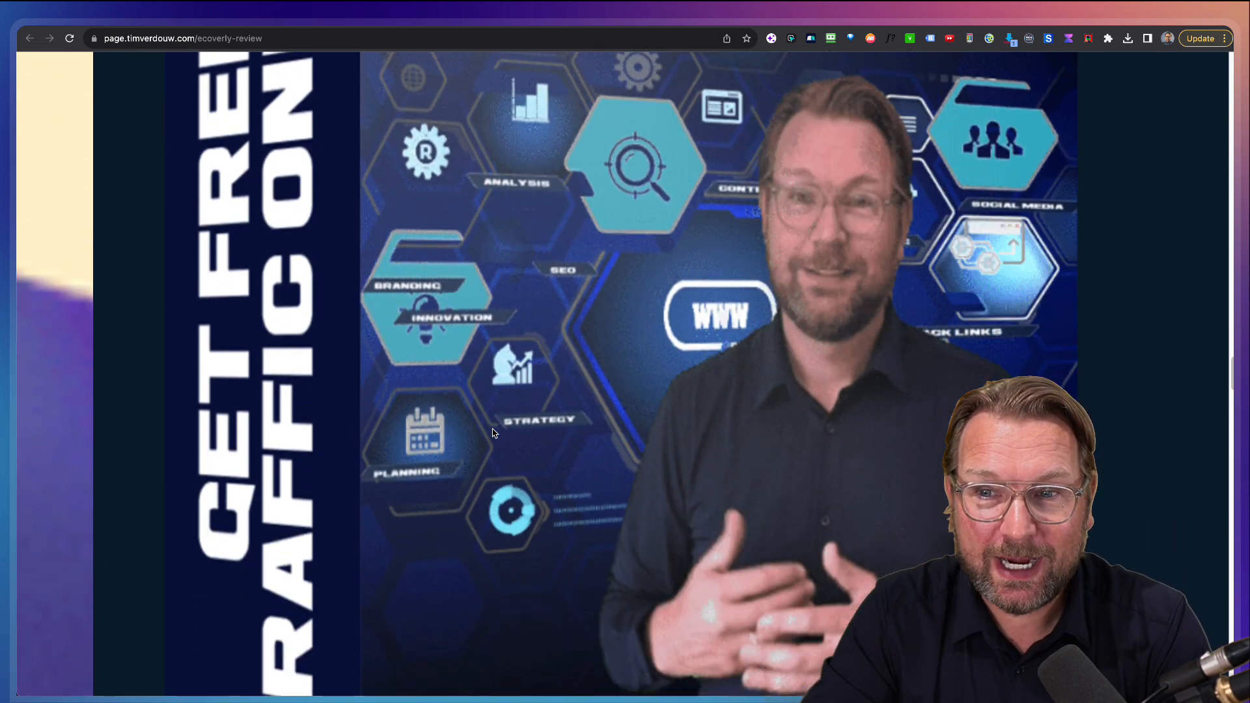
{"action": "scroll", "coordinate": [493, 433], "scroll_direction": "down", "scroll_amount": 5}
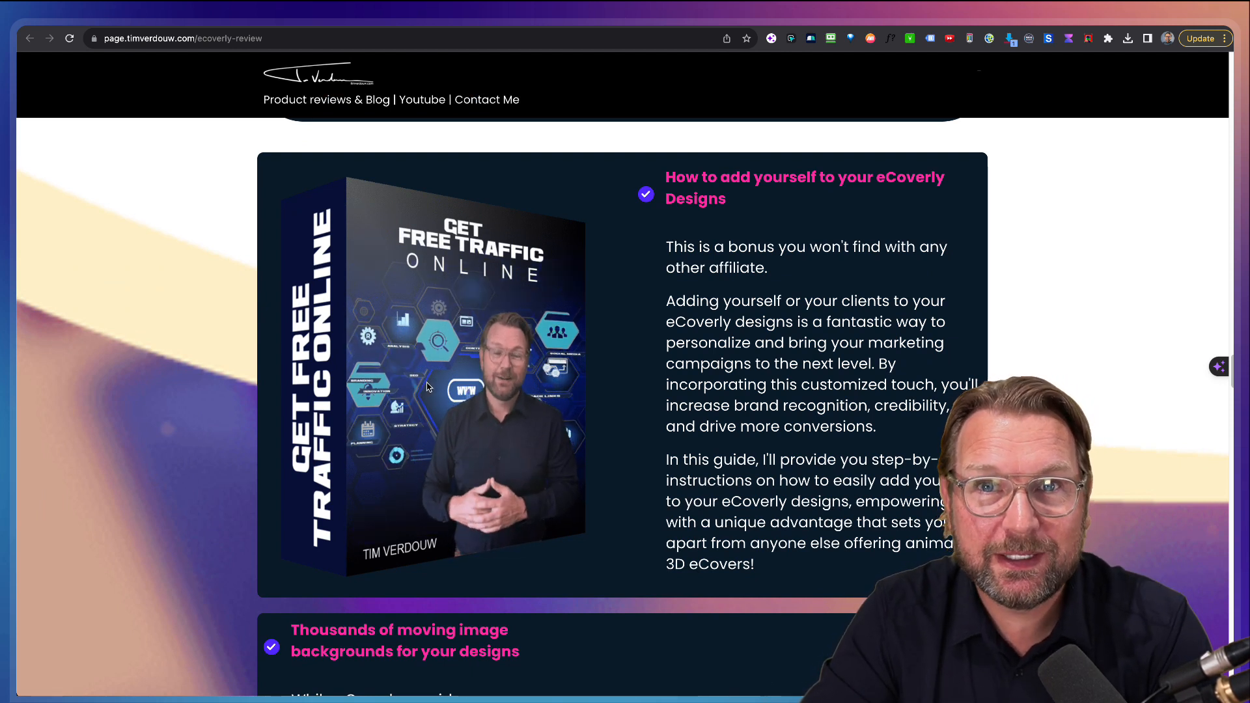
{"action": "scroll", "coordinate": [427, 387], "scroll_direction": "down", "scroll_amount": 4}
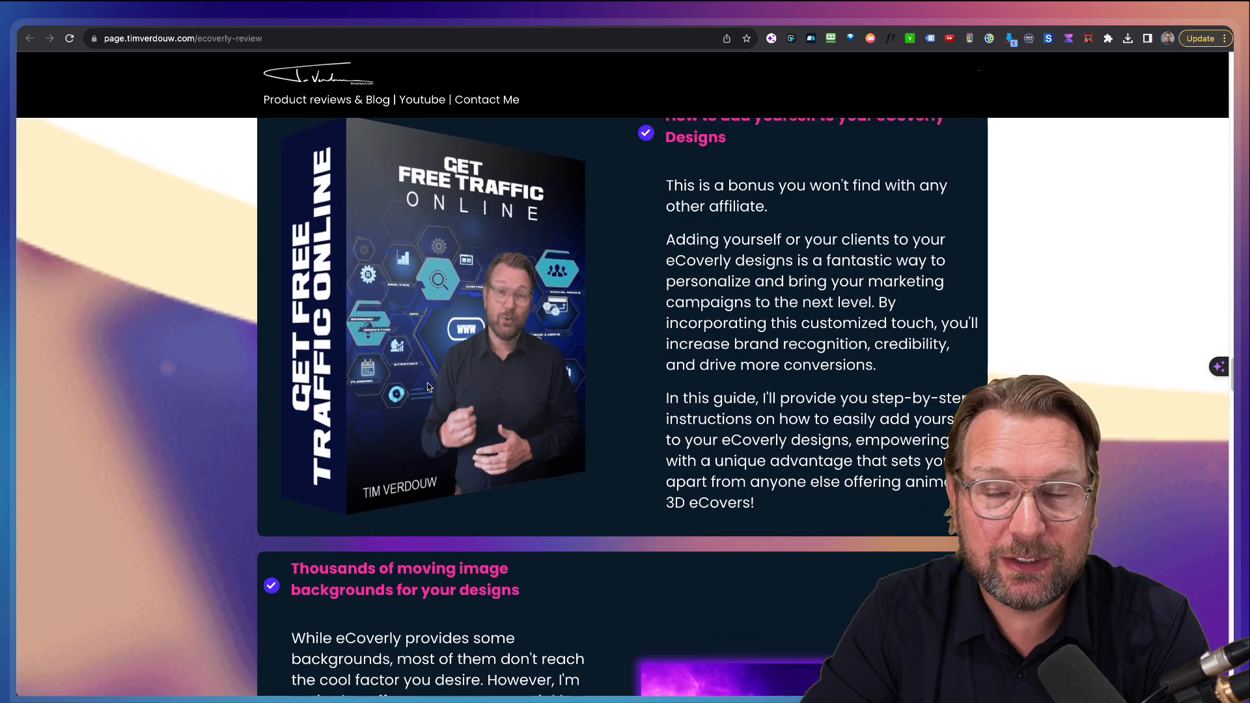
{"action": "scroll", "coordinate": [428, 387], "scroll_direction": "down", "scroll_amount": 2}
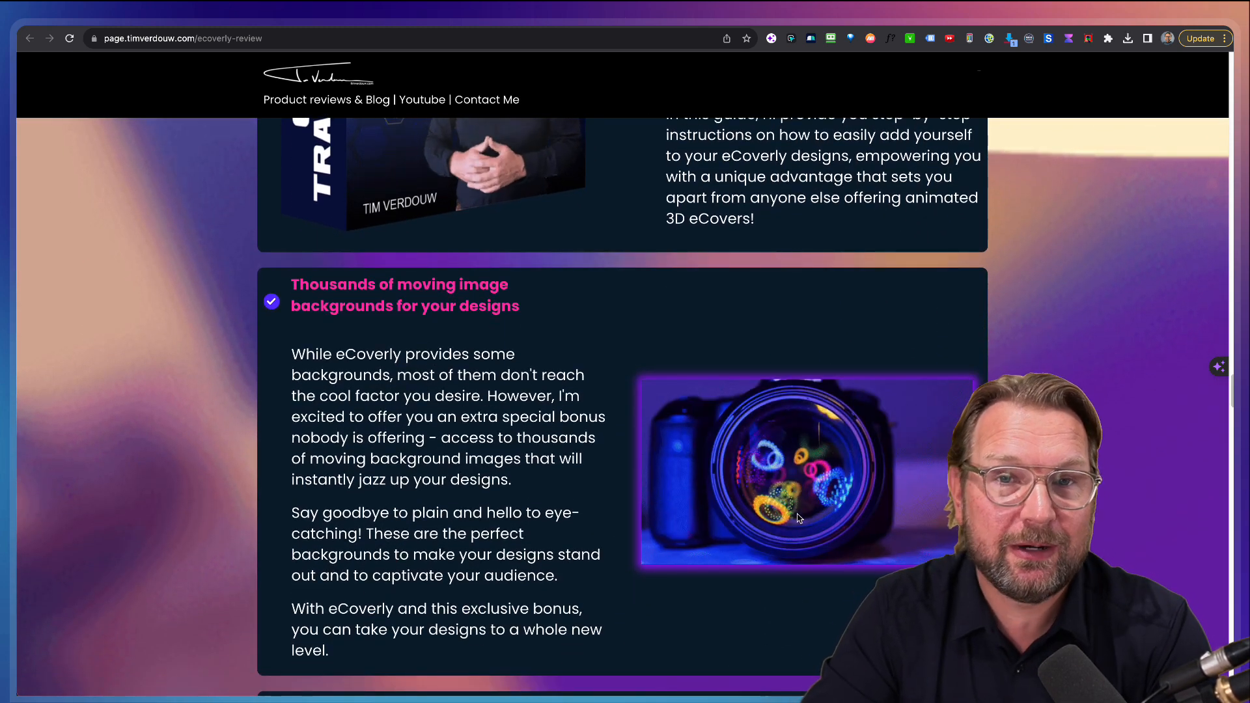
{"action": "scroll", "coordinate": [500, 384], "scroll_direction": "up", "scroll_amount": 2}
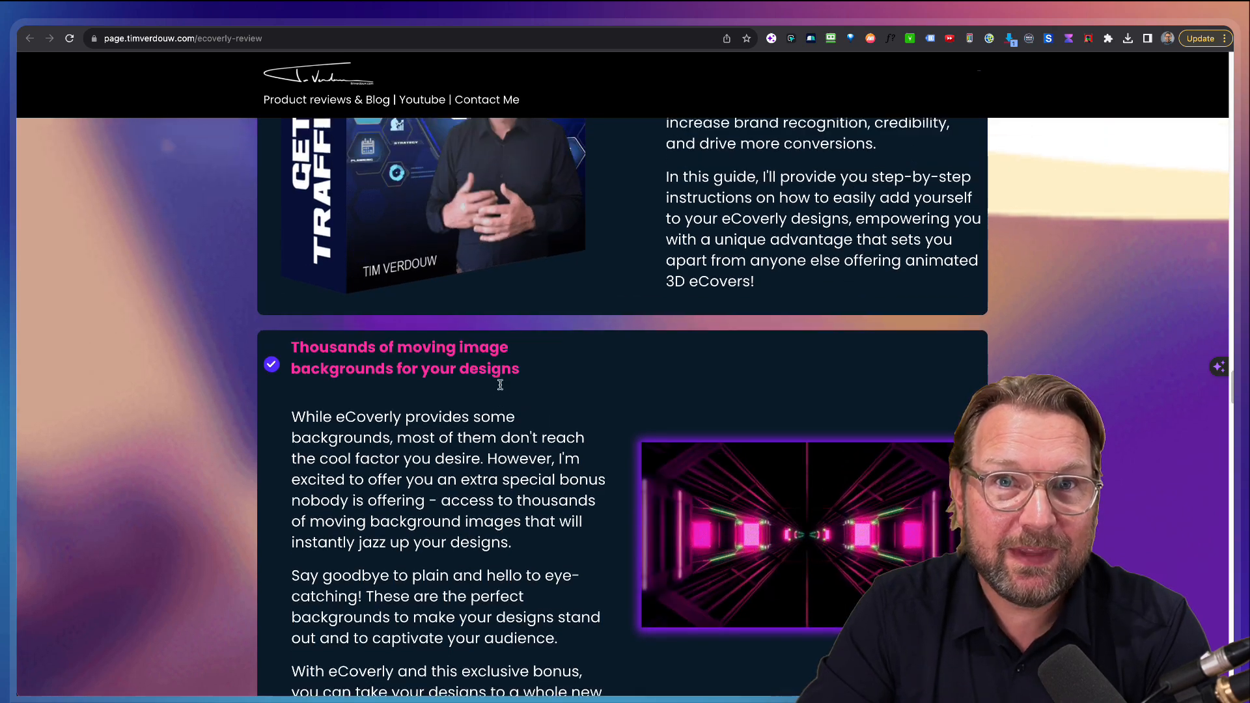
{"action": "scroll", "coordinate": [500, 384], "scroll_direction": "up", "scroll_amount": 4}
{"action": "scroll", "coordinate": [506, 289], "scroll_direction": "down", "scroll_amount": 8}
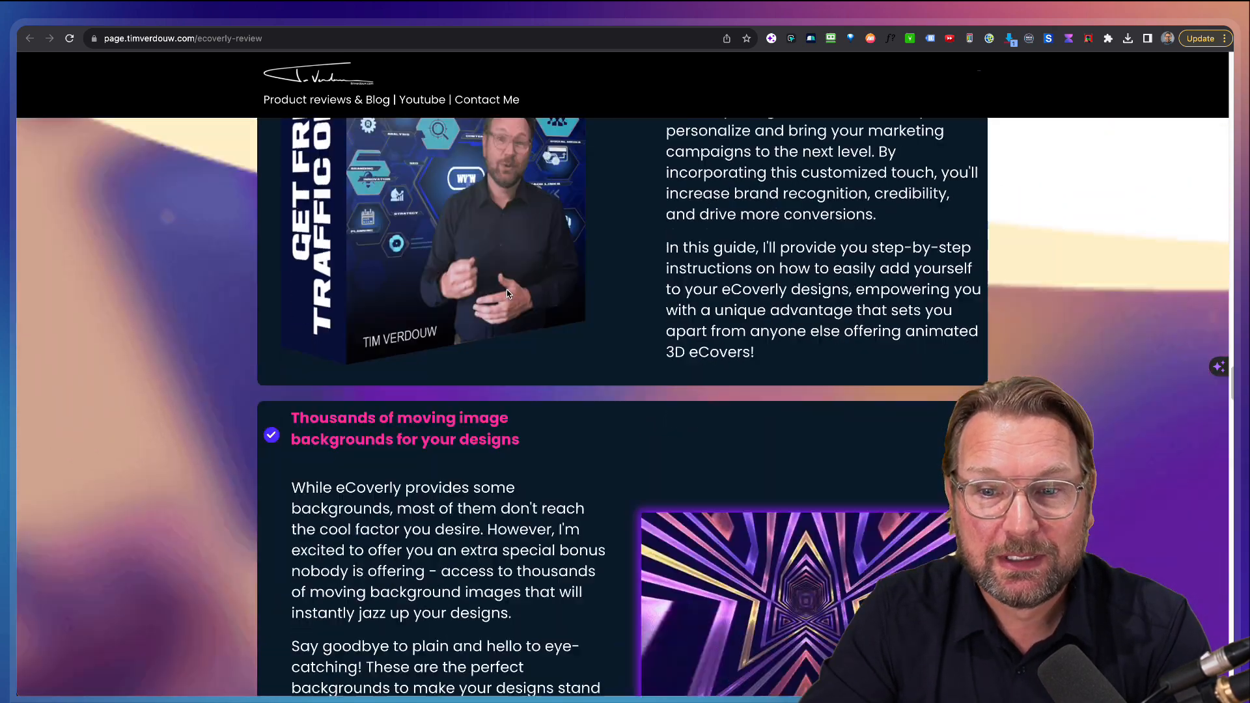
{"action": "scroll", "coordinate": [509, 294], "scroll_direction": "down", "scroll_amount": 15}
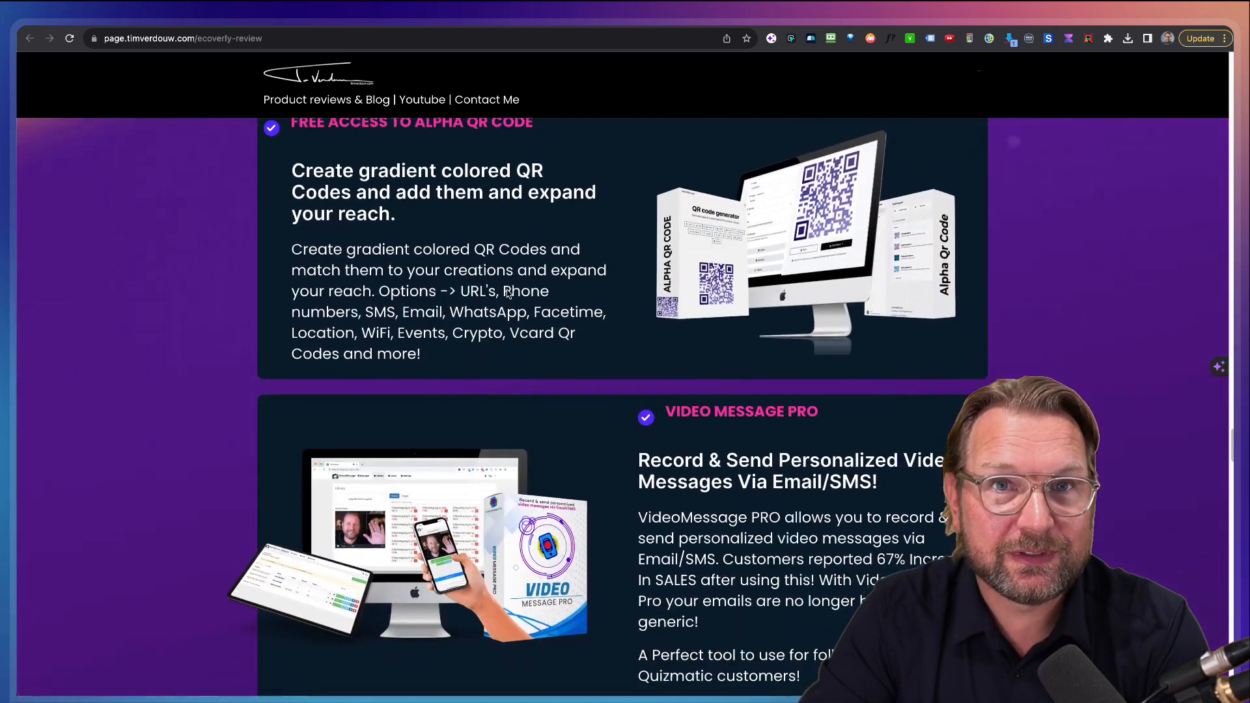
{"action": "scroll", "coordinate": [507, 289], "scroll_direction": "up", "scroll_amount": 20}
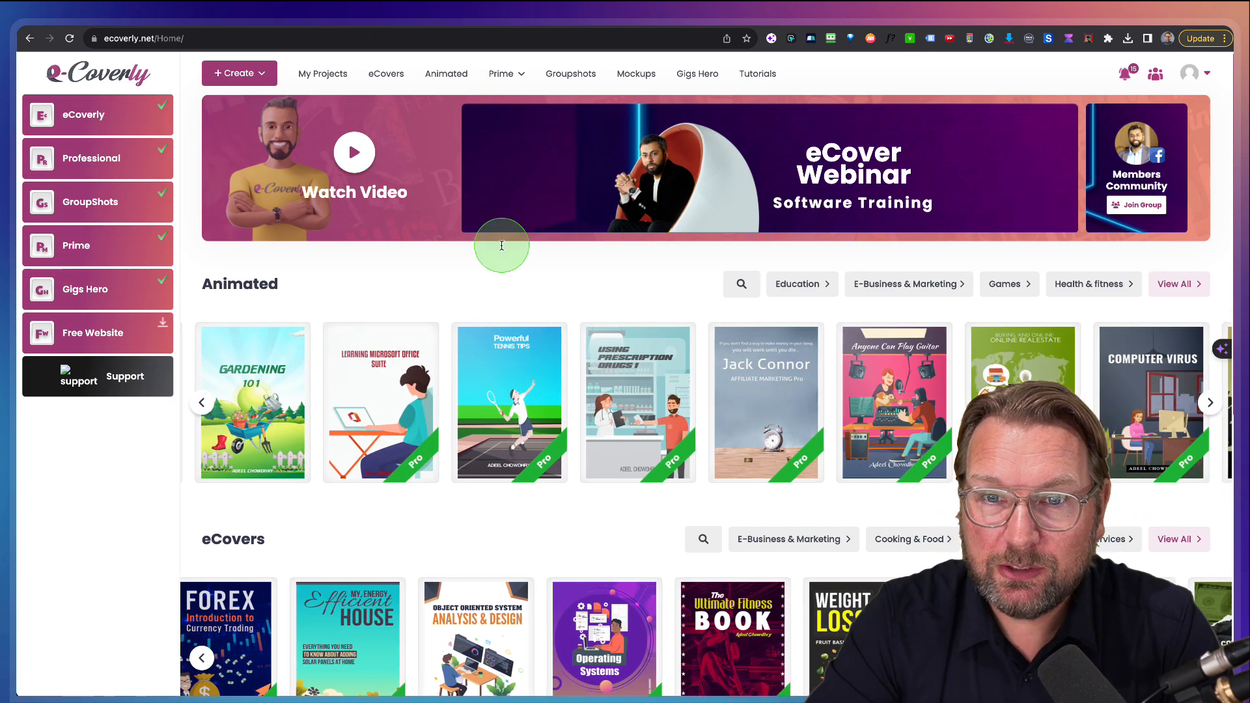
- Return to the eCoverly home page and look through its Animated and eCovers template rows down to Groupshots
{"action": "scroll", "coordinate": [508, 312], "scroll_direction": "down", "scroll_amount": 2}
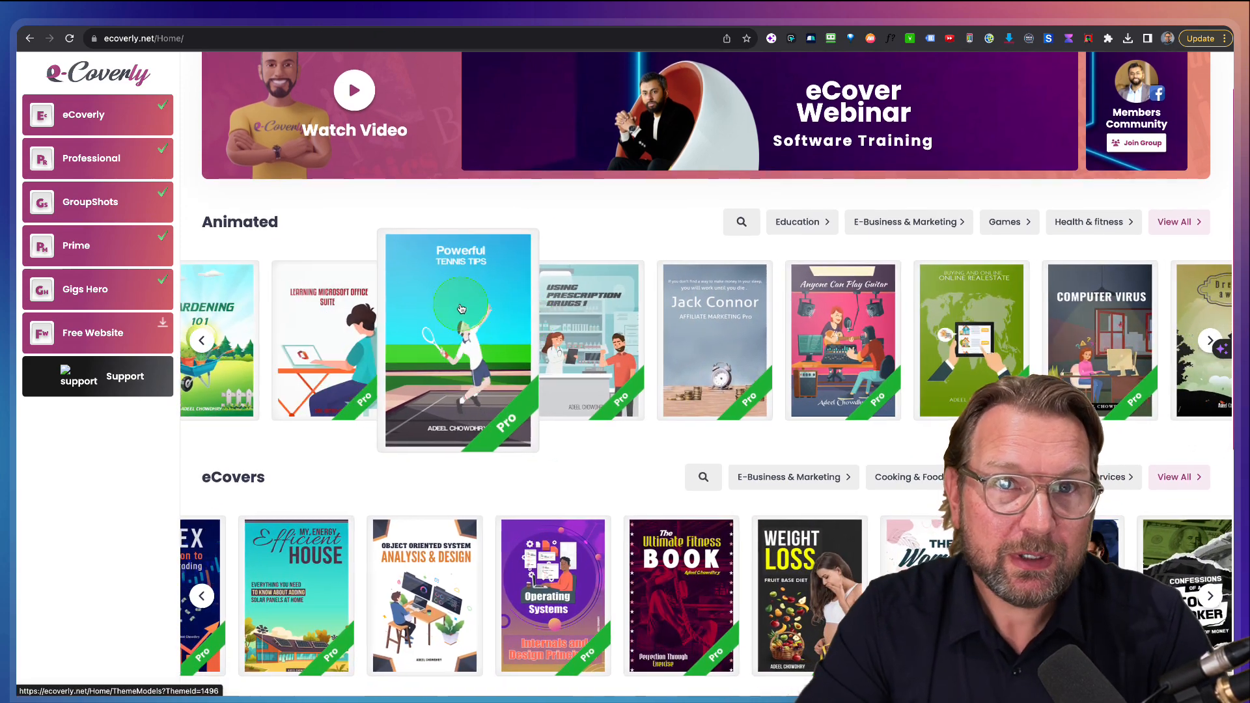
{"action": "scroll", "coordinate": [453, 309], "scroll_direction": "down", "scroll_amount": 2}
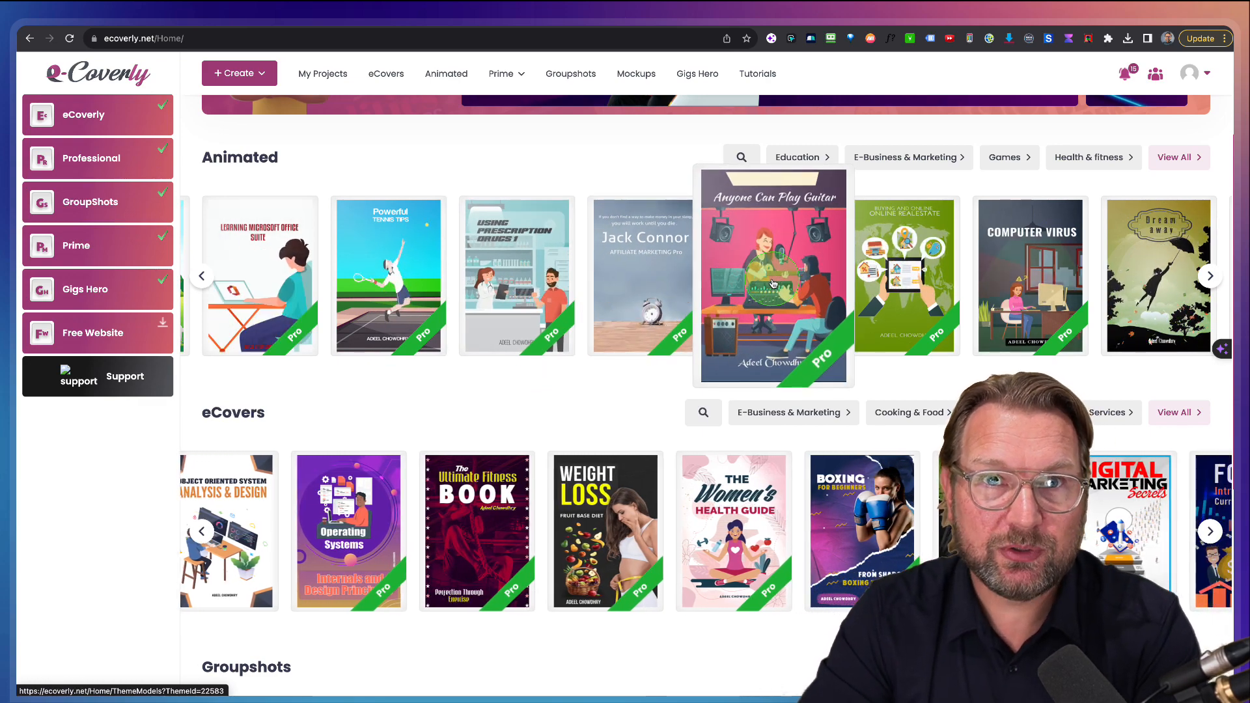
{"action": "scroll", "coordinate": [738, 283], "scroll_direction": "down", "scroll_amount": 4}
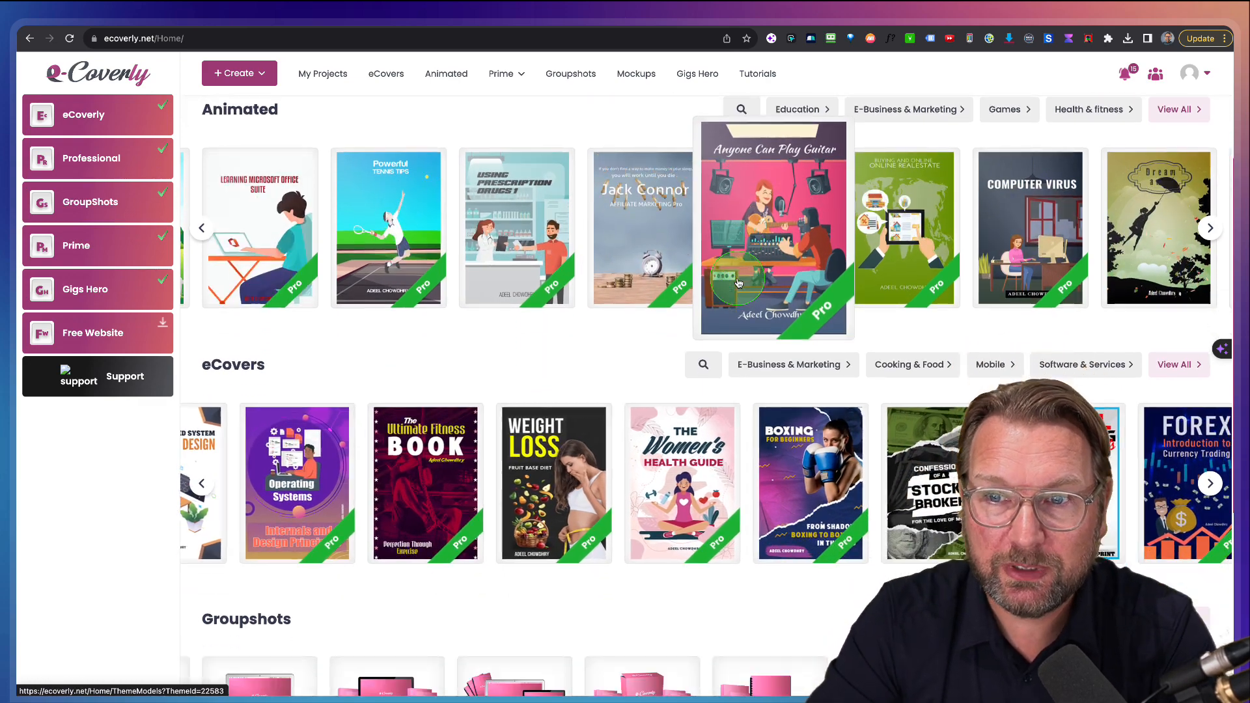
{"action": "scroll", "coordinate": [493, 217], "scroll_direction": "down", "scroll_amount": 2}
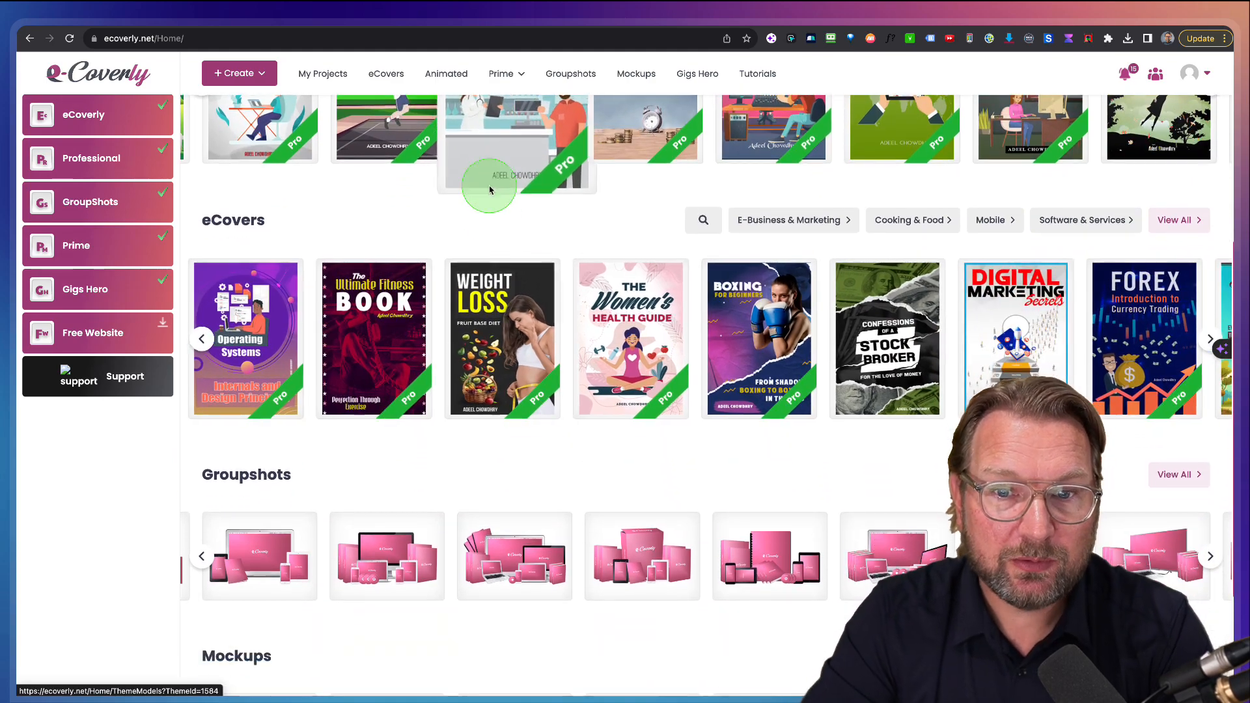
{"action": "scroll", "coordinate": [571, 308], "scroll_direction": "down", "scroll_amount": 5}
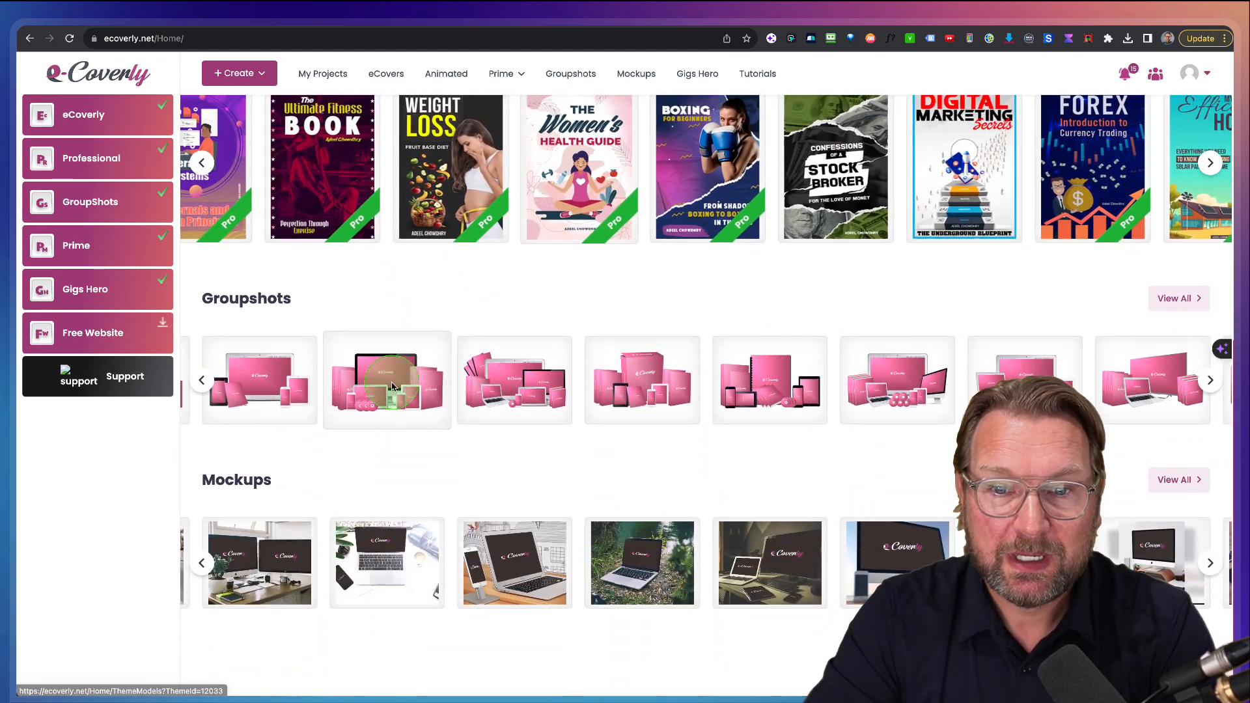
- Examine the Groupshots designs up close, moving along the row of device and box bundles
{"action": "scroll", "coordinate": [395, 387], "scroll_direction": "up", "scroll_amount": 5}
{"action": "scroll", "coordinate": [559, 357], "scroll_direction": "right", "scroll_amount": 4}
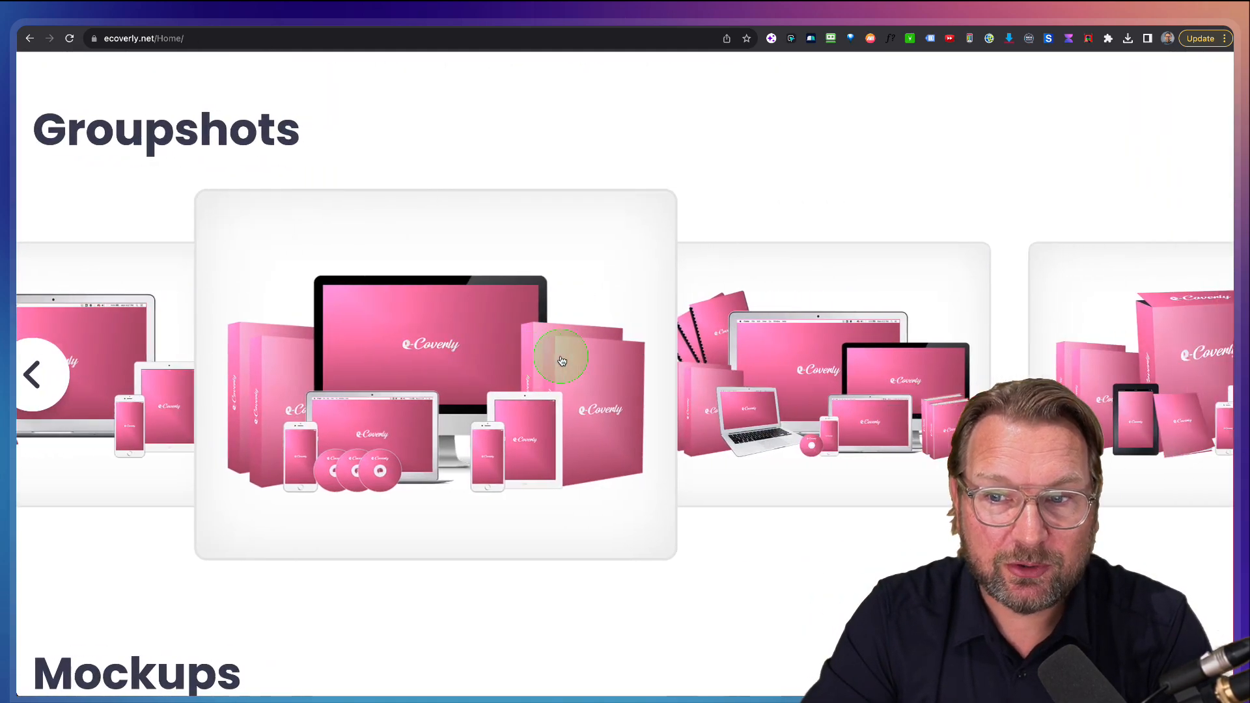
{"action": "scroll", "coordinate": [561, 360], "scroll_direction": "right", "scroll_amount": 5}
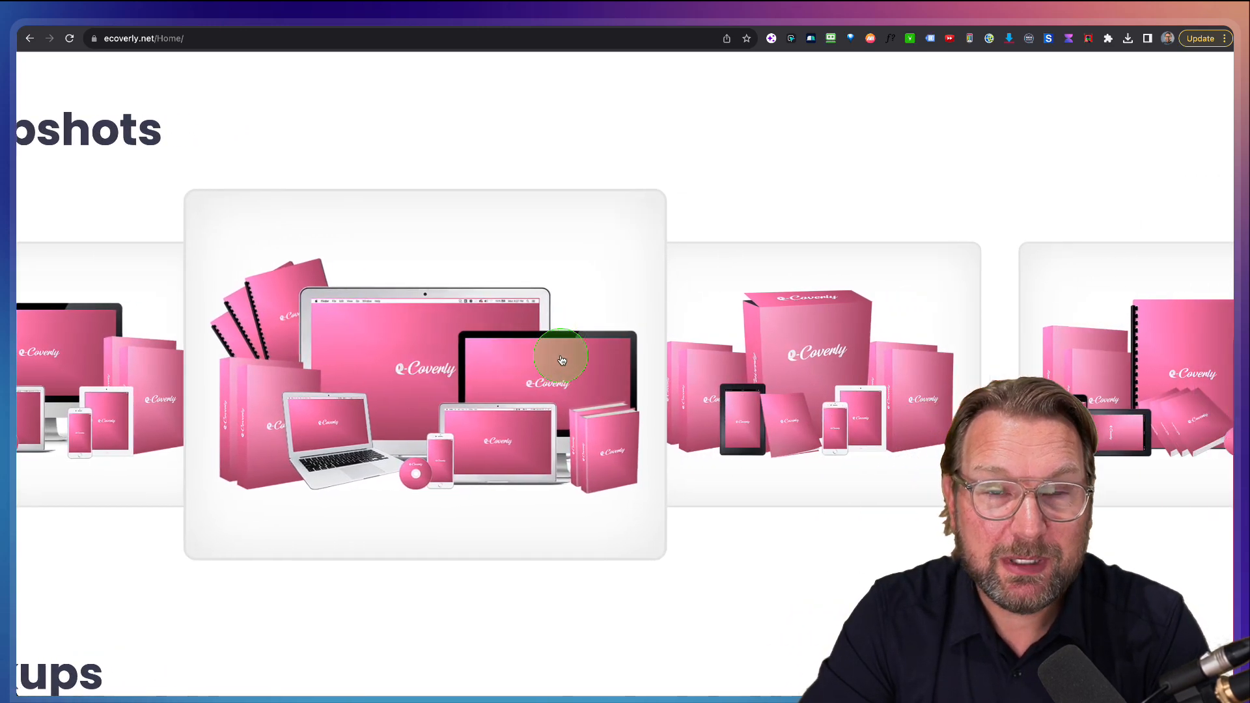
{"action": "scroll", "coordinate": [562, 360], "scroll_direction": "right", "scroll_amount": 2}
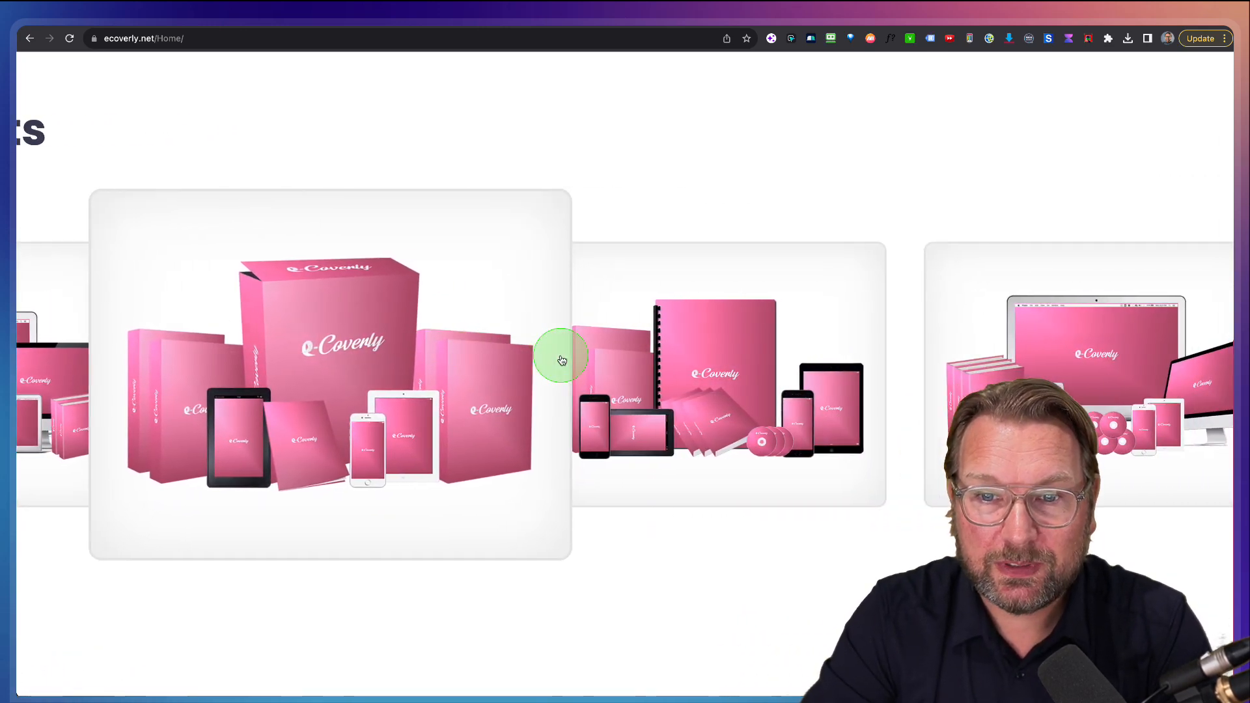
{"action": "scroll", "coordinate": [563, 360], "scroll_direction": "down", "scroll_amount": 2}
{"action": "scroll", "coordinate": [563, 360], "scroll_direction": "down", "scroll_amount": 3}
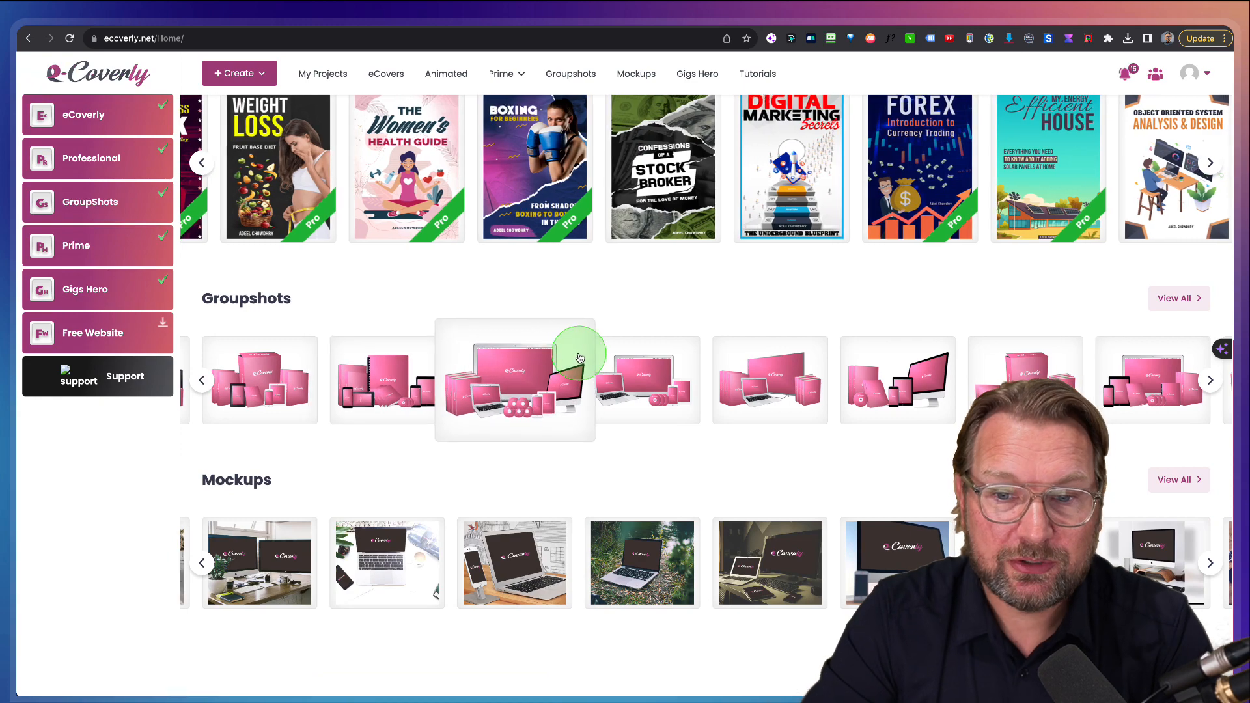
- Examine the Mockups designs up close, moving along the row of desk and computer scenes
{"action": "scroll", "coordinate": [310, 571], "scroll_direction": "up", "scroll_amount": 5}
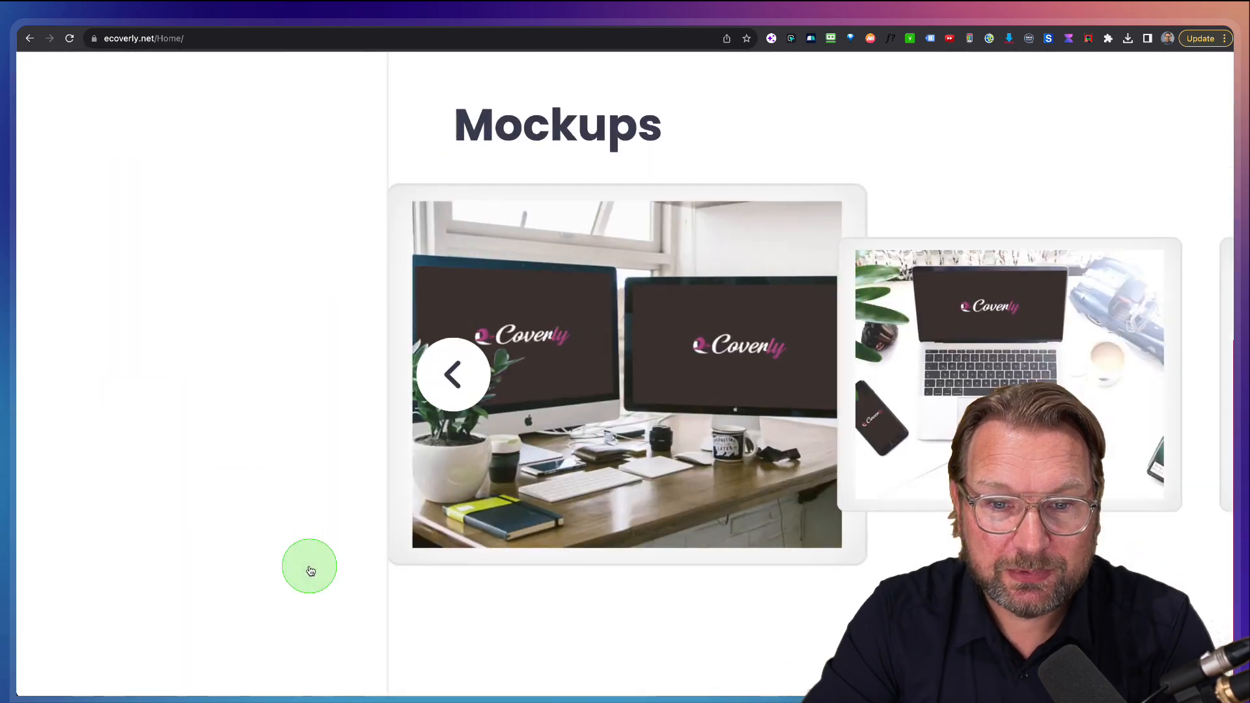
{"action": "scroll", "coordinate": [716, 503], "scroll_direction": "right", "scroll_amount": 10}
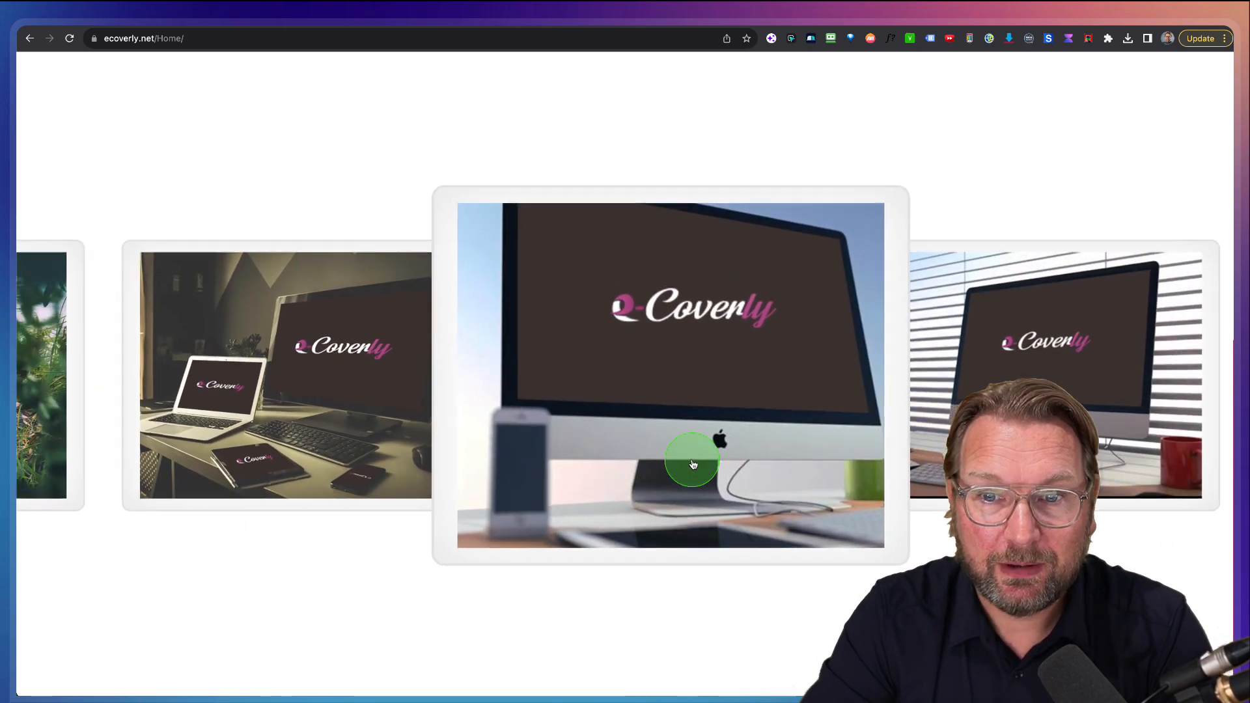
{"action": "scroll", "coordinate": [692, 460], "scroll_direction": "down", "scroll_amount": 5}
- Open the Animated template list and browse all of its eCover designs down to the end of the loaded results
{"action": "scroll", "coordinate": [560, 415], "scroll_direction": "up", "scroll_amount": 6}
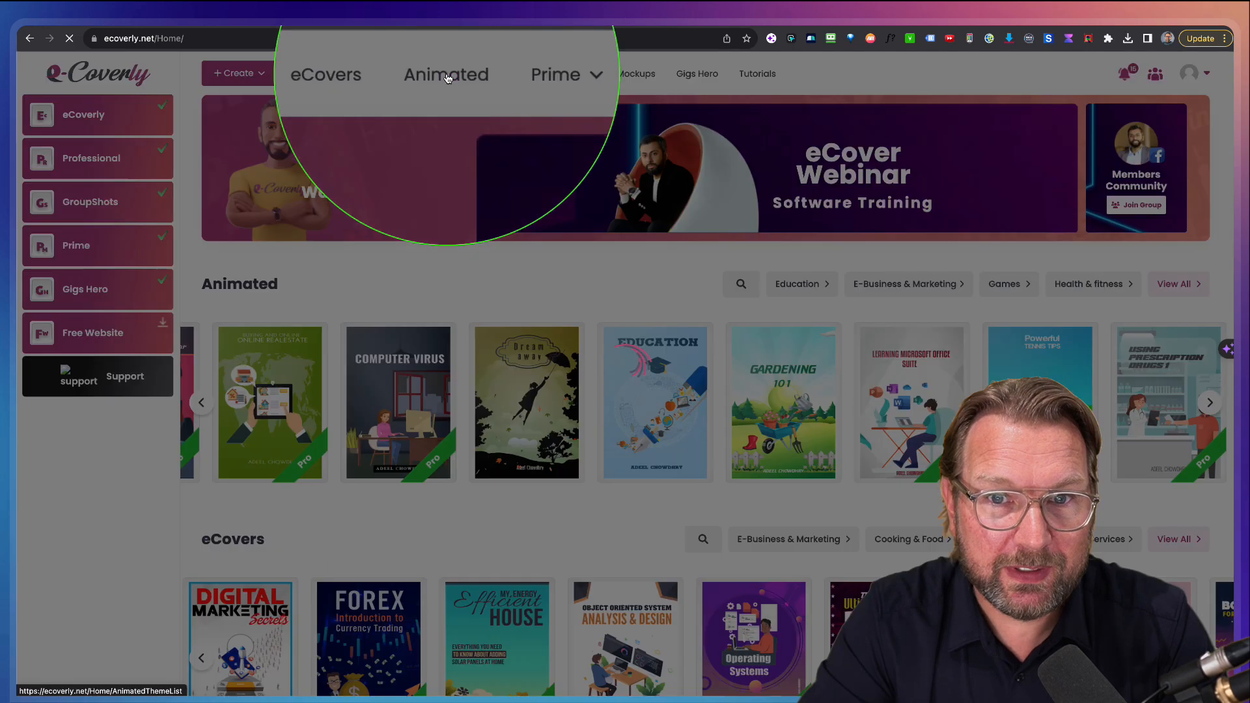
{"action": "left_click", "coordinate": [448, 77]}
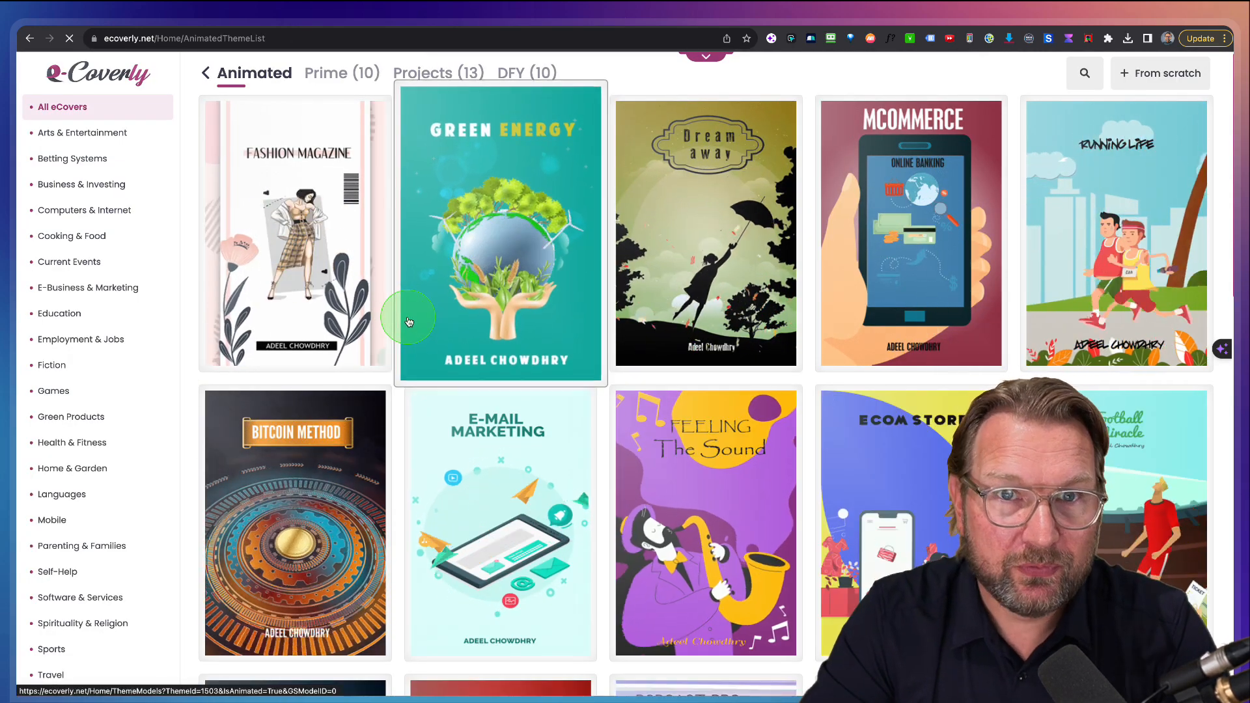
{"action": "scroll", "coordinate": [408, 321], "scroll_direction": "down", "scroll_amount": 2}
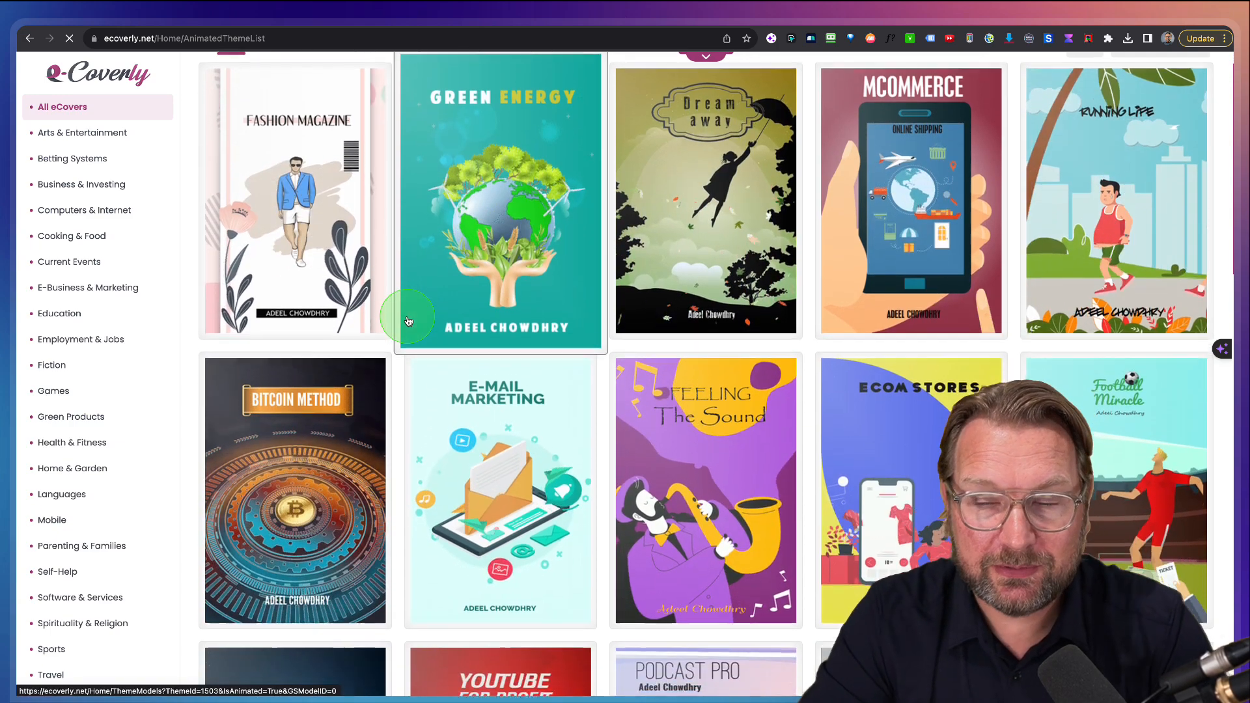
{"action": "scroll", "coordinate": [409, 321], "scroll_direction": "down", "scroll_amount": 8}
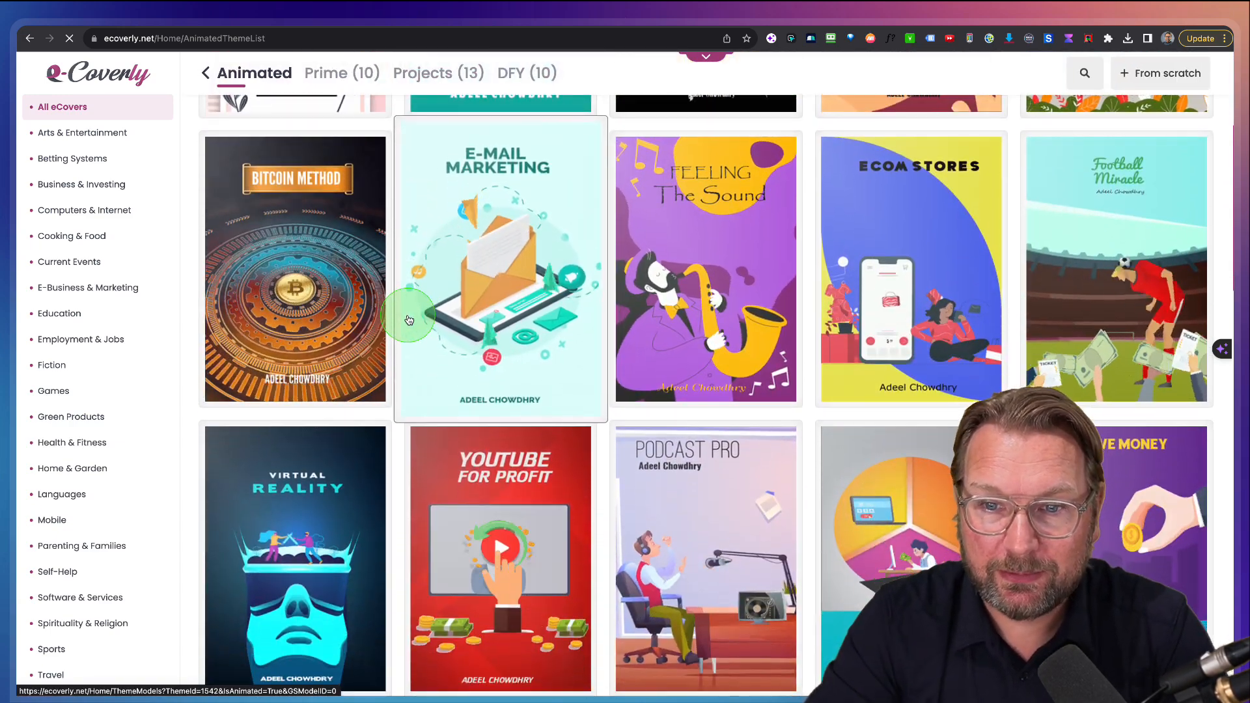
{"action": "scroll", "coordinate": [407, 319], "scroll_direction": "down", "scroll_amount": 4}
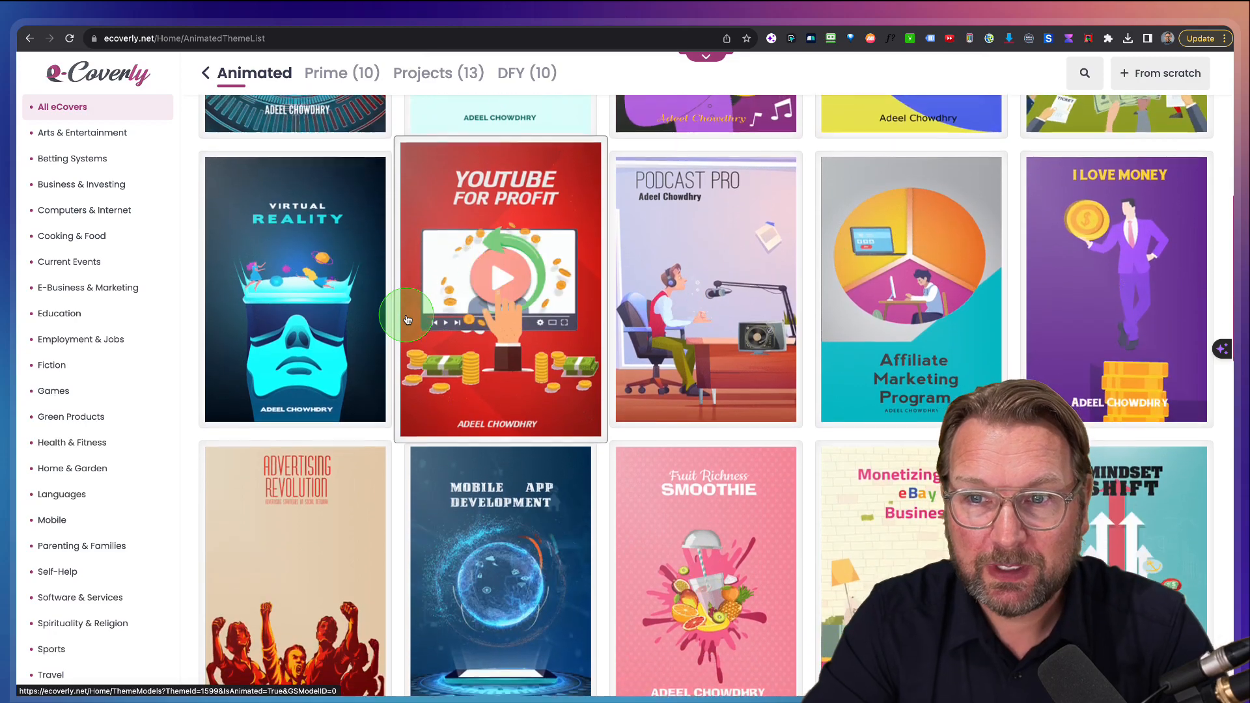
{"action": "scroll", "coordinate": [408, 318], "scroll_direction": "down", "scroll_amount": 8}
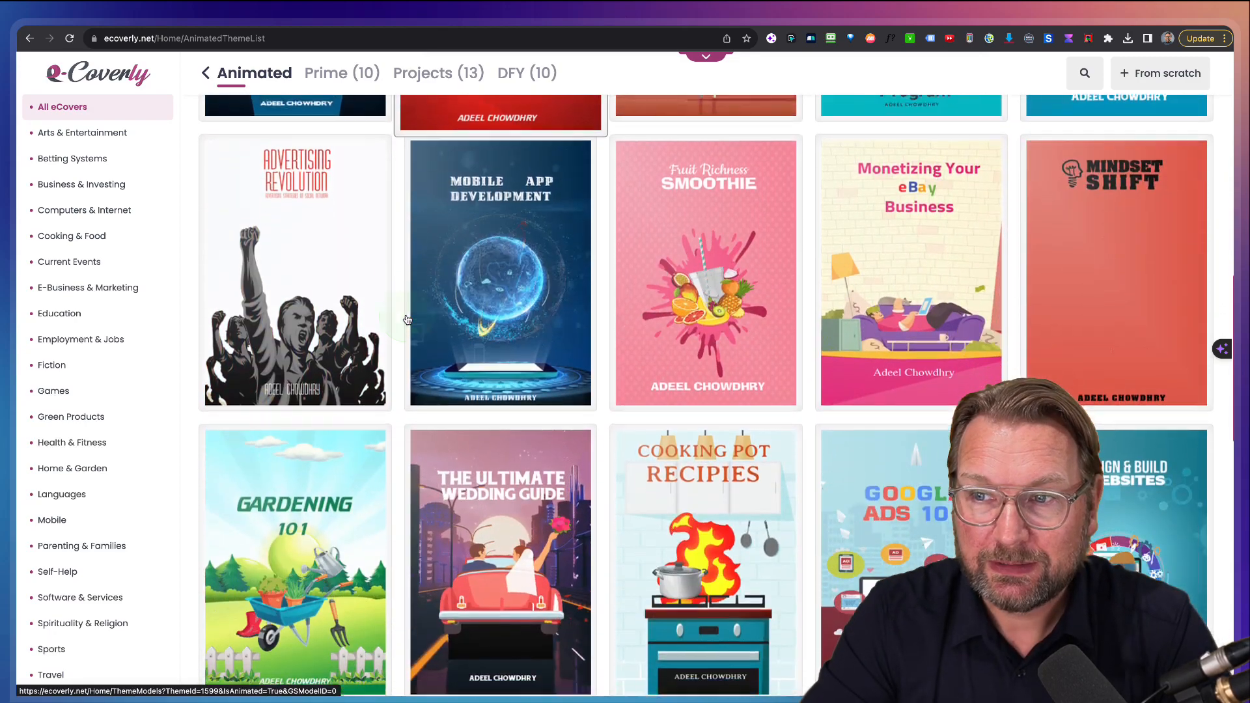
{"action": "scroll", "coordinate": [407, 319], "scroll_direction": "down", "scroll_amount": 5}
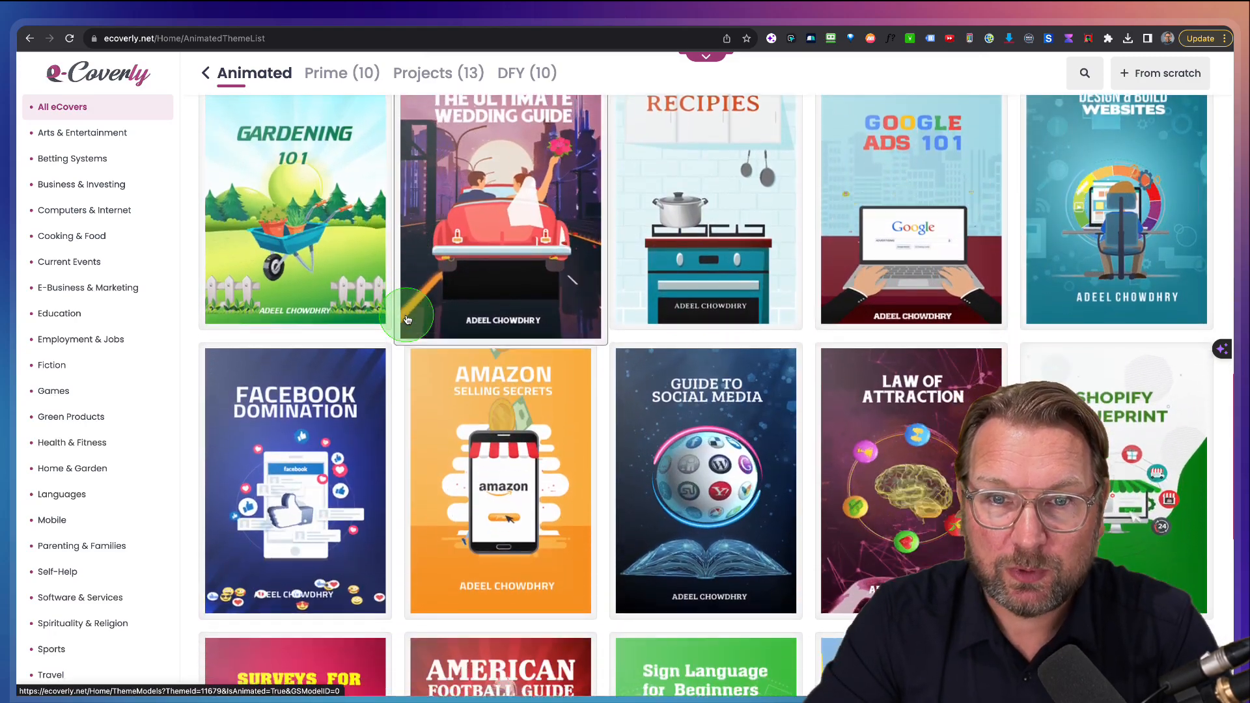
{"action": "left_click", "coordinate": [408, 318]}
{"action": "scroll", "coordinate": [408, 318], "scroll_direction": "down", "scroll_amount": 7}
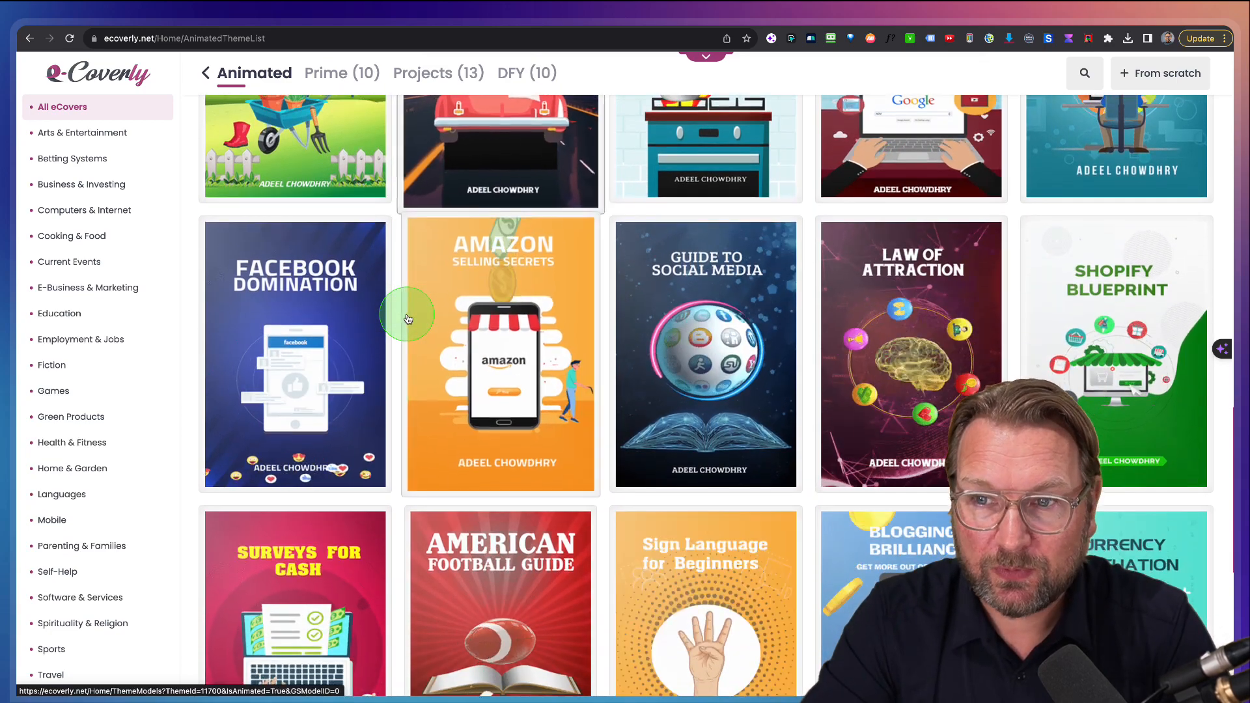
{"action": "scroll", "coordinate": [408, 318], "scroll_direction": "down", "scroll_amount": 6}
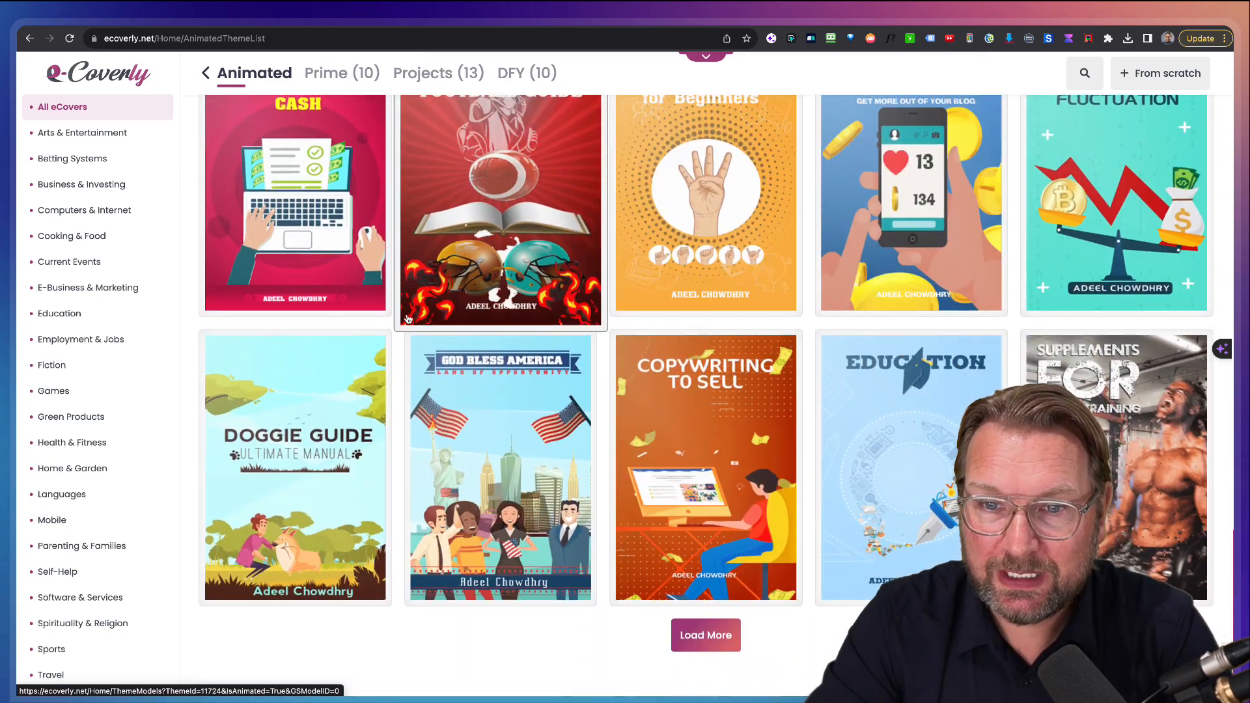
- Load more designs in the Animated list and browse the JV Bonus, Special and Pro covers down to Computer Technology
{"action": "left_click", "coordinate": [675, 643]}
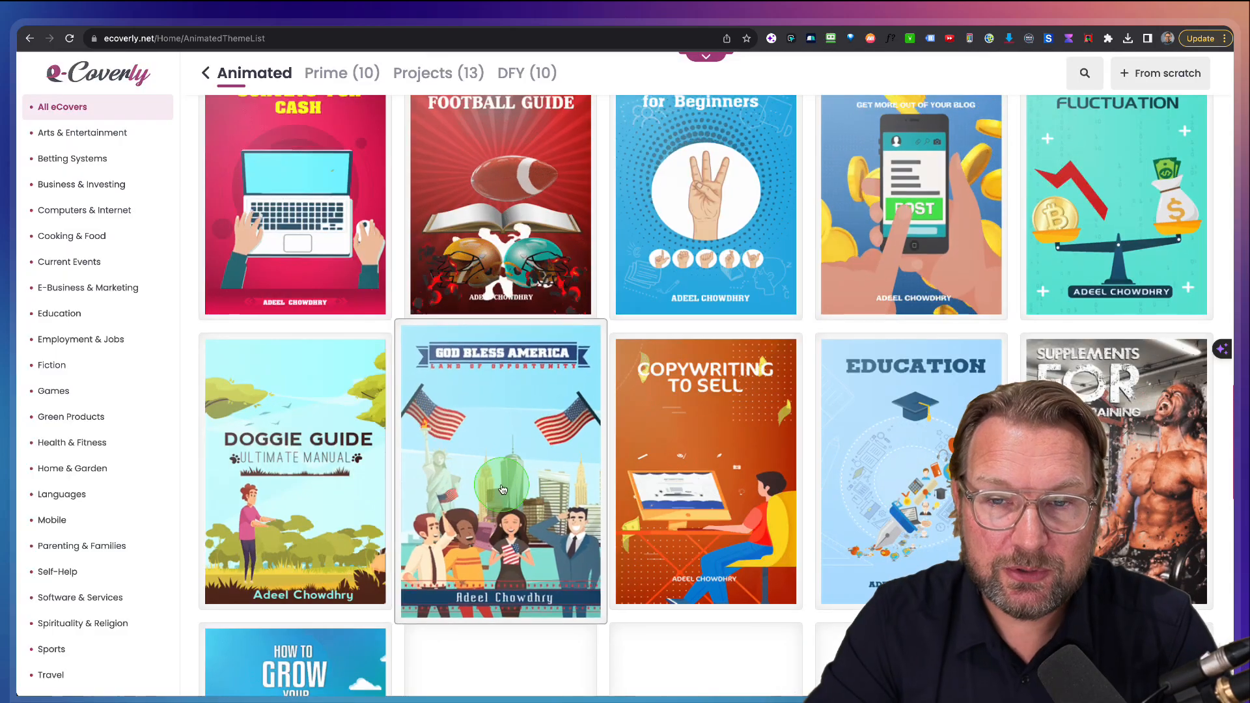
{"action": "scroll", "coordinate": [475, 449], "scroll_direction": "down", "scroll_amount": 7}
{"action": "left_click", "coordinate": [474, 449]}
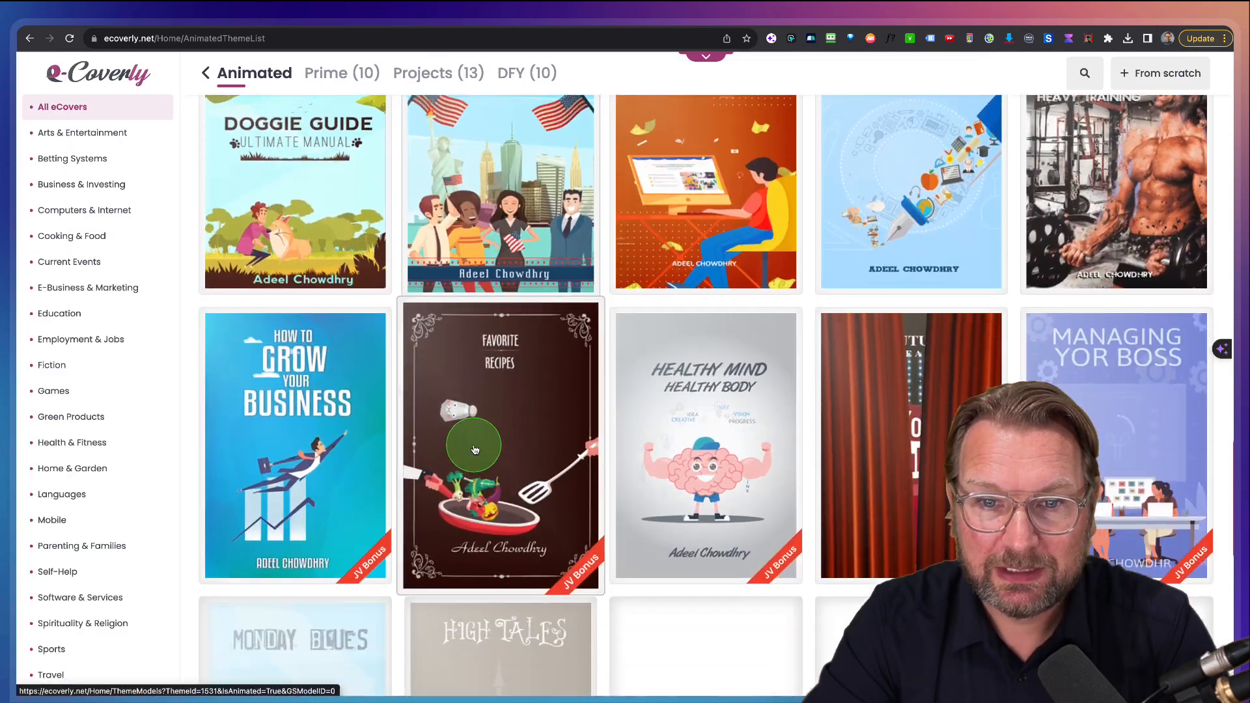
{"action": "scroll", "coordinate": [474, 449], "scroll_direction": "down", "scroll_amount": 7}
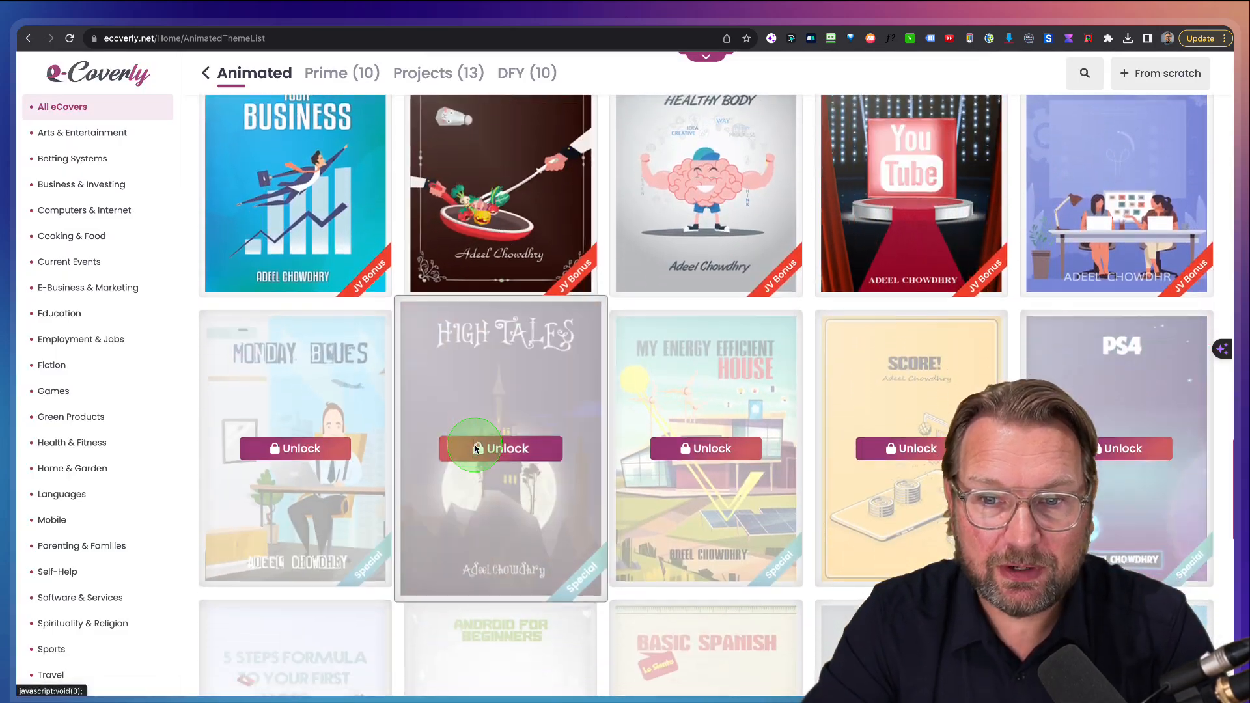
{"action": "scroll", "coordinate": [476, 448], "scroll_direction": "down", "scroll_amount": 10}
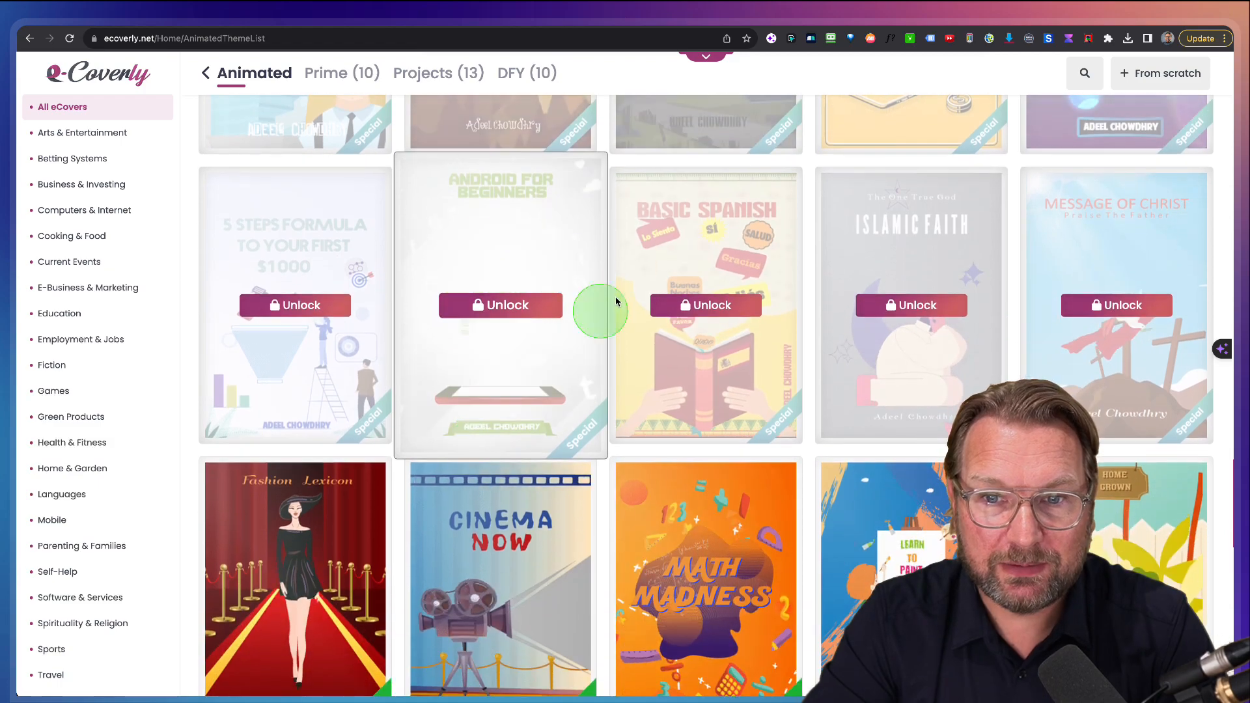
{"action": "scroll", "coordinate": [599, 389], "scroll_direction": "down", "scroll_amount": 9}
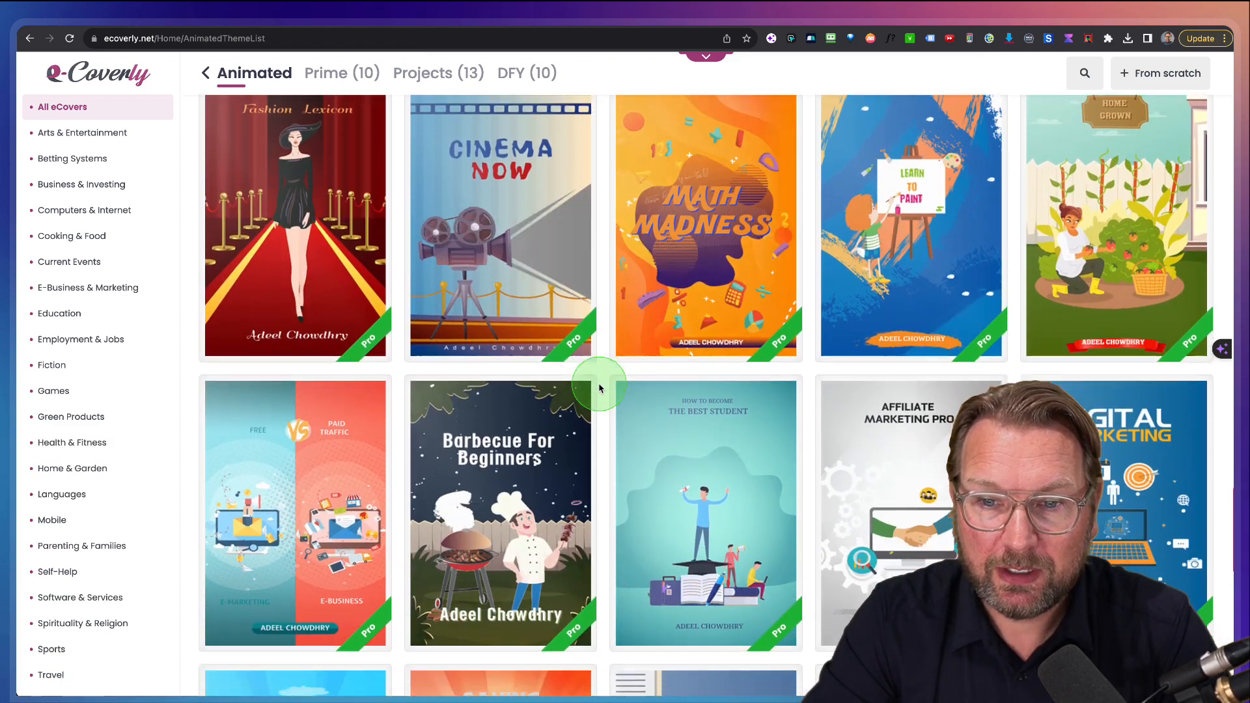
{"action": "scroll", "coordinate": [599, 388], "scroll_direction": "down", "scroll_amount": 14}
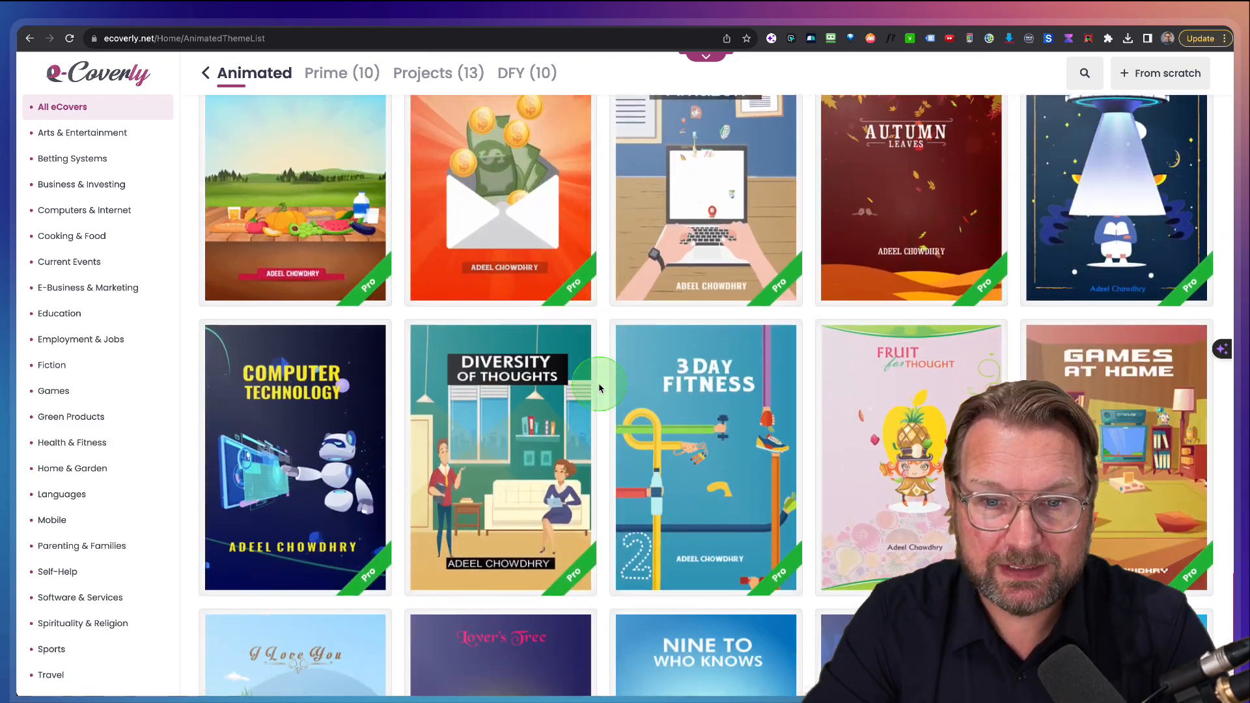
{"action": "scroll", "coordinate": [599, 389], "scroll_direction": "down", "scroll_amount": 2}
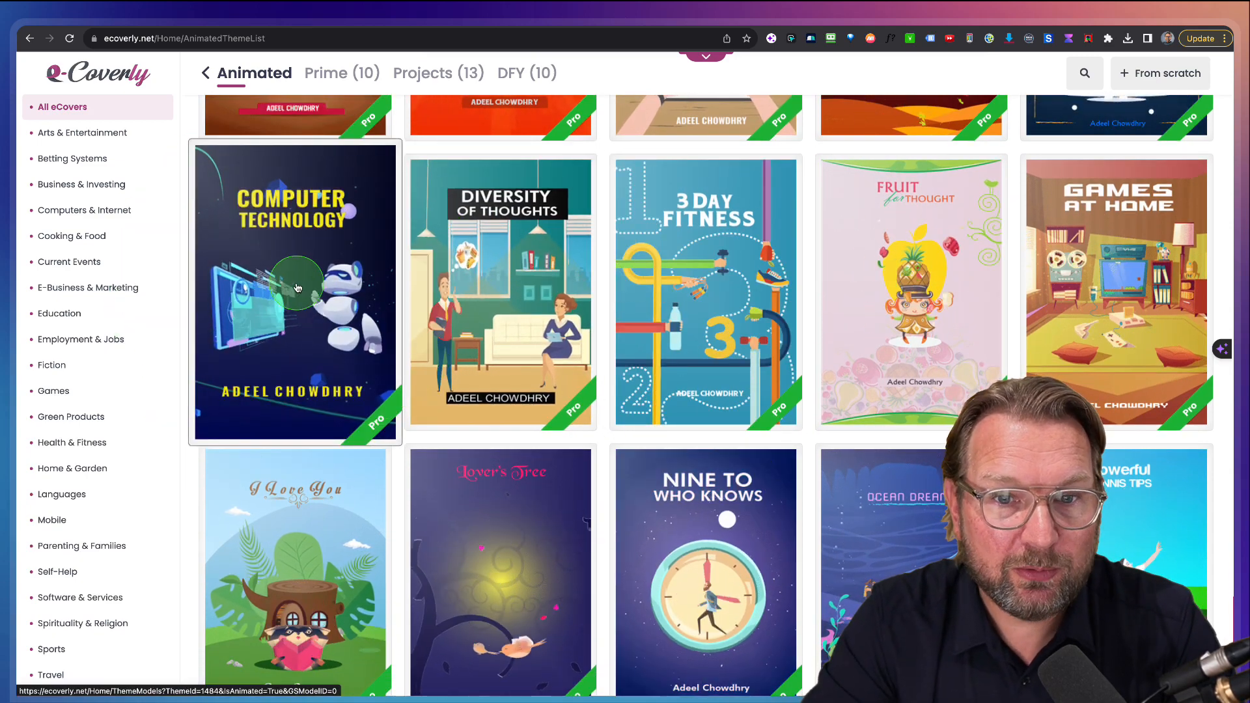
- Choose the animated Computer Technology cover and look through its box, book, disc, card and device models
{"action": "left_click", "coordinate": [298, 303]}
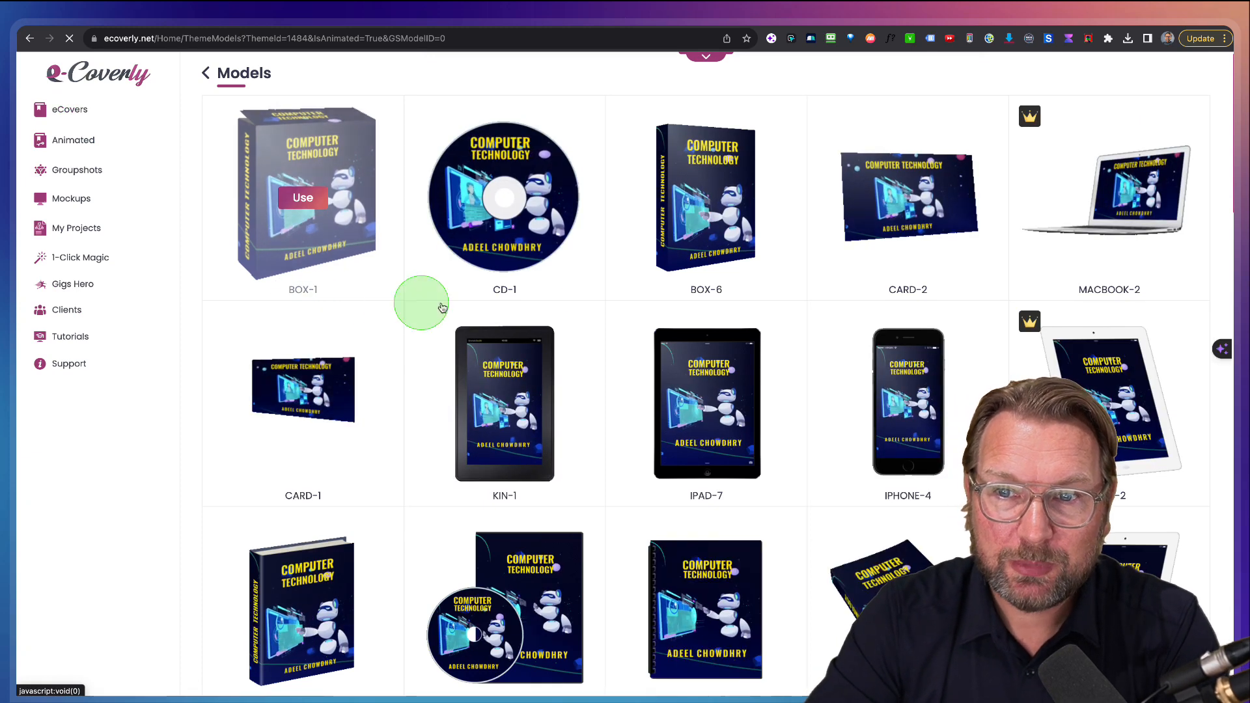
{"action": "scroll", "coordinate": [643, 355], "scroll_direction": "down", "scroll_amount": 3}
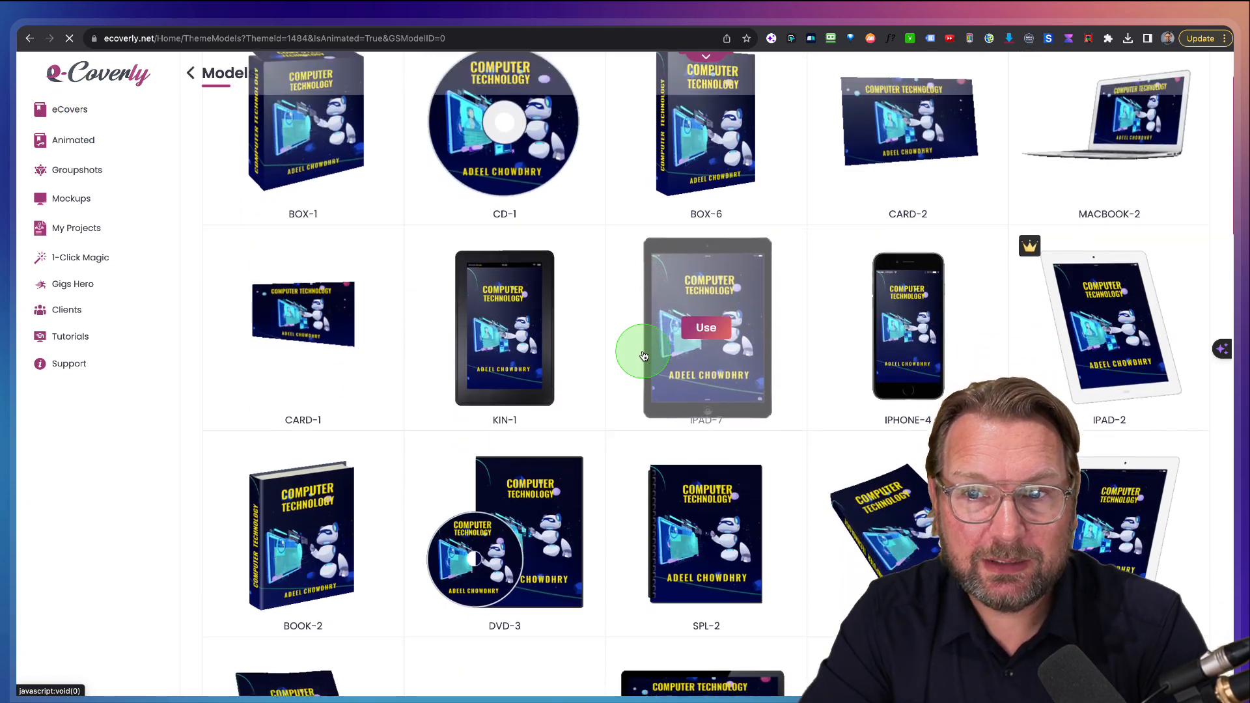
{"action": "scroll", "coordinate": [643, 355], "scroll_direction": "down", "scroll_amount": 8}
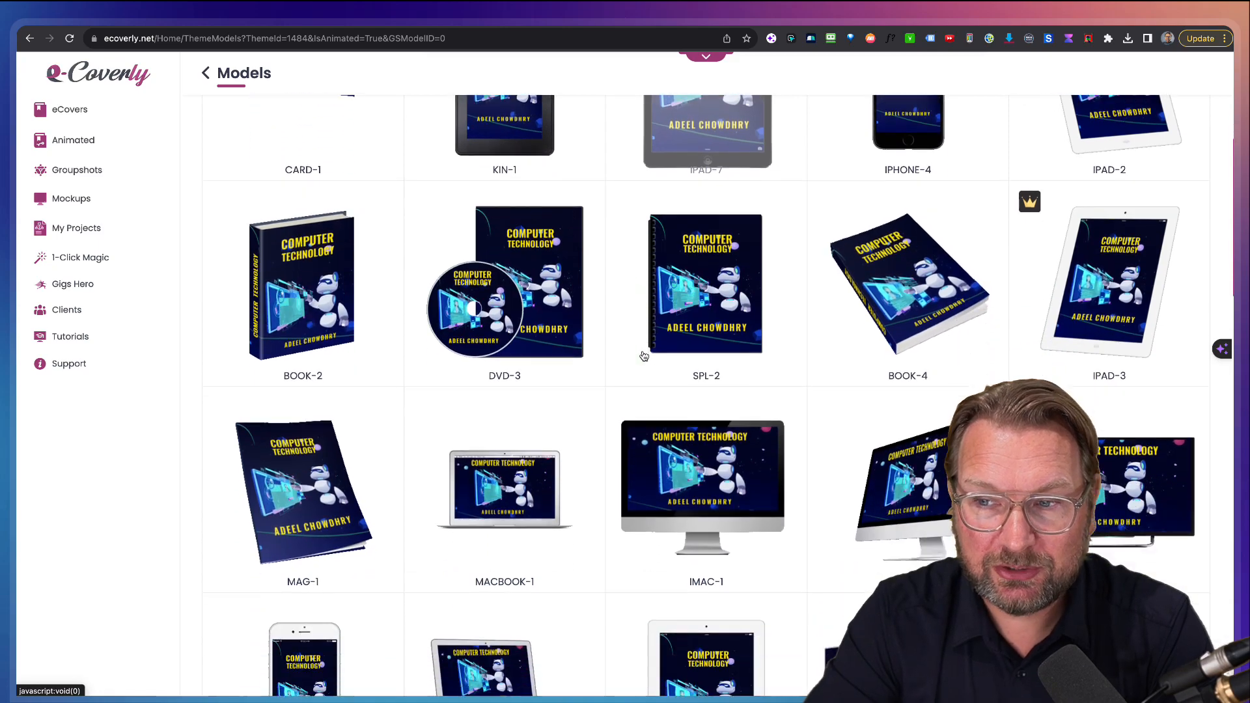
{"action": "scroll", "coordinate": [643, 356], "scroll_direction": "down", "scroll_amount": 7}
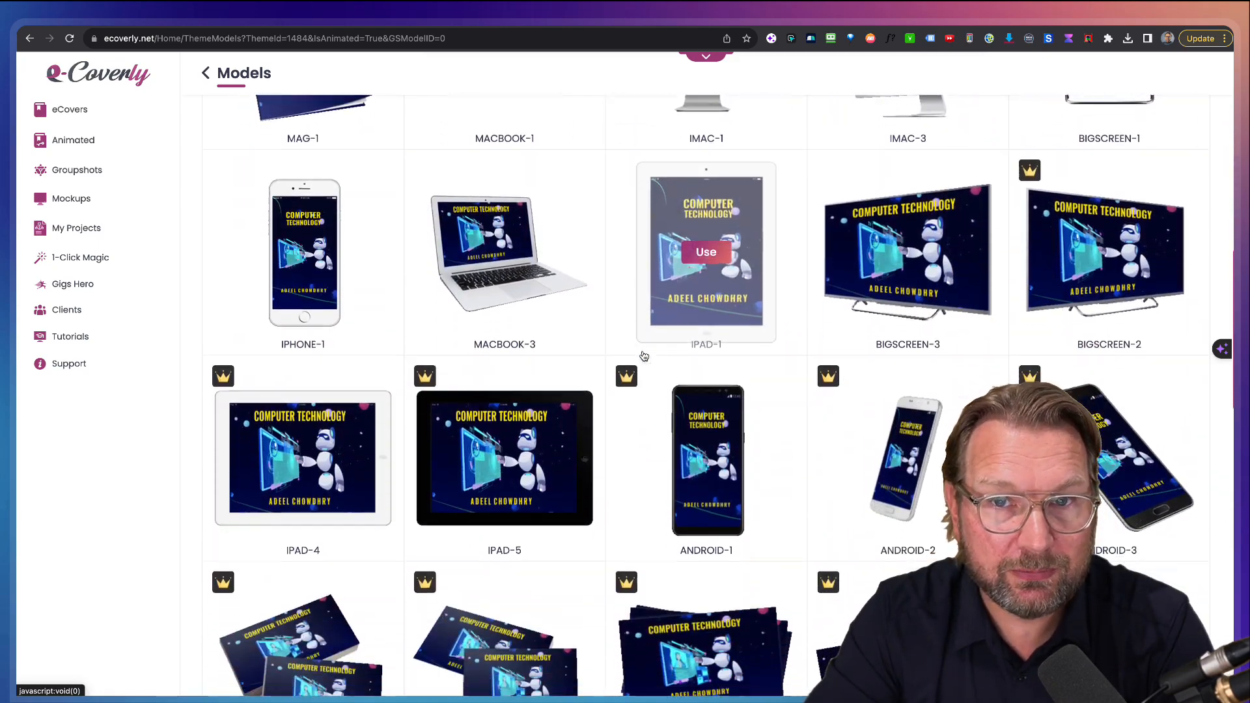
{"action": "scroll", "coordinate": [643, 356], "scroll_direction": "down", "scroll_amount": 12}
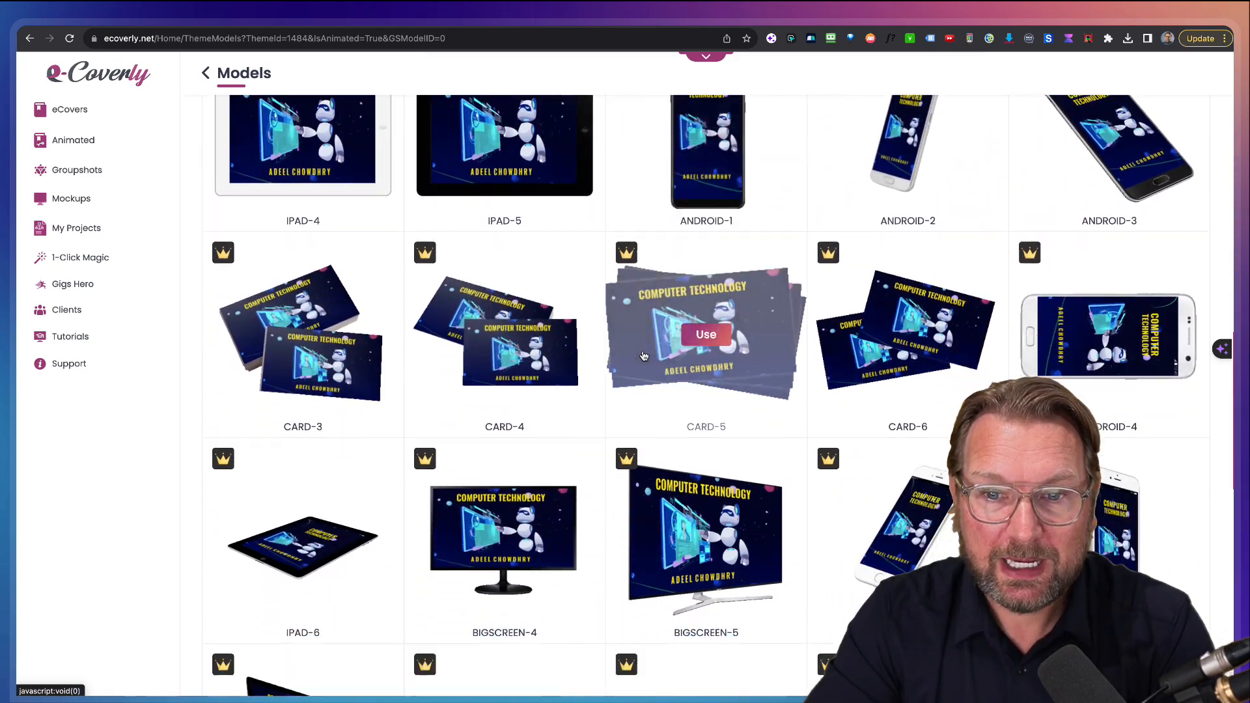
{"action": "scroll", "coordinate": [642, 356], "scroll_direction": "down", "scroll_amount": 8}
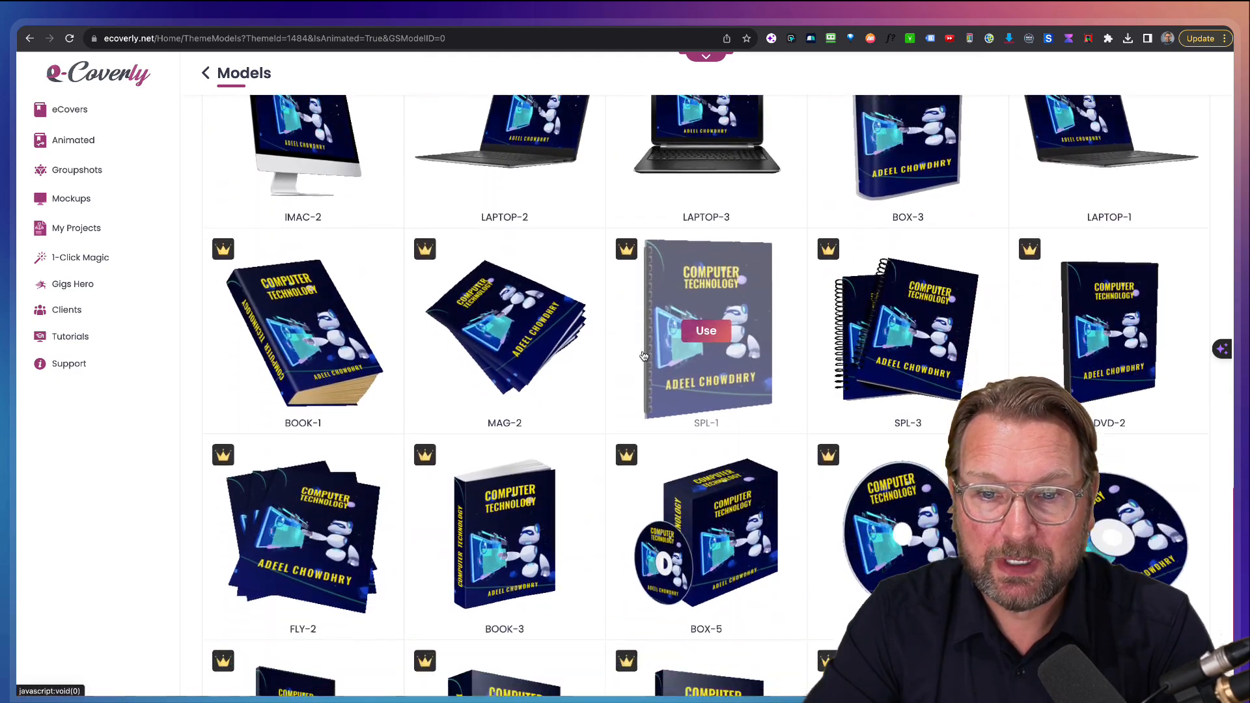
{"action": "scroll", "coordinate": [643, 355], "scroll_direction": "up", "scroll_amount": 8}
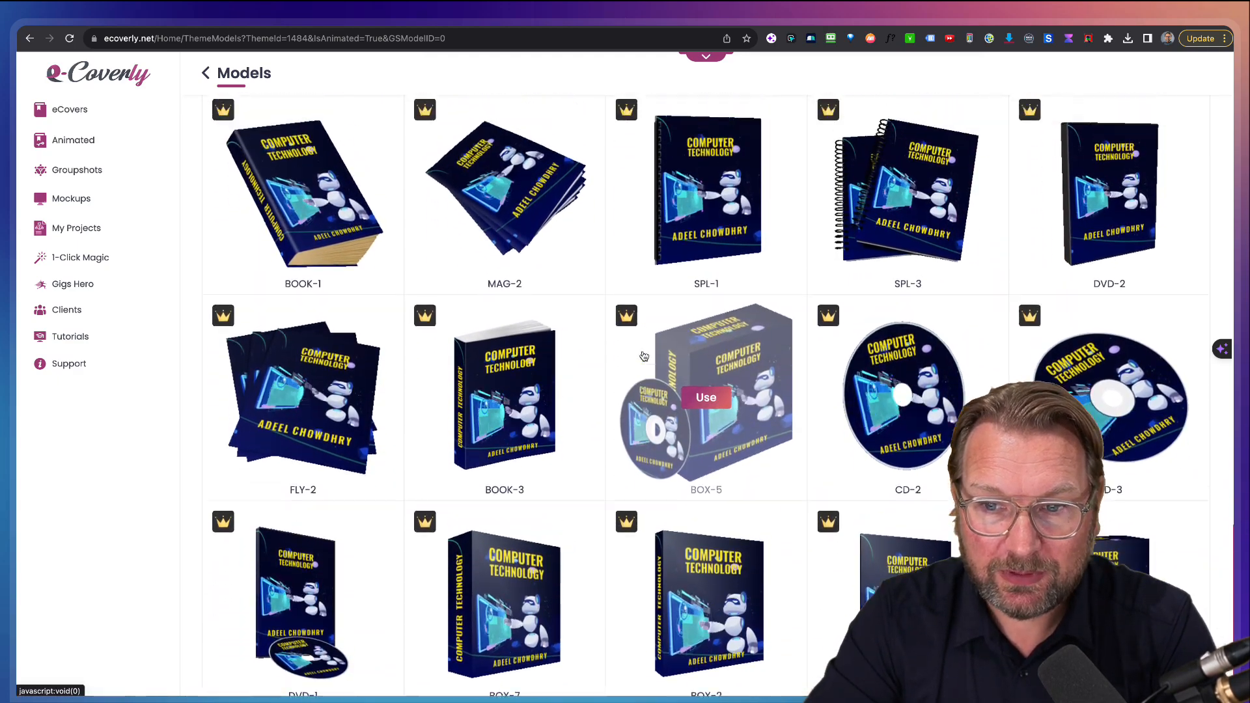
{"action": "scroll", "coordinate": [644, 356], "scroll_direction": "up", "scroll_amount": 1}
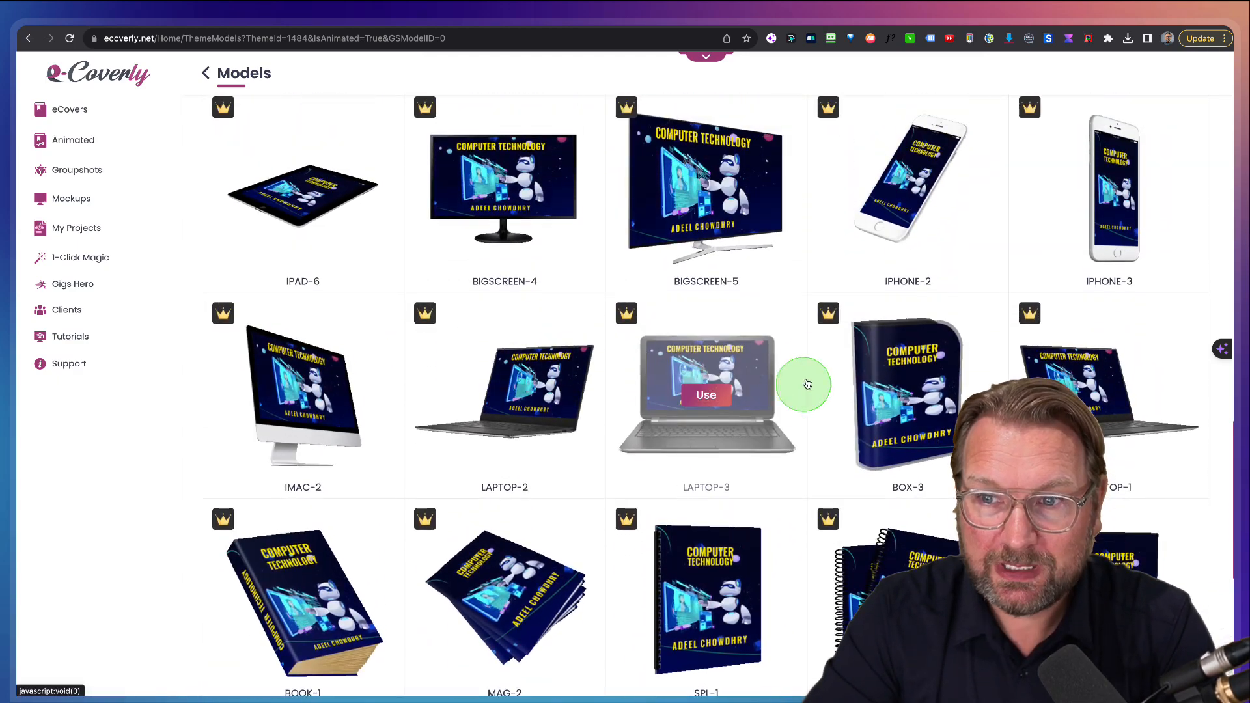
- Open the Computer Technology design in the editor using the BOX-3 model and preview the generated eCover
{"action": "left_click", "coordinate": [908, 396]}
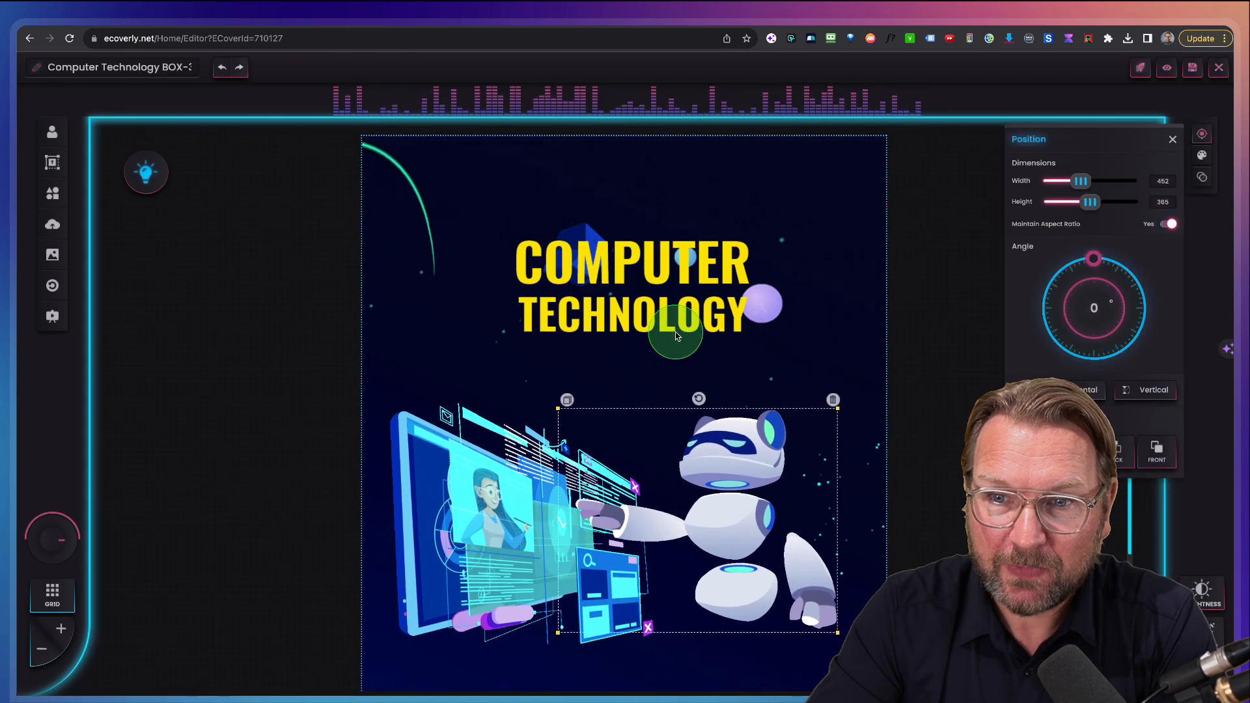
{"action": "left_click", "coordinate": [42, 649]}
{"action": "left_click", "coordinate": [42, 650]}
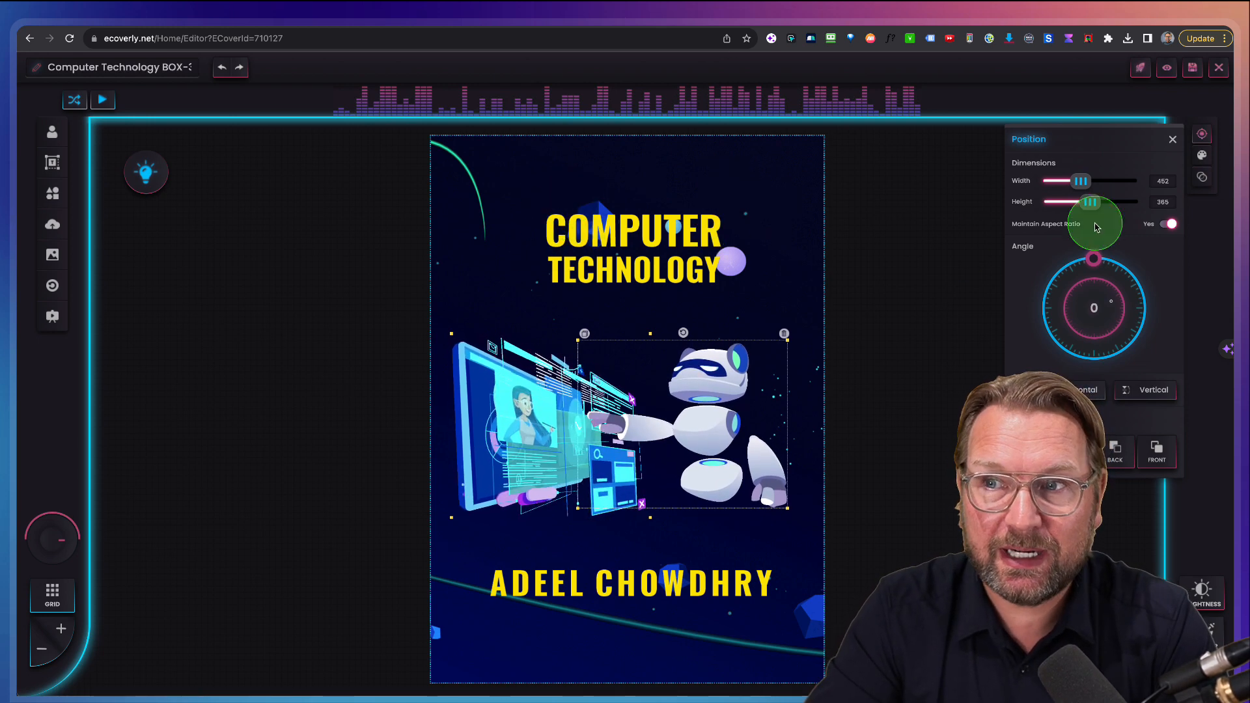
{"action": "left_click", "coordinate": [1165, 67]}
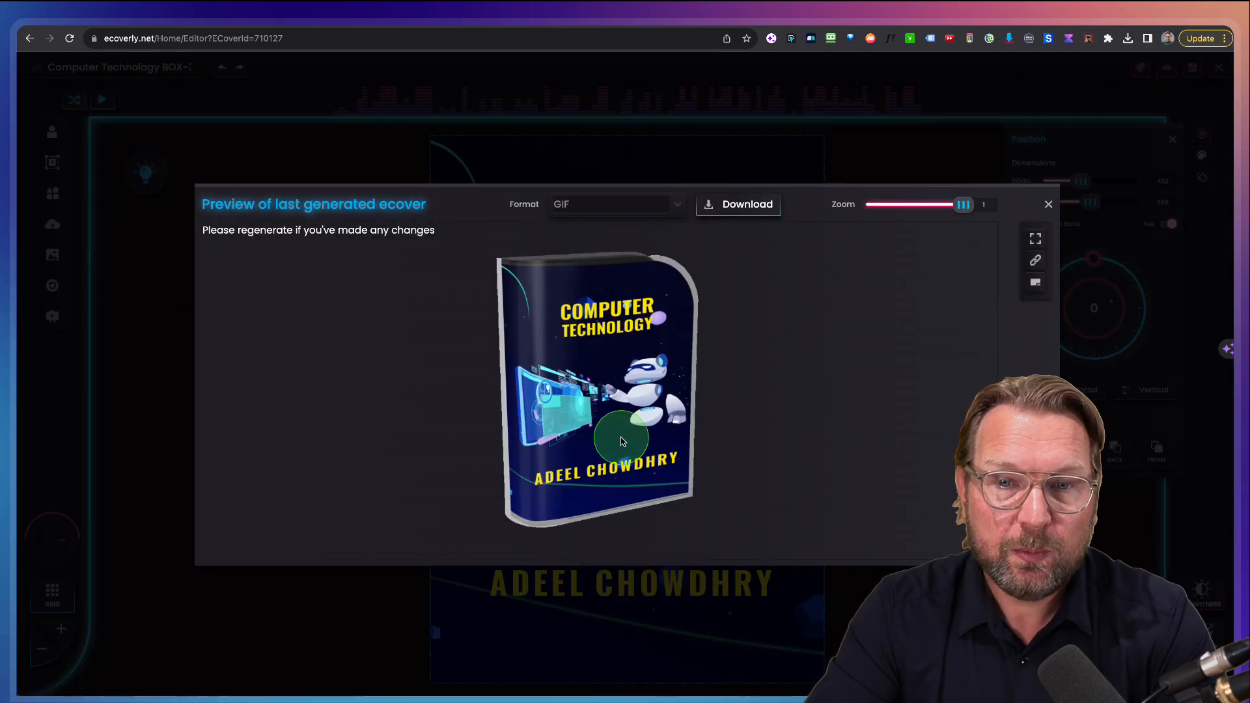
- Generate a sharing URL of the eCover for the client Timternational and copy it
{"action": "left_click", "coordinate": [1035, 261]}
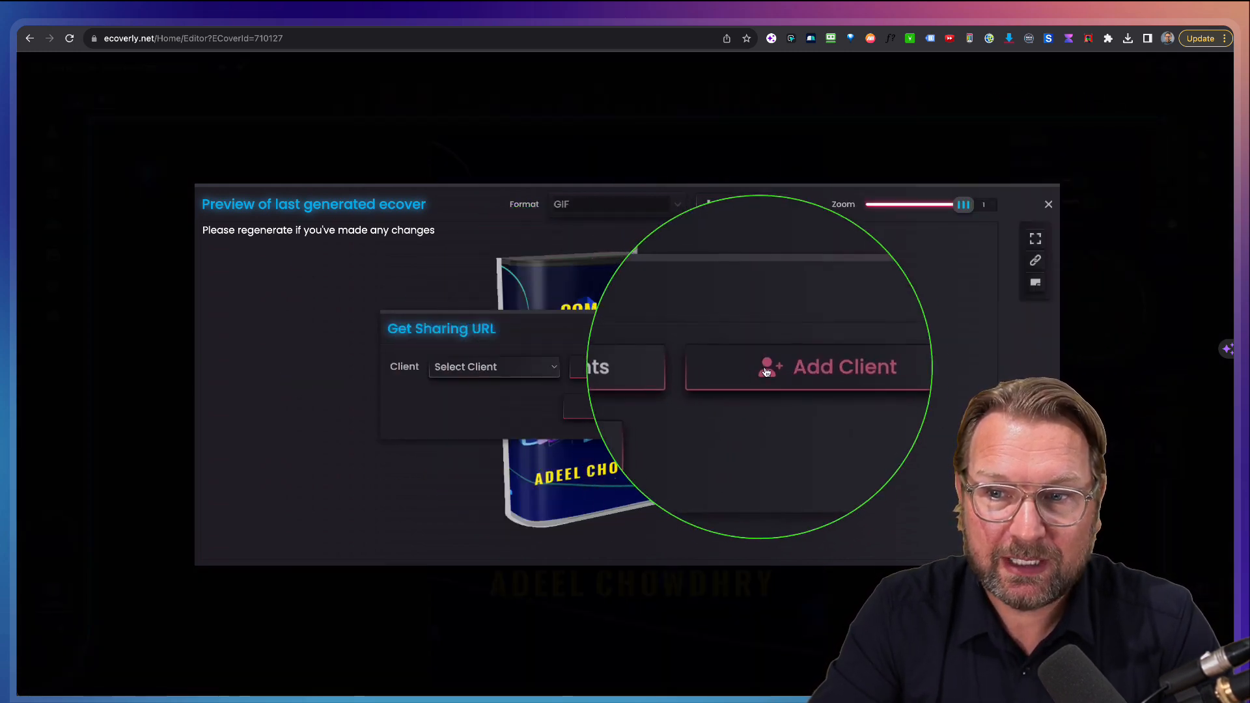
{"action": "left_click", "coordinate": [493, 367]}
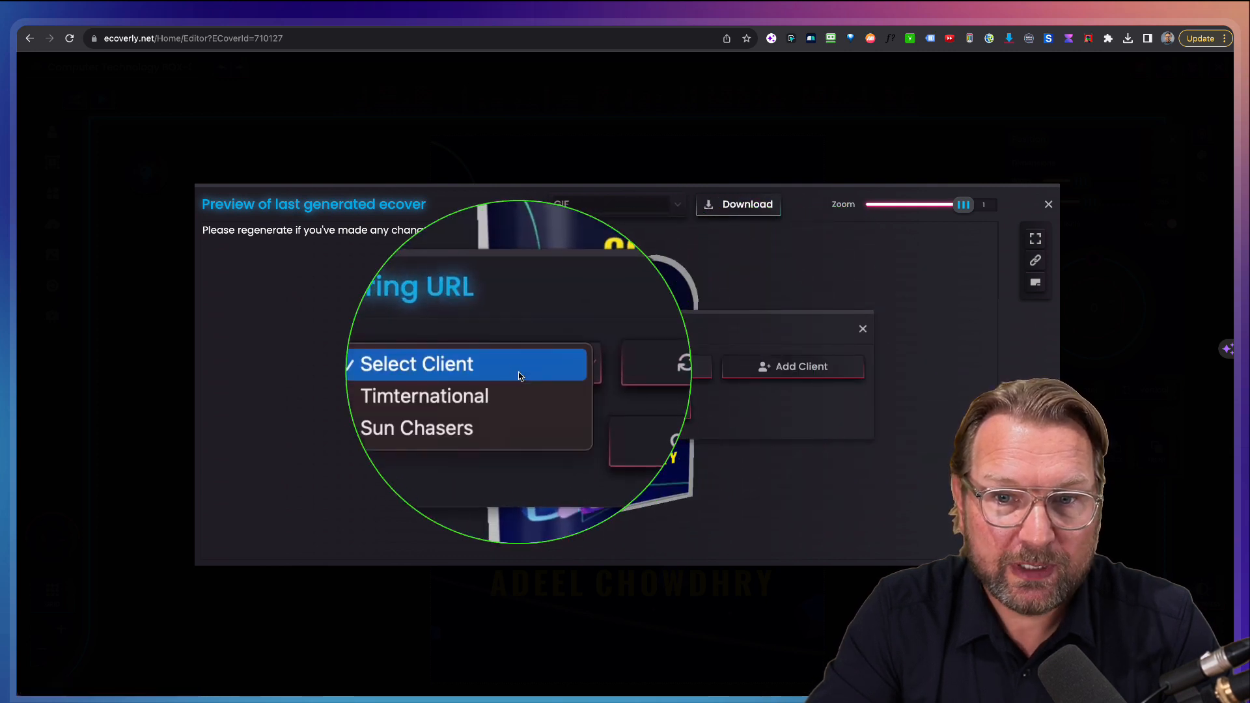
{"action": "left_click", "coordinate": [480, 386]}
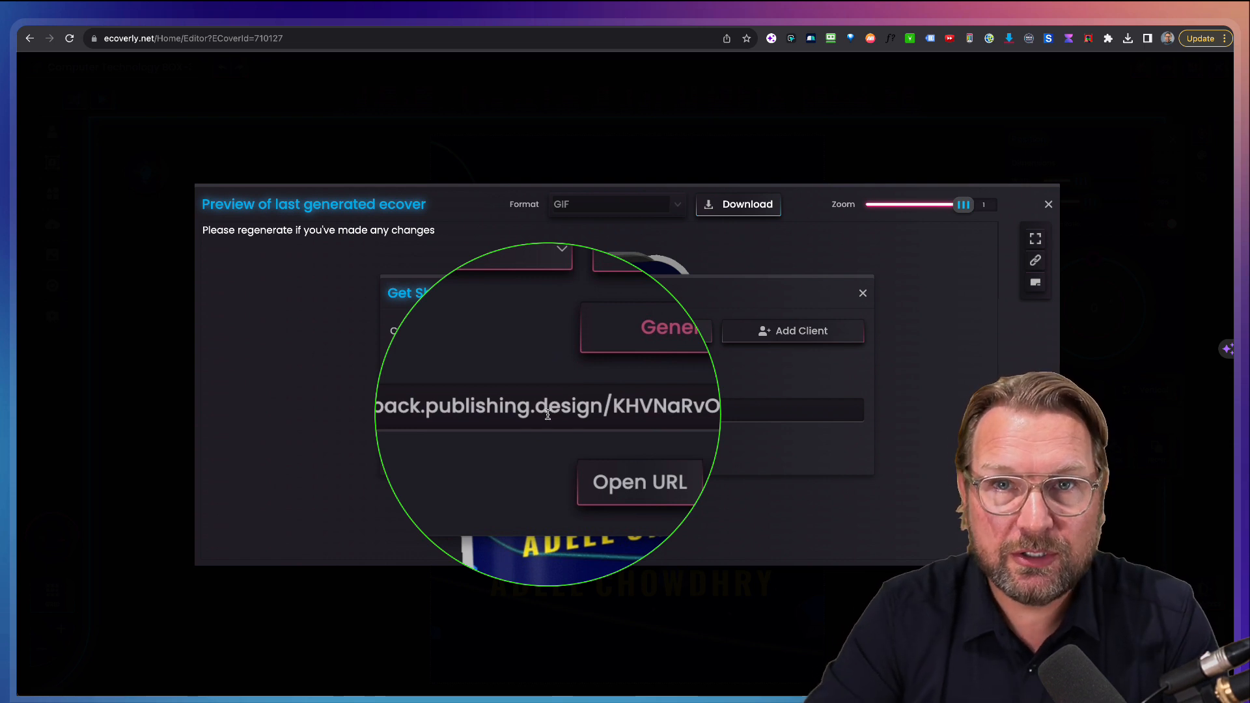
{"action": "left_click", "coordinate": [649, 450]}
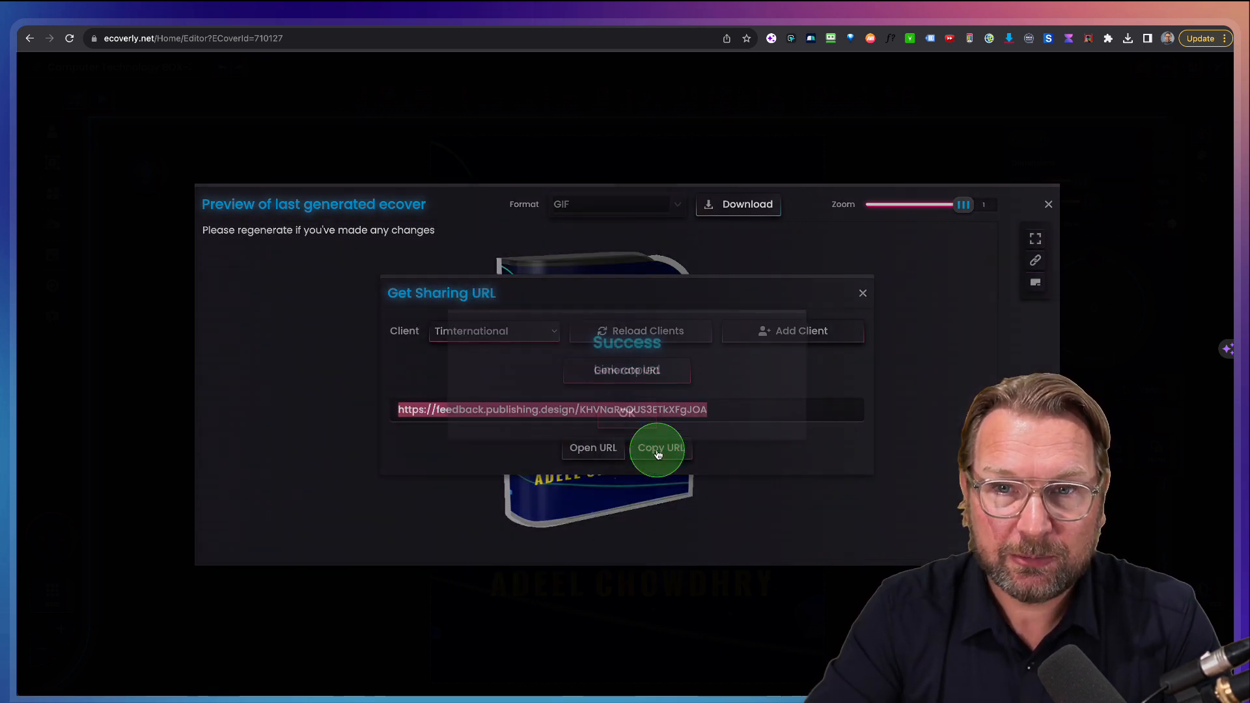
{"action": "left_click", "coordinate": [629, 414]}
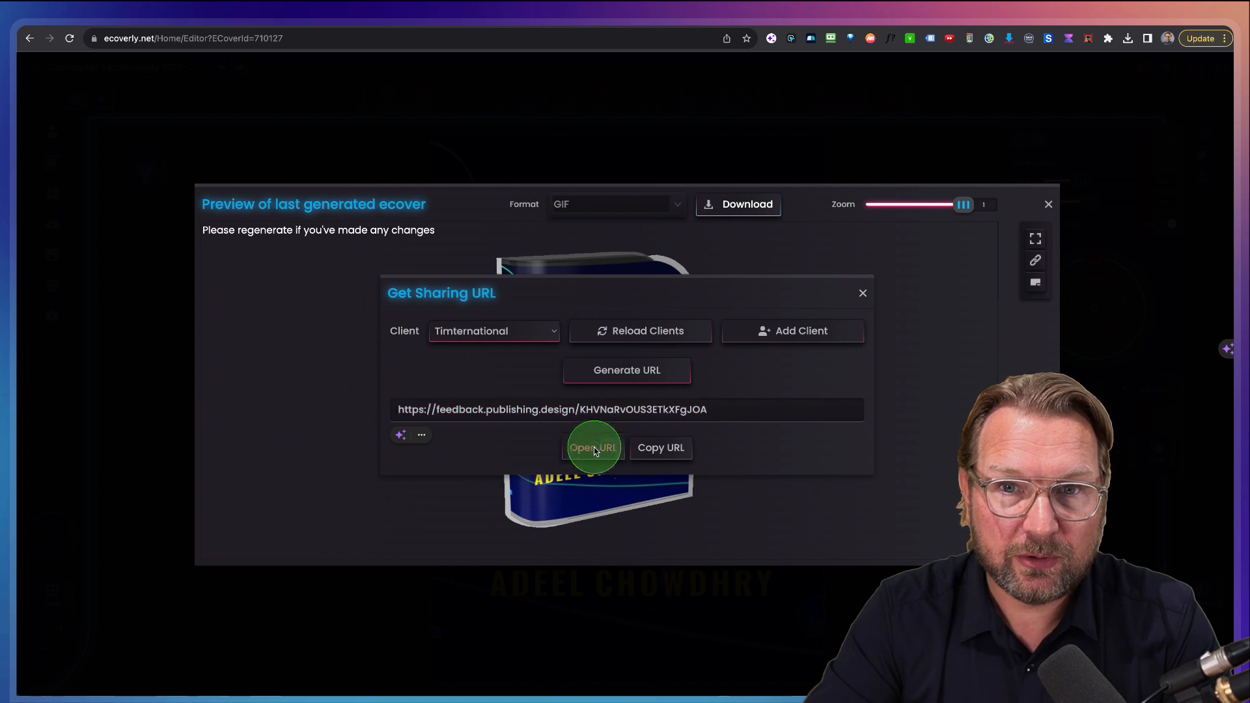
- Open the sharing URL and look over the whole Computer Technology box on the client feedback page
{"action": "left_click", "coordinate": [592, 449]}
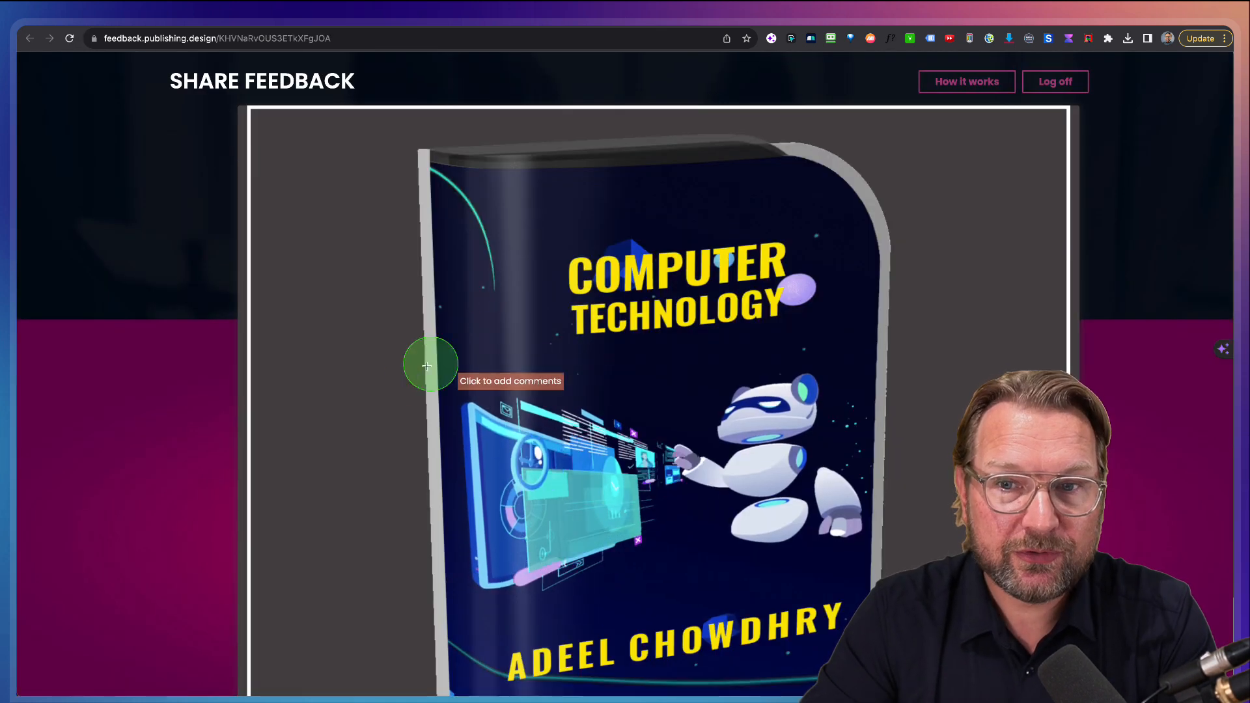
{"action": "scroll", "coordinate": [766, 425], "scroll_direction": "down", "scroll_amount": 2}
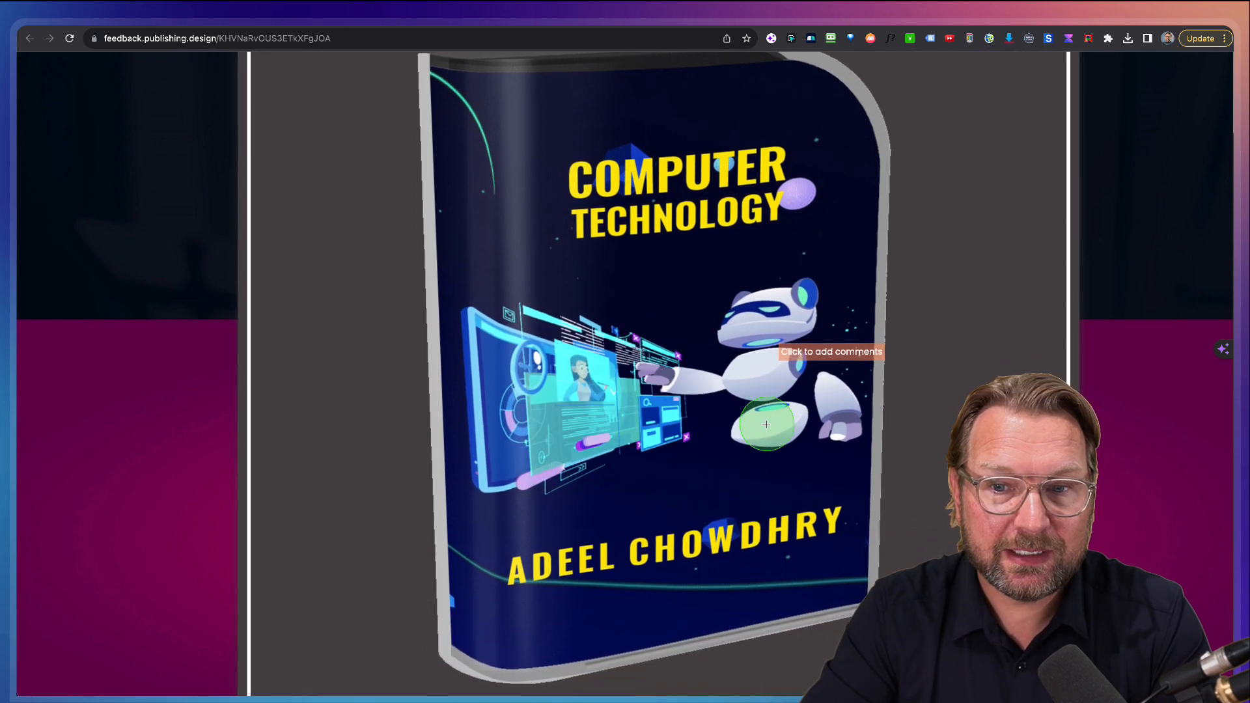
{"action": "scroll", "coordinate": [766, 425], "scroll_direction": "up", "scroll_amount": 2}
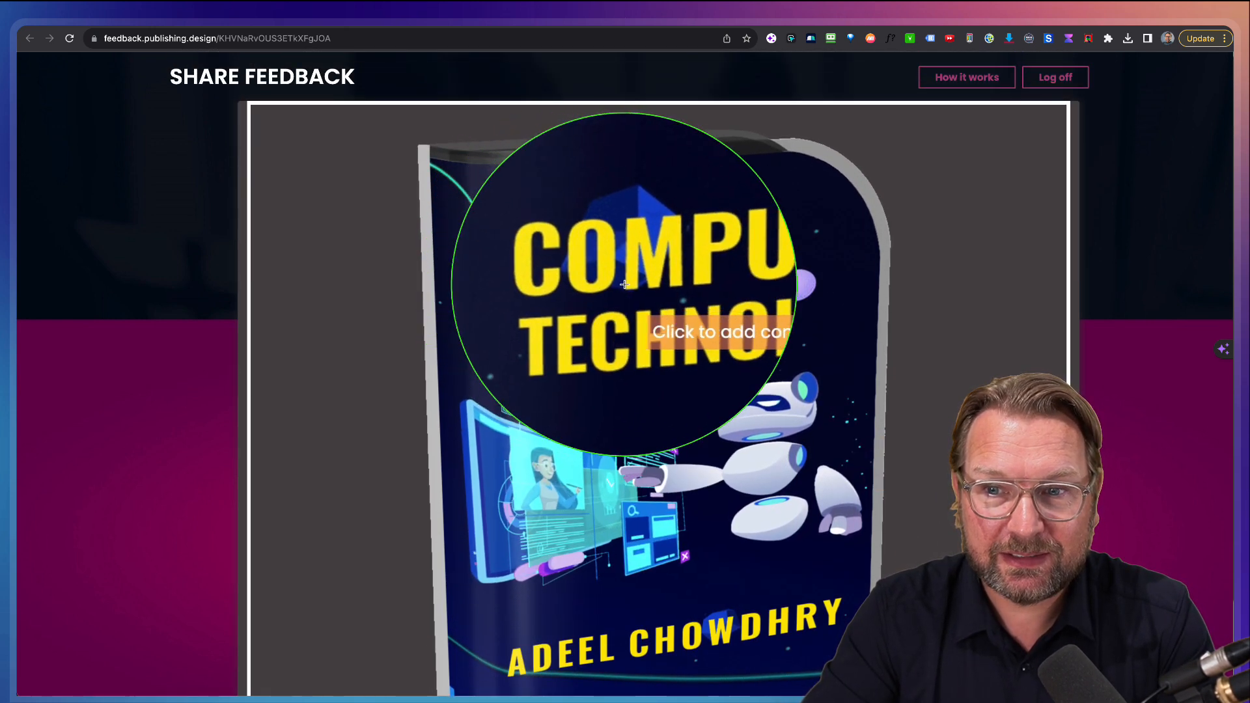
- Post the comment "Make this color Blue" at the start of the COMPUTER TECHNOLOGY title
{"action": "left_click", "coordinate": [573, 268]}
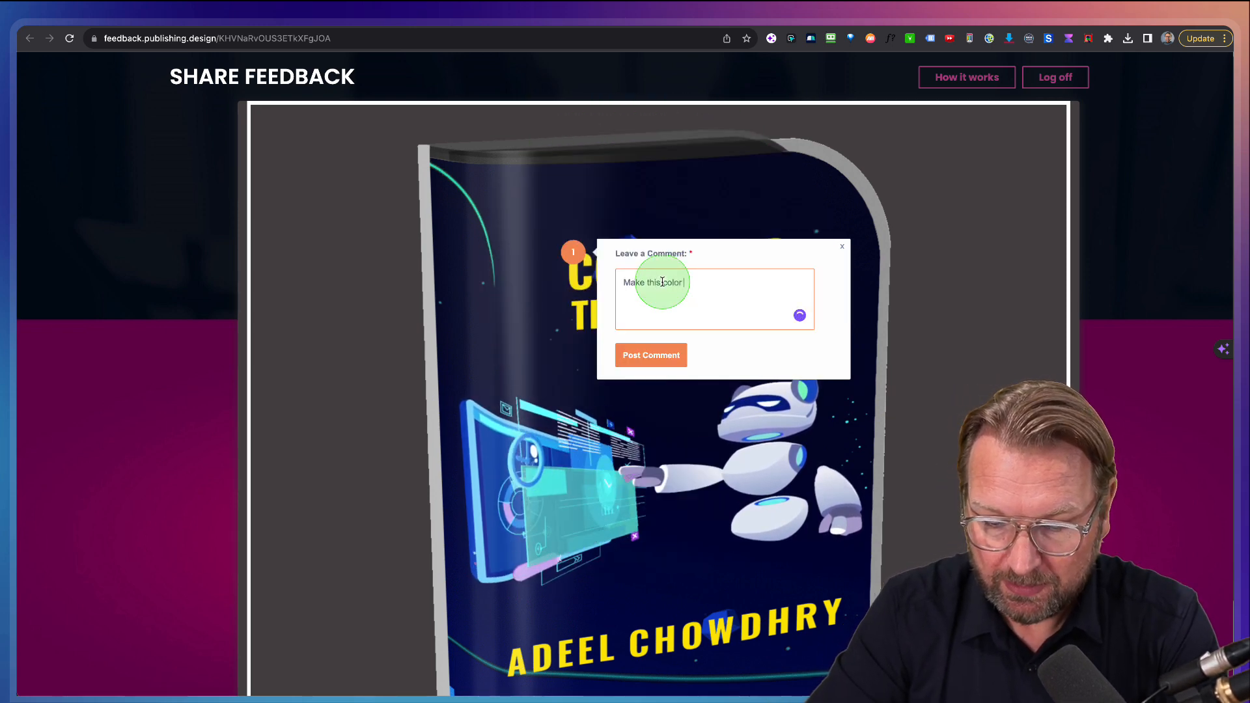
{"action": "left_click", "coordinate": [660, 356]}
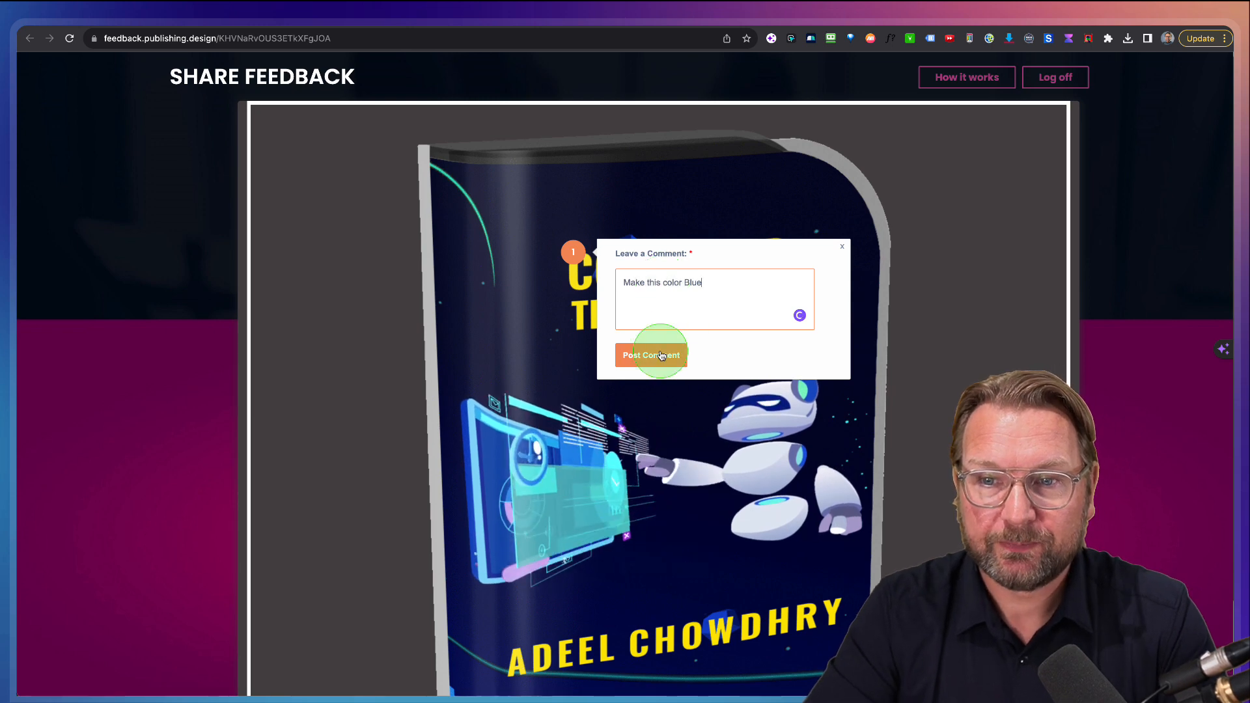
{"action": "left_click", "coordinate": [552, 425]}
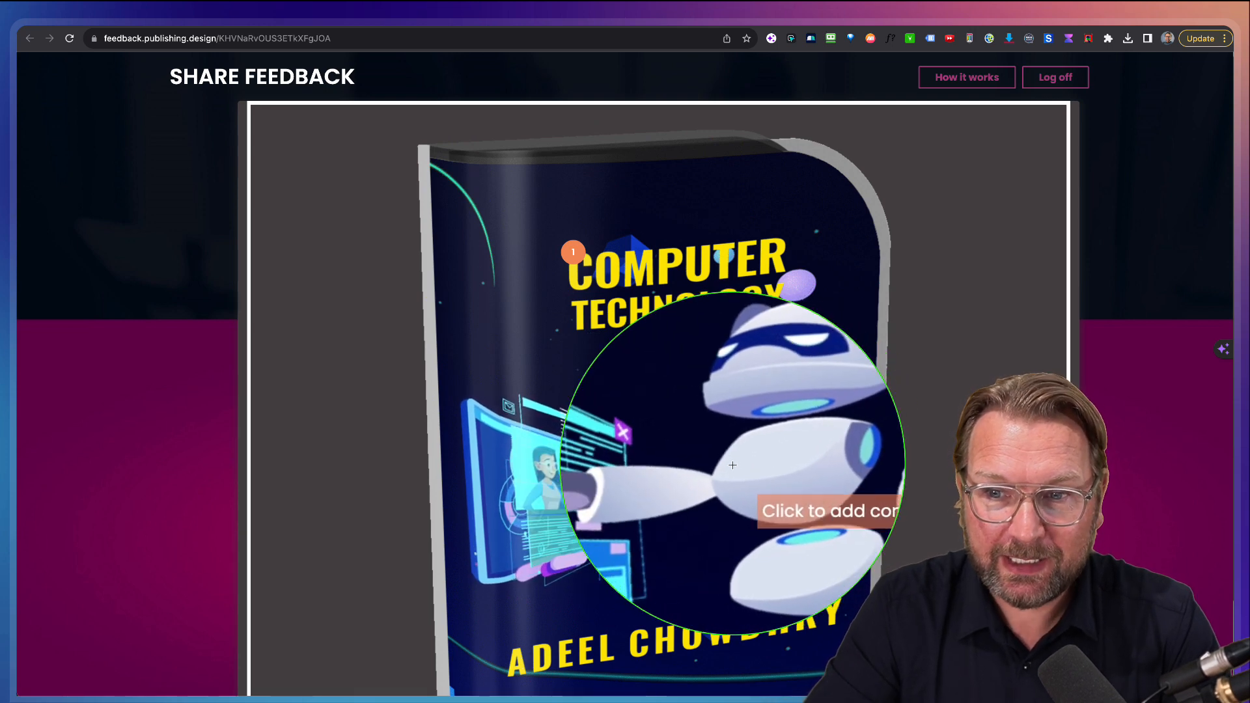
- Add a second comment on the robot's body and look over the marked-up box
{"action": "left_click", "coordinate": [733, 466]}
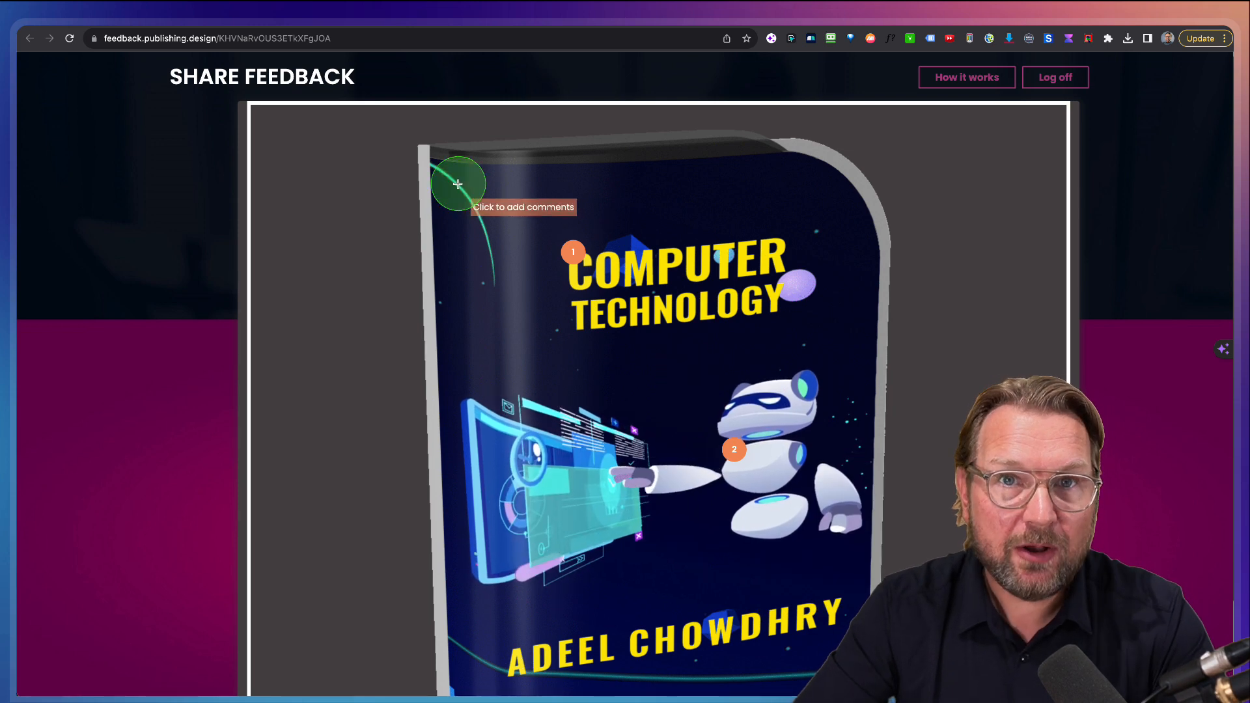
{"action": "scroll", "coordinate": [845, 465], "scroll_direction": "down", "scroll_amount": 3}
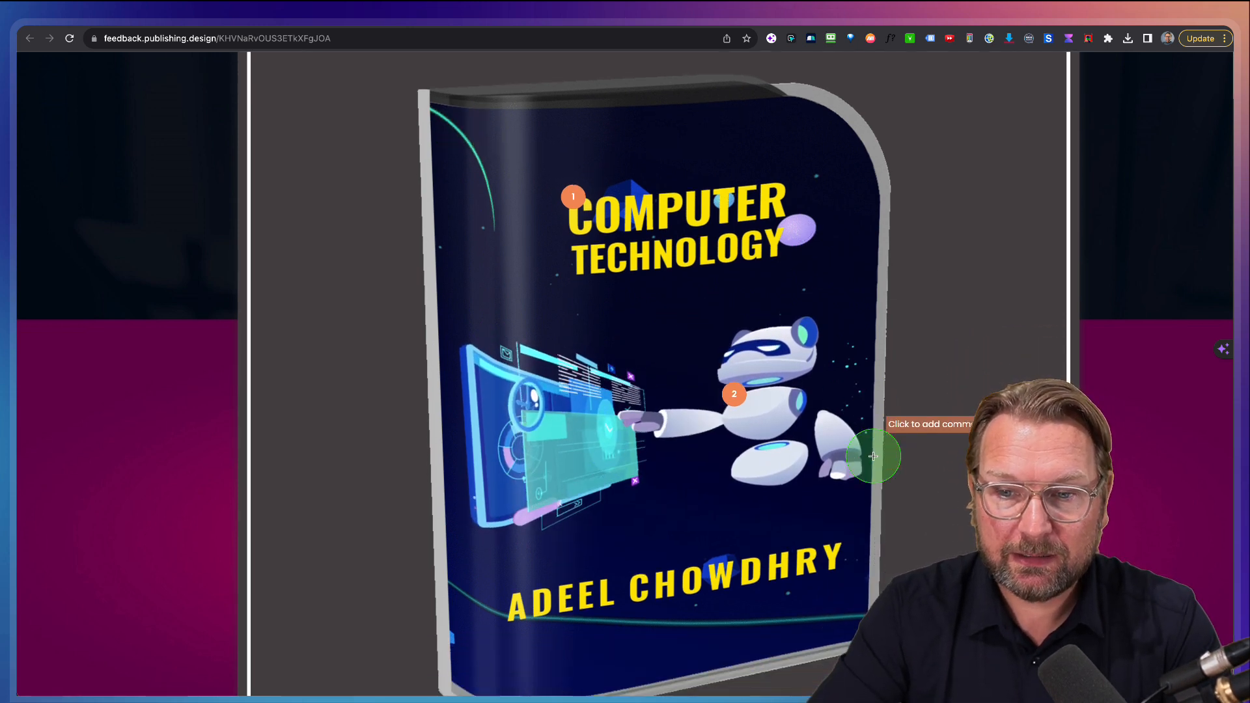
{"action": "scroll", "coordinate": [873, 447], "scroll_direction": "up", "scroll_amount": 3}
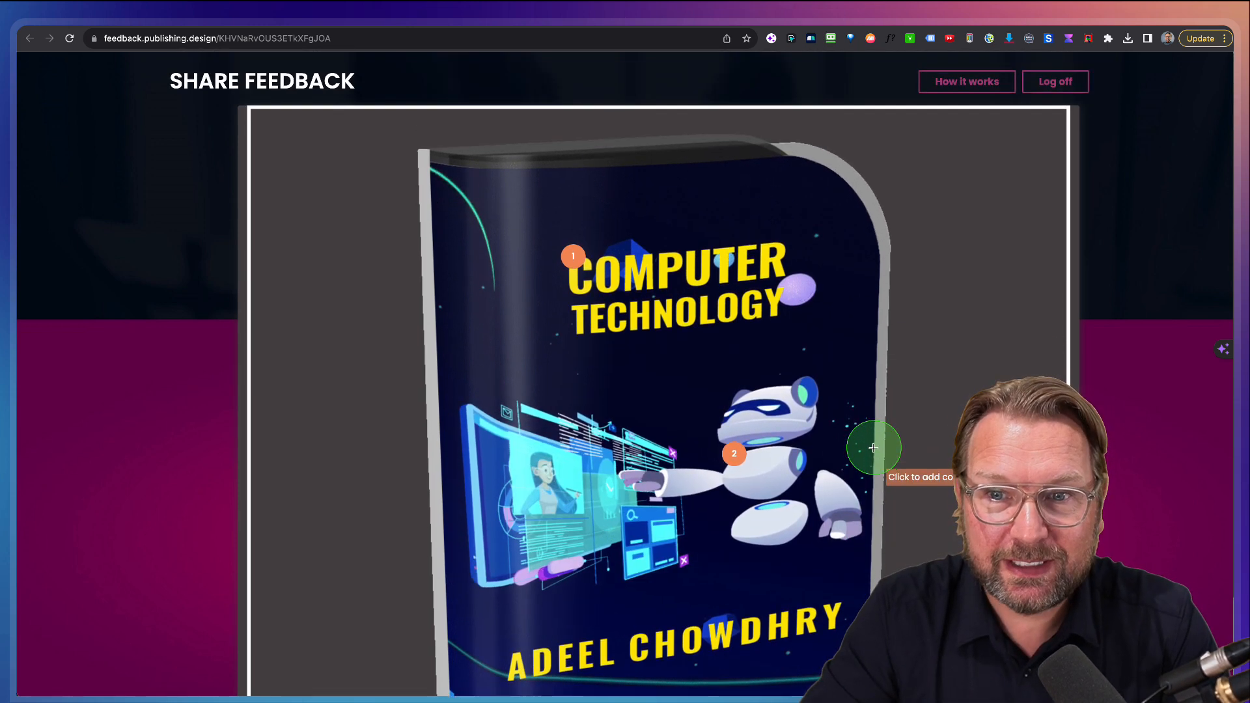
- Reply "Done" in the first comment on the title and mark that comment as done
{"action": "left_click", "coordinate": [574, 256]}
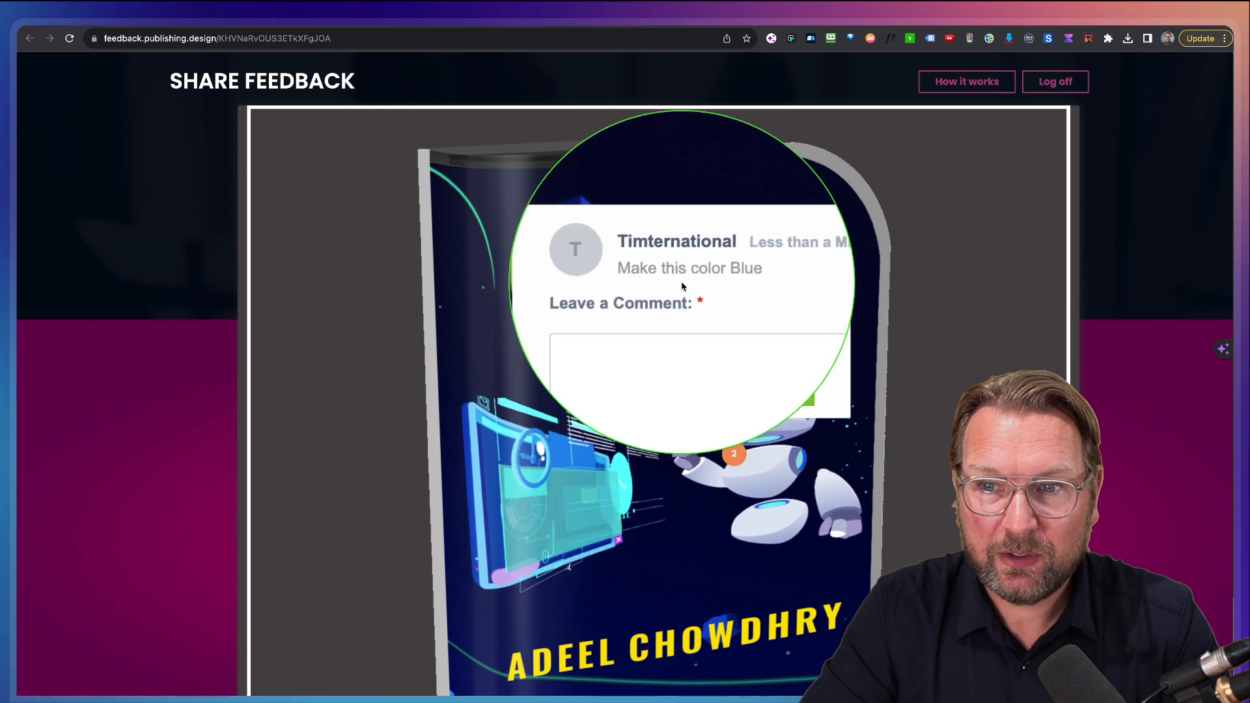
{"action": "left_click", "coordinate": [643, 333]}
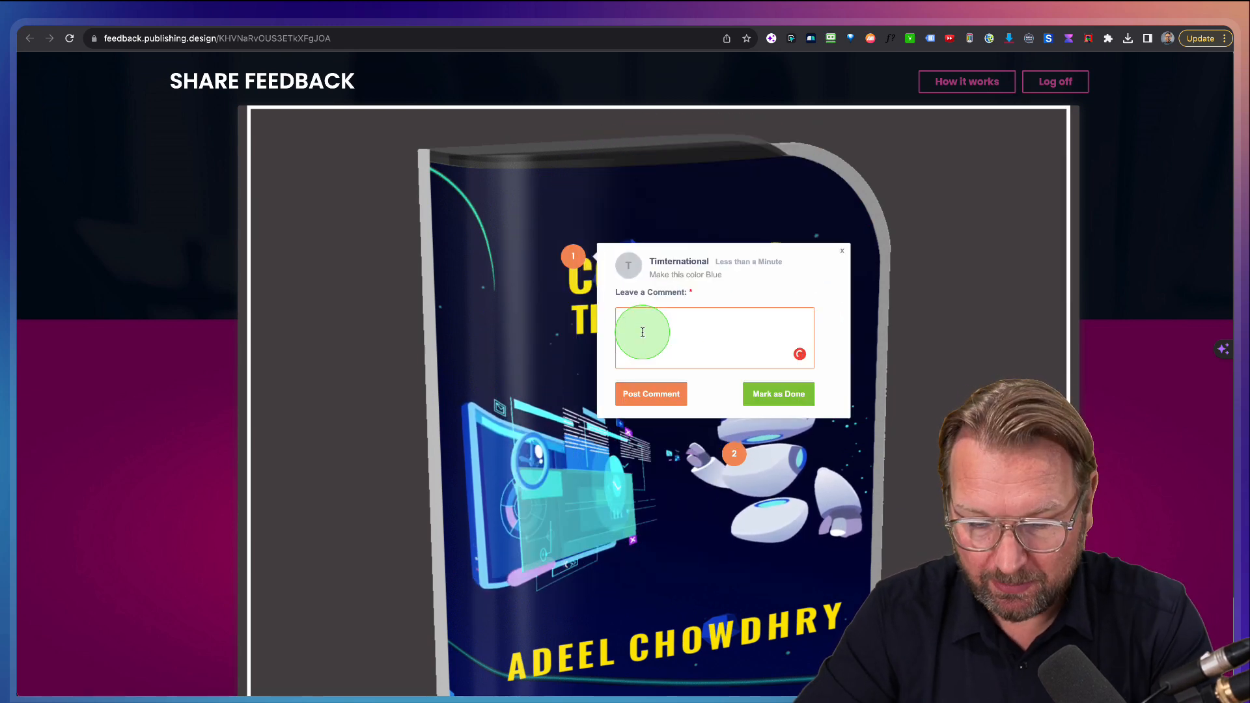
{"action": "type", "text": "Done"}
{"action": "left_click", "coordinate": [775, 394]}
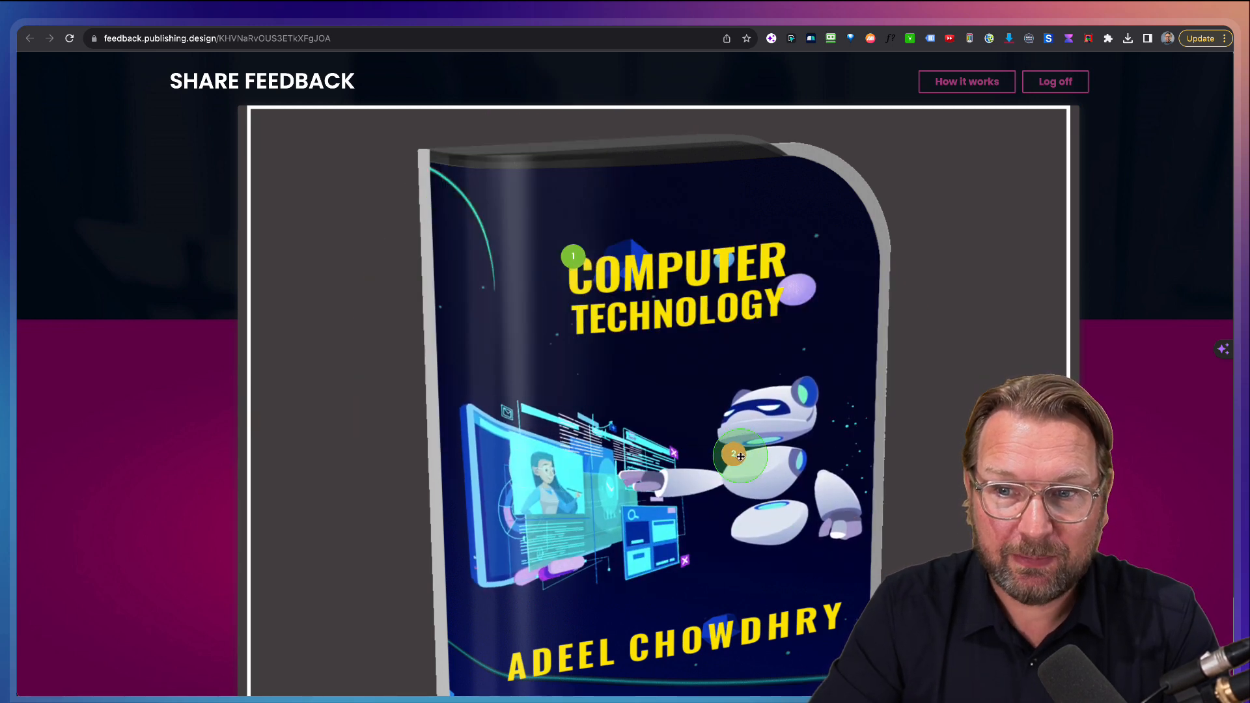
- Reply "Done" to the comment on the robot's body and mark that comment as done
{"action": "left_click", "coordinate": [733, 453]}
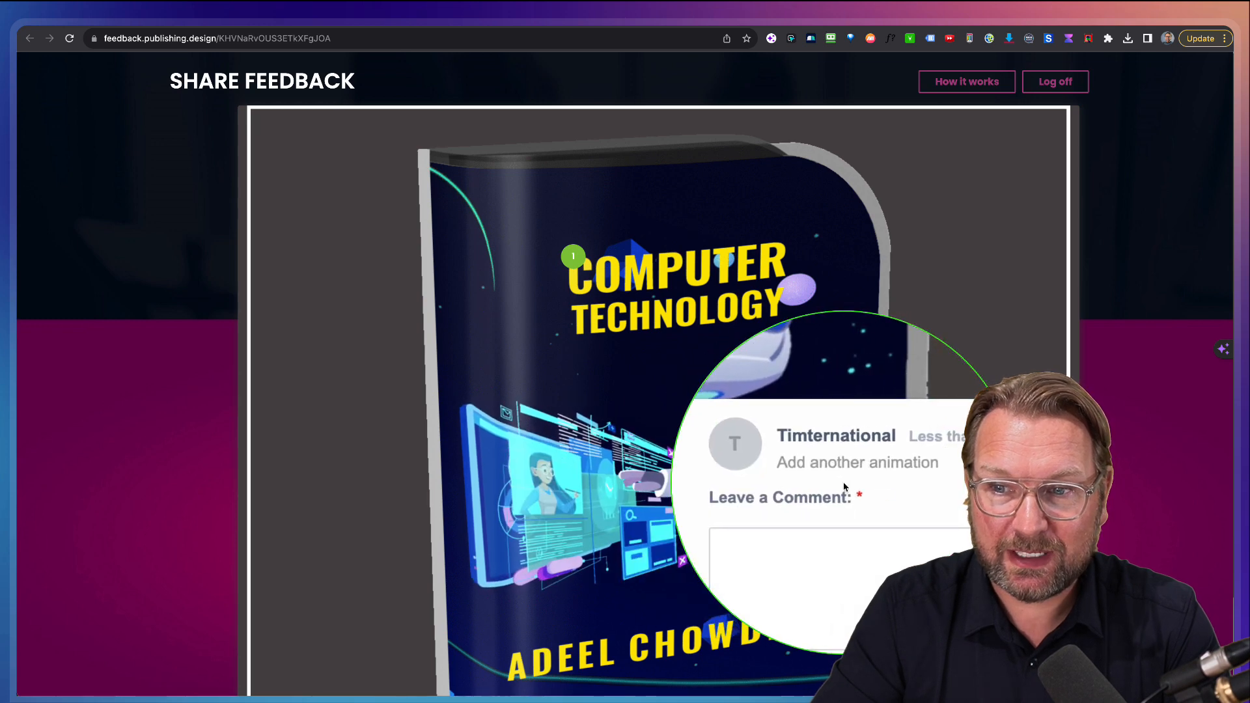
{"action": "left_click", "coordinate": [809, 553]}
{"action": "type", "text": "Done"}
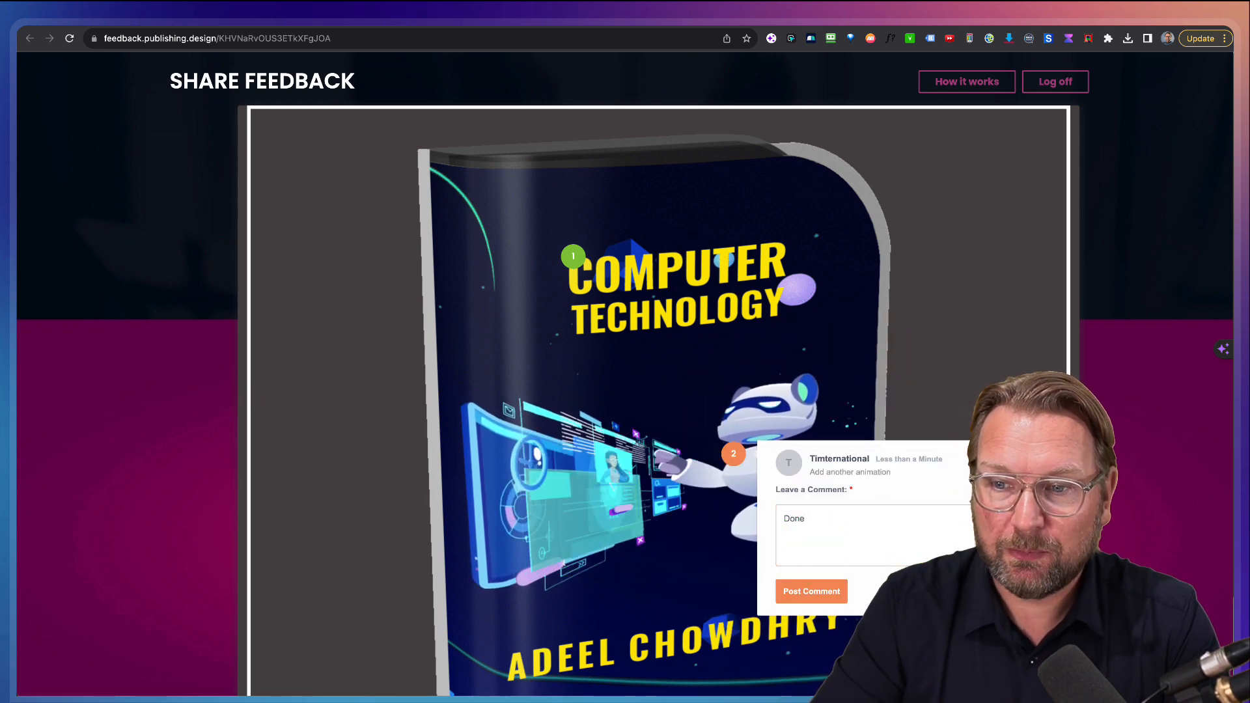
{"action": "left_click", "coordinate": [957, 591]}
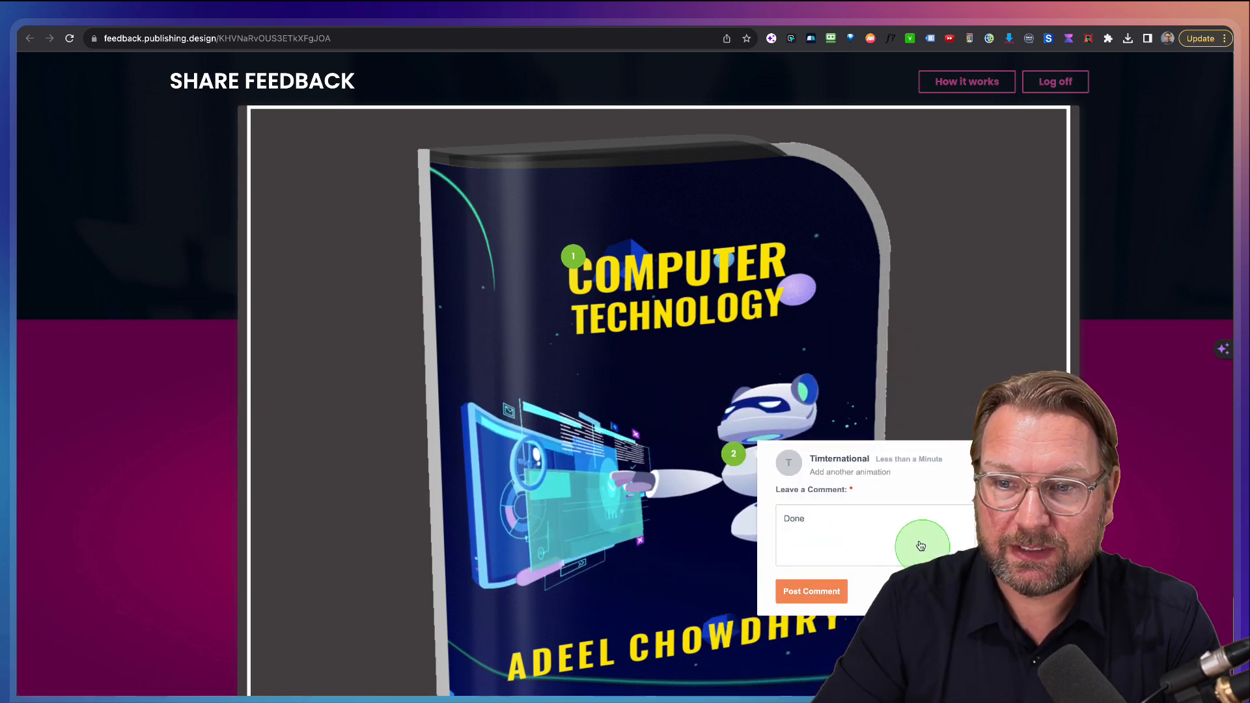
{"action": "left_click", "coordinate": [811, 591]}
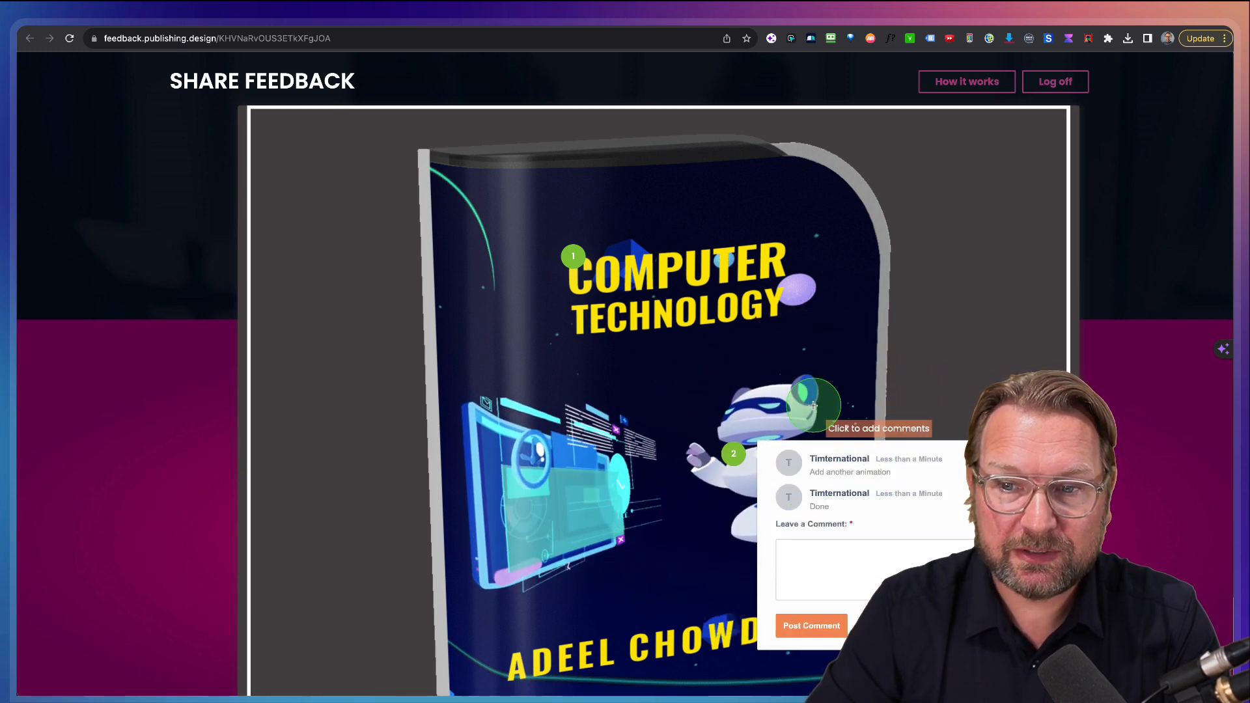
{"action": "left_click", "coordinate": [736, 455]}
{"action": "scroll", "coordinate": [747, 471], "scroll_direction": "down", "scroll_amount": 2}
{"action": "scroll", "coordinate": [747, 471], "scroll_direction": "up", "scroll_amount": 2}
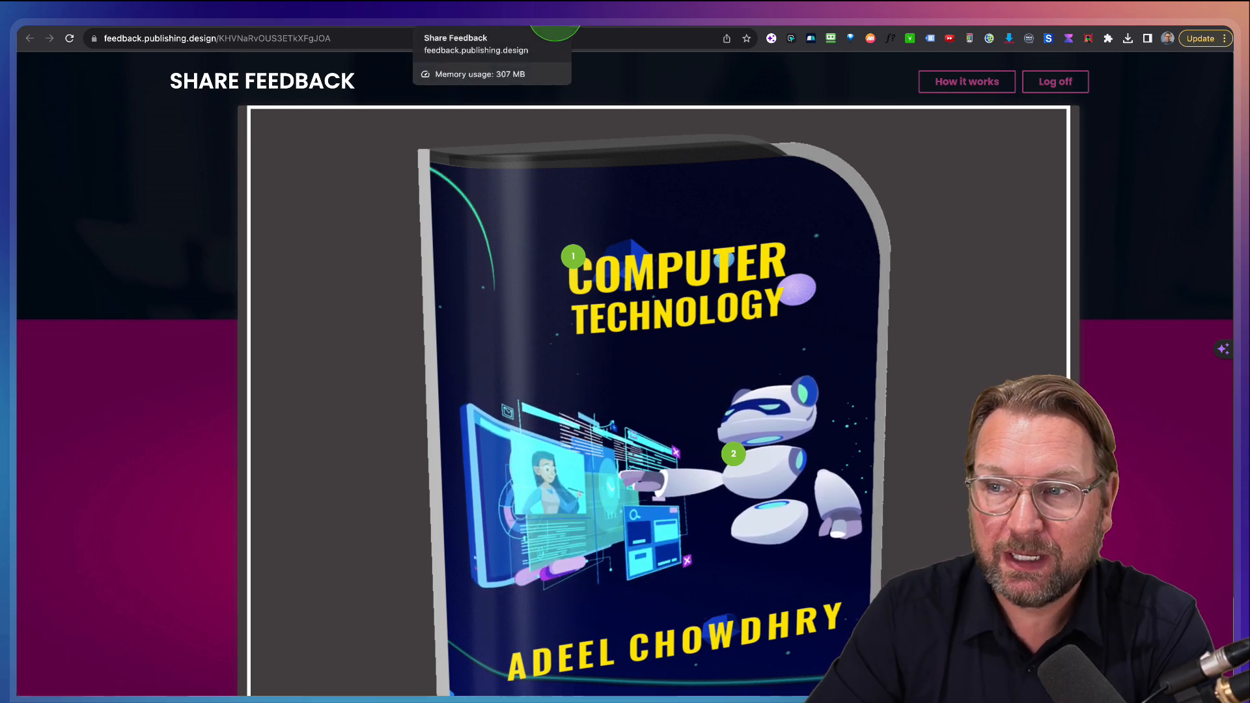
- Return to the cover editor, view the client list from the sharing dialog, and close the sharing and preview windows
{"action": "left_click", "coordinate": [485, 30]}
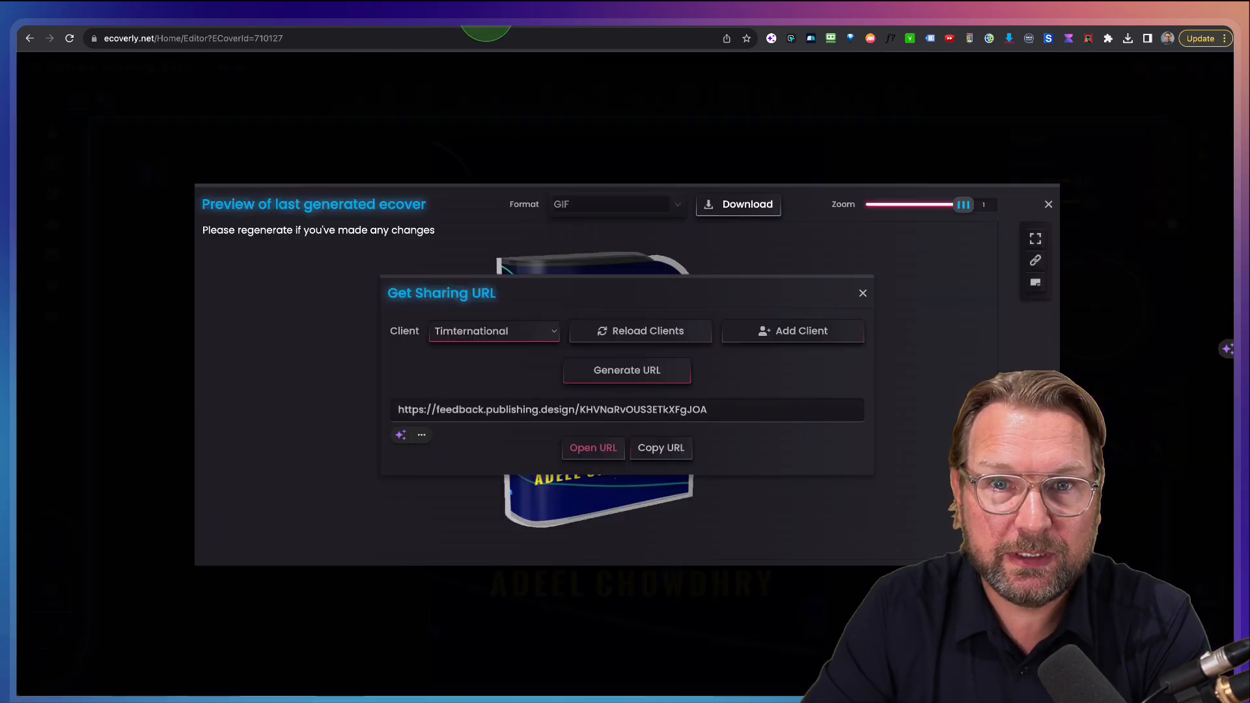
{"action": "left_click", "coordinate": [801, 332]}
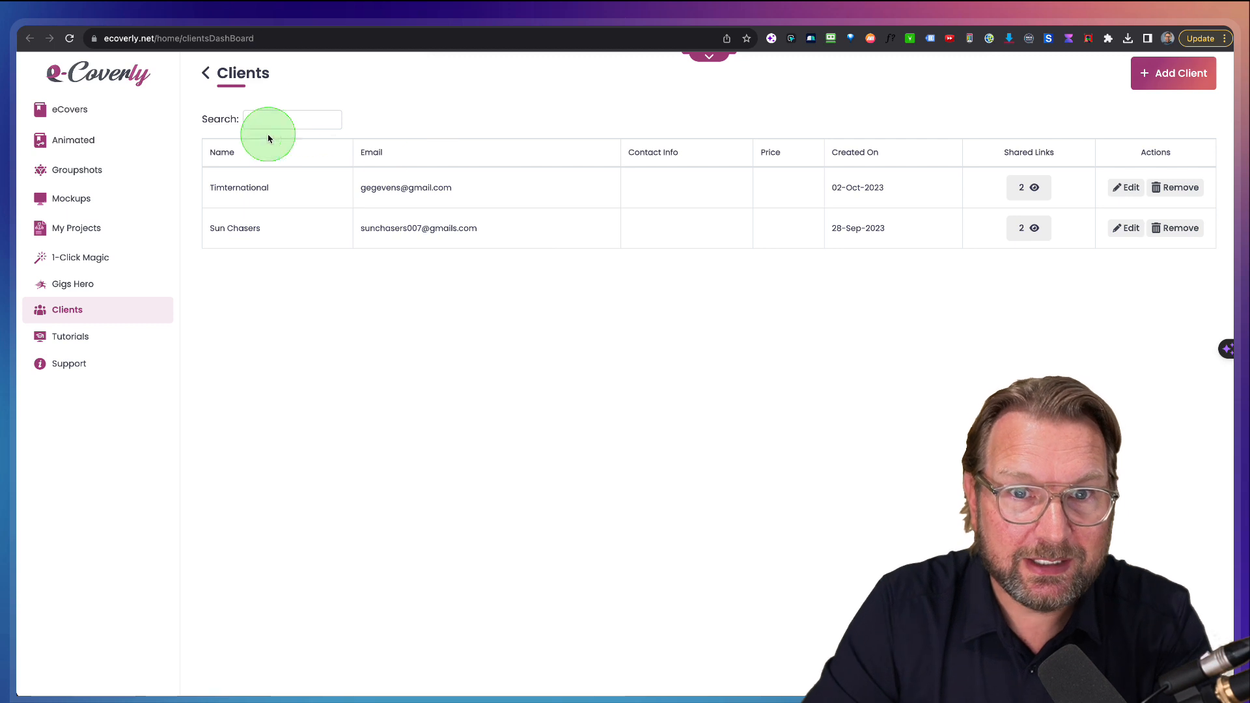
{"action": "left_click", "coordinate": [350, 19]}
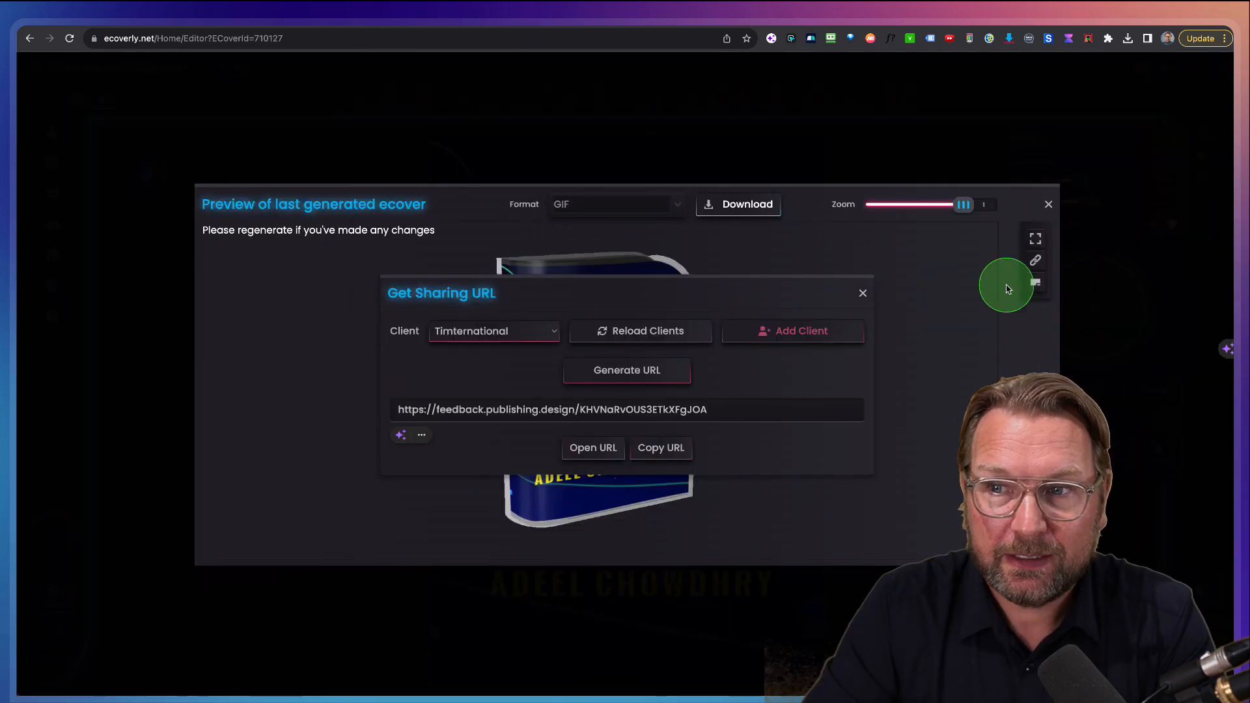
{"action": "left_click", "coordinate": [1049, 207]}
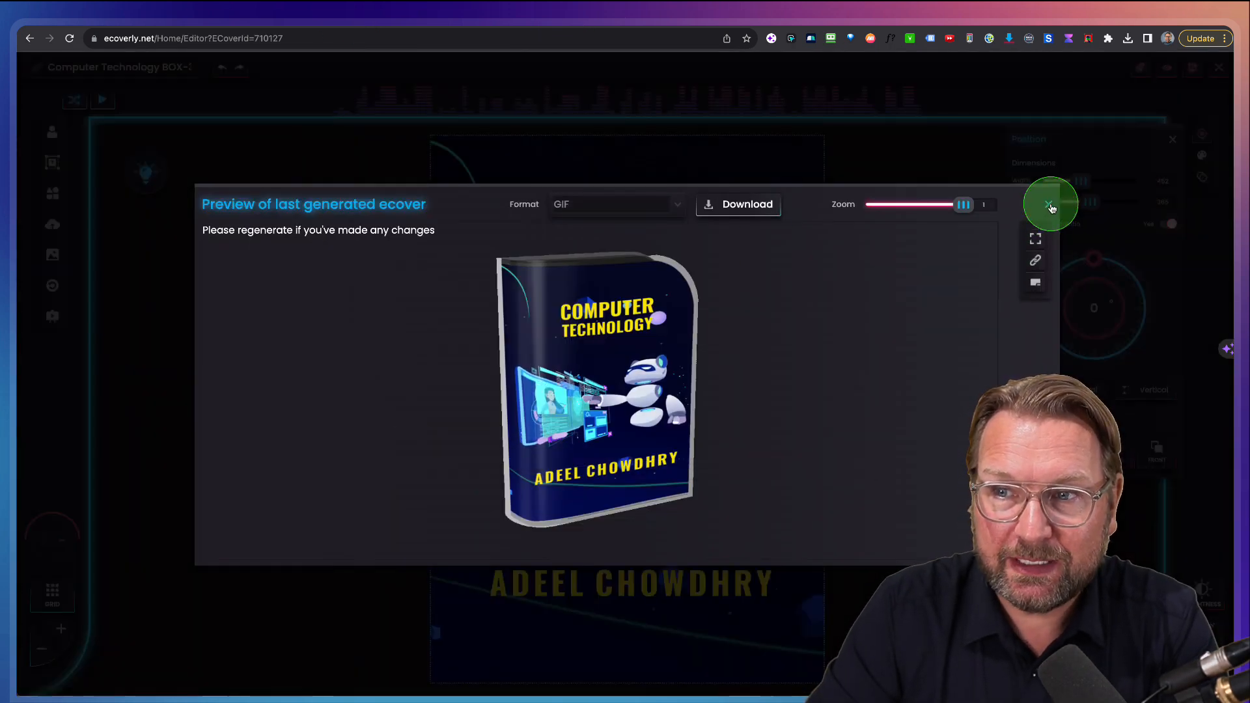
{"action": "left_click", "coordinate": [1049, 206]}
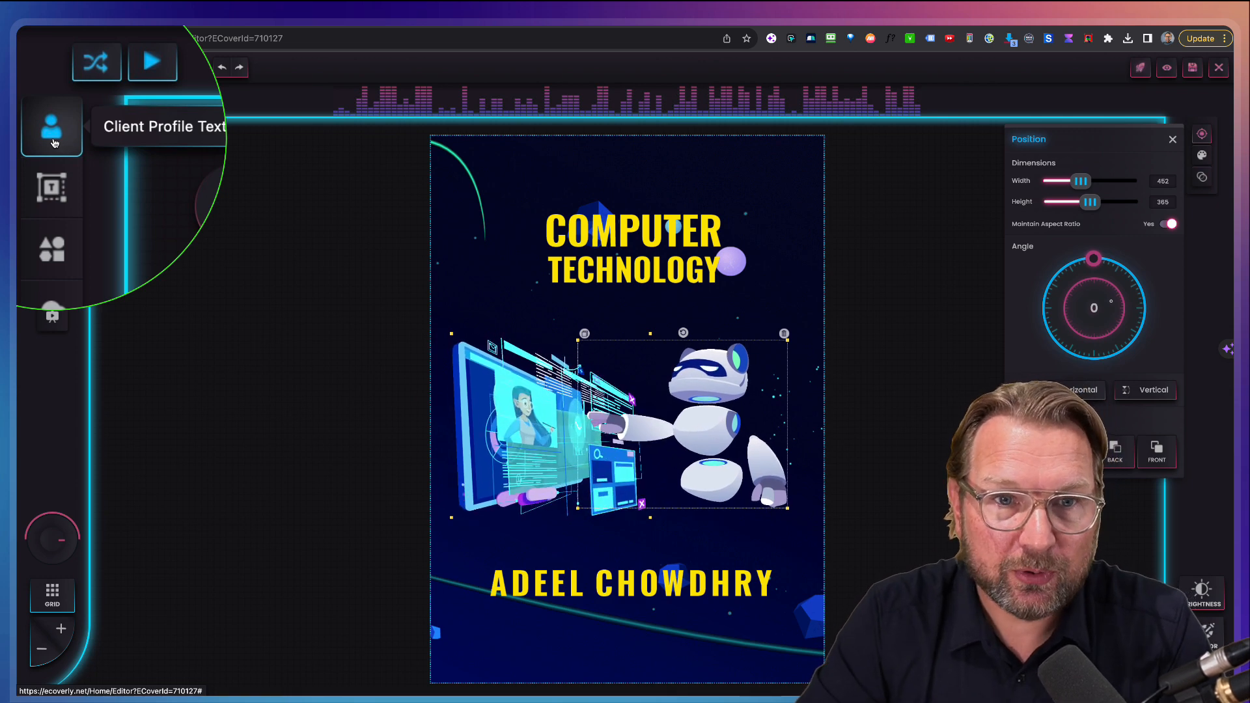
- Move the COMPUTER title line up near the cover's upper edge, away from TECHNOLOGY
{"action": "left_click", "coordinate": [653, 233]}
{"action": "left_click_drag", "start_coordinate": [653, 233], "coordinate": [656, 189]}
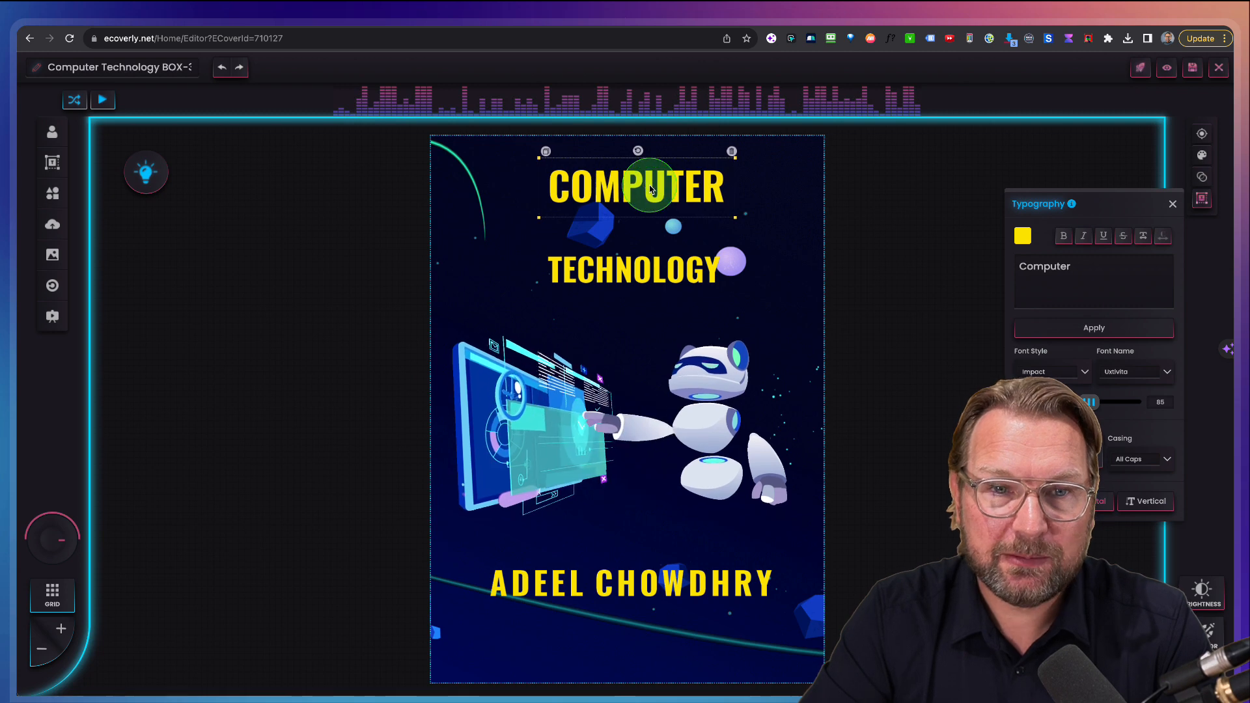
- Replace the COMPUTER text with the profile name of the client Timternational and centre it across the cover
{"action": "left_click", "coordinate": [140, 160]}
{"action": "left_click", "coordinate": [52, 132]}
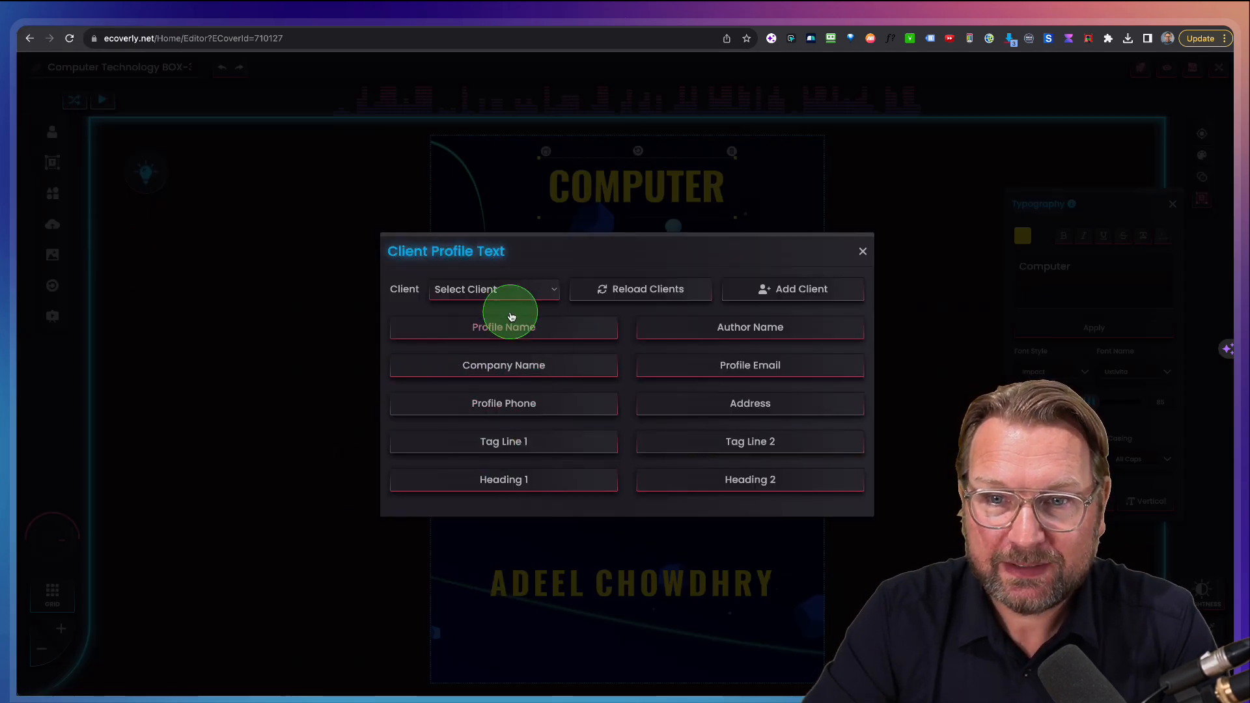
{"action": "left_click", "coordinate": [494, 289]}
{"action": "left_click", "coordinate": [475, 302]}
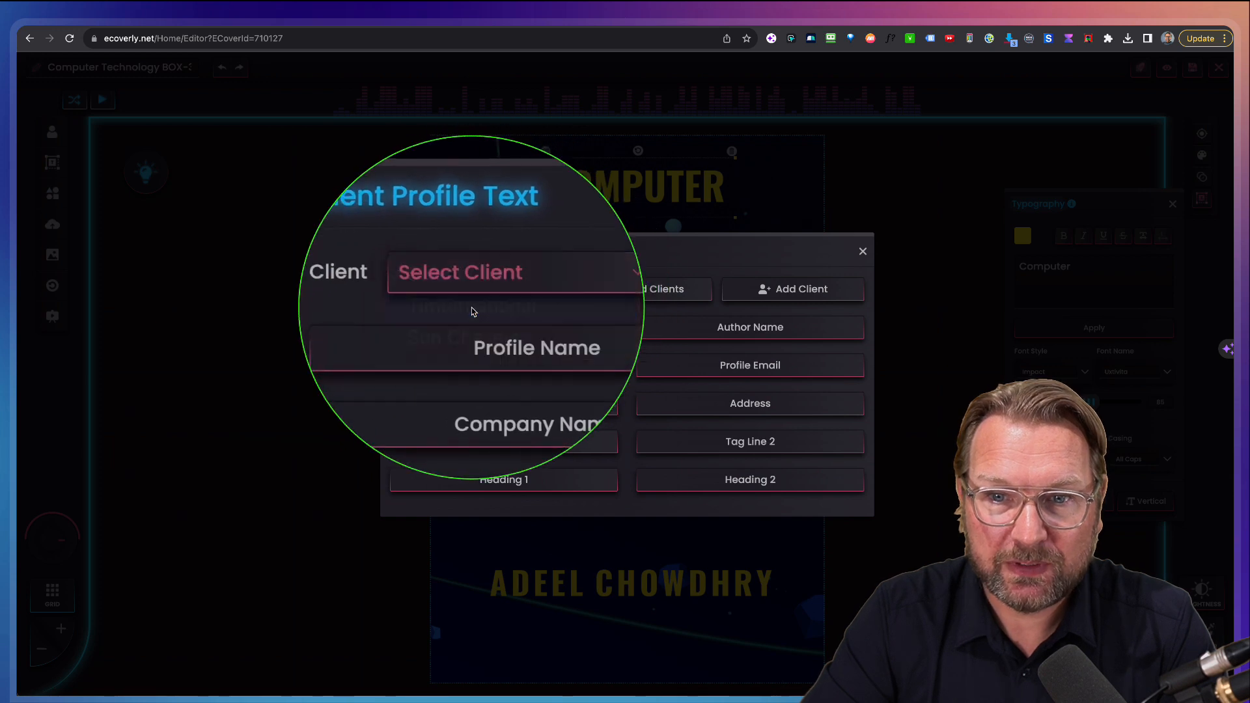
{"action": "left_click", "coordinate": [504, 343]}
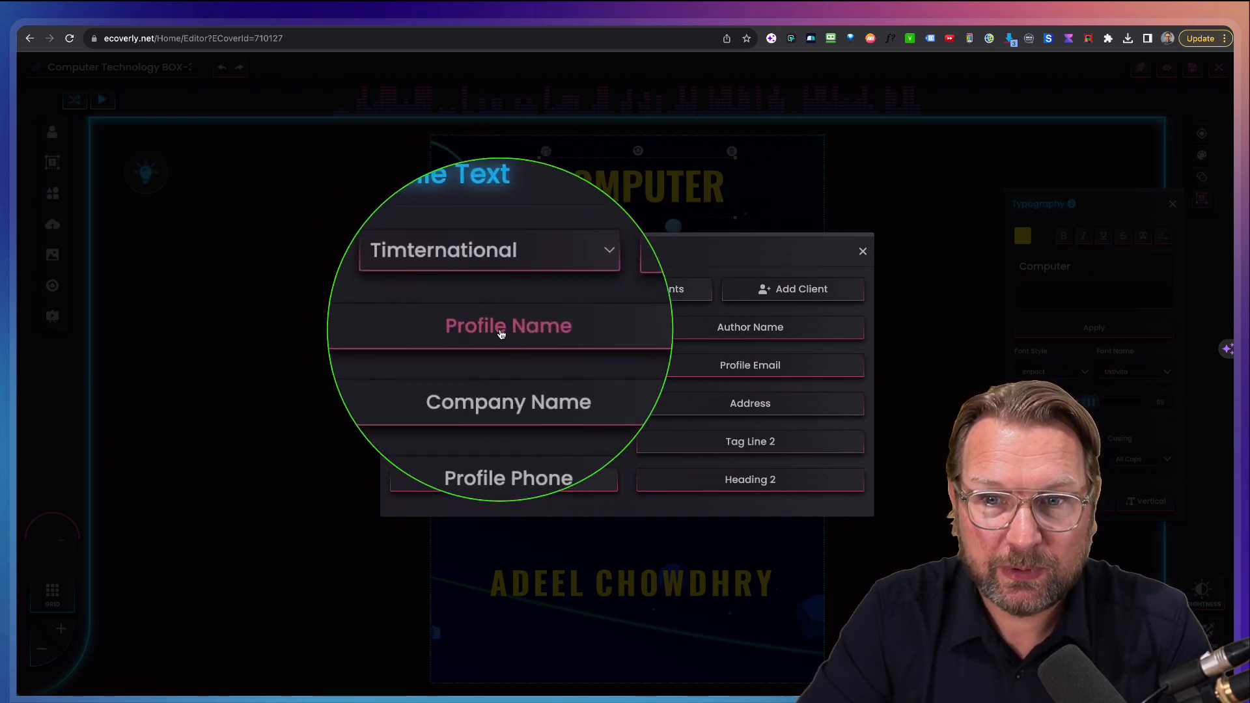
{"action": "left_click", "coordinate": [500, 334]}
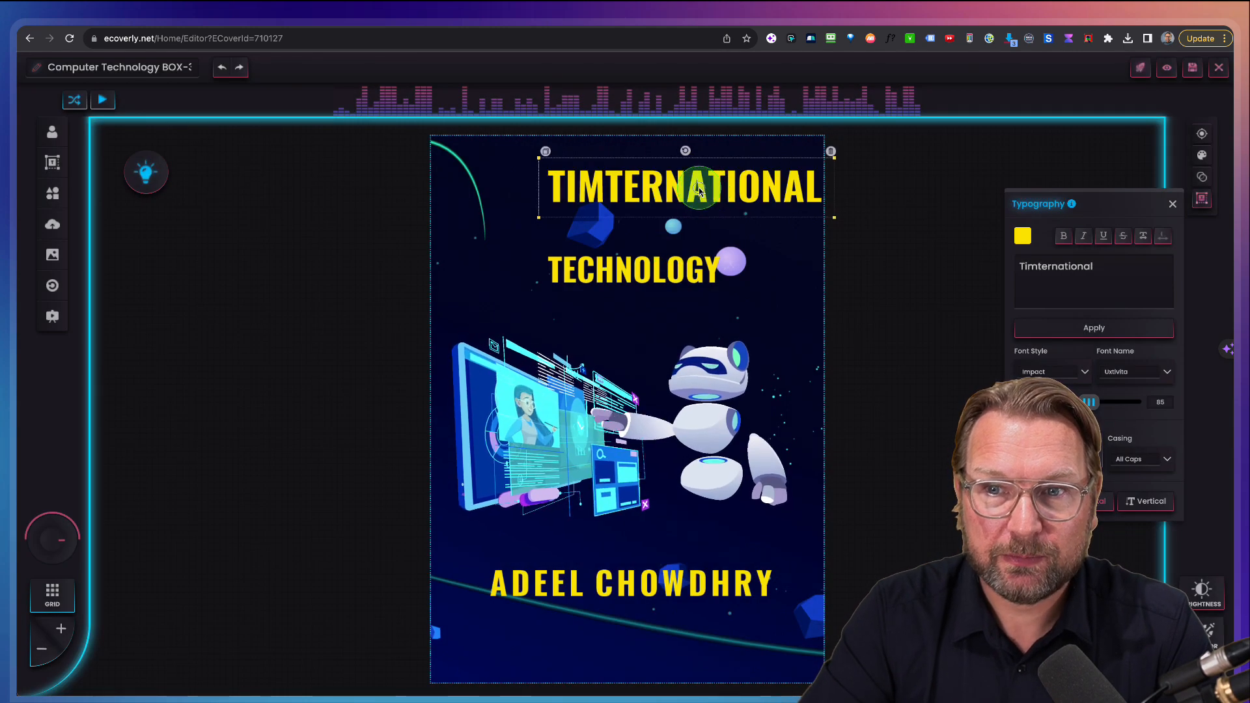
{"action": "left_click_drag", "start_coordinate": [698, 189], "coordinate": [644, 190]}
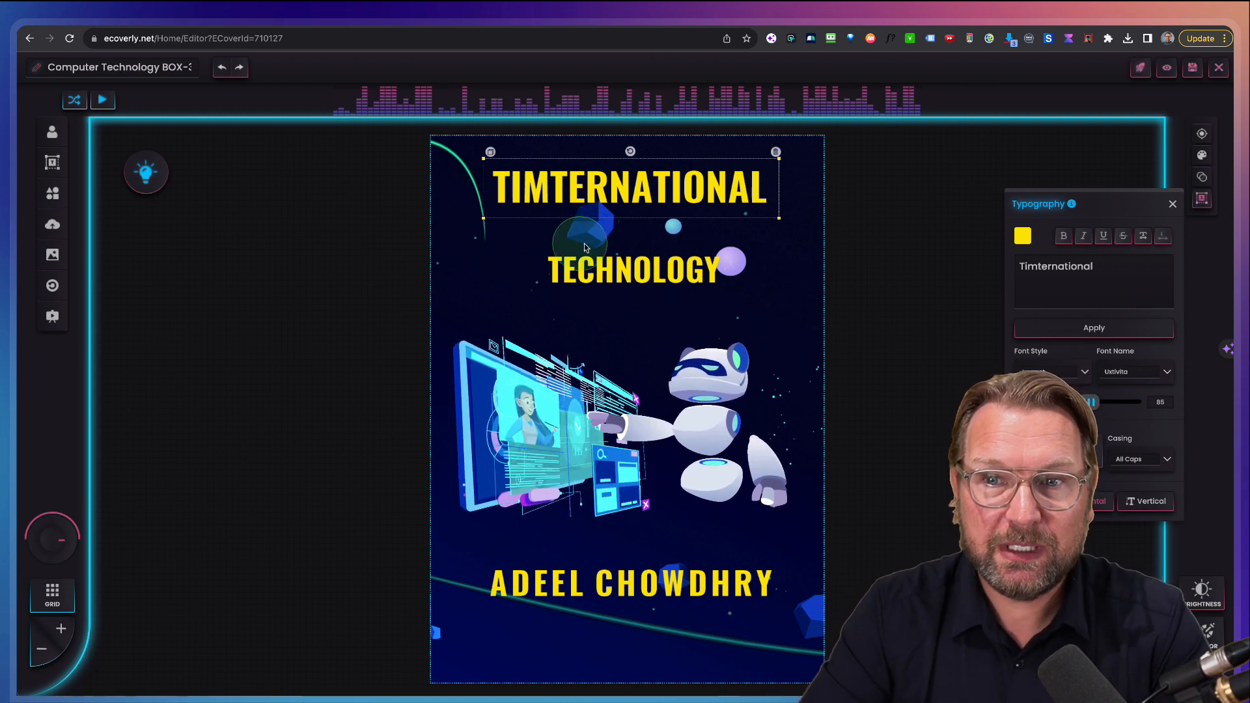
{"action": "left_click", "coordinate": [646, 190]}
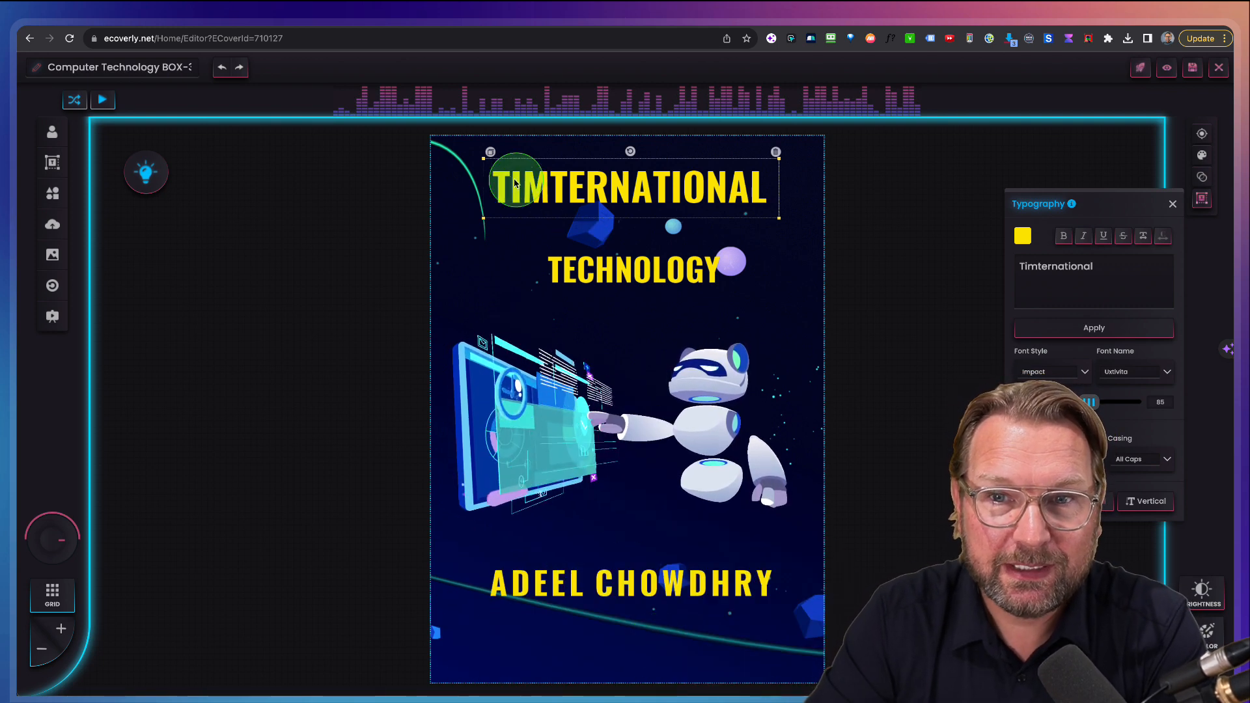
- Look at the Client Profile Text options and the Add Text dialog without adding anything
{"action": "left_click", "coordinate": [47, 135]}
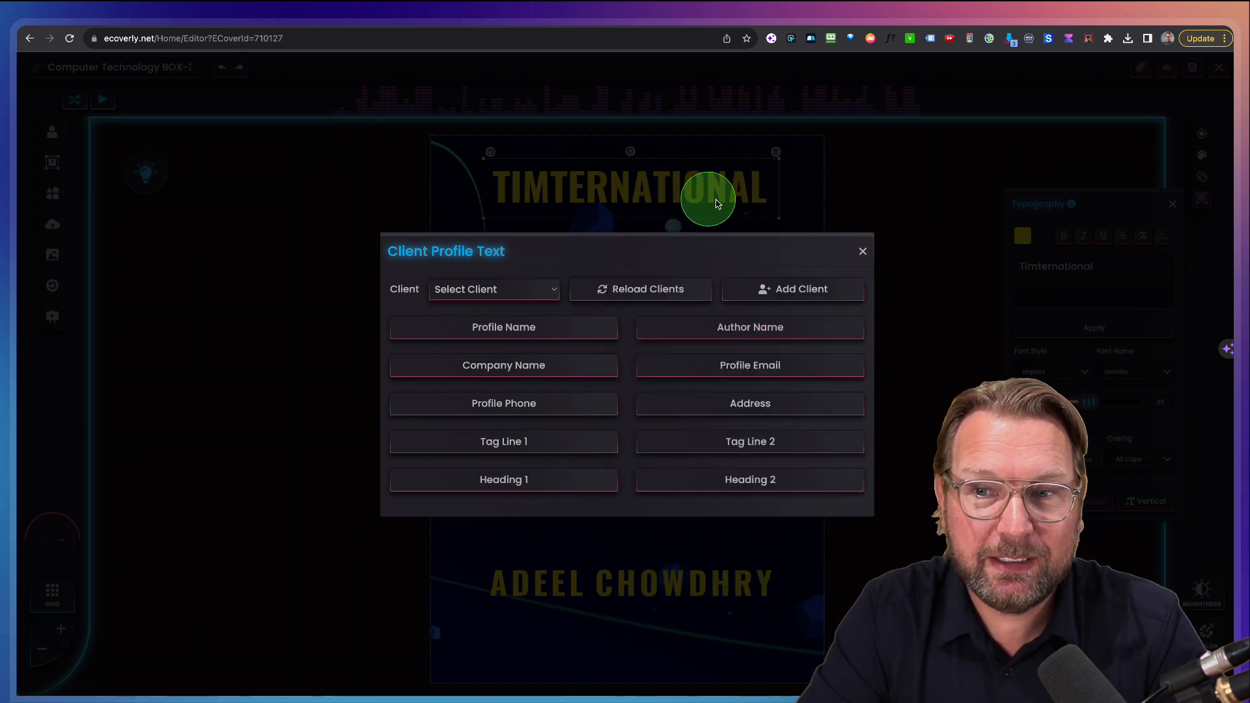
{"action": "left_click", "coordinate": [862, 251]}
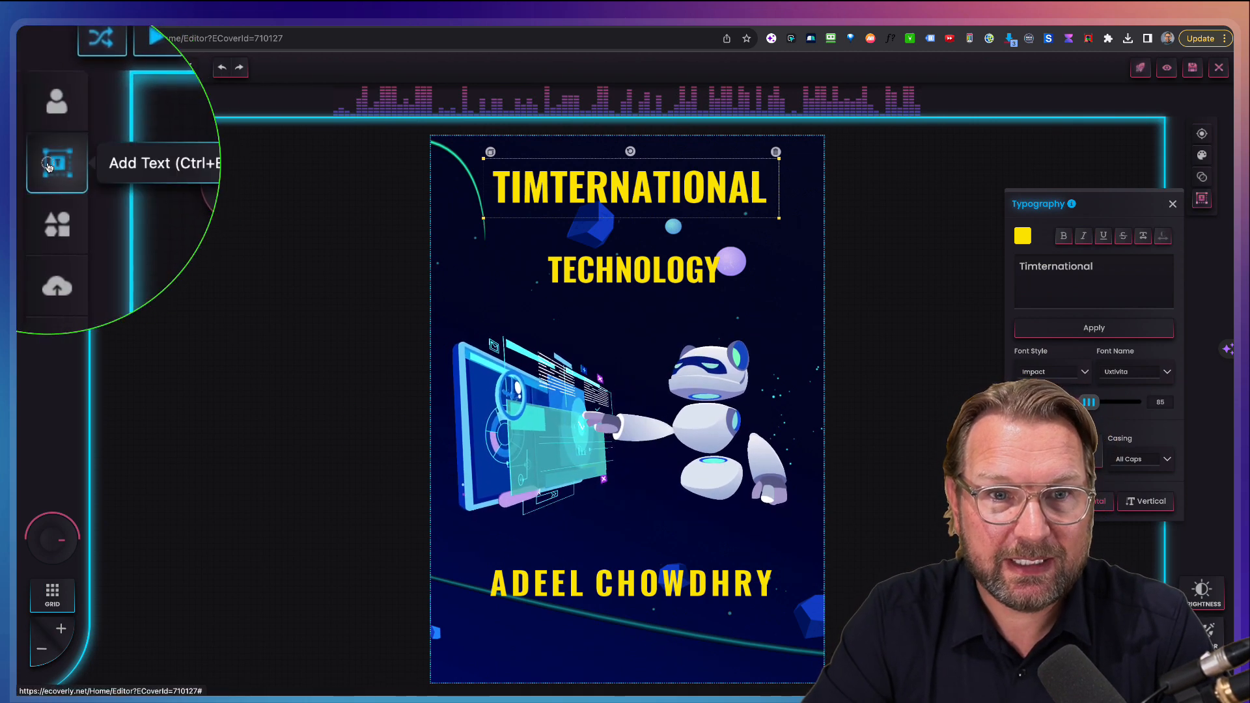
{"action": "left_click", "coordinate": [47, 166]}
{"action": "left_click", "coordinate": [428, 317]}
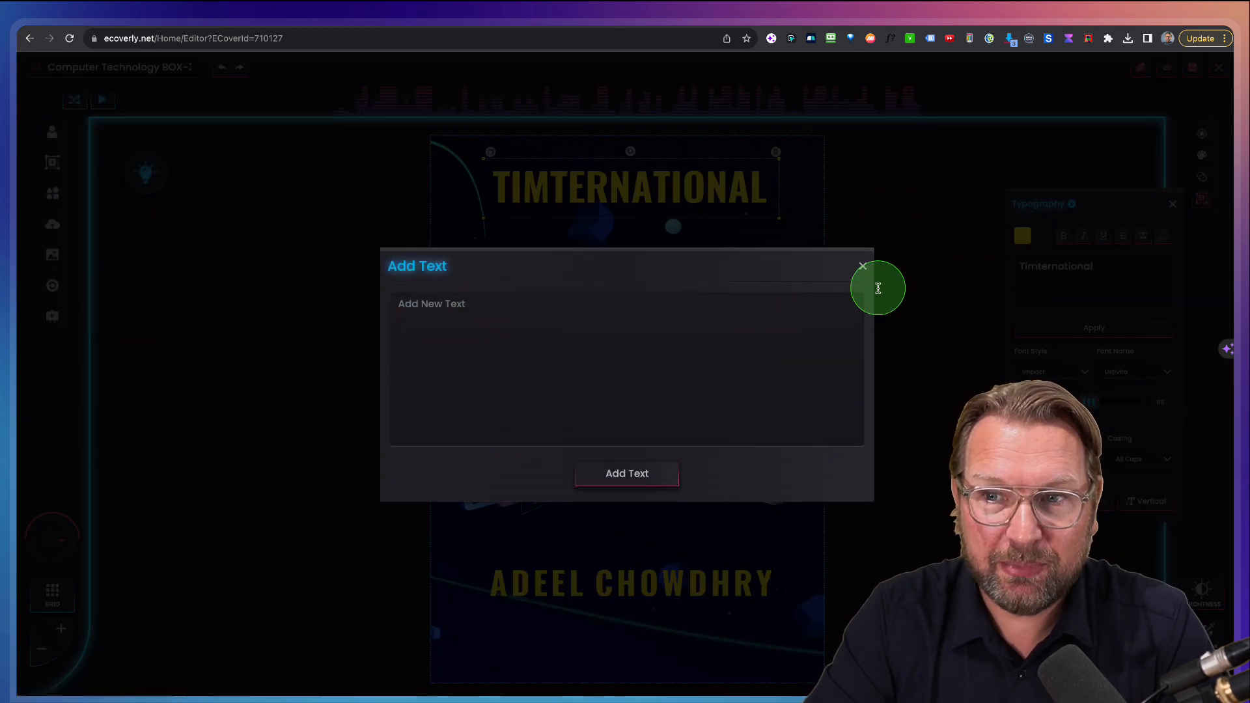
{"action": "left_click", "coordinate": [863, 267]}
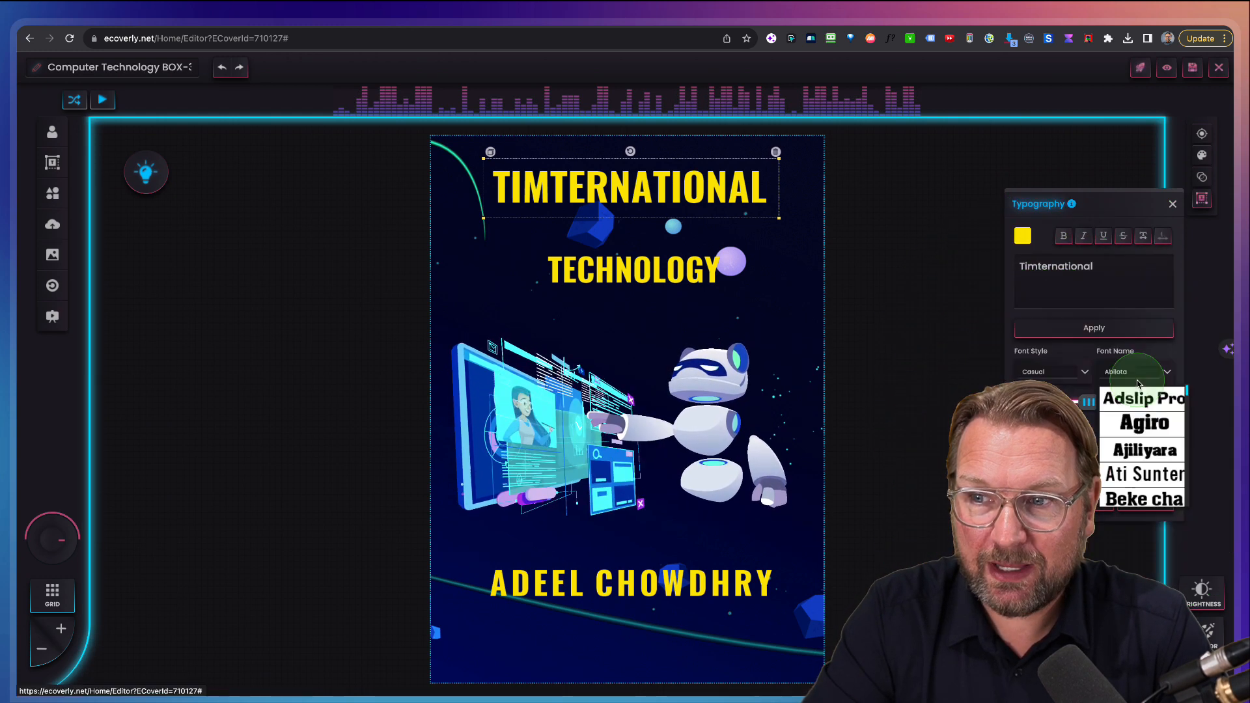
- Set the TIMTERNATIONAL title's font to Zuder from the Impact style and scale it down to about size 53 to fit the cover
{"action": "scroll", "coordinate": [1147, 428], "scroll_direction": "down", "scroll_amount": 3}
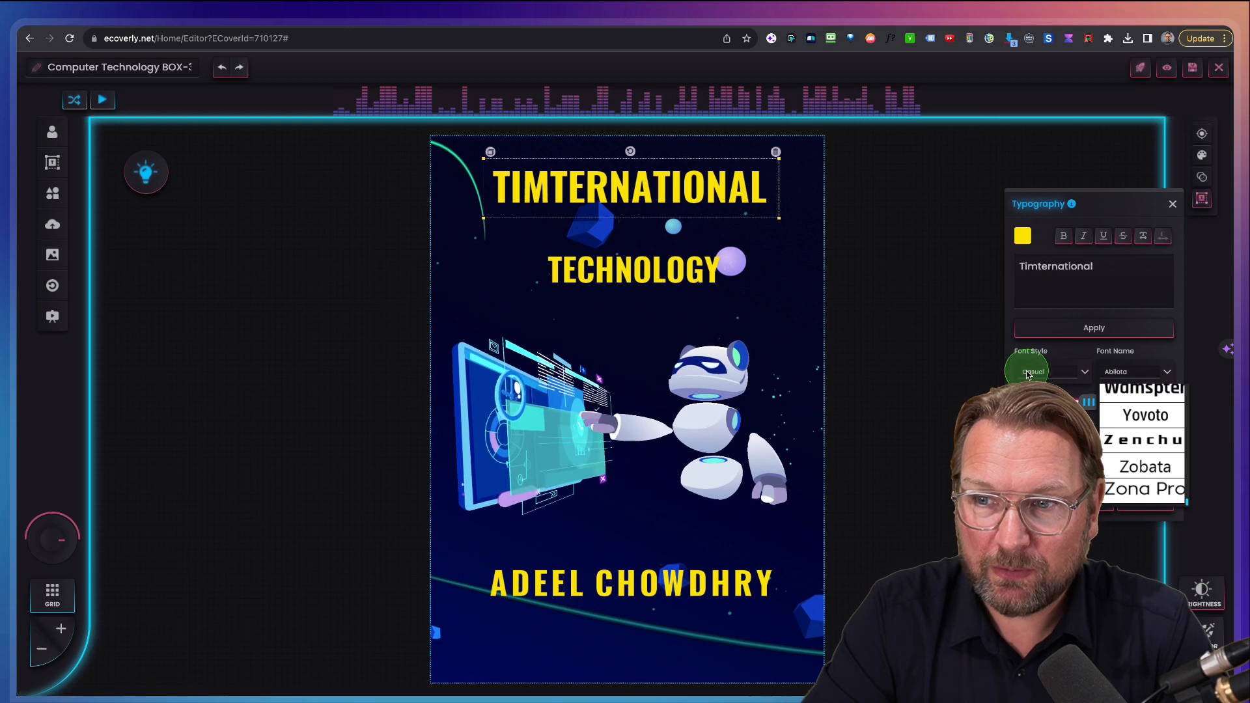
{"action": "left_click", "coordinate": [1046, 447]}
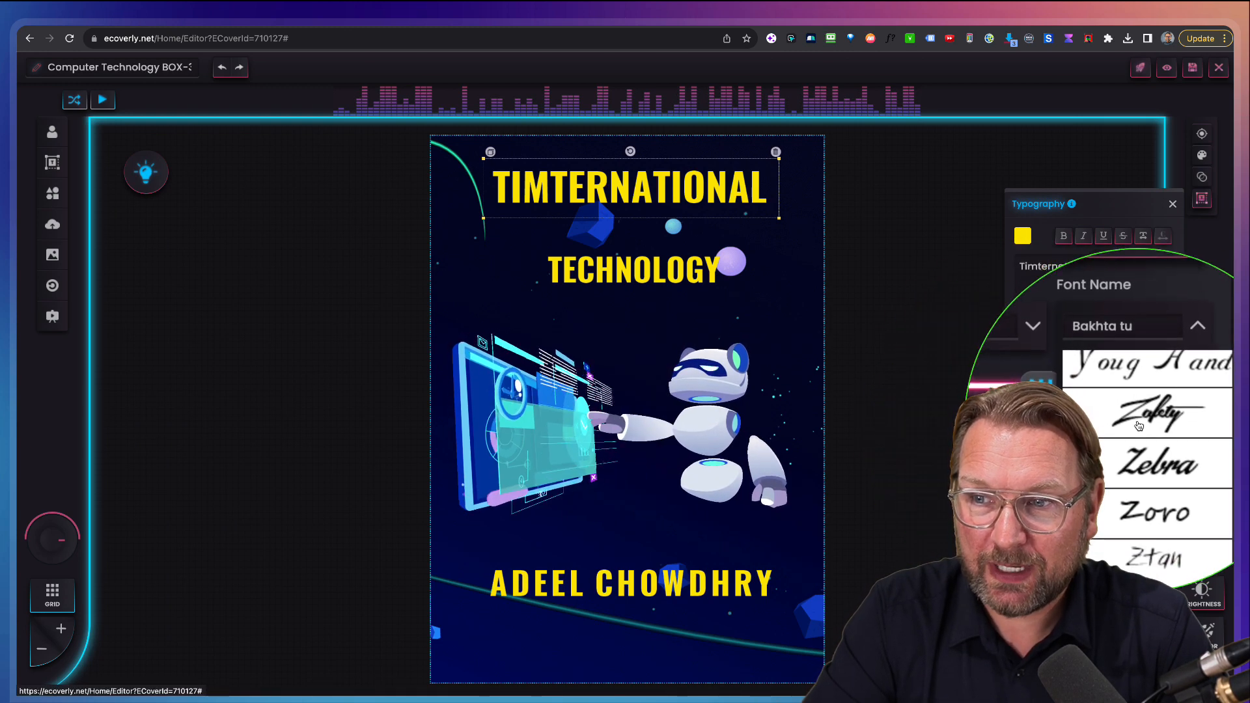
{"action": "left_click", "coordinate": [1079, 376]}
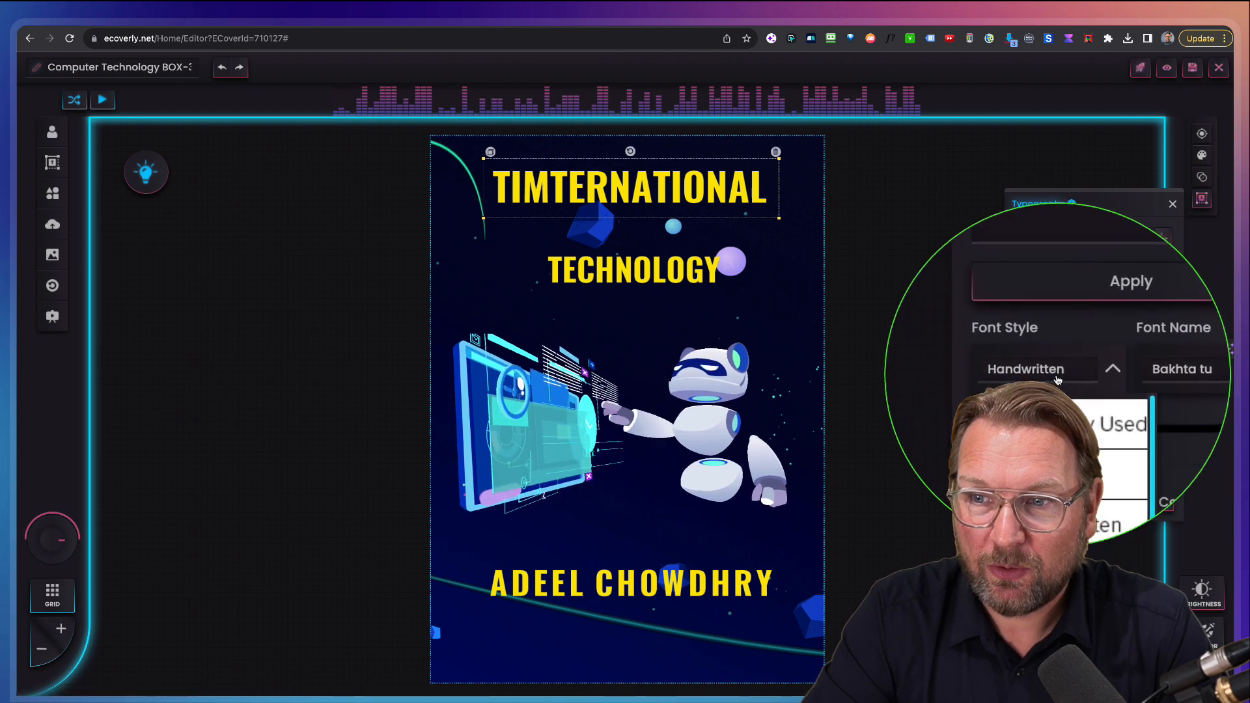
{"action": "left_click", "coordinate": [1042, 469]}
{"action": "scroll", "coordinate": [1167, 403], "scroll_direction": "down", "scroll_amount": 20}
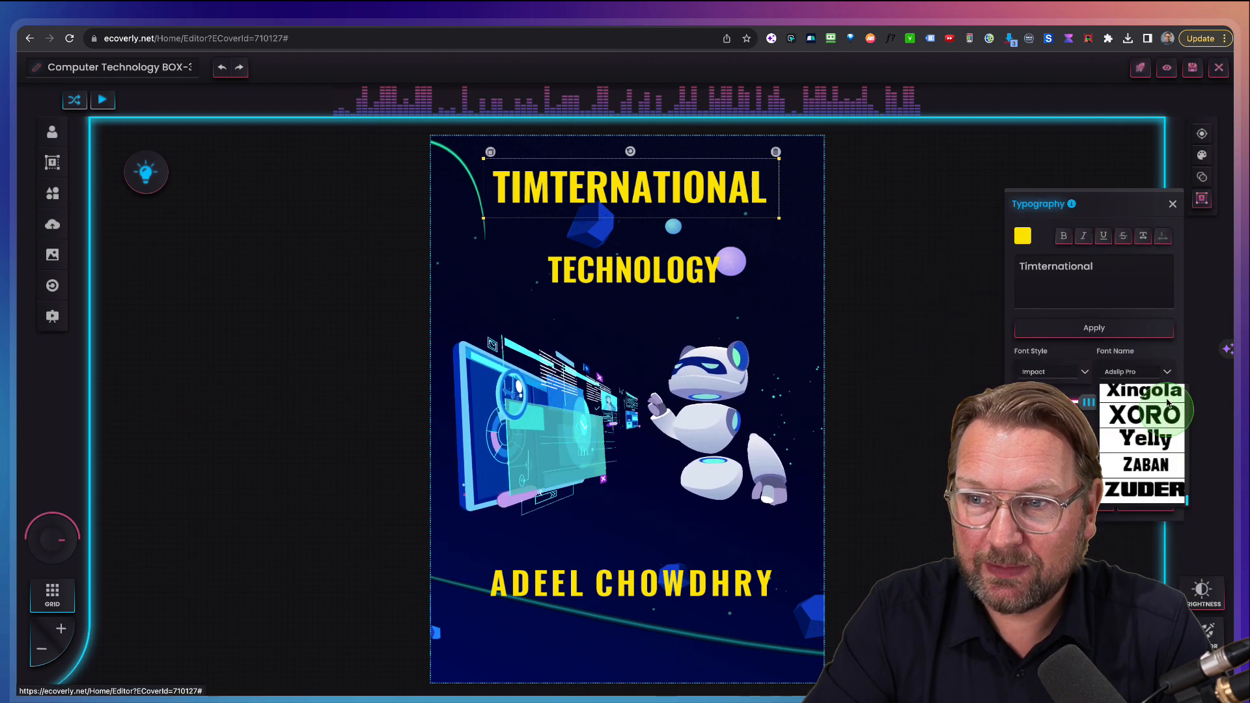
{"action": "left_click", "coordinate": [1143, 373]}
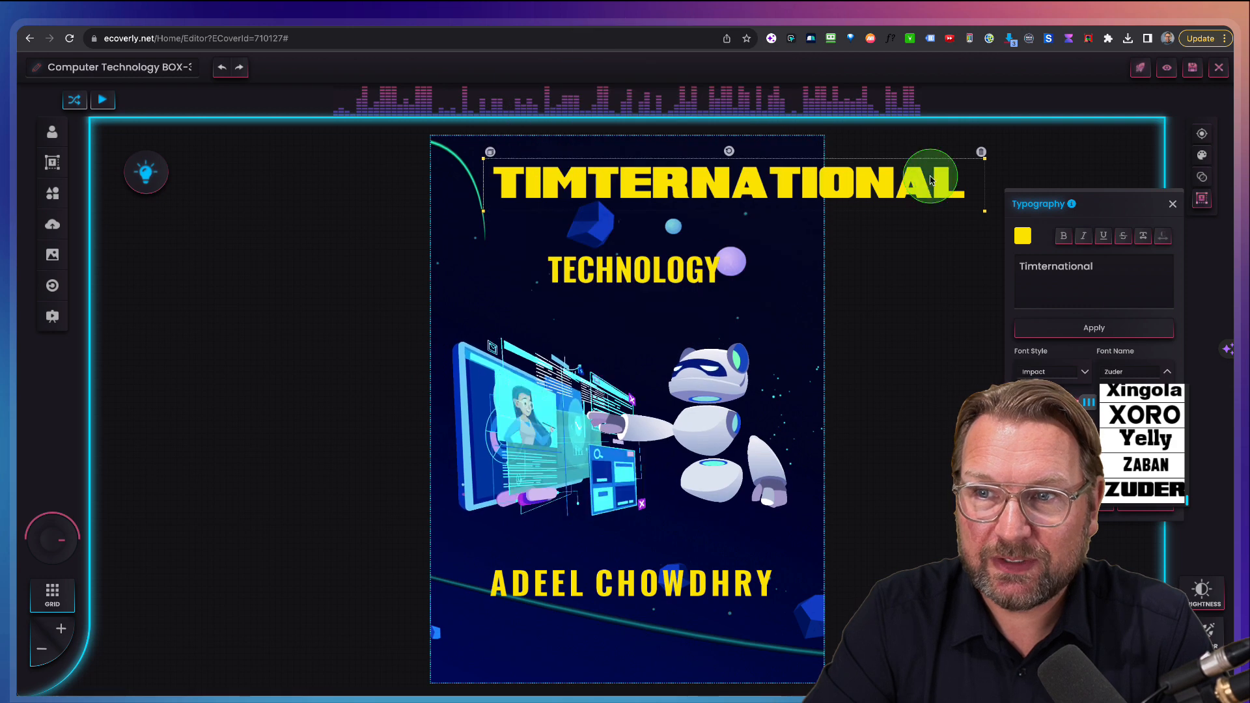
{"action": "left_click_drag", "start_coordinate": [984, 159], "coordinate": [712, 185]}
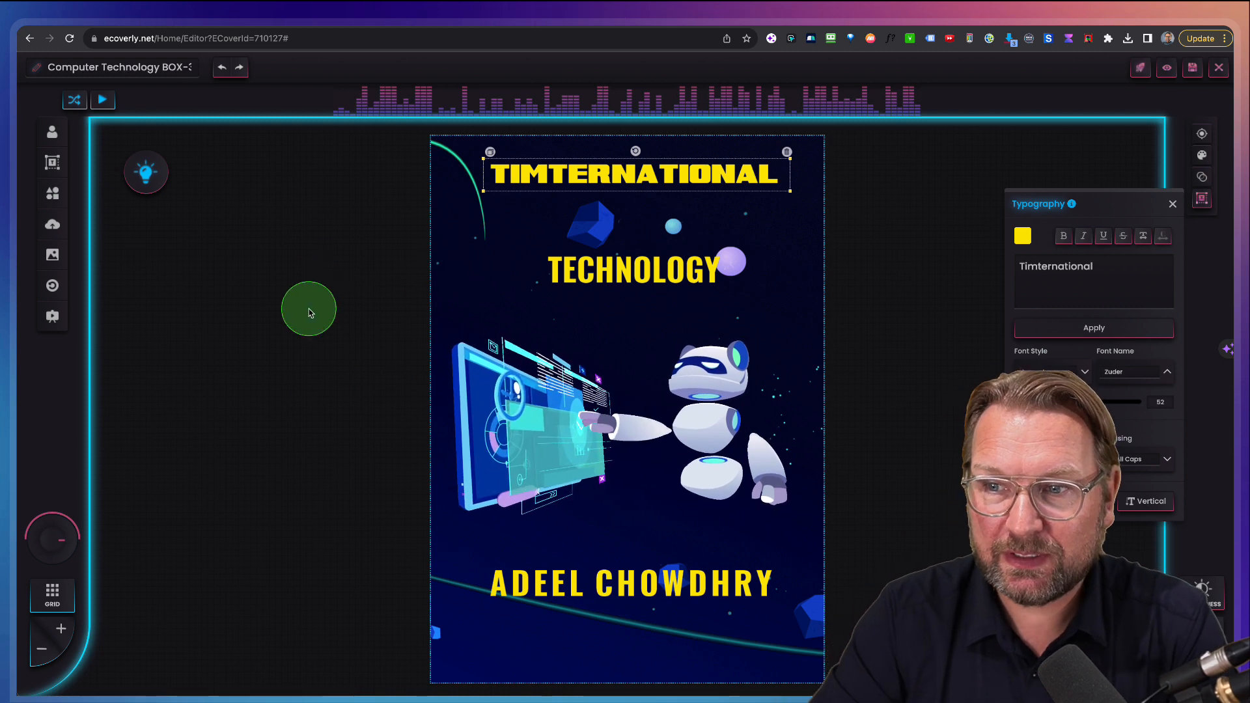
- Look through the title's colour palette and its opacity, blur and outline settings
{"action": "left_click", "coordinate": [1022, 238]}
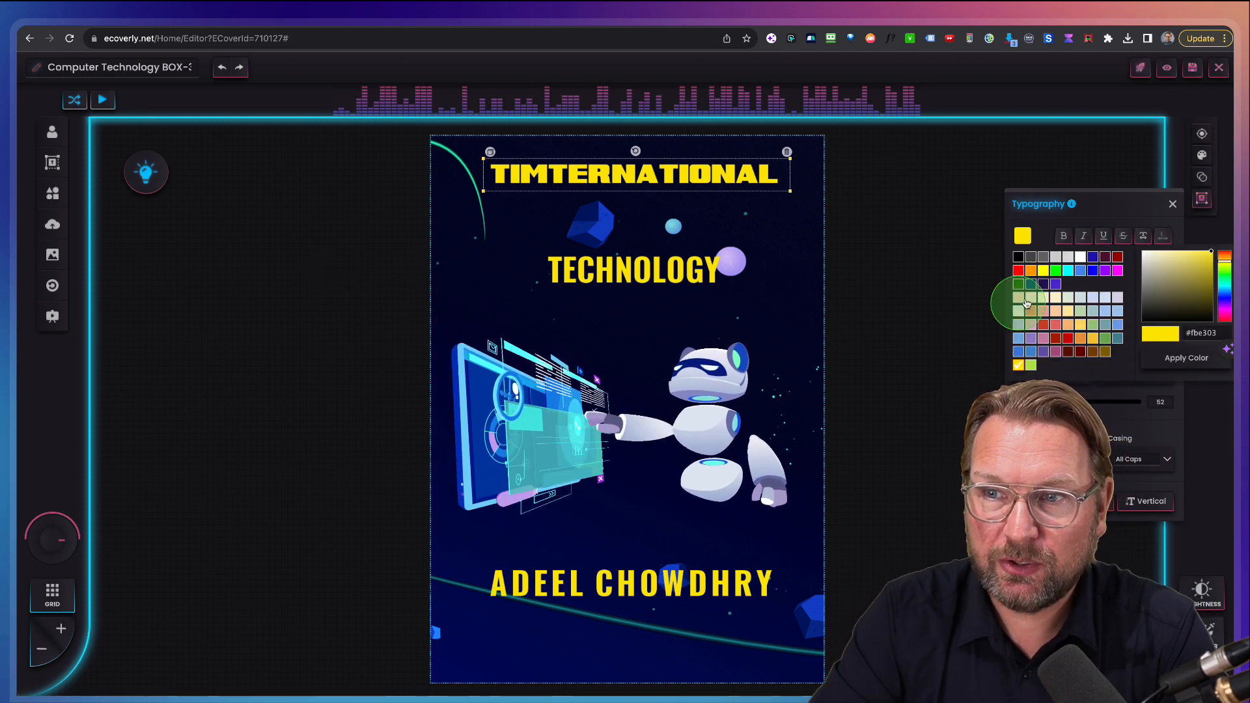
{"action": "left_click", "coordinate": [964, 433]}
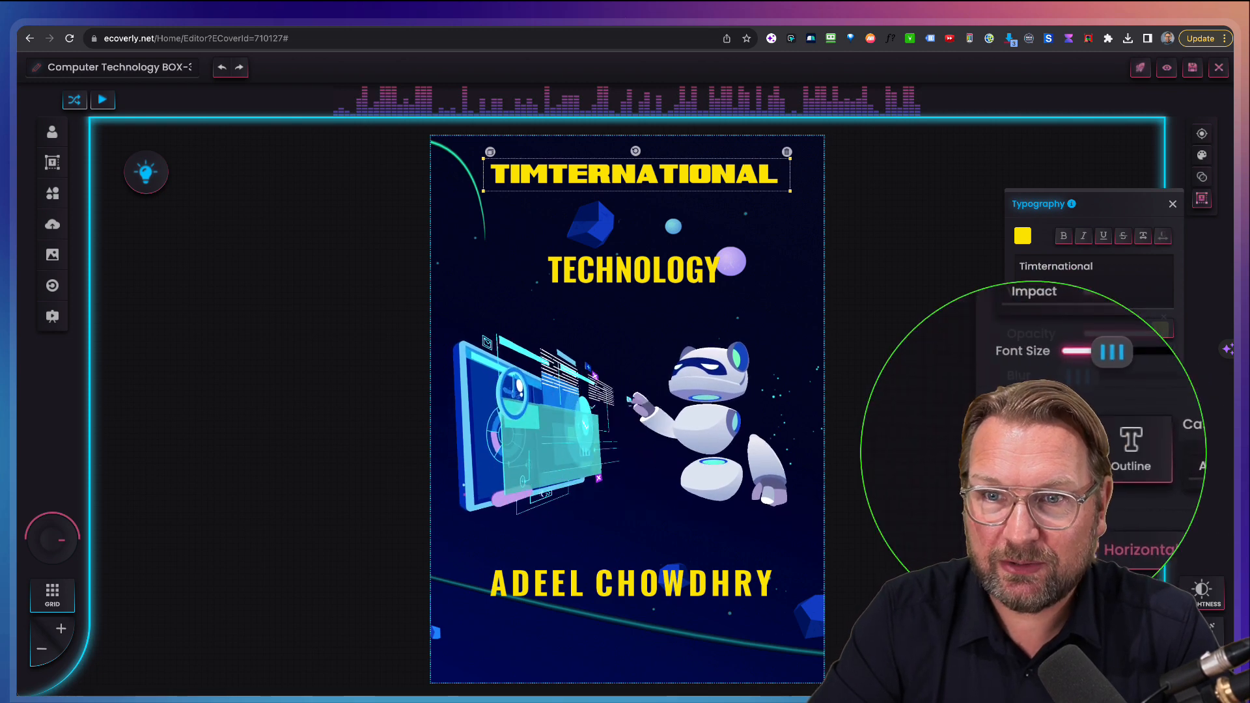
{"action": "left_click", "coordinate": [1033, 451]}
{"action": "left_click", "coordinate": [1081, 457]}
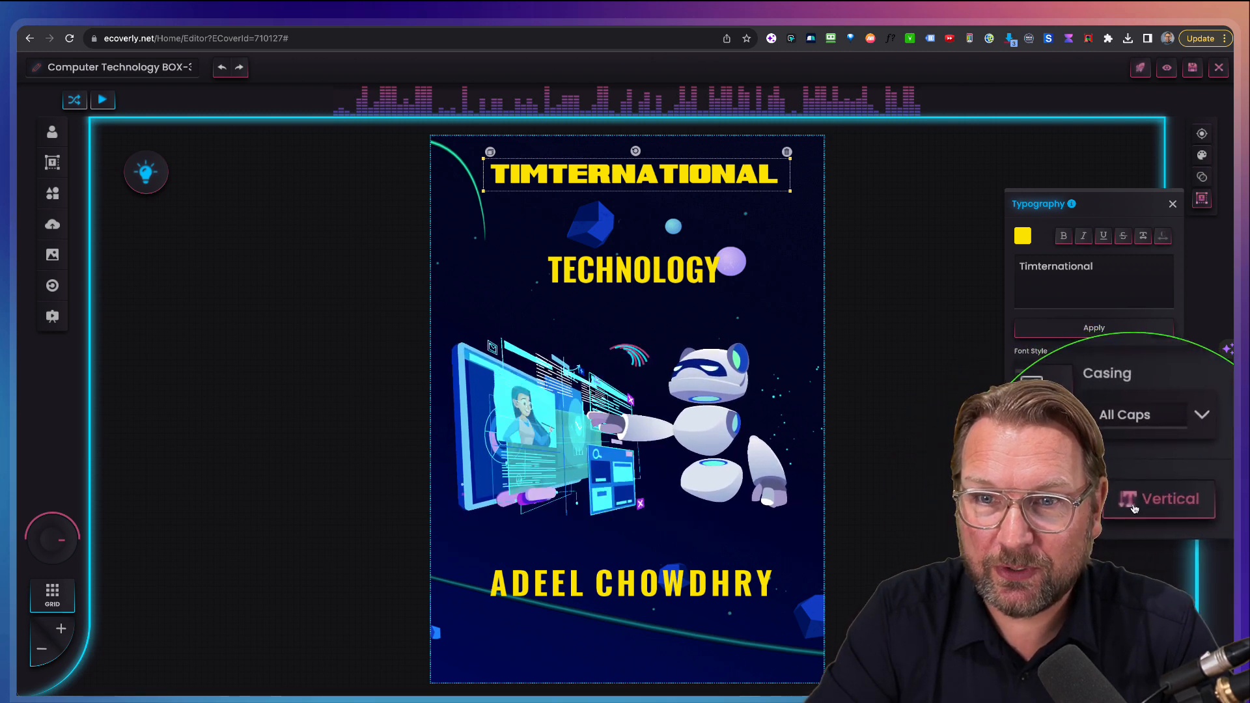
- Try vertical orientation on the TIMTERNATIONAL title, switch it back to horizontal, and close the Typography settings
{"action": "left_click", "coordinate": [1134, 506]}
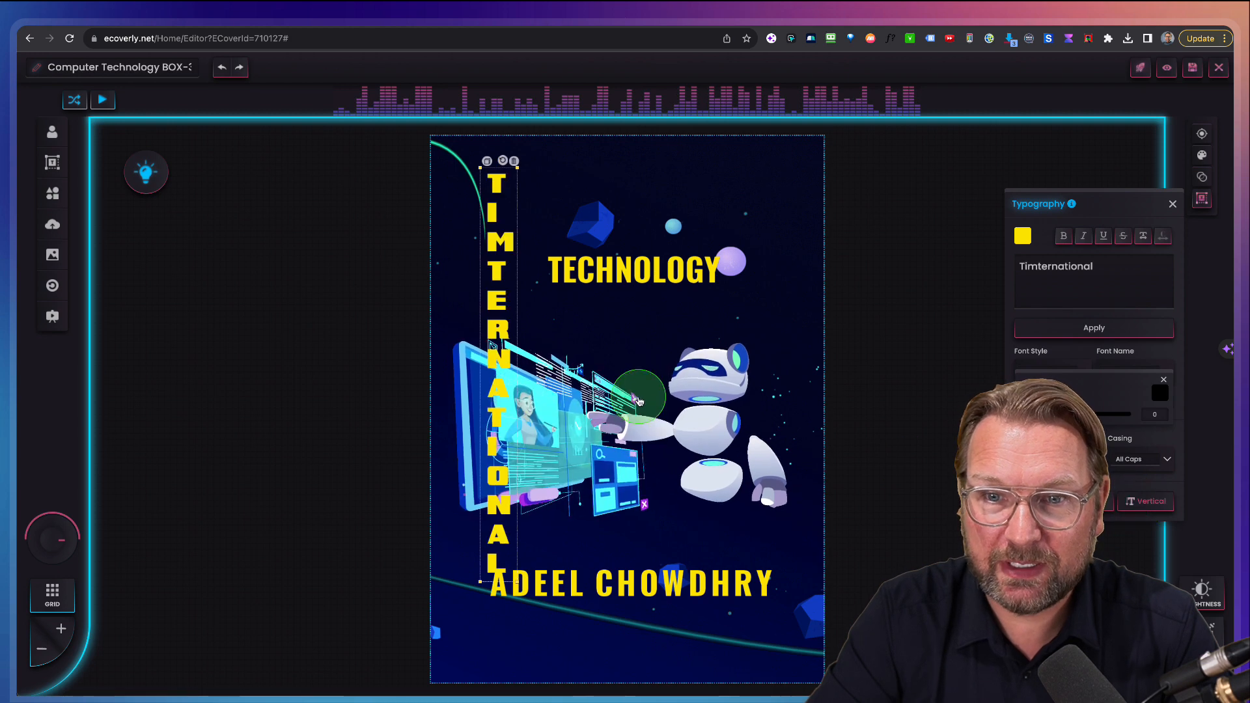
{"action": "left_click", "coordinate": [1139, 507]}
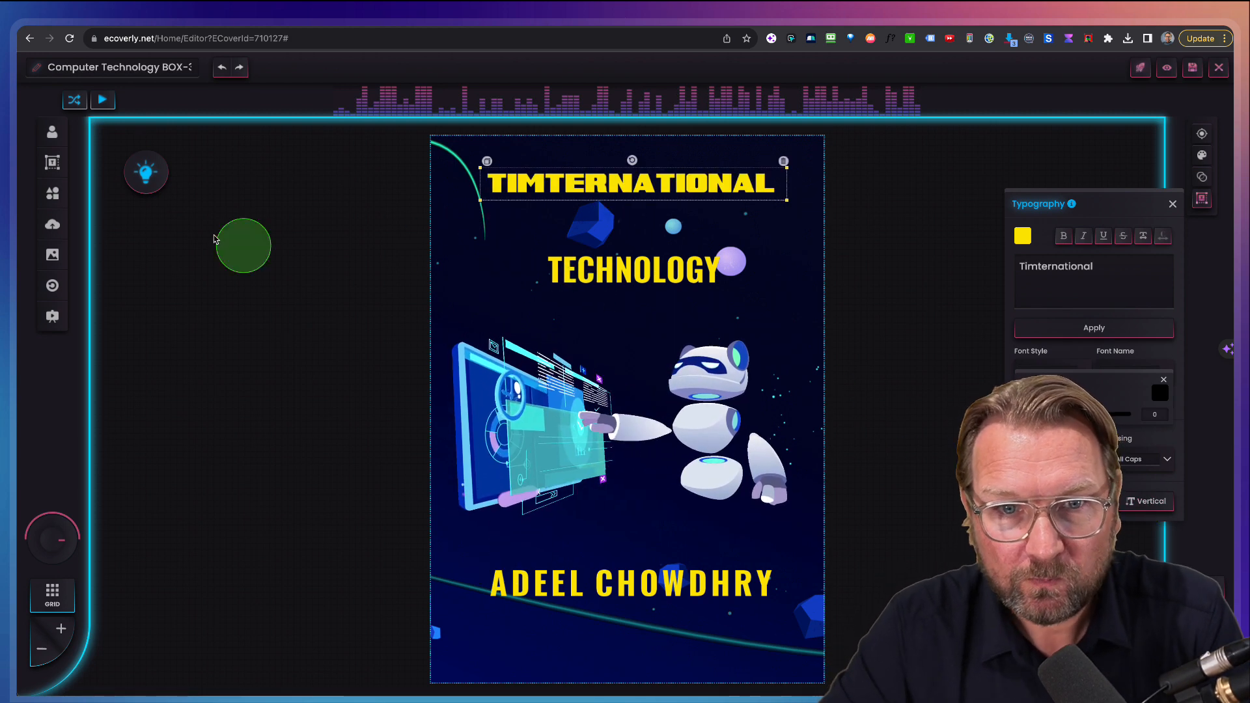
{"action": "left_click", "coordinate": [1172, 205]}
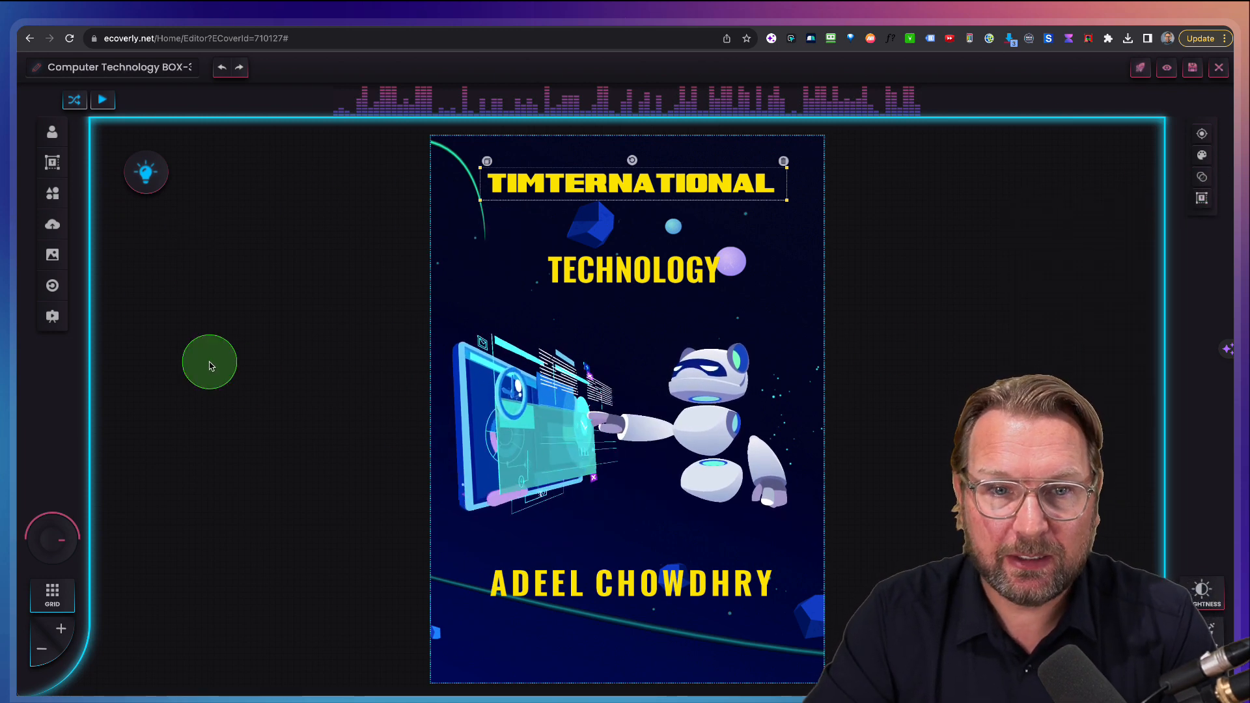
- Add the paperclip from the black-and-white Chapps clipart category to the cover and colour it light grey #eeeeee
{"action": "left_click", "coordinate": [57, 198]}
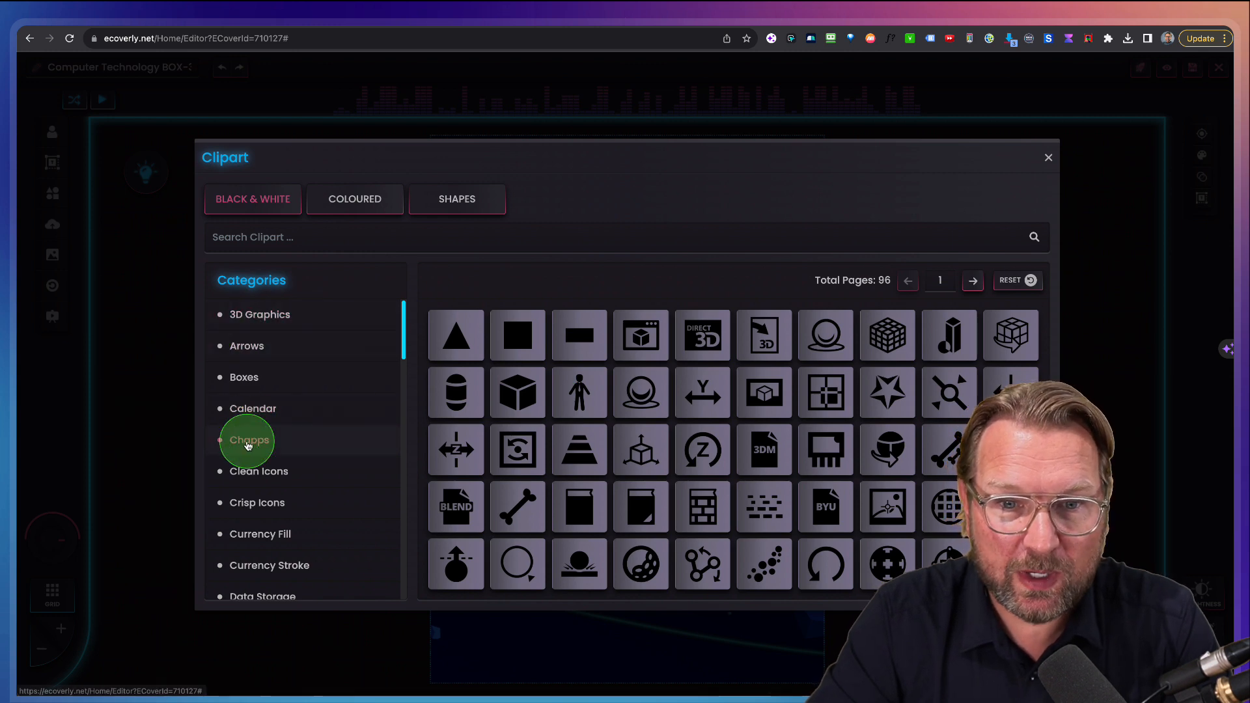
{"action": "left_click", "coordinate": [247, 442]}
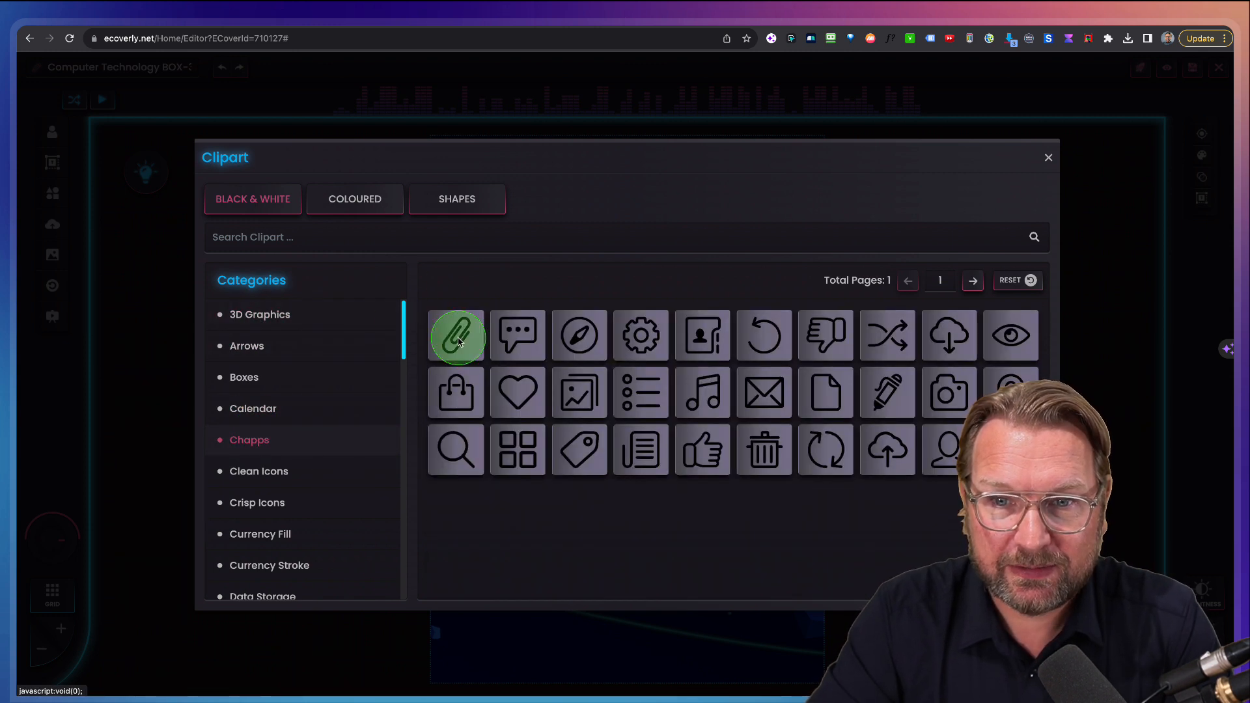
{"action": "left_click", "coordinate": [458, 340]}
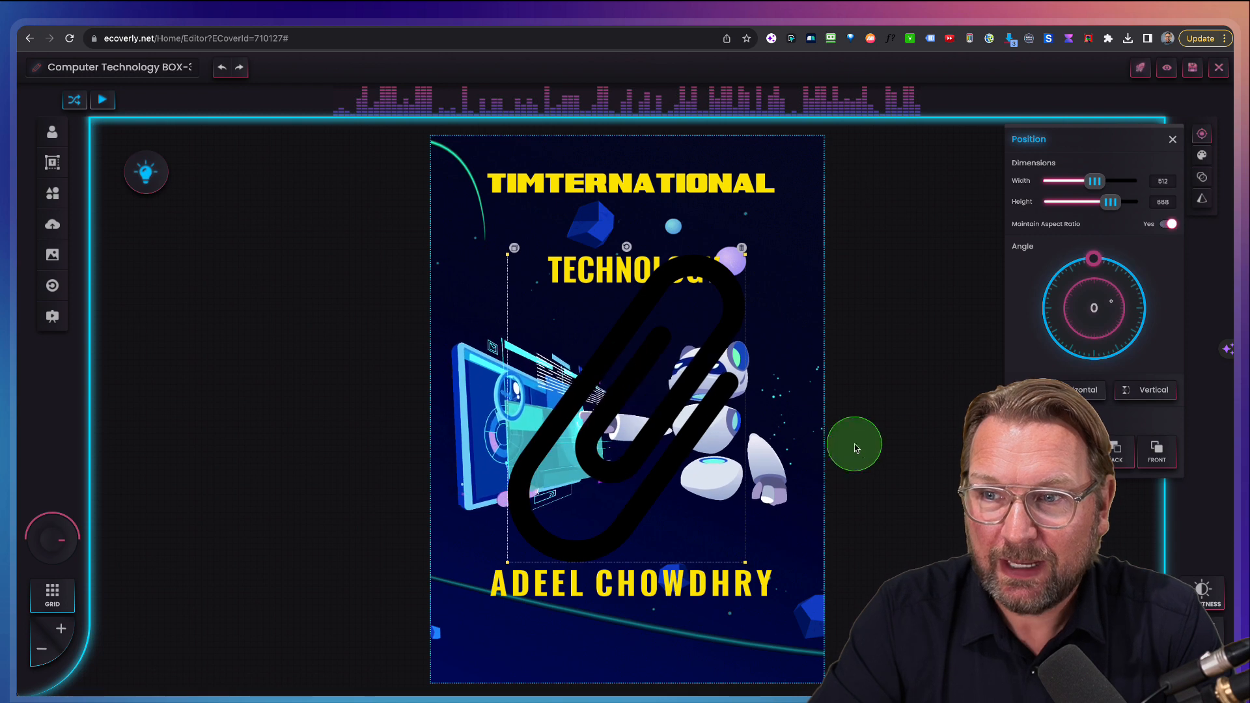
{"action": "left_click", "coordinate": [1201, 154]}
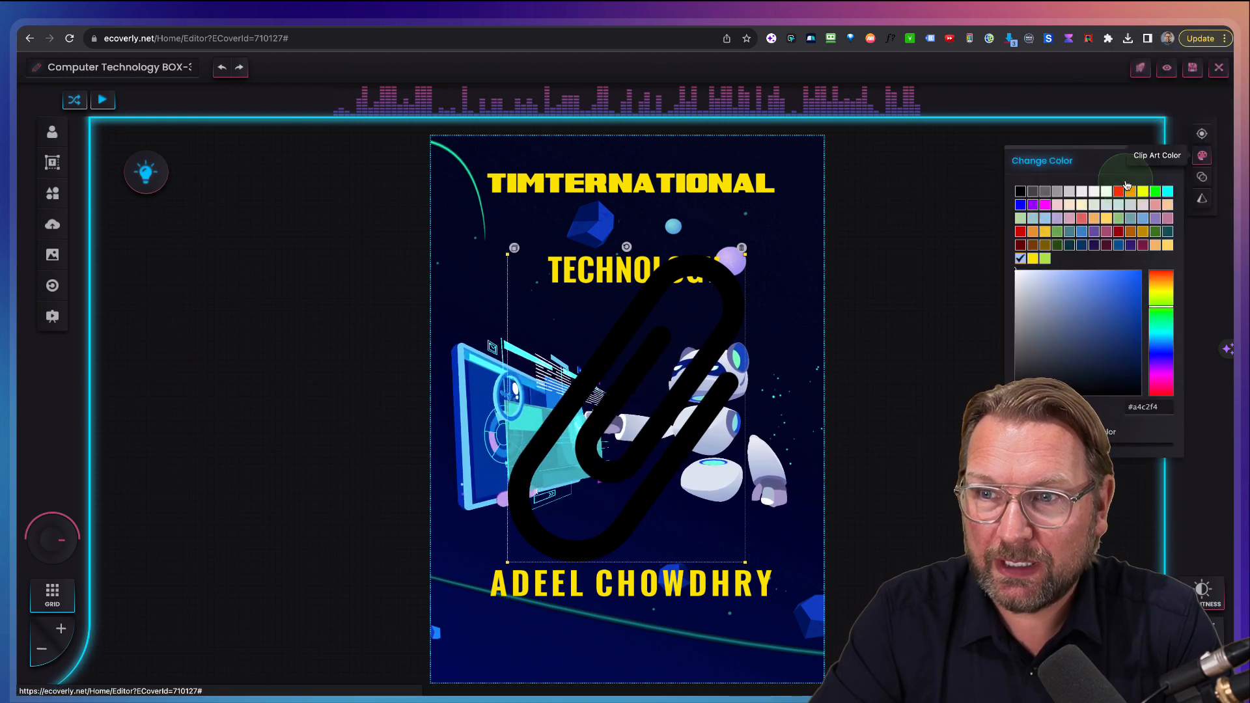
{"action": "left_click", "coordinate": [1084, 197]}
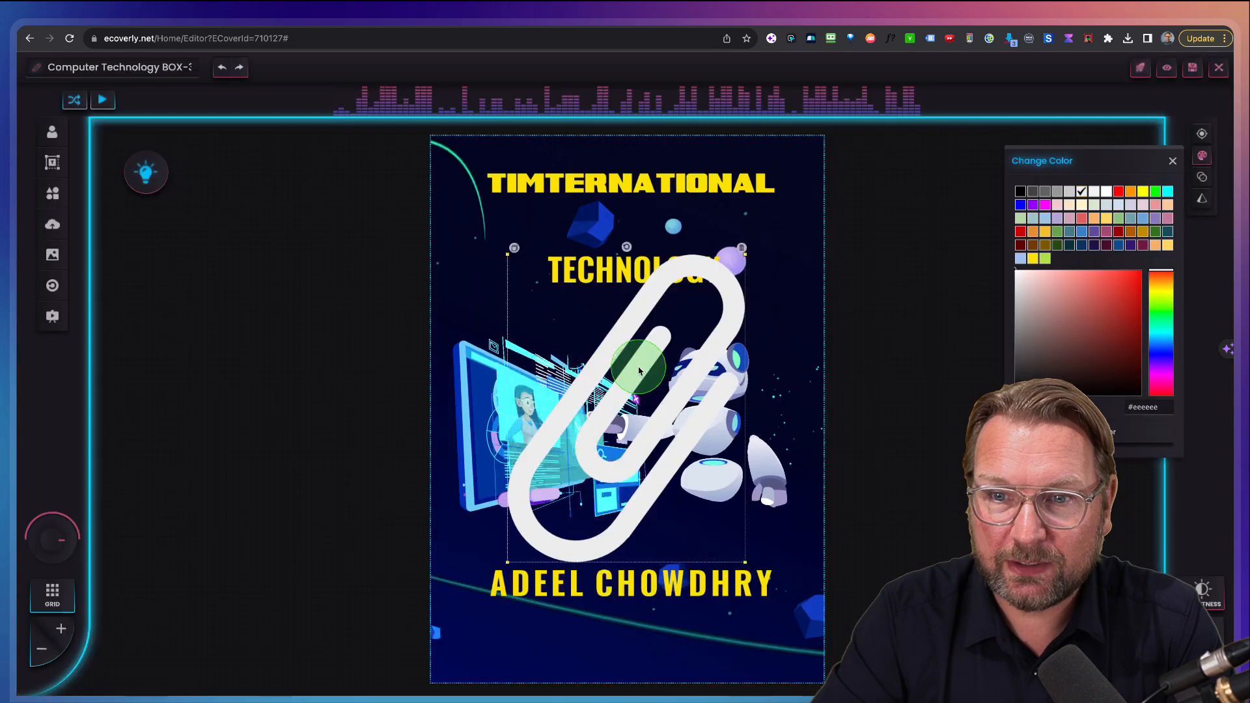
- Shrink the paperclip clipart and place it near the cover's upper-left edge, beside the word TECHNOLOGY
{"action": "left_click_drag", "start_coordinate": [639, 371], "coordinate": [574, 335]}
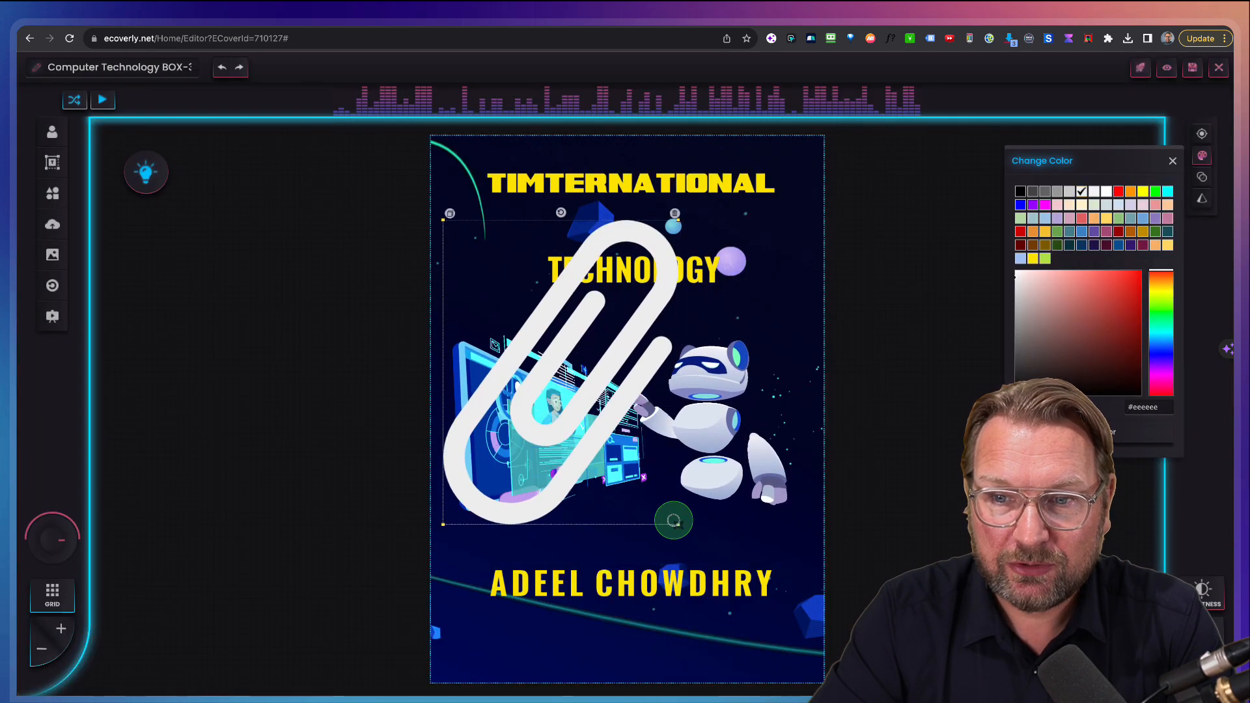
{"action": "left_click_drag", "start_coordinate": [673, 521], "coordinate": [441, 245]}
{"action": "left_click", "coordinate": [986, 251]}
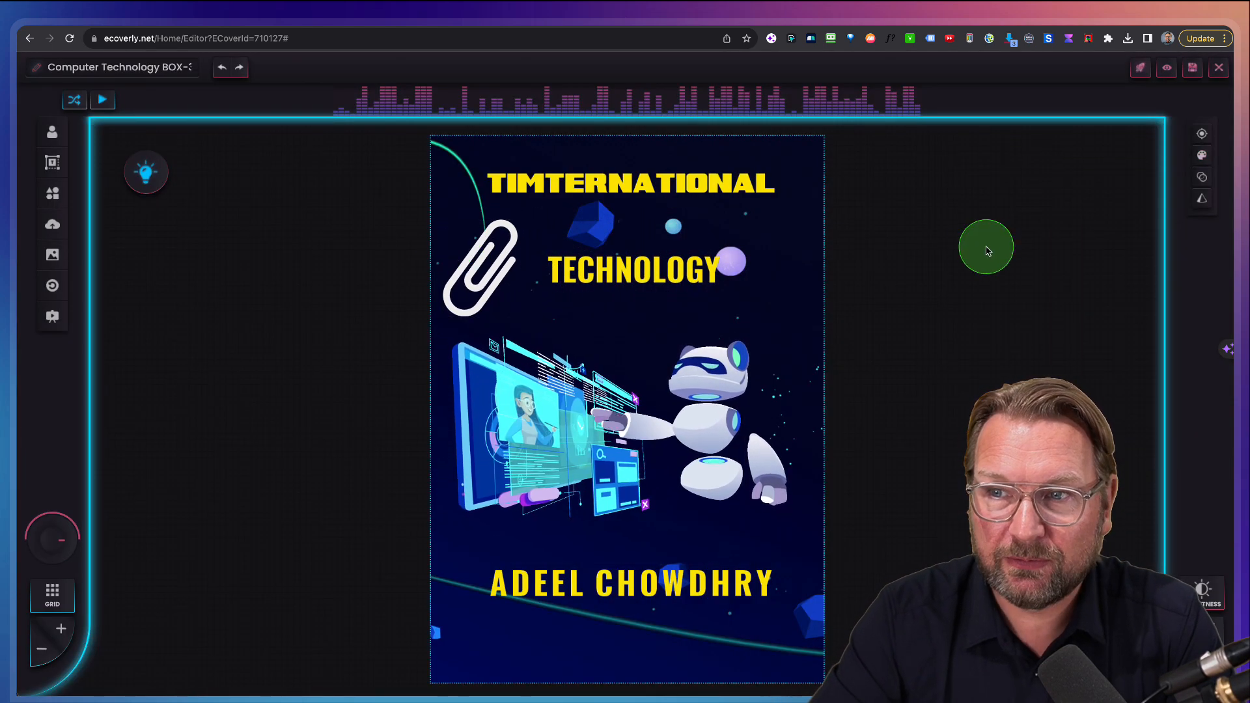
- Recolour the paperclip clipart to red #e06666 and nudge it slightly closer to the TECHNOLOGY text
{"action": "left_click", "coordinate": [502, 274]}
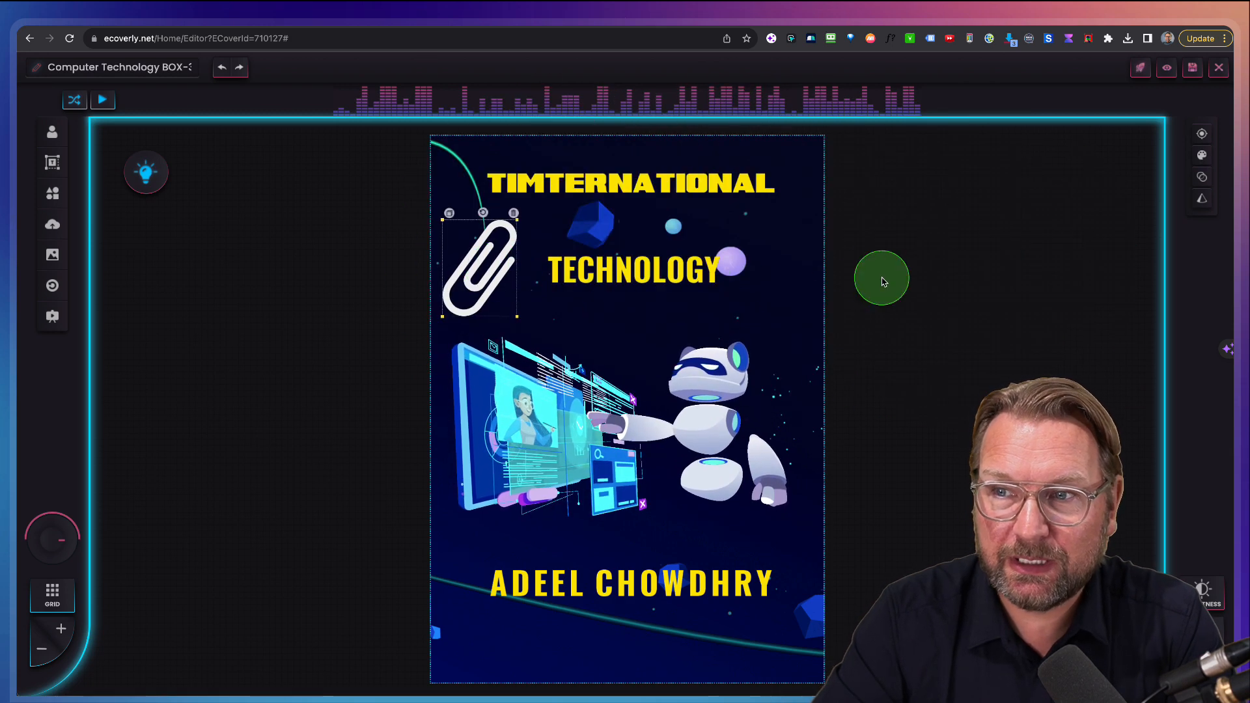
{"action": "left_click", "coordinate": [1201, 156]}
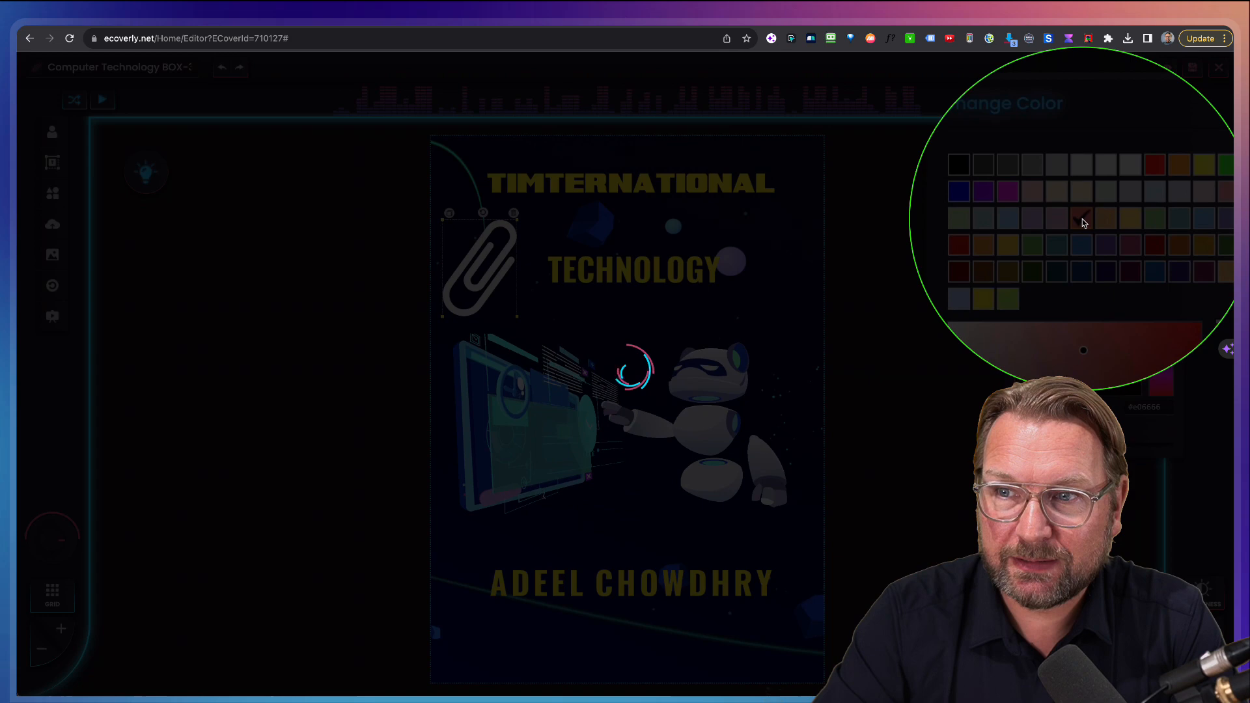
{"action": "left_click", "coordinate": [1082, 219]}
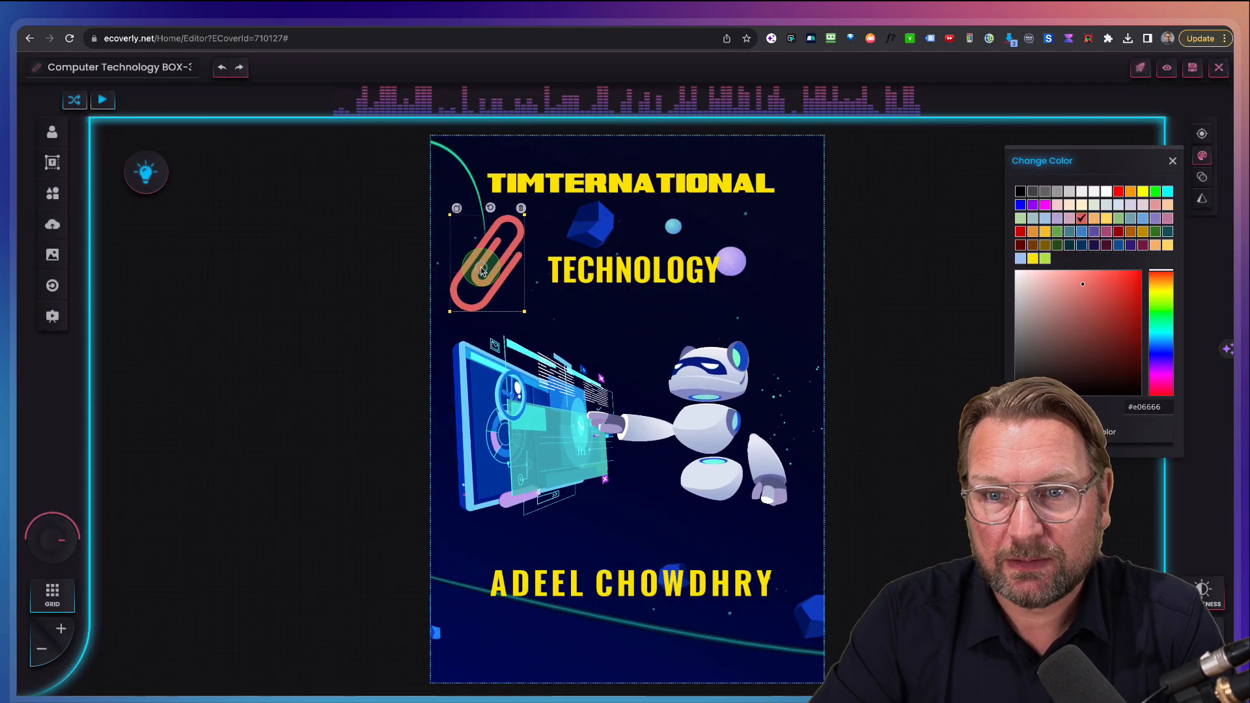
{"action": "left_click", "coordinate": [564, 329]}
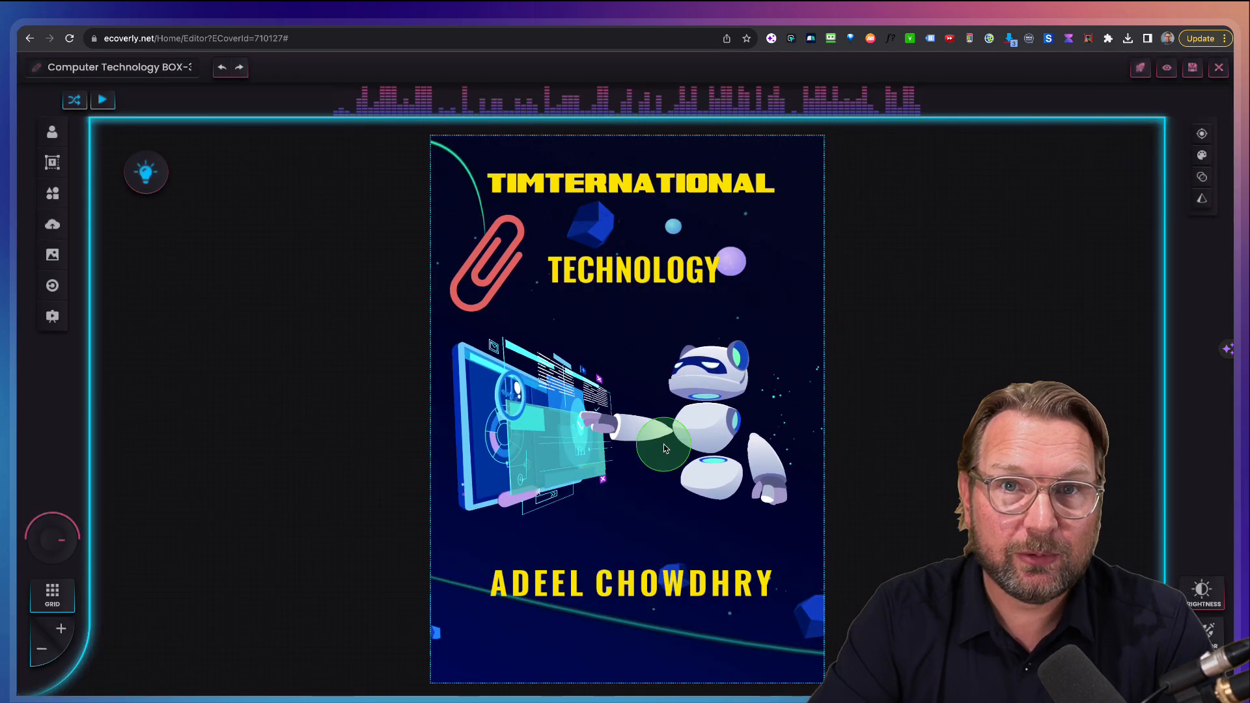
- Look through the Clean Icons and other black-and-white clipart categories, the coloured clipart and the shapes without adding anything
{"action": "left_click", "coordinate": [52, 193]}
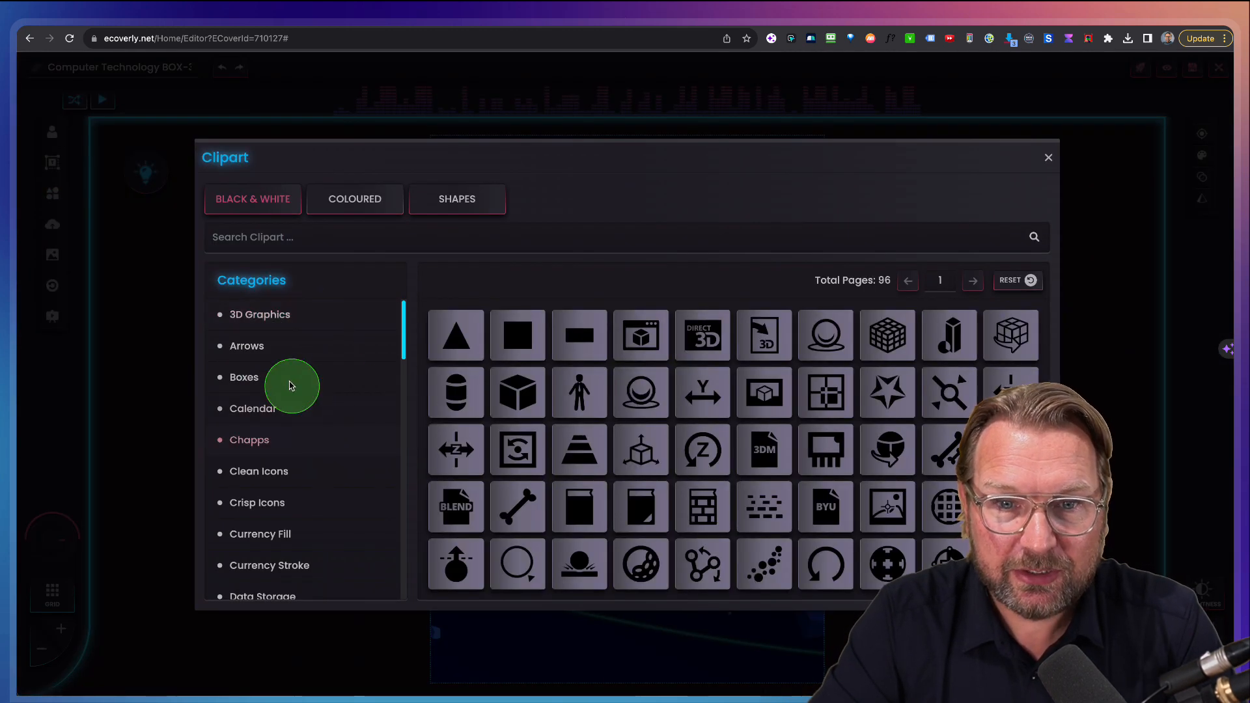
{"action": "left_click", "coordinate": [262, 369]}
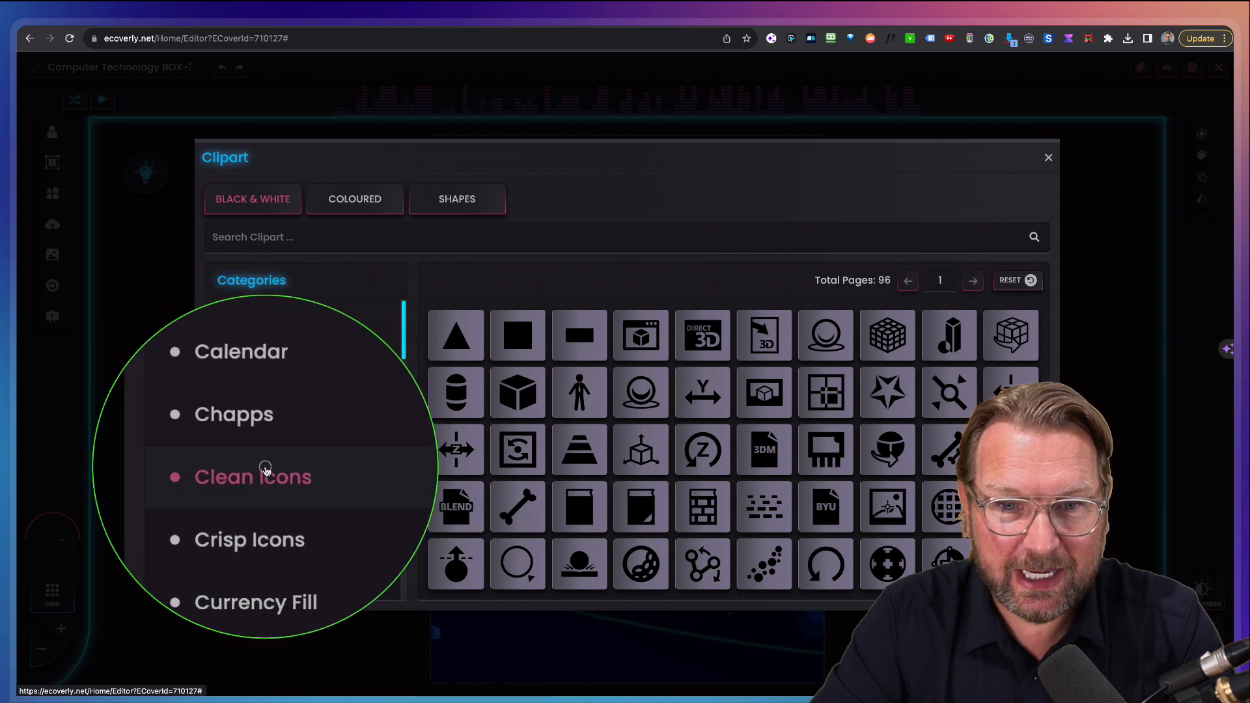
{"action": "left_click", "coordinate": [264, 475]}
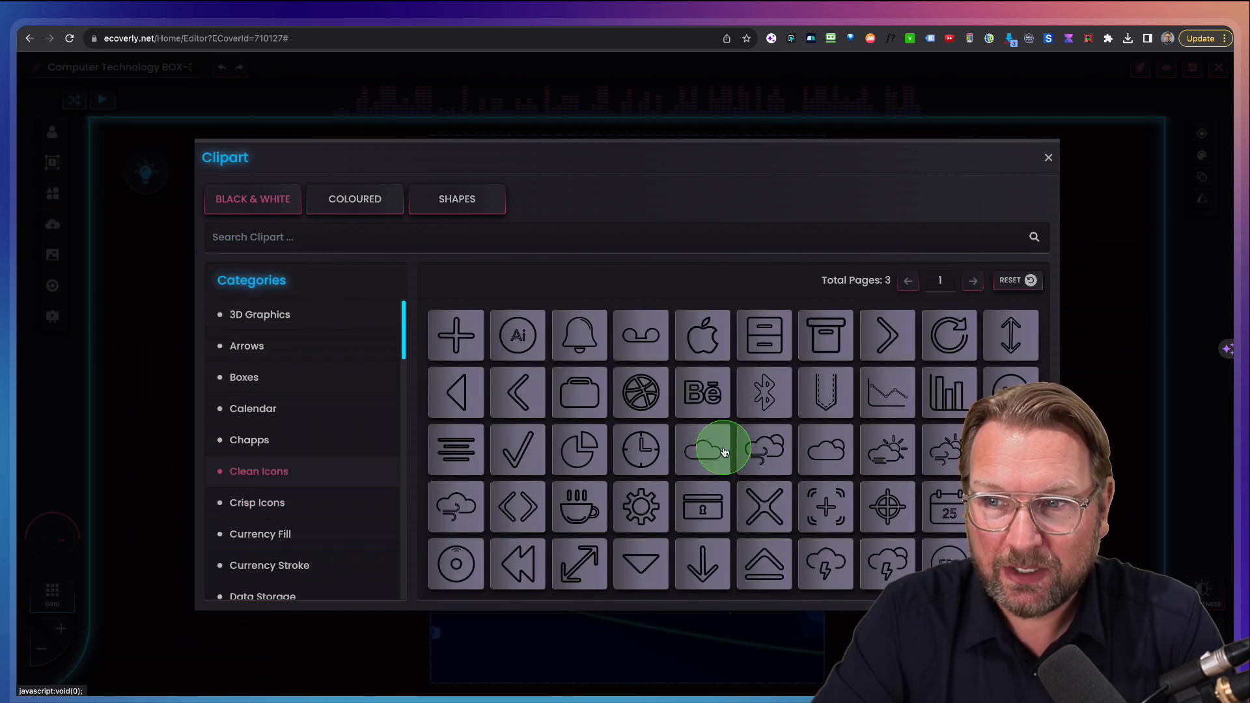
{"action": "scroll", "coordinate": [267, 475], "scroll_direction": "down", "scroll_amount": 5}
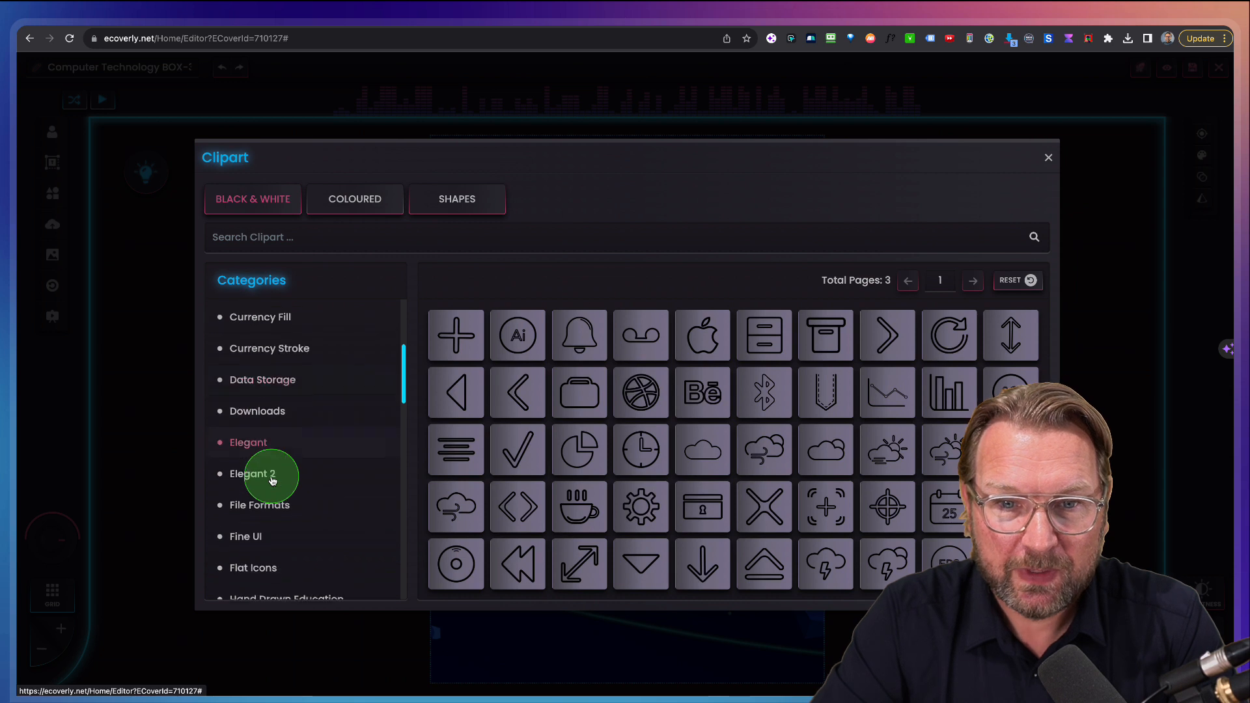
{"action": "scroll", "coordinate": [272, 480], "scroll_direction": "down", "scroll_amount": 5}
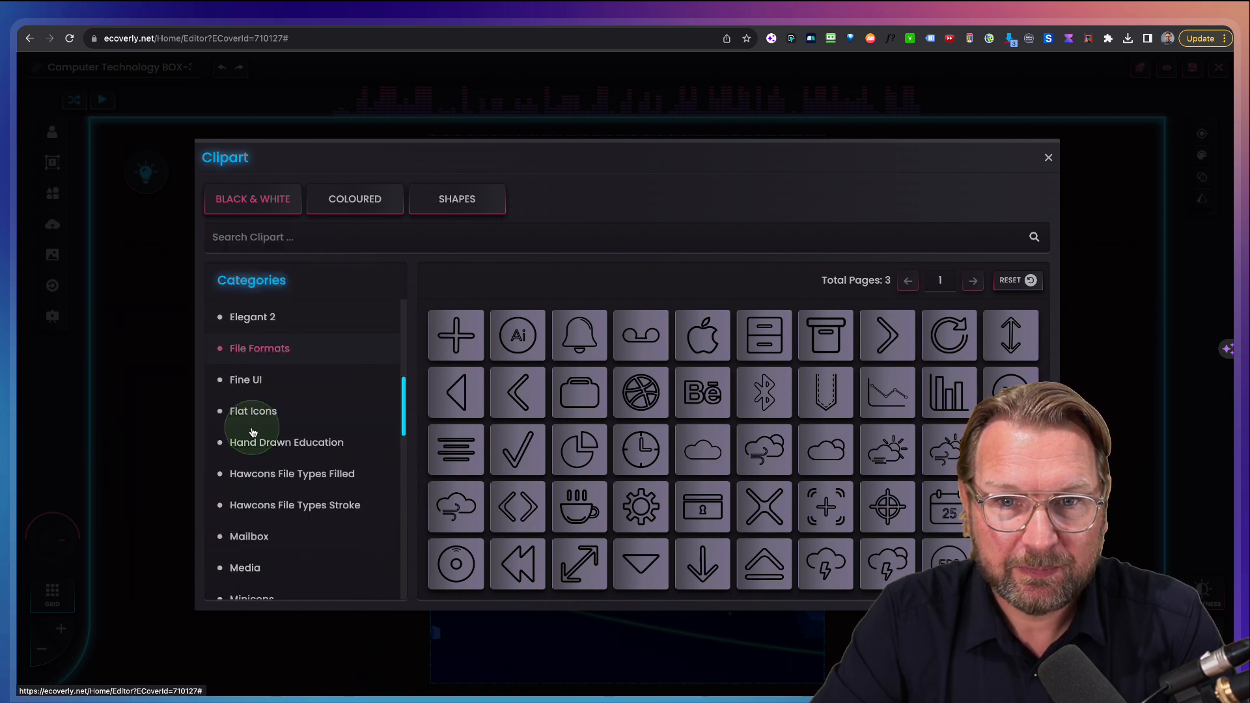
{"action": "scroll", "coordinate": [273, 456], "scroll_direction": "down", "scroll_amount": 10}
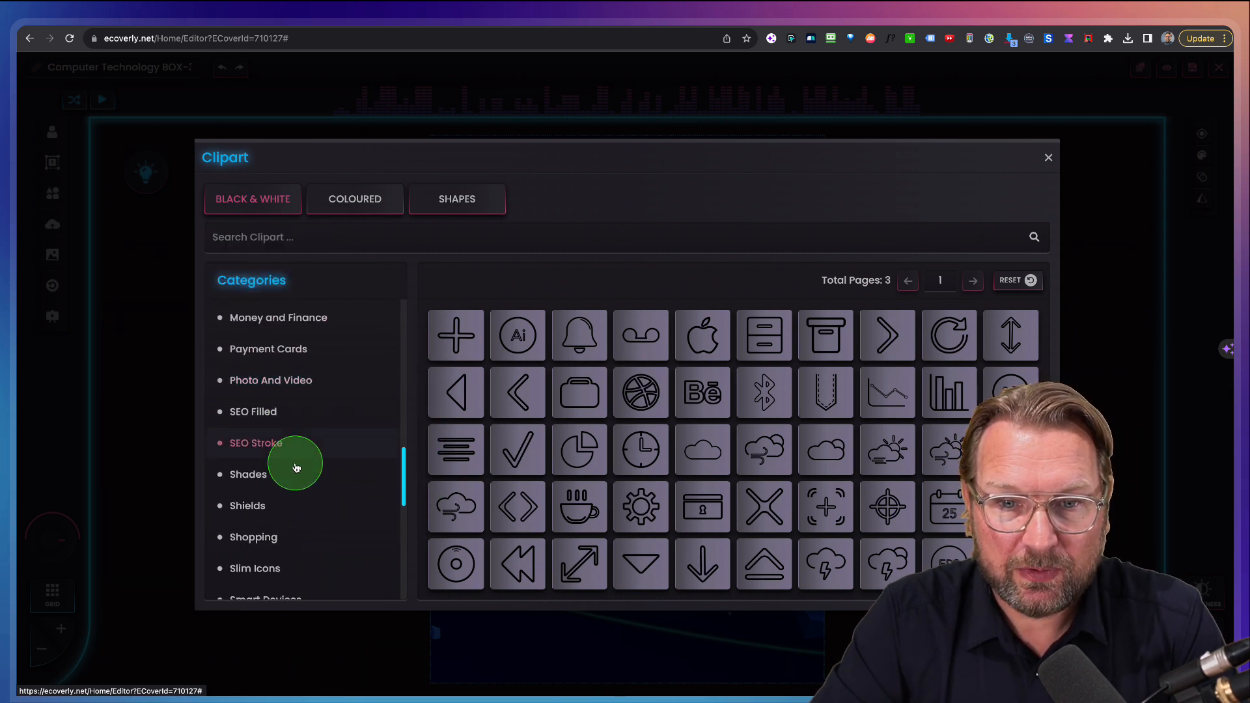
{"action": "left_click", "coordinate": [345, 200]}
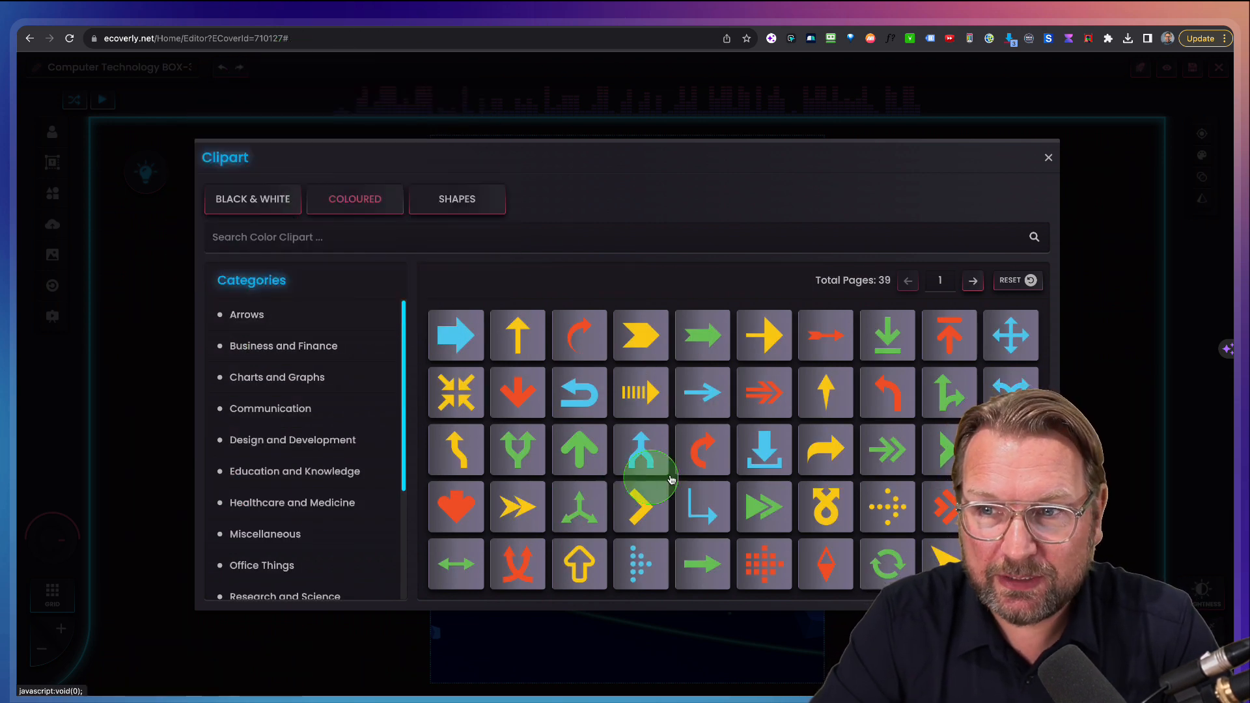
{"action": "left_click", "coordinate": [468, 206]}
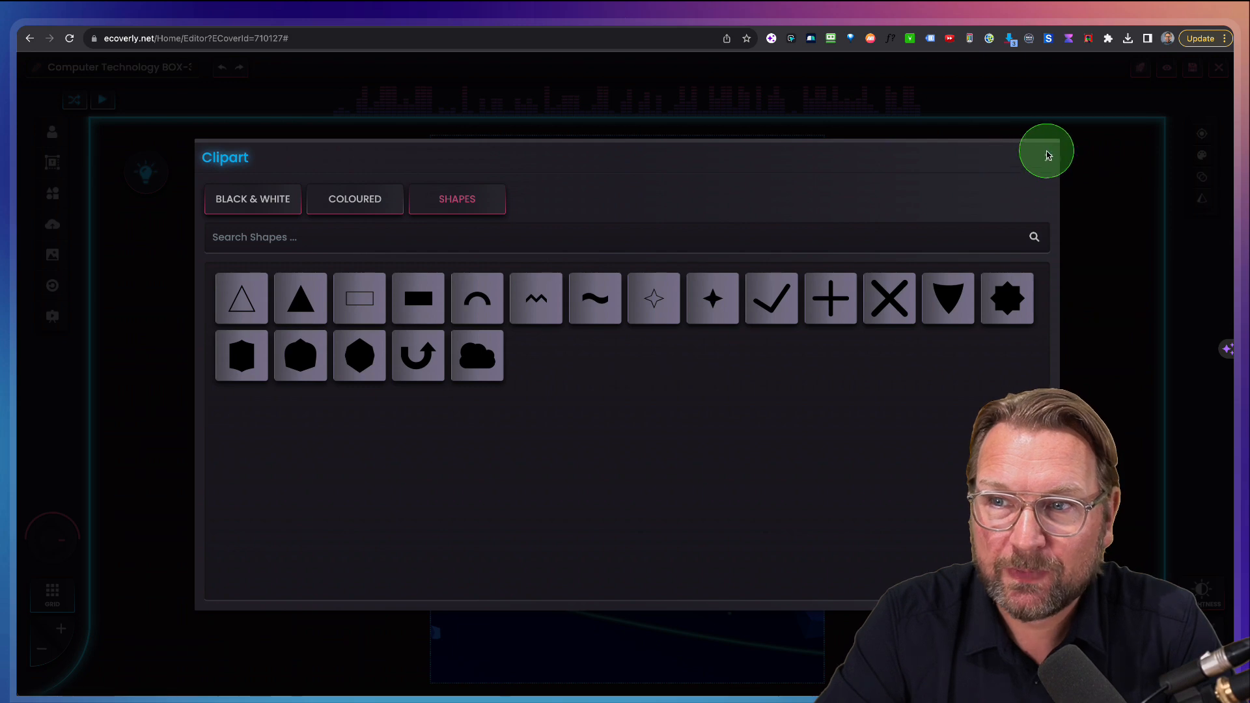
{"action": "left_click", "coordinate": [1048, 159]}
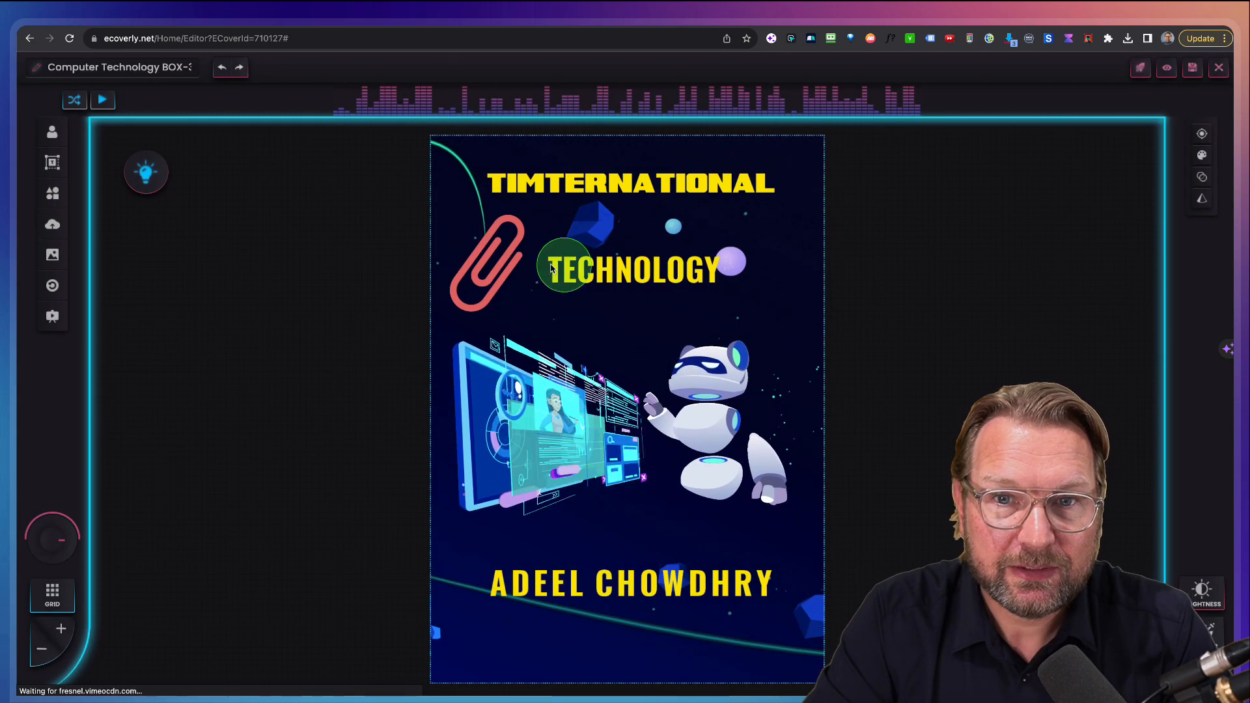
- Replace the robot with the uploaded animated clip of the man in a dark shirt, enlarged to about 967 by 545 on the cover's right side
{"action": "left_click", "coordinate": [57, 229]}
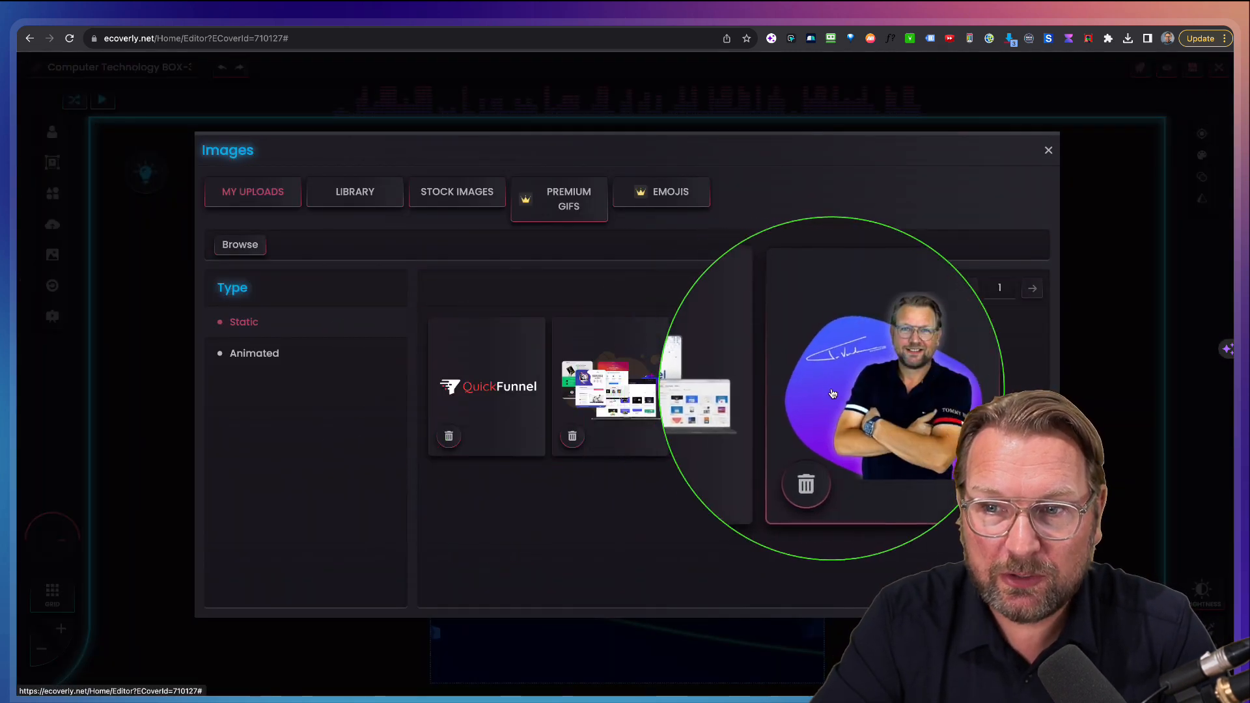
{"action": "left_click", "coordinate": [247, 361]}
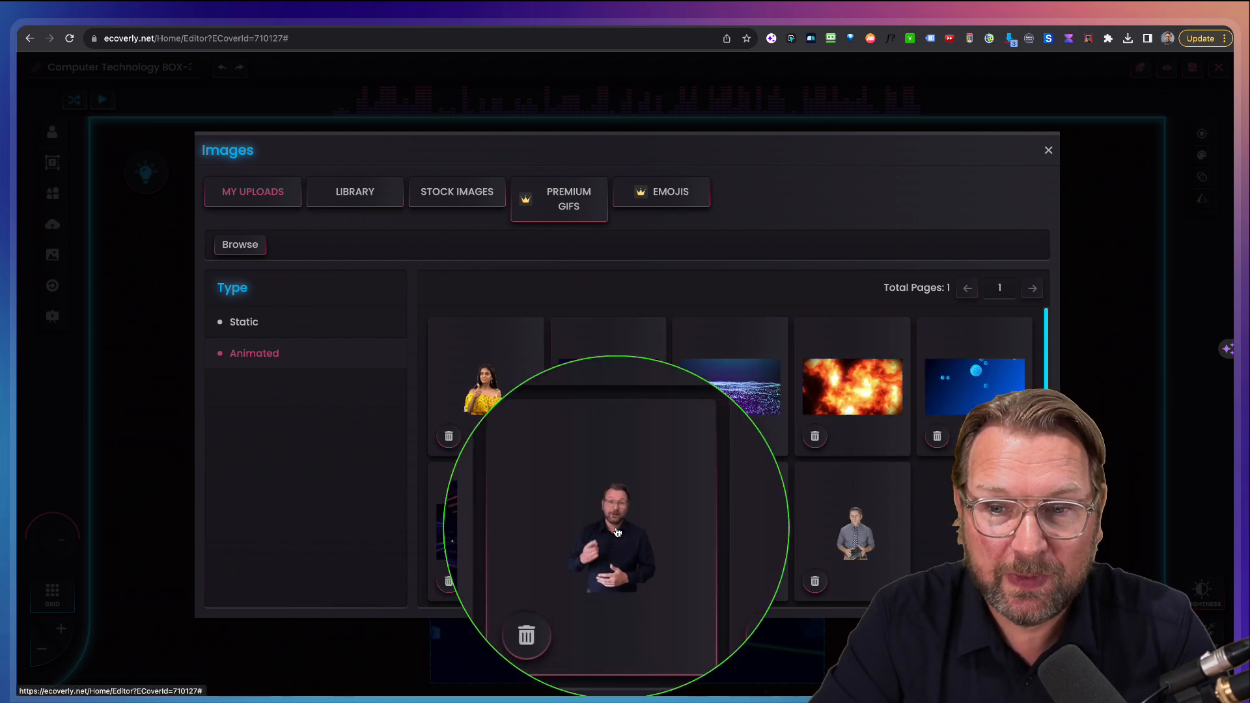
{"action": "left_click", "coordinate": [617, 533]}
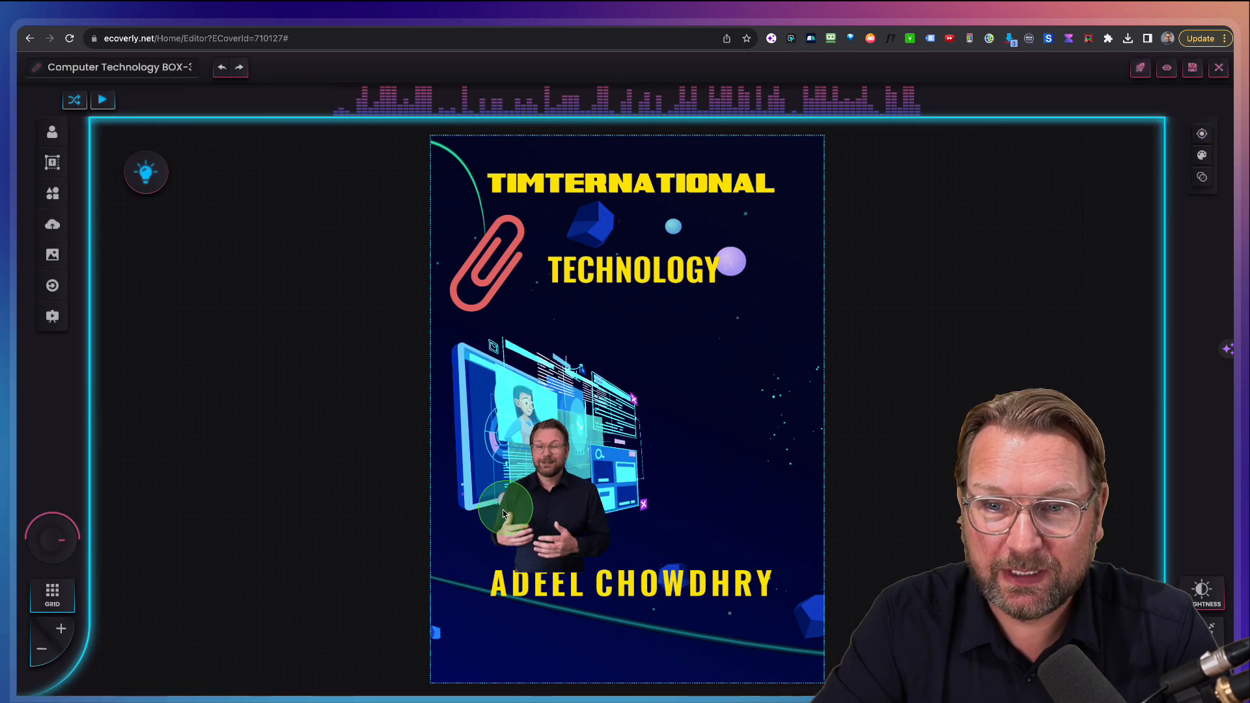
{"action": "left_click", "coordinate": [566, 489]}
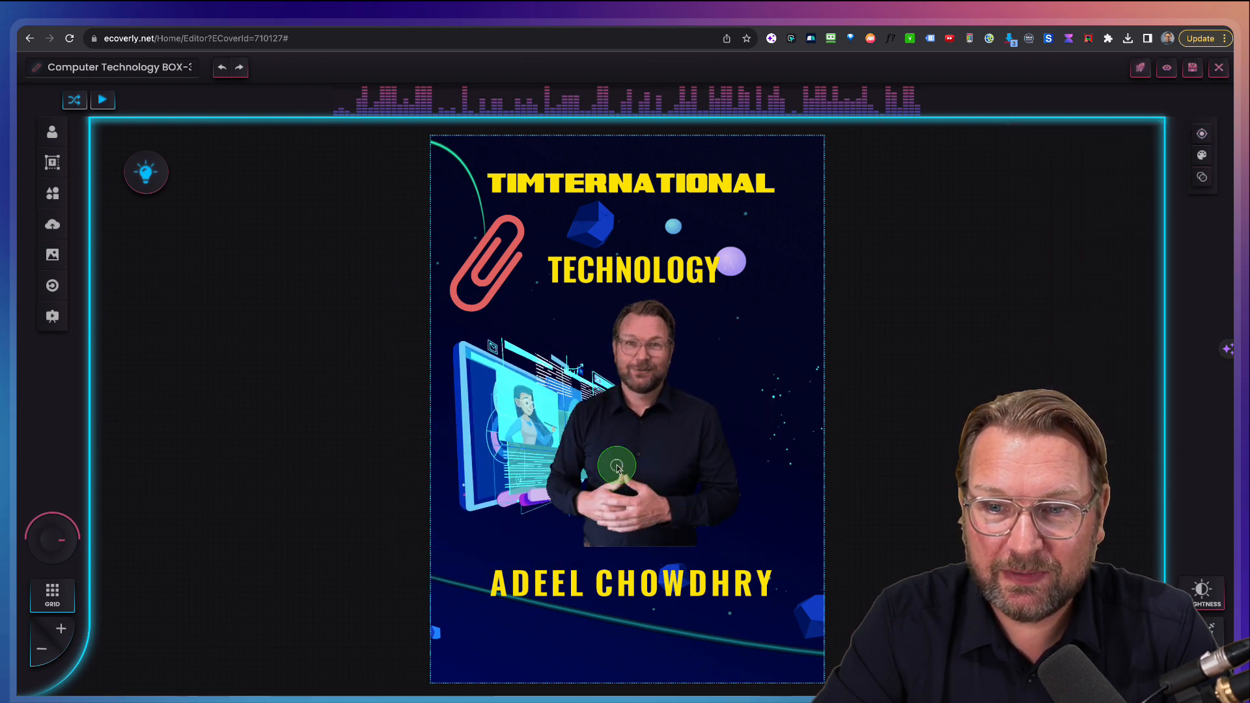
{"action": "left_click_drag", "start_coordinate": [617, 468], "coordinate": [657, 488]}
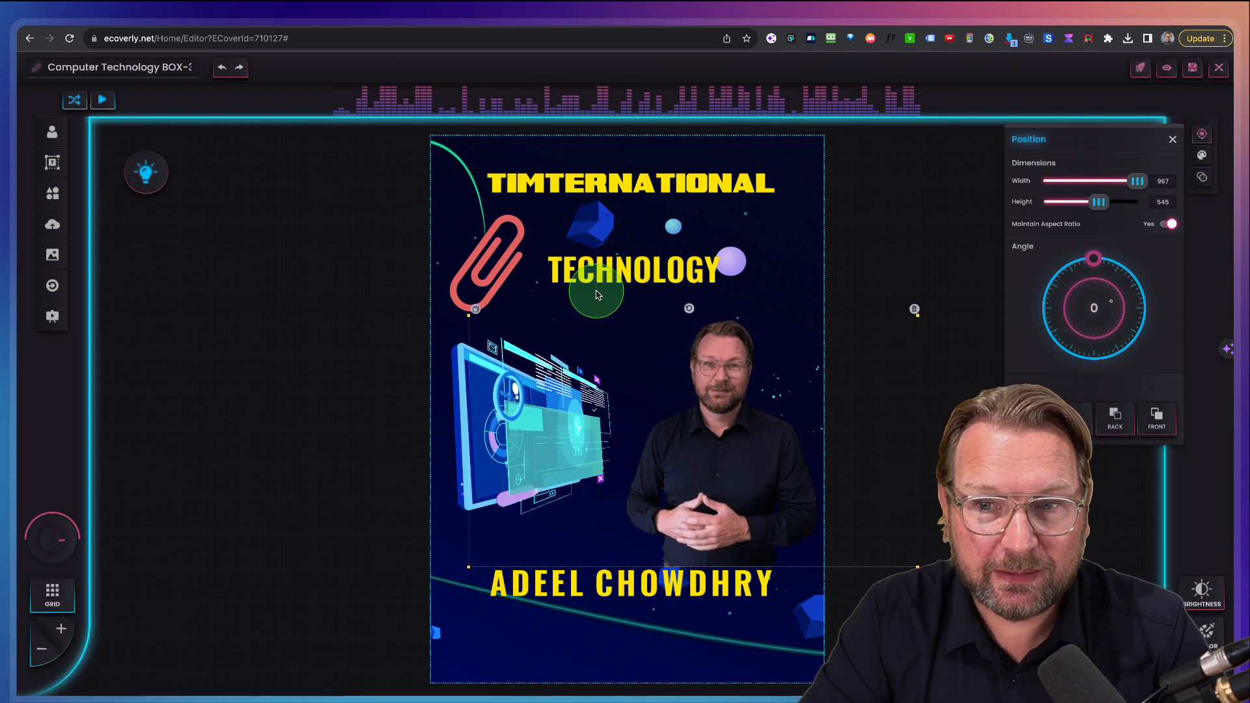
- Browse the static images in the image Library
{"action": "left_click", "coordinate": [53, 226]}
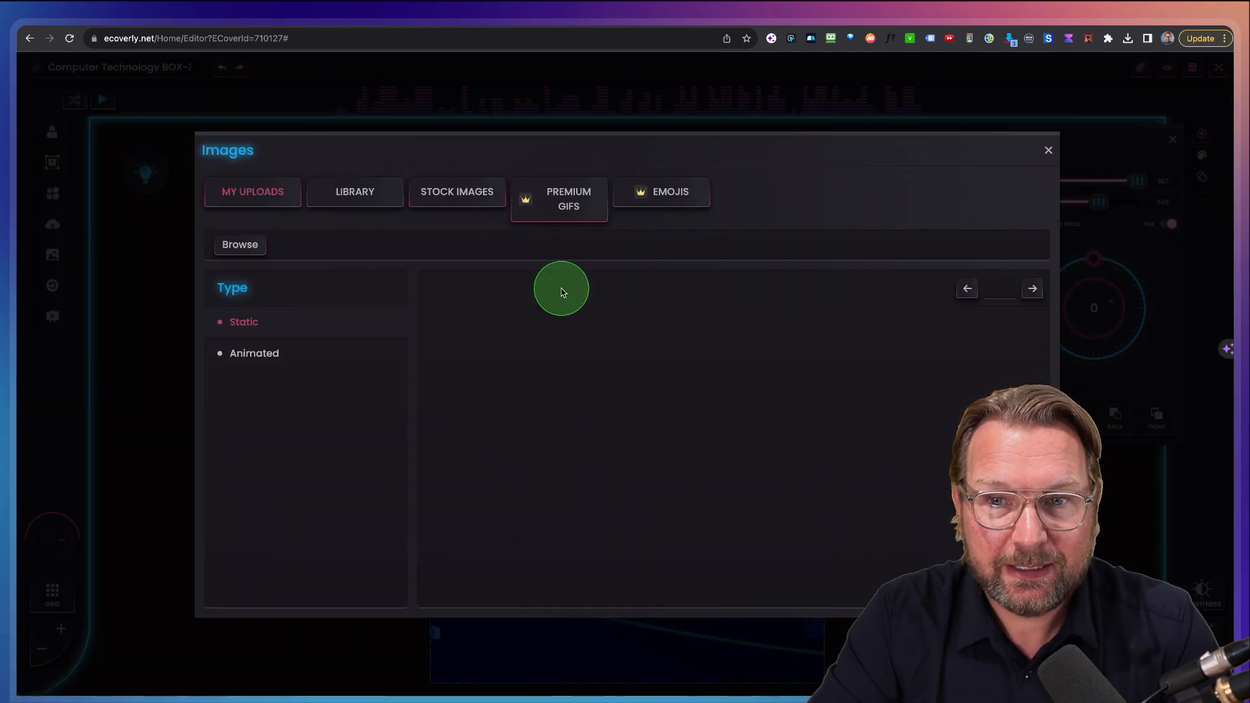
{"action": "left_click", "coordinate": [354, 192]}
{"action": "scroll", "coordinate": [629, 365], "scroll_direction": "down", "scroll_amount": 8}
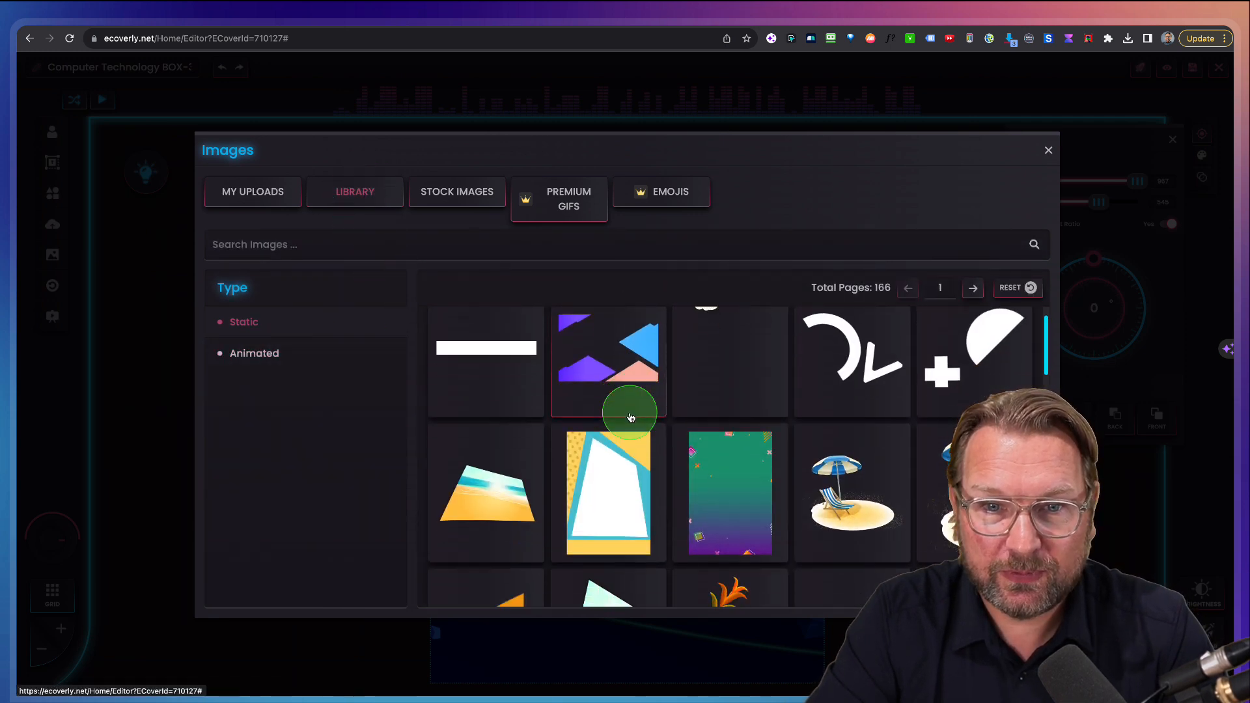
{"action": "scroll", "coordinate": [625, 413], "scroll_direction": "down", "scroll_amount": 5}
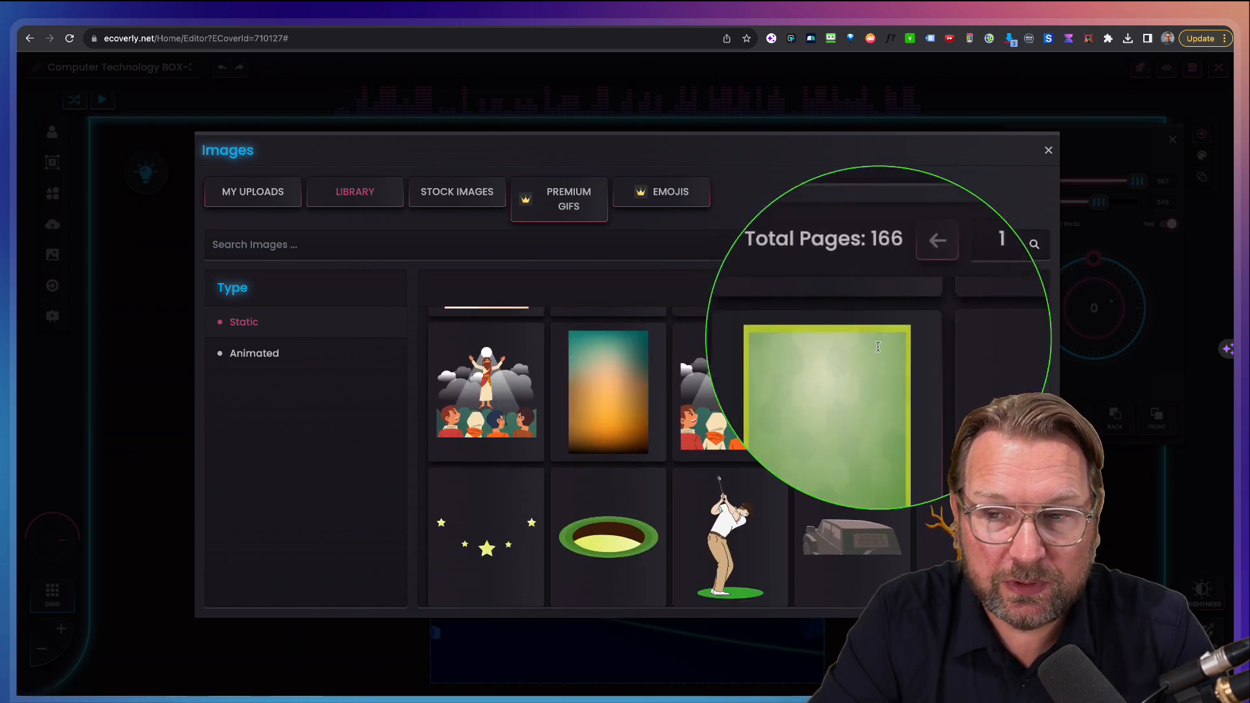
{"action": "scroll", "coordinate": [853, 414], "scroll_direction": "down", "scroll_amount": 5}
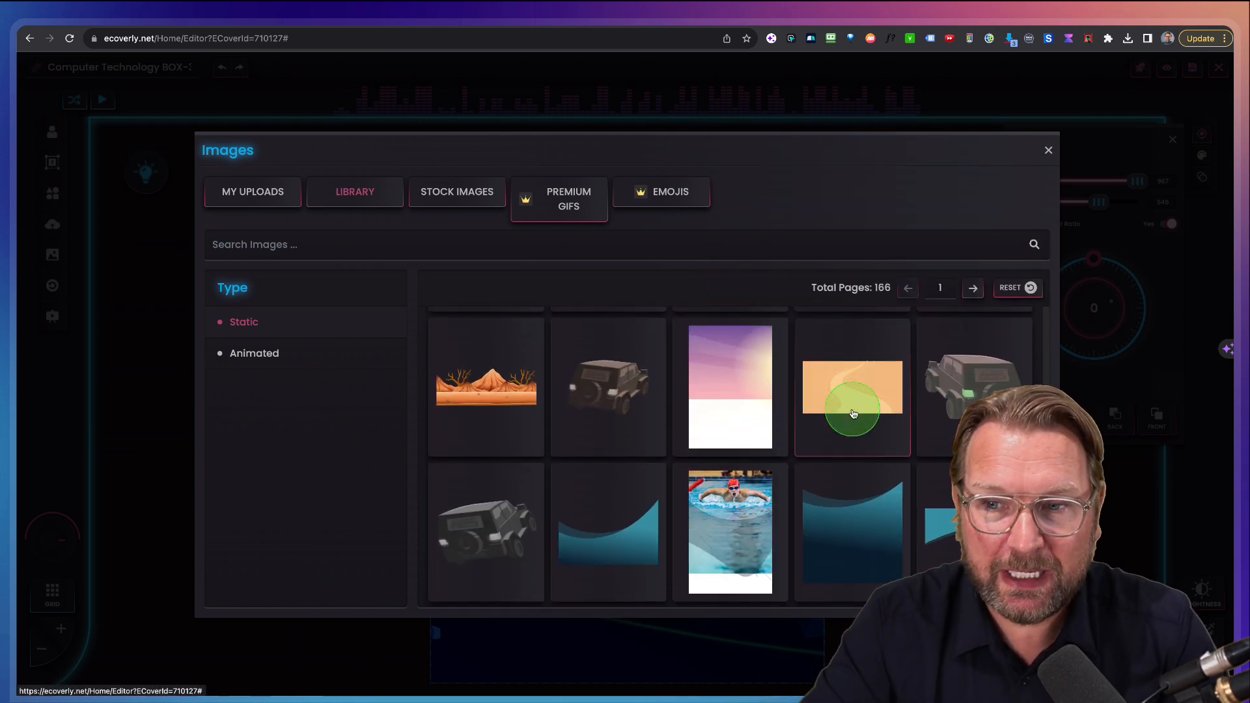
{"action": "scroll", "coordinate": [800, 410], "scroll_direction": "up", "scroll_amount": 8}
- Add the animated ring of dots from the Library and shrink it to about 216 by 202 in the cover's lower-left corner
{"action": "left_click", "coordinate": [250, 355]}
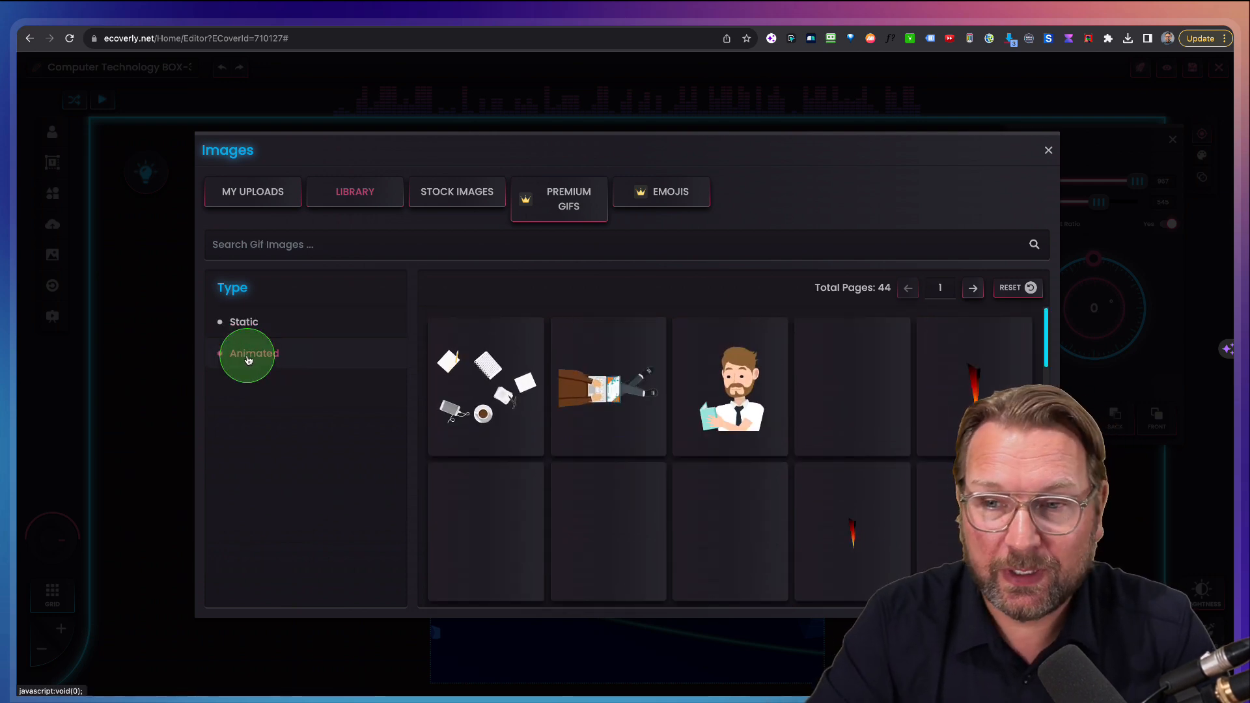
{"action": "scroll", "coordinate": [642, 420], "scroll_direction": "down", "scroll_amount": 5}
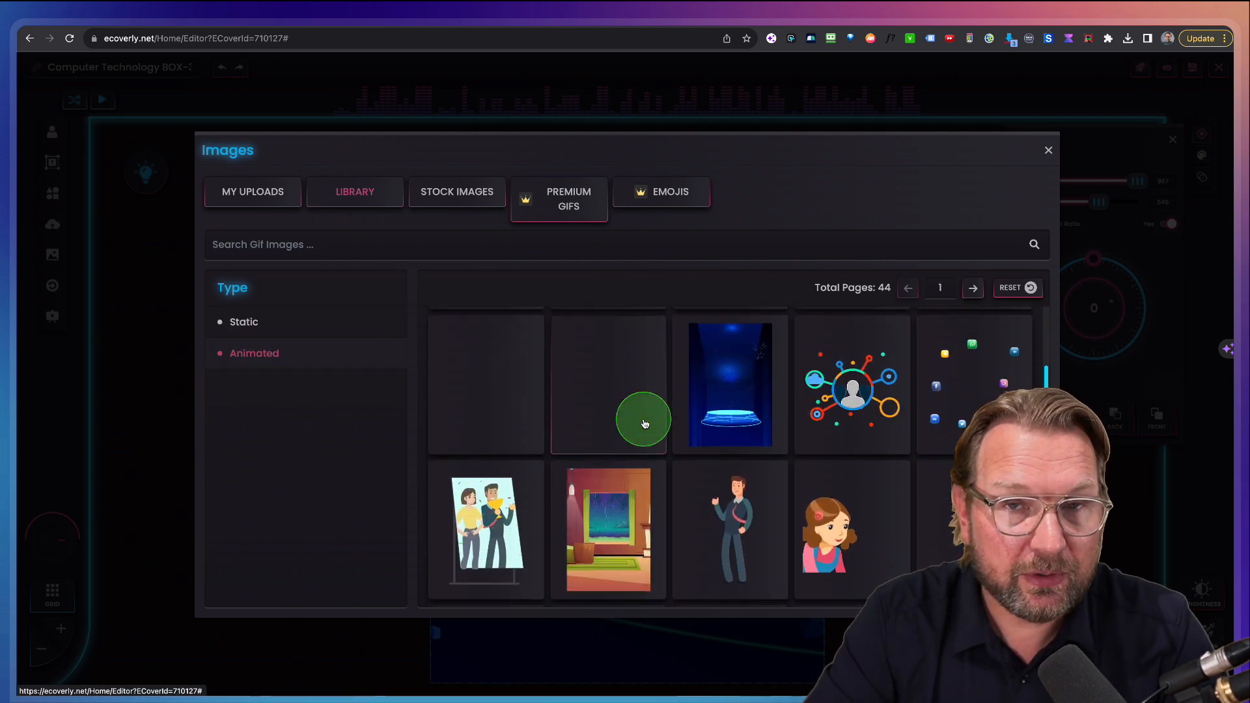
{"action": "scroll", "coordinate": [644, 424], "scroll_direction": "down", "scroll_amount": 6}
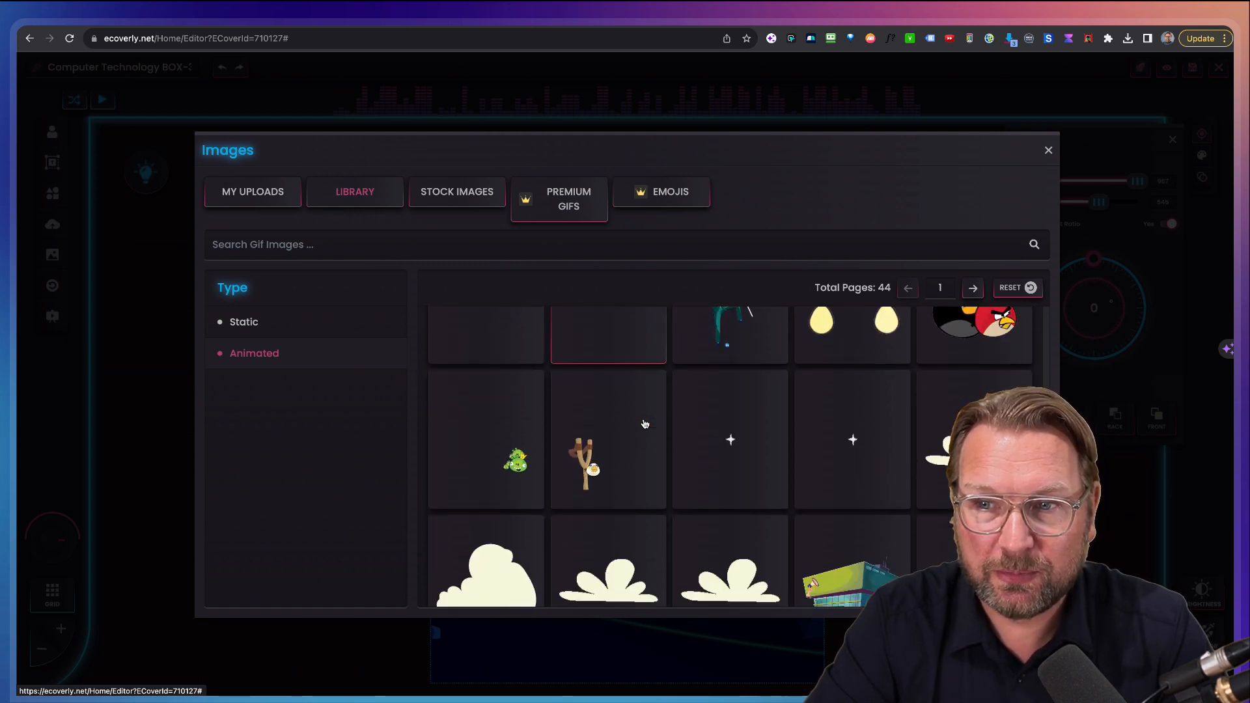
{"action": "scroll", "coordinate": [644, 424], "scroll_direction": "down", "scroll_amount": 6}
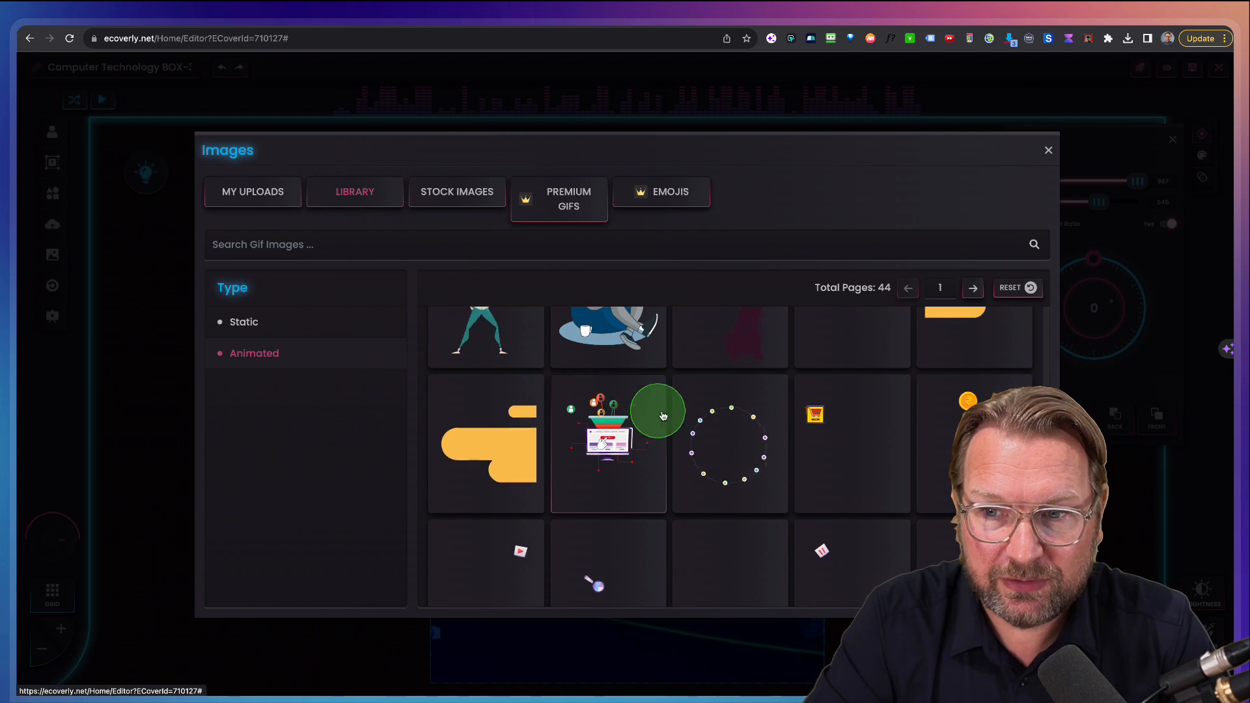
{"action": "left_click", "coordinate": [730, 443]}
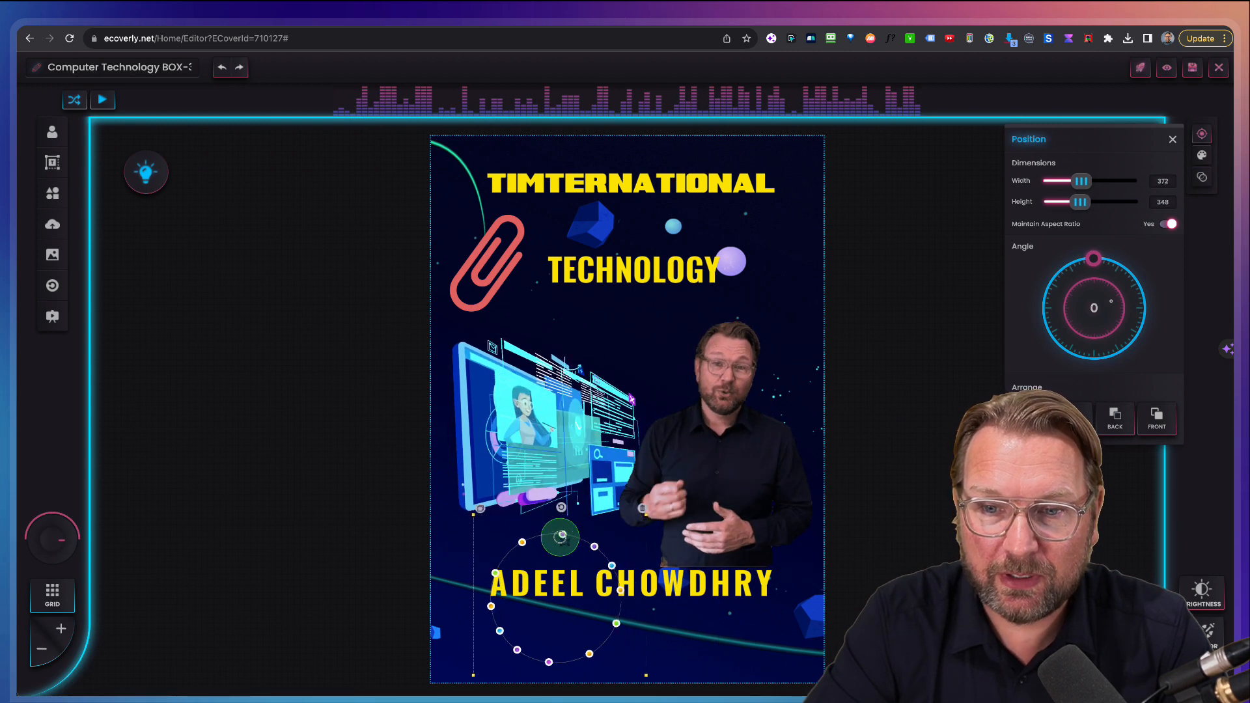
{"action": "left_click_drag", "start_coordinate": [507, 616], "coordinate": [507, 632]}
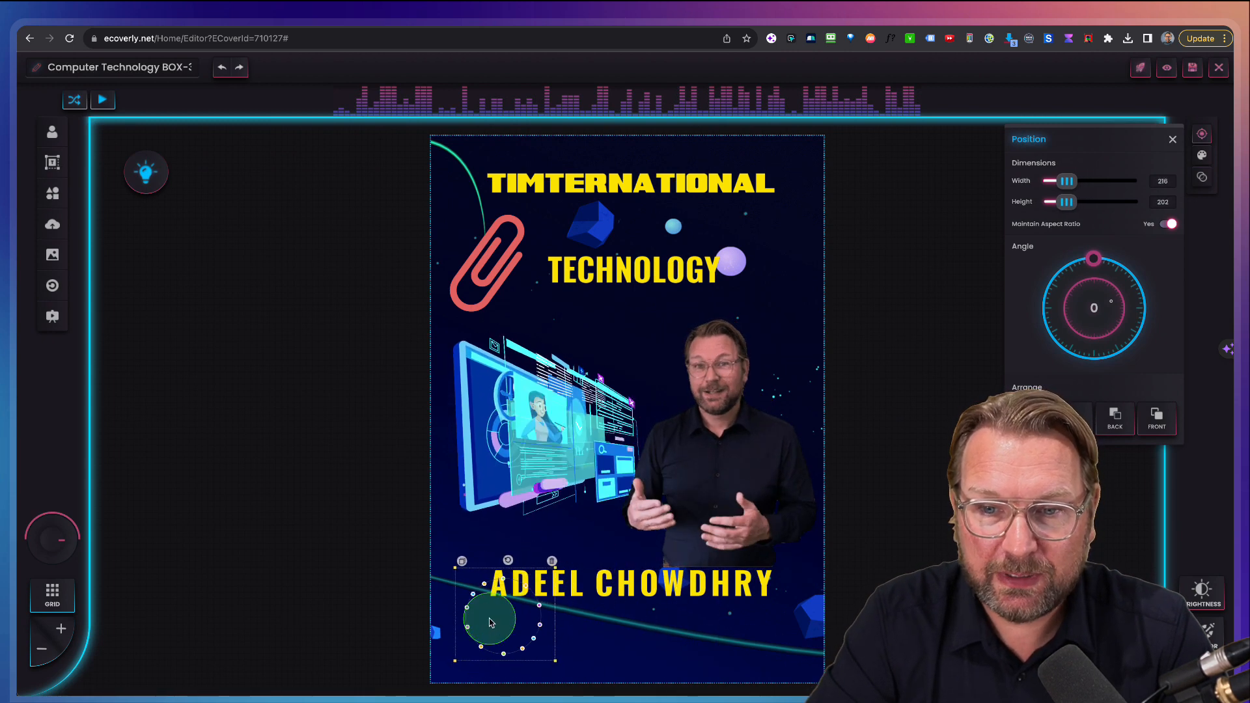
- Delete the animated ring of dots from the cover and browse the Stock Images collection
{"action": "left_click", "coordinate": [552, 562]}
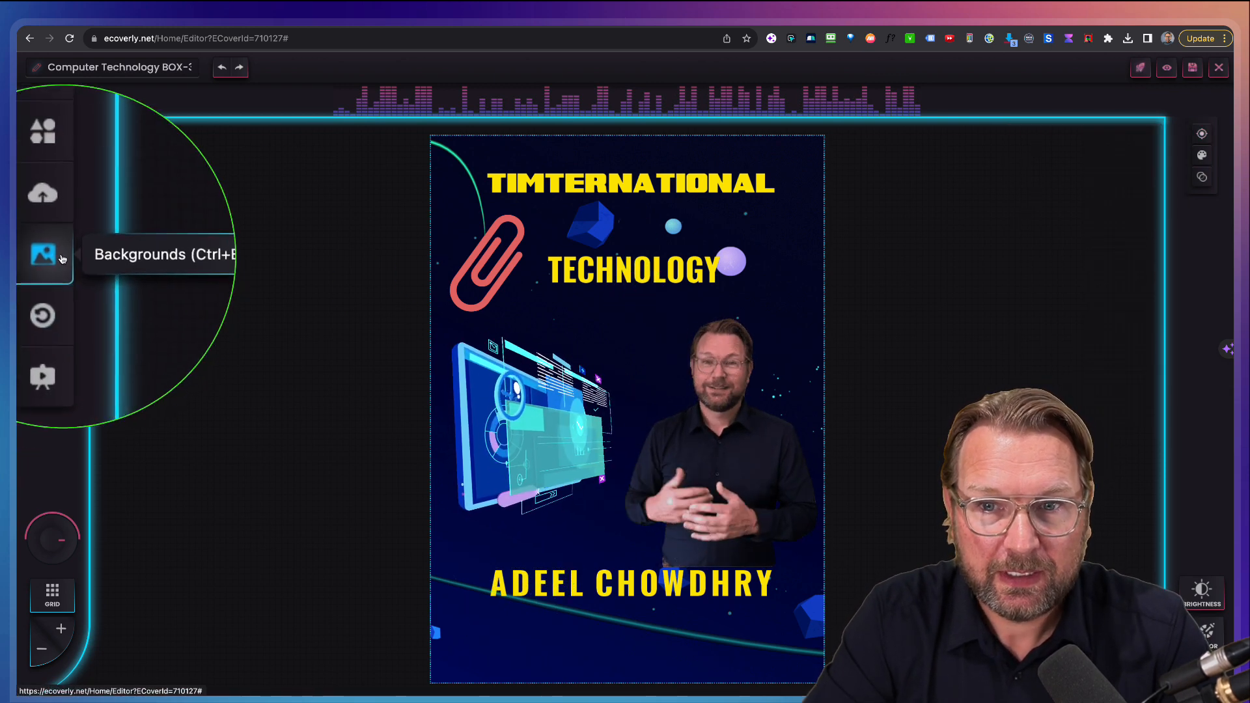
{"action": "left_click", "coordinate": [51, 224]}
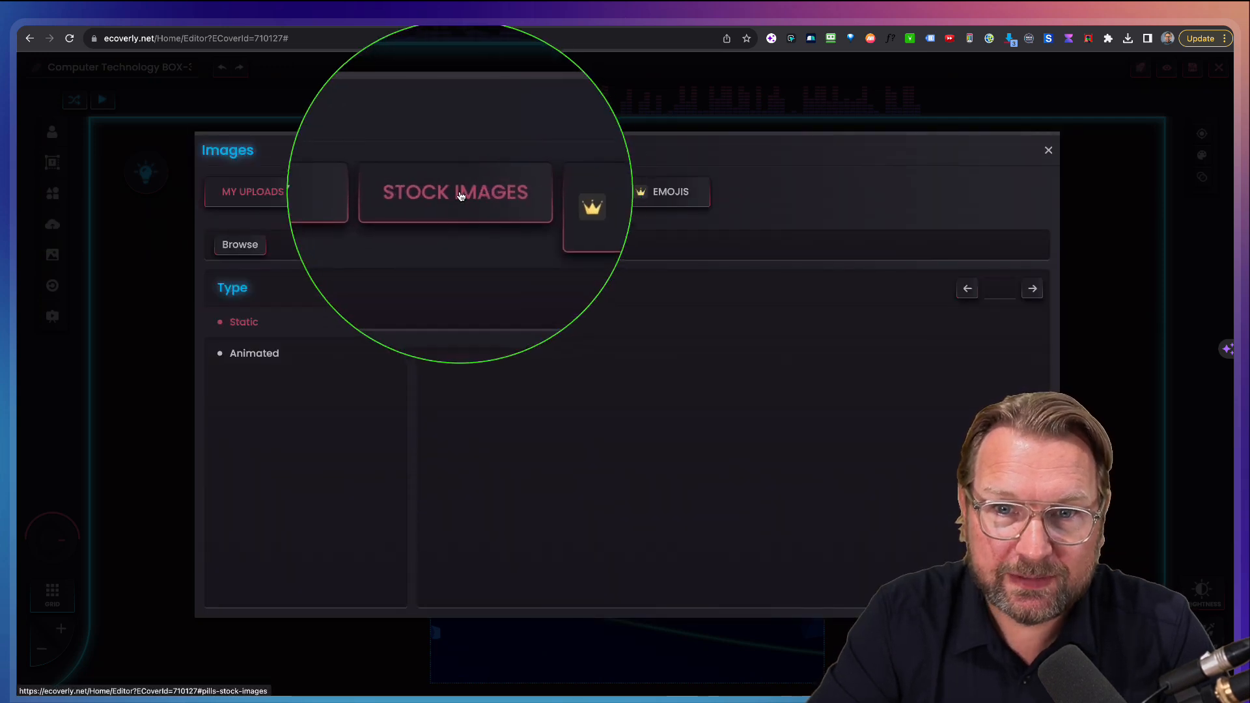
{"action": "left_click", "coordinate": [440, 194]}
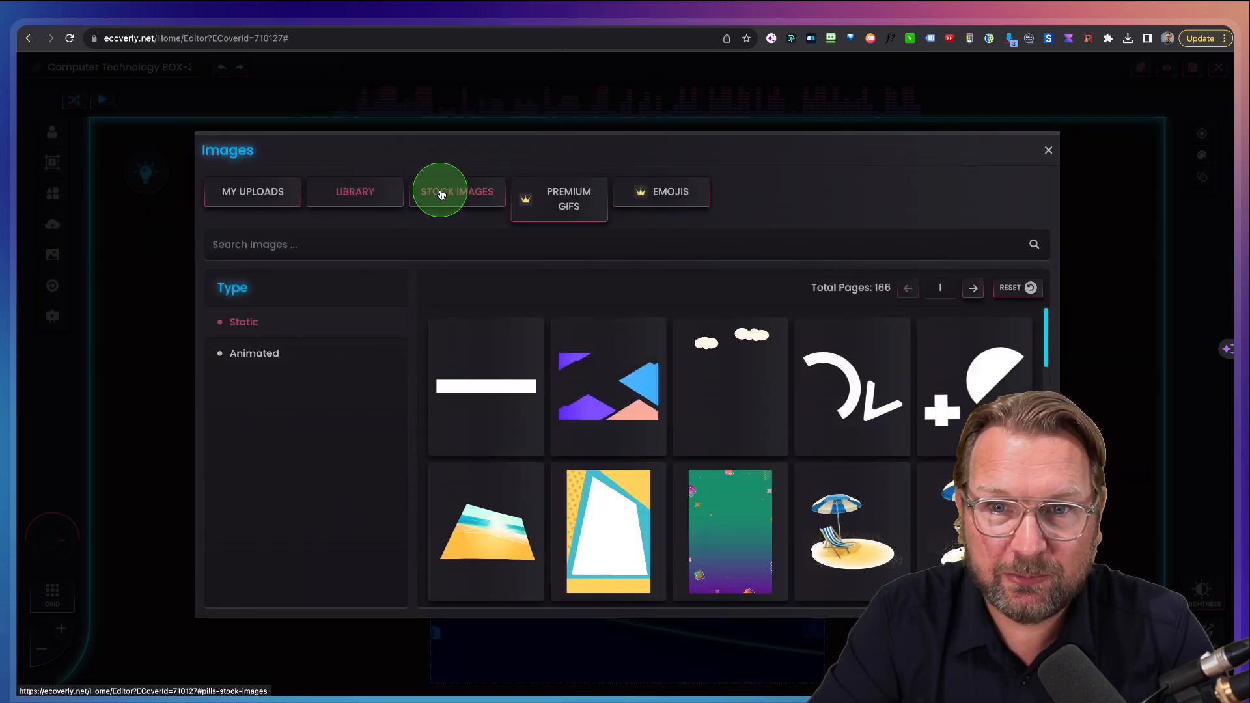
{"action": "left_click", "coordinate": [254, 355]}
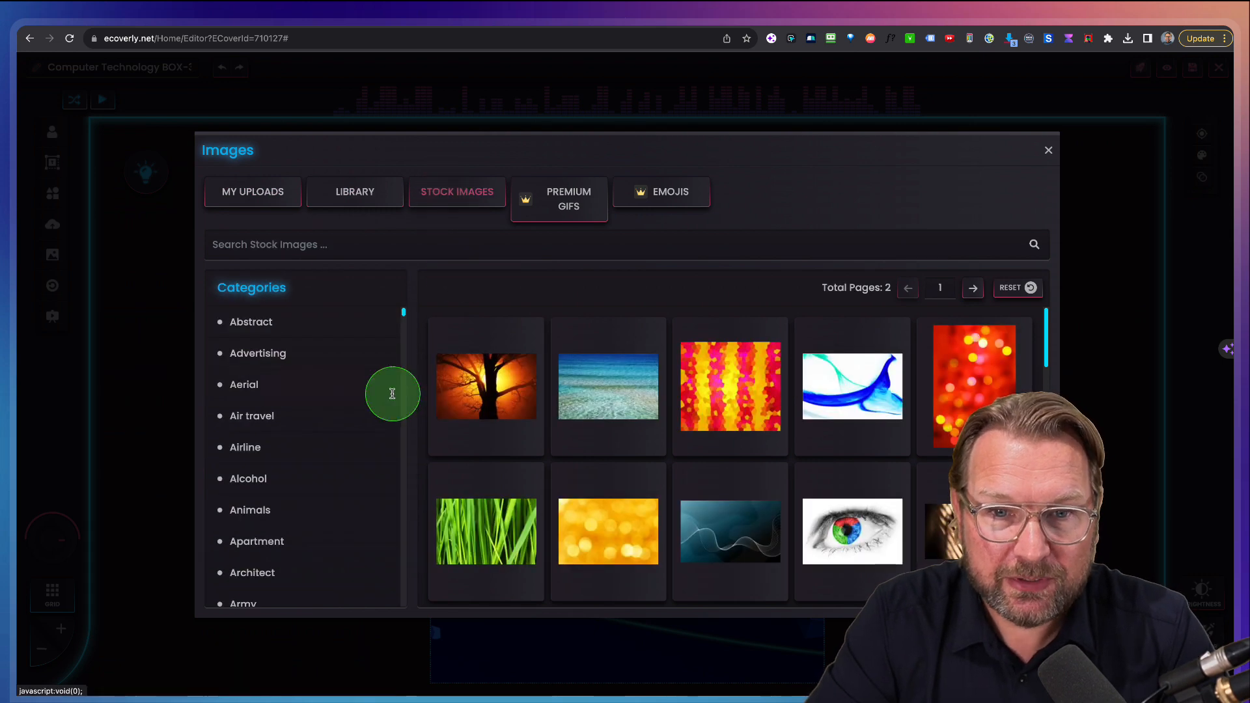
{"action": "scroll", "coordinate": [774, 415], "scroll_direction": "down", "scroll_amount": 10}
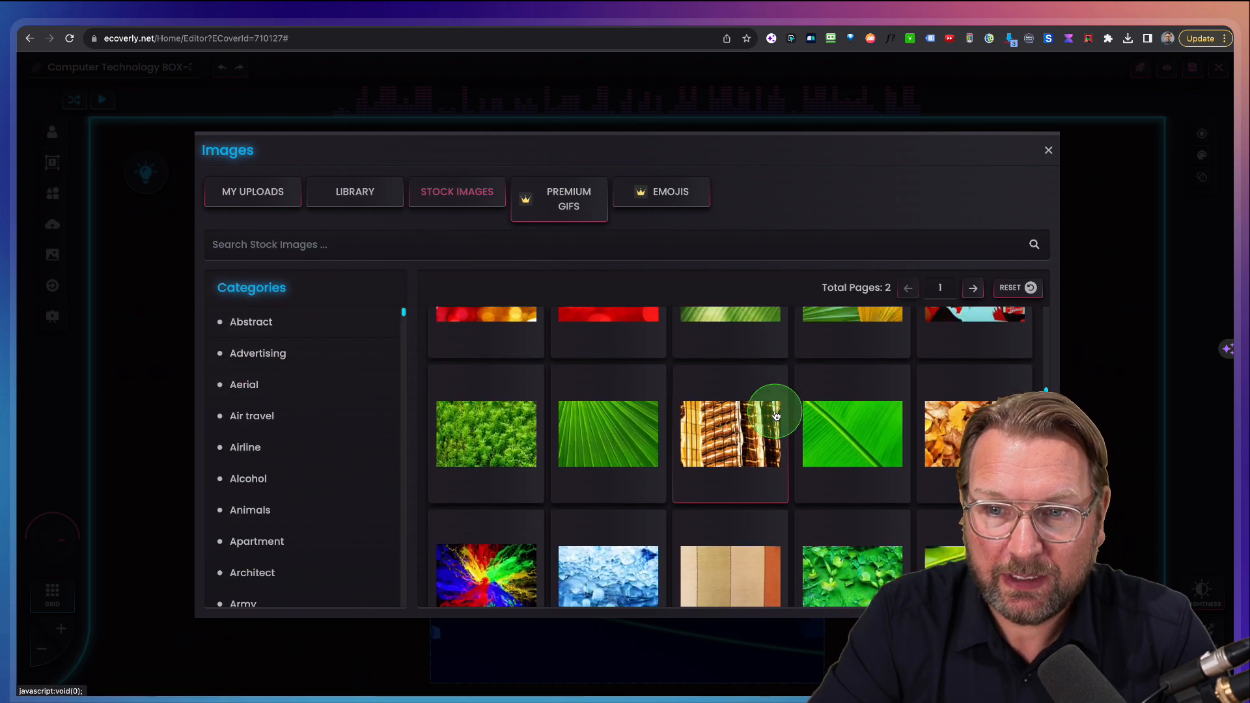
{"action": "scroll", "coordinate": [747, 434], "scroll_direction": "down", "scroll_amount": 5}
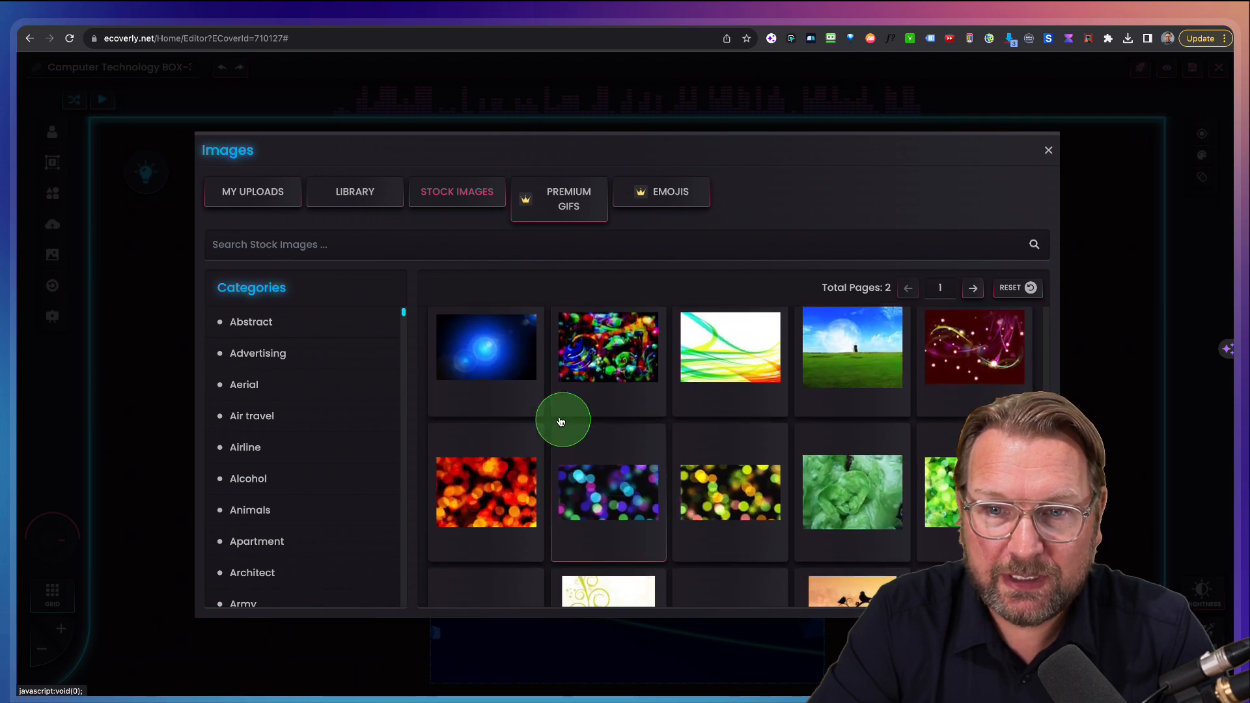
{"action": "scroll", "coordinate": [654, 437], "scroll_direction": "down", "scroll_amount": 5}
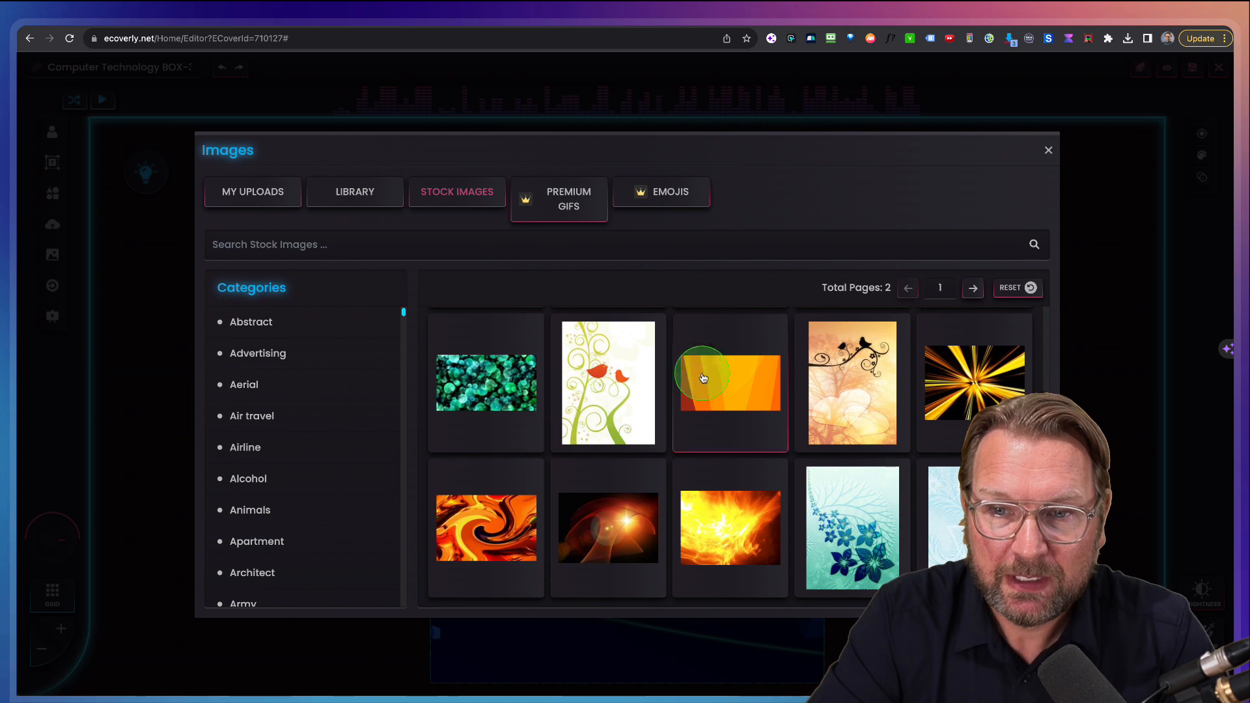
- Browse the animated characters and their categories in the Premium GIFs, including the Arab firefighter
{"action": "left_click", "coordinate": [545, 201]}
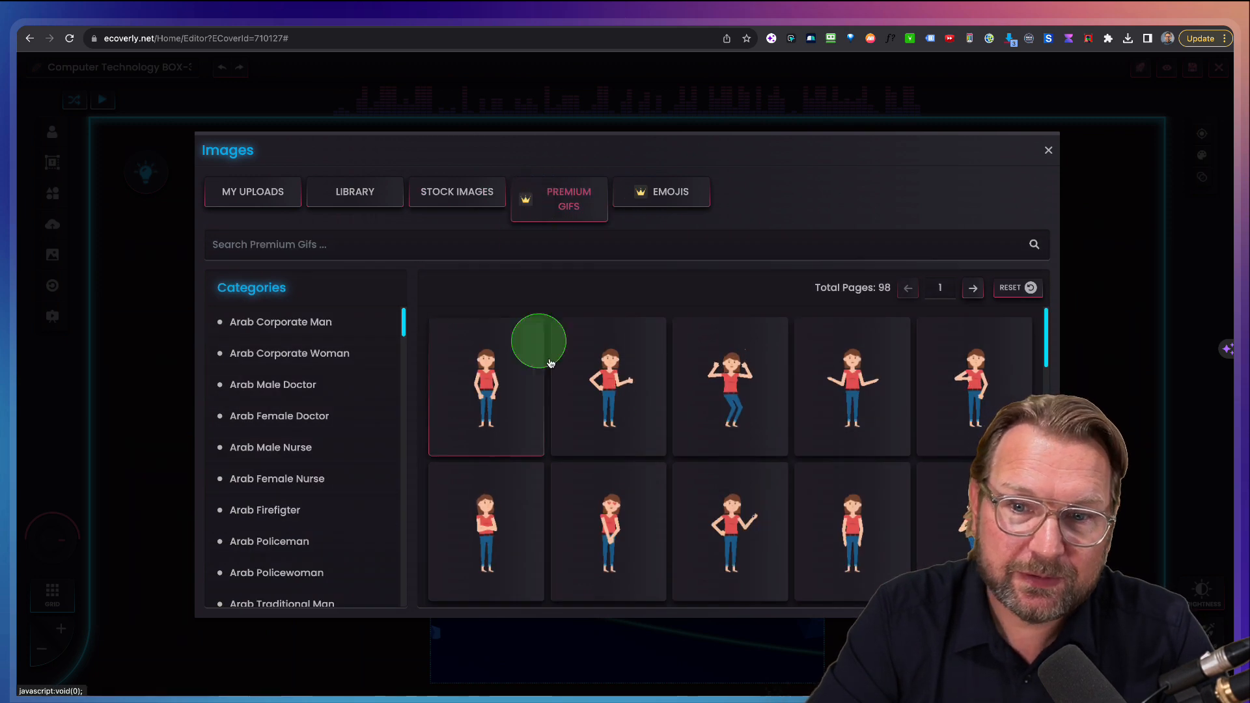
{"action": "scroll", "coordinate": [722, 468], "scroll_direction": "down", "scroll_amount": 3}
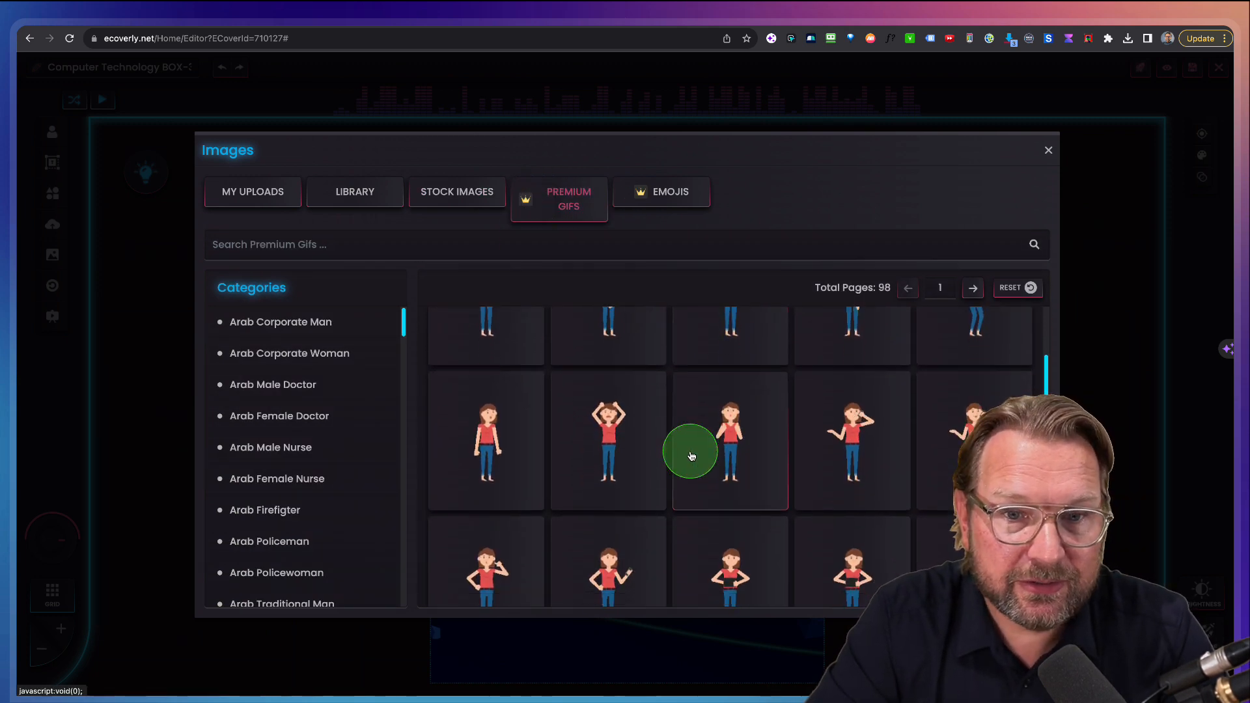
{"action": "scroll", "coordinate": [691, 454], "scroll_direction": "down", "scroll_amount": 3}
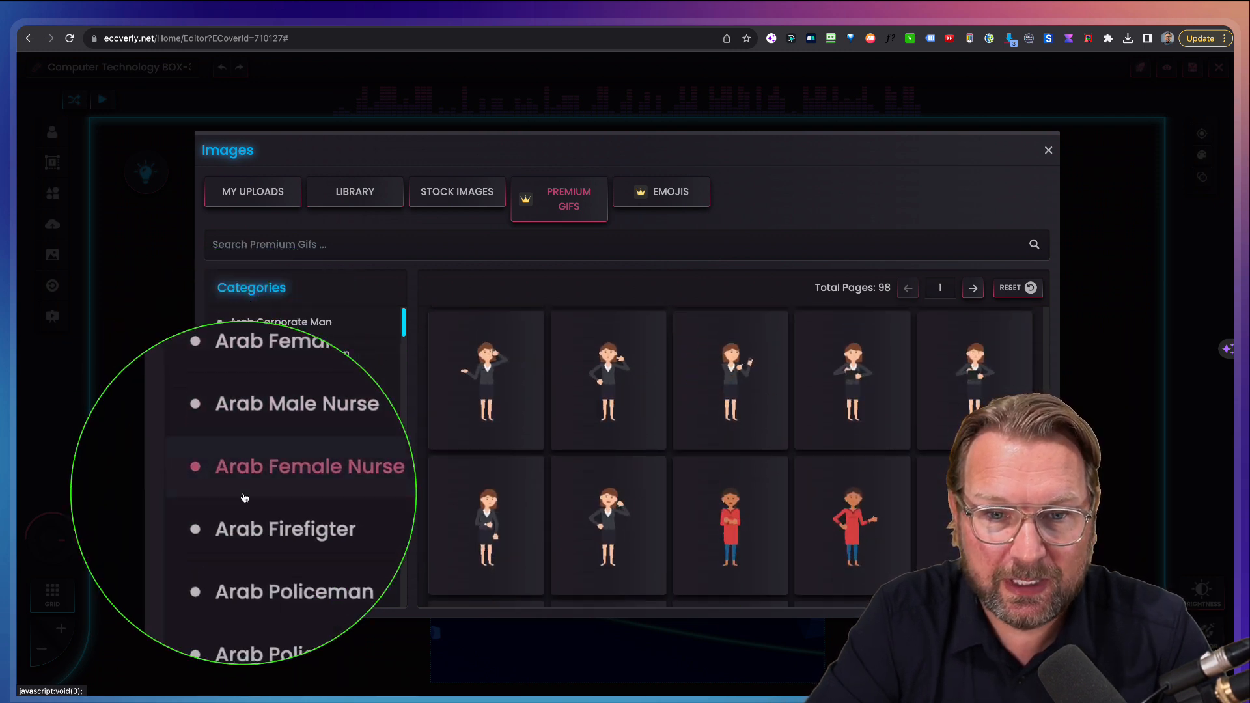
{"action": "left_click", "coordinate": [250, 521]}
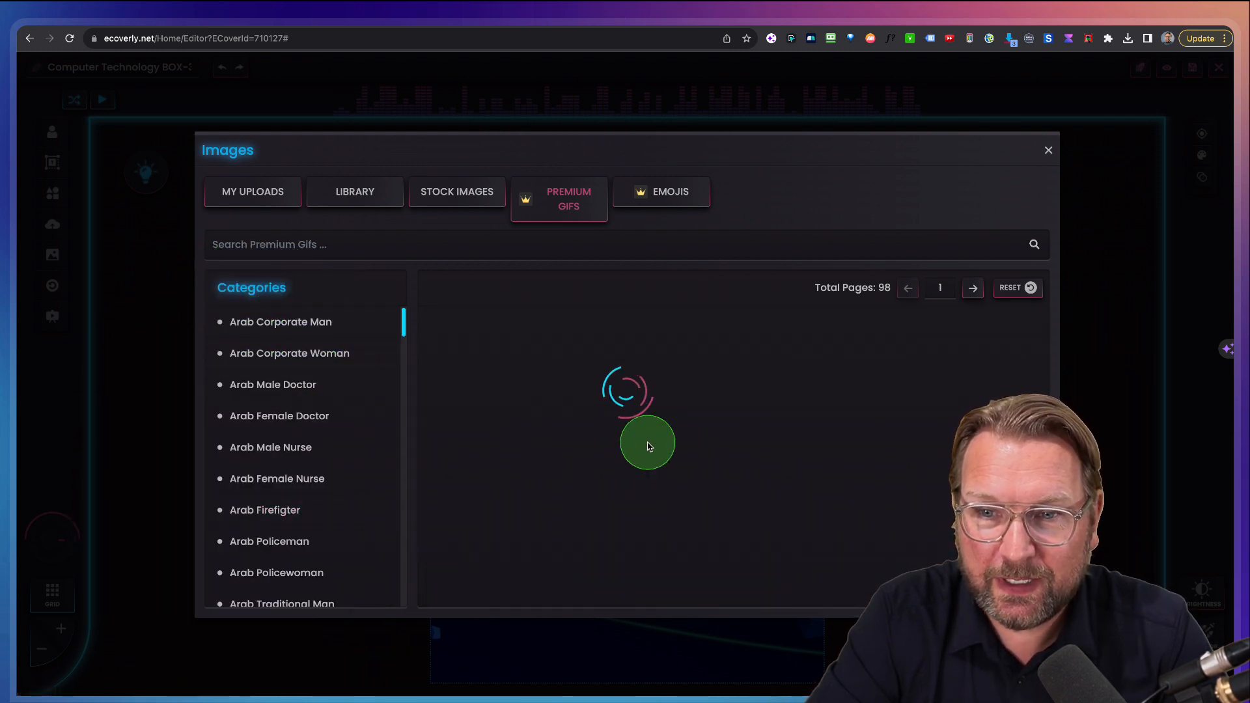
{"action": "scroll", "coordinate": [290, 438], "scroll_direction": "down", "scroll_amount": 10}
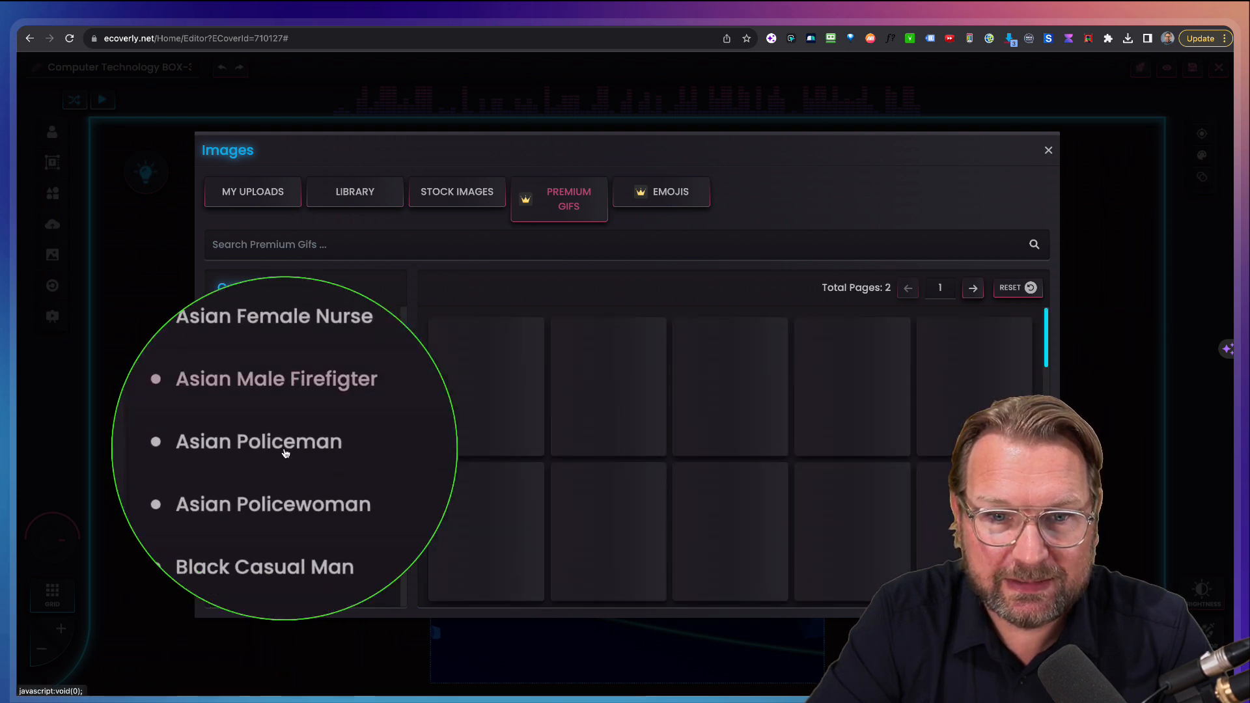
{"action": "scroll", "coordinate": [285, 454], "scroll_direction": "down", "scroll_amount": 5}
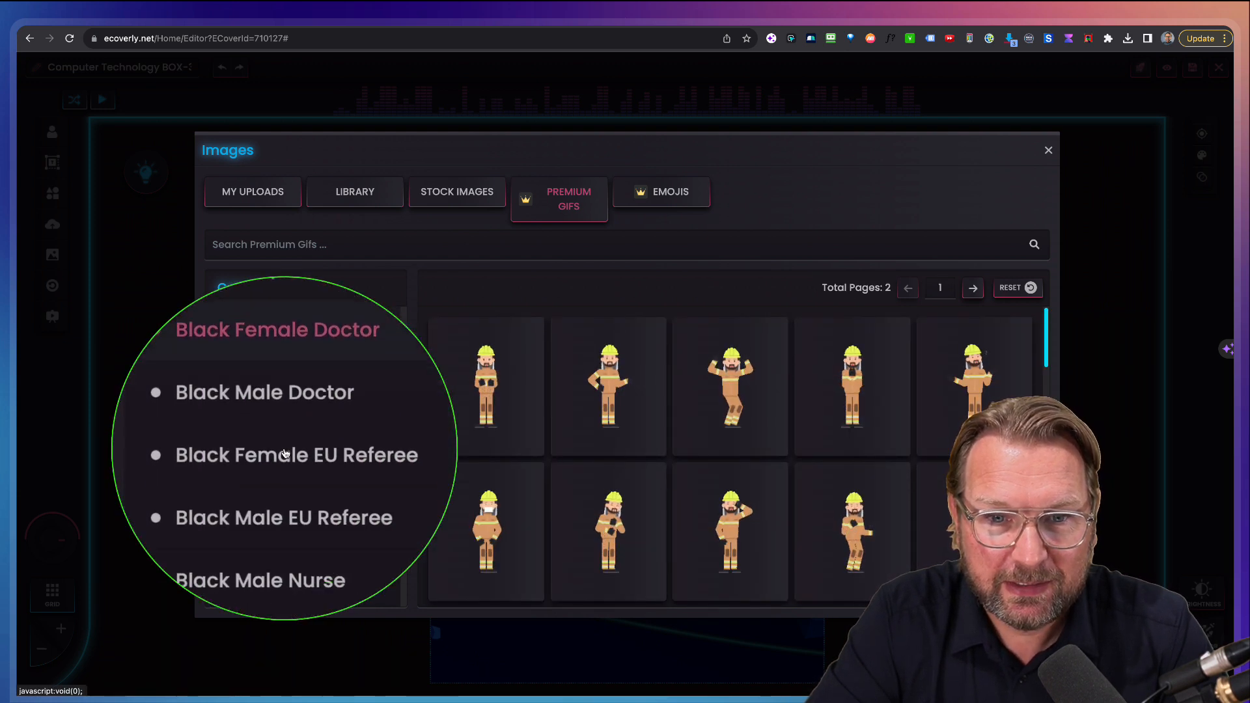
- Try out the cheering woman in a blue jacket from the Black Corporate Woman premium GIFs at the cover's lower left, and delete her
{"action": "left_click", "coordinate": [278, 366]}
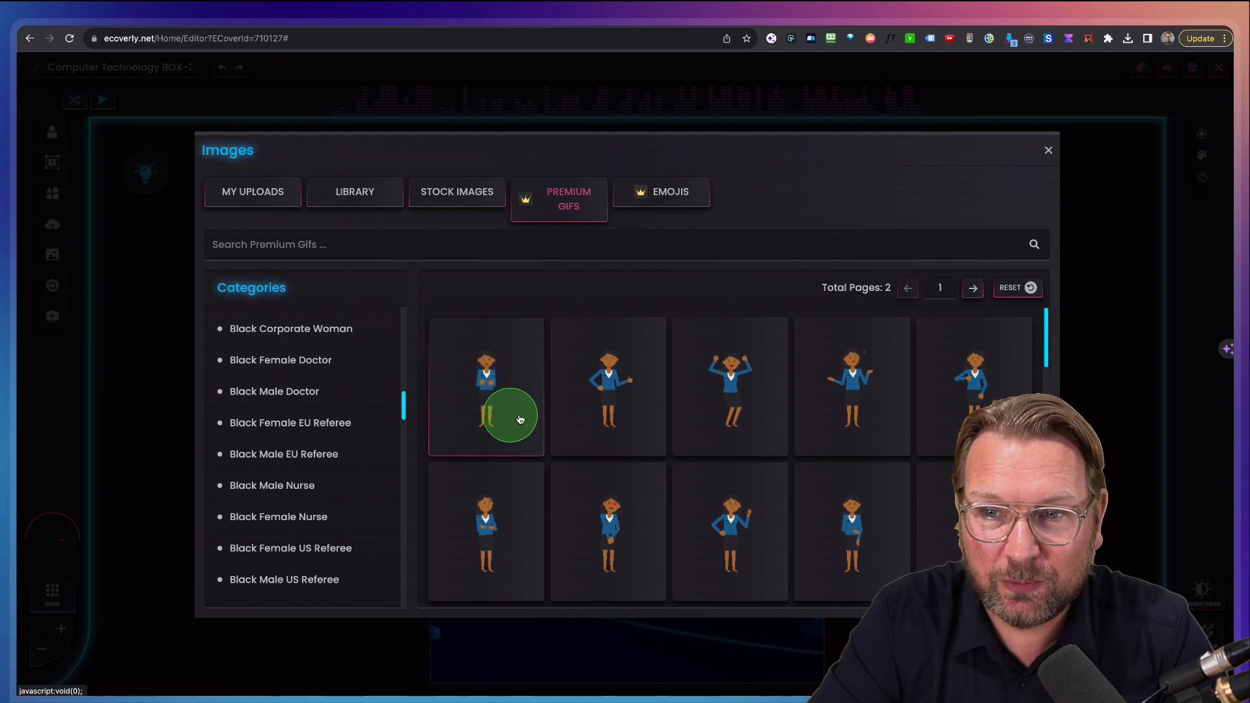
{"action": "left_click", "coordinate": [733, 400]}
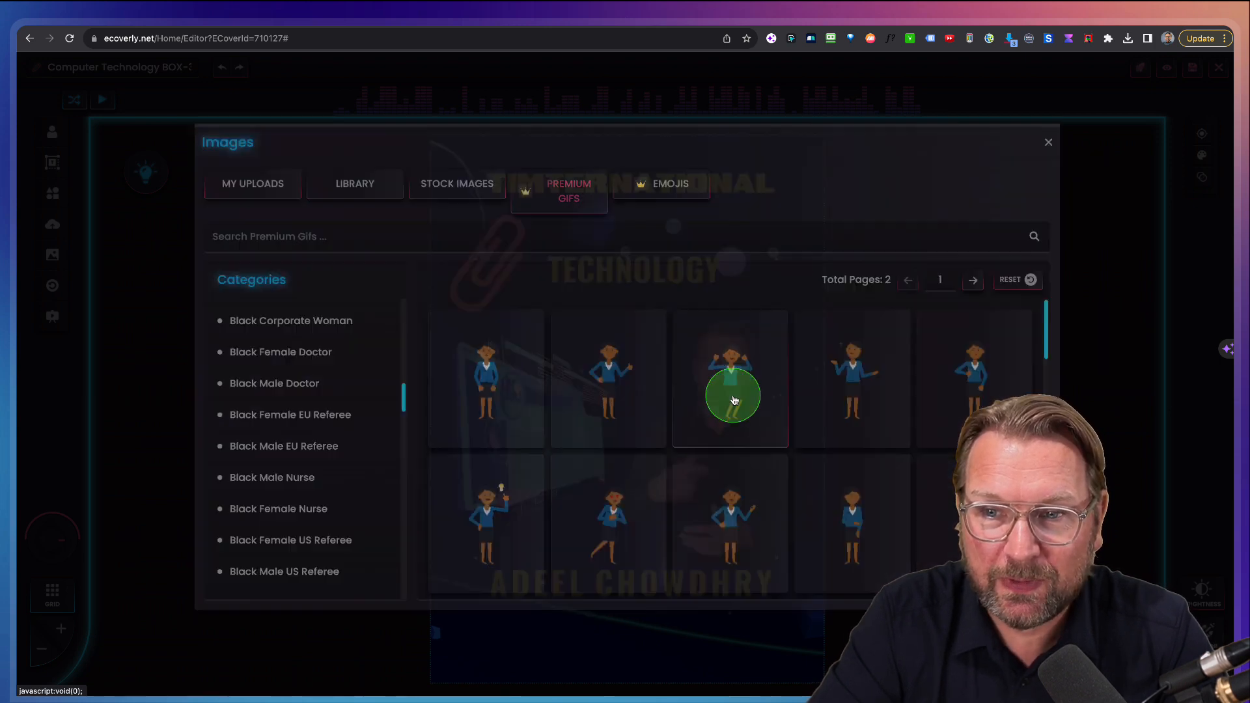
{"action": "left_click_drag", "start_coordinate": [641, 406], "coordinate": [516, 521]}
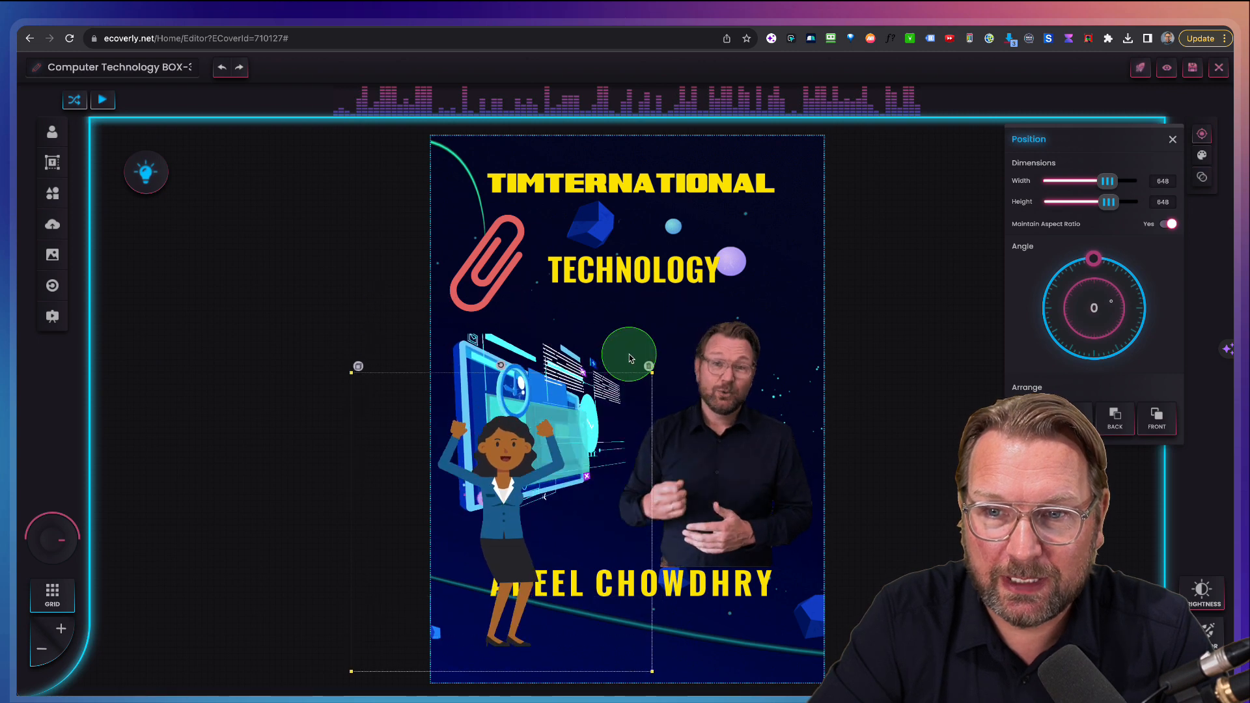
{"action": "left_click", "coordinate": [358, 365]}
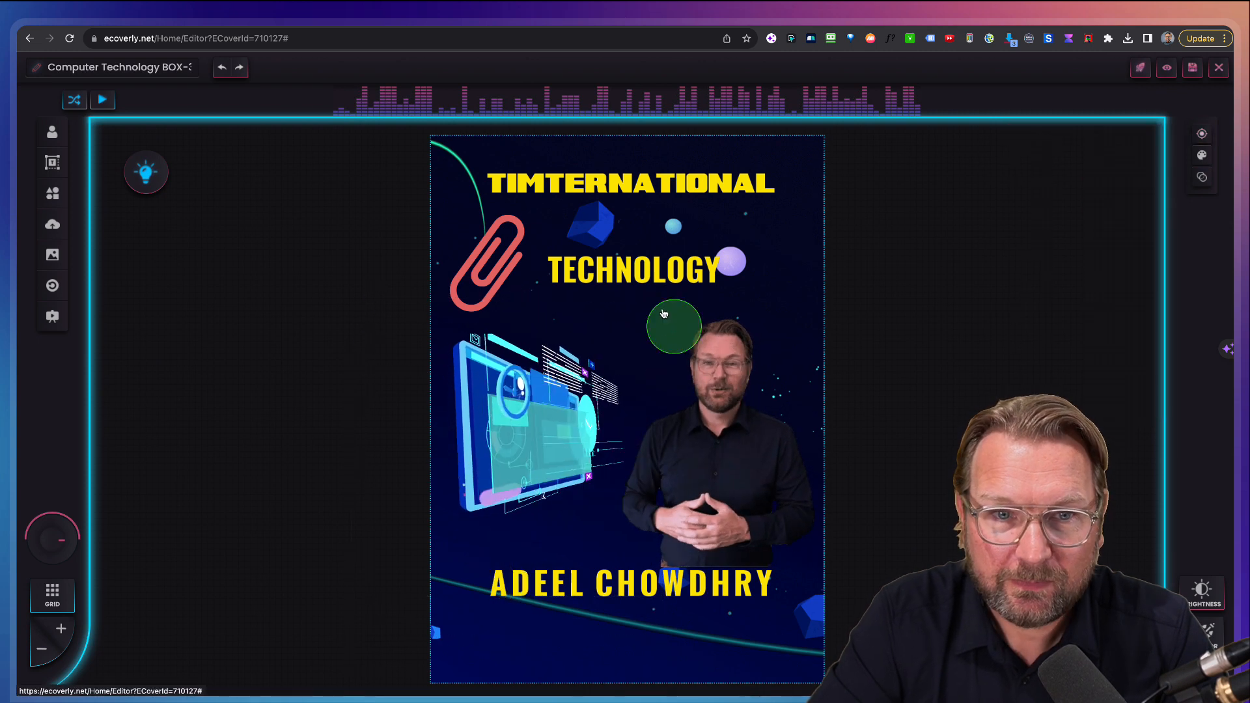
- Replace the cover's background with the animated pink and purple music-notes background from the Library
{"action": "left_click", "coordinate": [55, 256]}
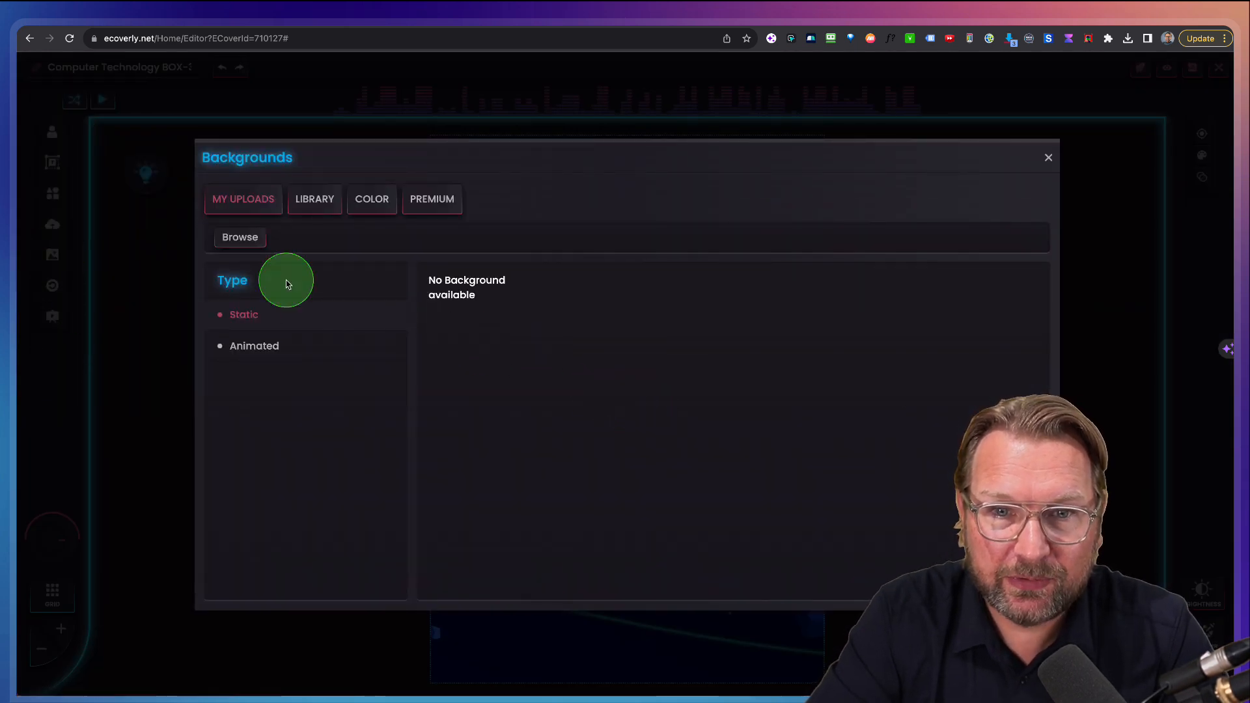
{"action": "left_click", "coordinate": [312, 207]}
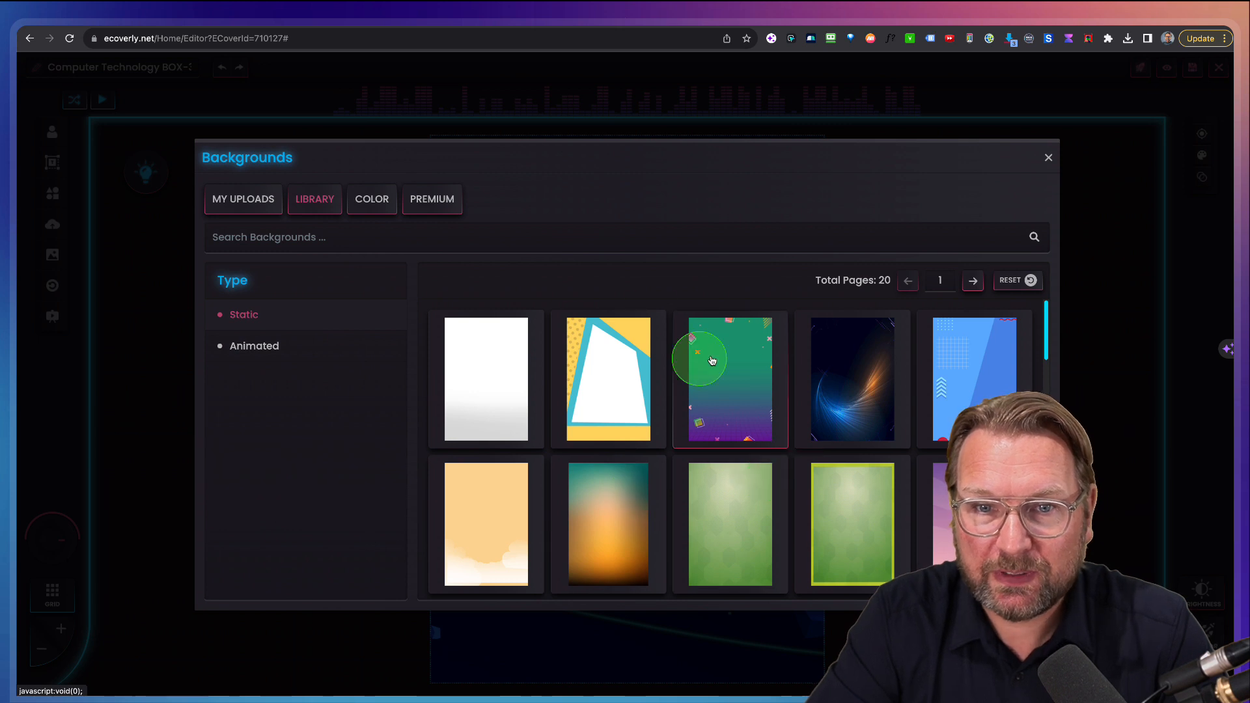
{"action": "left_click", "coordinate": [254, 362]}
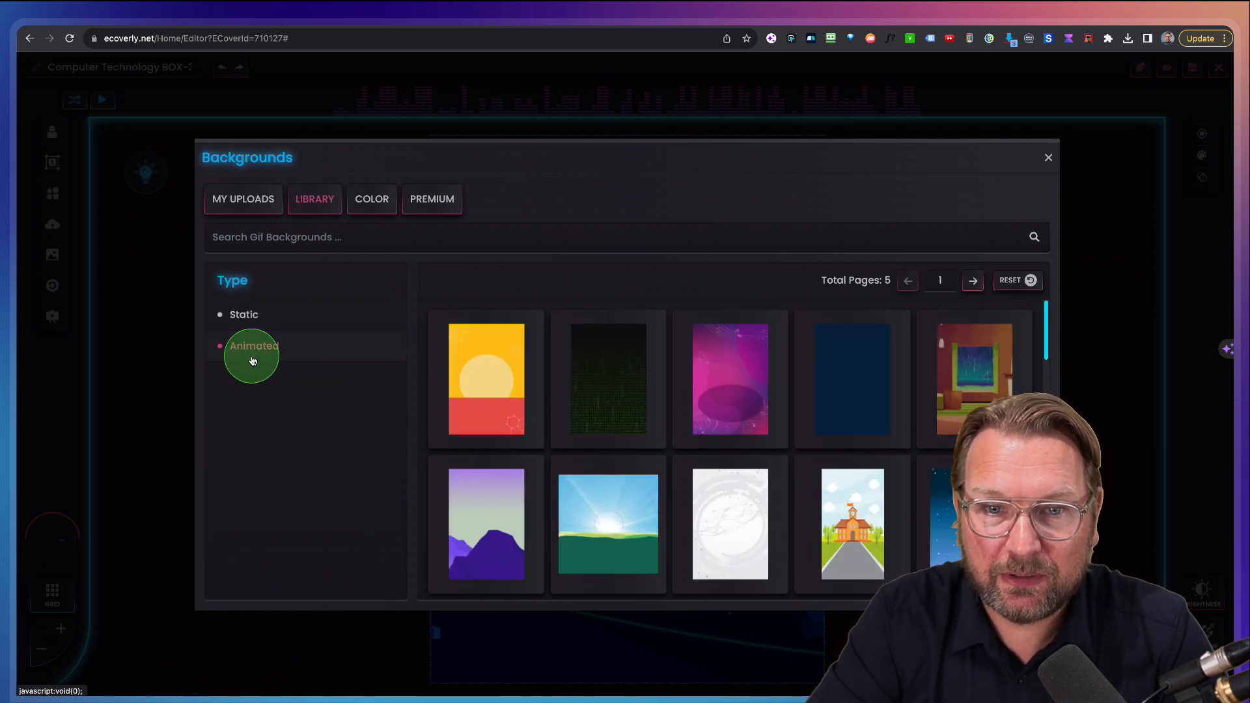
{"action": "scroll", "coordinate": [773, 489], "scroll_direction": "down", "scroll_amount": 5}
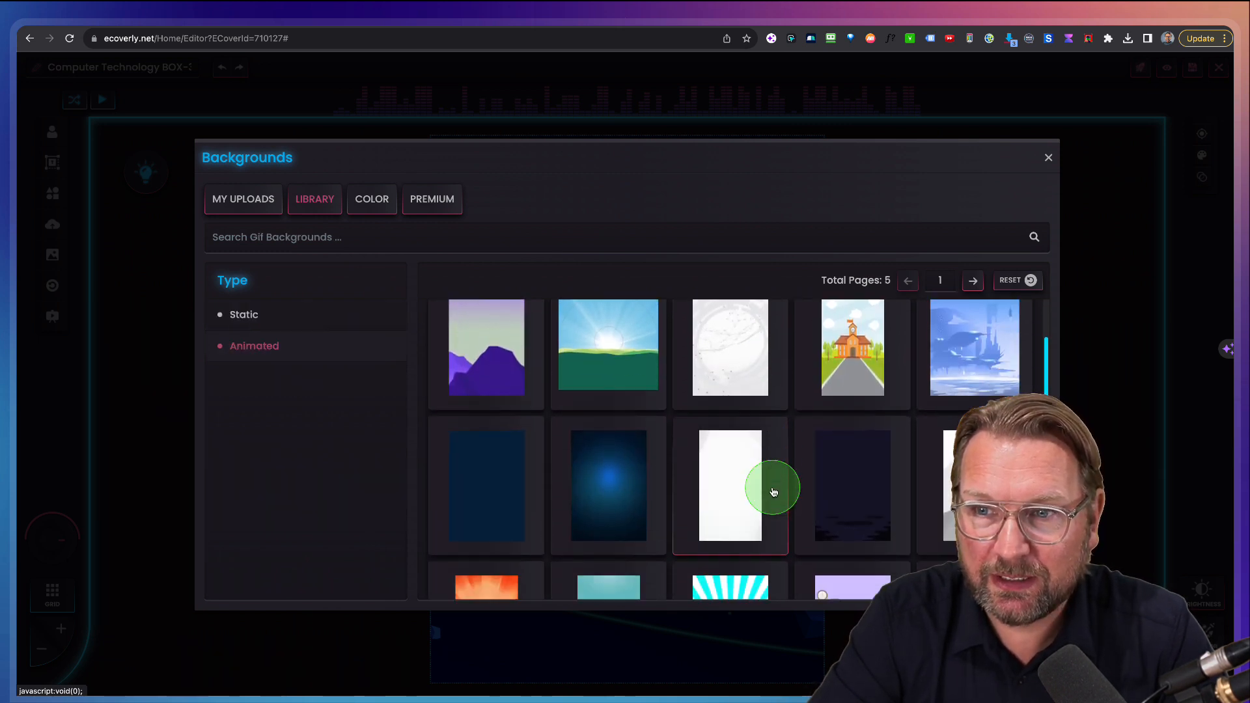
{"action": "scroll", "coordinate": [774, 490], "scroll_direction": "down", "scroll_amount": 2}
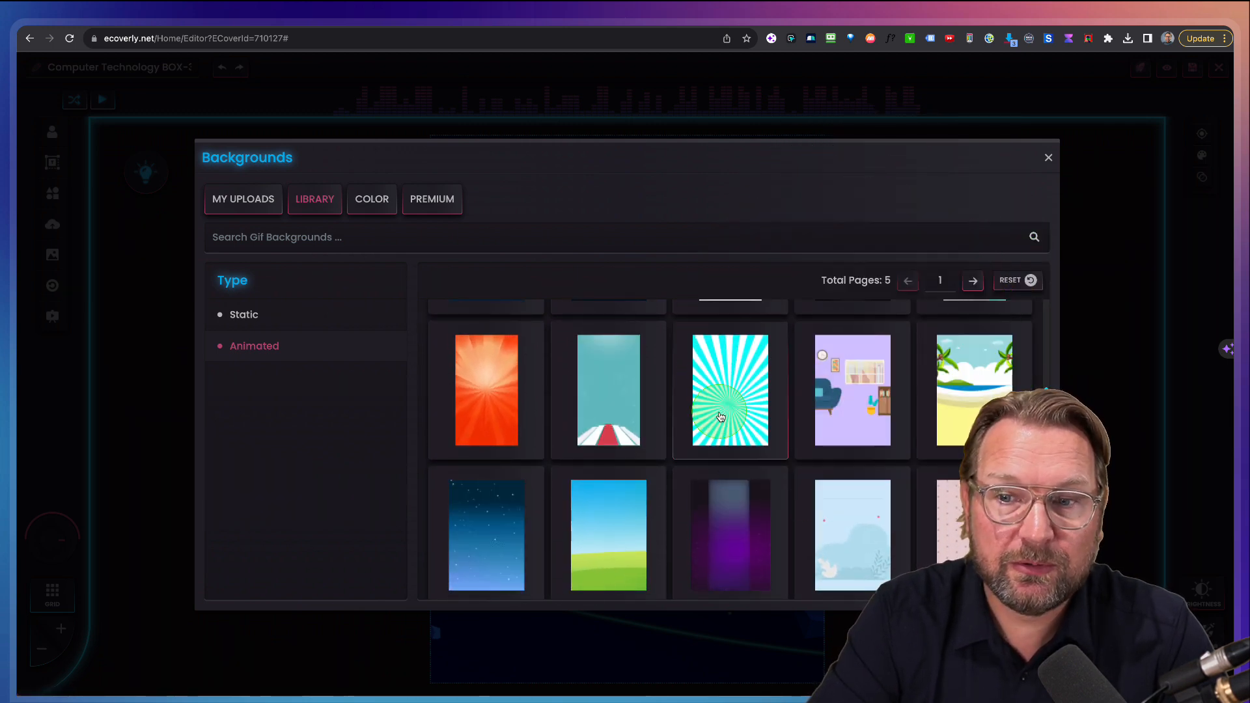
{"action": "scroll", "coordinate": [725, 423], "scroll_direction": "down", "scroll_amount": 3}
{"action": "scroll", "coordinate": [731, 424], "scroll_direction": "down", "scroll_amount": 5}
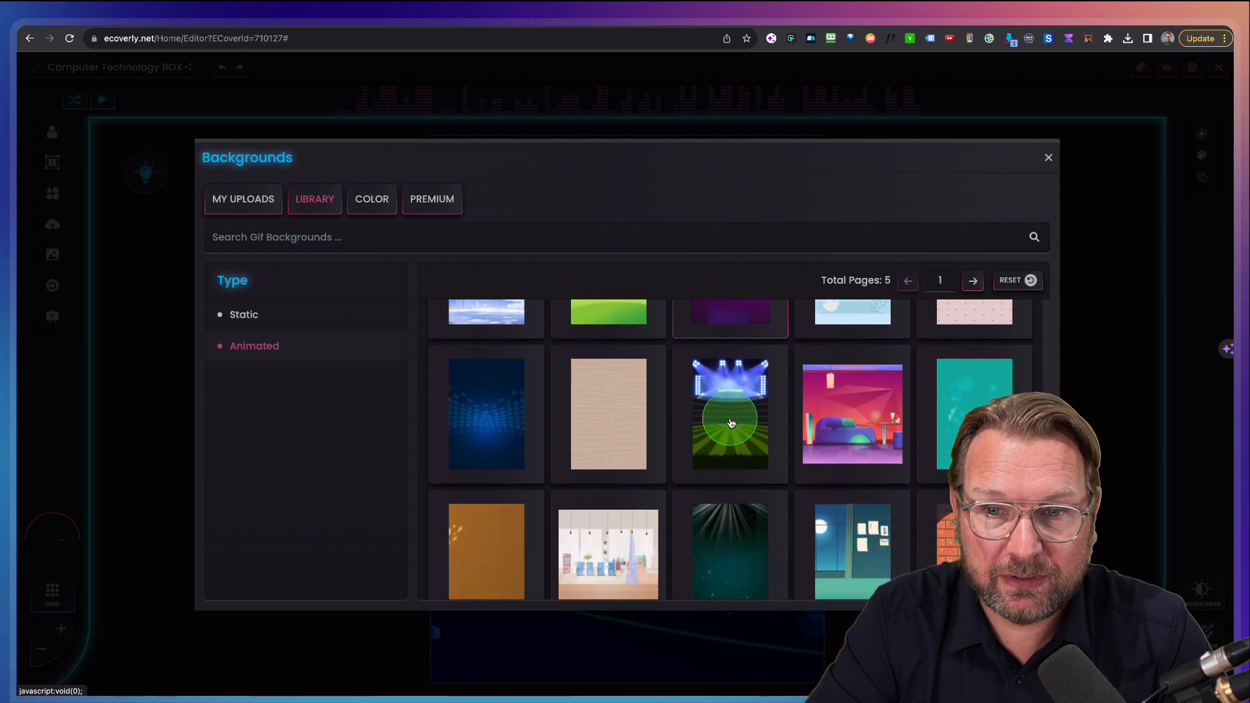
{"action": "scroll", "coordinate": [730, 424], "scroll_direction": "down", "scroll_amount": 2}
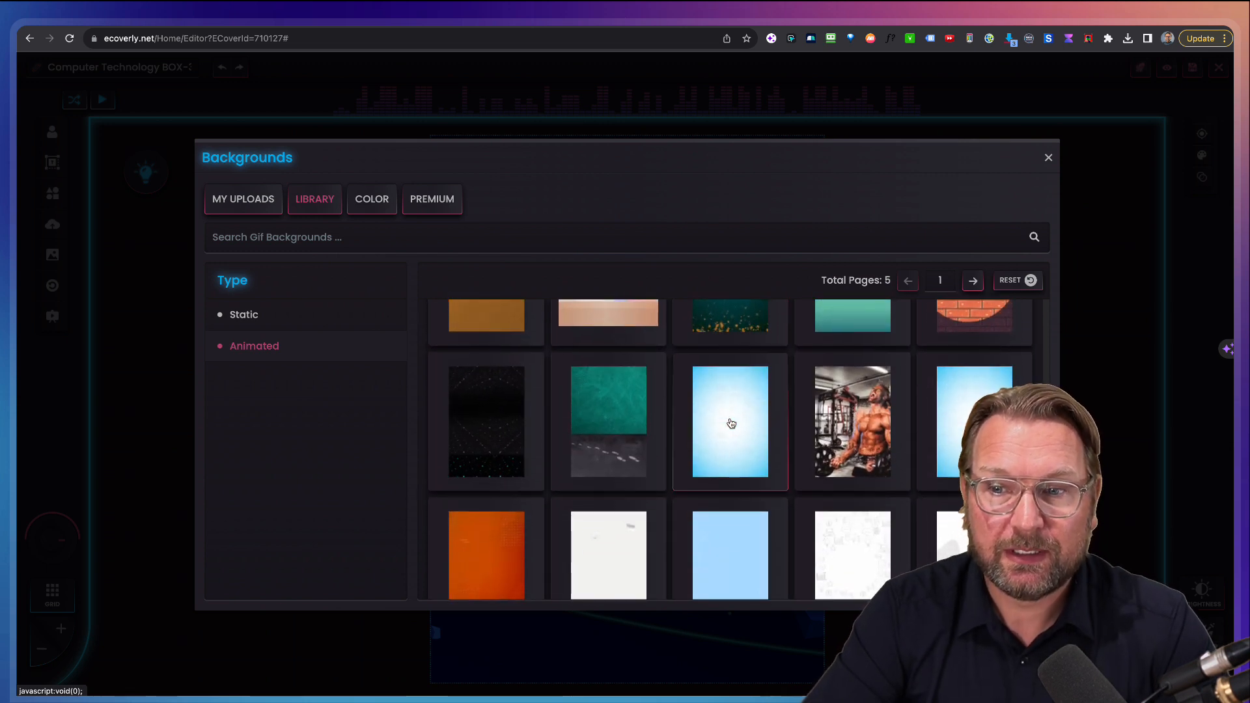
{"action": "scroll", "coordinate": [731, 424], "scroll_direction": "down", "scroll_amount": 2}
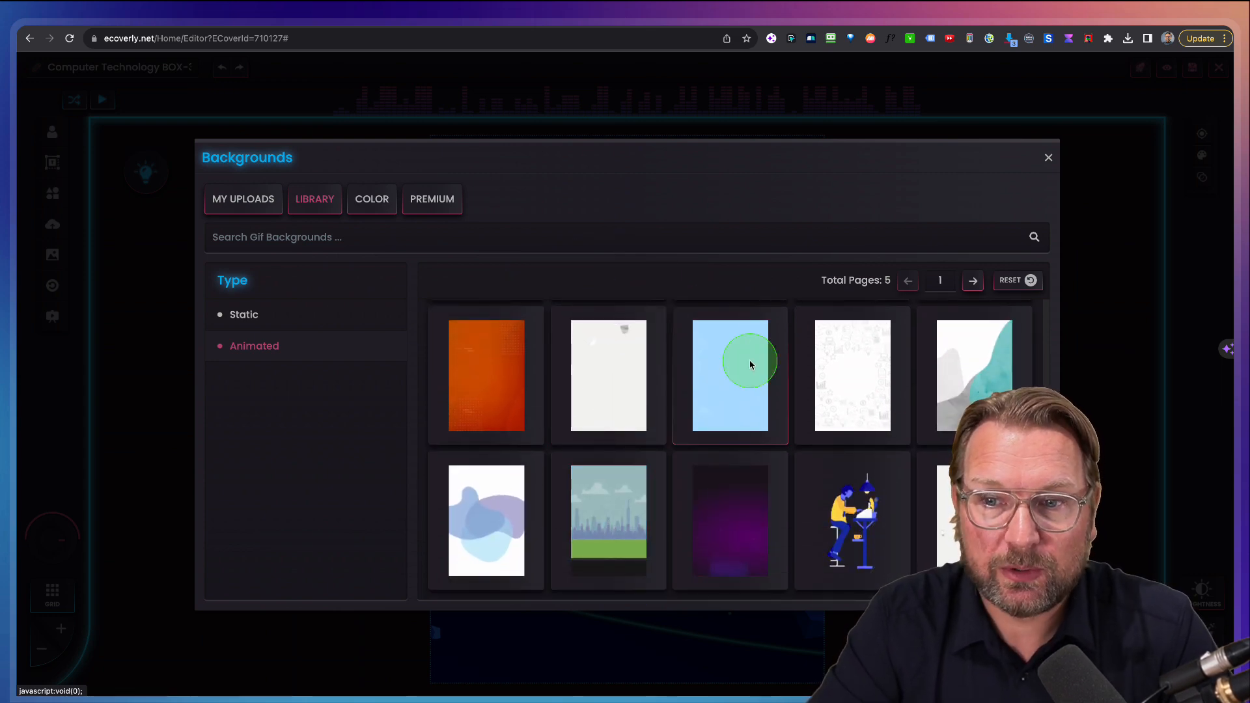
{"action": "scroll", "coordinate": [750, 364], "scroll_direction": "up", "scroll_amount": 2}
{"action": "scroll", "coordinate": [754, 363], "scroll_direction": "up", "scroll_amount": 3}
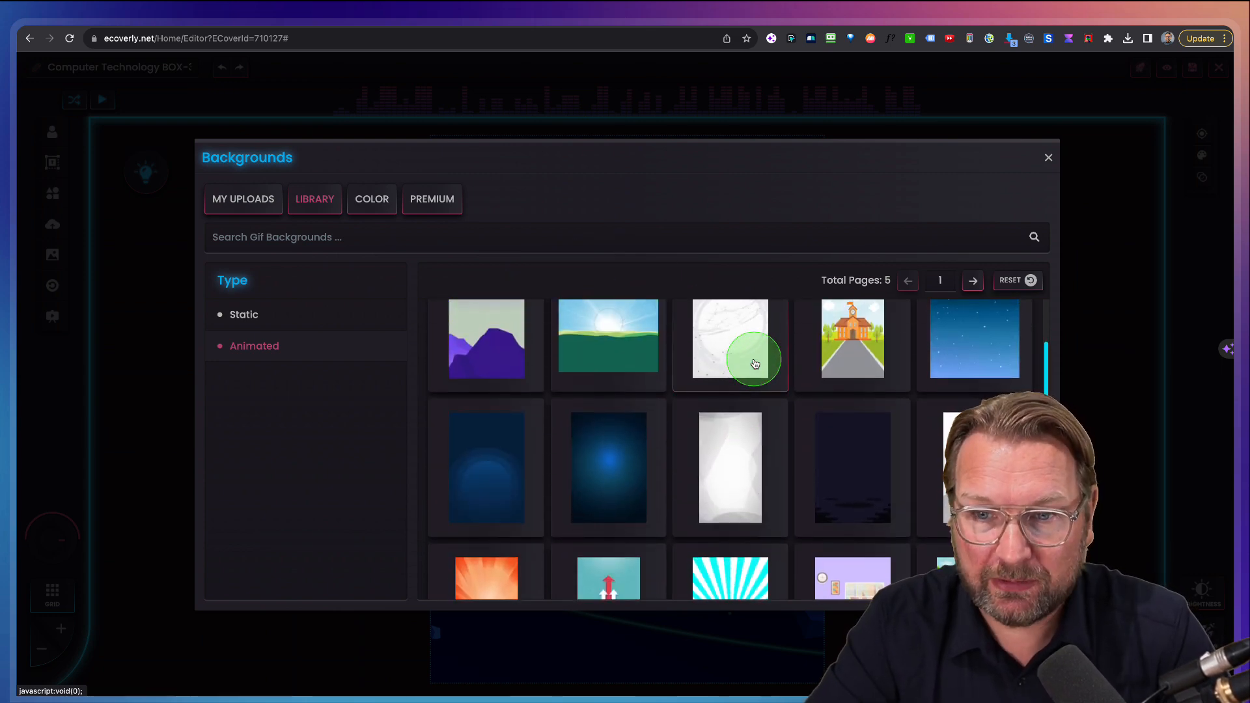
{"action": "scroll", "coordinate": [736, 391], "scroll_direction": "up", "scroll_amount": 2}
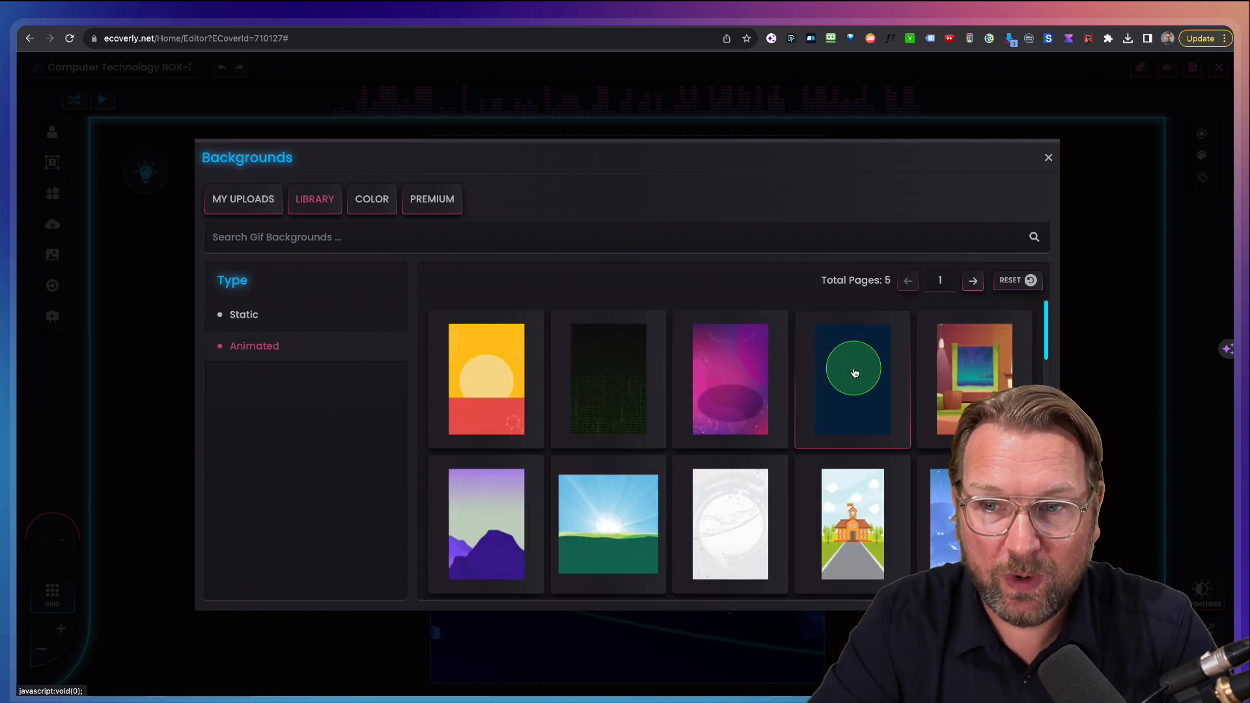
{"action": "left_click", "coordinate": [732, 377]}
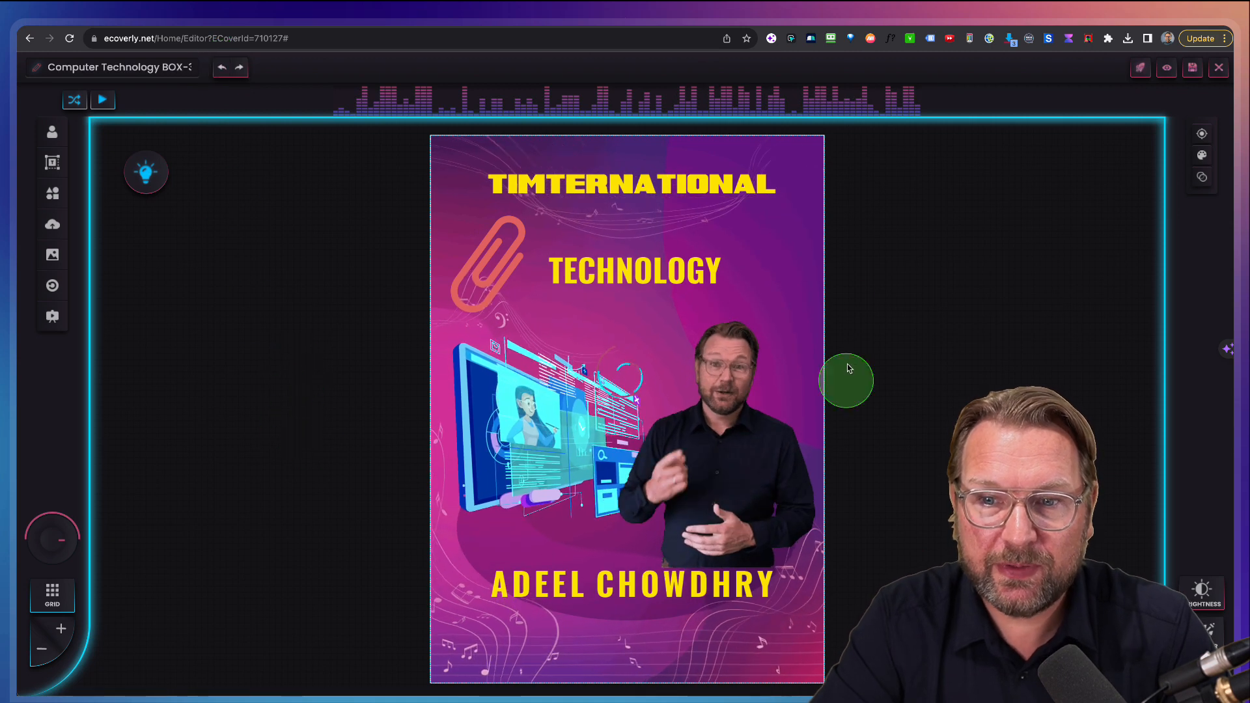
- Save the cover design
{"action": "left_click", "coordinate": [724, 496]}
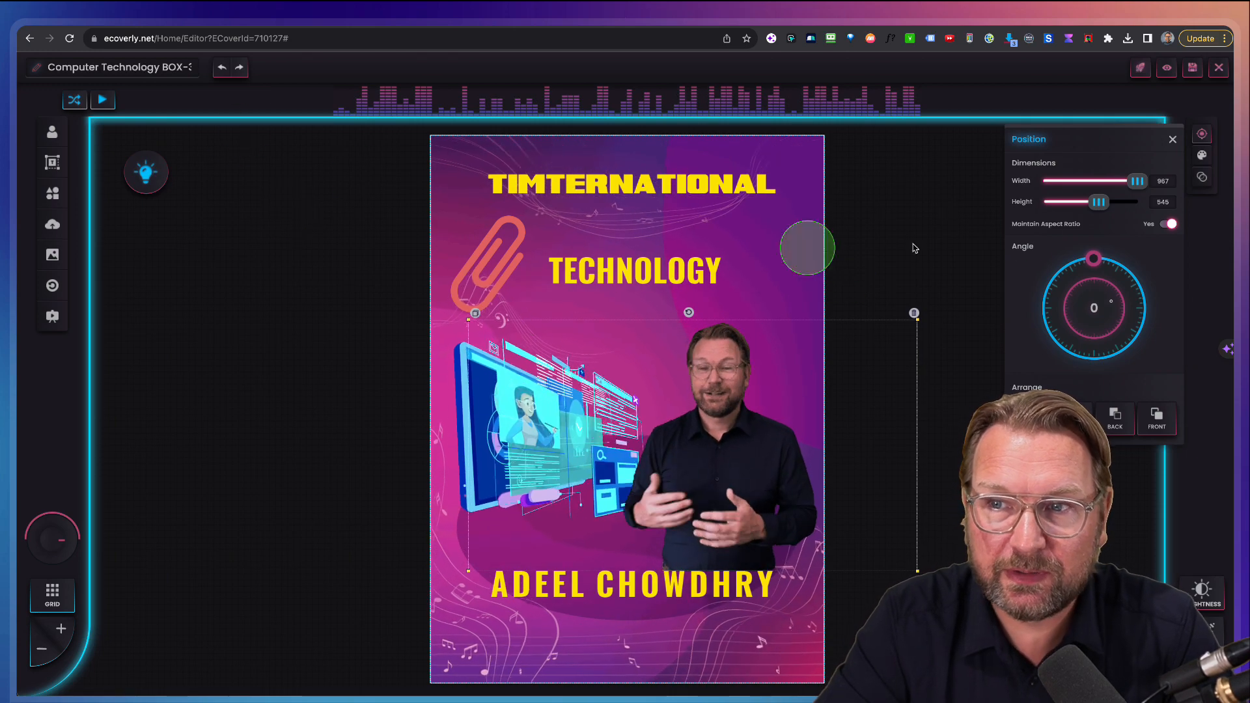
{"action": "left_click", "coordinate": [1193, 70]}
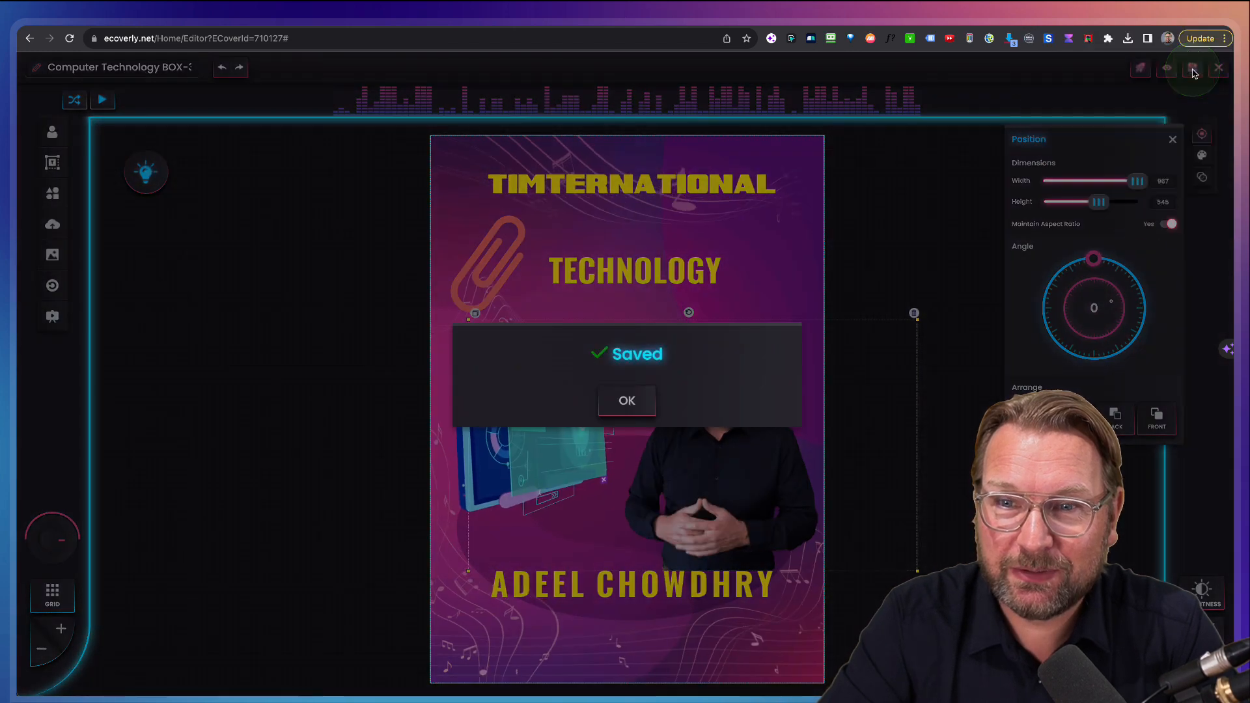
{"action": "left_click", "coordinate": [625, 404]}
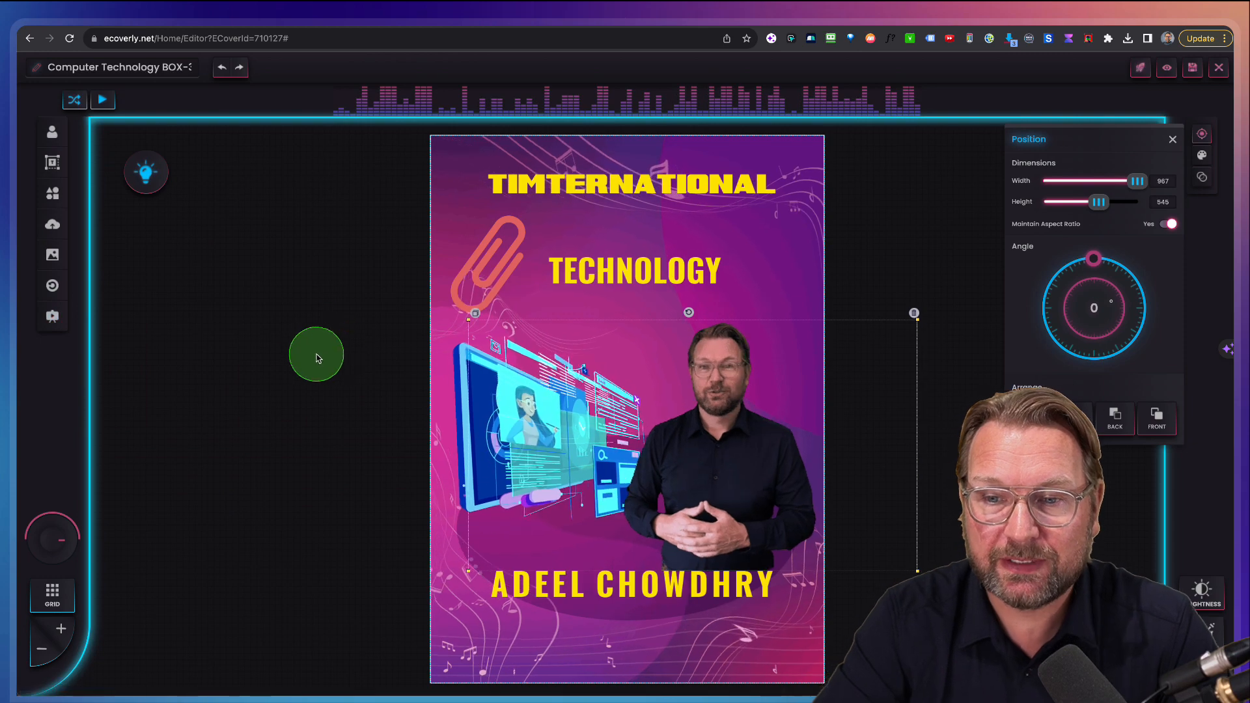
- Replace the author name near the cover's foot with the new author's full name and shift it slightly towards the centre
{"action": "left_click", "coordinate": [581, 575]}
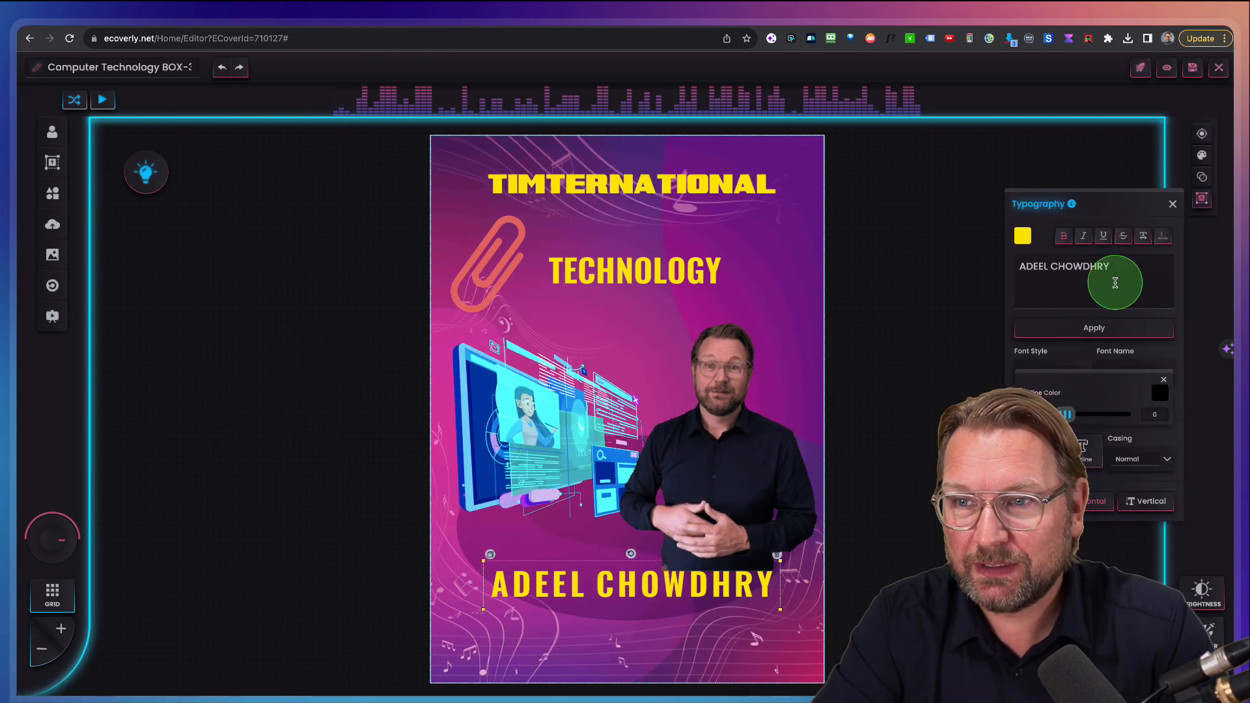
{"action": "left_click_drag", "start_coordinate": [1116, 268], "coordinate": [958, 266]}
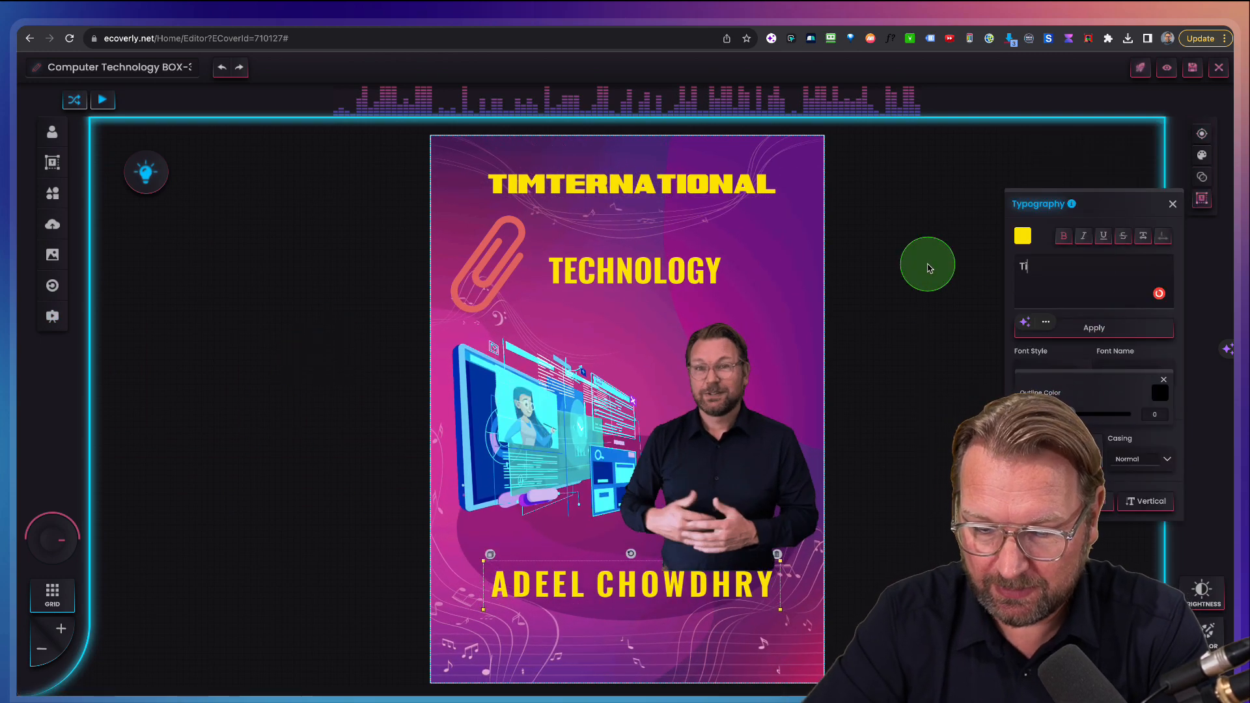
{"action": "left_click", "coordinate": [1076, 330]}
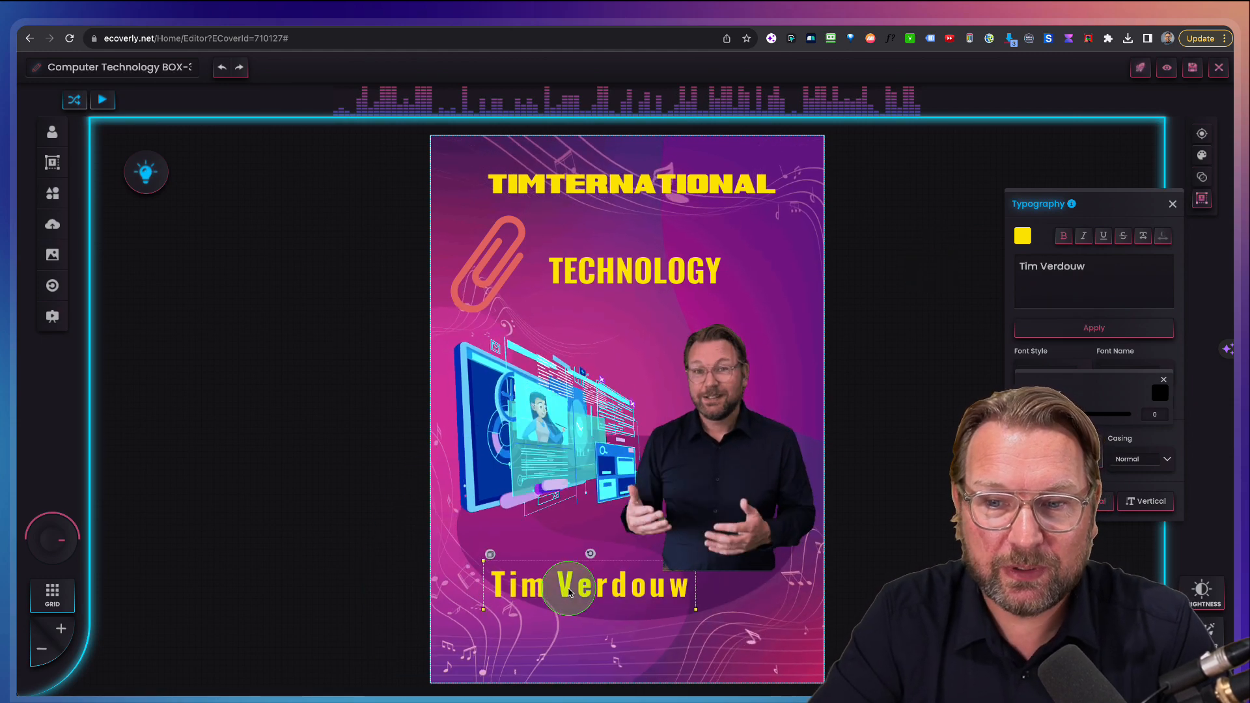
{"action": "left_click", "coordinate": [617, 591]}
{"action": "left_click_drag", "start_coordinate": [616, 591], "coordinate": [635, 597]}
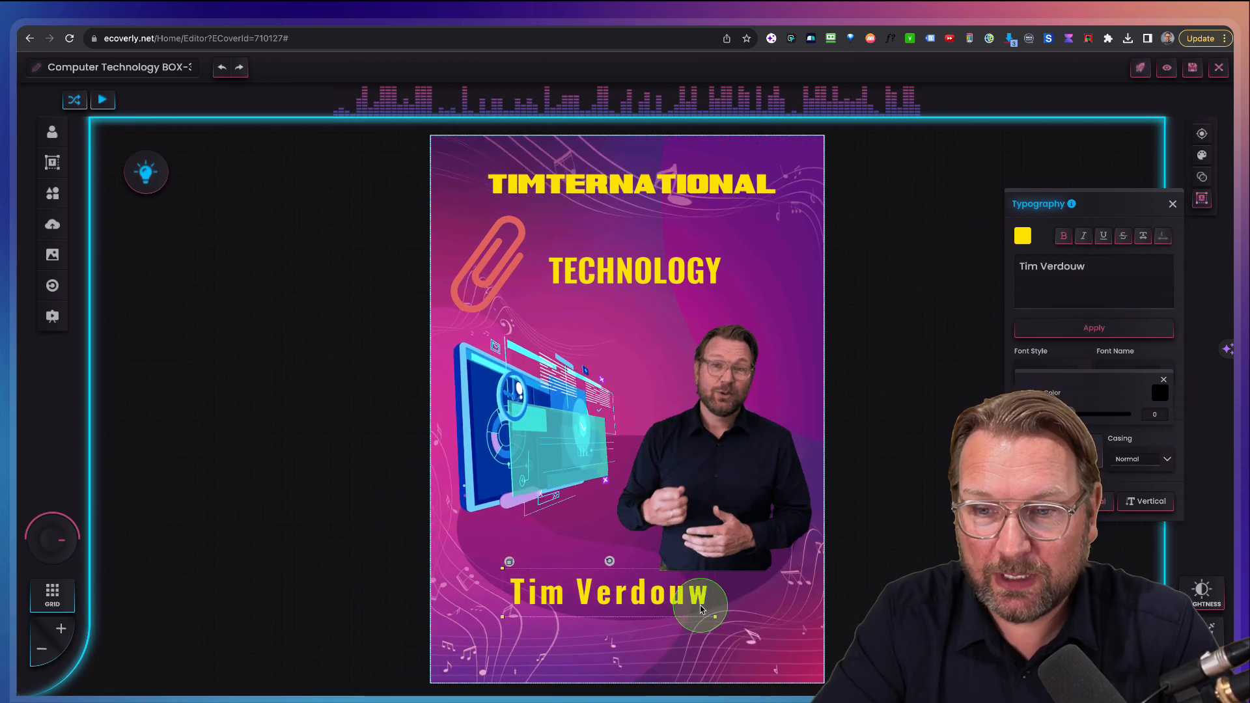
- Rewrite the author name near the cover's foot in capital letters and shift the text slightly towards the centre and upwards
{"action": "left_click", "coordinate": [1107, 265]}
{"action": "key", "text": "super+a"}
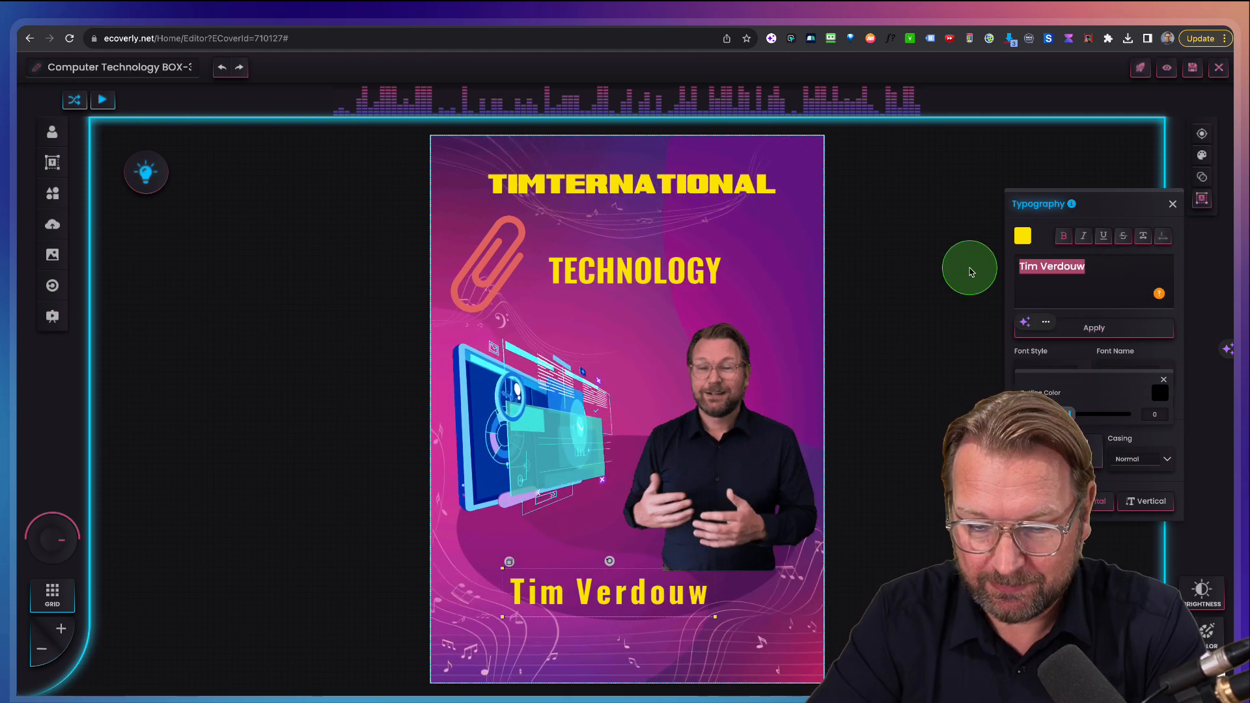
{"action": "type", "text": "TIM VERDOUW"}
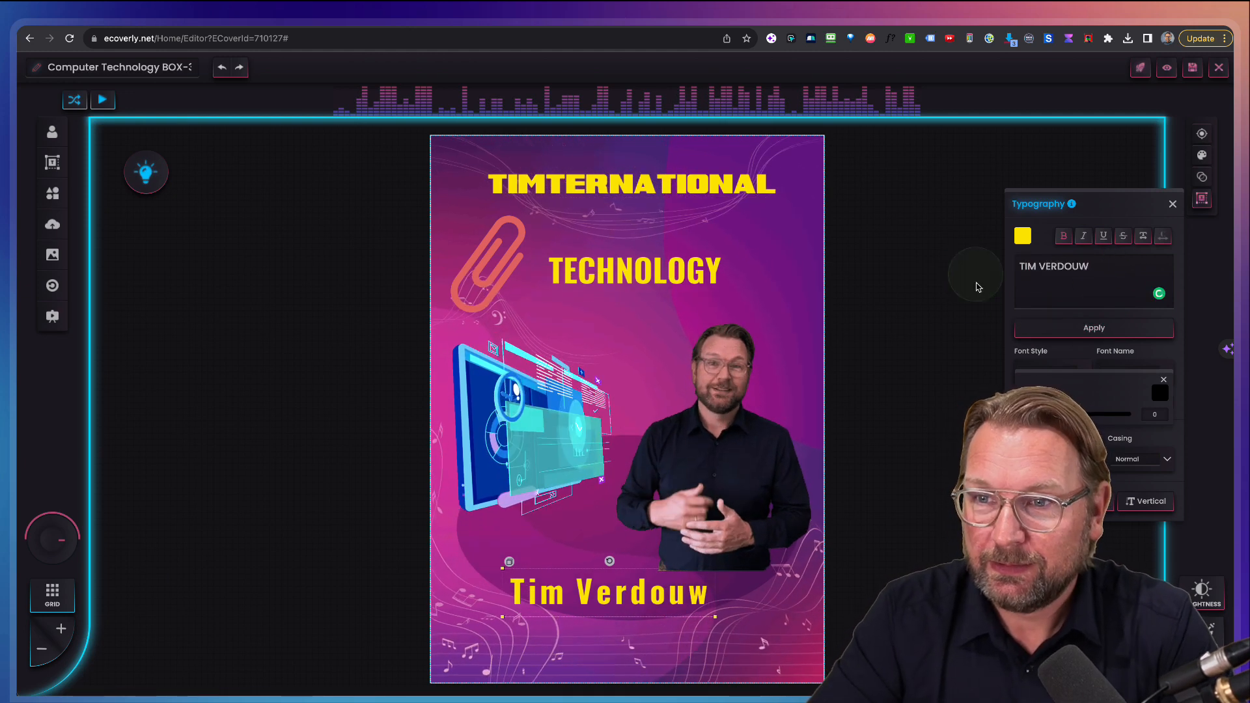
{"action": "left_click", "coordinate": [1088, 331]}
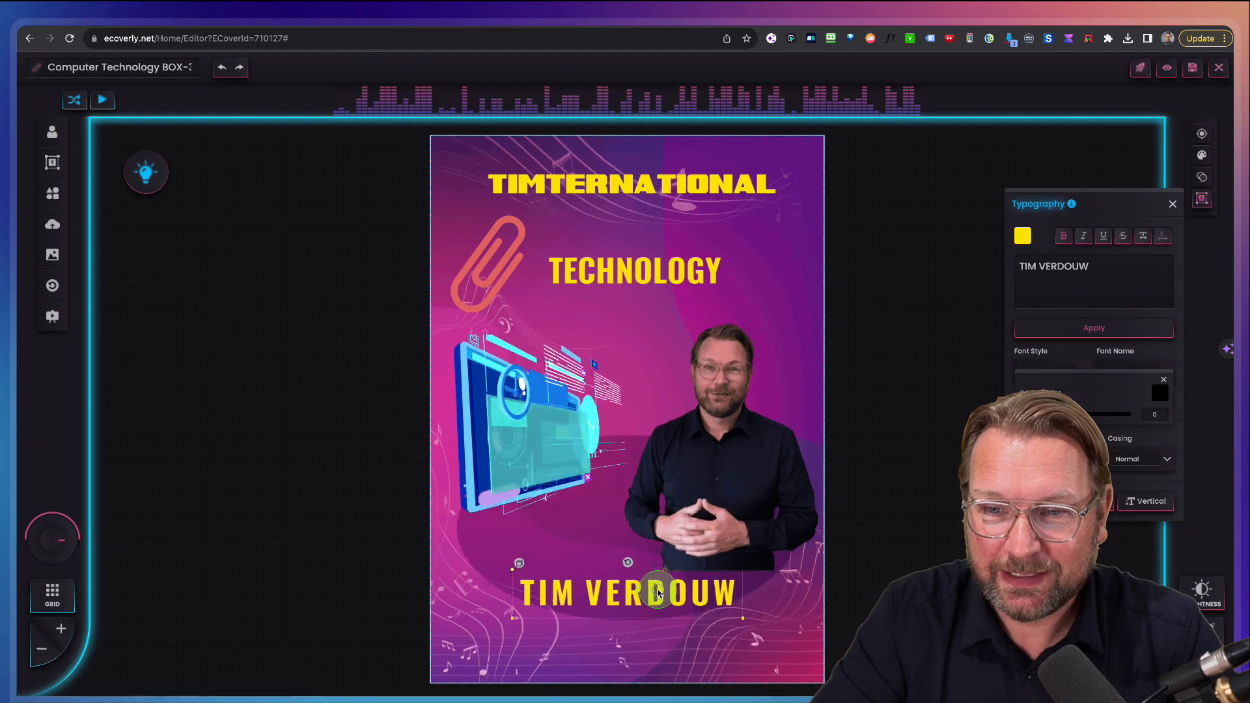
{"action": "left_click_drag", "start_coordinate": [670, 585], "coordinate": [669, 583]}
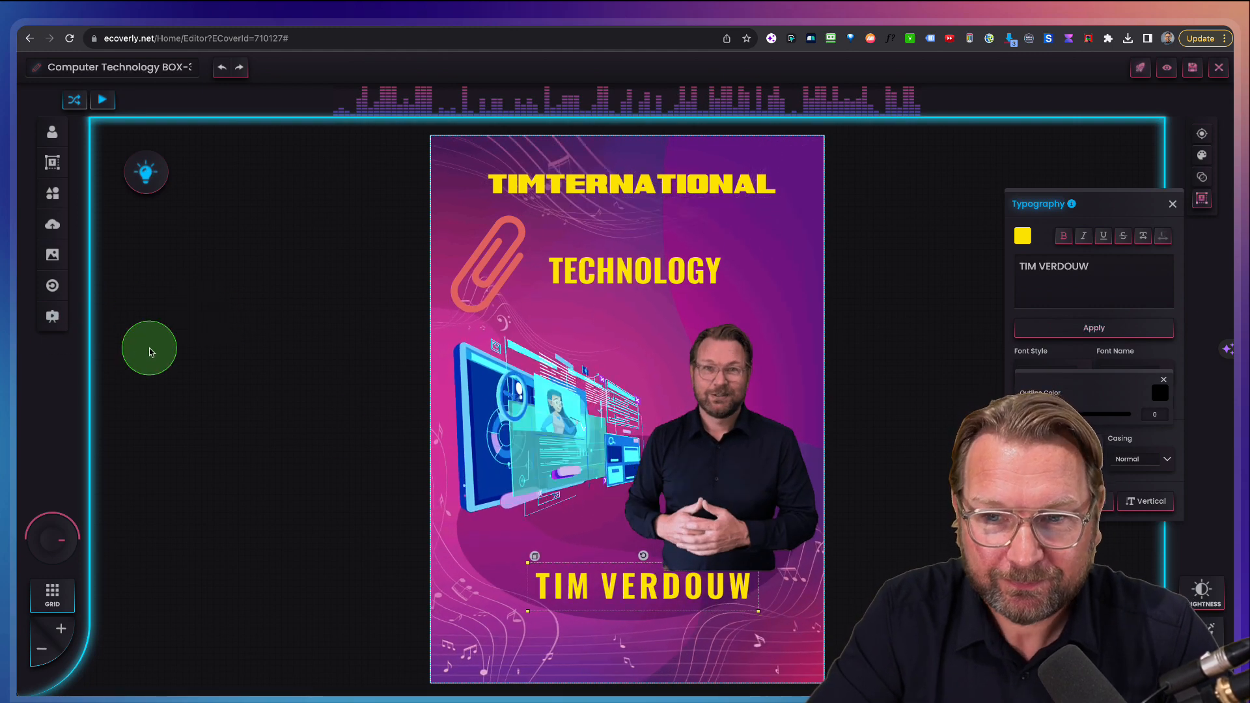
- Try out the large and small grid overlays on the cover, switch the grid colour to Light, and remove the grid
{"action": "left_click", "coordinate": [63, 597]}
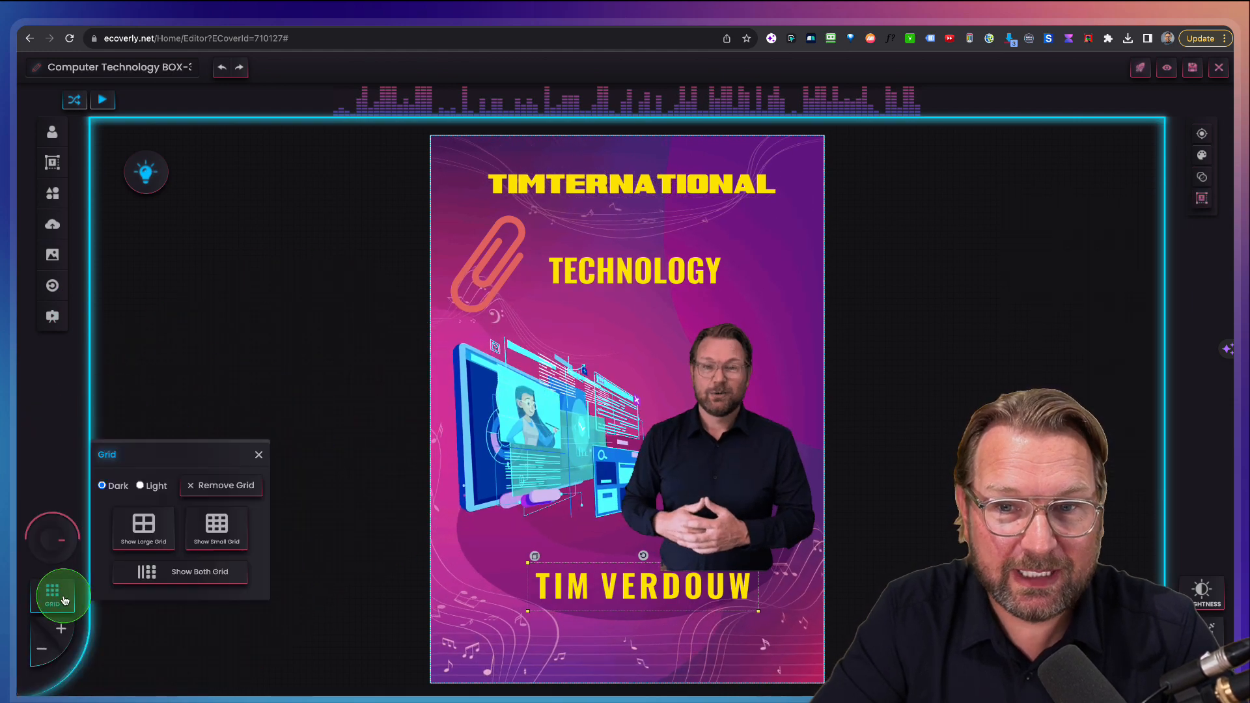
{"action": "left_click", "coordinate": [137, 524]}
{"action": "left_click", "coordinate": [672, 241]}
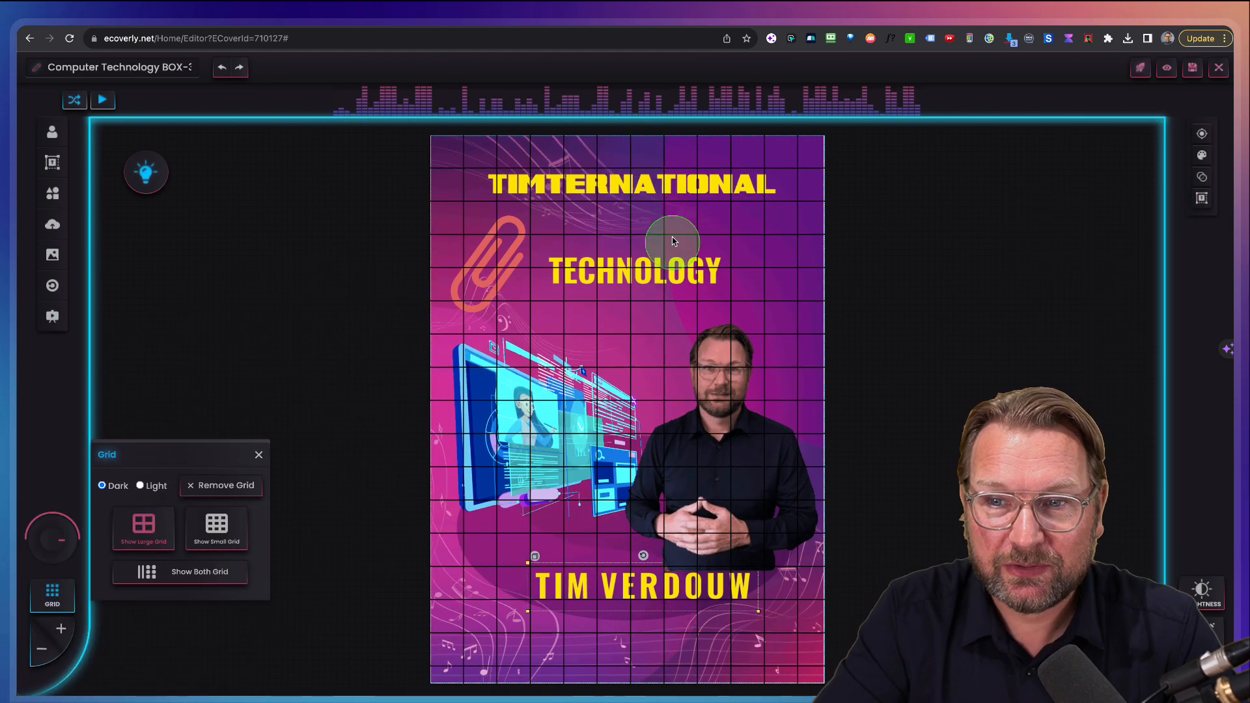
{"action": "left_click", "coordinate": [243, 526]}
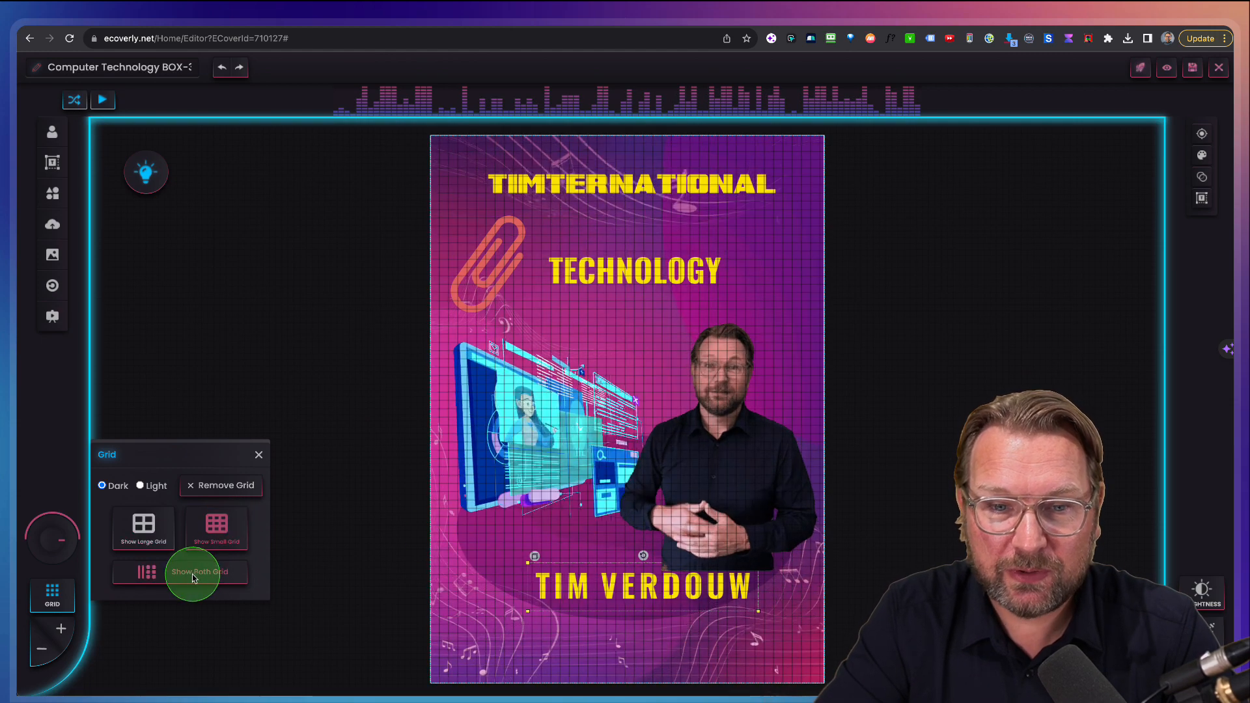
{"action": "left_click", "coordinate": [141, 486]}
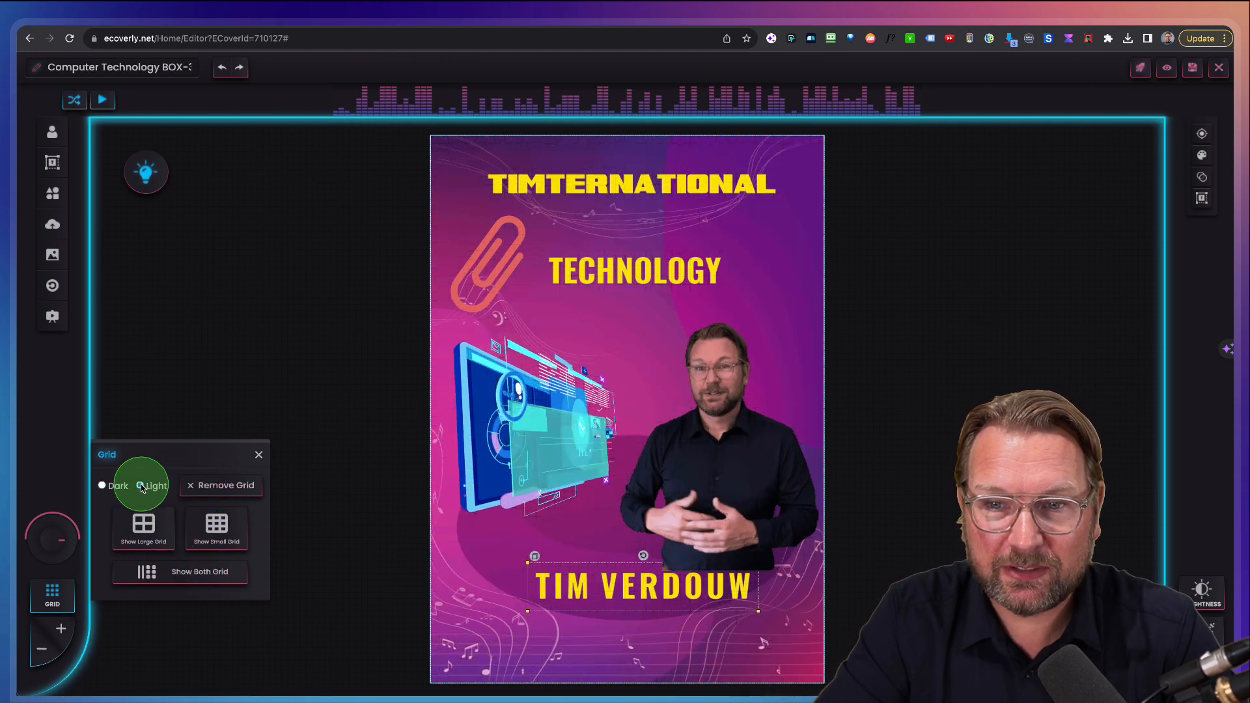
{"action": "left_click", "coordinate": [212, 492]}
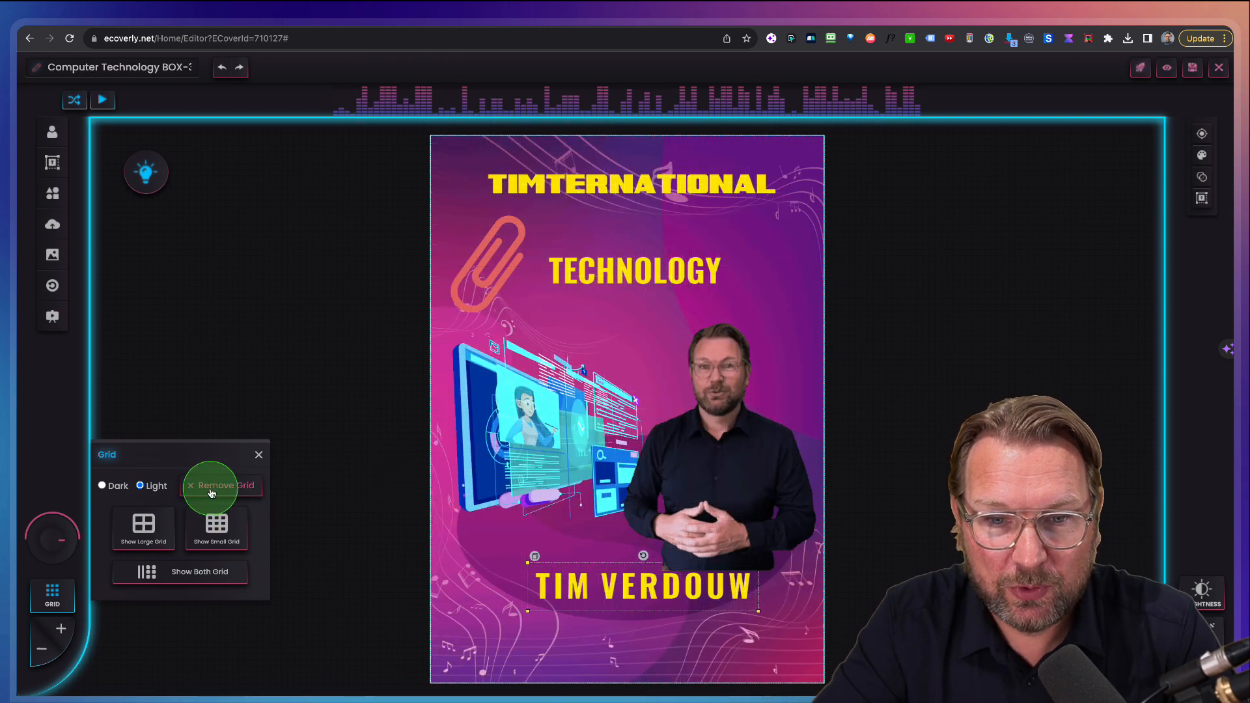
{"action": "left_click", "coordinate": [258, 456]}
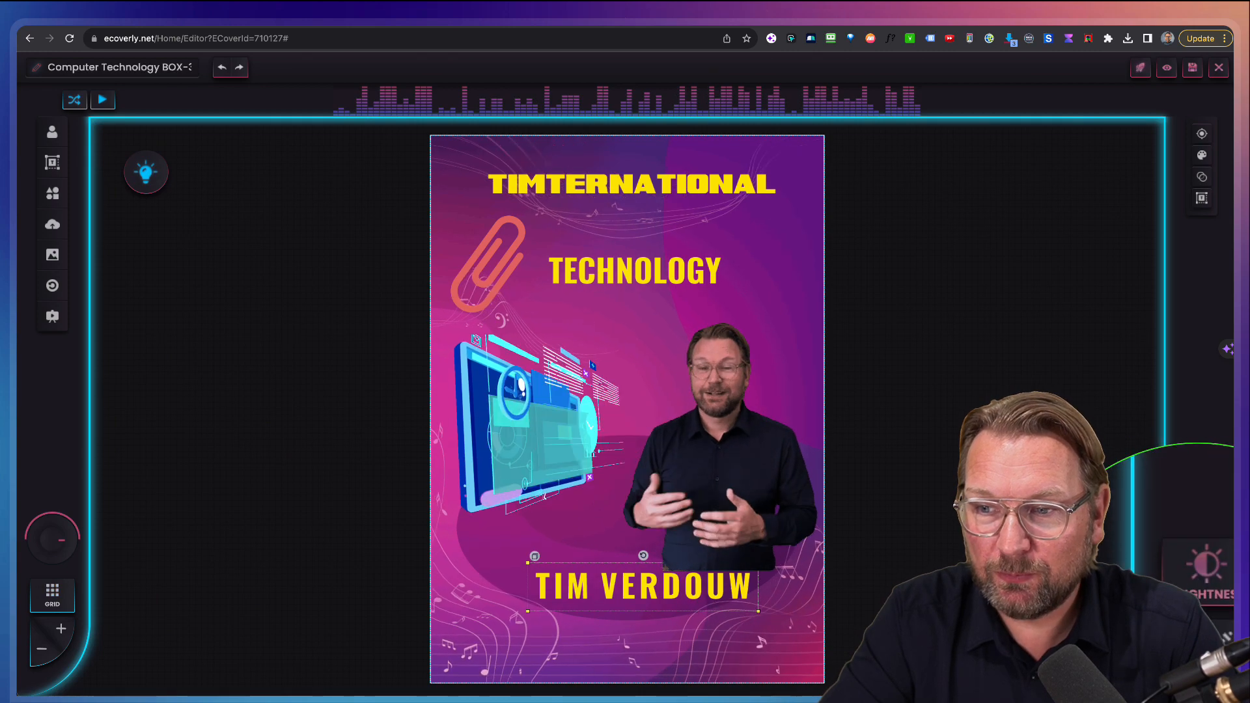
- Inspect the position and opacity settings of the presenter image, keeping its opacity at 100, and save the cover design
{"action": "left_click", "coordinate": [1201, 596]}
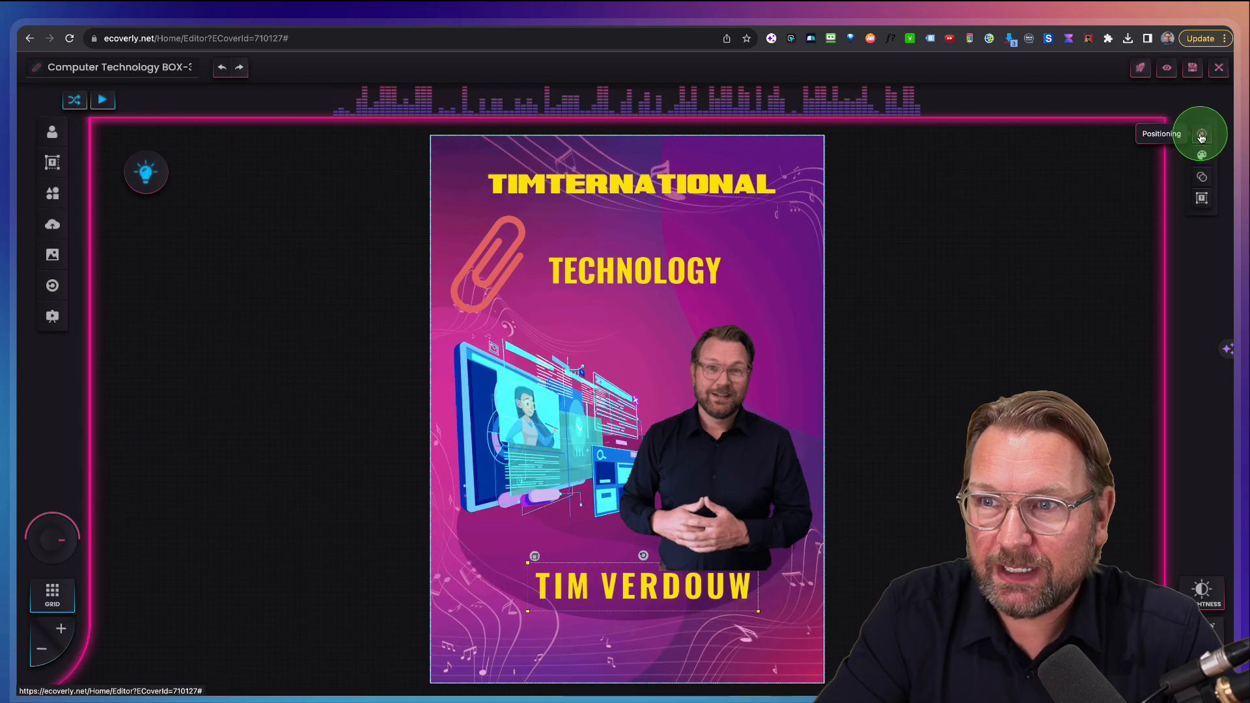
{"action": "left_click", "coordinate": [555, 445]}
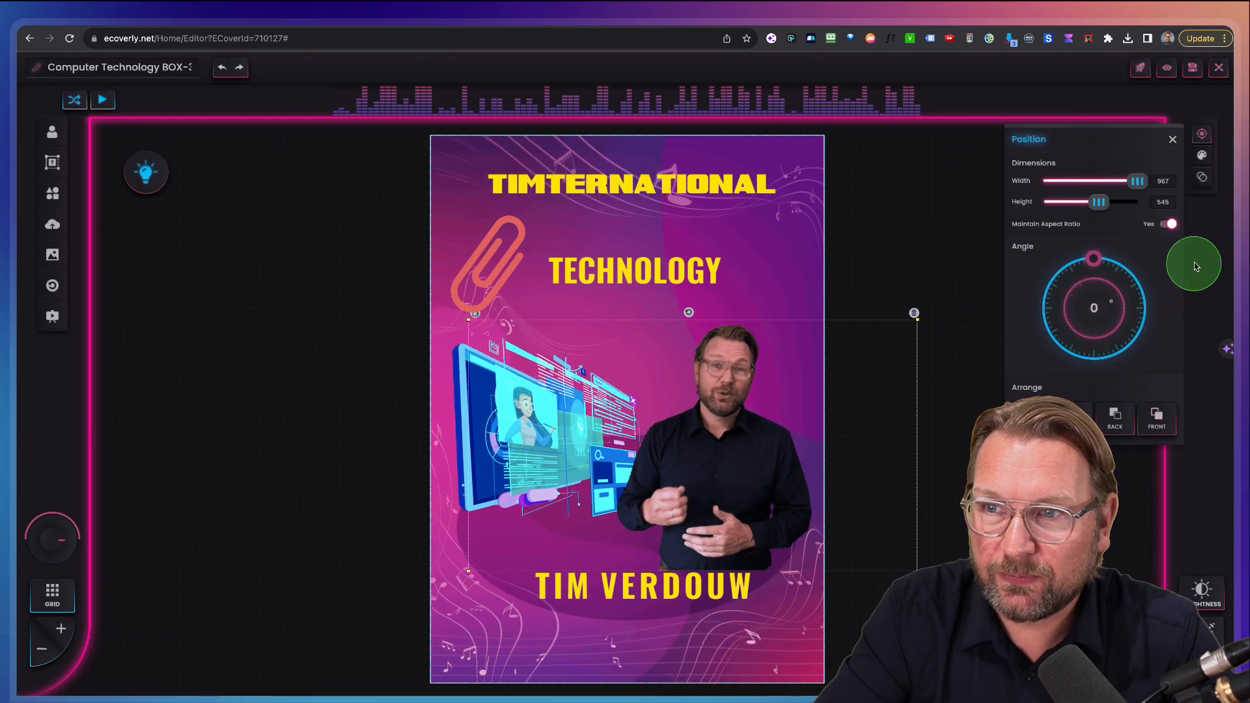
{"action": "left_click", "coordinate": [1202, 155]}
{"action": "left_click", "coordinate": [1202, 184]}
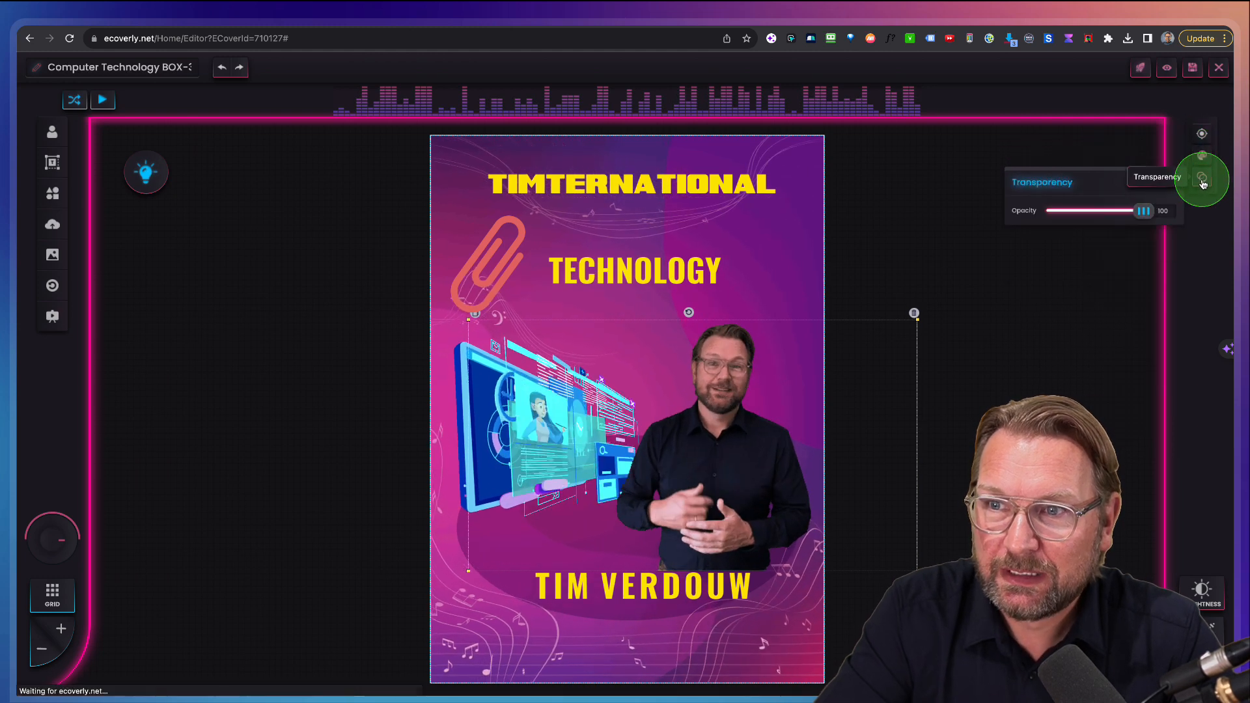
{"action": "mouse_move", "coordinate": [1138, 209]}
{"action": "left_mouse_down"}
{"action": "mouse_move", "coordinate": [1060, 214]}
{"action": "mouse_move", "coordinate": [1160, 213]}
{"action": "left_mouse_up"}
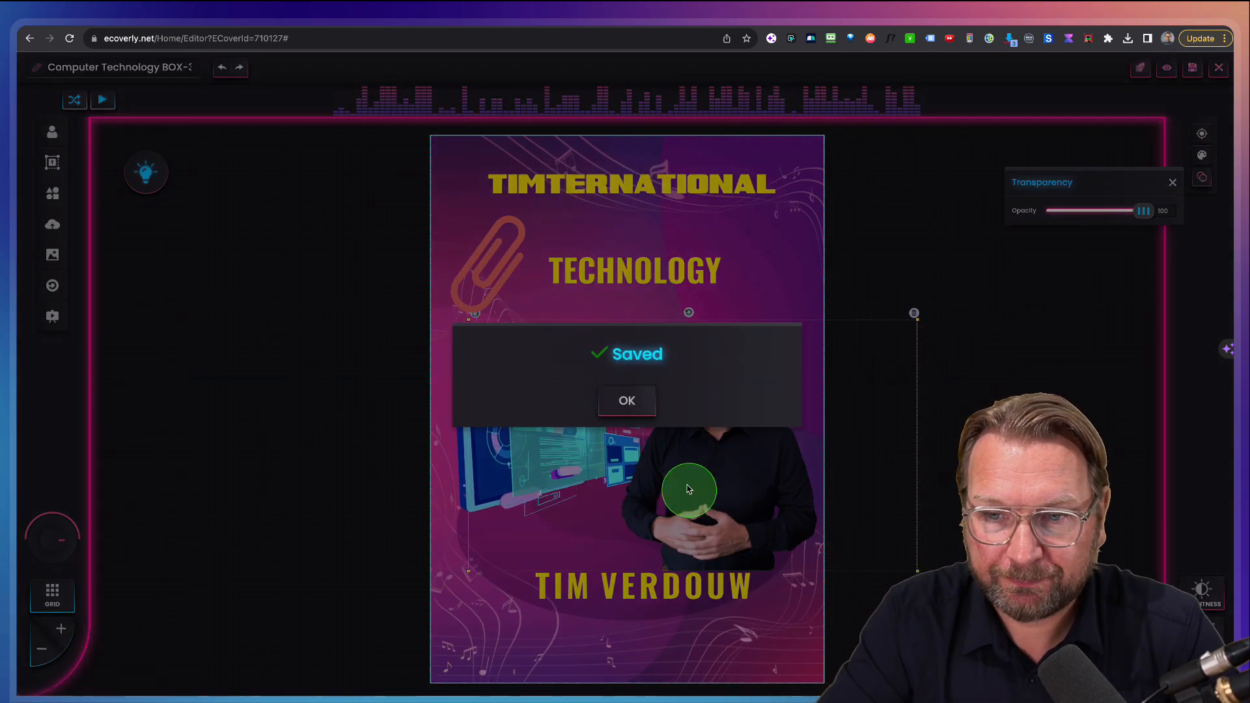
{"action": "left_click", "coordinate": [628, 399]}
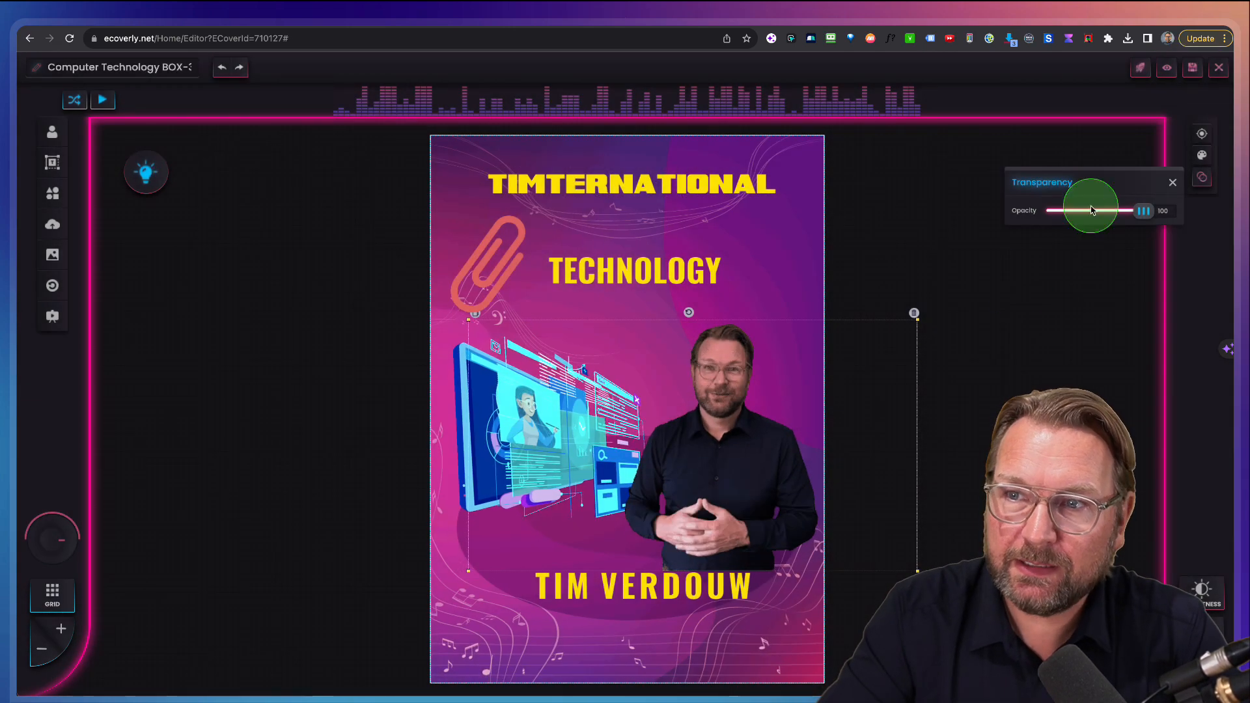
- Watermark the last generated cover with "Designed by" and the designer's first name in the first Multiple Text Dense style, and close the preview
{"action": "left_click", "coordinate": [1167, 69]}
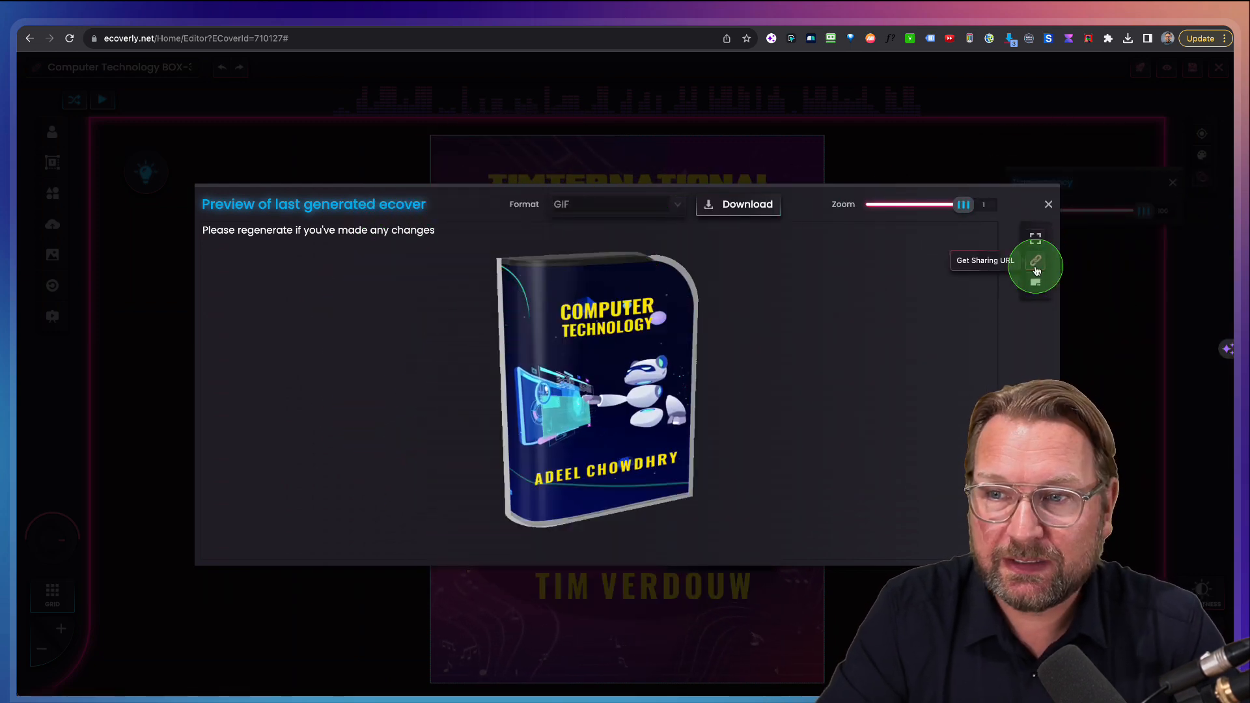
{"action": "left_click", "coordinate": [1036, 285]}
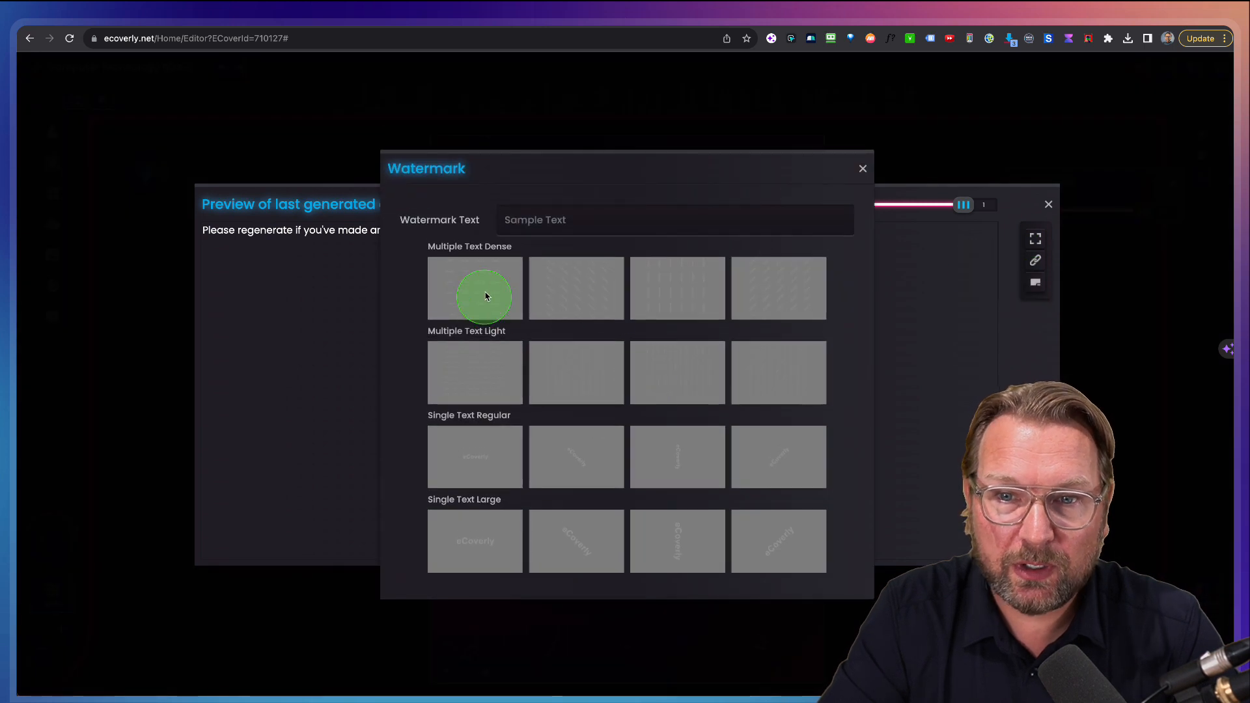
{"action": "left_click", "coordinate": [492, 221]}
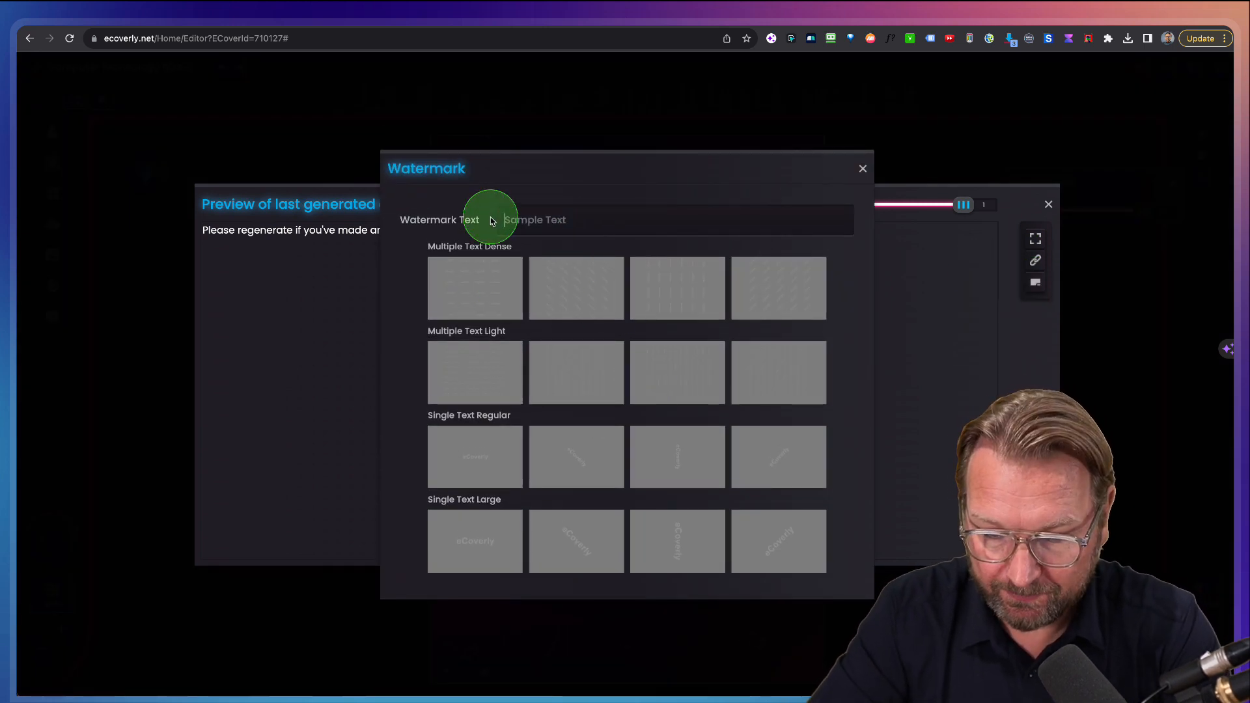
{"action": "type", "text": "Created"}
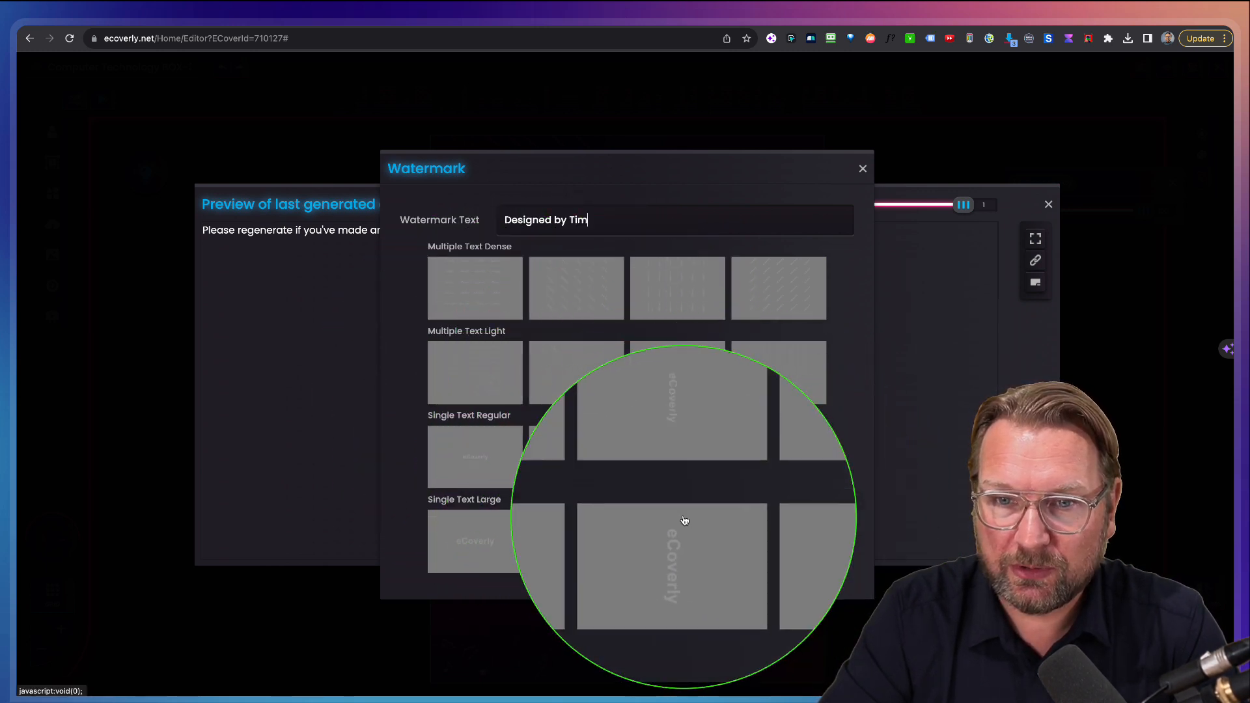
{"action": "left_click", "coordinate": [478, 291]}
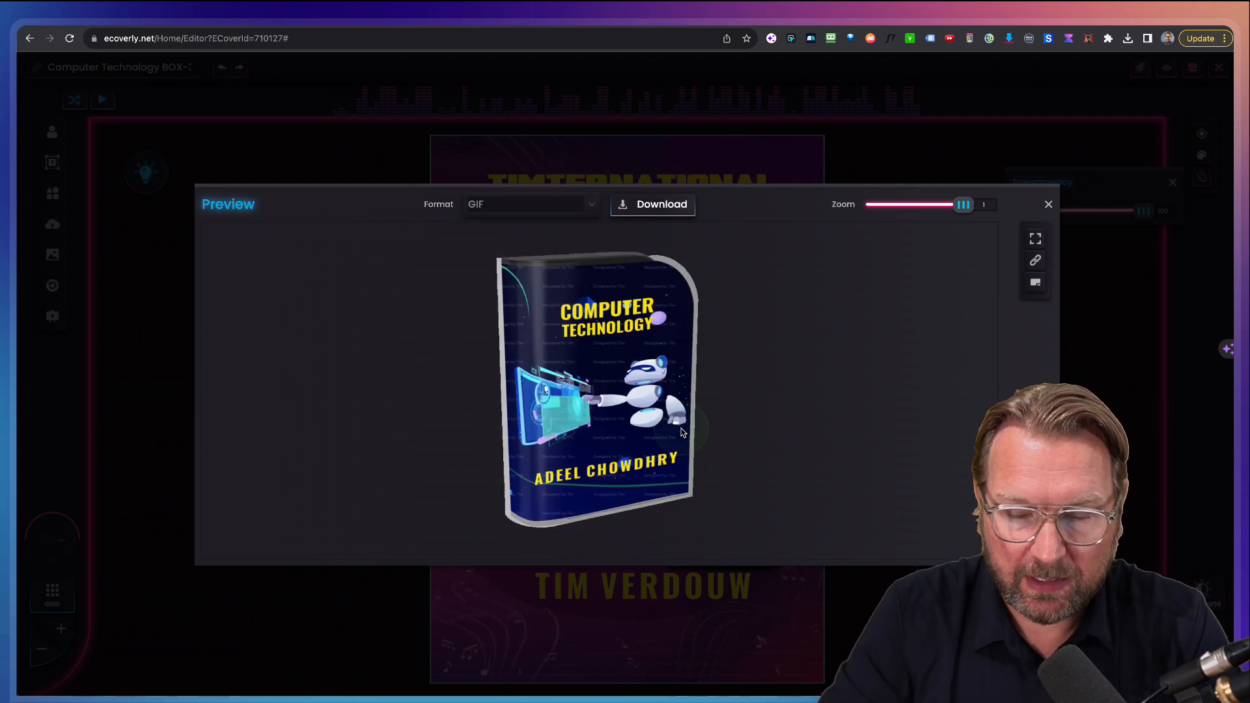
{"action": "key", "text": "ctrl+alt+m"}
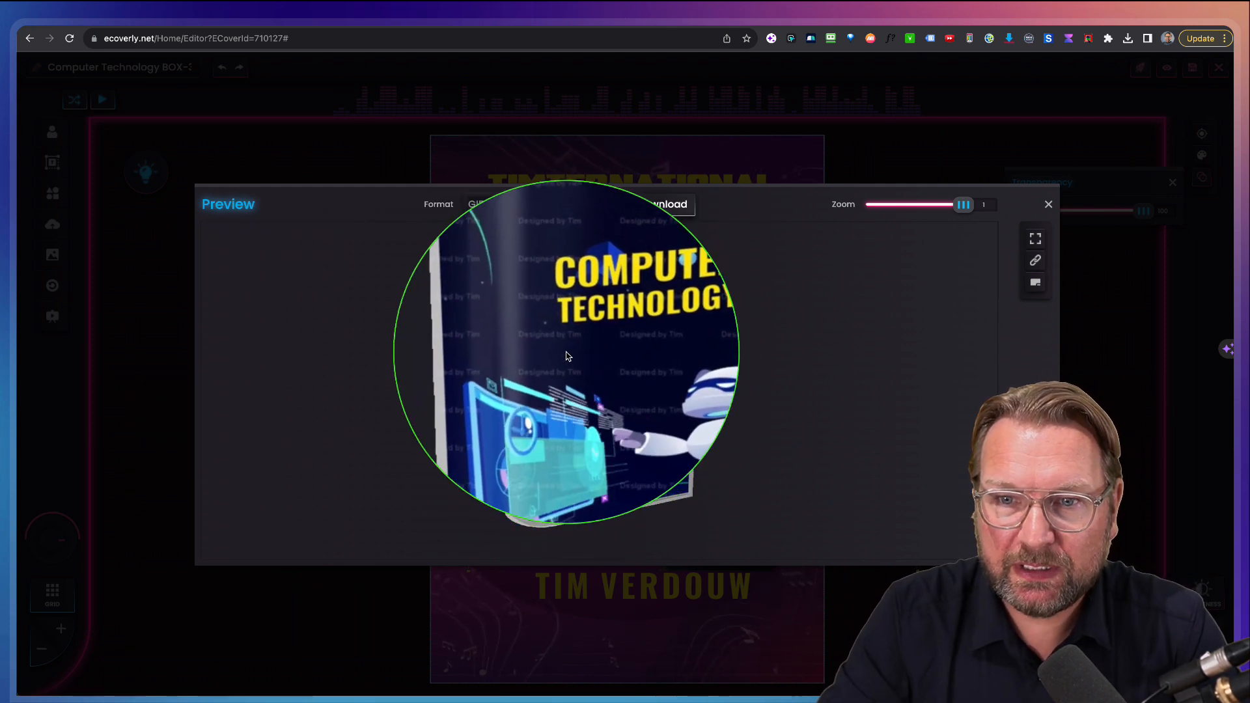
{"action": "key", "text": "ctrl+alt+m"}
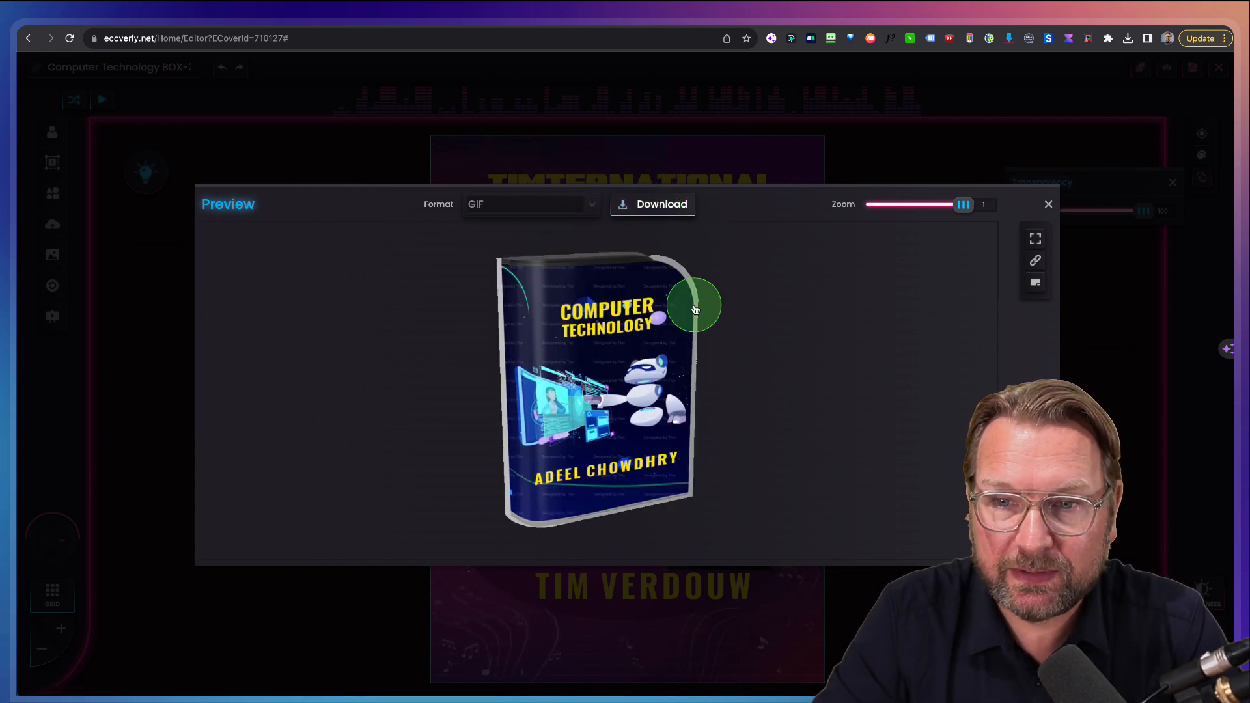
{"action": "left_click", "coordinate": [1047, 207]}
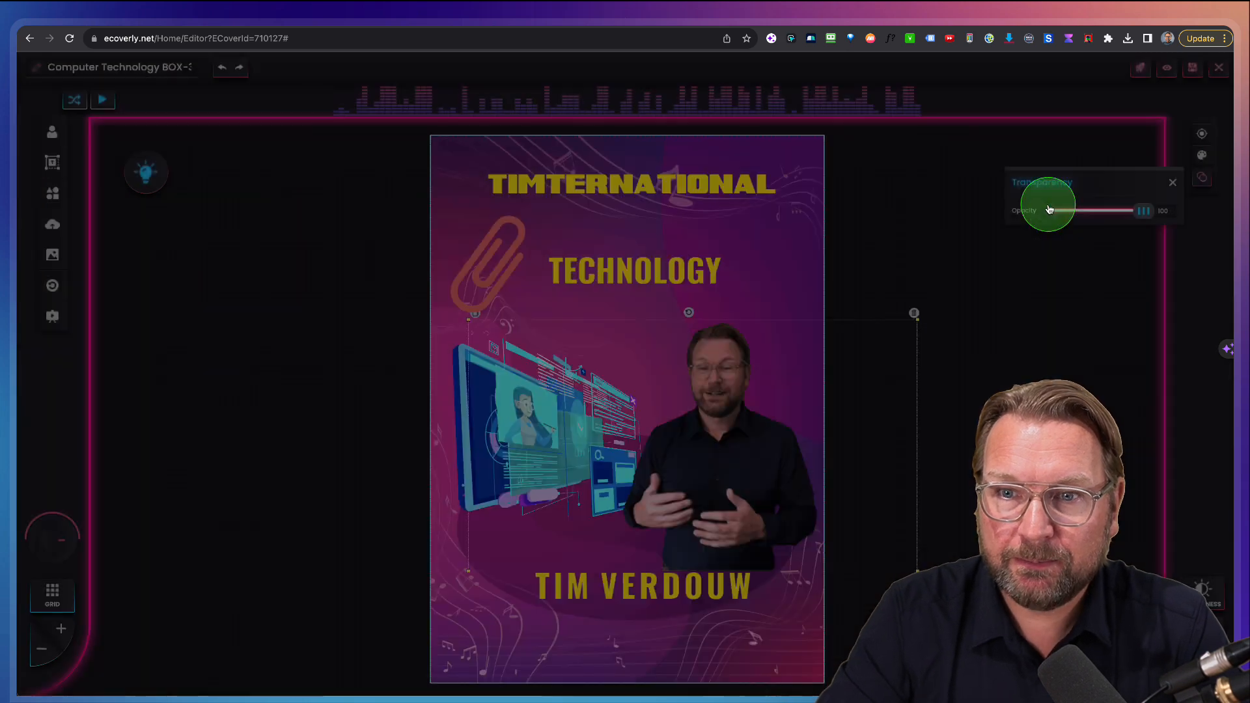
- Submit the completed cover design for rendering
{"action": "left_click", "coordinate": [1141, 72]}
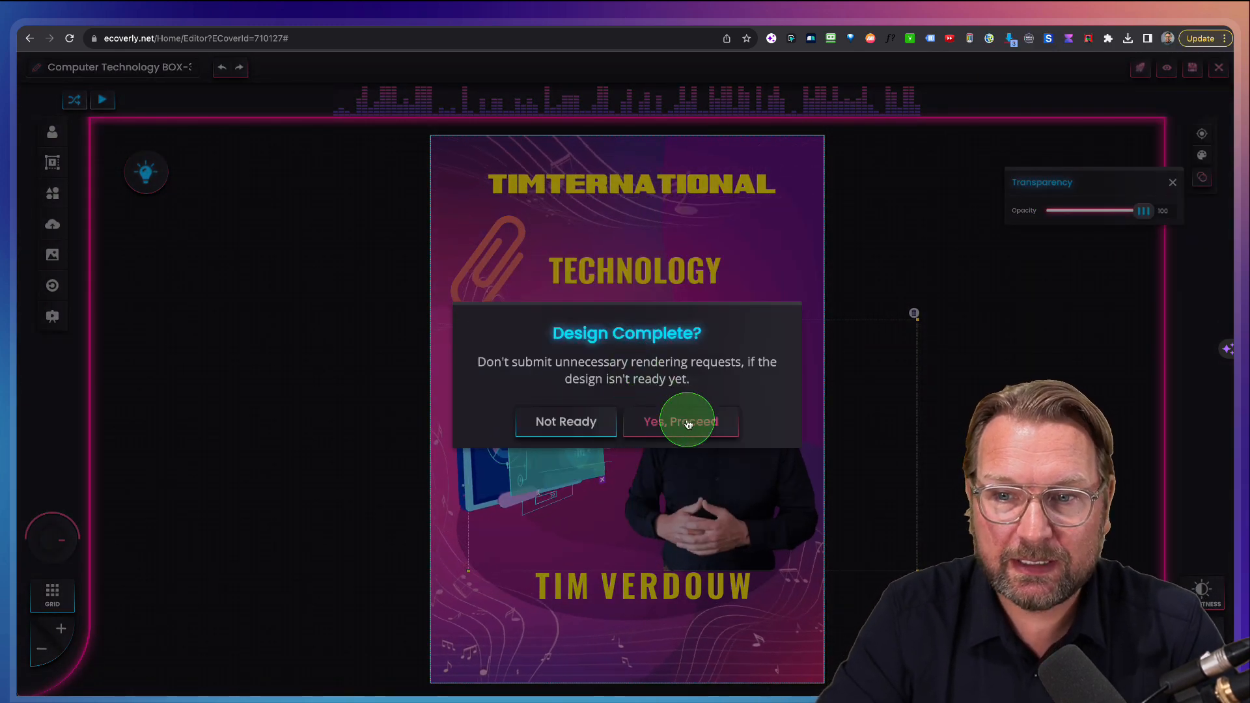
{"action": "left_click", "coordinate": [686, 423]}
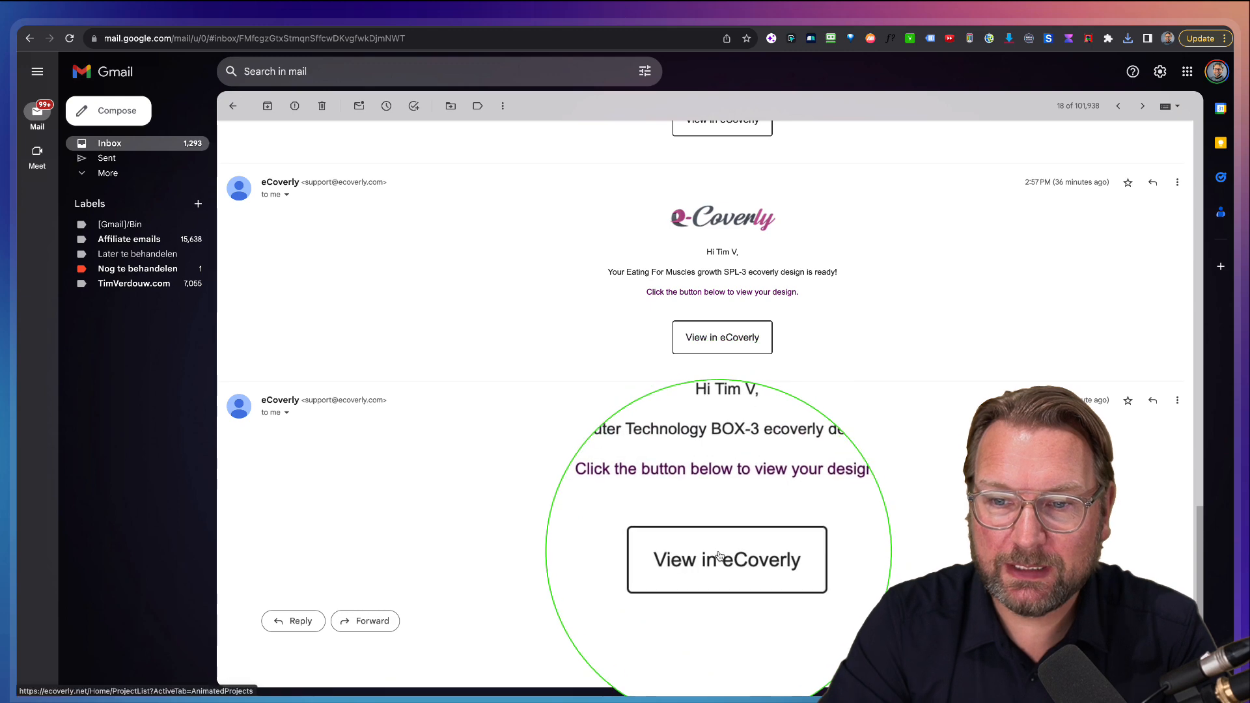
- Open the animated projects from eCoverly's design-ready email in Gmail and download the Computer Technology BOX-3 project
{"action": "left_click", "coordinate": [720, 555]}
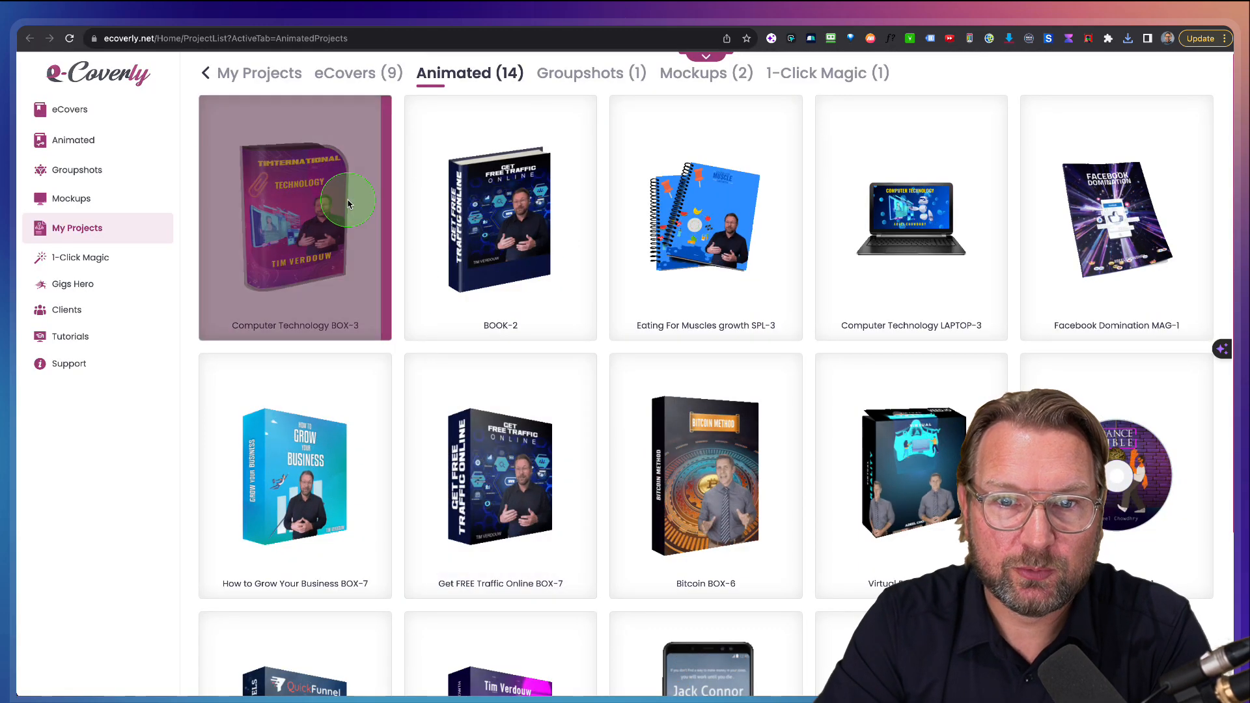
{"action": "mouse_move", "coordinate": [280, 455]}
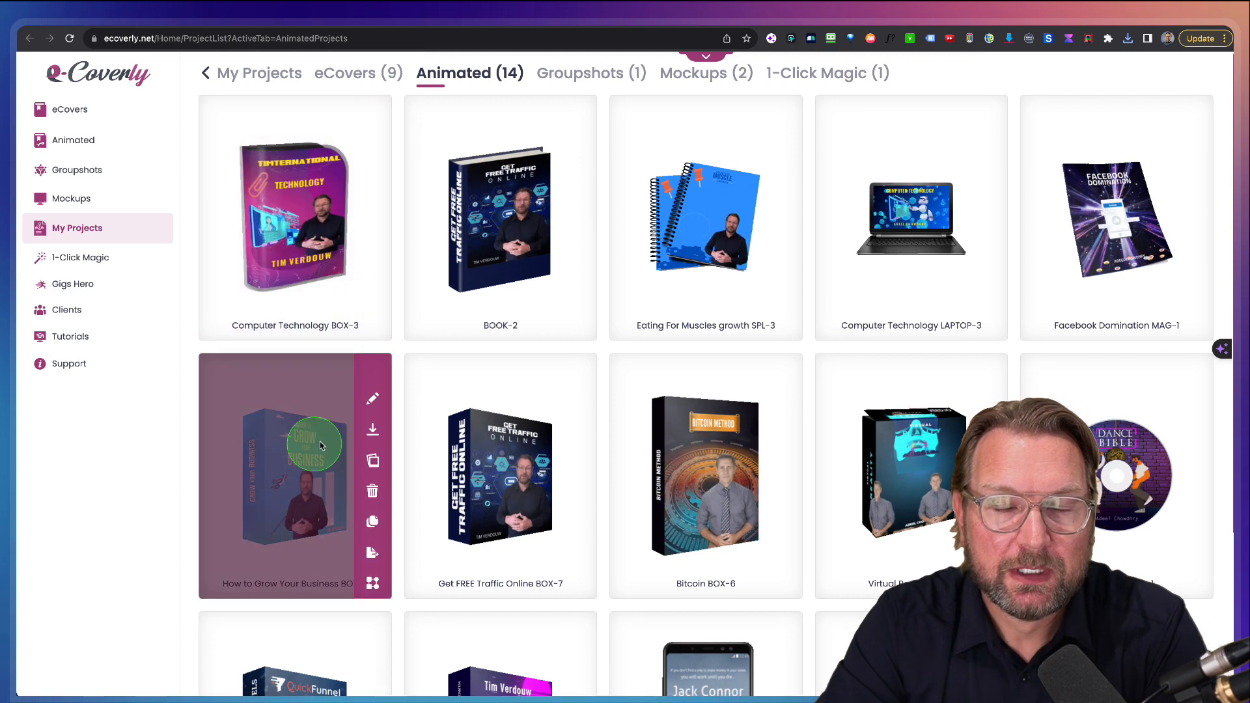
{"action": "mouse_move", "coordinate": [373, 171]}
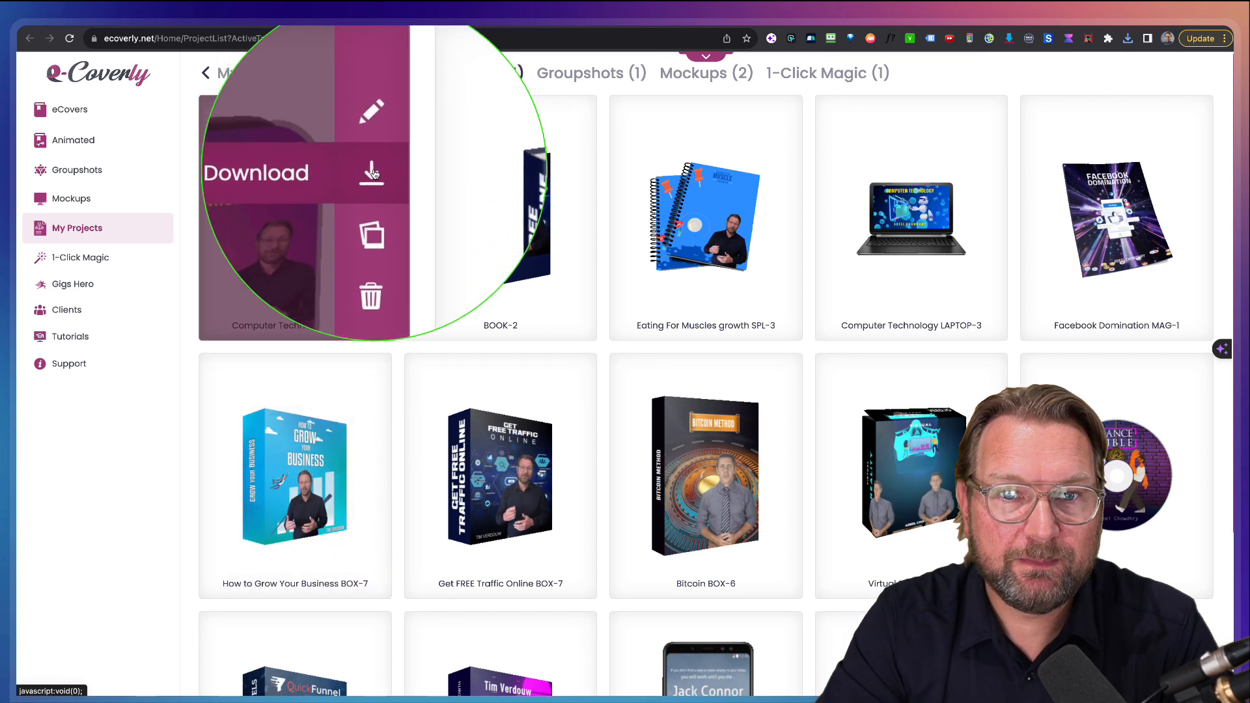
{"action": "left_click", "coordinate": [373, 174]}
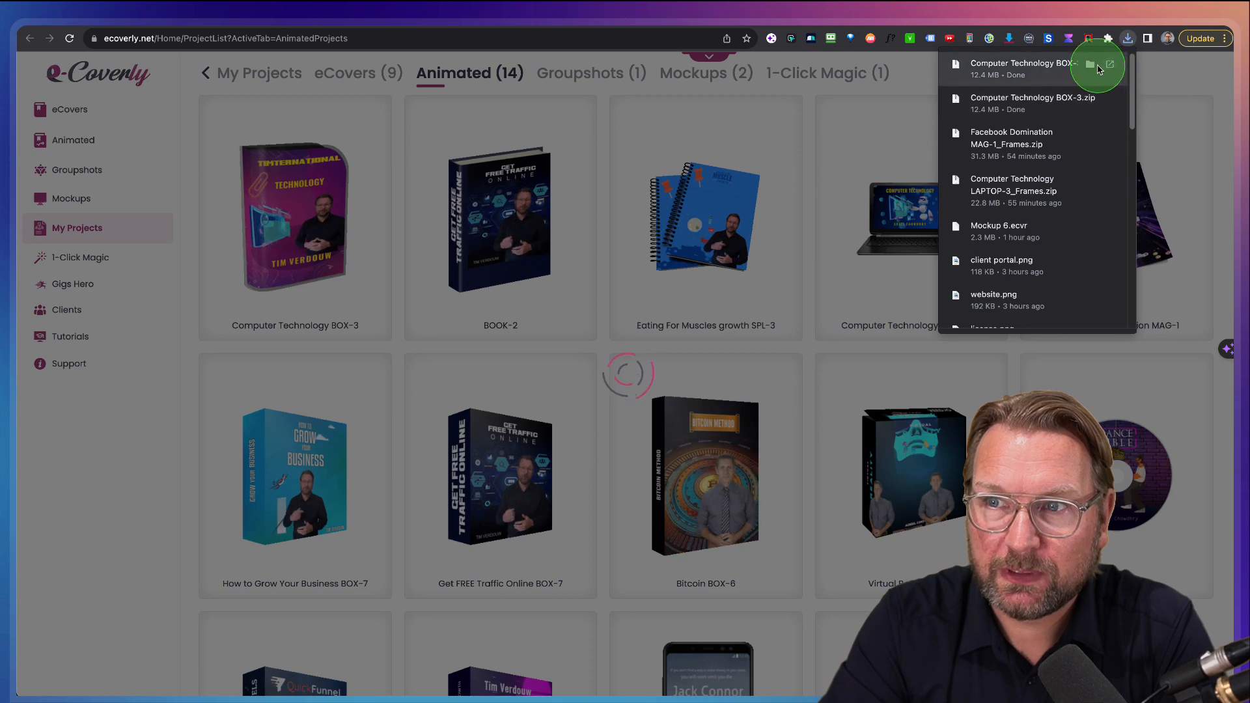
- Locate the downloaded Computer Technology BOX-3 (1).zip in Finder, extract it and open the extracted folder
{"action": "left_click", "coordinate": [1095, 63]}
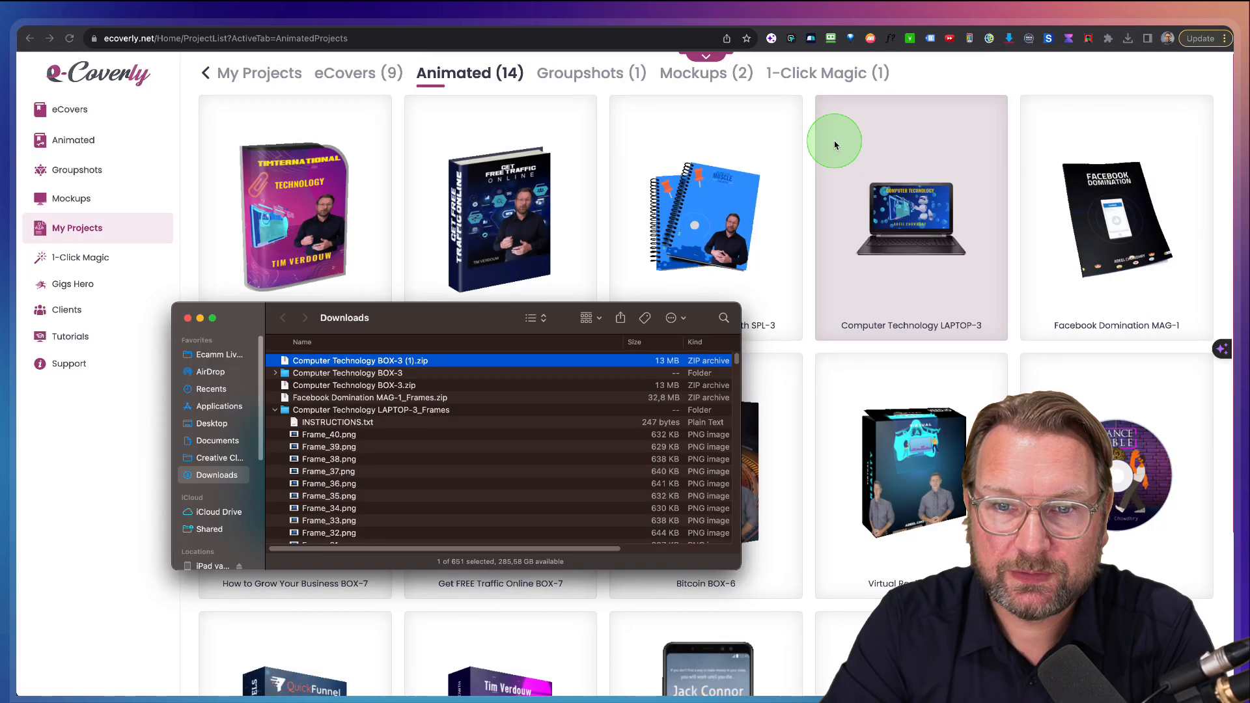
{"action": "double_click", "coordinate": [297, 361]}
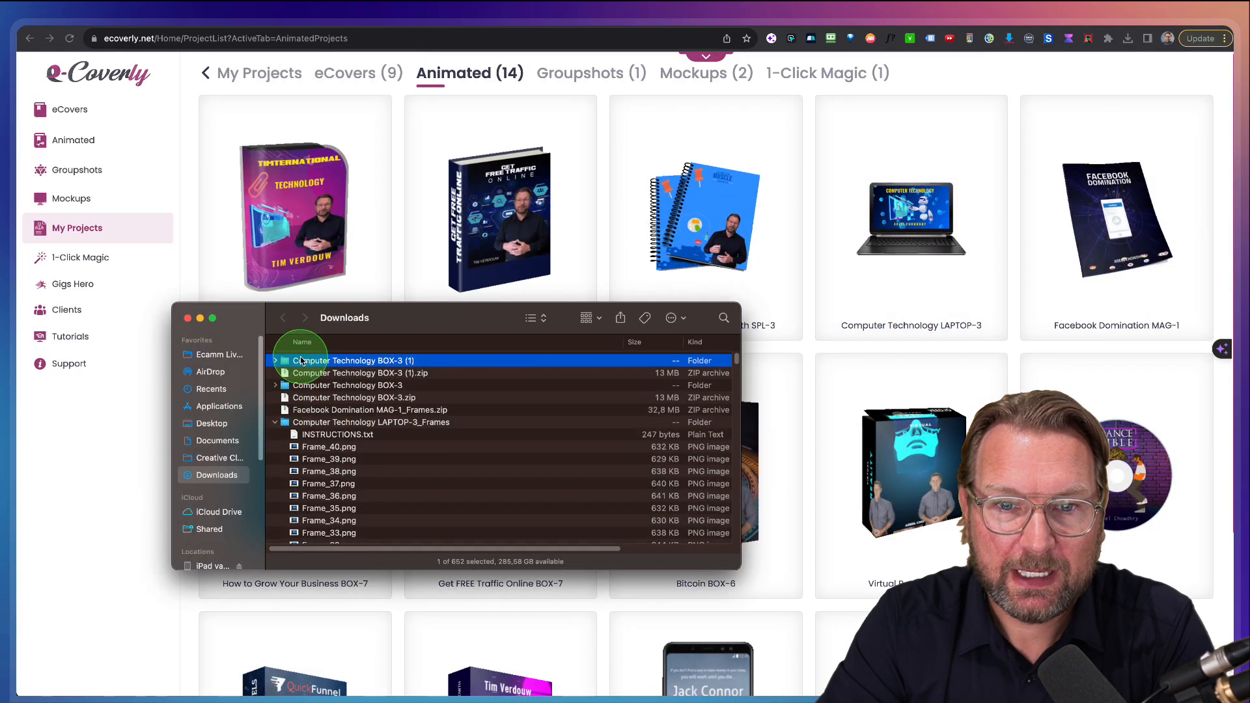
{"action": "double_click", "coordinate": [300, 360]}
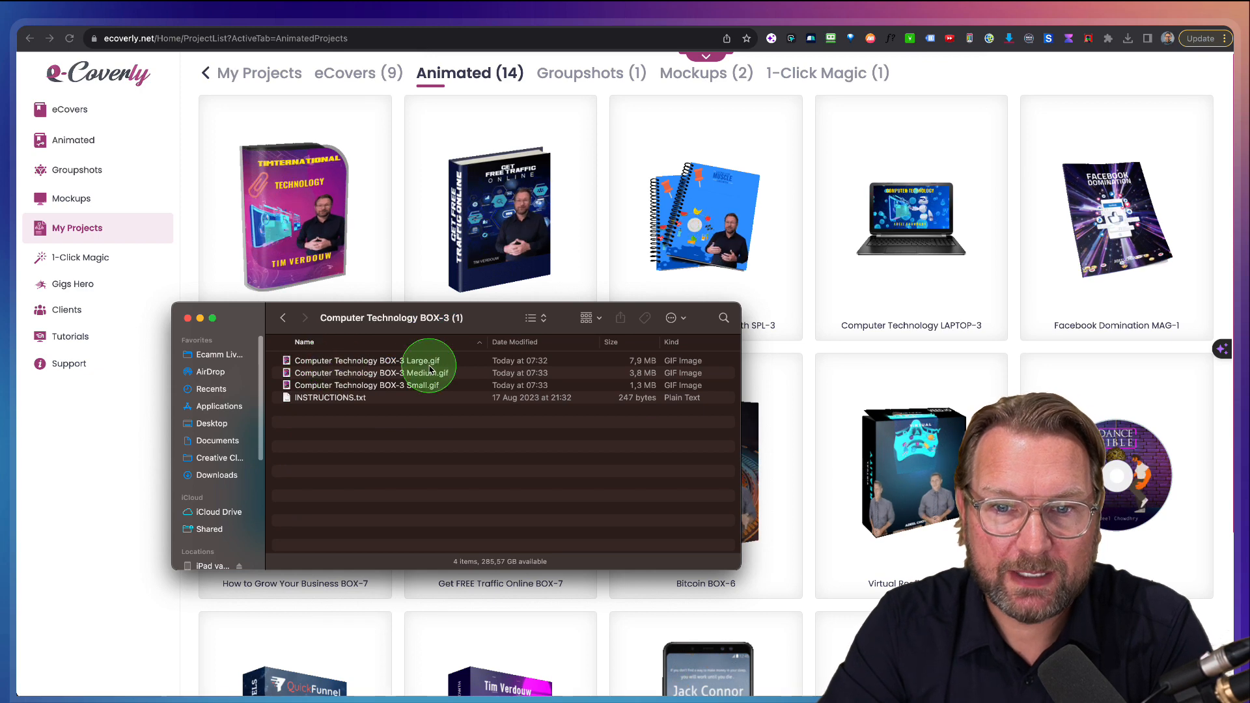
- Preview the rendered cover GIFs in the extracted folder, going from the Small file up to the Large one
{"action": "key", "text": "alt"}
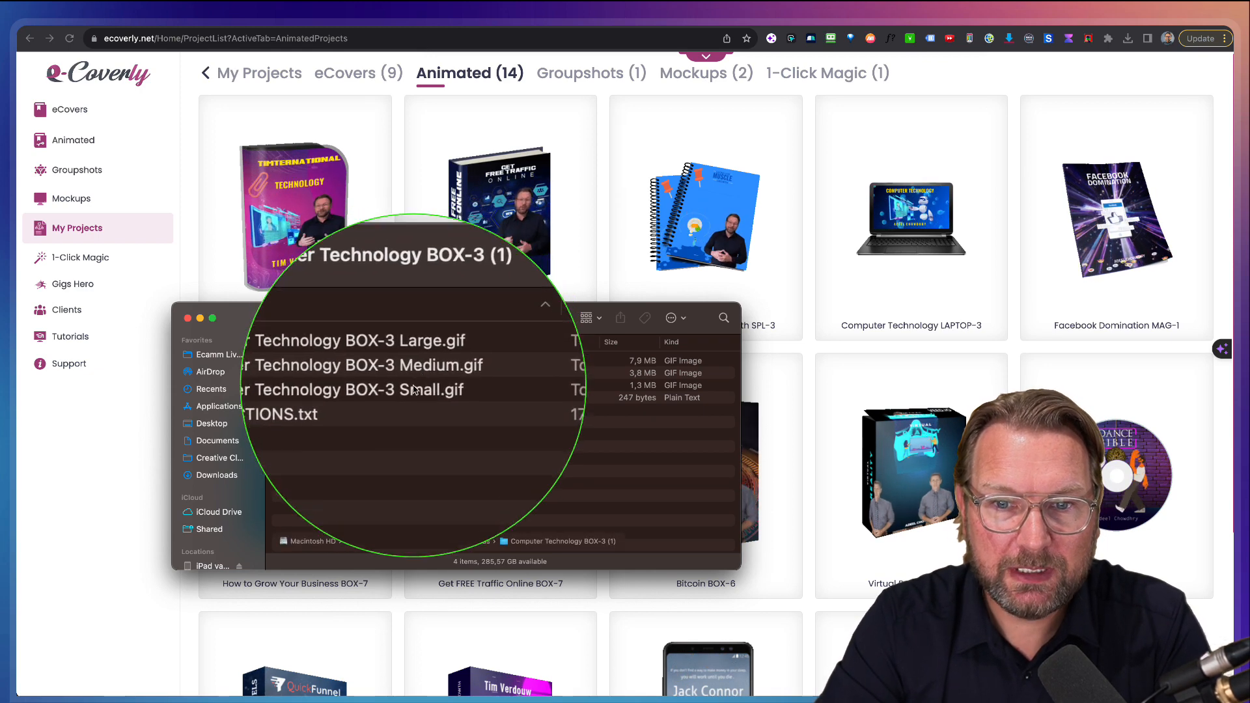
{"action": "left_click", "coordinate": [414, 387]}
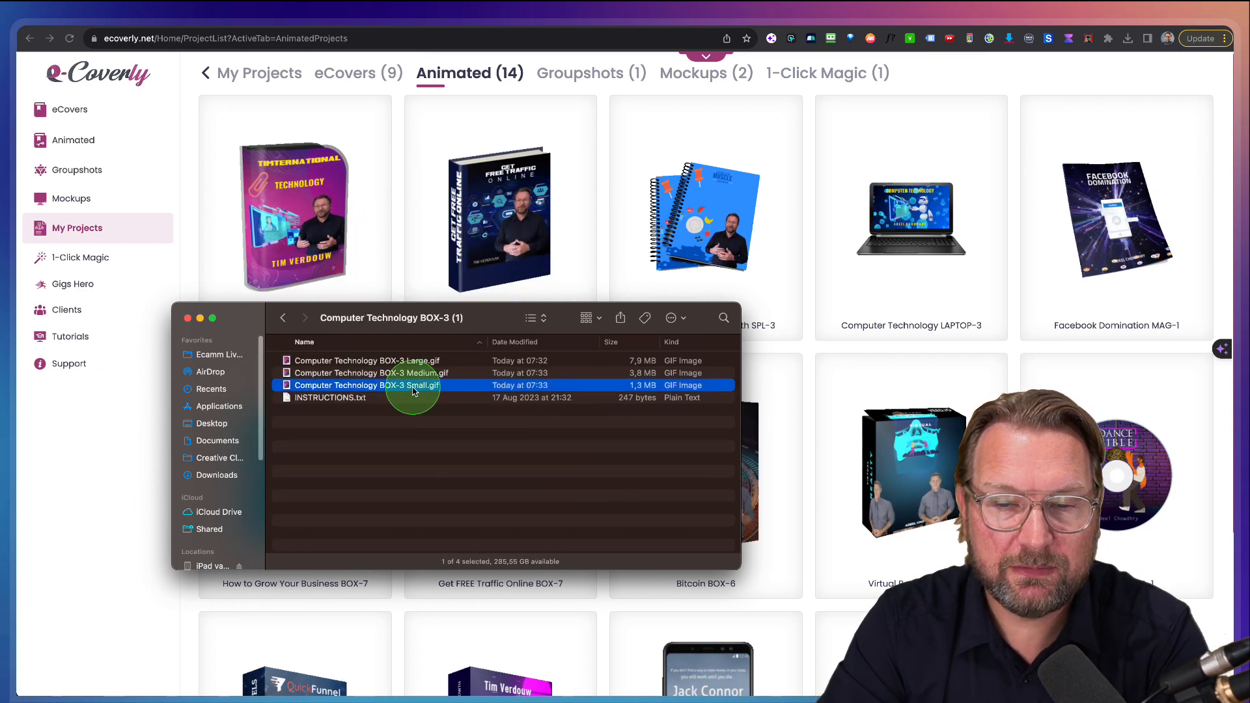
{"action": "key", "text": "space"}
{"action": "key", "text": "Up"}
{"action": "key", "text": "Up"}
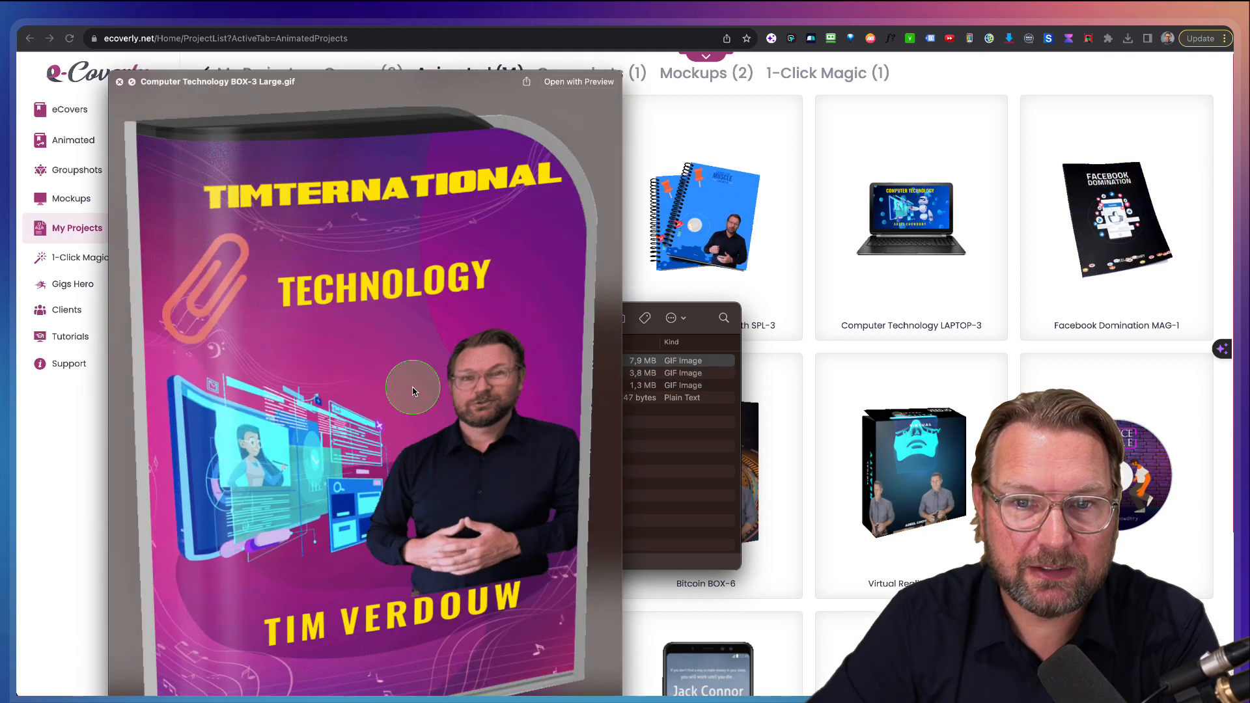
- Close the Large GIF preview and download the individual frames of the Computer Technology BOX-3 project
{"action": "key", "text": "space"}
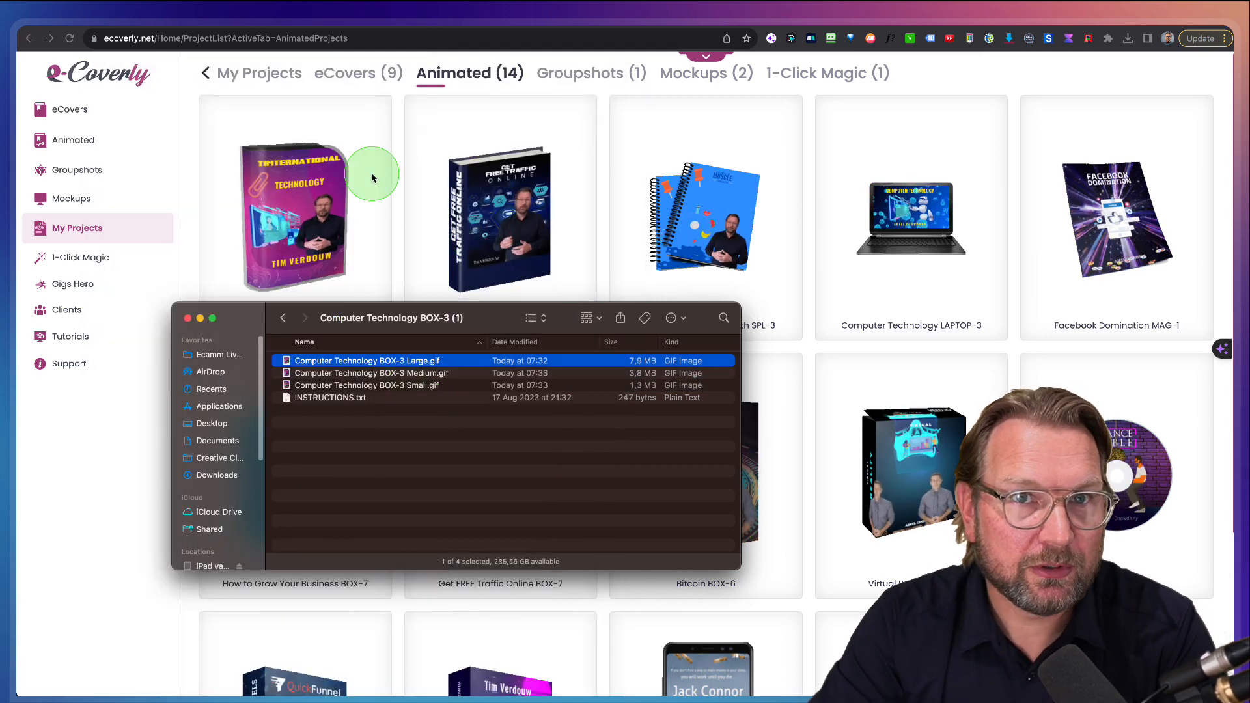
{"action": "left_click", "coordinate": [396, 123]}
{"action": "mouse_move", "coordinate": [368, 169]}
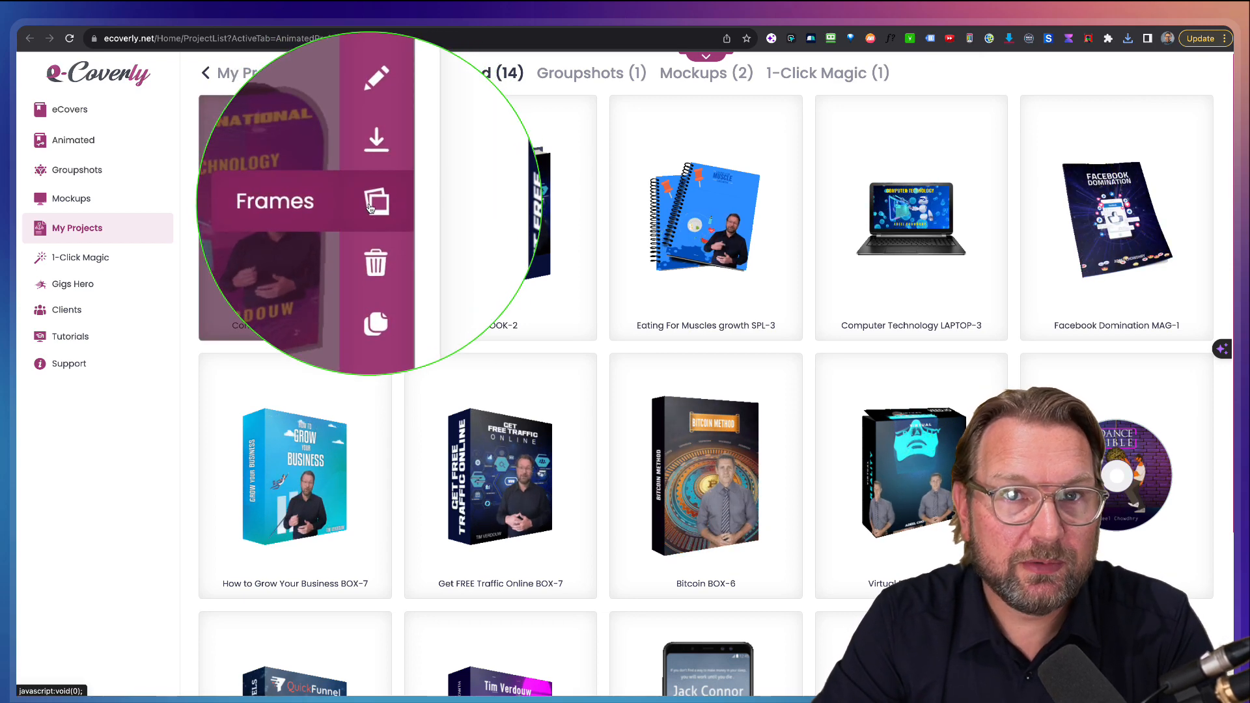
{"action": "left_click", "coordinate": [369, 207]}
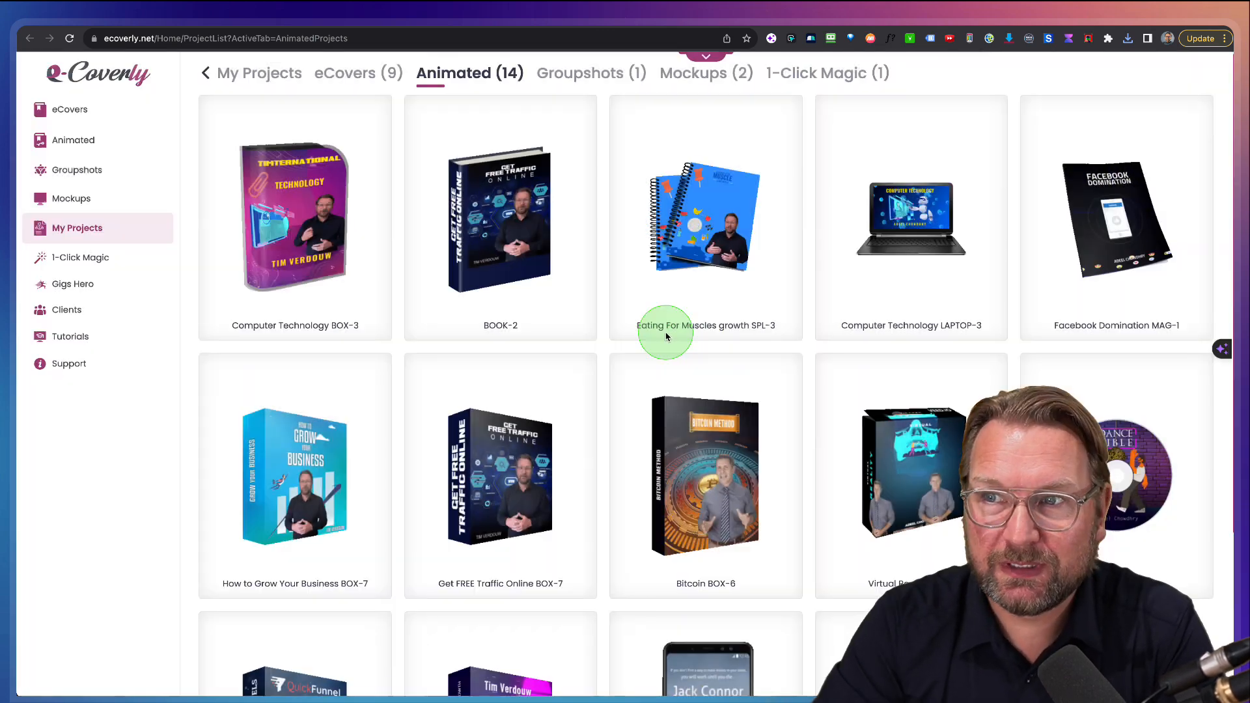
- Check the Downloads folder in Finder for the Computer Technology BOX-3 frames archive, and return to the project list in the browser
{"action": "key", "text": "super+Tab"}
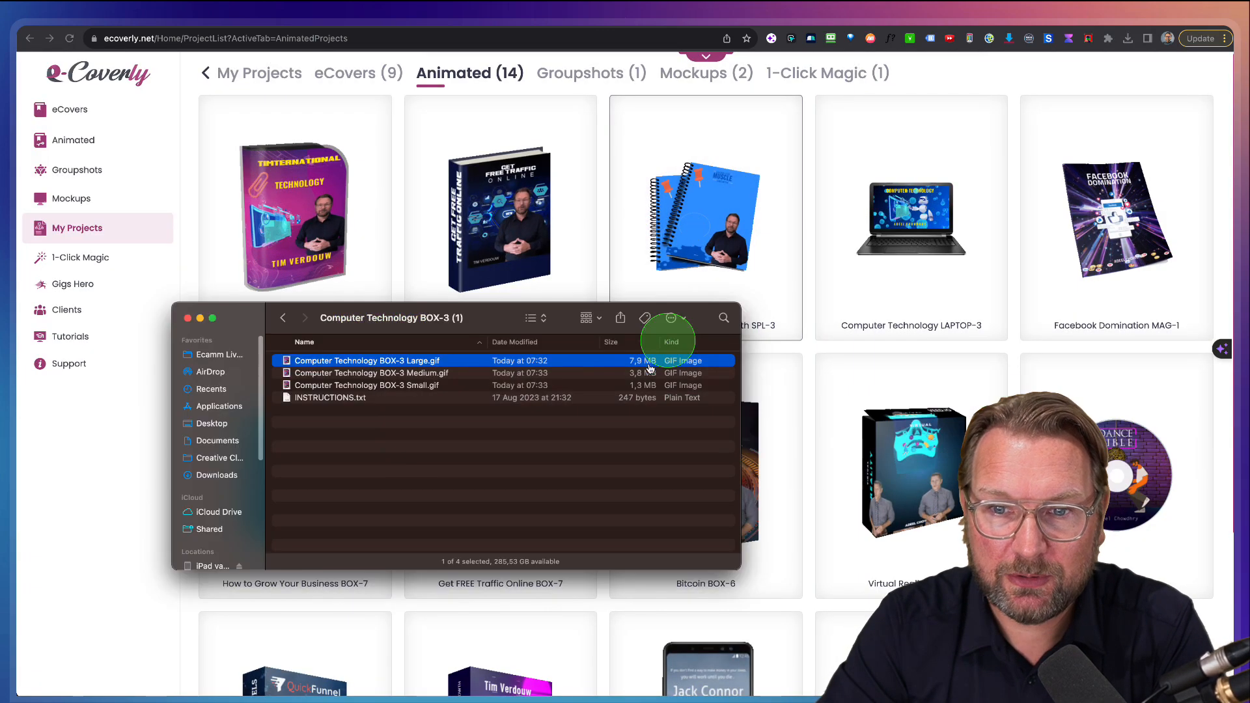
{"action": "left_click", "coordinate": [283, 318]}
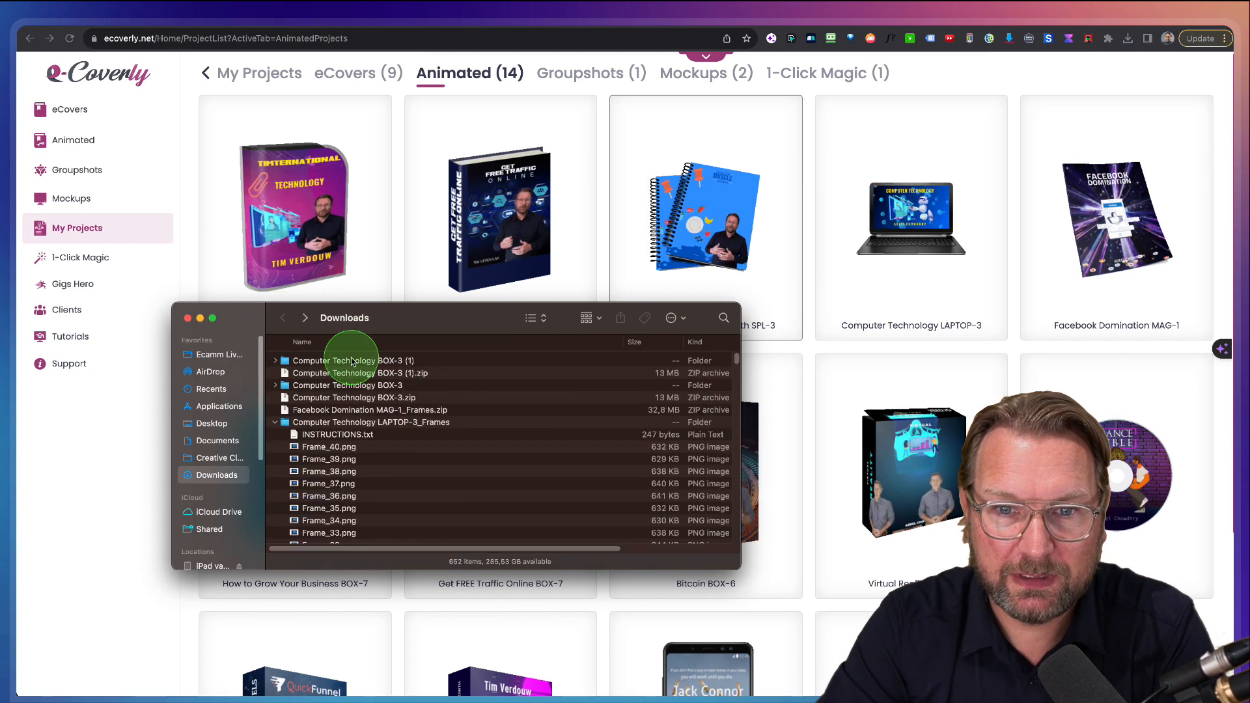
{"action": "left_click", "coordinate": [351, 360]}
{"action": "left_click", "coordinate": [376, 251]}
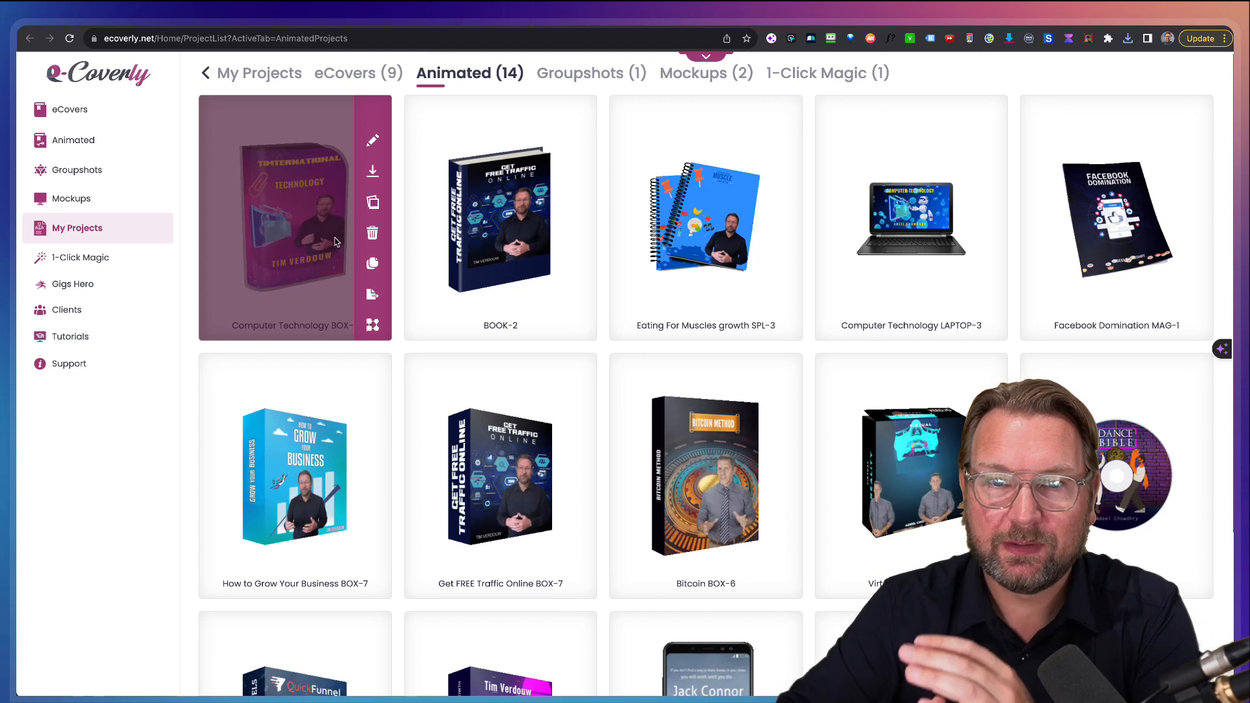
- Extract the downloaded Computer Technology BOX-3_Frames.zip and open the extracted frames folder in Finder
{"action": "left_click", "coordinate": [1031, 95]}
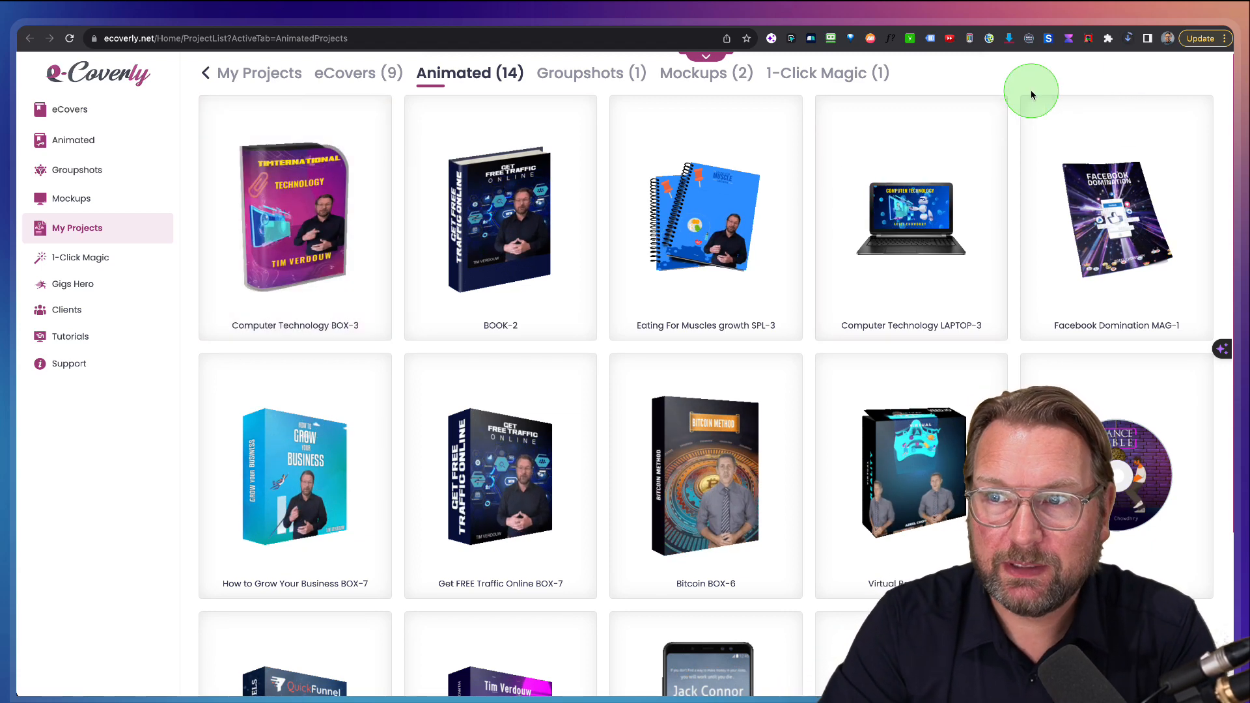
{"action": "left_click", "coordinate": [1128, 40]}
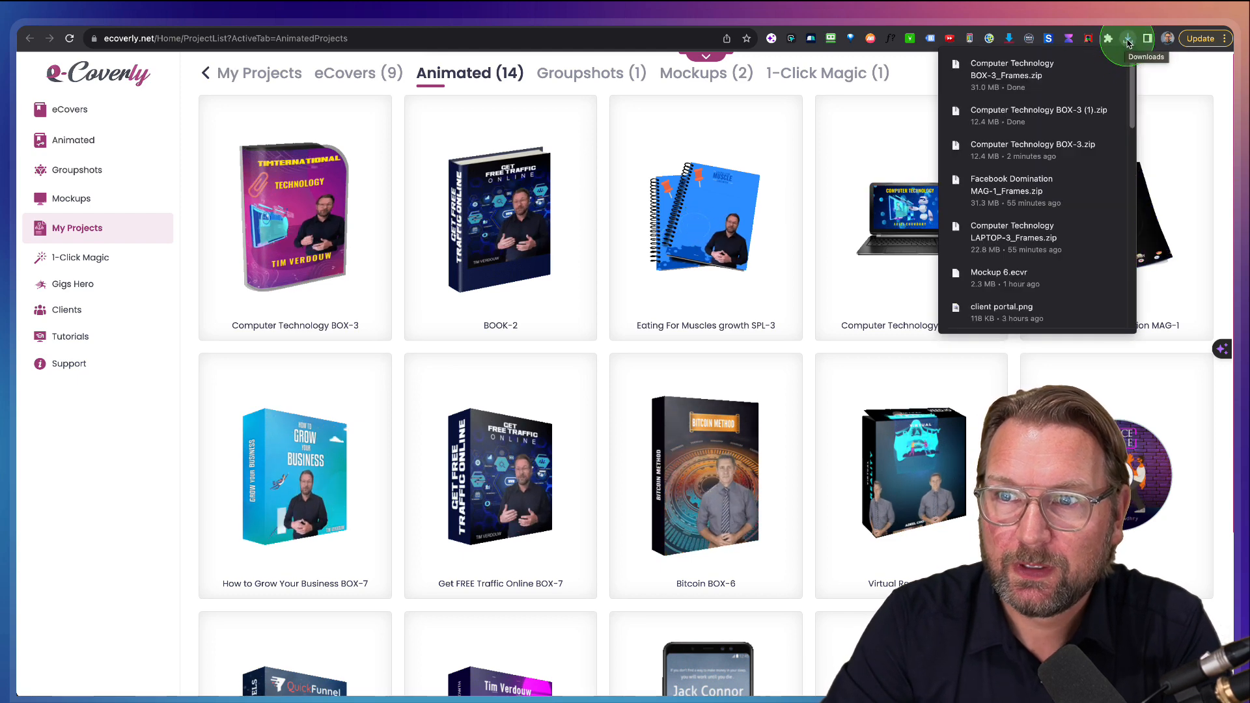
{"action": "left_click", "coordinate": [1111, 66]}
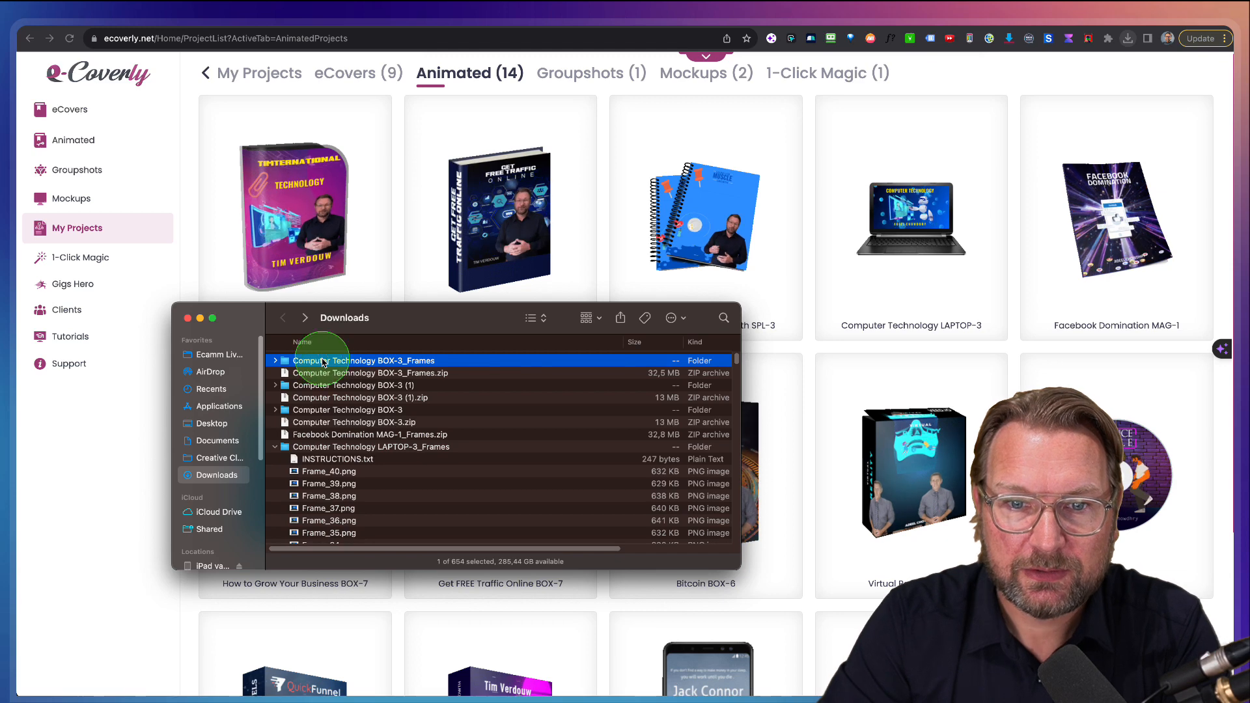
{"action": "double_click", "coordinate": [322, 362]}
- Preview the extracted PNG frames in order from Frame_1.png through to INSTRUCTIONS.txt, close the preview and look over the file list
{"action": "left_click", "coordinate": [320, 366]}
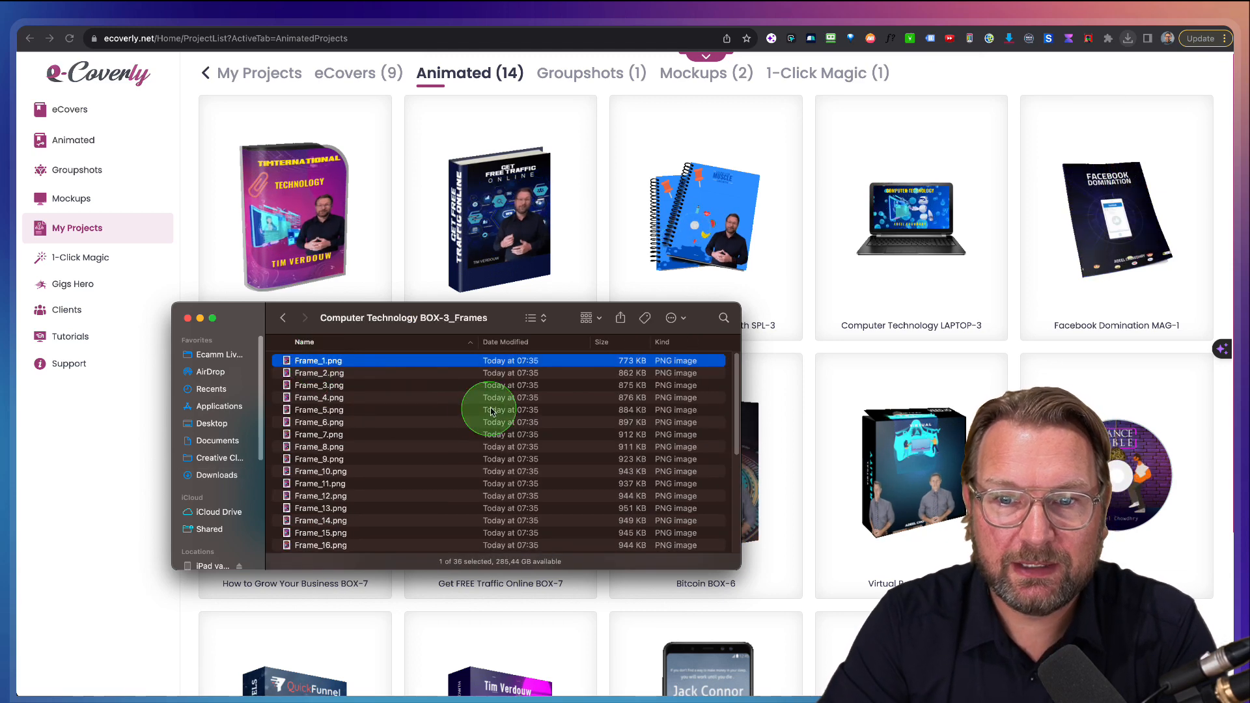
{"action": "key", "text": "space"}
{"action": "key", "text": "Down"}
{"action": "key", "text": "Down"}
{"action": "key", "text": "Down"}
{"action": "key", "text": "Down"}
{"action": "key", "text": "Down"}
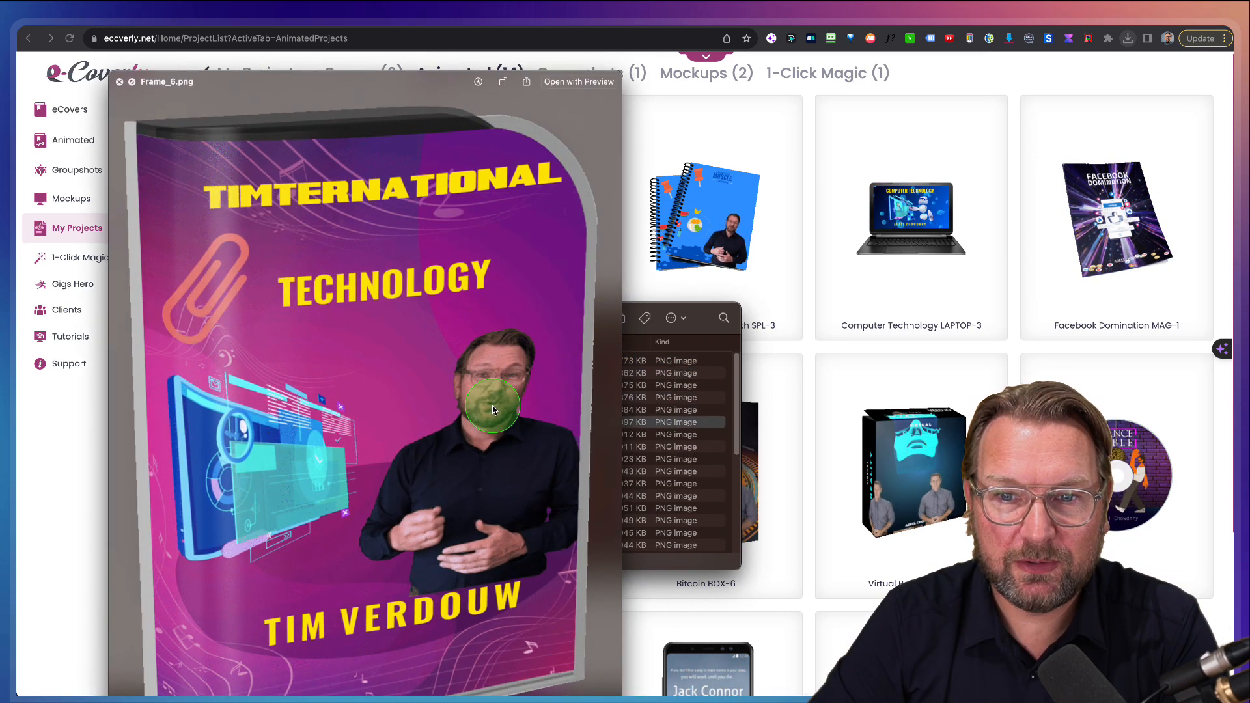
{"action": "key", "text": "Down"}
{"action": "key", "text": "Down"}
{"action": "key", "text": "Down"}
{"action": "key", "text": "Down"}
{"action": "key", "text": "Down"}
{"action": "key", "text": "Down"}
{"action": "key", "text": "Down"}
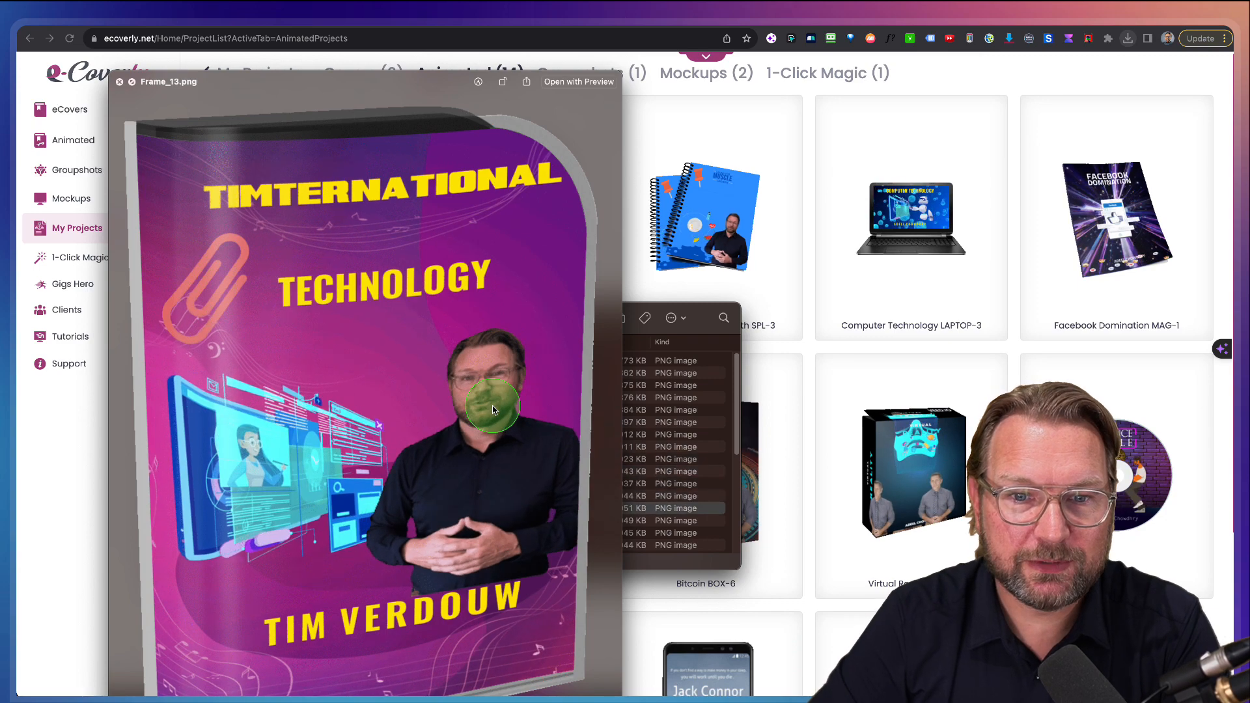
{"action": "key", "text": "Down"}
{"action": "key", "text": "Down"}
{"action": "key", "text": "Down"}
{"action": "key", "text": "Down"}
{"action": "key", "text": "Down"}
{"action": "key", "text": "Down"}
{"action": "key", "text": "Down"}
{"action": "key", "text": "Down"}
{"action": "key", "text": "Down"}
{"action": "key", "text": "Down"}
{"action": "key", "text": "Down"}
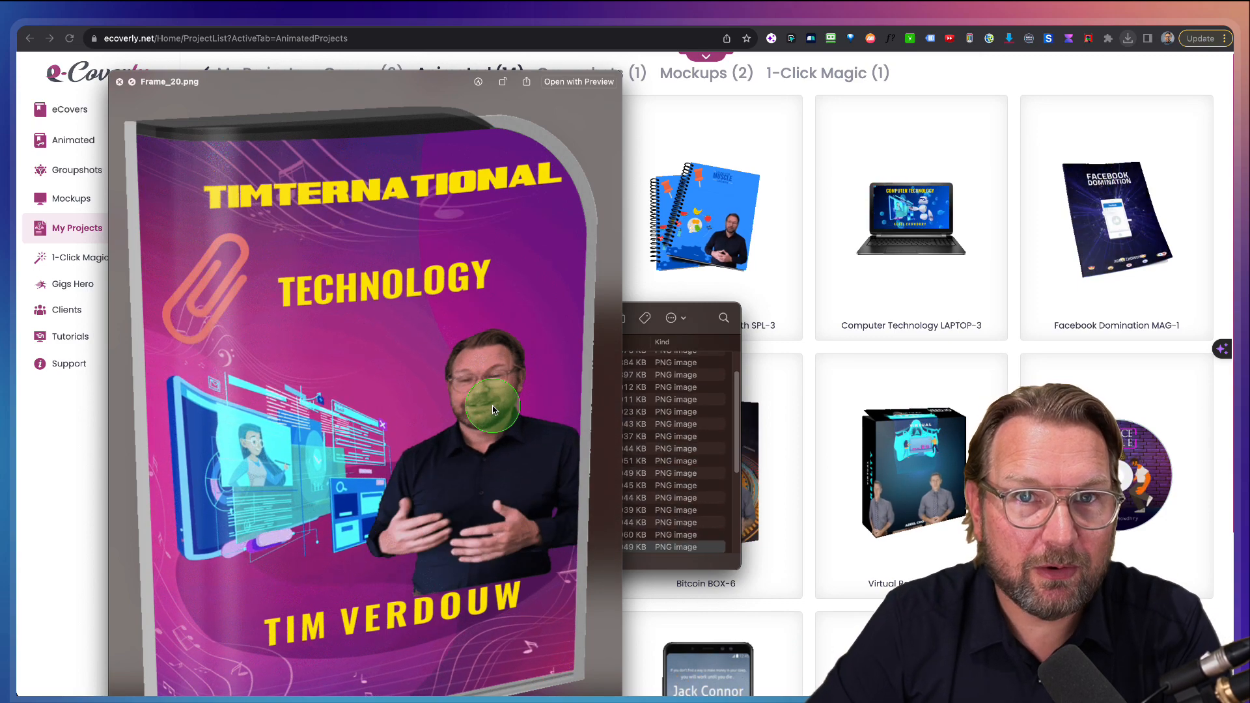
{"action": "key", "text": "Down"}
{"action": "key", "text": "Down"}
{"action": "key", "text": "Down"}
{"action": "key", "text": "Down"}
{"action": "key", "text": "Down"}
{"action": "key", "text": "Down"}
{"action": "key", "text": "Down"}
{"action": "key", "text": "Down"}
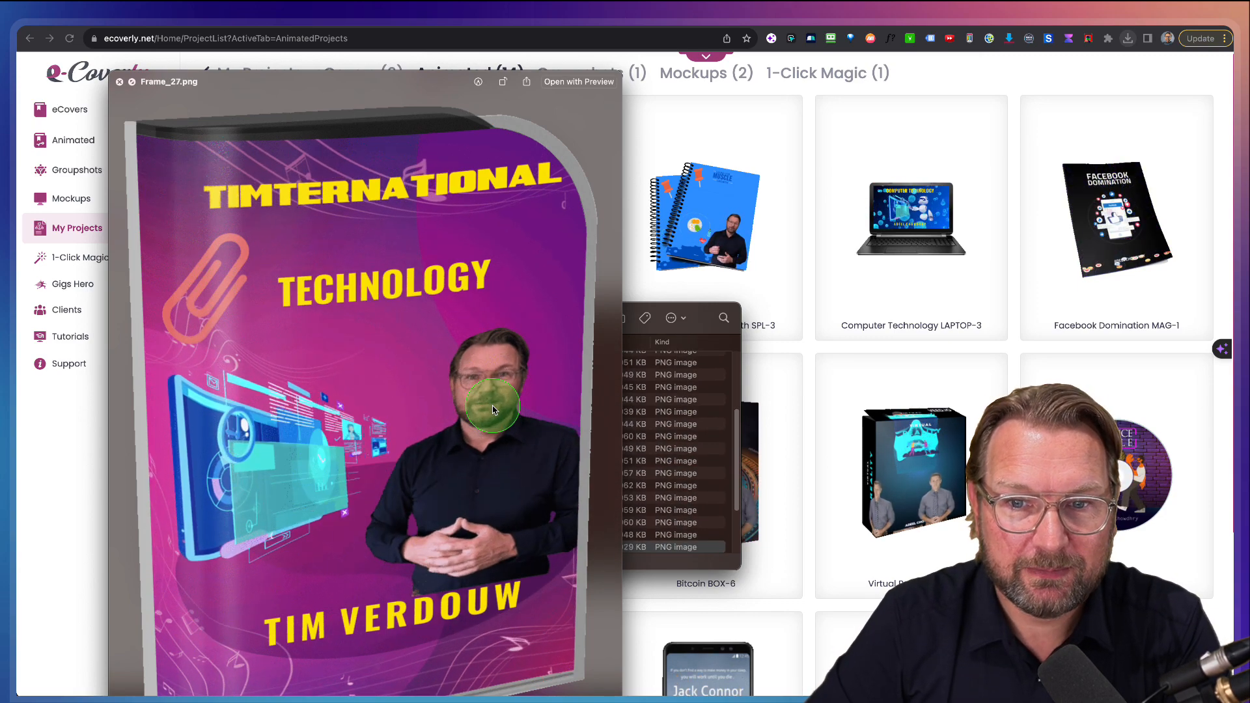
{"action": "key", "text": "Down"}
{"action": "key", "text": "Down"}
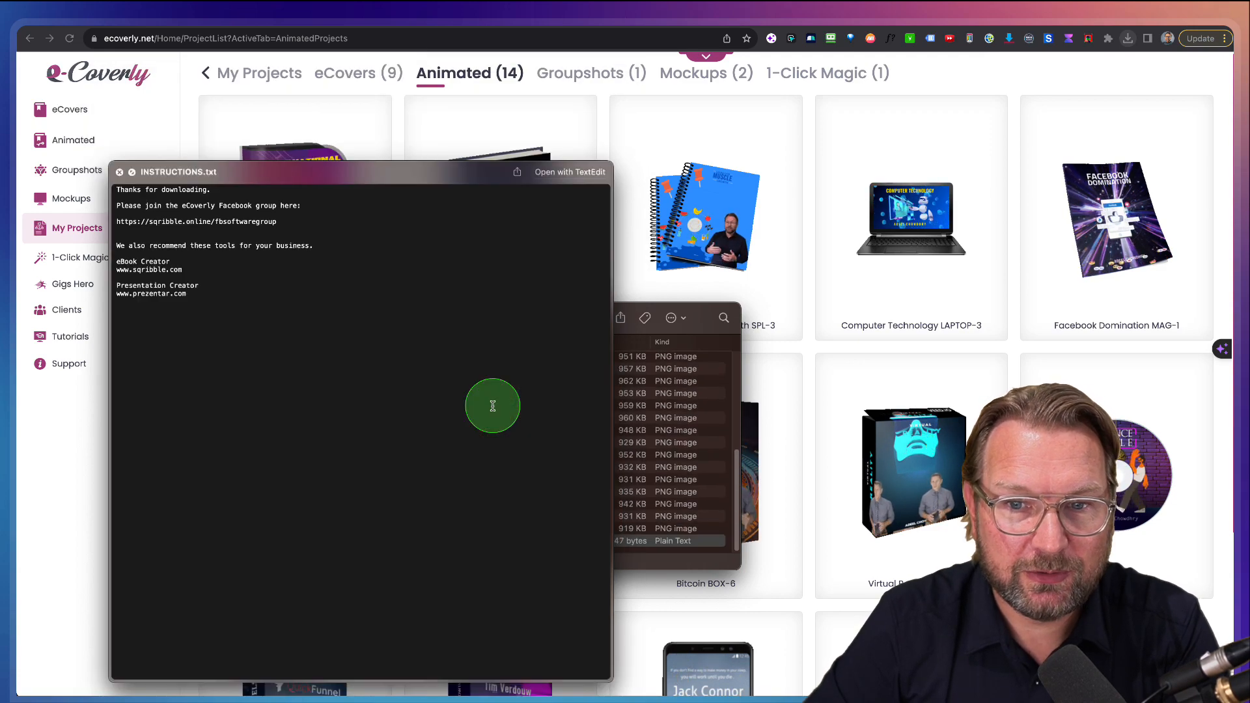
{"action": "key", "text": "space"}
{"action": "scroll", "coordinate": [454, 416], "scroll_direction": "up", "scroll_amount": 6}
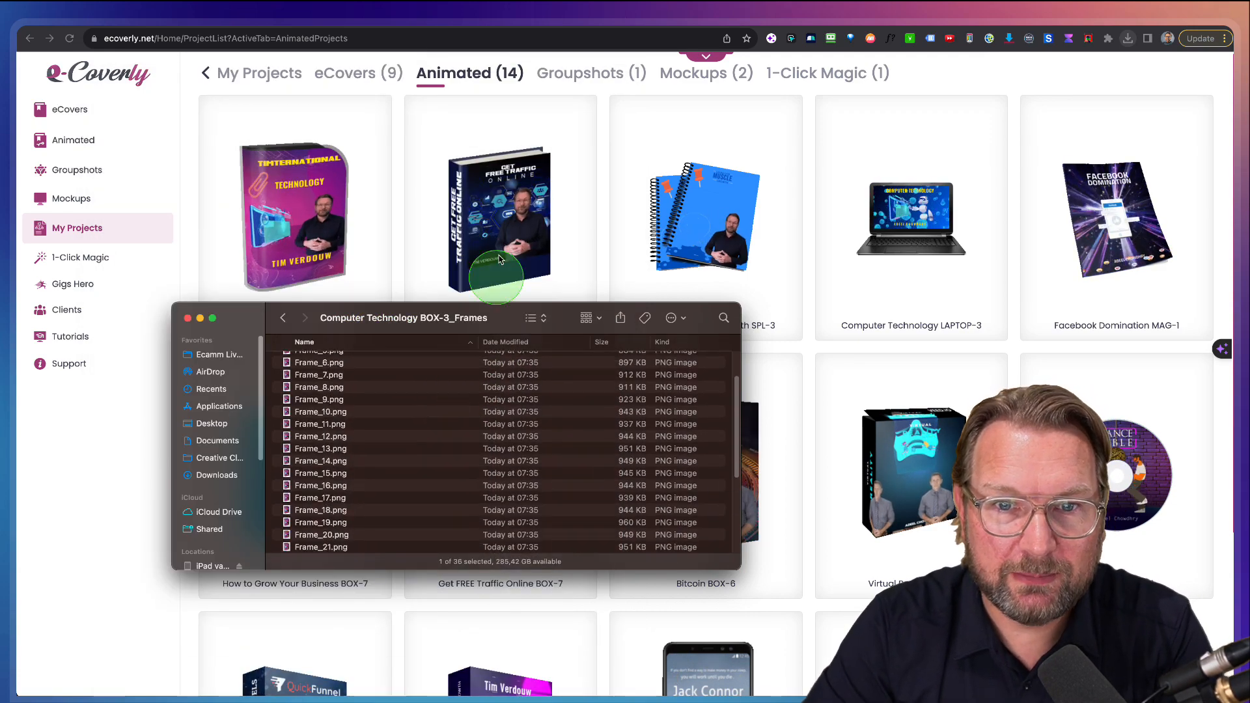
{"action": "scroll", "coordinate": [396, 429], "scroll_direction": "down", "scroll_amount": 6}
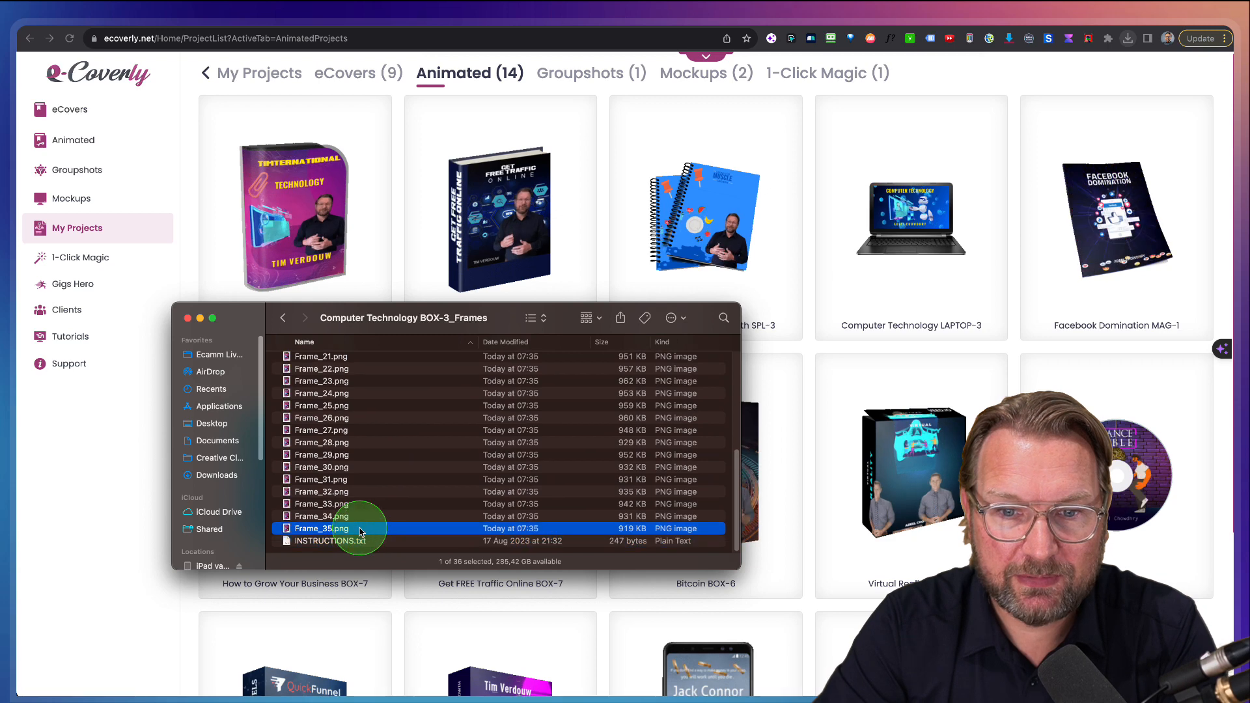
- Create a new version of the animated Computer Technology BOX-3 project using the model with two overlapping spiral notebooks
{"action": "scroll", "coordinate": [375, 455], "scroll_direction": "up", "scroll_amount": 8}
{"action": "left_click", "coordinate": [404, 193]}
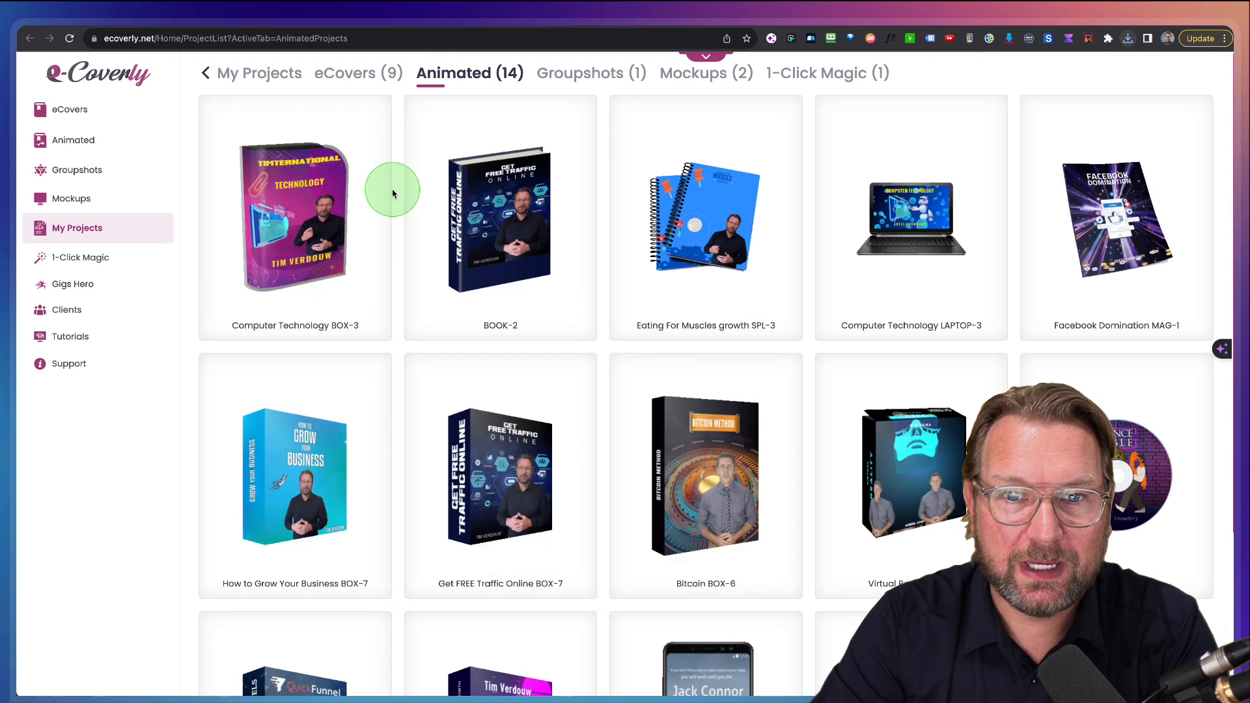
{"action": "mouse_move", "coordinate": [372, 189]}
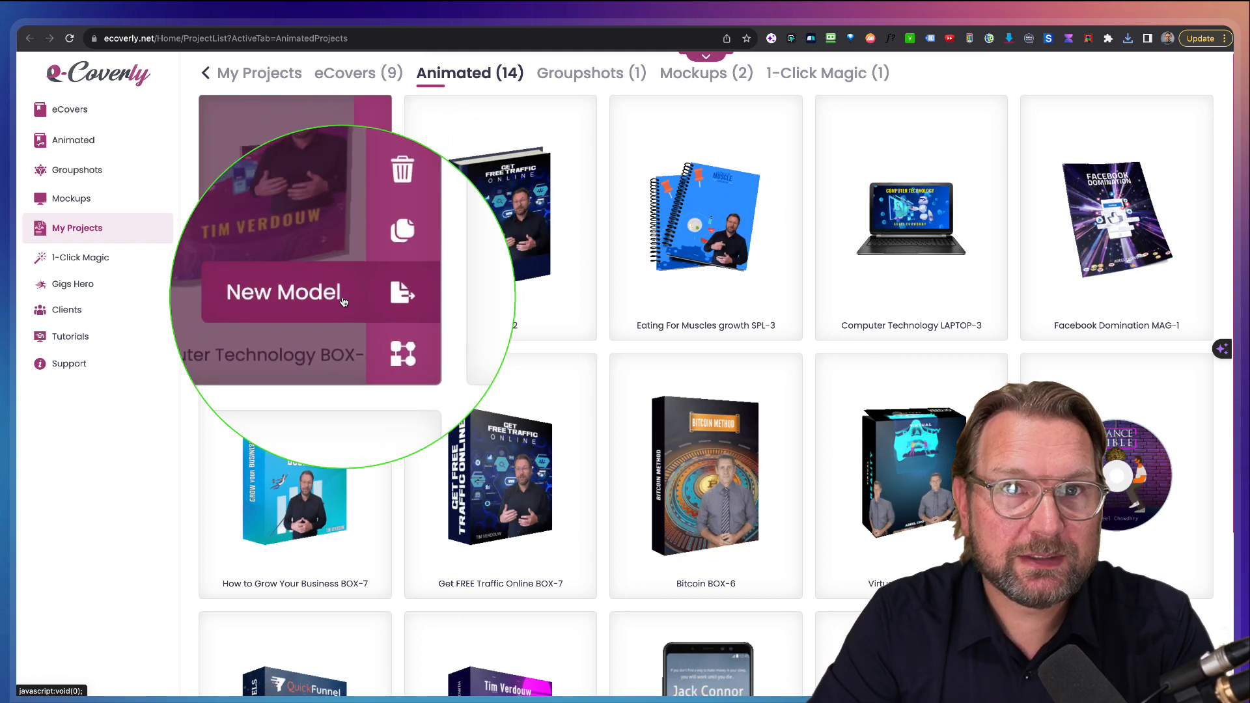
{"action": "left_click", "coordinate": [320, 302]}
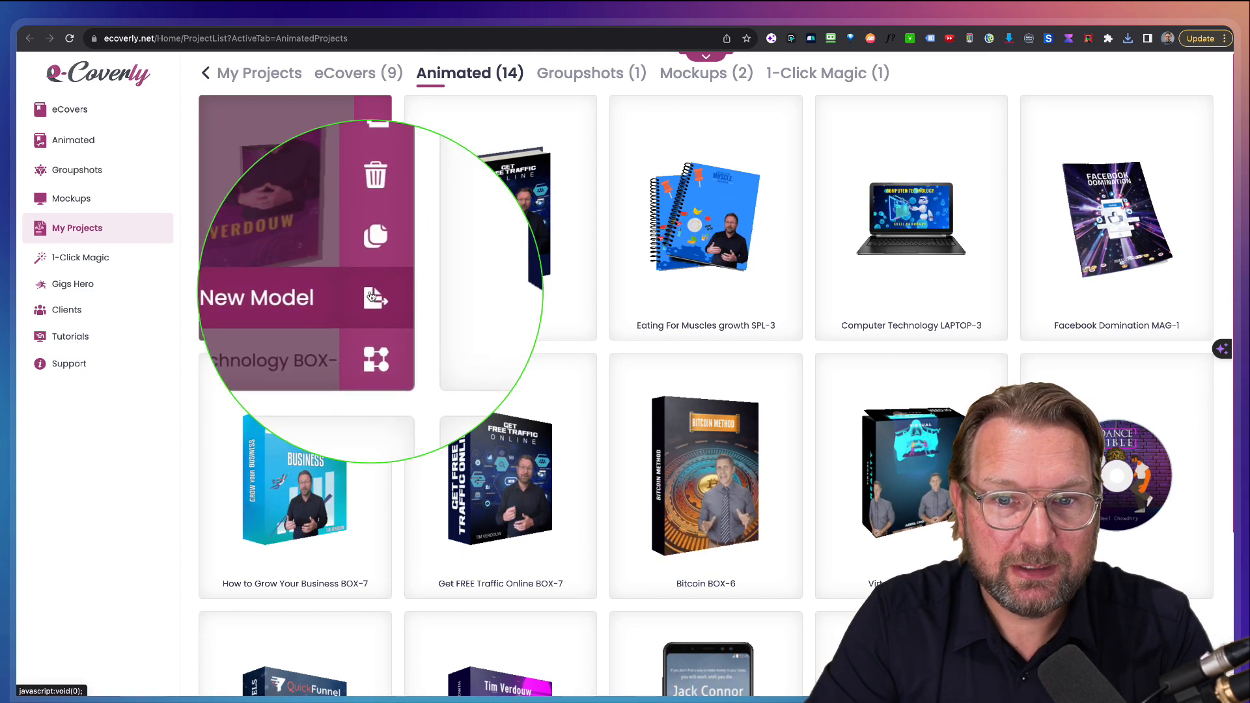
{"action": "left_click", "coordinate": [371, 296]}
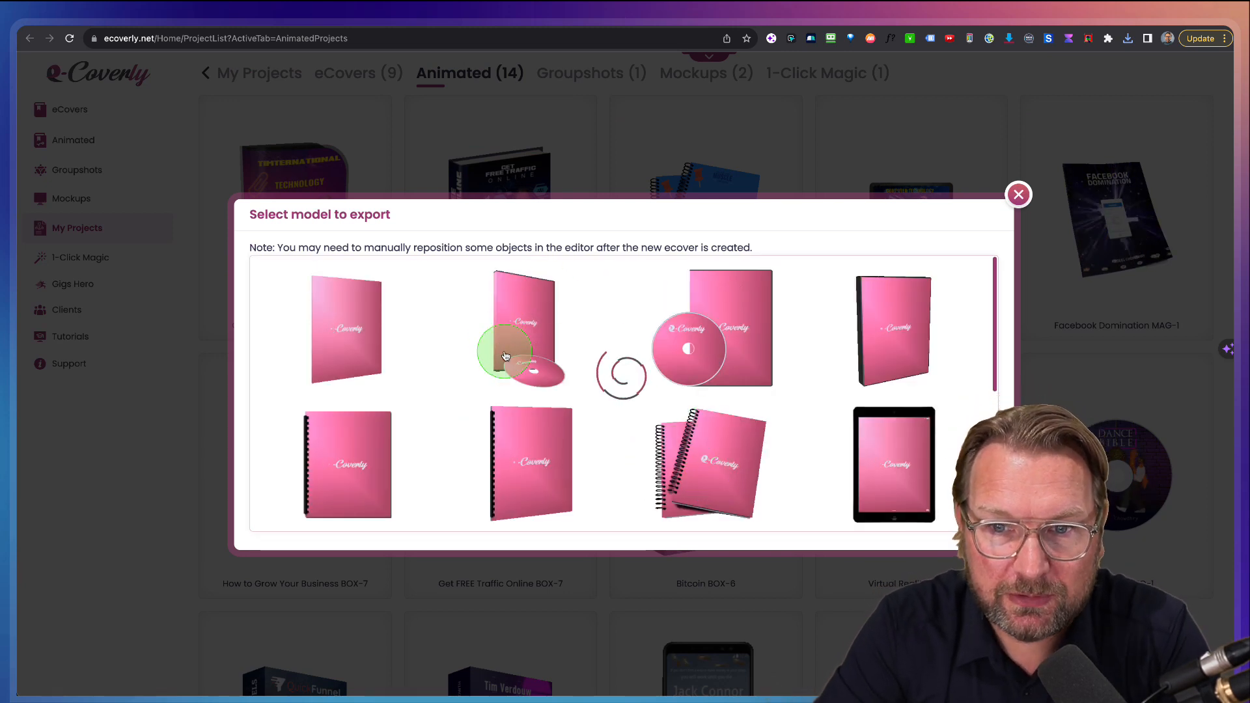
{"action": "scroll", "coordinate": [592, 374], "scroll_direction": "down", "scroll_amount": 5}
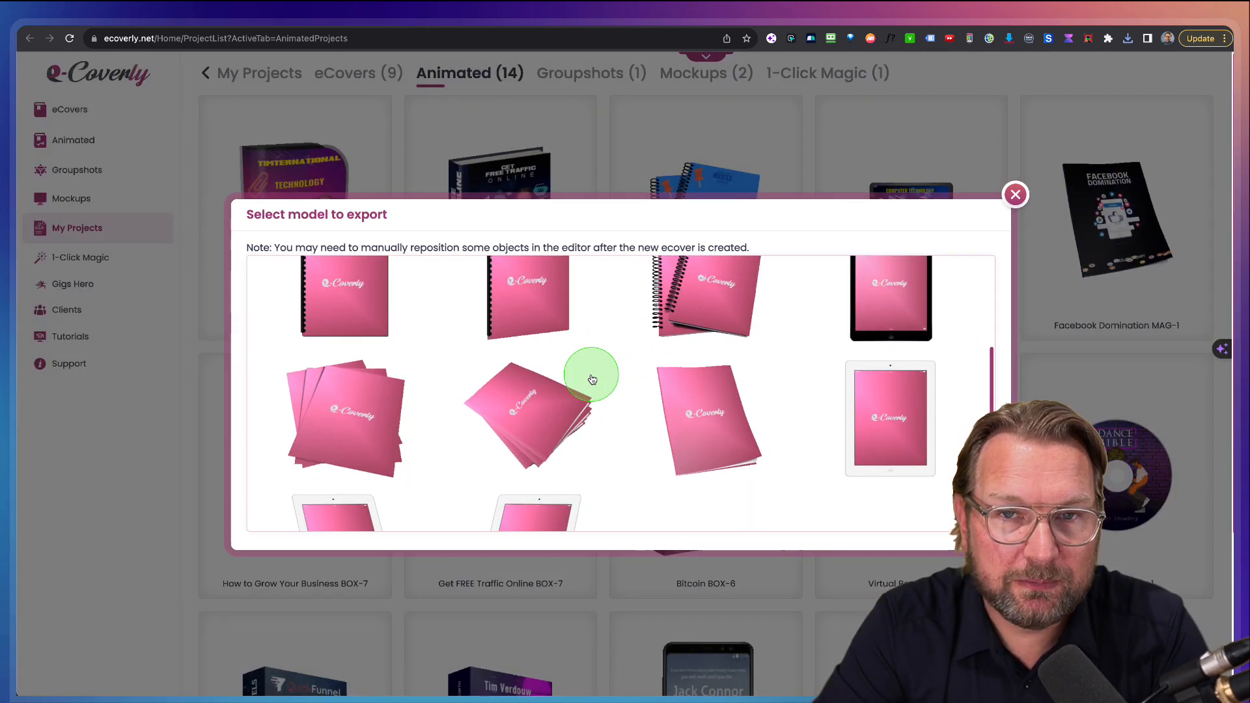
{"action": "scroll", "coordinate": [591, 379], "scroll_direction": "down", "scroll_amount": 2}
{"action": "scroll", "coordinate": [541, 326], "scroll_direction": "up", "scroll_amount": 7}
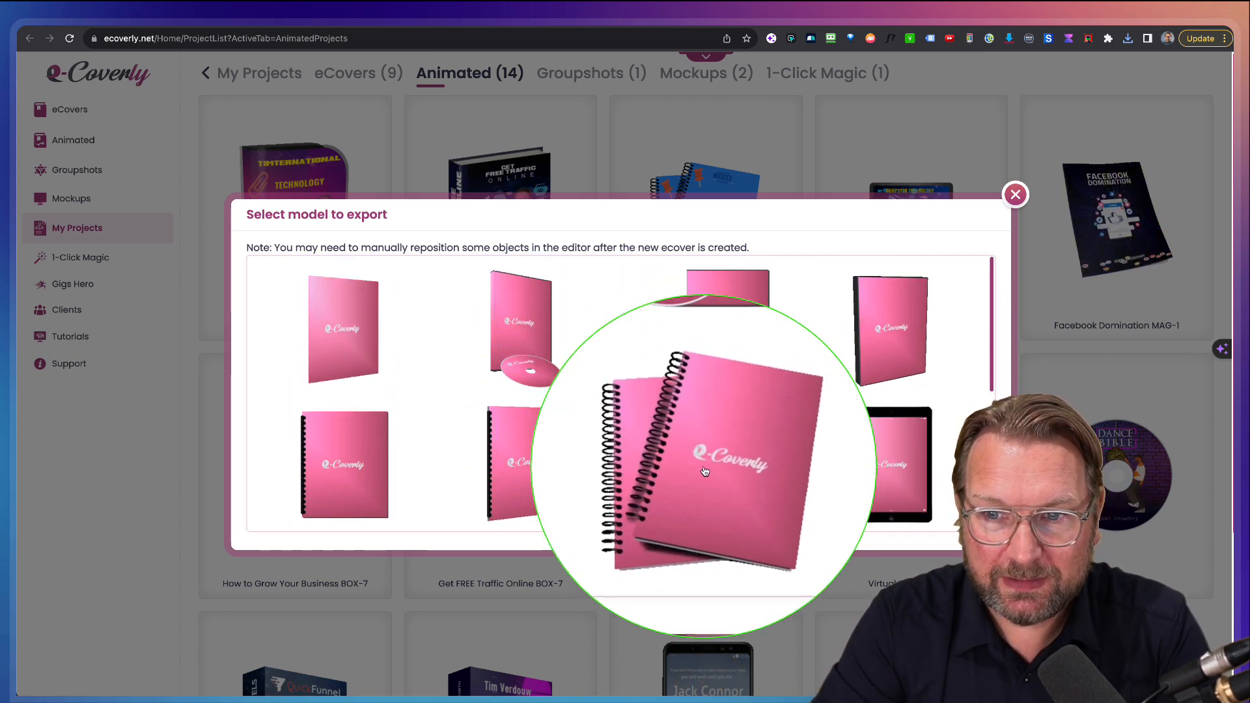
{"action": "left_click", "coordinate": [708, 465]}
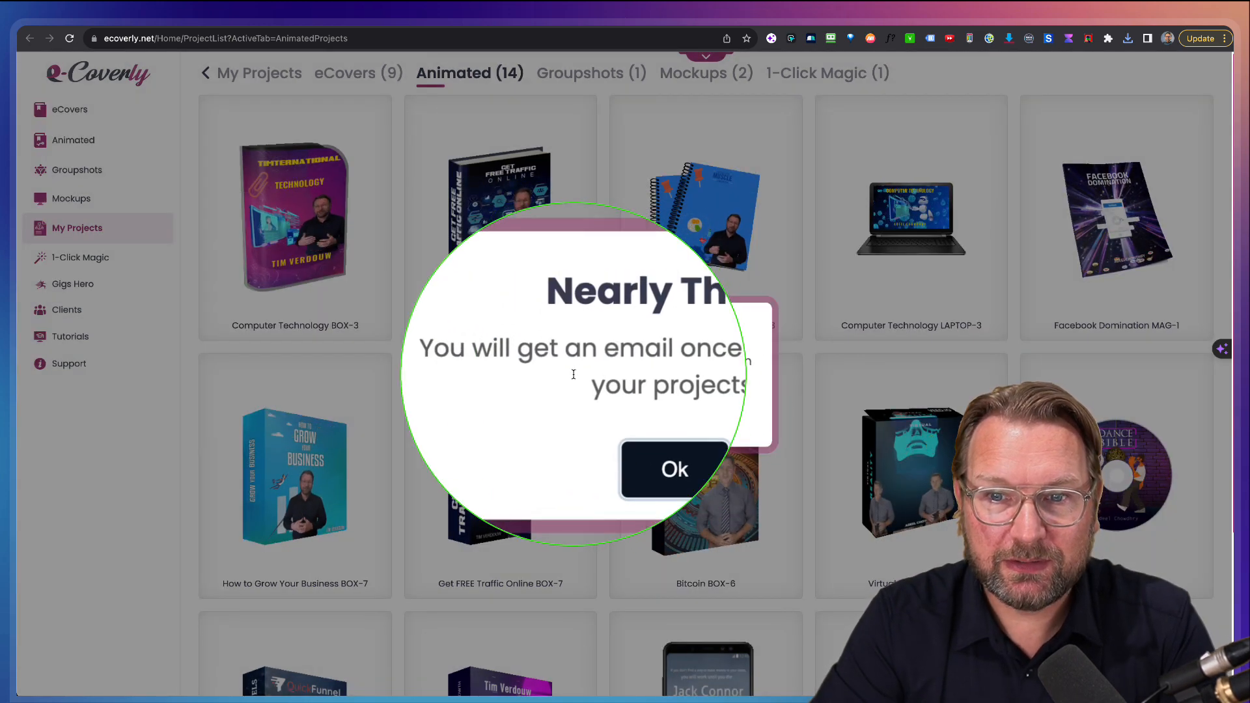
{"action": "left_click", "coordinate": [625, 422]}
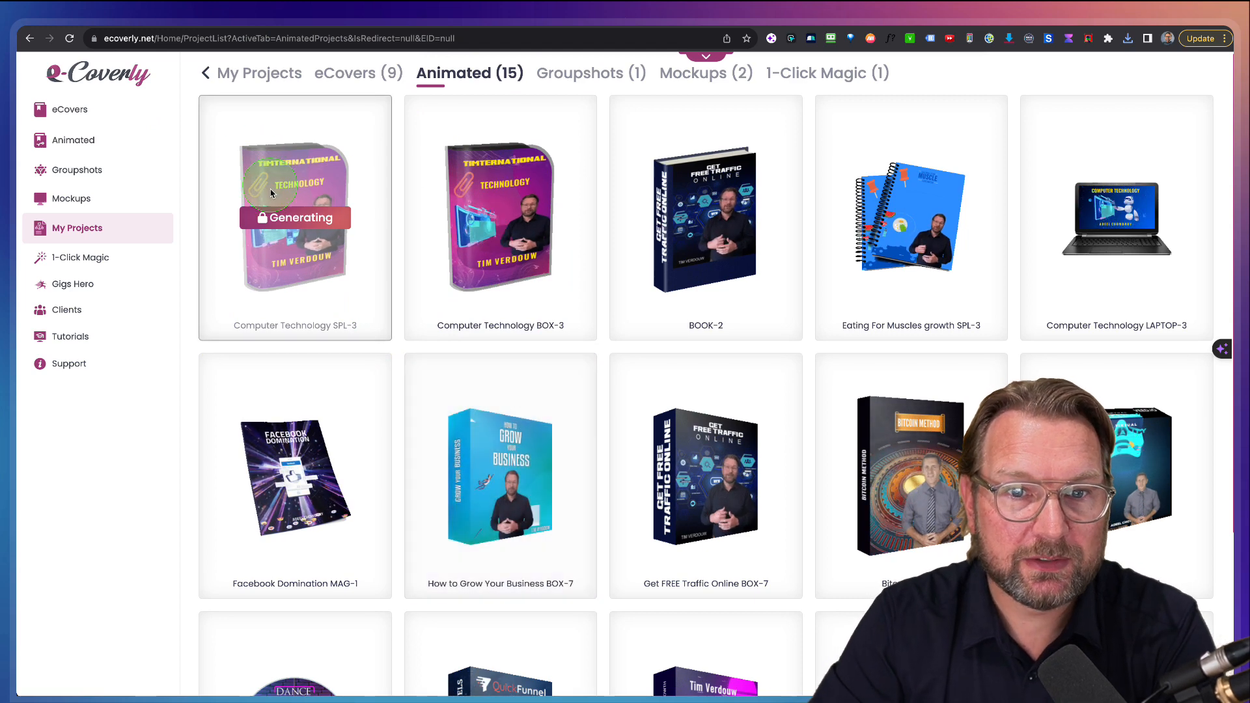
- Examine the actions available for the animated projects and look through the whole project list
{"action": "mouse_move", "coordinate": [380, 359]}
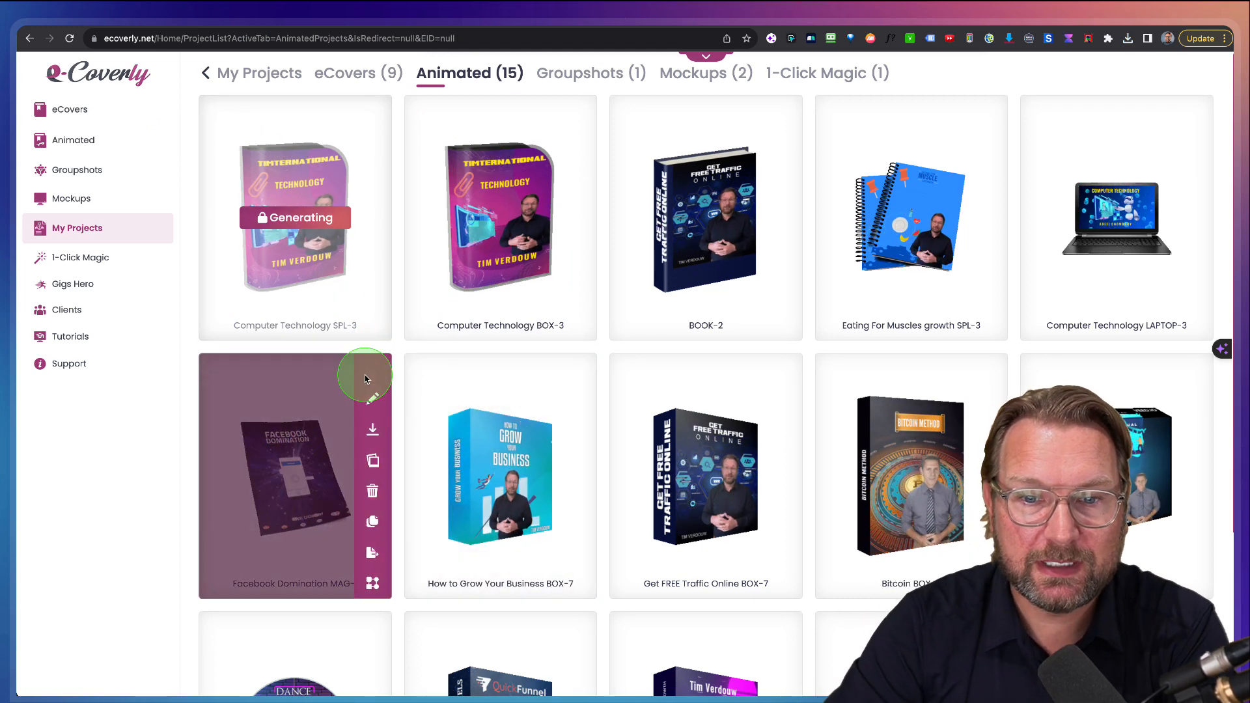
{"action": "mouse_move", "coordinate": [570, 330]}
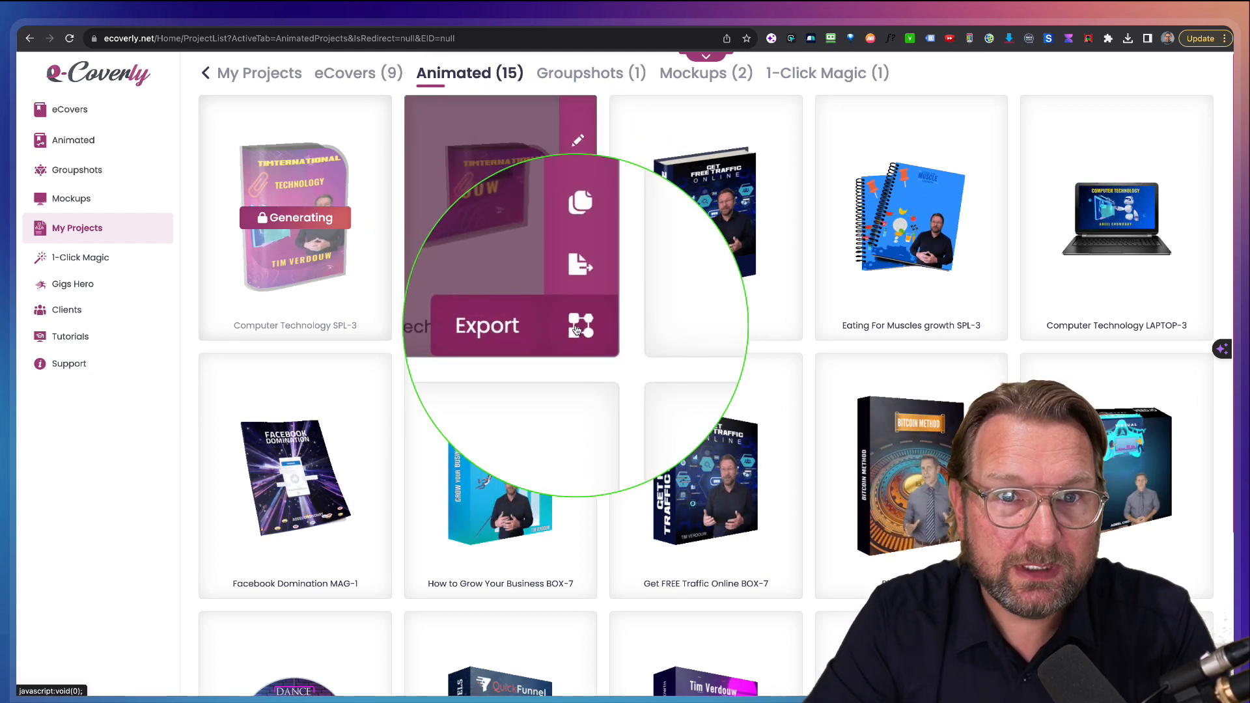
{"action": "mouse_move", "coordinate": [688, 215]}
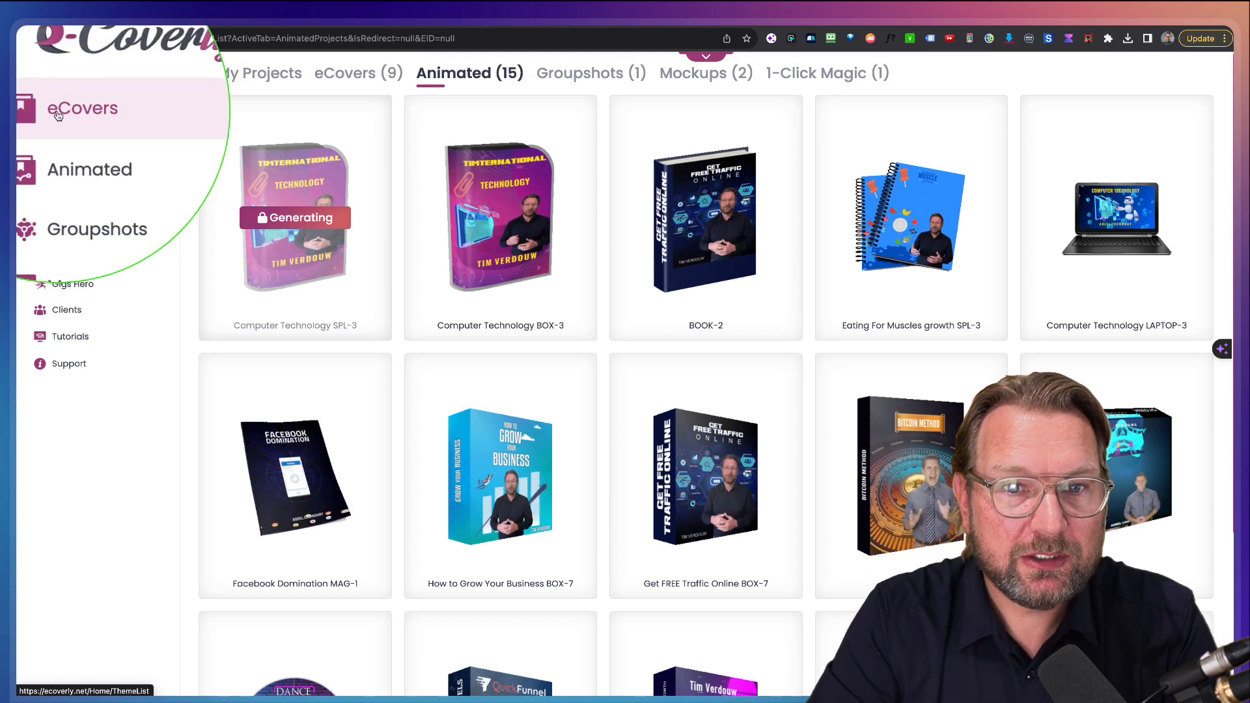
{"action": "mouse_move", "coordinate": [614, 363]}
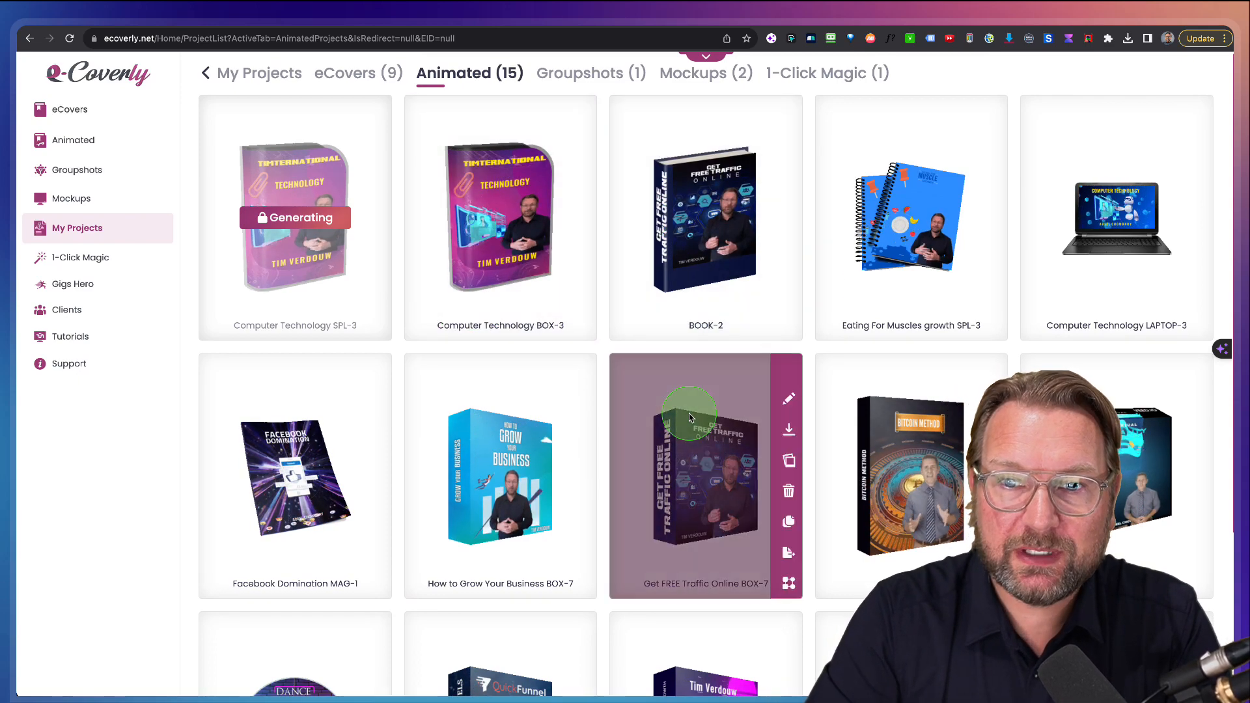
{"action": "scroll", "coordinate": [689, 417], "scroll_direction": "down", "scroll_amount": 4}
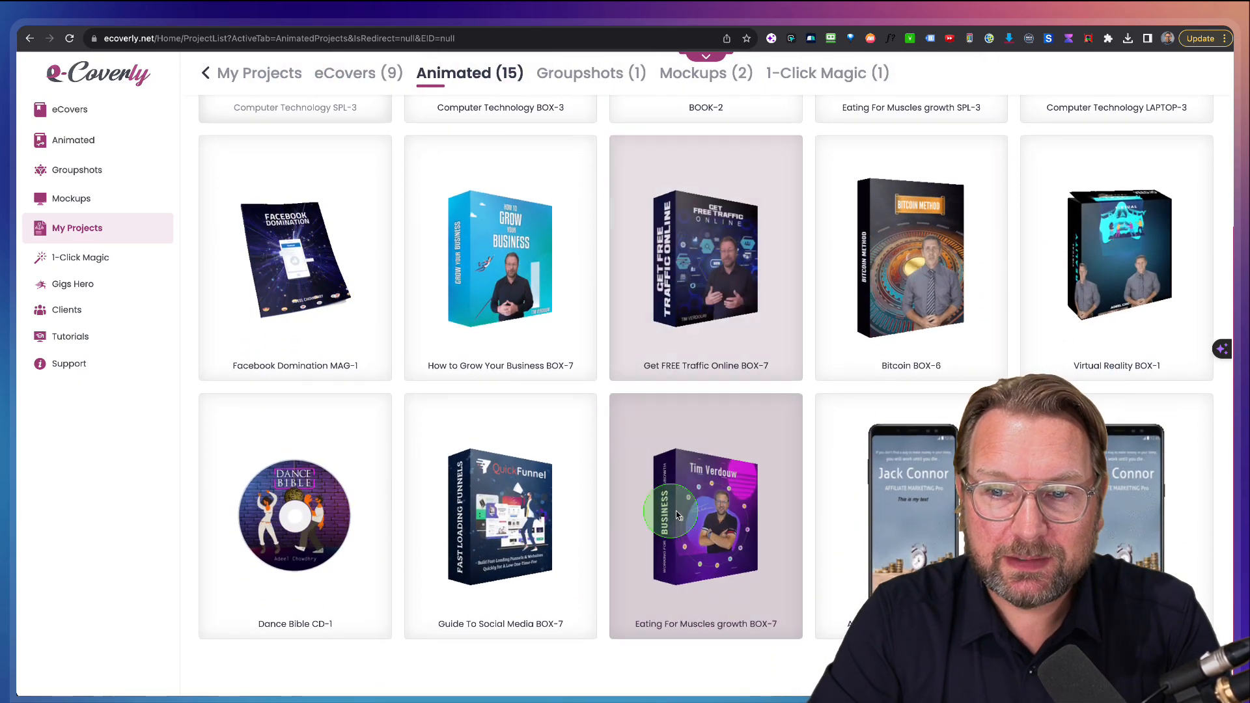
{"action": "mouse_move", "coordinate": [314, 527]}
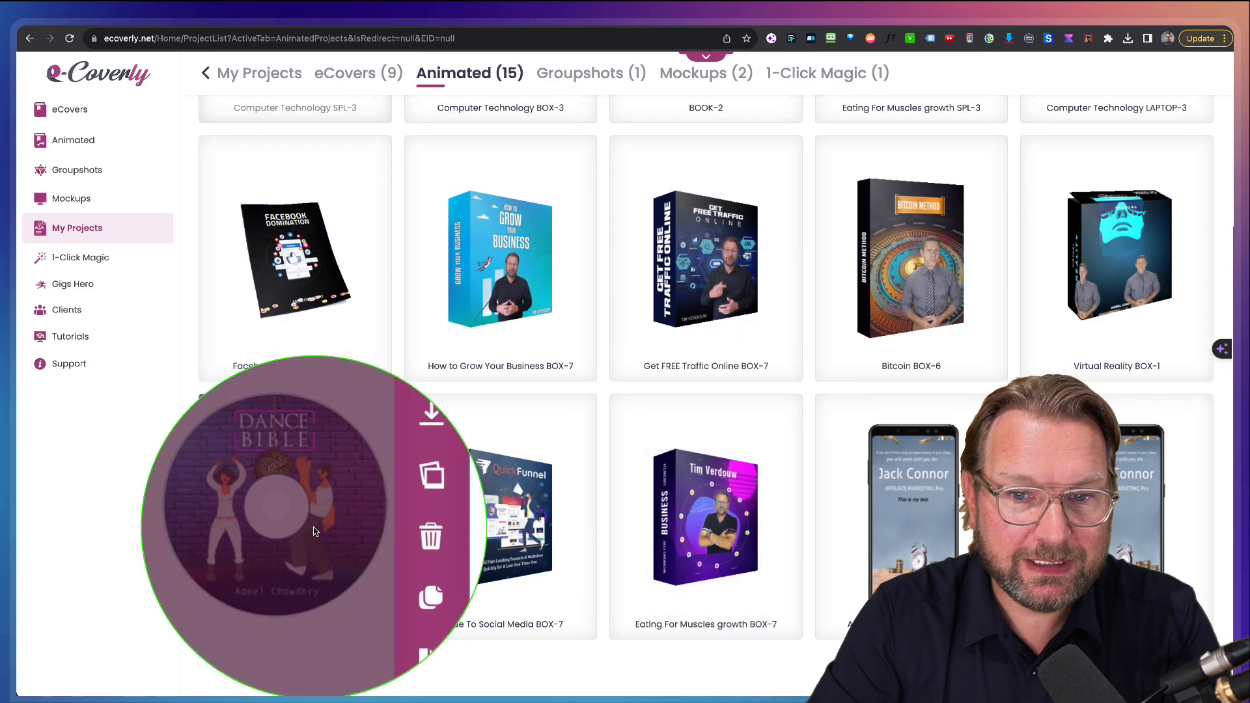
{"action": "scroll", "coordinate": [528, 495], "scroll_direction": "up", "scroll_amount": 4}
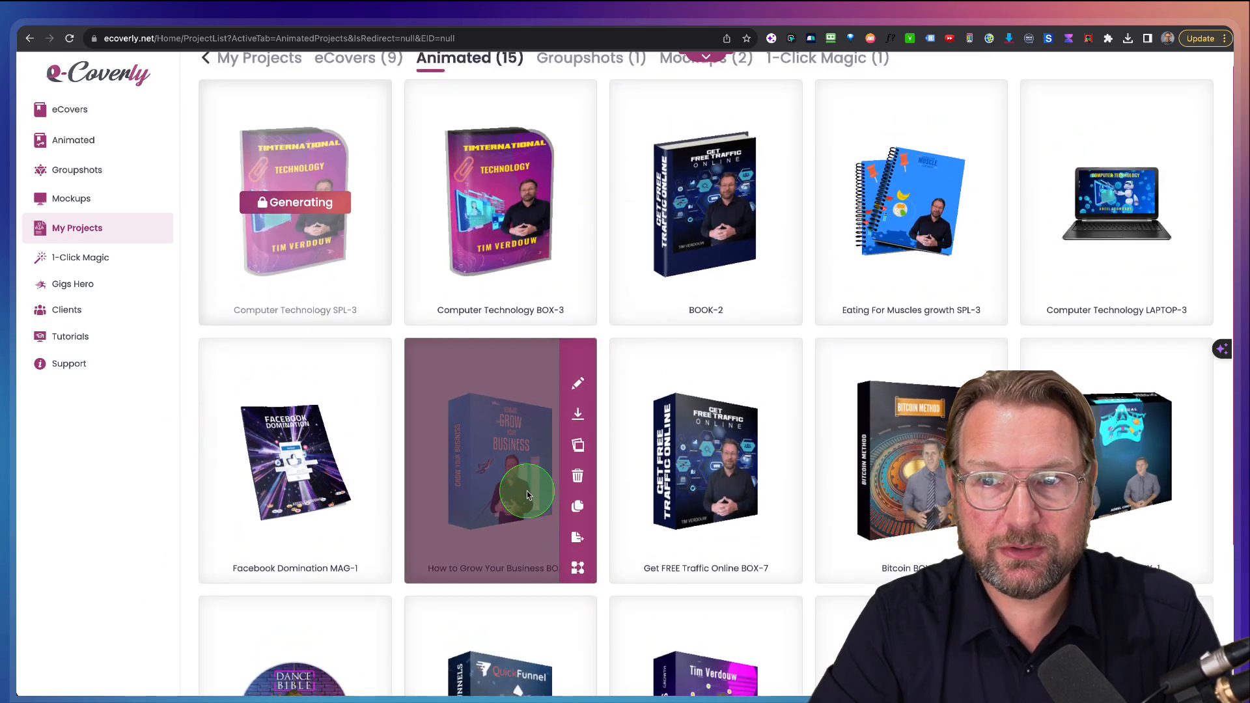
{"action": "scroll", "coordinate": [528, 495], "scroll_direction": "up", "scroll_amount": 1}
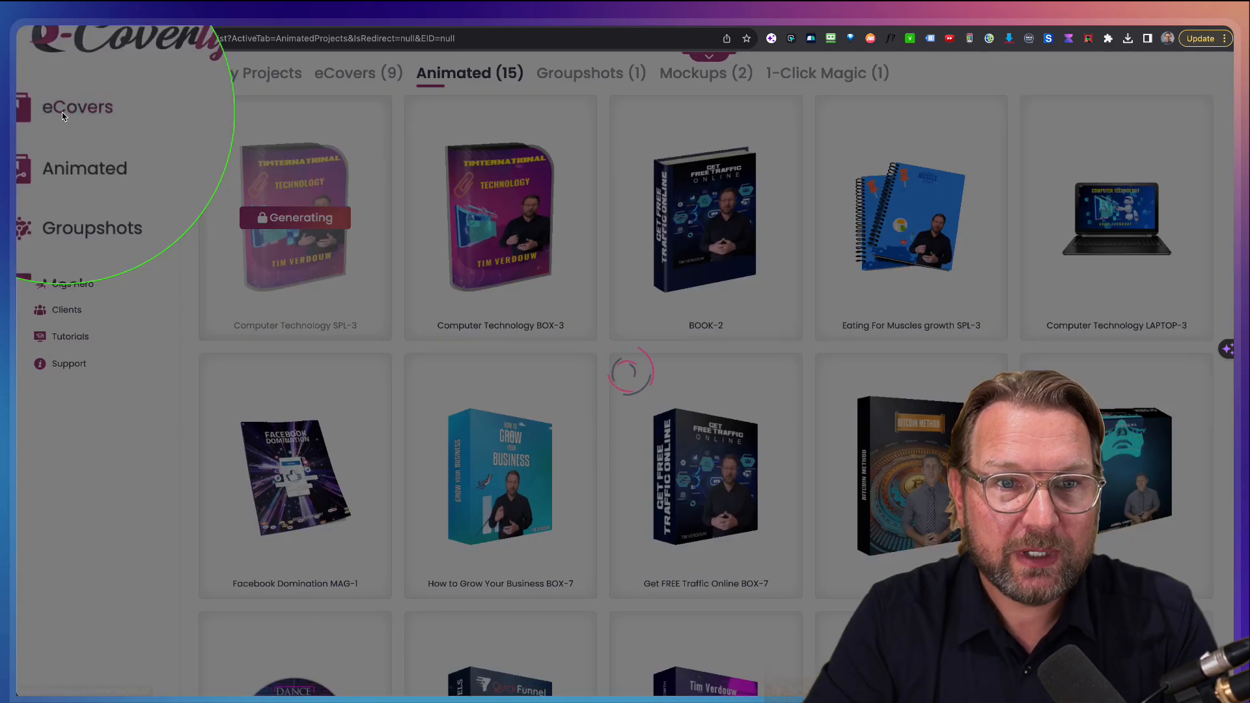
- Browse the eCovers templates and choose the Software Evolution cover
{"action": "left_click", "coordinate": [62, 116]}
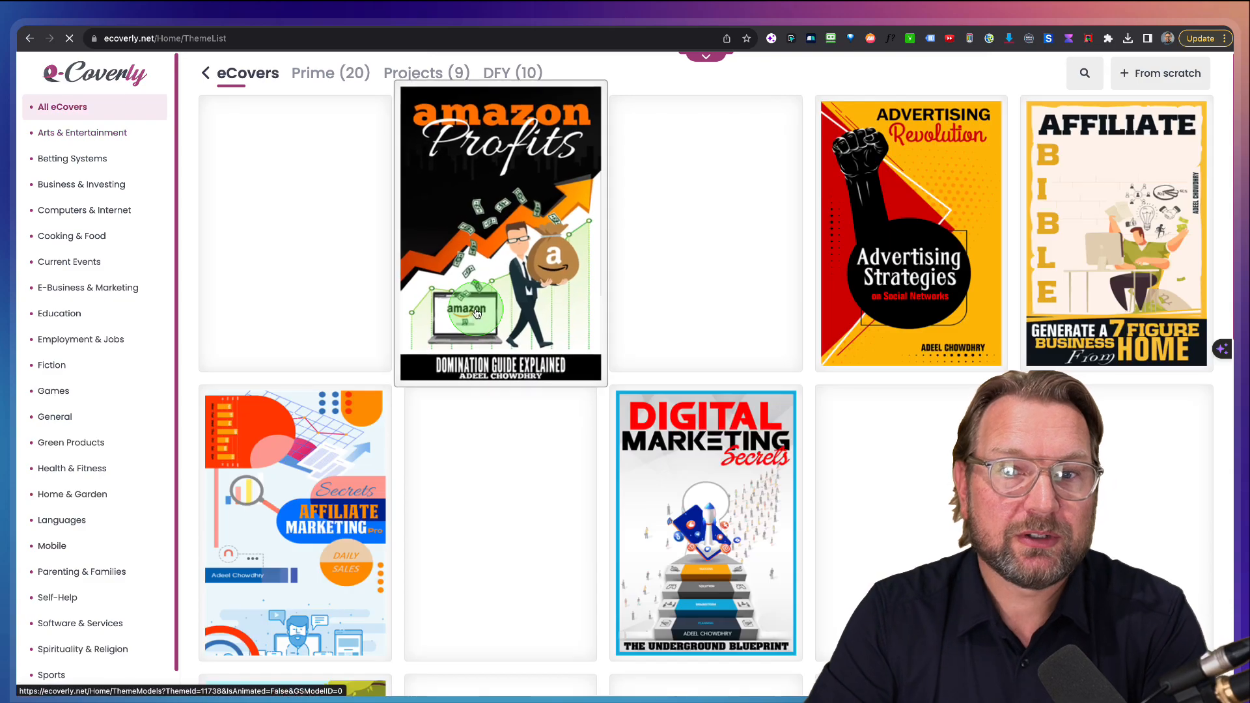
{"action": "scroll", "coordinate": [736, 400], "scroll_direction": "down", "scroll_amount": 1}
{"action": "scroll", "coordinate": [735, 400], "scroll_direction": "down", "scroll_amount": 10}
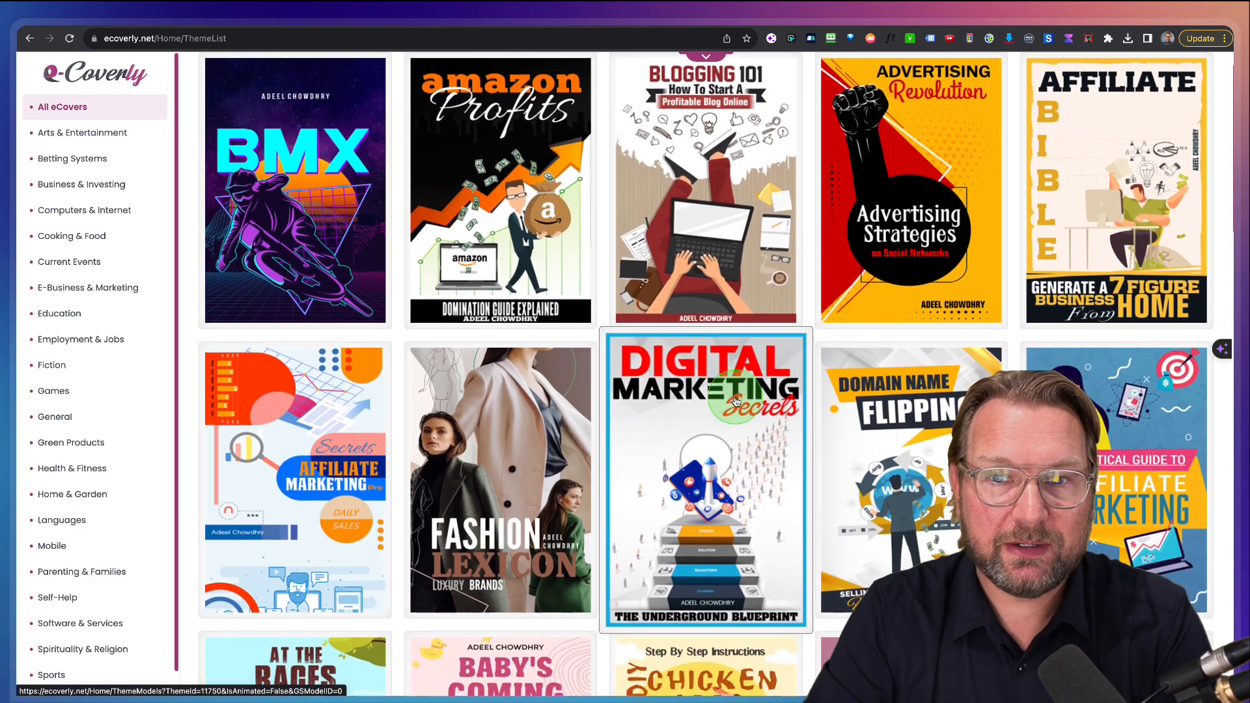
{"action": "scroll", "coordinate": [735, 401], "scroll_direction": "down", "scroll_amount": 4}
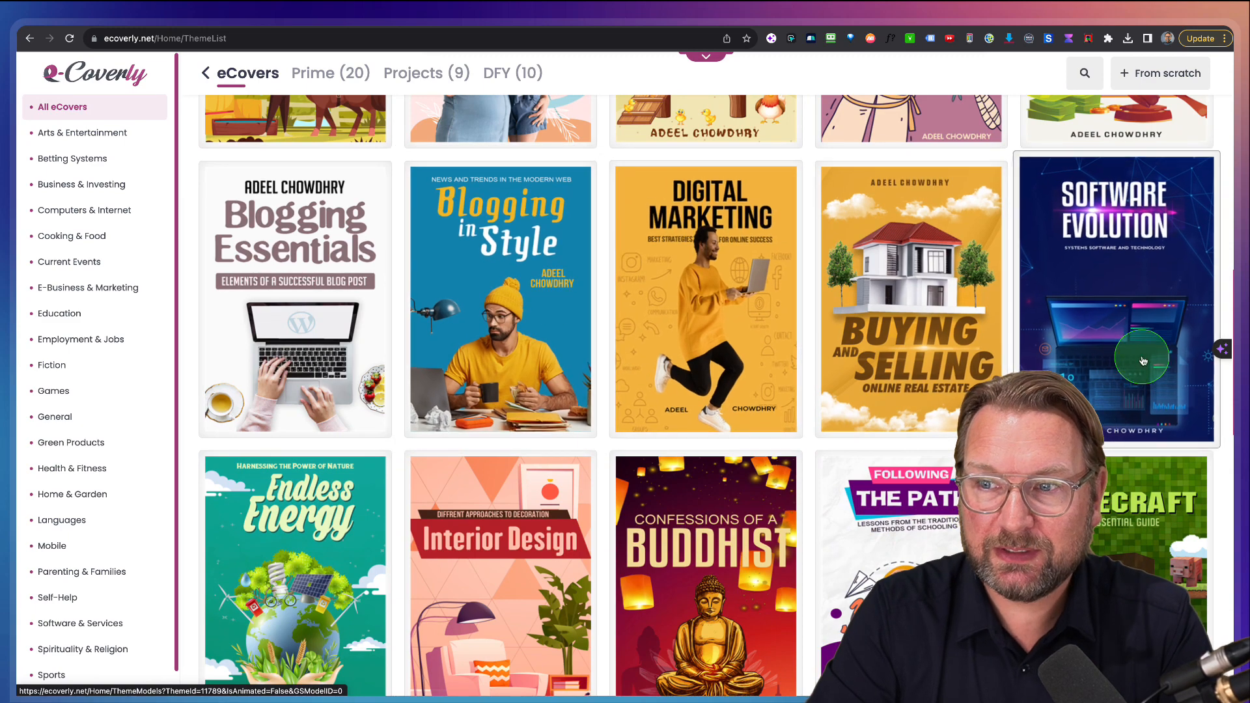
{"action": "left_click", "coordinate": [1118, 344]}
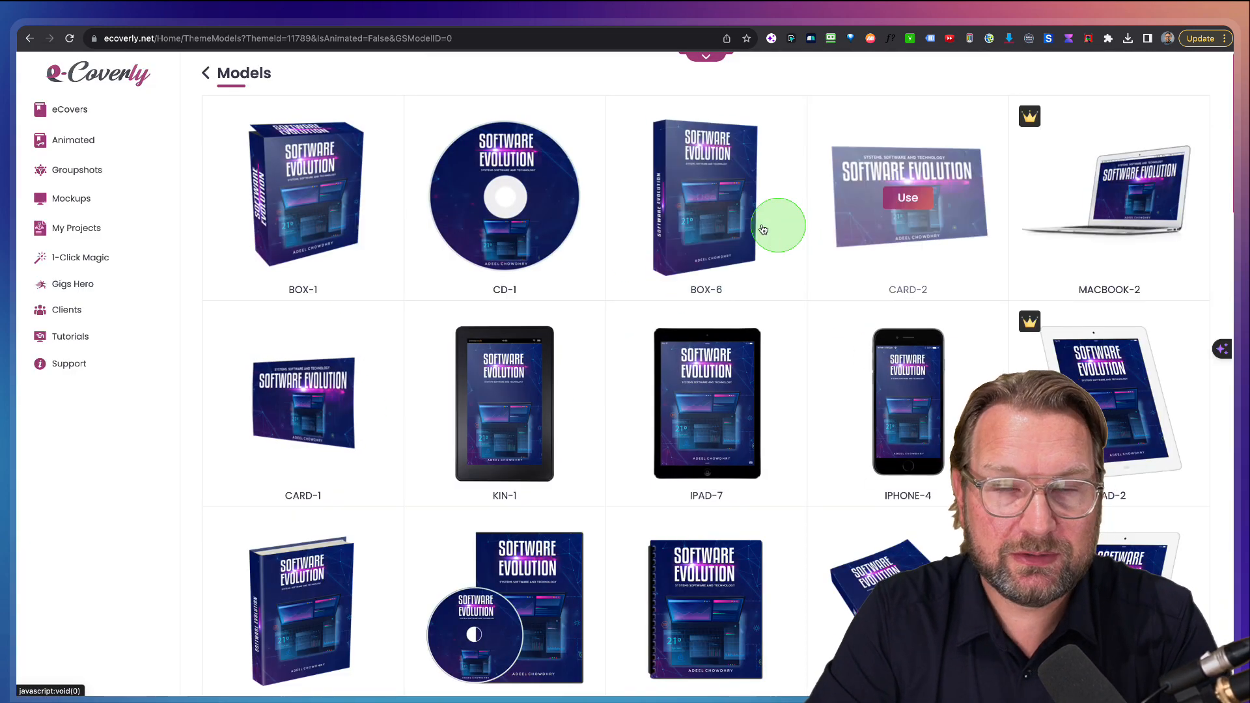
- Find the LAPTOP-2 model for the Software Evolution cover and use it in the editor
{"action": "scroll", "coordinate": [774, 371], "scroll_direction": "down", "scroll_amount": 5}
{"action": "scroll", "coordinate": [775, 373], "scroll_direction": "down", "scroll_amount": 10}
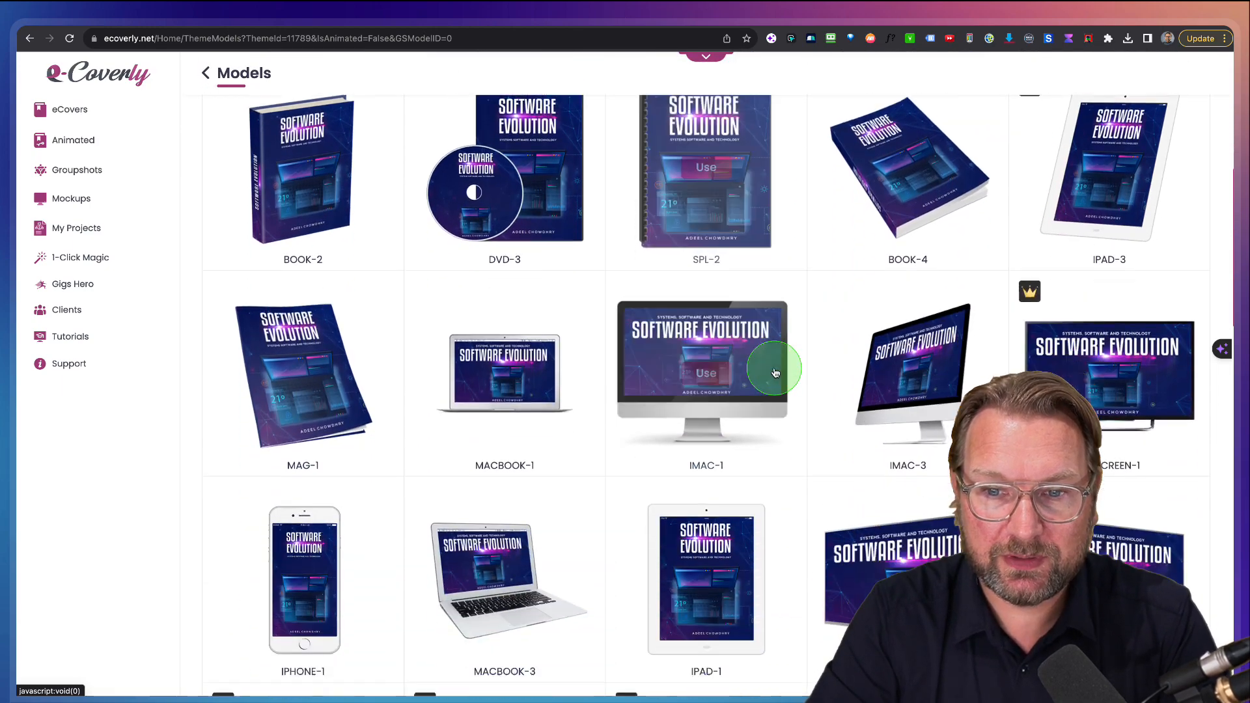
{"action": "scroll", "coordinate": [744, 387], "scroll_direction": "down", "scroll_amount": 14}
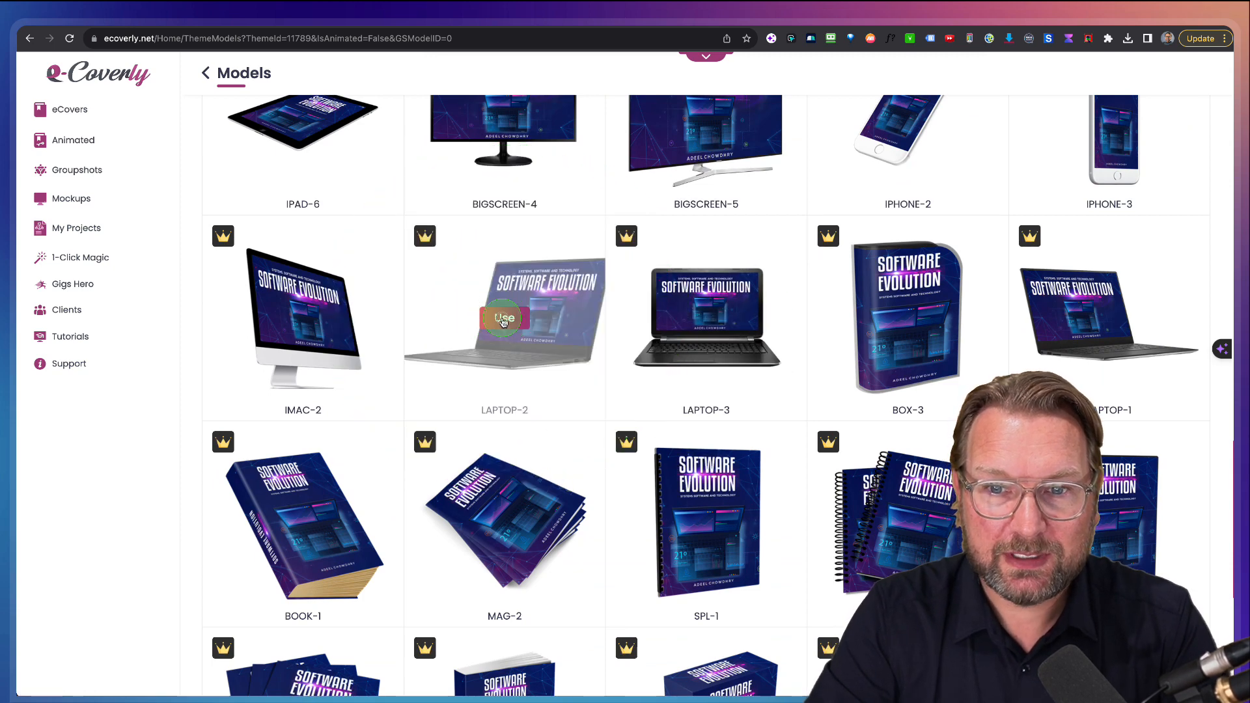
{"action": "left_click", "coordinate": [503, 319]}
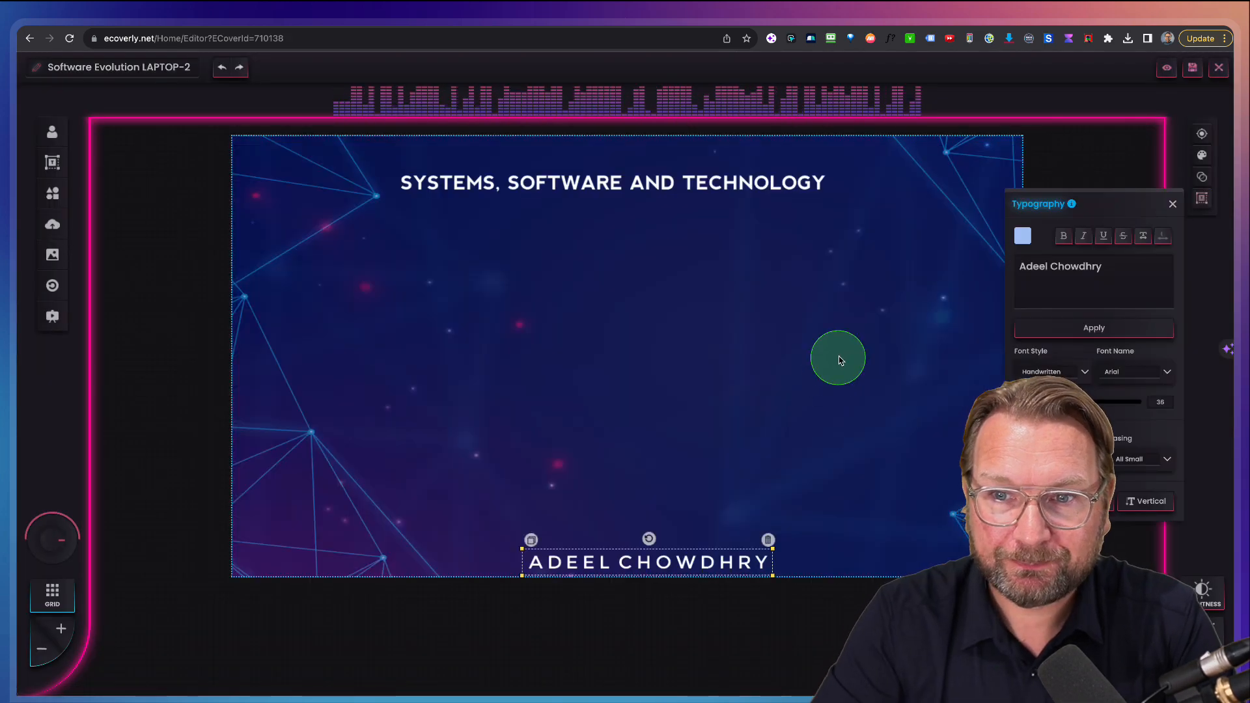
{"action": "left_click", "coordinate": [645, 424]}
{"action": "mouse_move", "coordinate": [623, 441]}
{"action": "left_mouse_down"}
{"action": "mouse_move", "coordinate": [623, 414]}
{"action": "mouse_move", "coordinate": [620, 436]}
{"action": "left_mouse_up"}
{"action": "left_click", "coordinate": [283, 417]}
{"action": "left_click", "coordinate": [258, 286]}
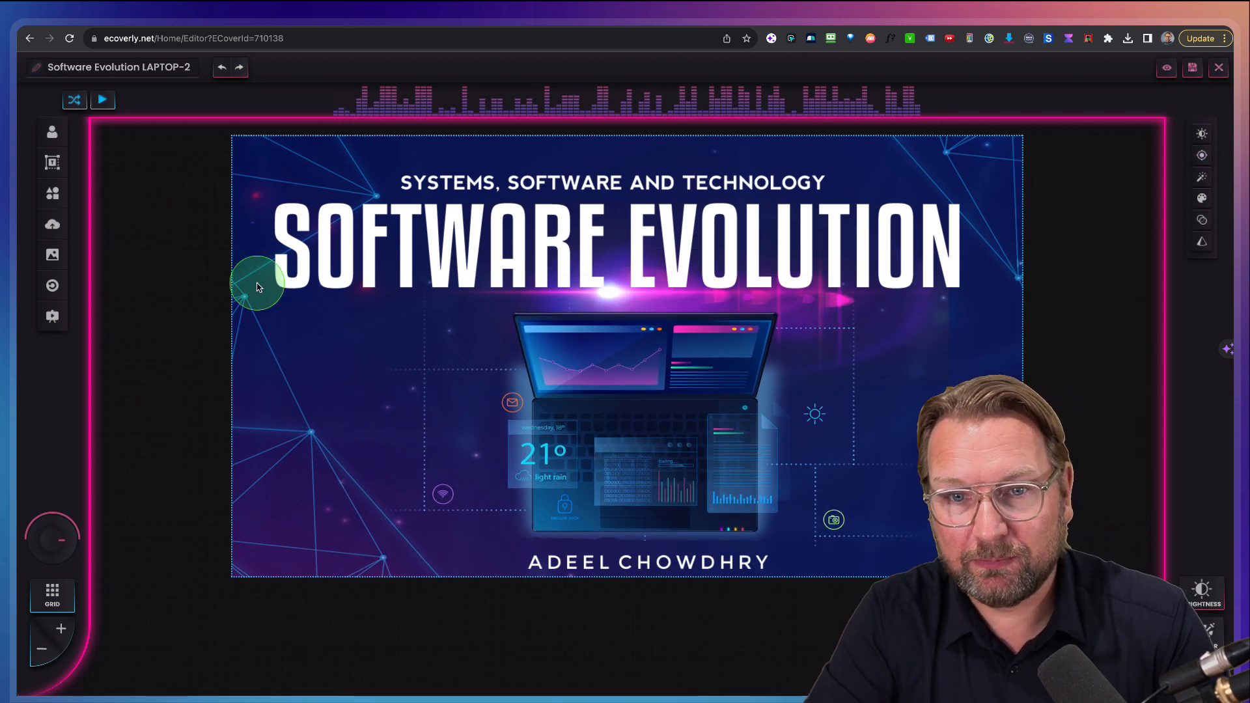
- Insert the uploaded portrait with the purple backdrop and place it in the lower-right corner of the cover
{"action": "left_click", "coordinate": [52, 224]}
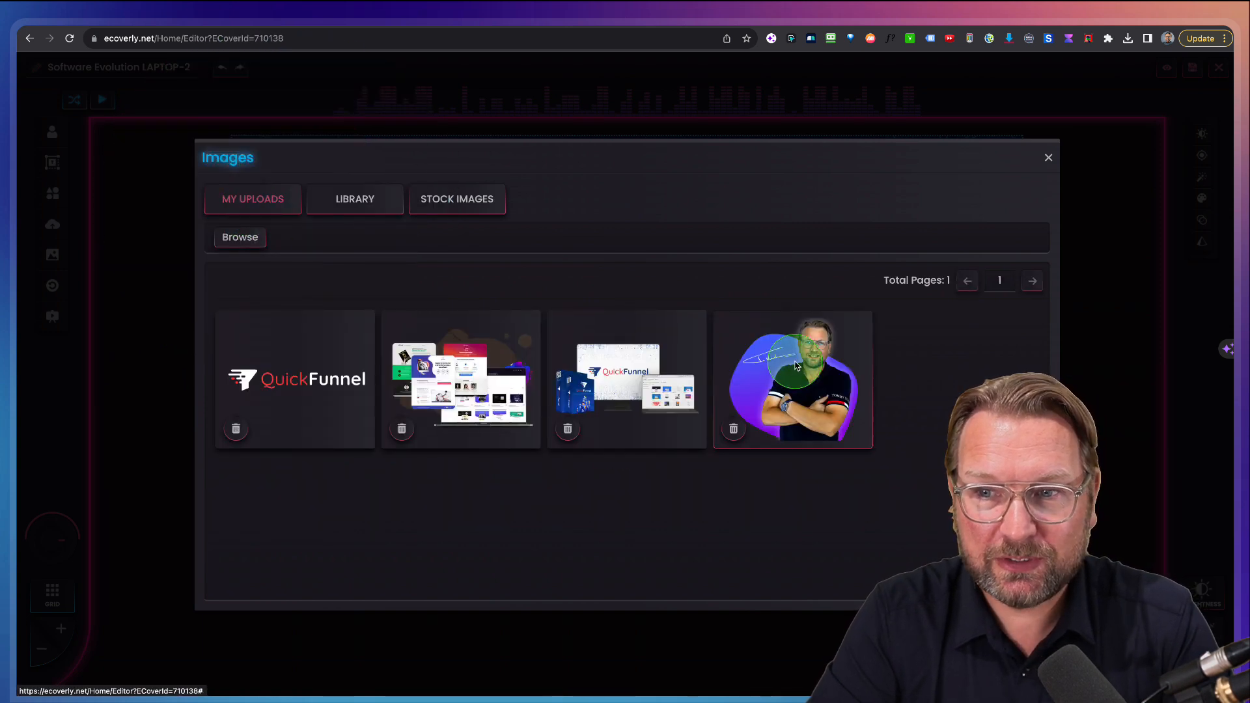
{"action": "left_click", "coordinate": [797, 366]}
{"action": "left_click_drag", "start_coordinate": [674, 383], "coordinate": [920, 477]}
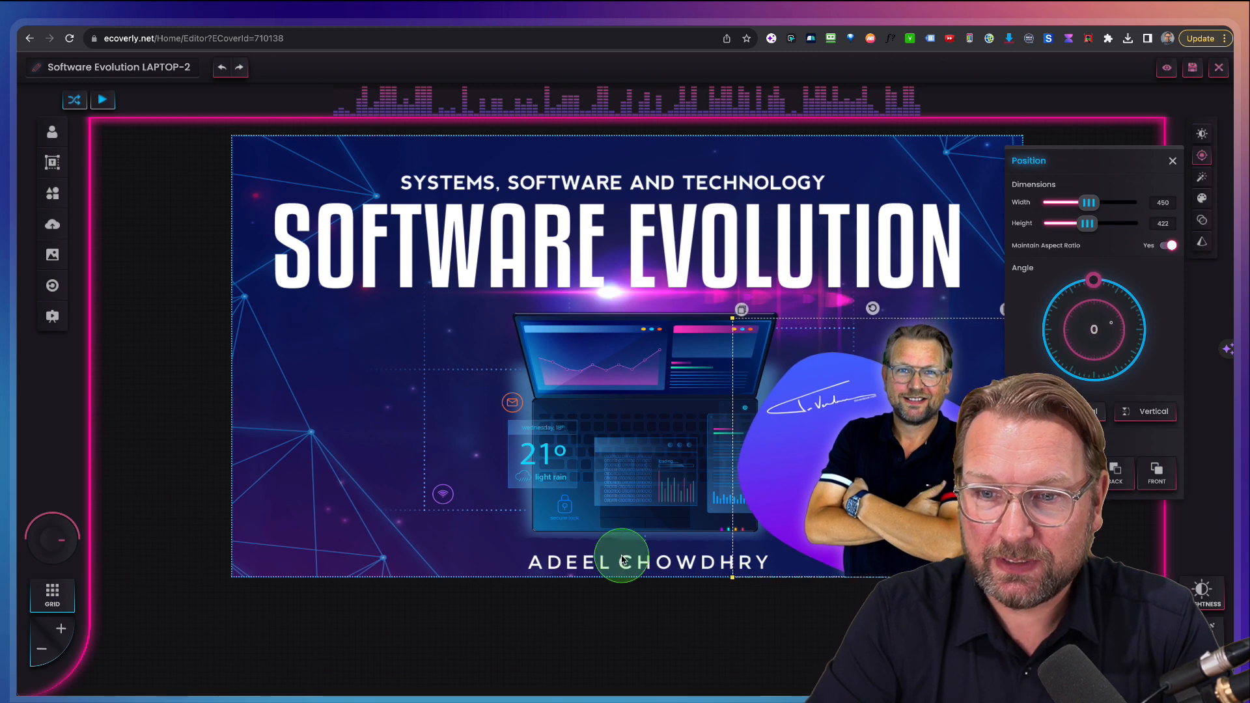
- Shift the author line slightly to the left and replace its text with the new author's full name
{"action": "left_click_drag", "start_coordinate": [623, 560], "coordinate": [593, 561]}
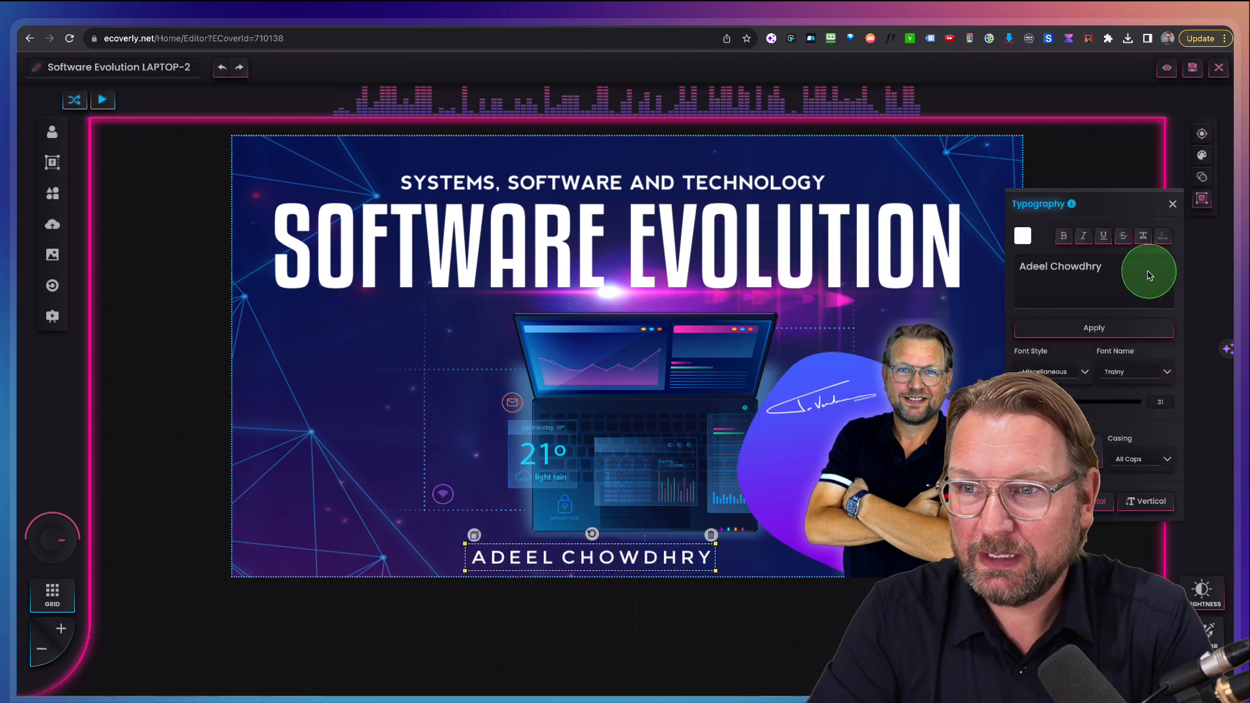
{"action": "type", "text": "TIM VE"}
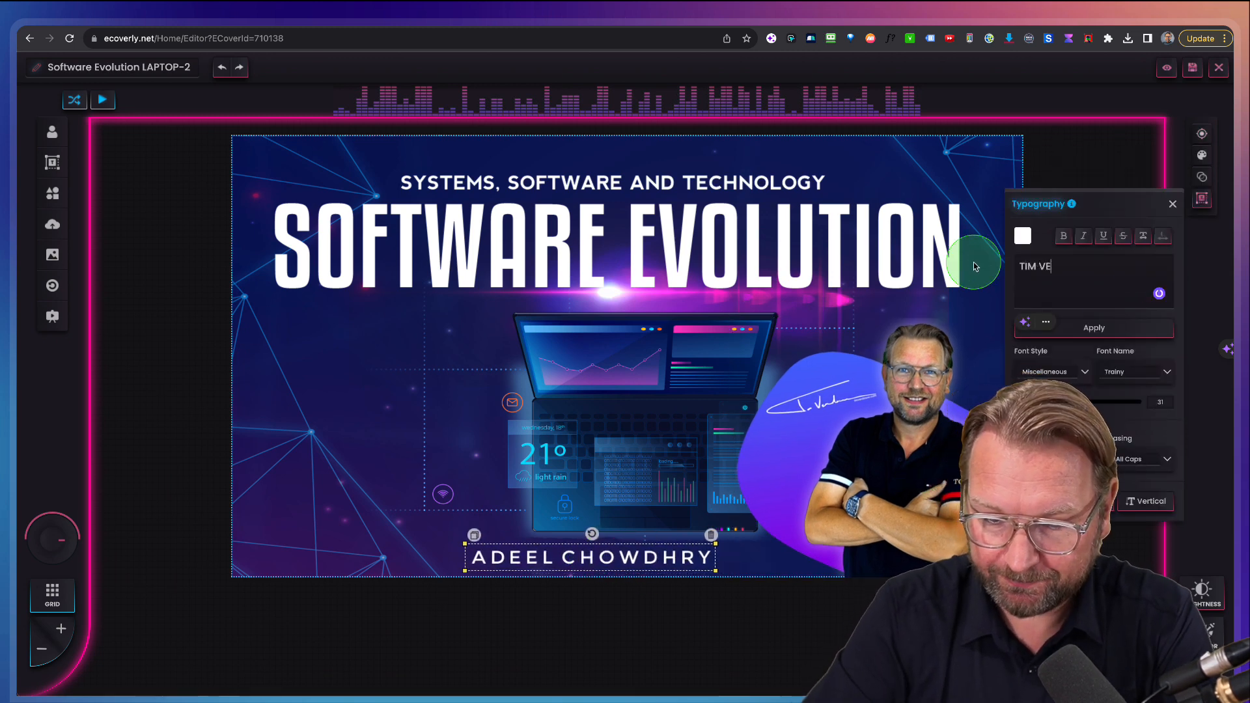
{"action": "type", "text": "RDOUW"}
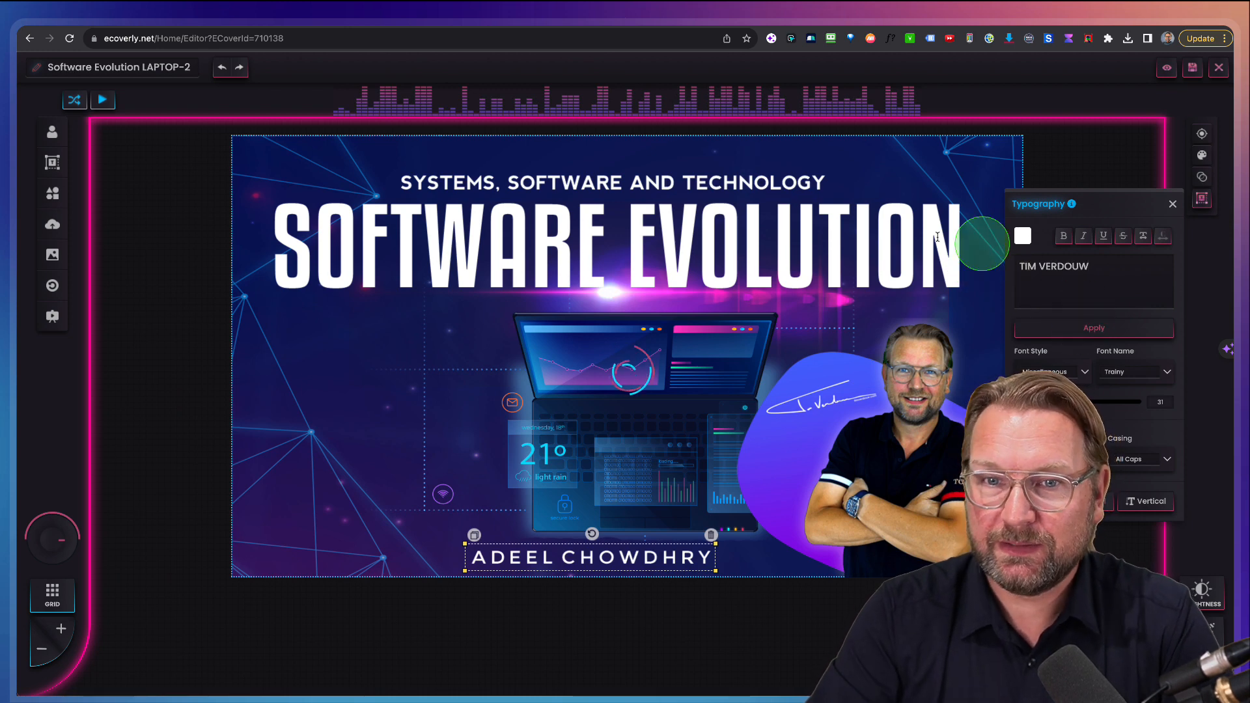
- Show the preset filters for the portrait image and save the cover
{"action": "left_click", "coordinate": [856, 384]}
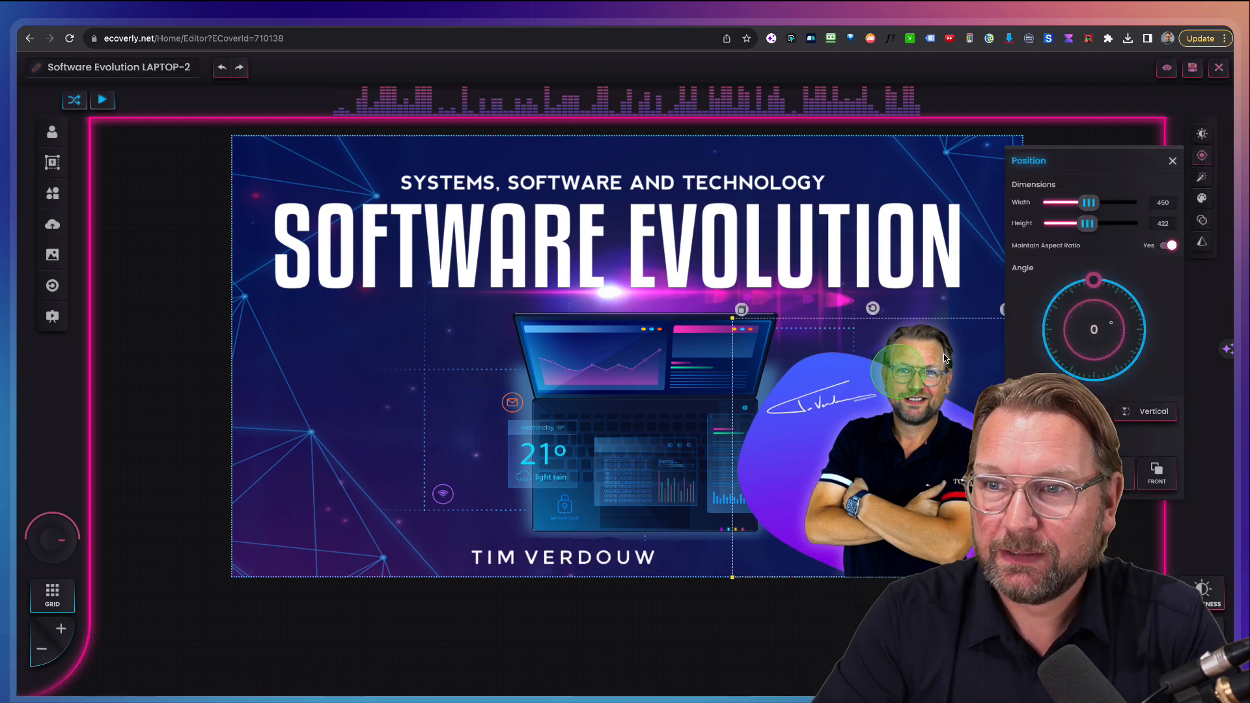
{"action": "left_click", "coordinate": [1201, 176]}
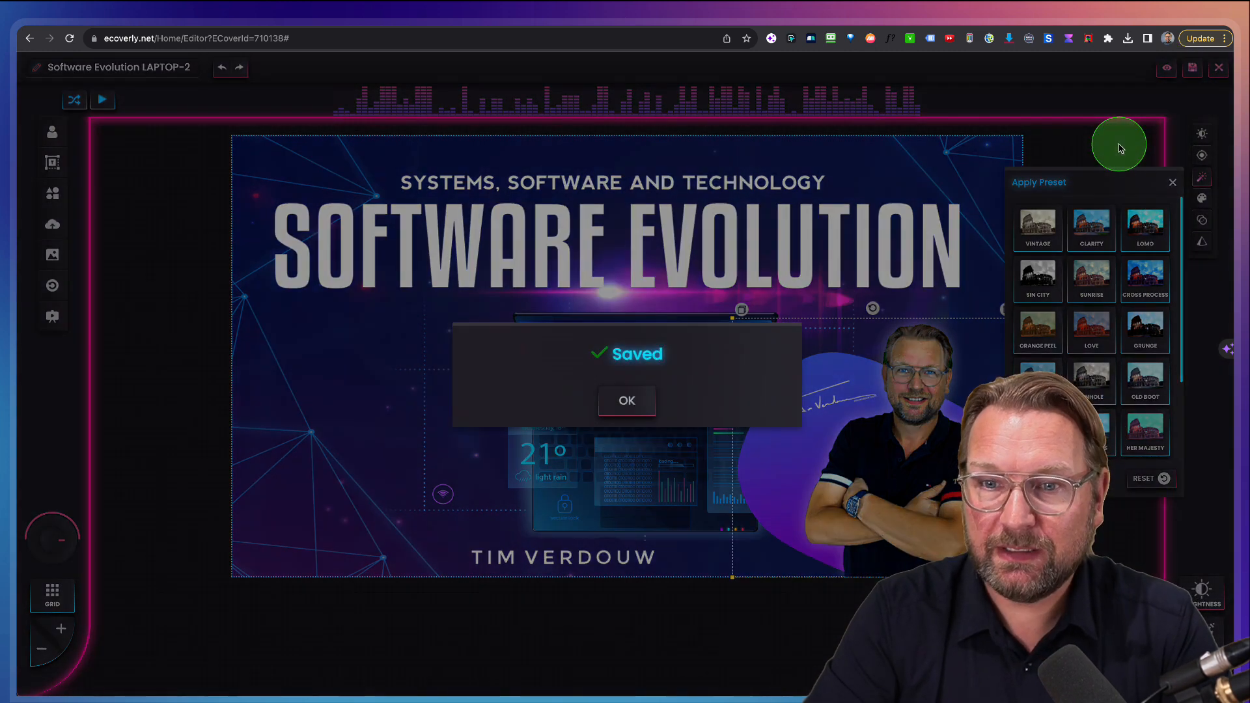
{"action": "left_click", "coordinate": [634, 401]}
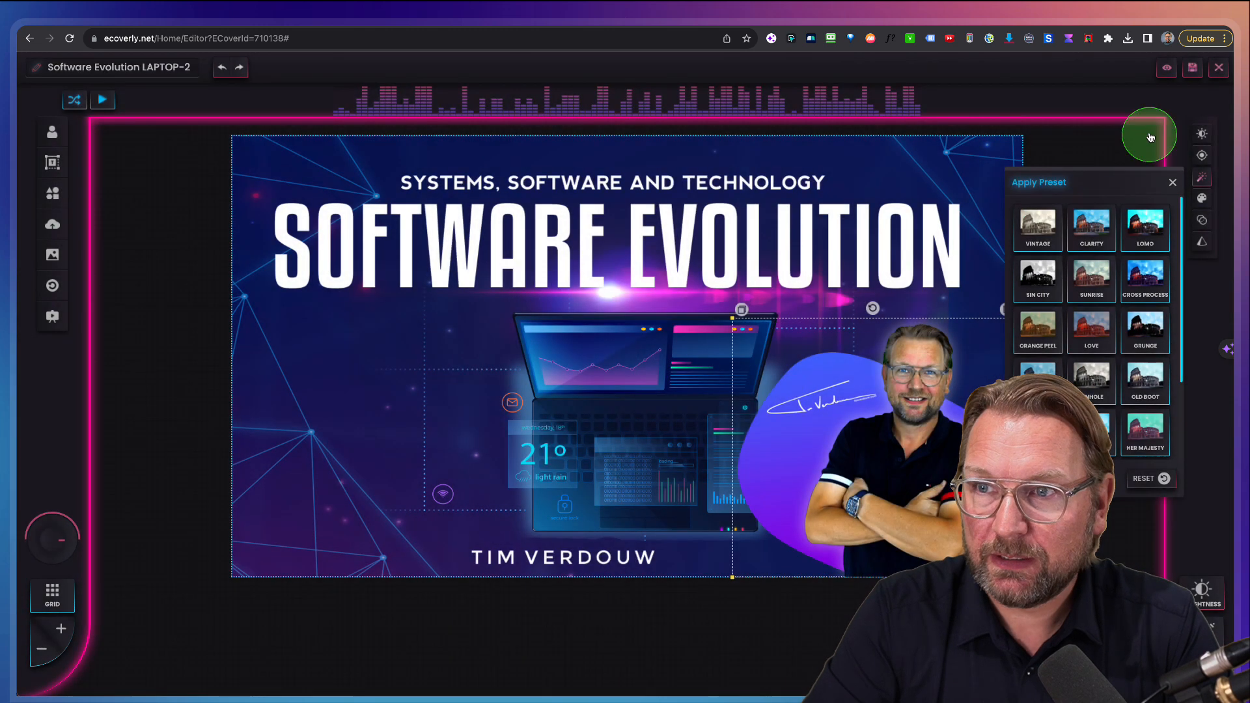
- Preview the finished laptop cover and add a shadow to it
{"action": "left_click", "coordinate": [1164, 69]}
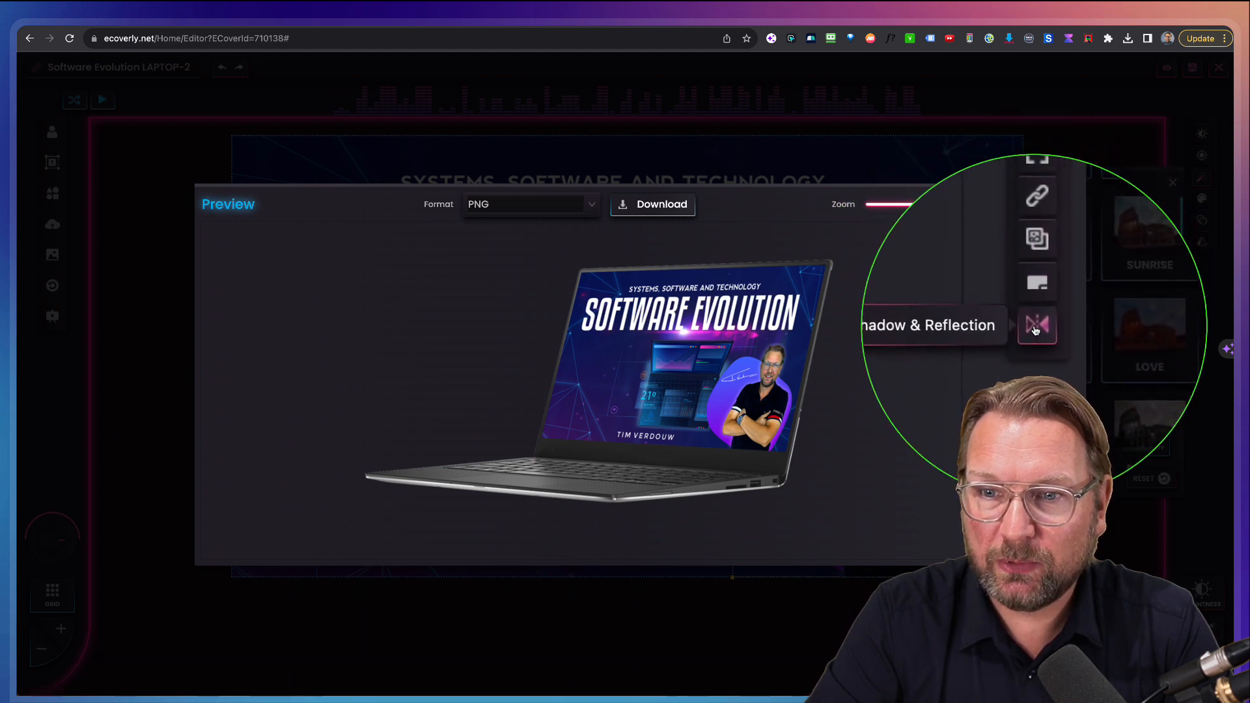
{"action": "left_click", "coordinate": [1035, 326]}
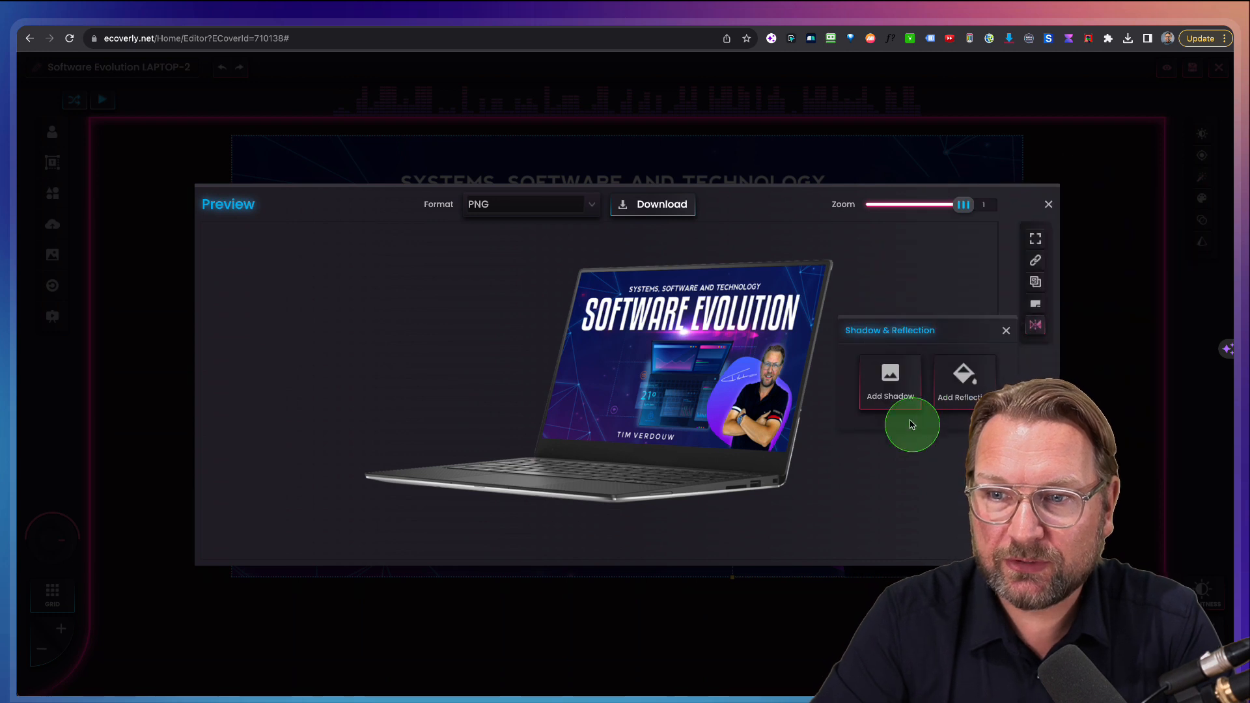
{"action": "left_click", "coordinate": [890, 383]}
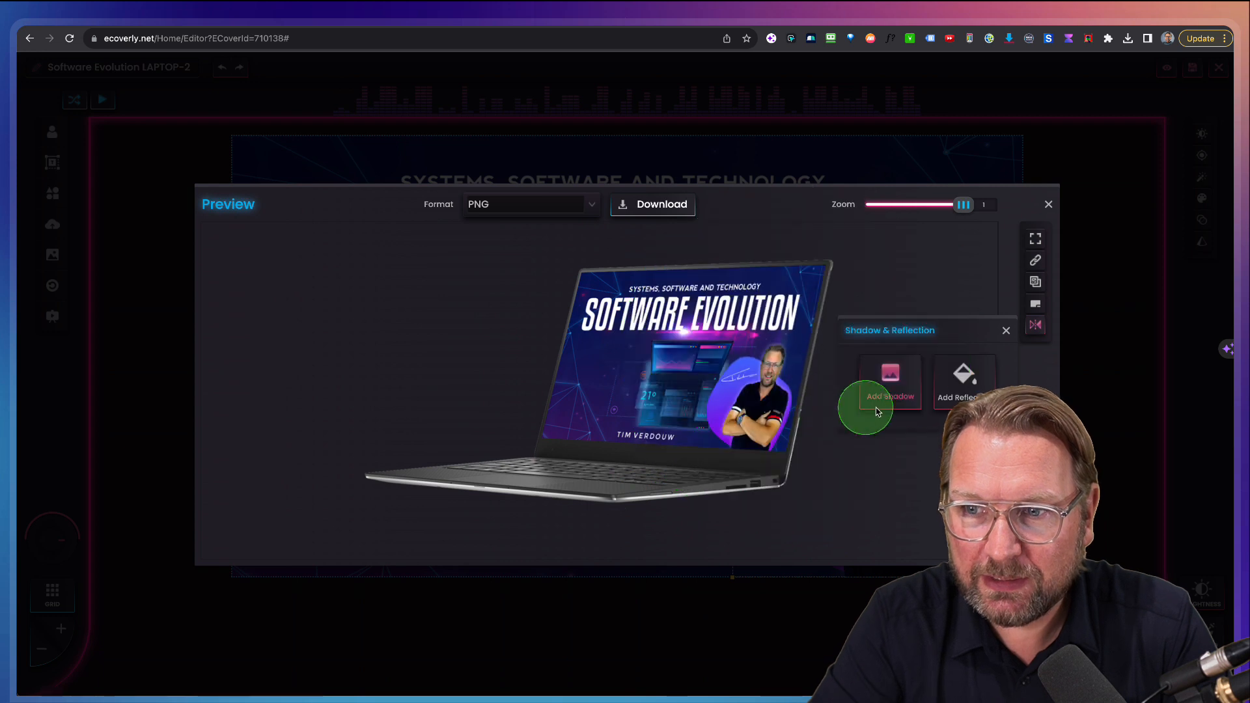
- Give the previewed laptop a solid background colour, trying black first and applying blue #0644d9 instead
{"action": "left_click", "coordinate": [951, 391]}
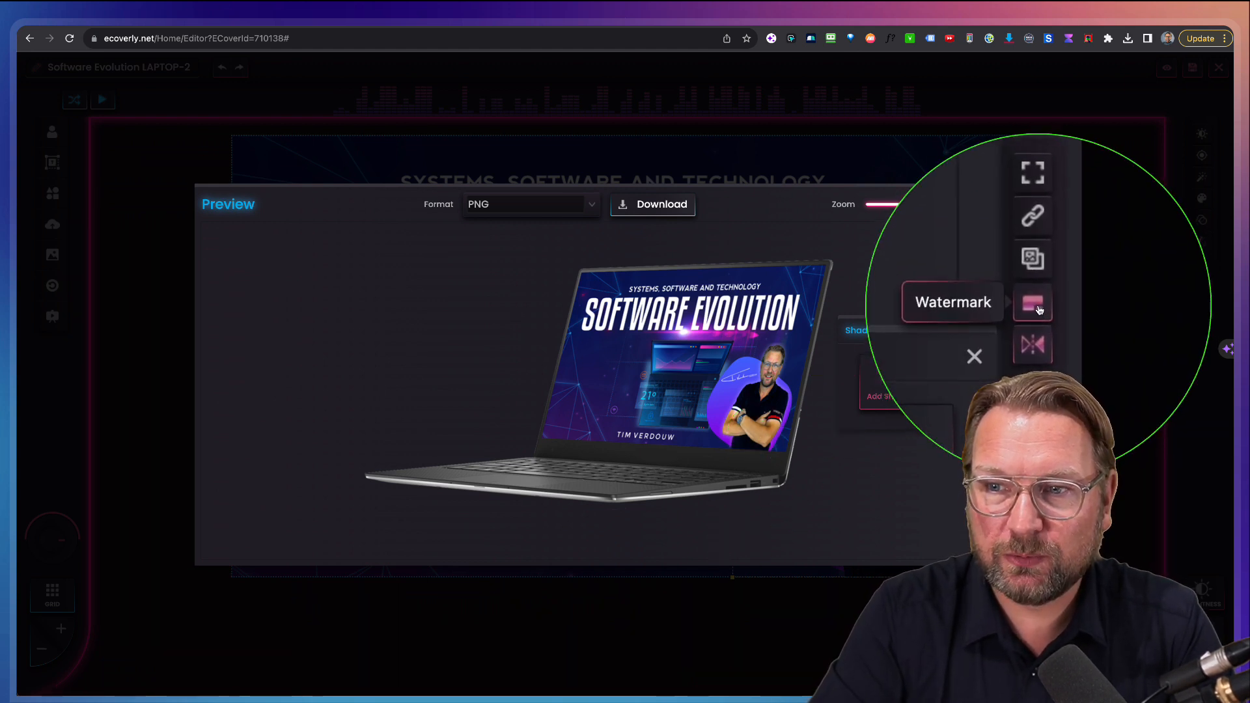
{"action": "left_click", "coordinate": [1035, 266]}
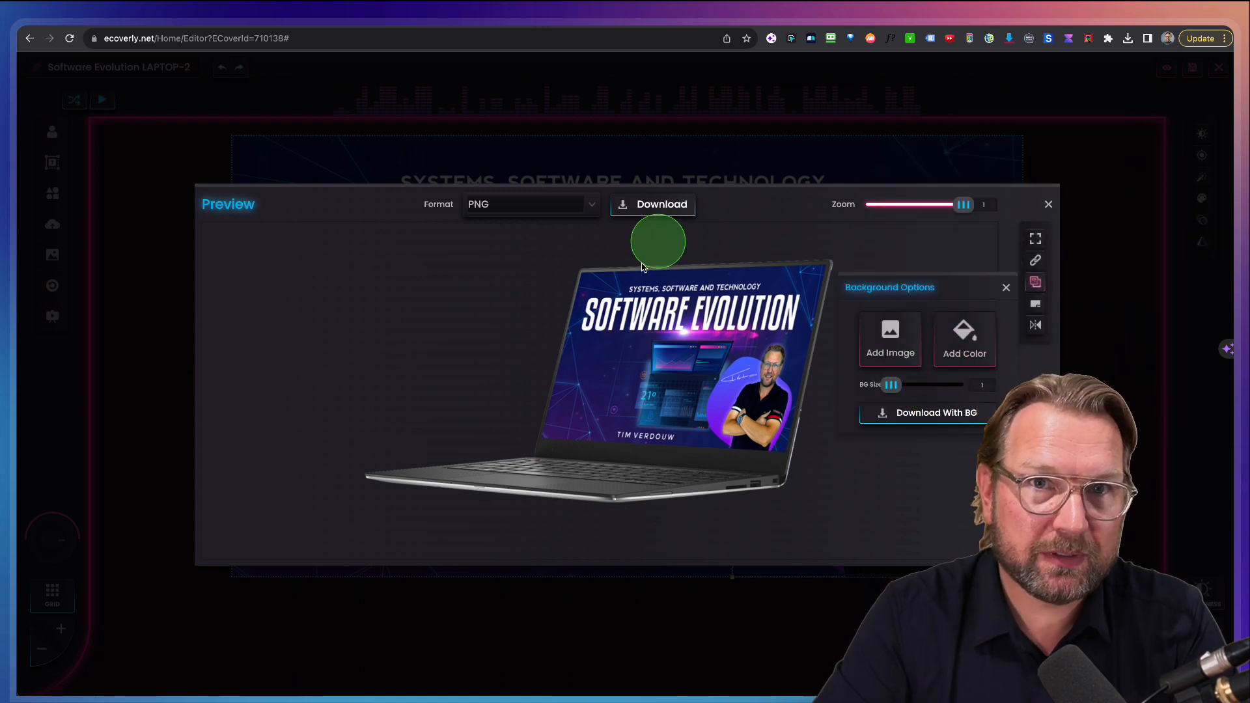
{"action": "left_click", "coordinate": [971, 354]}
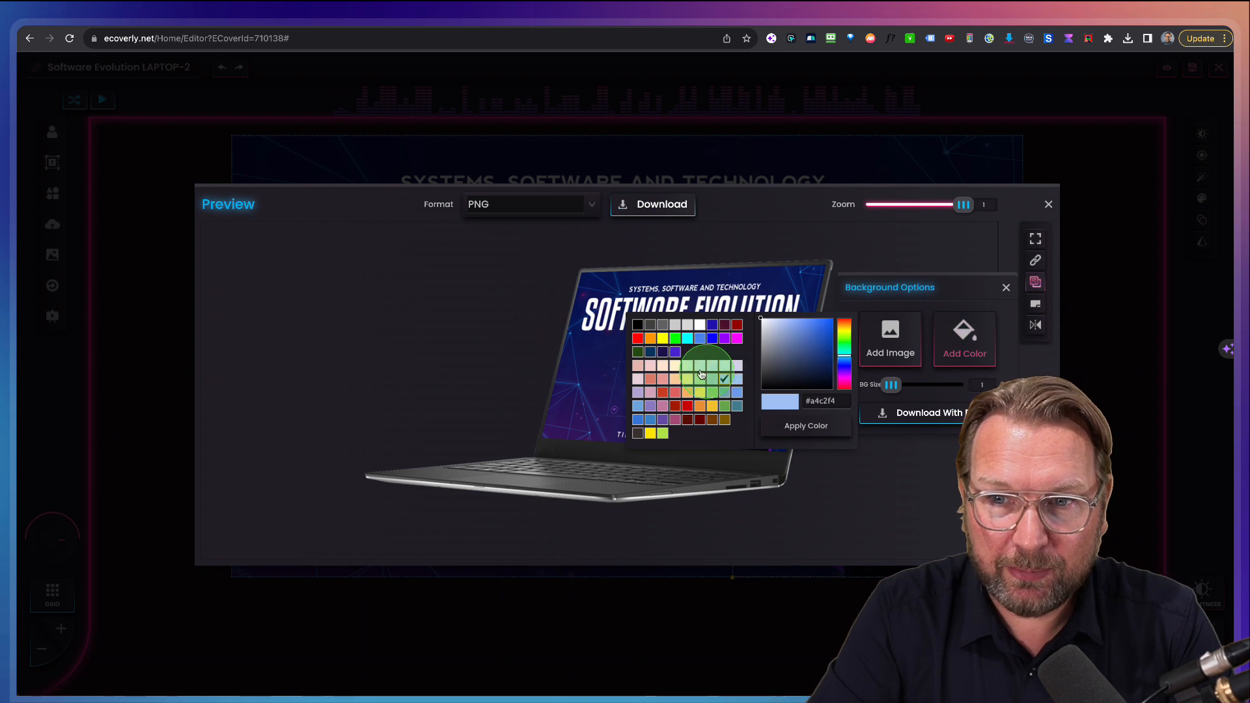
{"action": "left_click", "coordinate": [639, 325]}
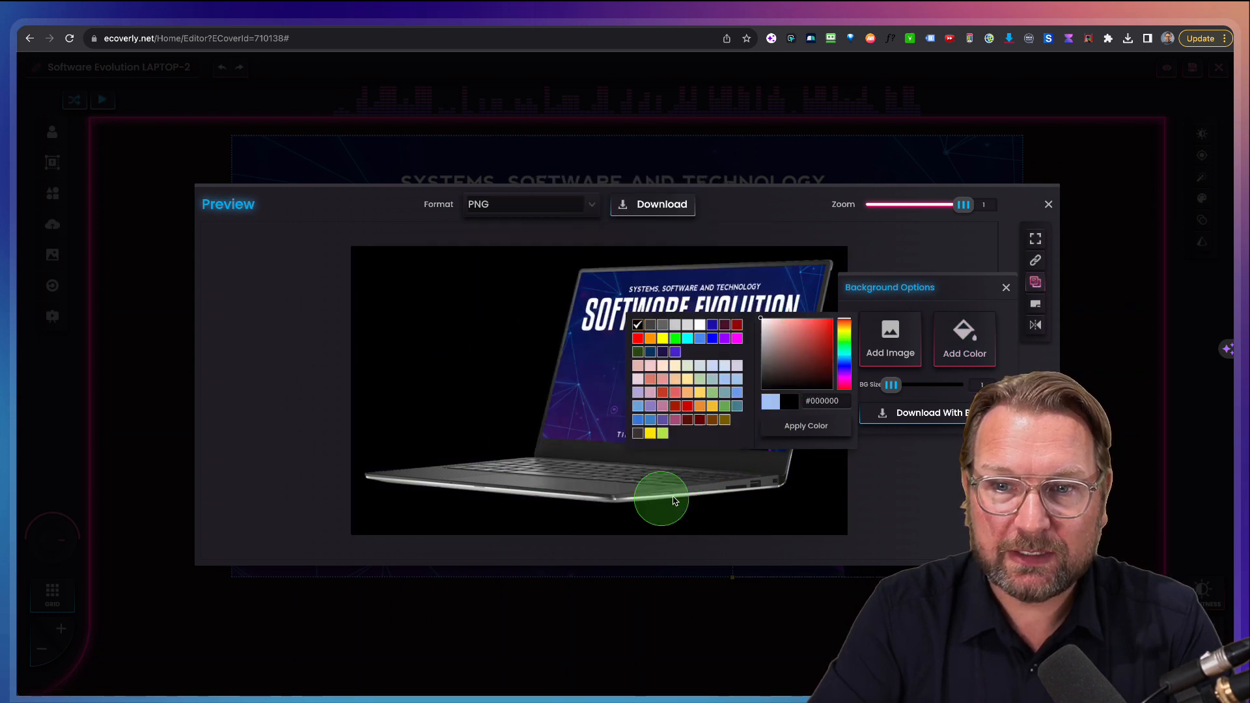
{"action": "left_click", "coordinate": [844, 362]}
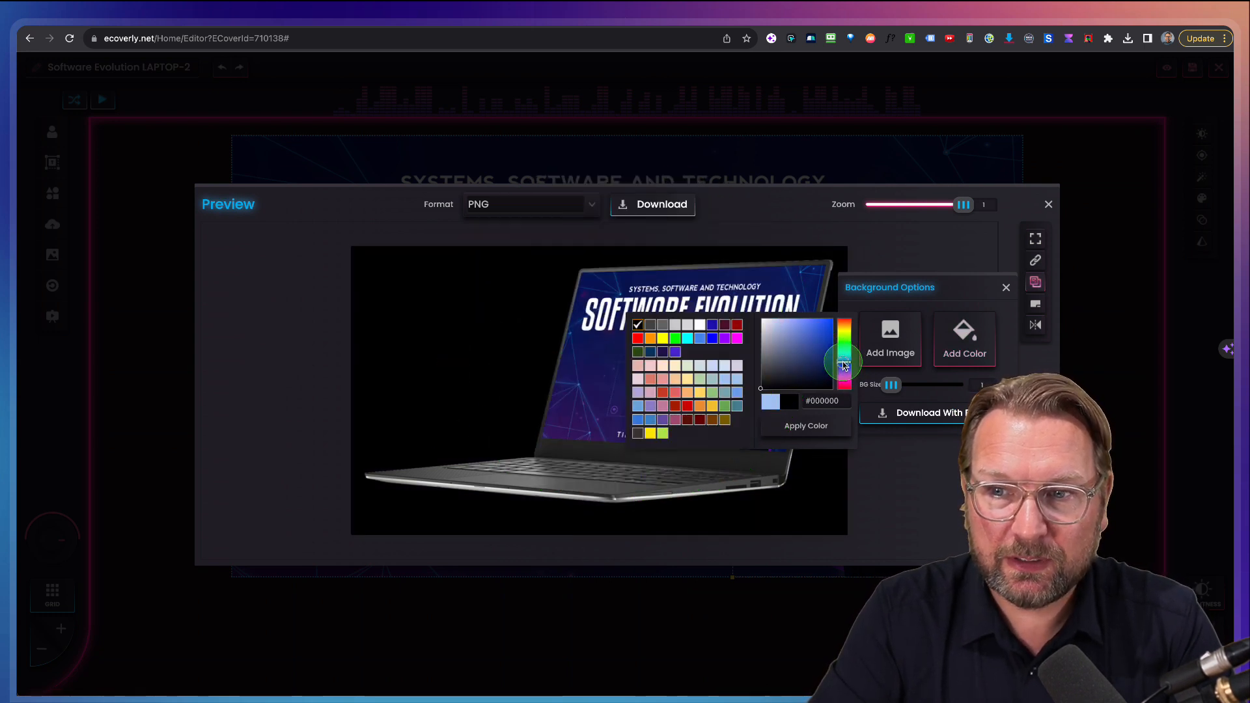
{"action": "left_click_drag", "start_coordinate": [821, 356], "coordinate": [829, 328]}
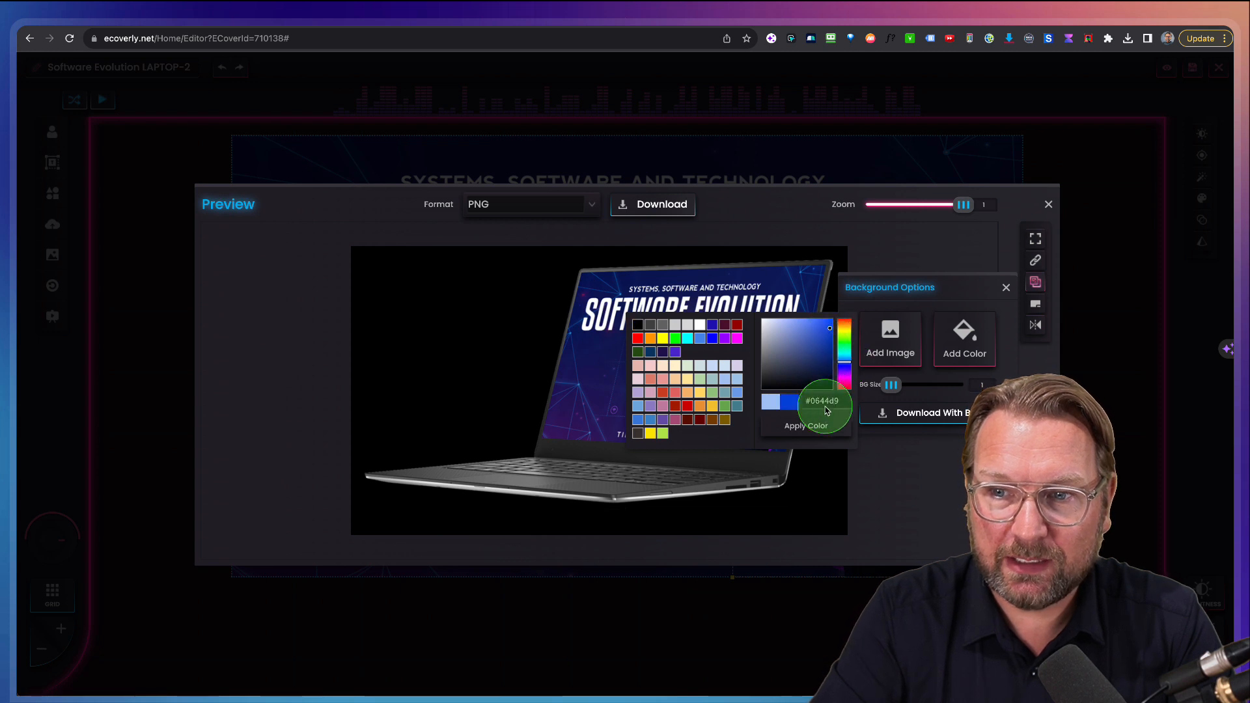
{"action": "left_click", "coordinate": [819, 427]}
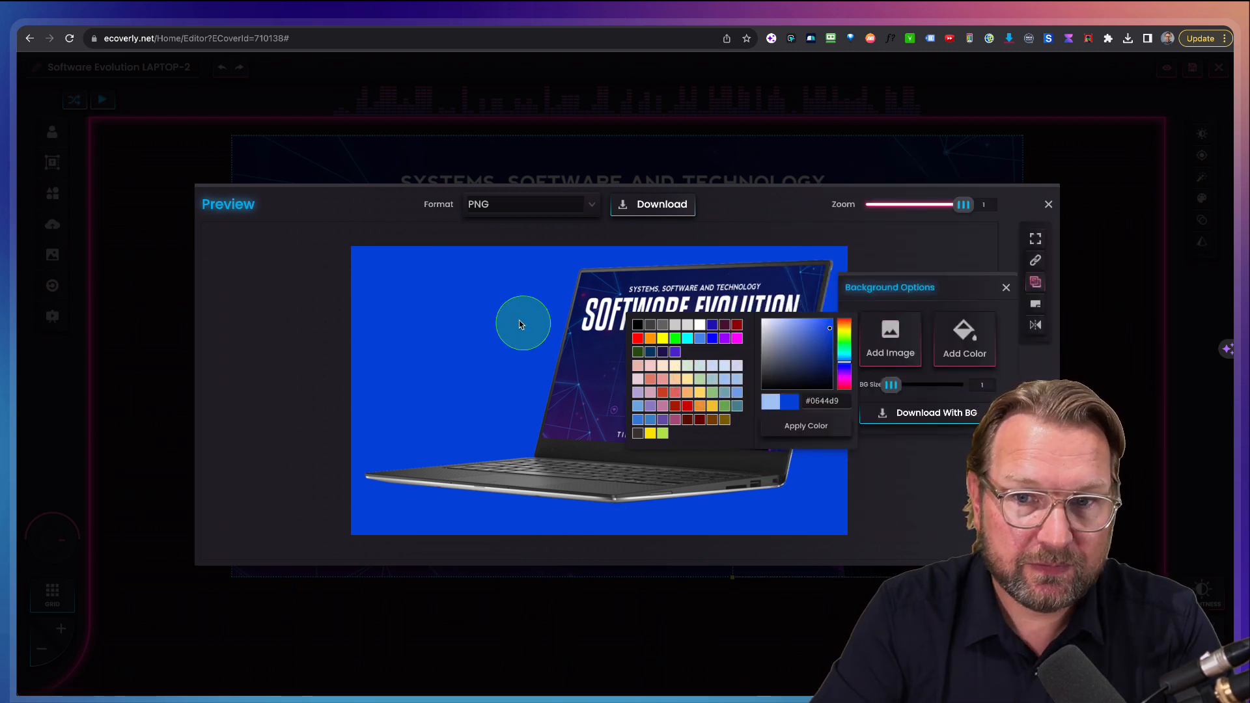
{"action": "left_click", "coordinate": [451, 375]}
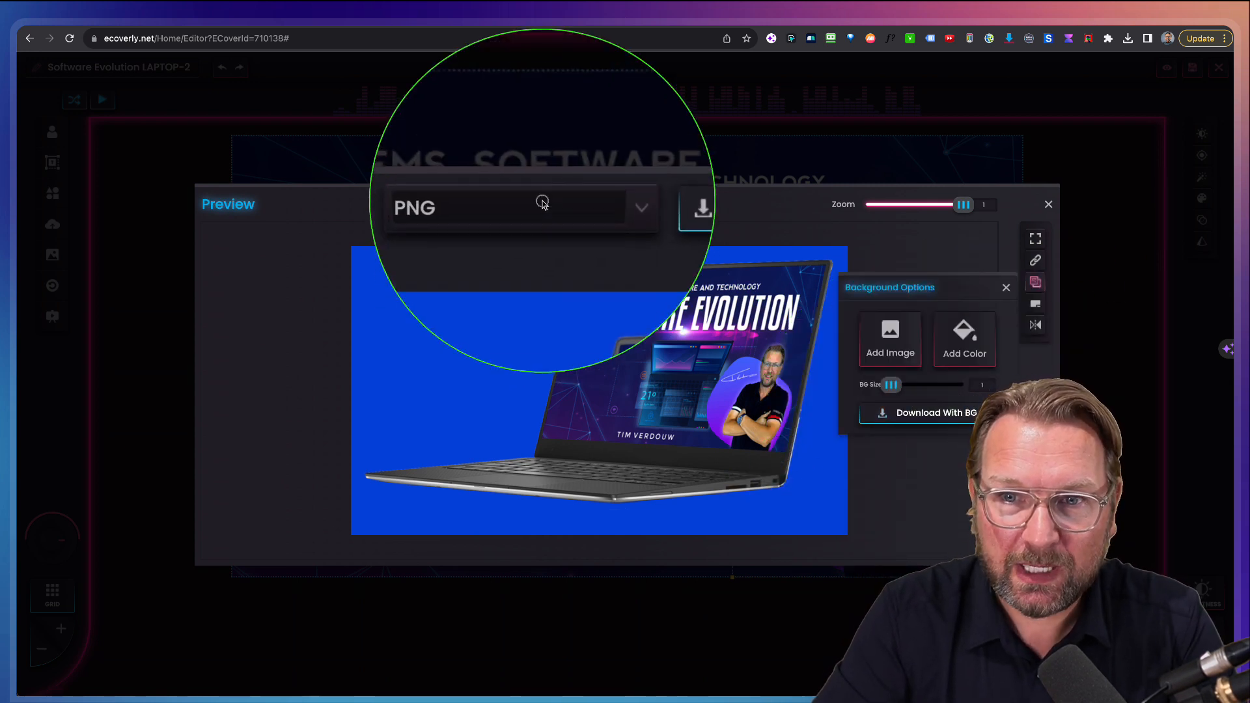
- Close the preview after viewing the download formats, and exit the cover editor with the changes saved
{"action": "left_click", "coordinate": [514, 204]}
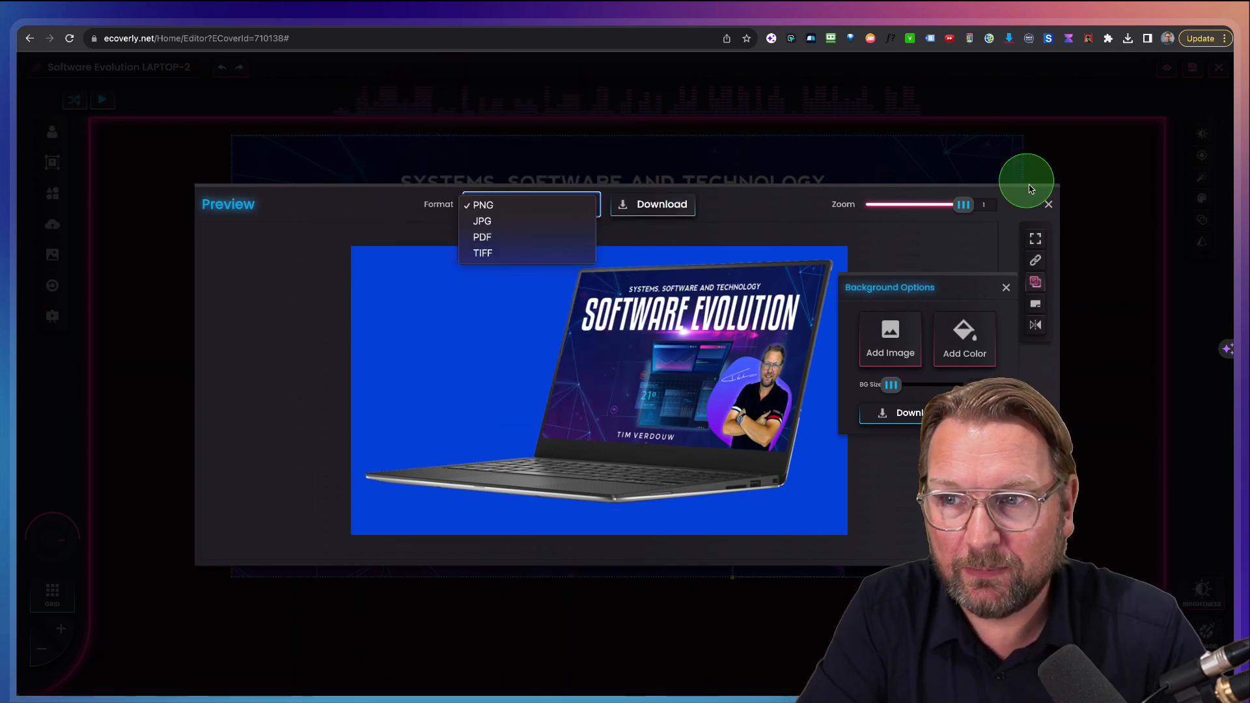
{"action": "left_click", "coordinate": [1049, 205]}
{"action": "left_click", "coordinate": [1049, 205]}
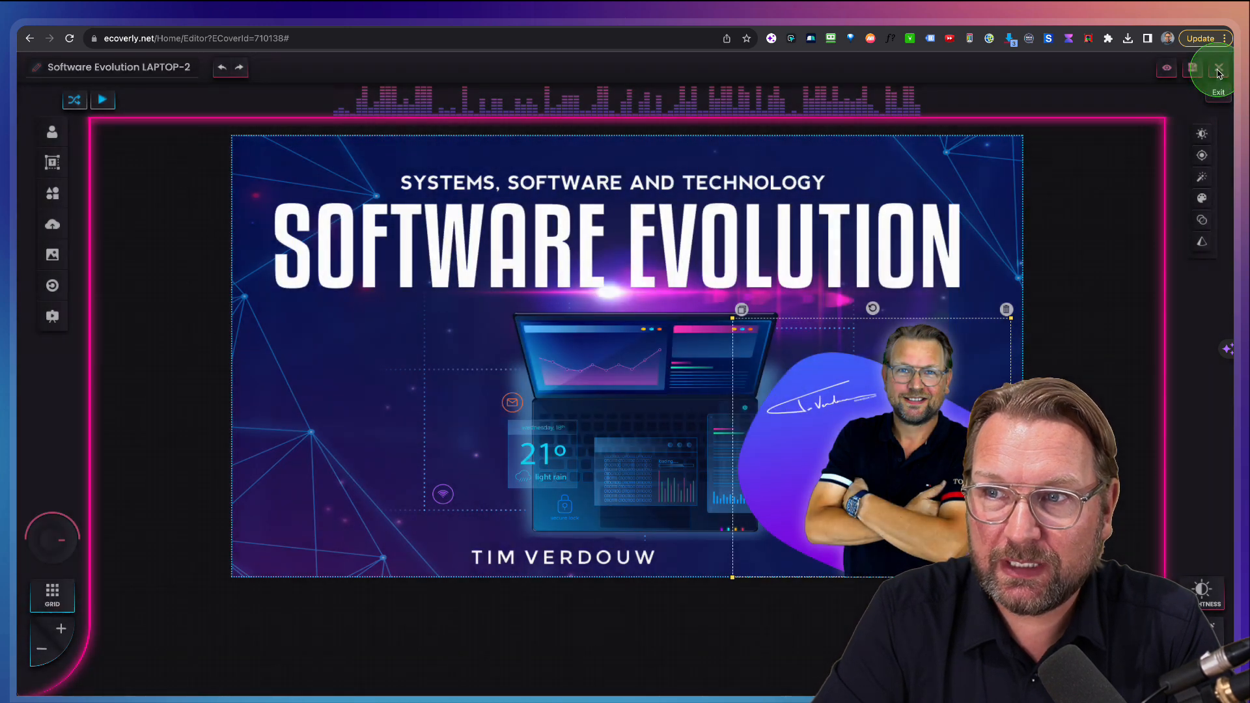
{"action": "left_click", "coordinate": [1219, 67]}
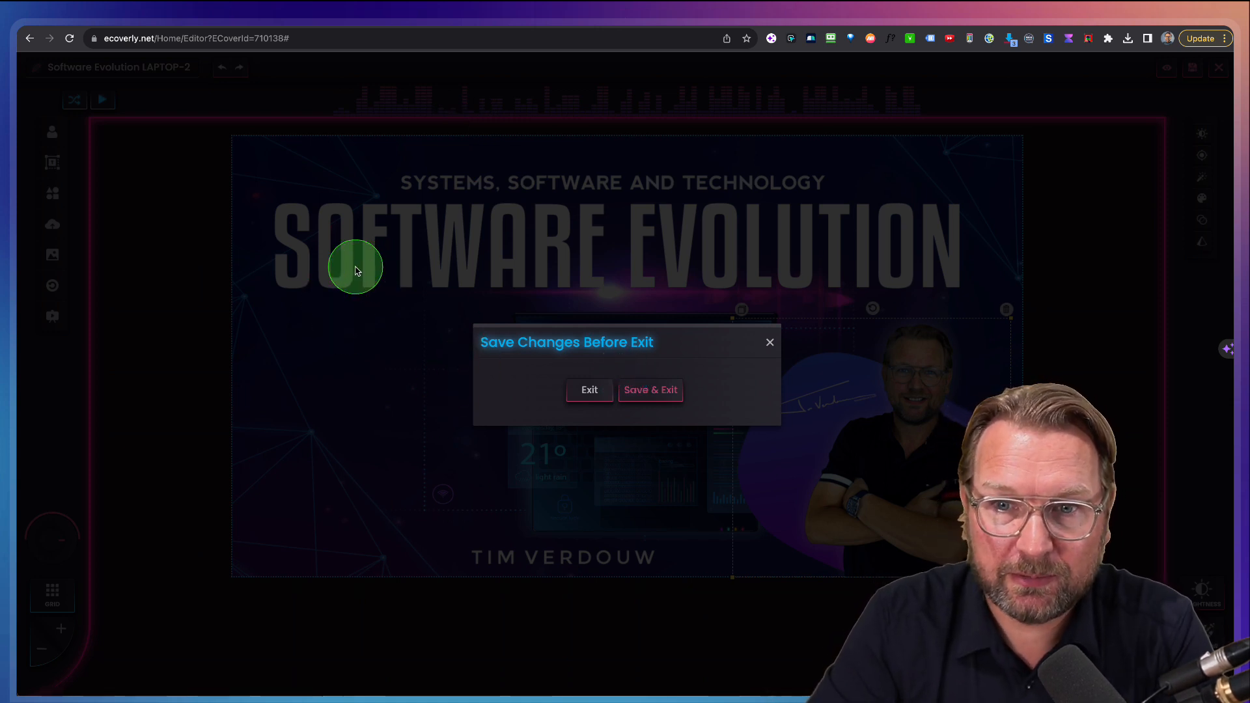
{"action": "left_click", "coordinate": [656, 389]}
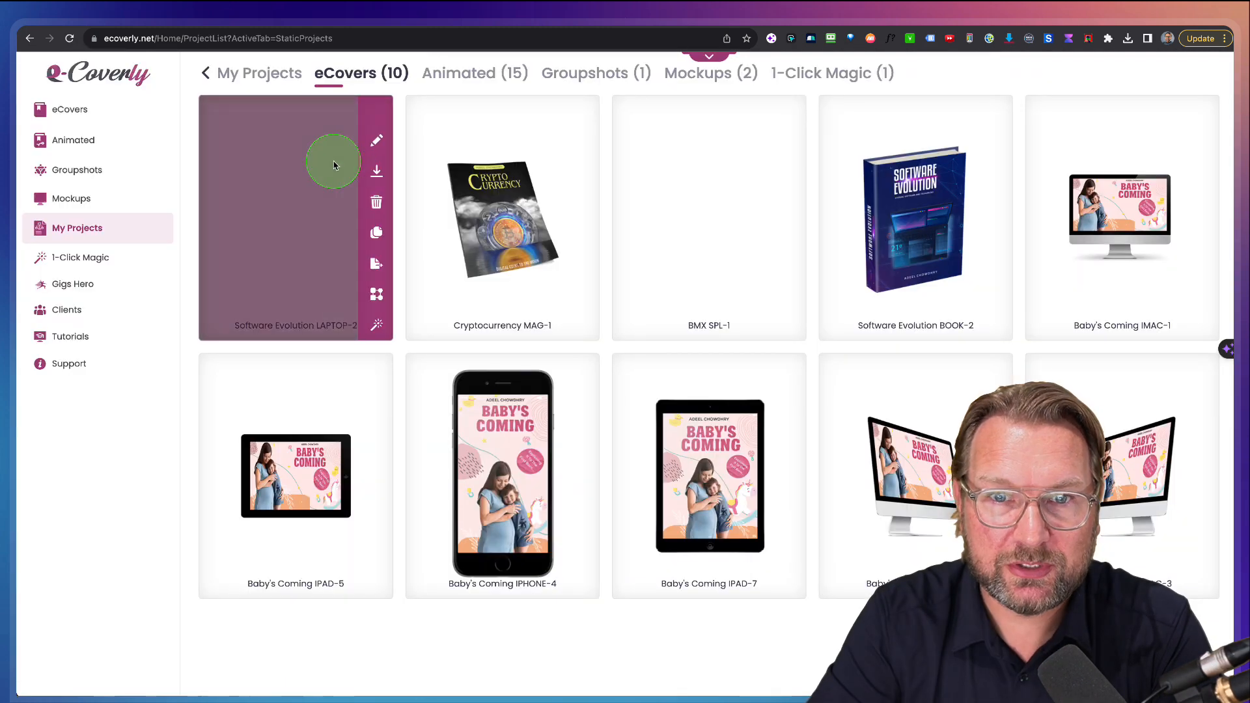
- Download the Software Evolution LAPTOP-2 project, extract its ZIP in the Downloads folder and open the extracted folder
{"action": "mouse_move", "coordinate": [355, 216]}
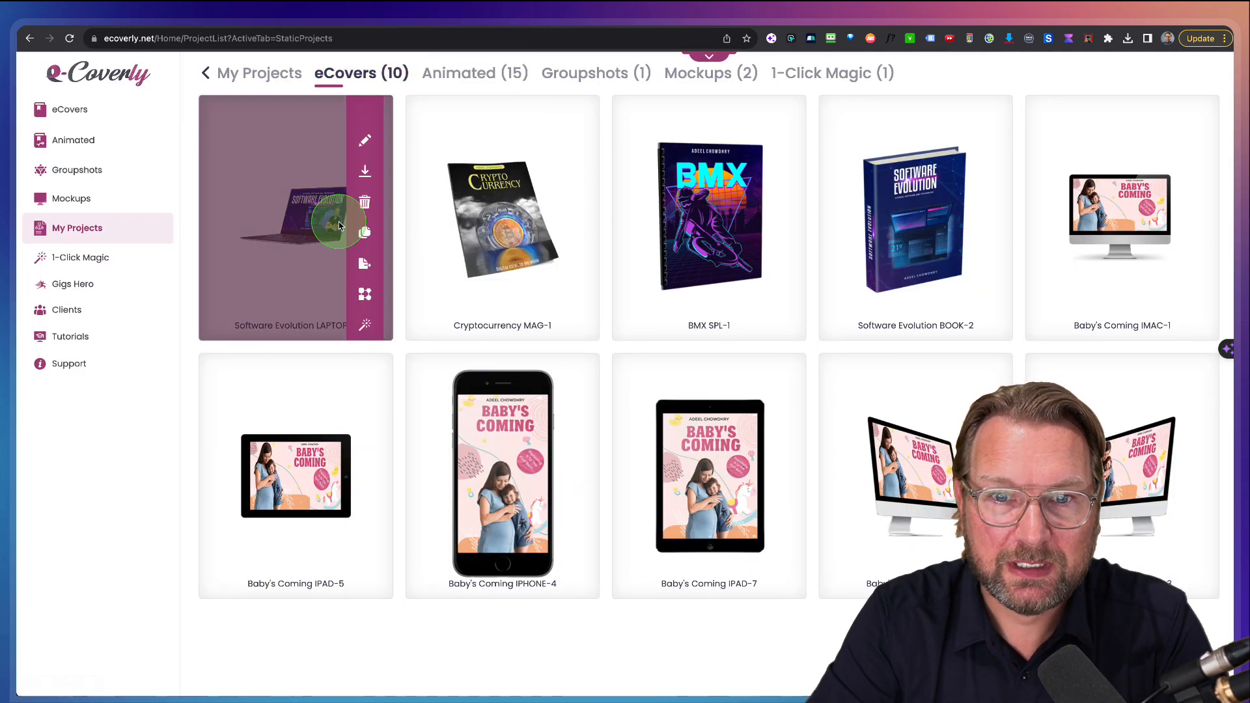
{"action": "left_click", "coordinate": [374, 172]}
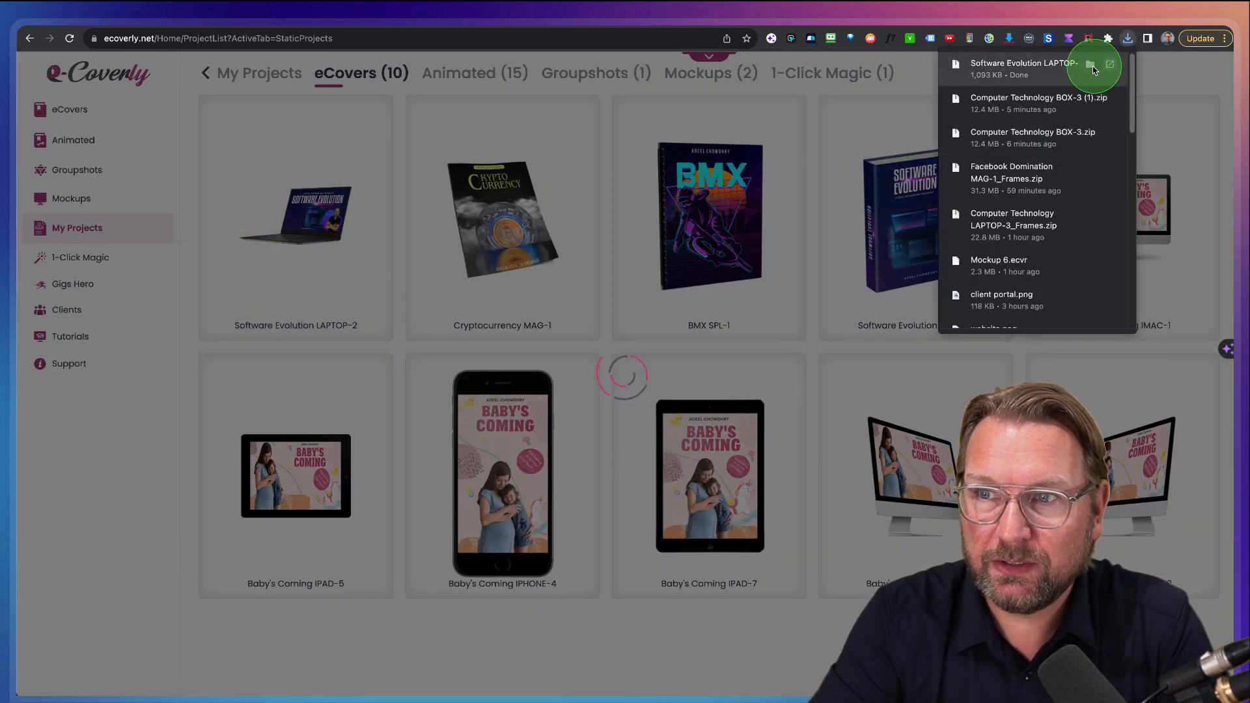
{"action": "left_click", "coordinate": [1090, 65]}
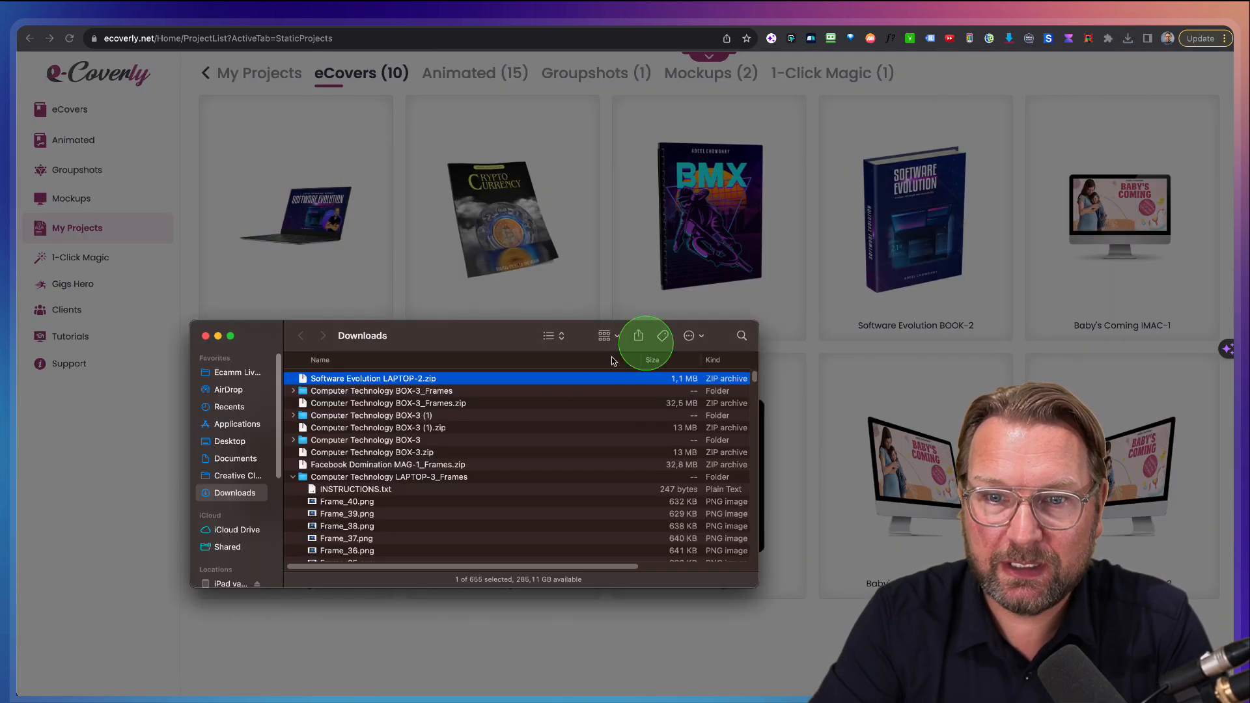
{"action": "double_click", "coordinate": [382, 378]}
{"action": "double_click", "coordinate": [337, 381]}
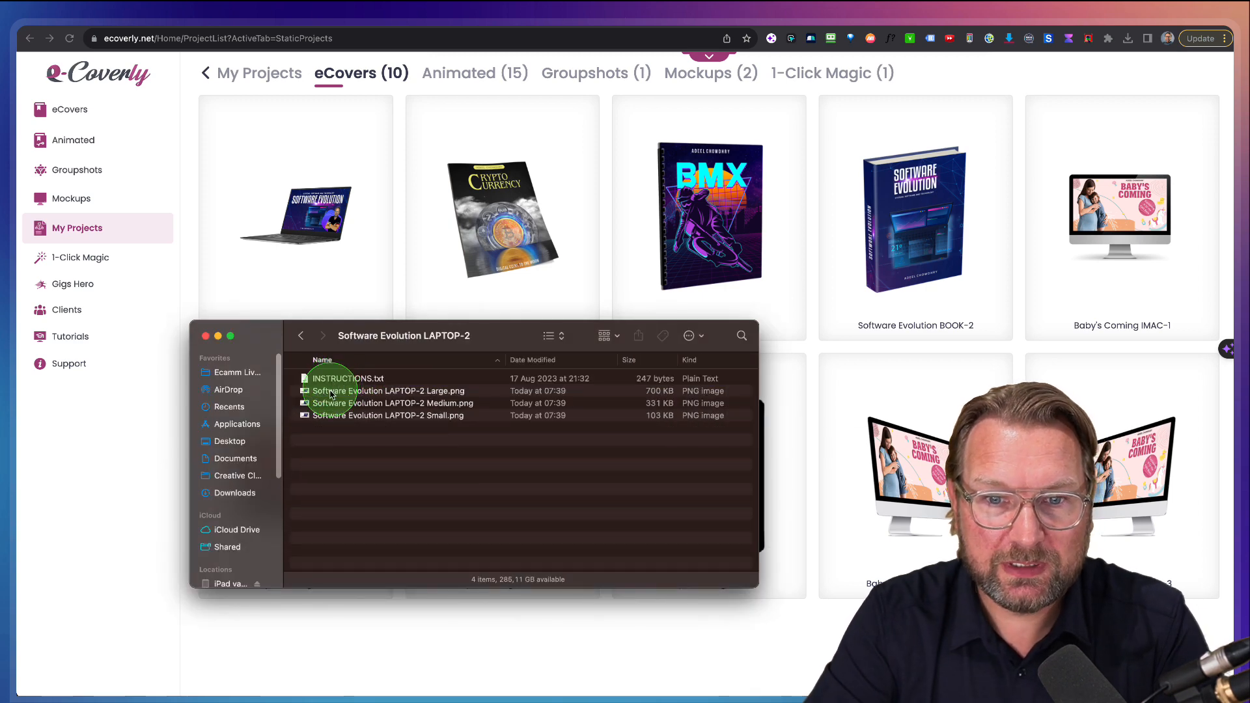
- Examine the Large, Medium and Small PNG versions of the Software Evolution LAPTOP-2 cover in Quick Look
{"action": "left_click", "coordinate": [337, 393]}
{"action": "key", "text": "space"}
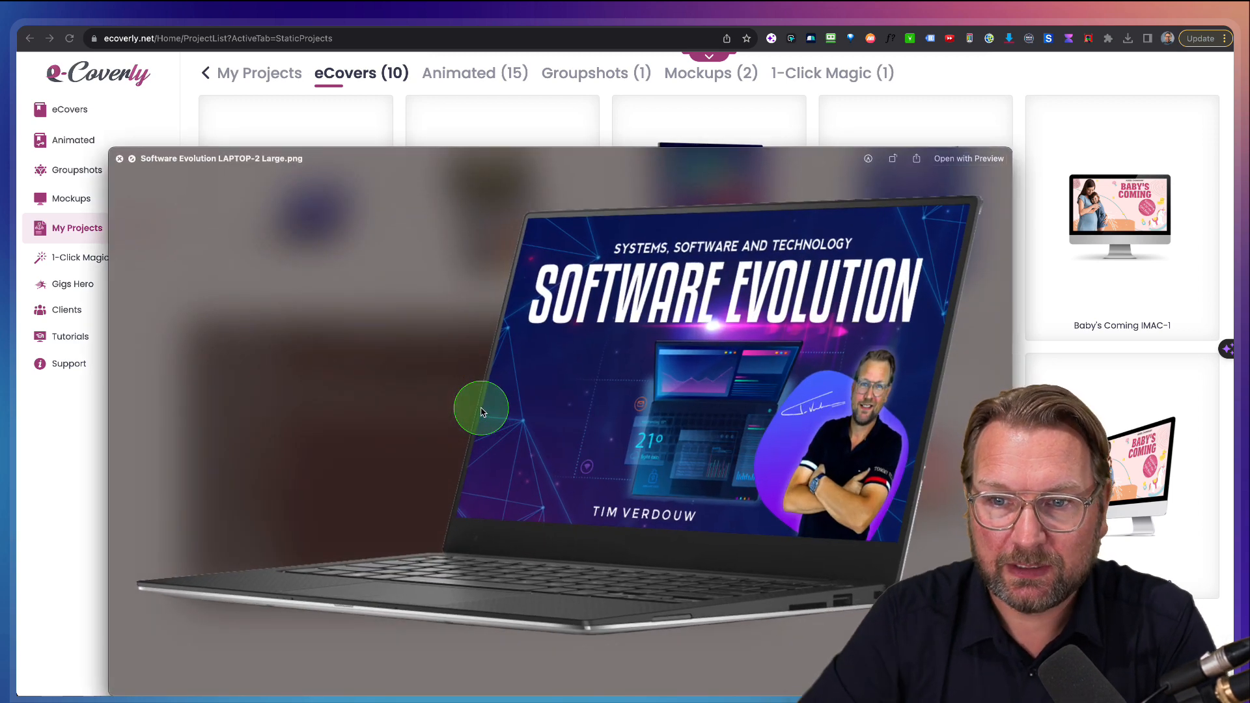
{"action": "key", "text": "Down"}
{"action": "key", "text": "Down"}
{"action": "key", "text": "Up"}
{"action": "key", "text": "Up"}
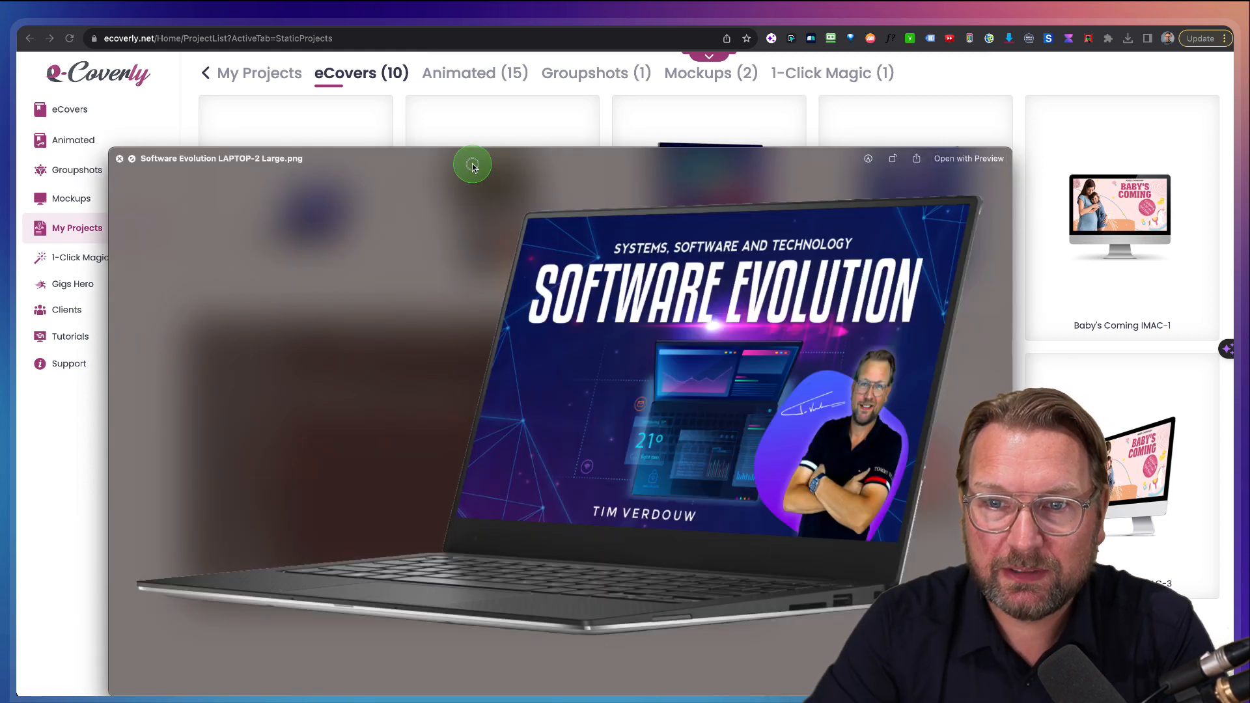
{"action": "left_click_drag", "start_coordinate": [476, 154], "coordinate": [463, 110]}
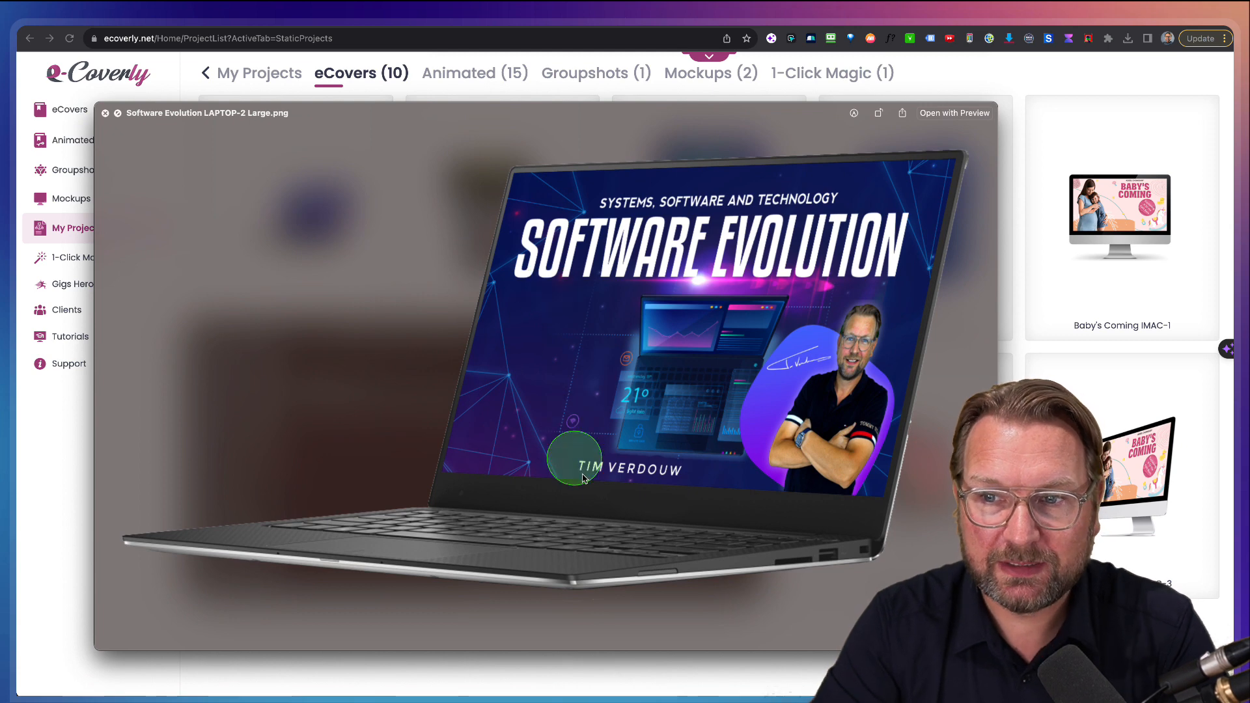
{"action": "key", "text": "space"}
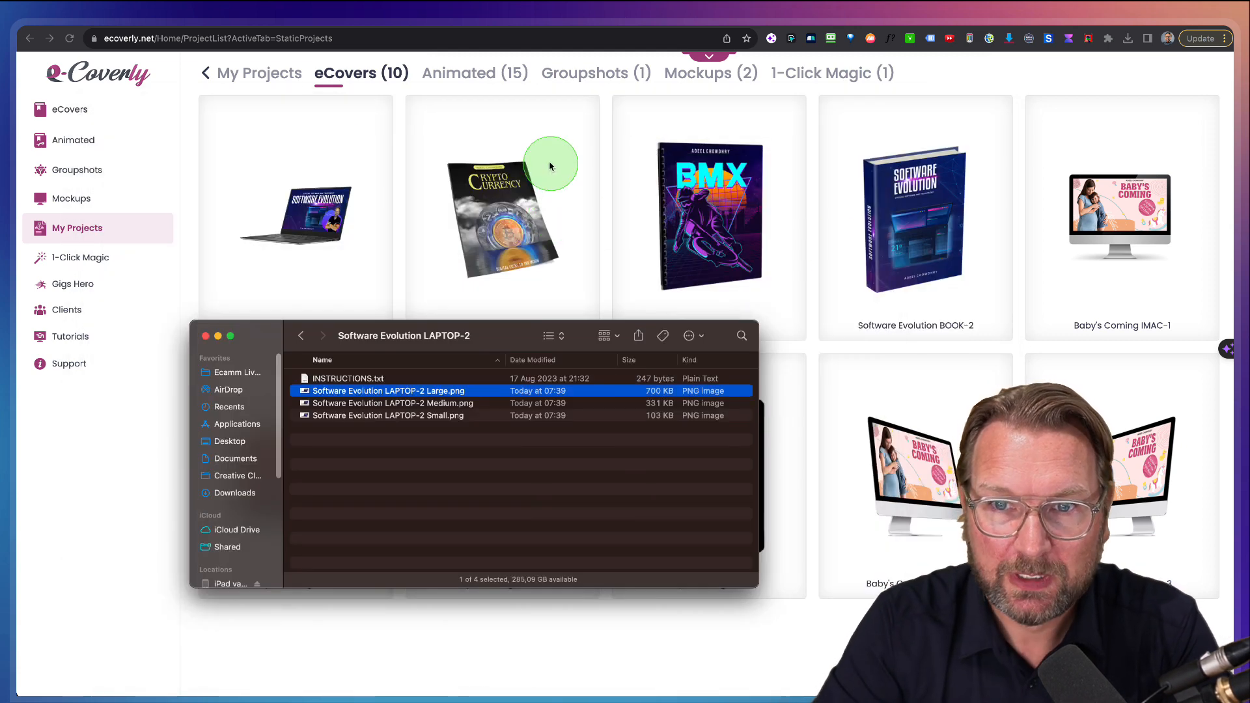
- Return to the browser, browse the Groupshots templates and start a new groupshot from GS034
{"action": "left_click", "coordinate": [194, 111]}
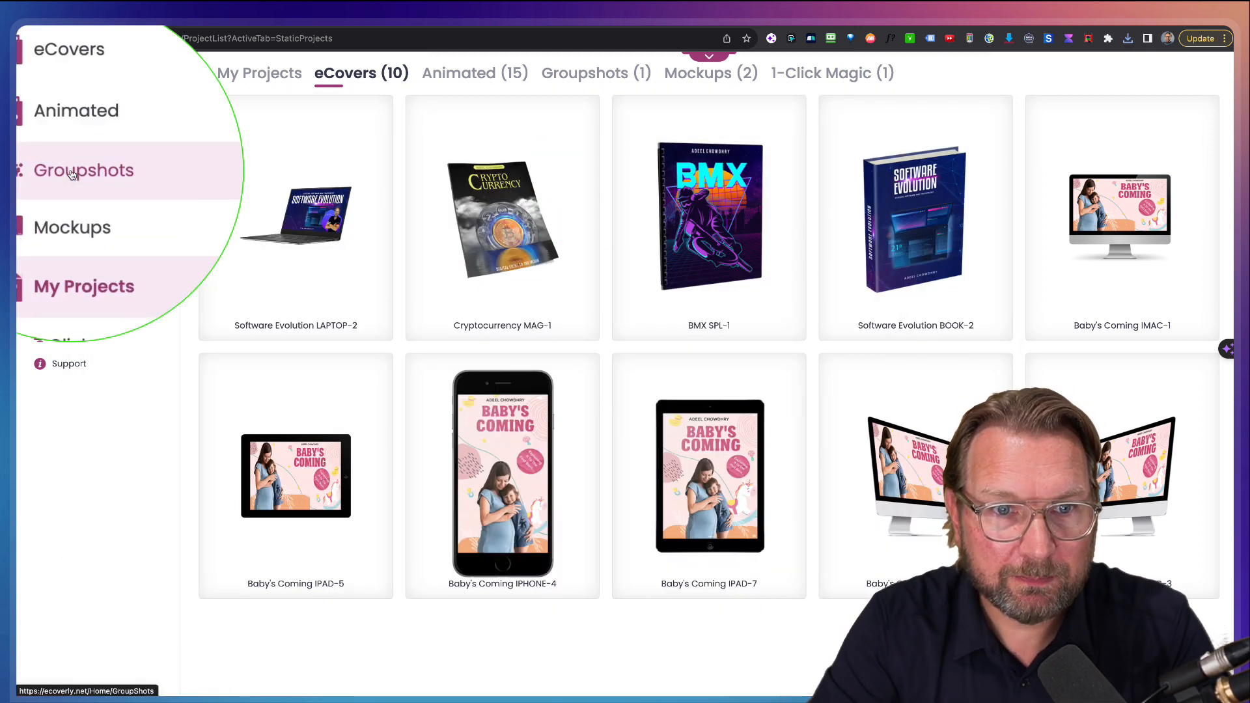
{"action": "left_click", "coordinate": [50, 173]}
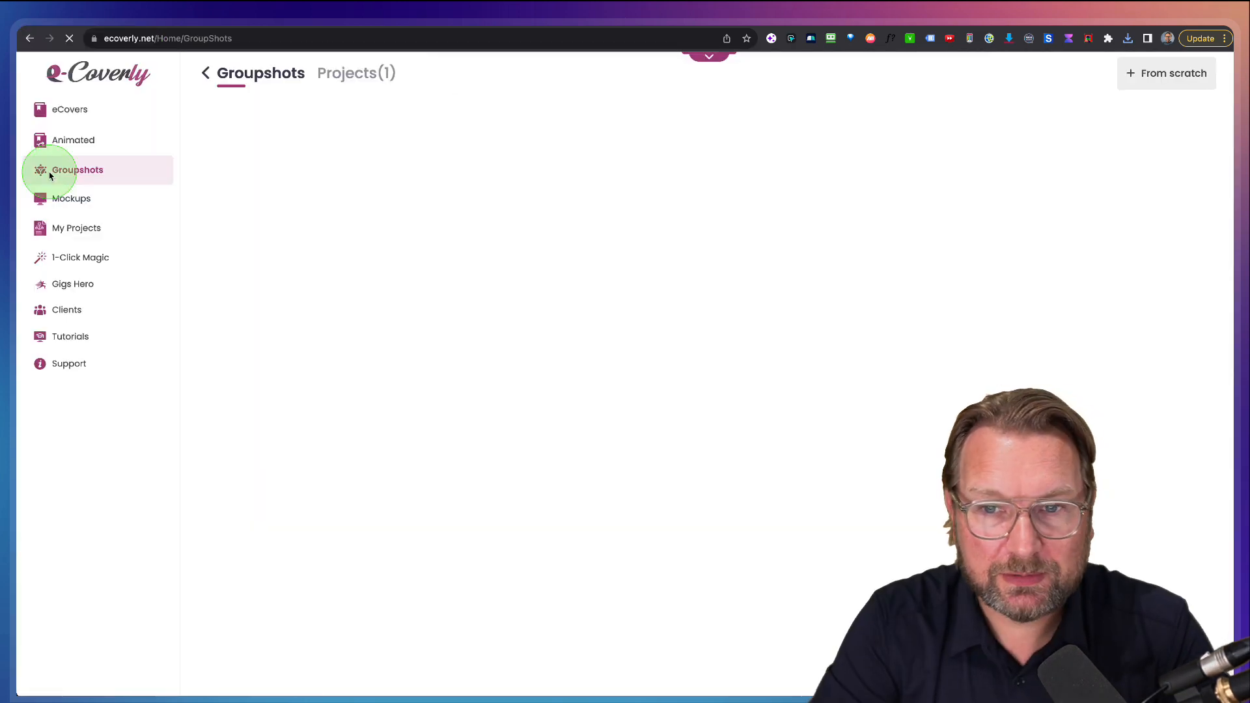
{"action": "left_click", "coordinate": [291, 308]}
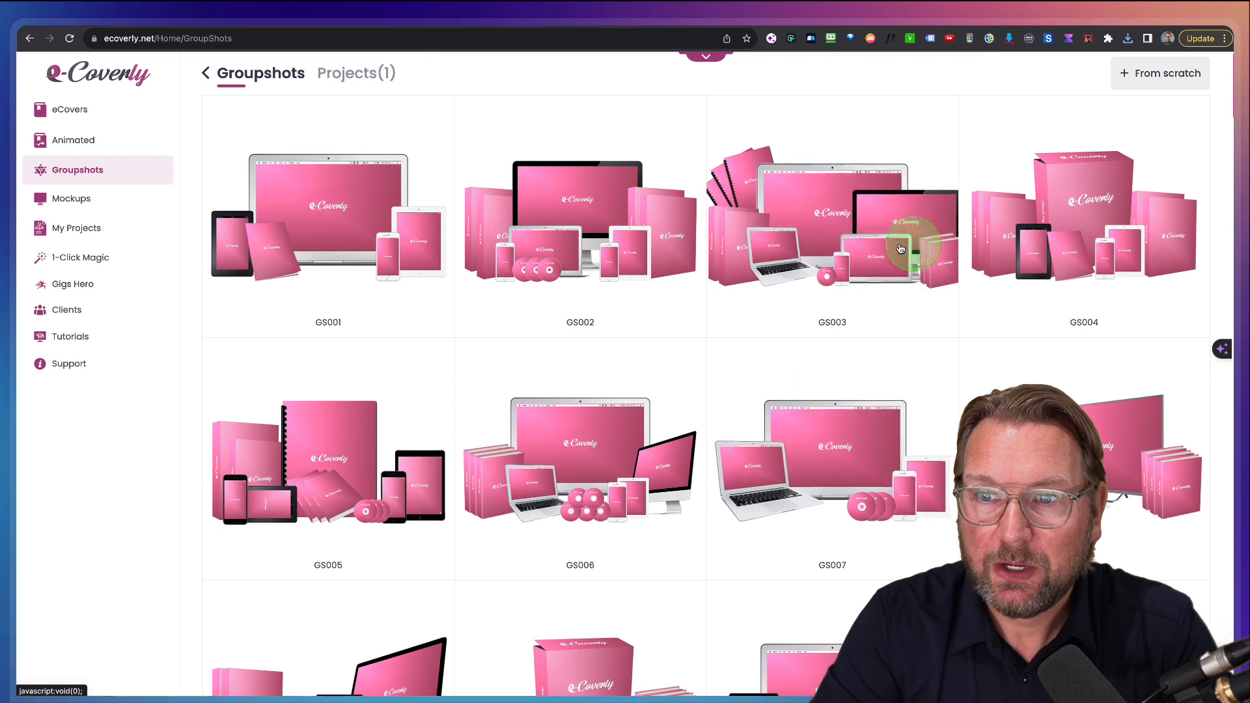
{"action": "scroll", "coordinate": [689, 418], "scroll_direction": "down", "scroll_amount": 3}
{"action": "scroll", "coordinate": [696, 391], "scroll_direction": "down", "scroll_amount": 2}
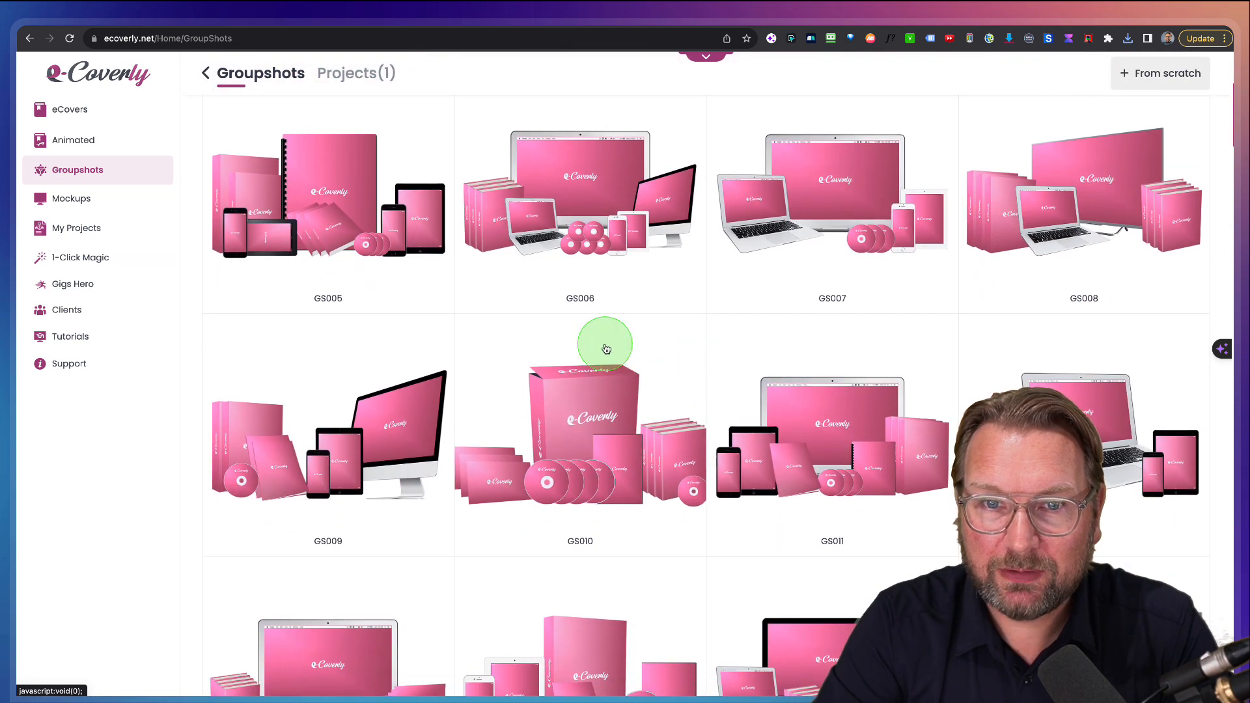
{"action": "scroll", "coordinate": [602, 348], "scroll_direction": "down", "scroll_amount": 3}
{"action": "scroll", "coordinate": [795, 417], "scroll_direction": "down", "scroll_amount": 6}
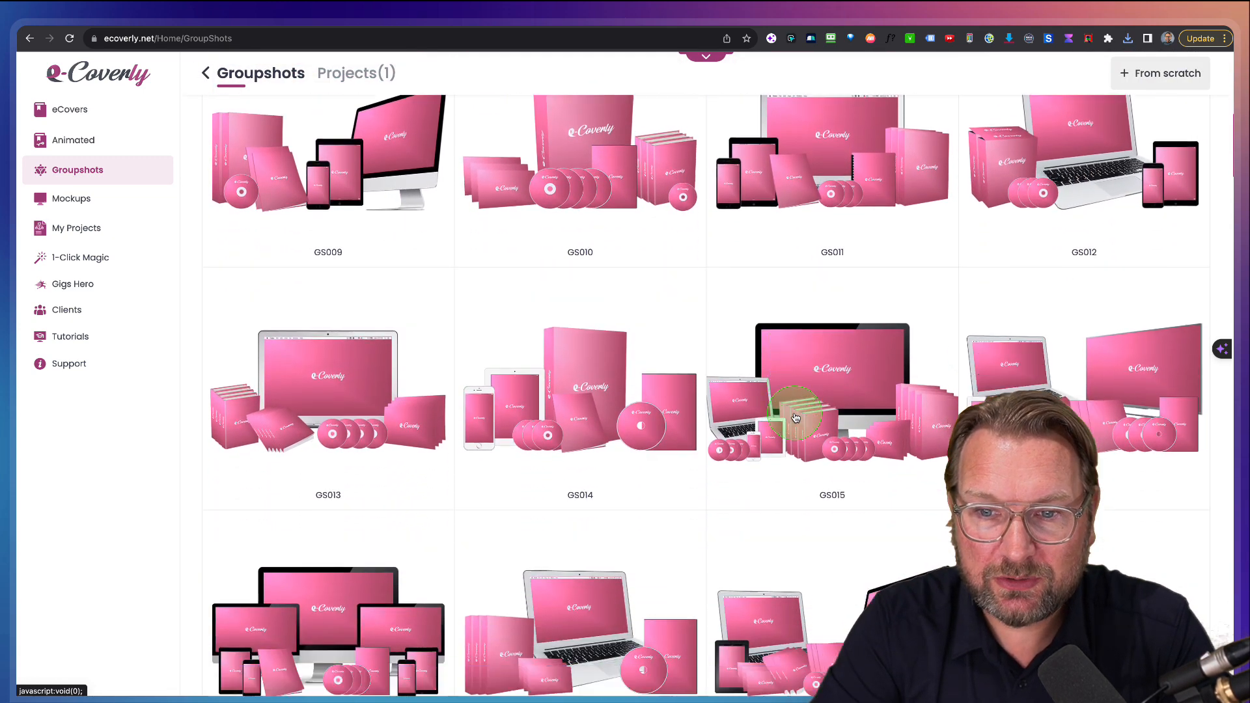
{"action": "scroll", "coordinate": [798, 410], "scroll_direction": "down", "scroll_amount": 10}
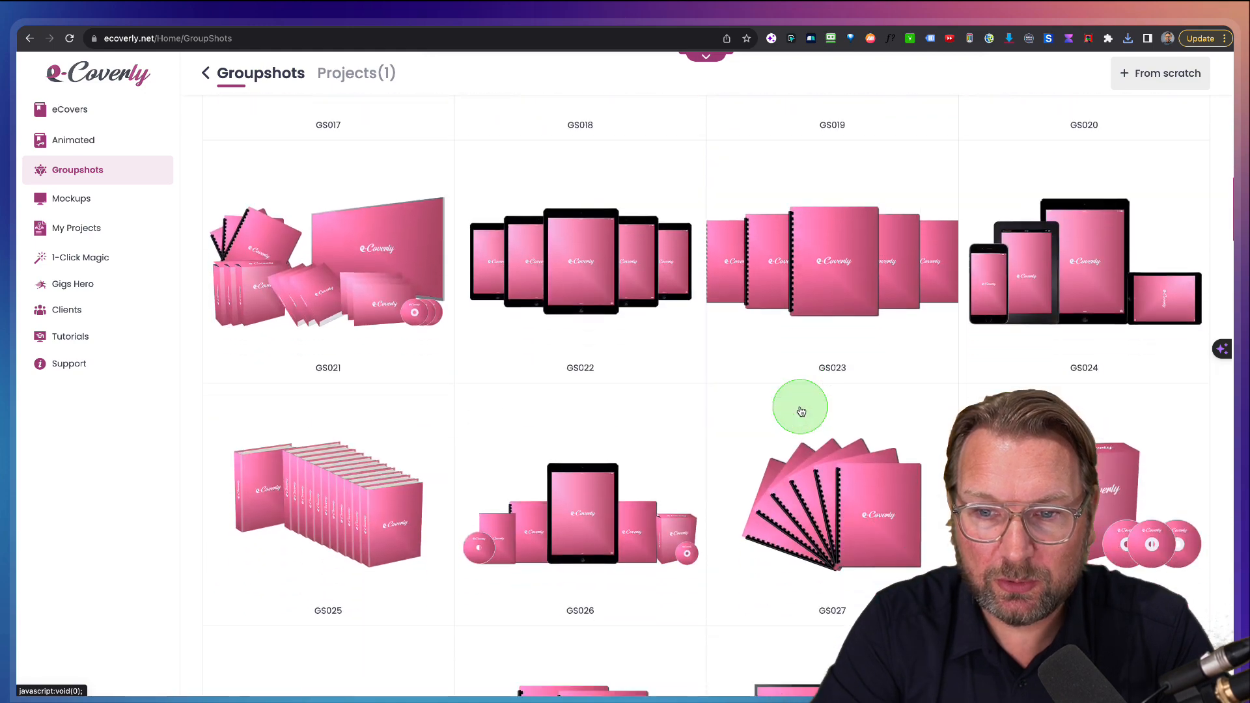
{"action": "scroll", "coordinate": [809, 380], "scroll_direction": "down", "scroll_amount": 4}
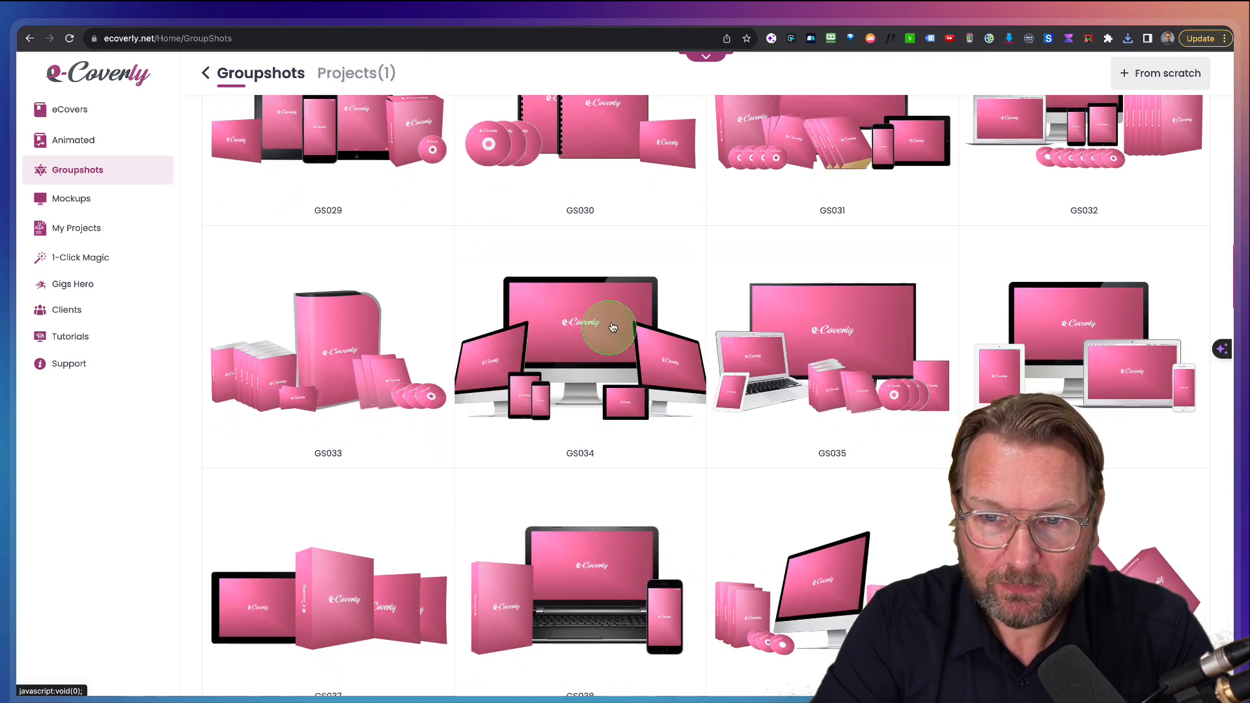
{"action": "left_click", "coordinate": [611, 327]}
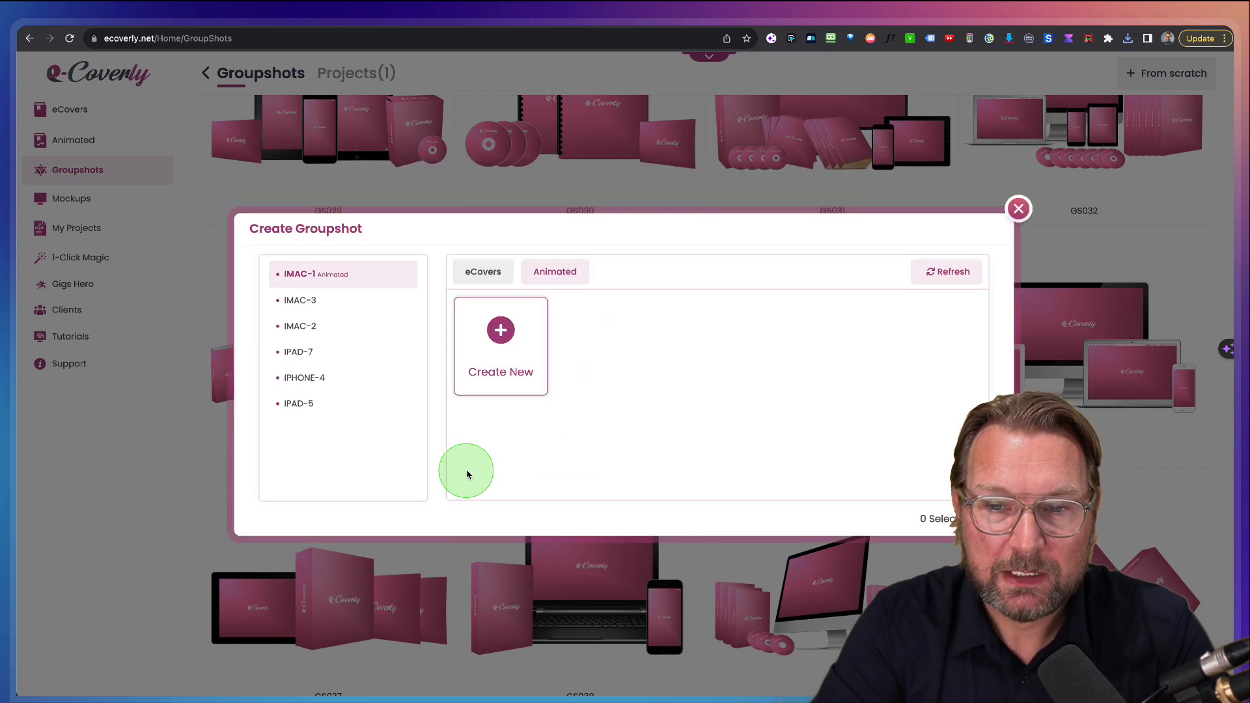
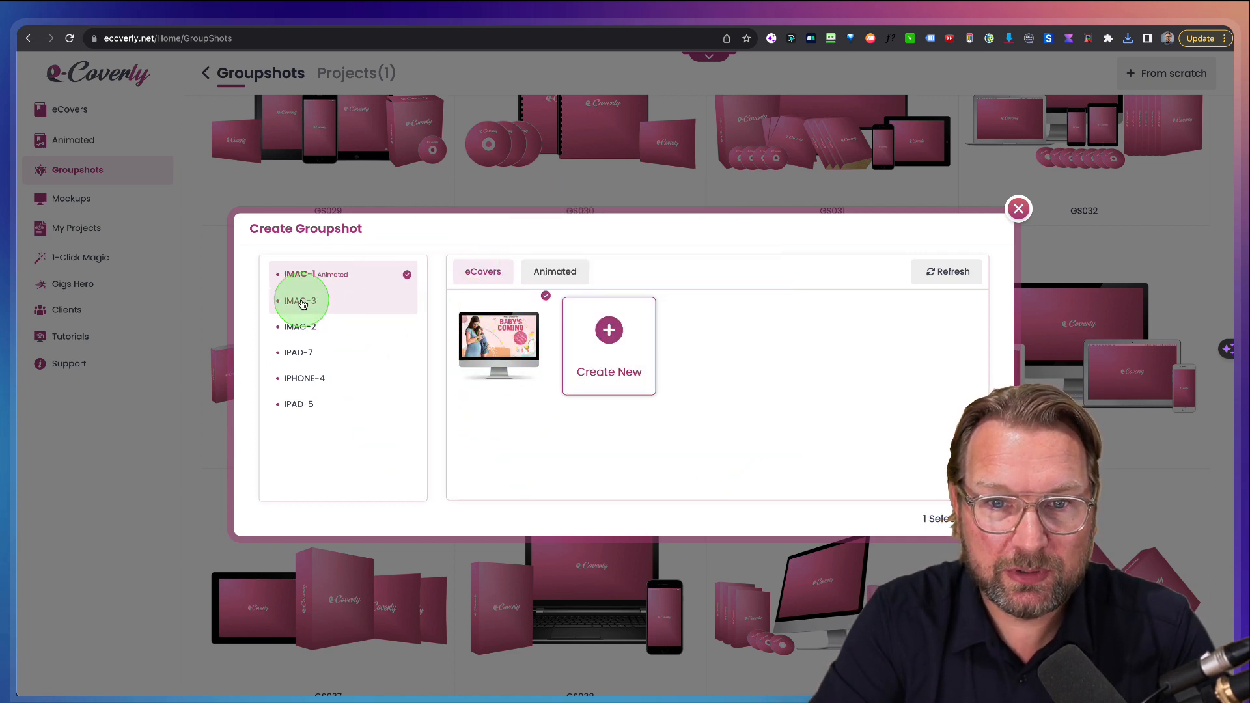
- Assign the Baby's Coming eCovers to the IMAC-3, IMAC-2 and IPAD-7 slots of the groupshot
{"action": "left_click", "coordinate": [301, 301]}
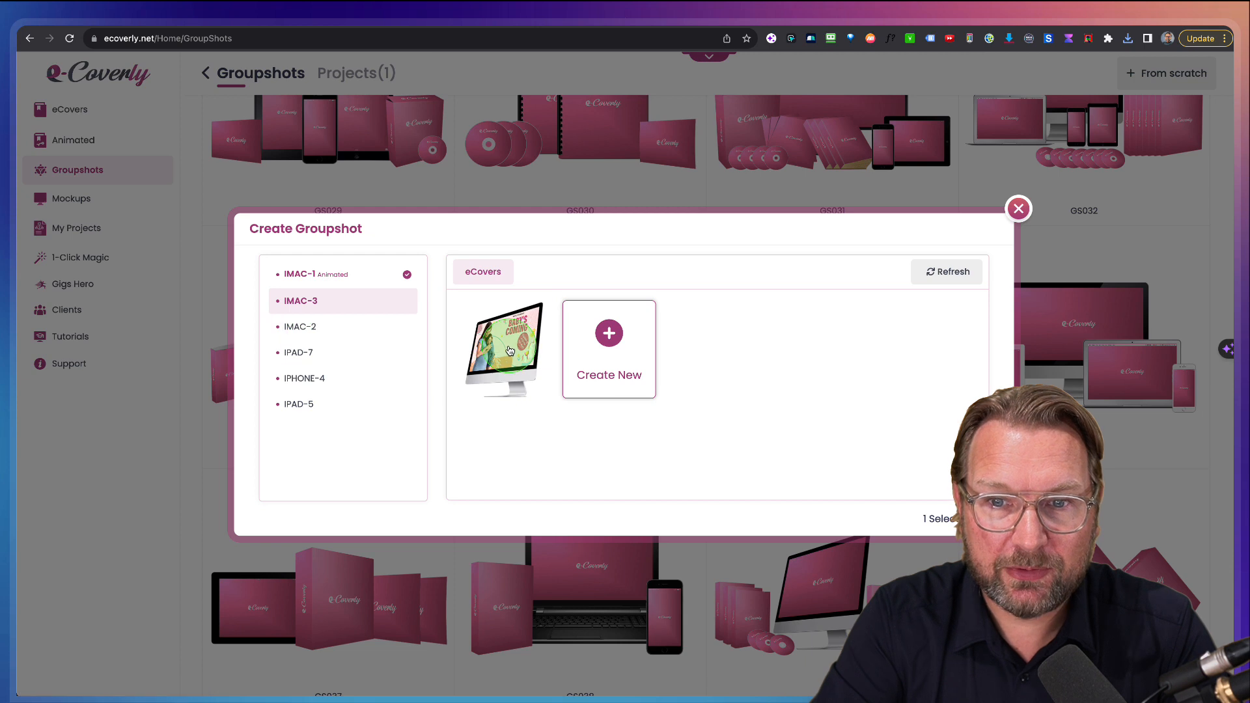
{"action": "left_click", "coordinate": [299, 331]}
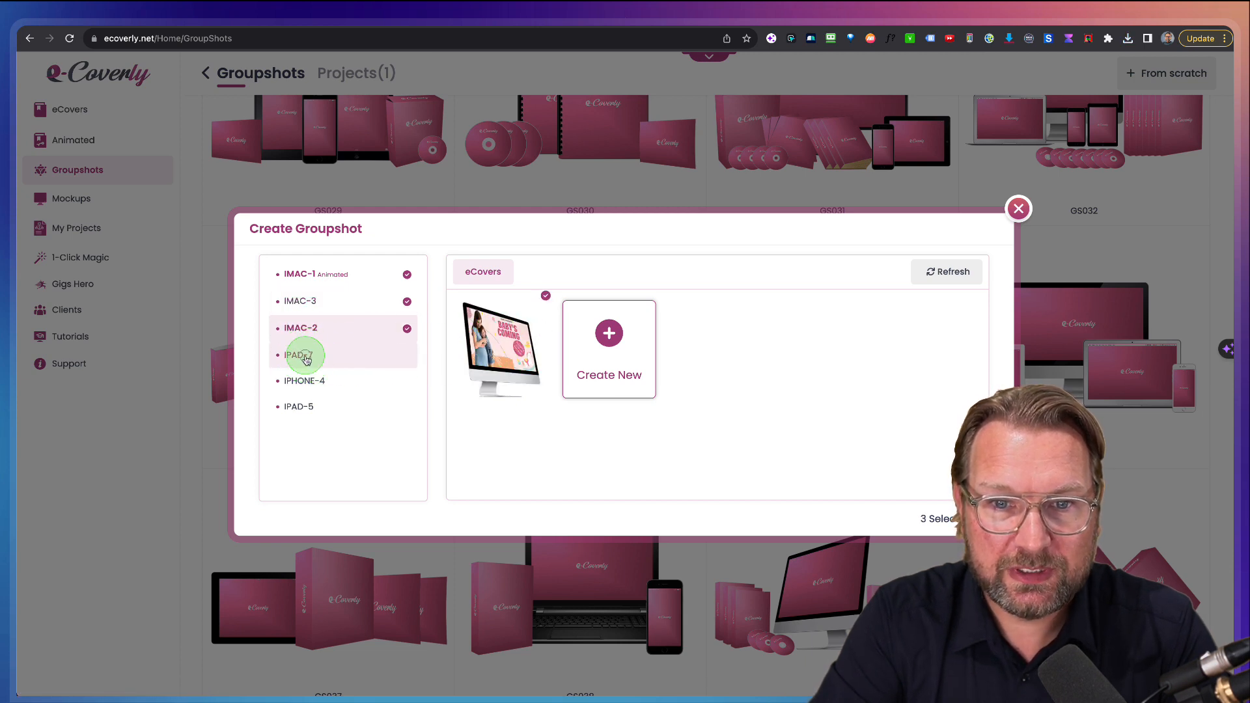
{"action": "left_click", "coordinate": [305, 357]}
{"action": "left_click", "coordinate": [501, 352]}
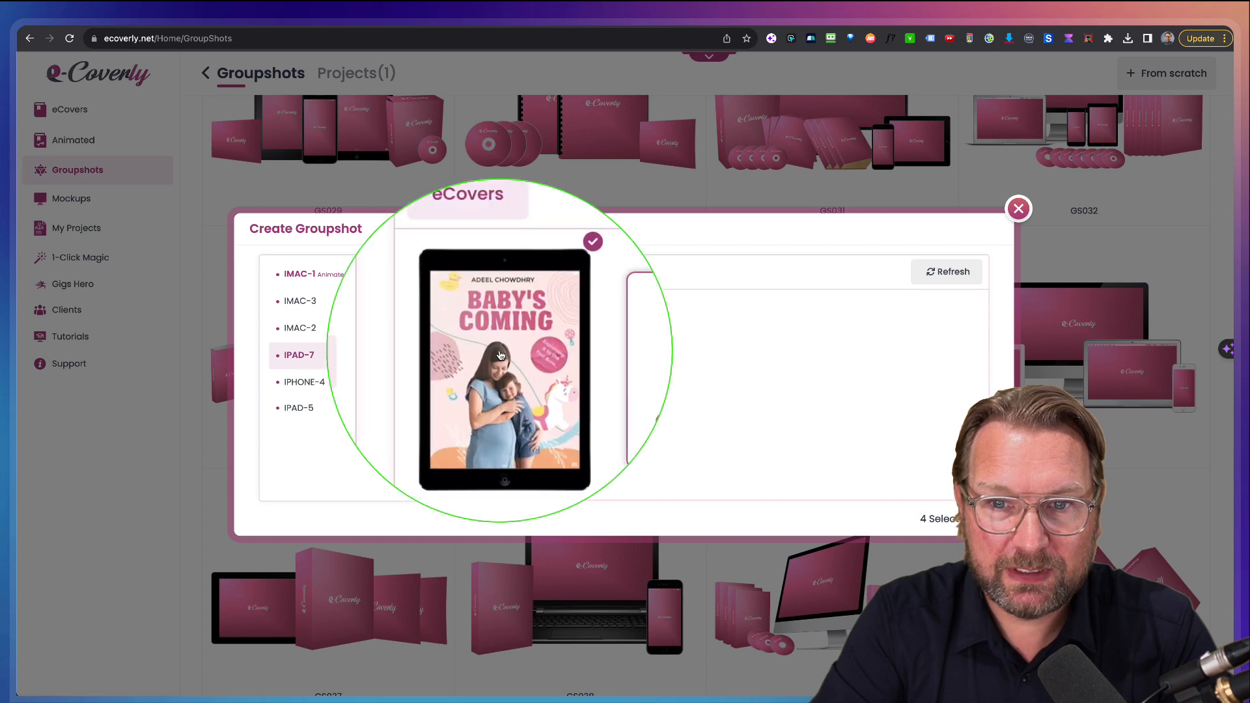
{"action": "left_click", "coordinate": [559, 311]}
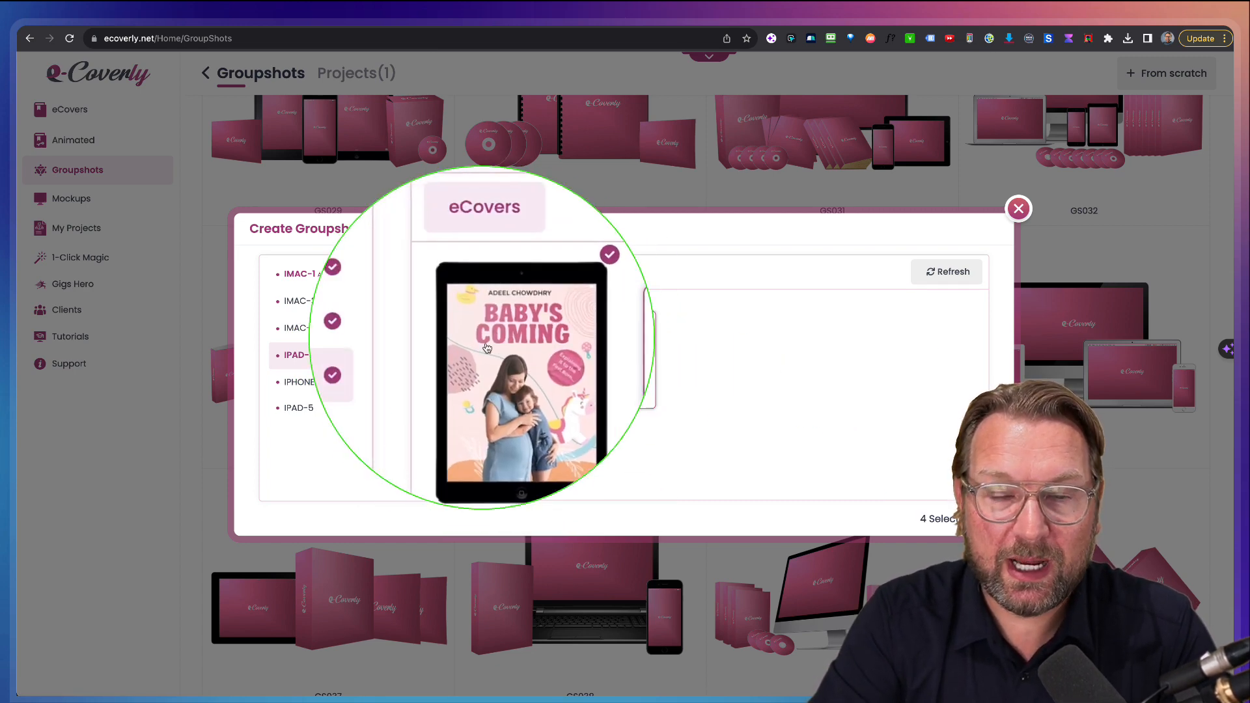
- Assign the Baby's Coming eCovers to IPHONE-4 and IPAD-5, generate the groupshot and close its preview
{"action": "left_click", "coordinate": [309, 380]}
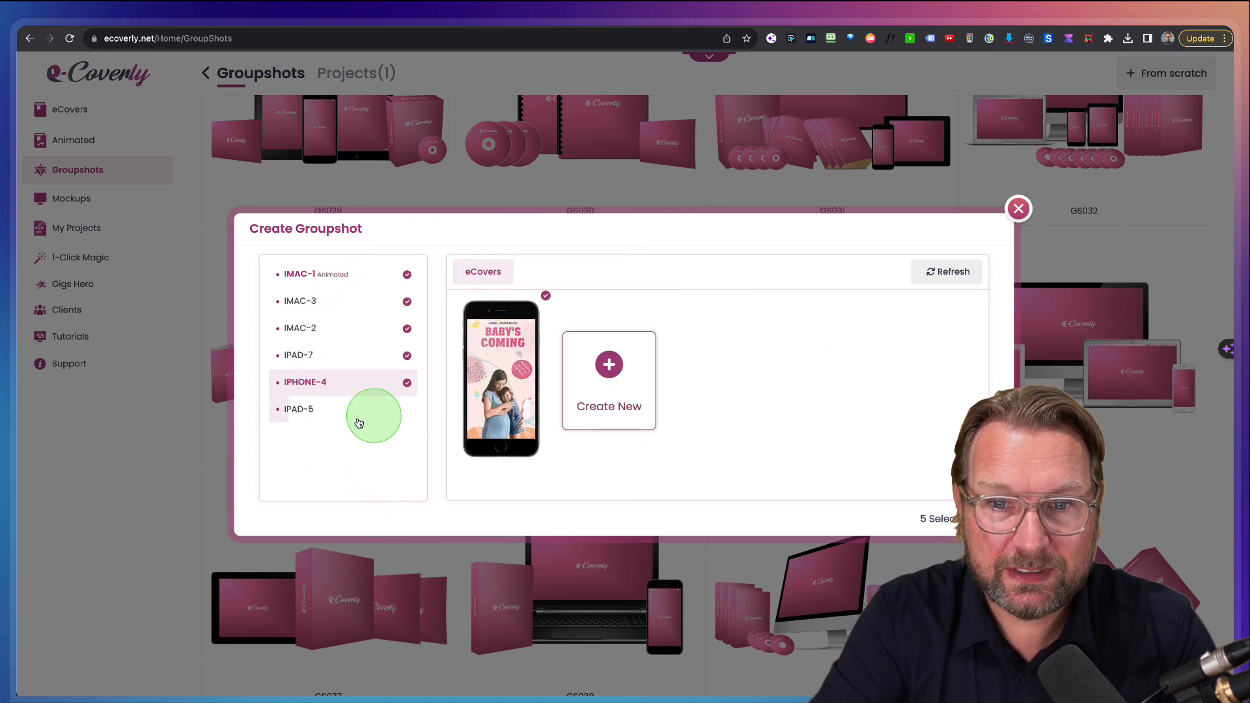
{"action": "left_click", "coordinate": [301, 411]}
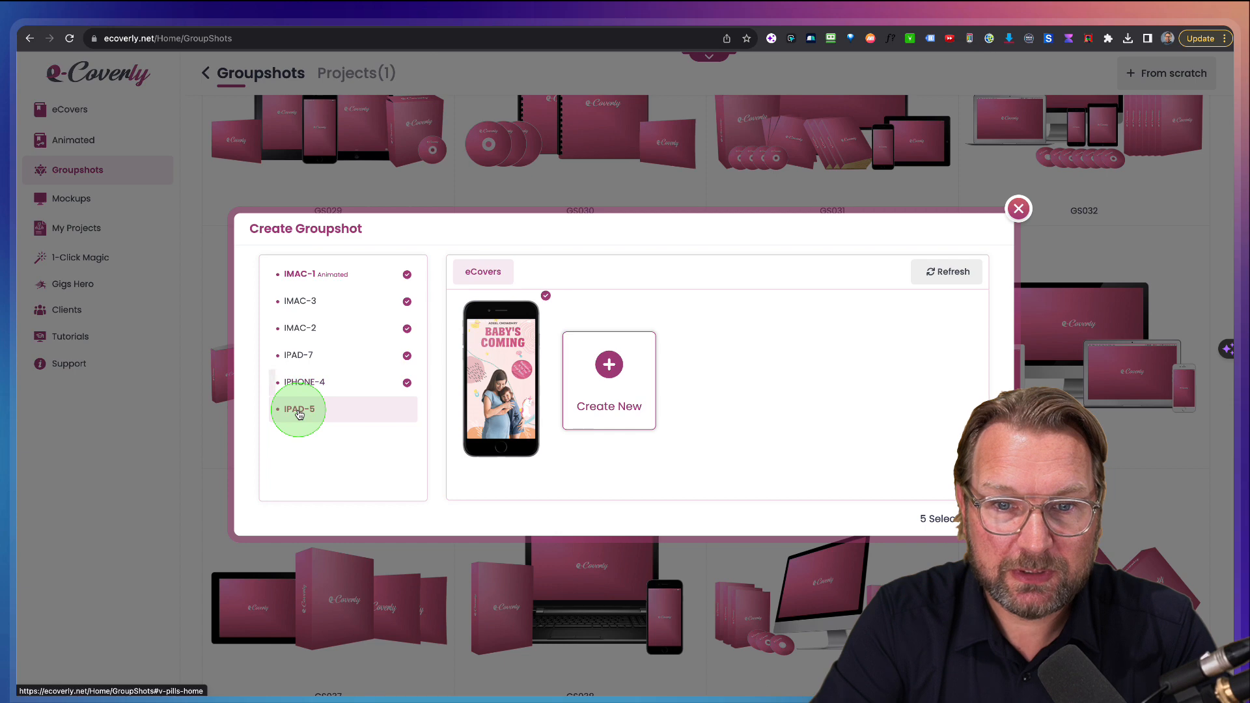
{"action": "left_click", "coordinate": [511, 337]}
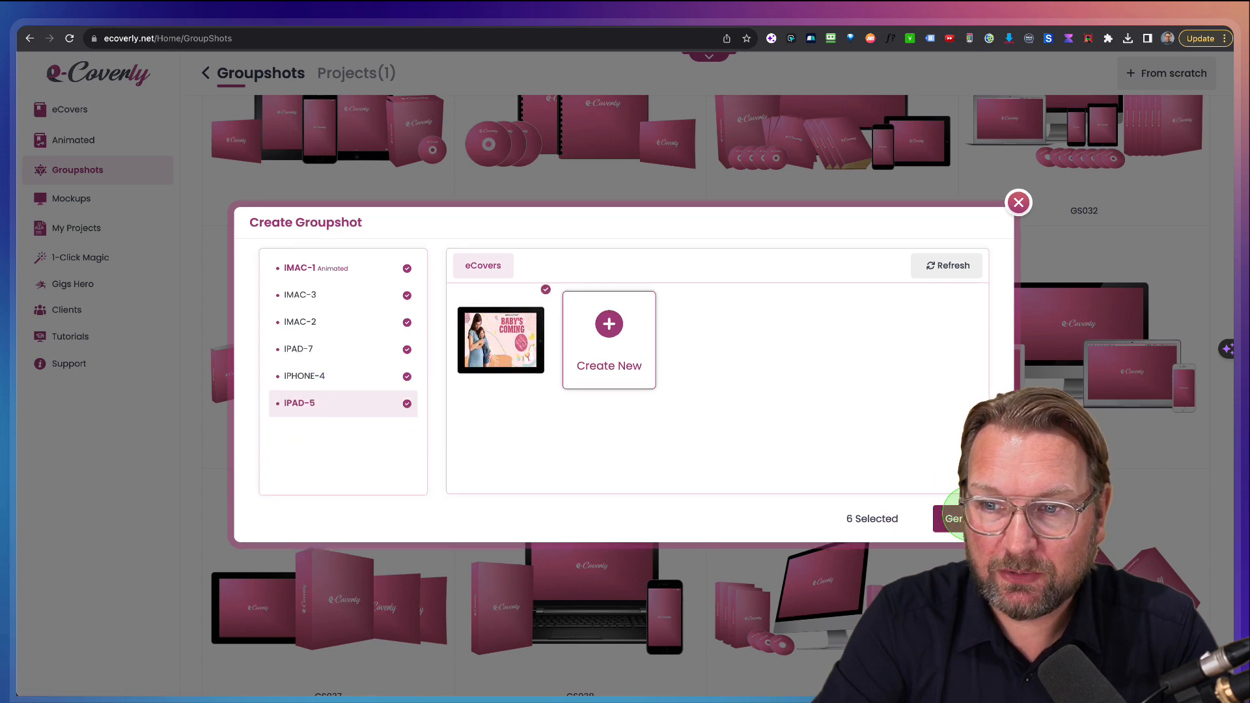
{"action": "left_click", "coordinate": [952, 518]}
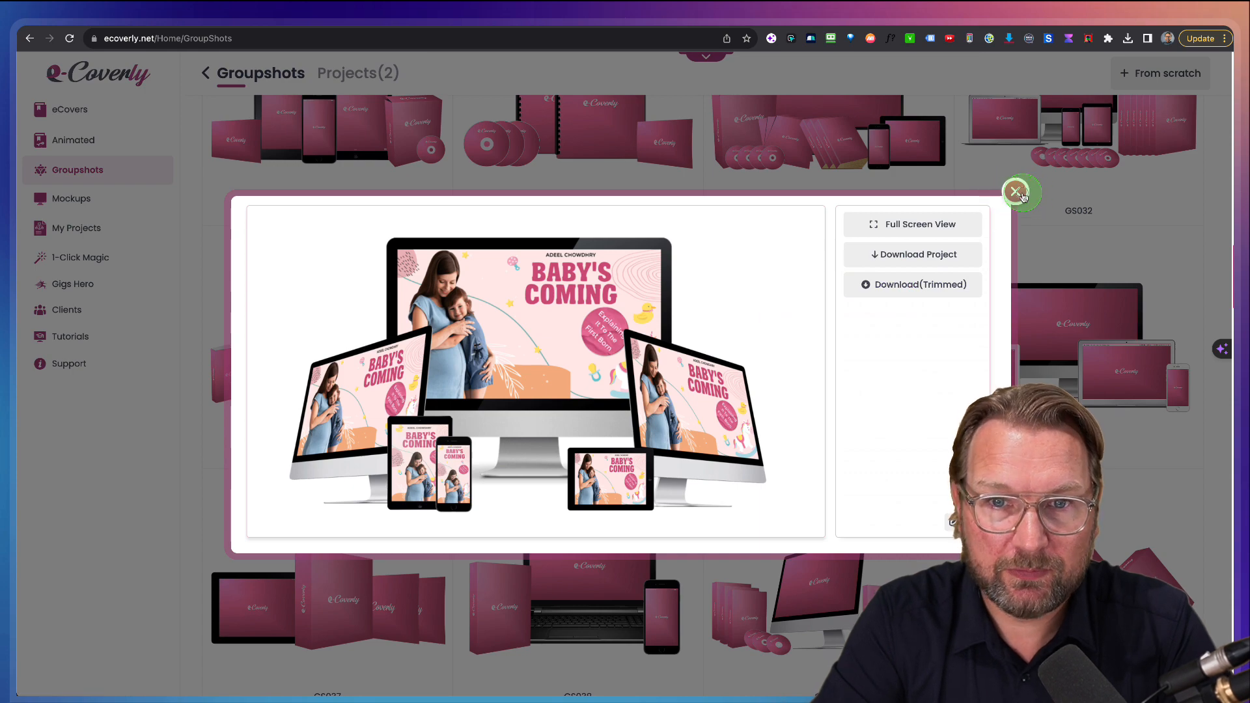
{"action": "left_click", "coordinate": [1016, 192]}
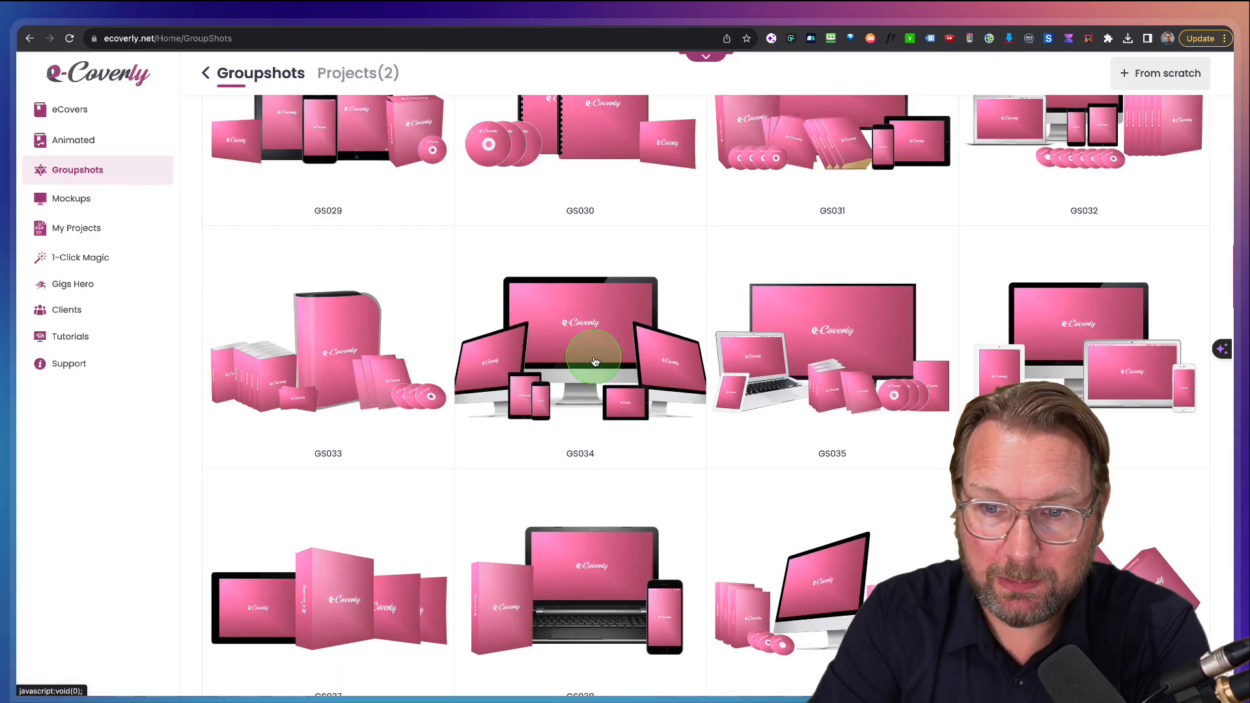
- Browse further through the groupshot templates and start a new groupshot from GS053
{"action": "scroll", "coordinate": [595, 361], "scroll_direction": "down", "scroll_amount": 10}
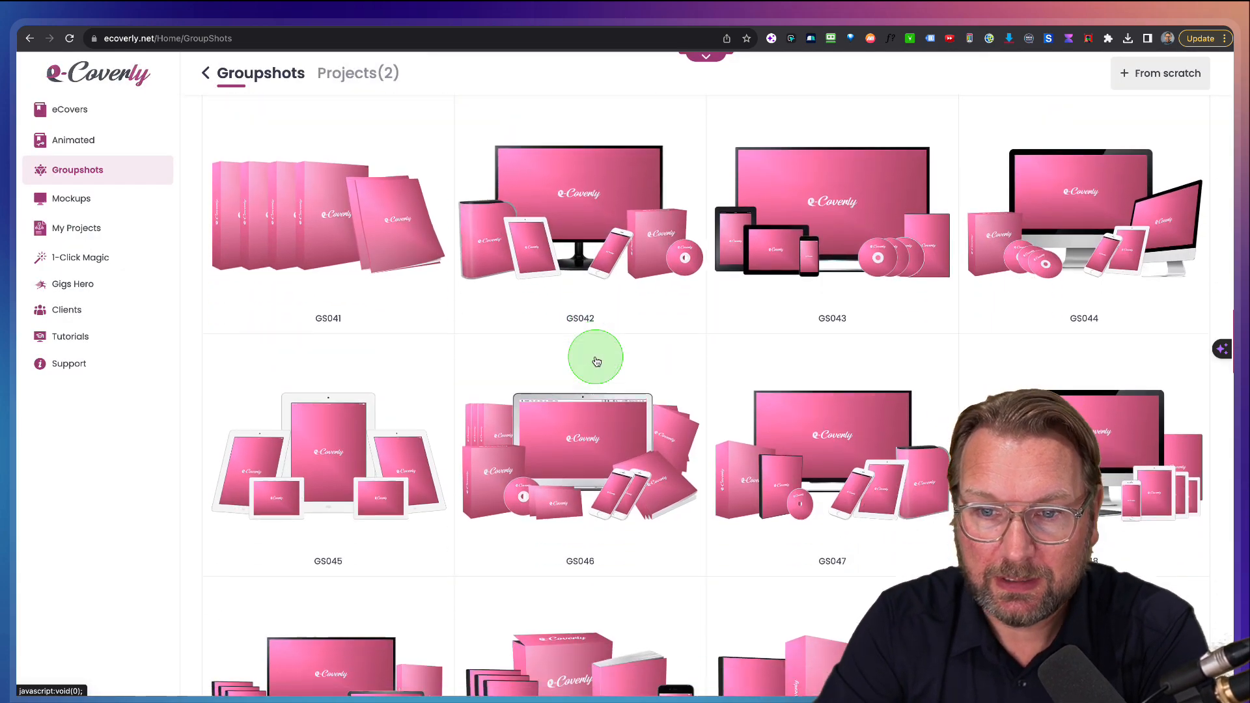
{"action": "scroll", "coordinate": [597, 361], "scroll_direction": "down", "scroll_amount": 10}
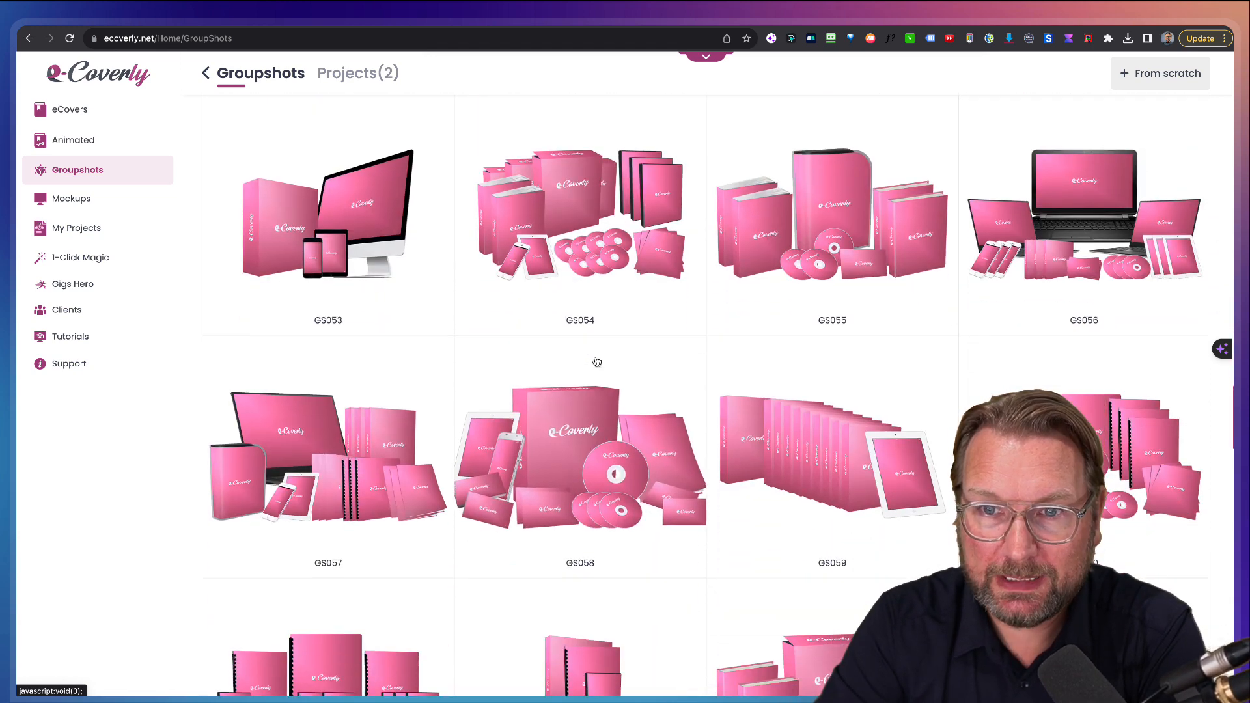
{"action": "left_click", "coordinate": [329, 175]}
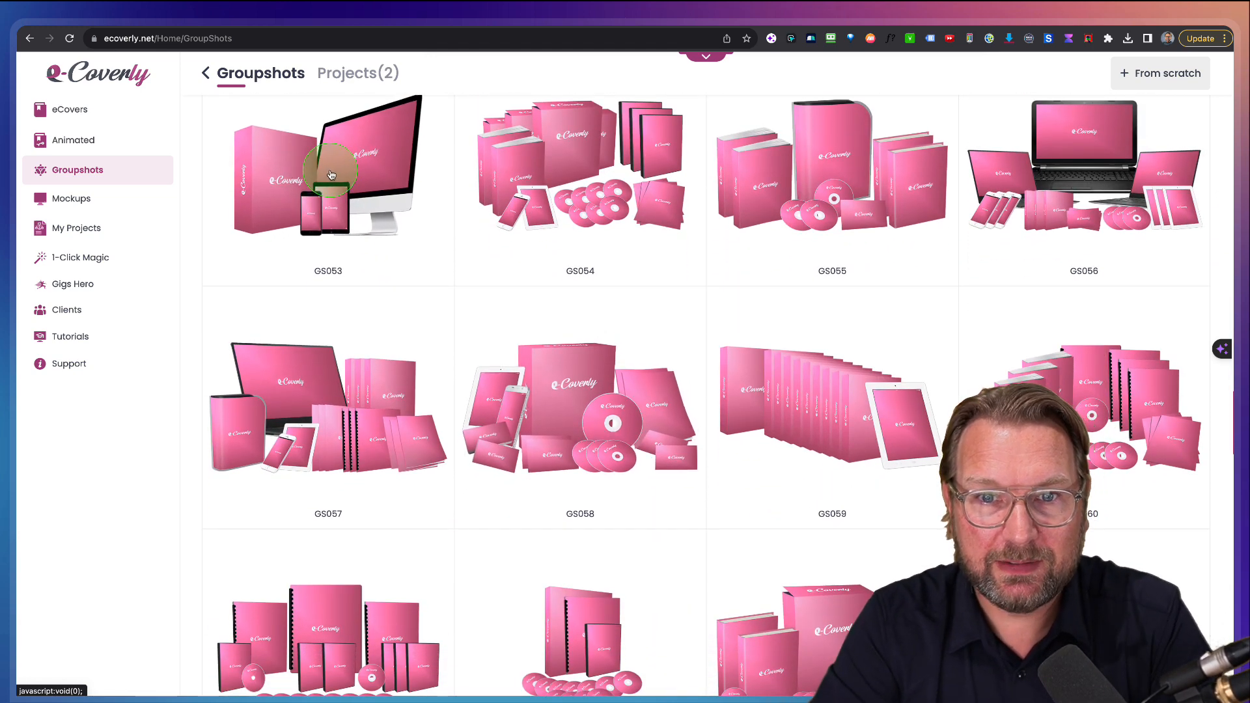
{"action": "scroll", "coordinate": [635, 328], "scroll_direction": "down", "scroll_amount": 5}
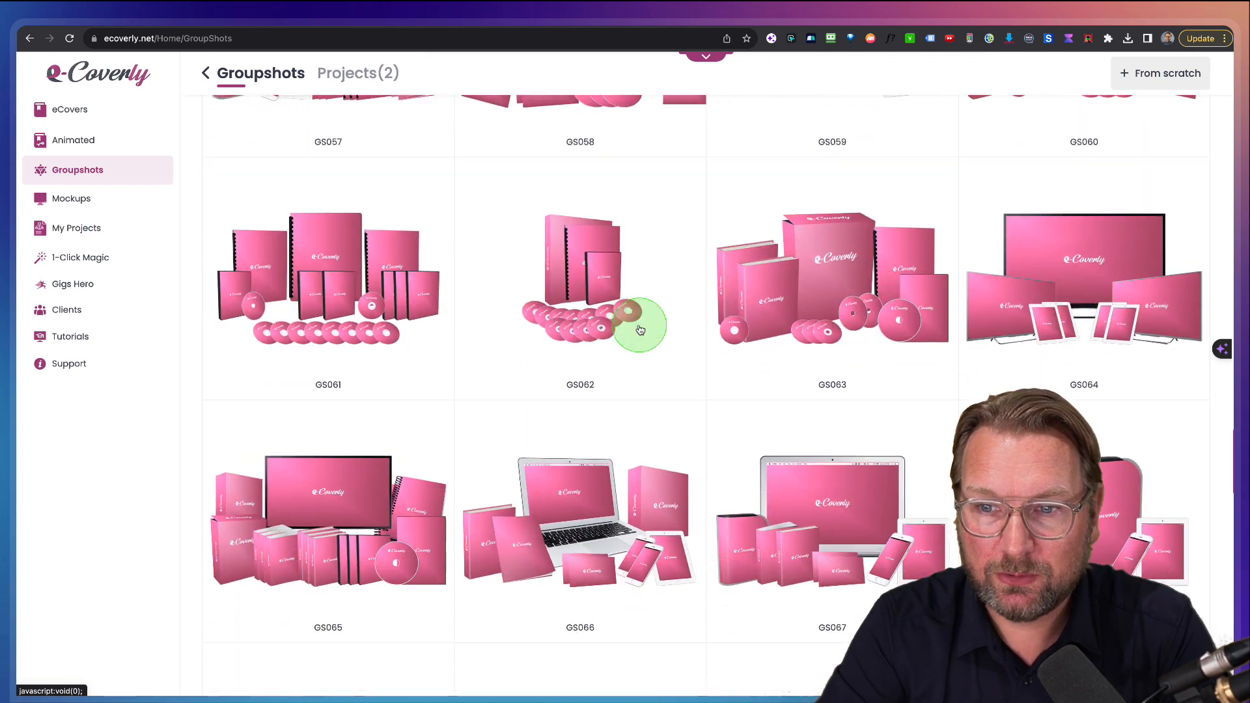
{"action": "scroll", "coordinate": [638, 324], "scroll_direction": "up", "scroll_amount": 7}
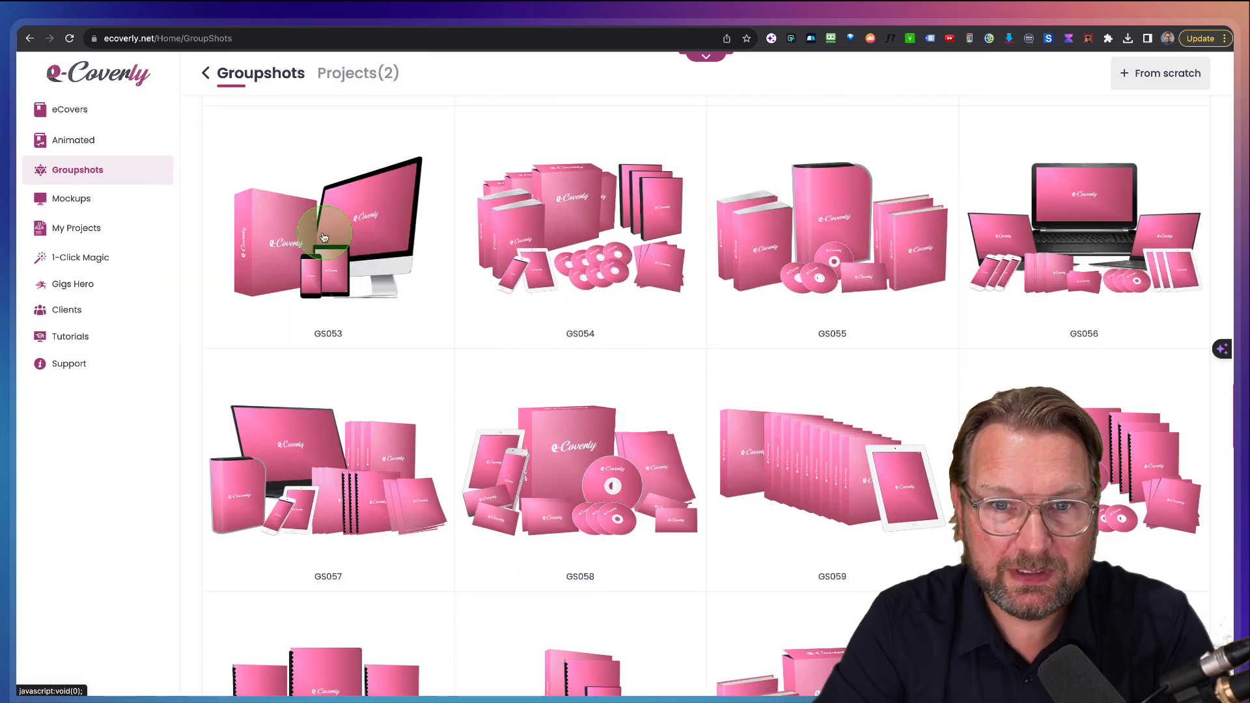
{"action": "left_click", "coordinate": [324, 237]}
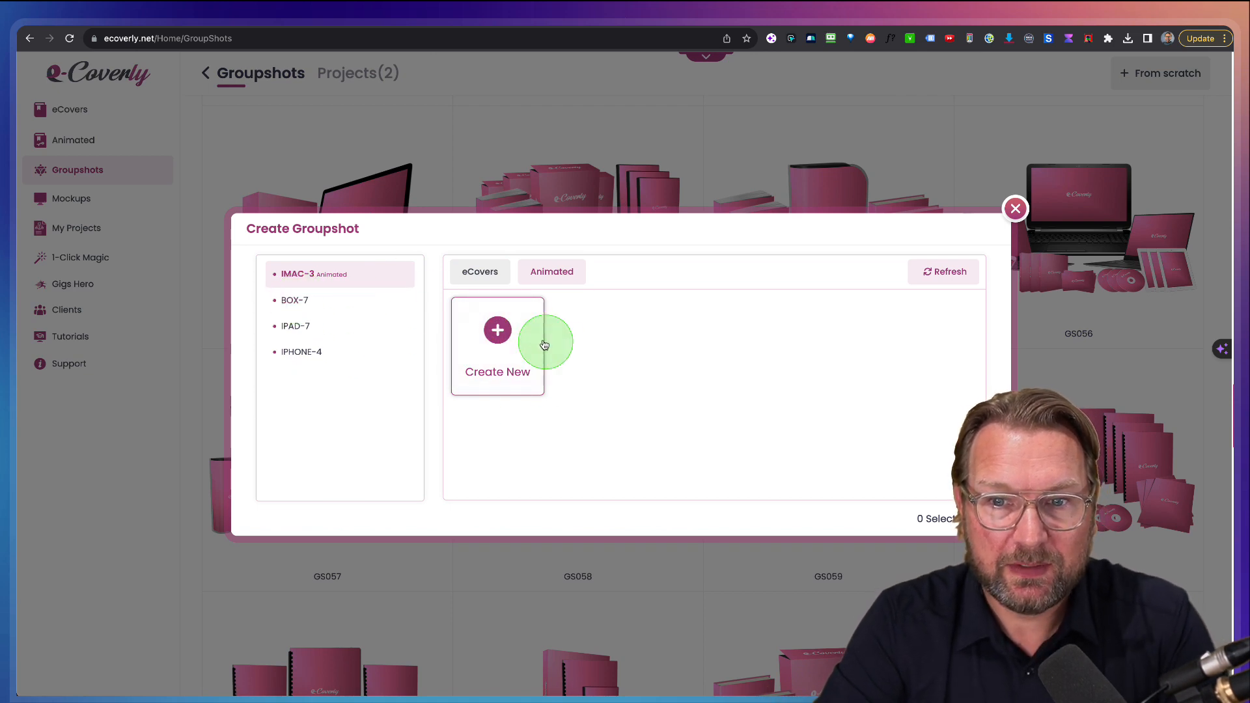
- Create a new non-animated IMAC-3 eCover from the Fashion Lexicon theme and exit the cover editor
{"action": "left_click", "coordinate": [501, 278]}
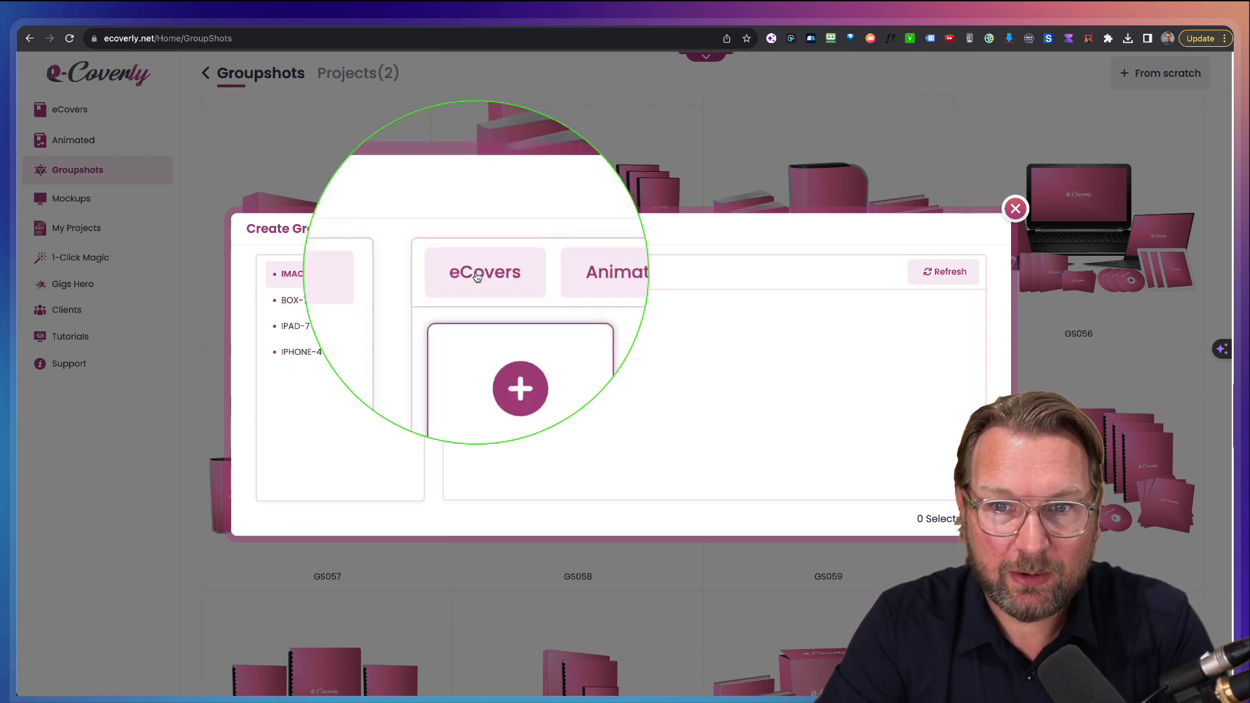
{"action": "left_click", "coordinate": [609, 350]}
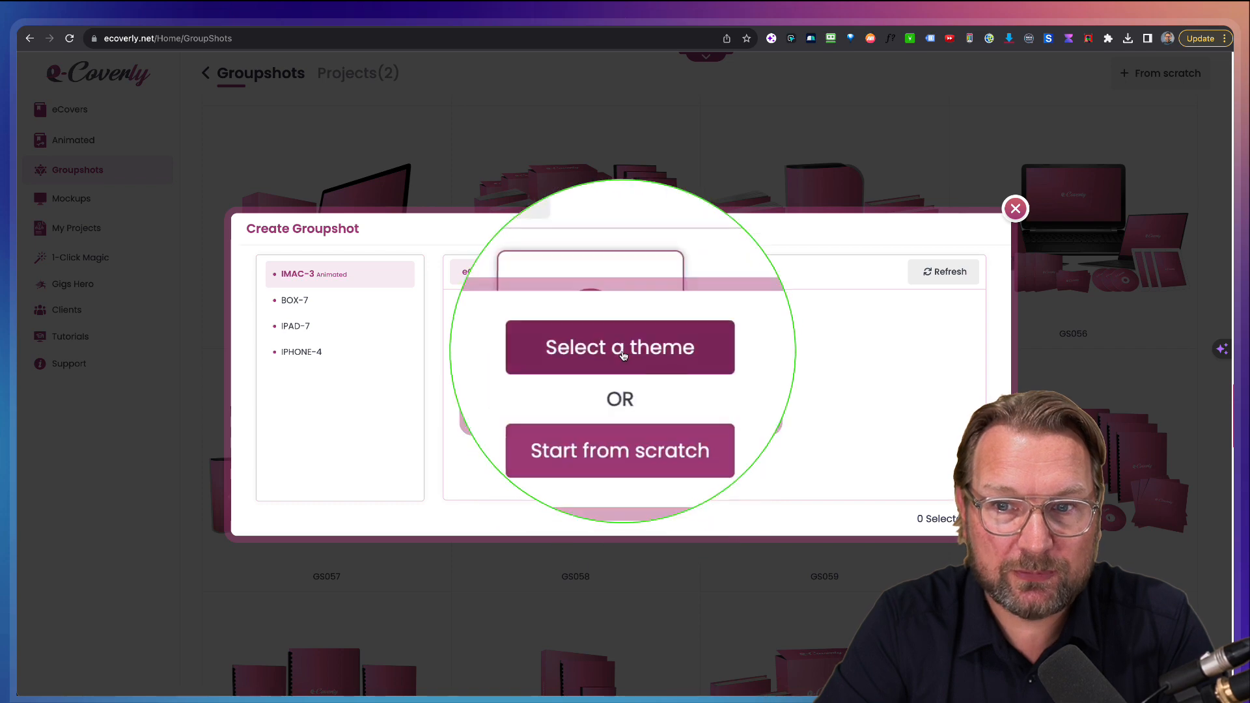
{"action": "left_click", "coordinate": [624, 352]}
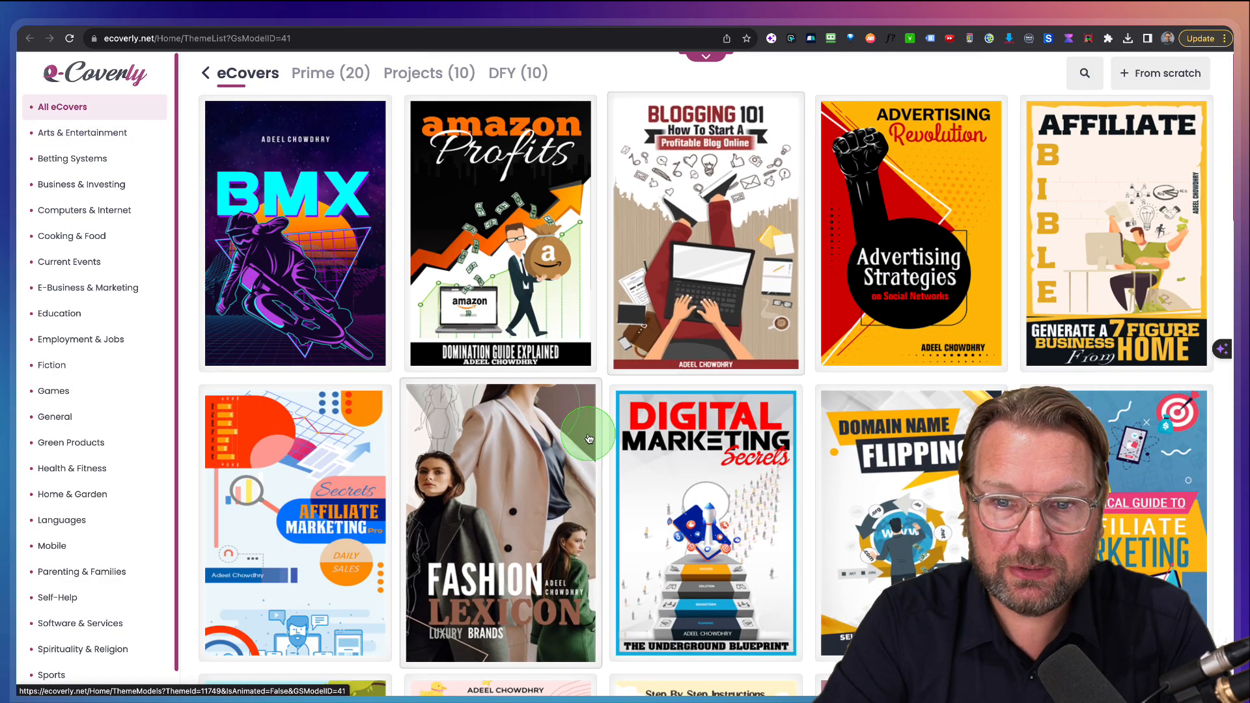
{"action": "scroll", "coordinate": [589, 439], "scroll_direction": "down", "scroll_amount": 3}
{"action": "left_click", "coordinate": [514, 384]}
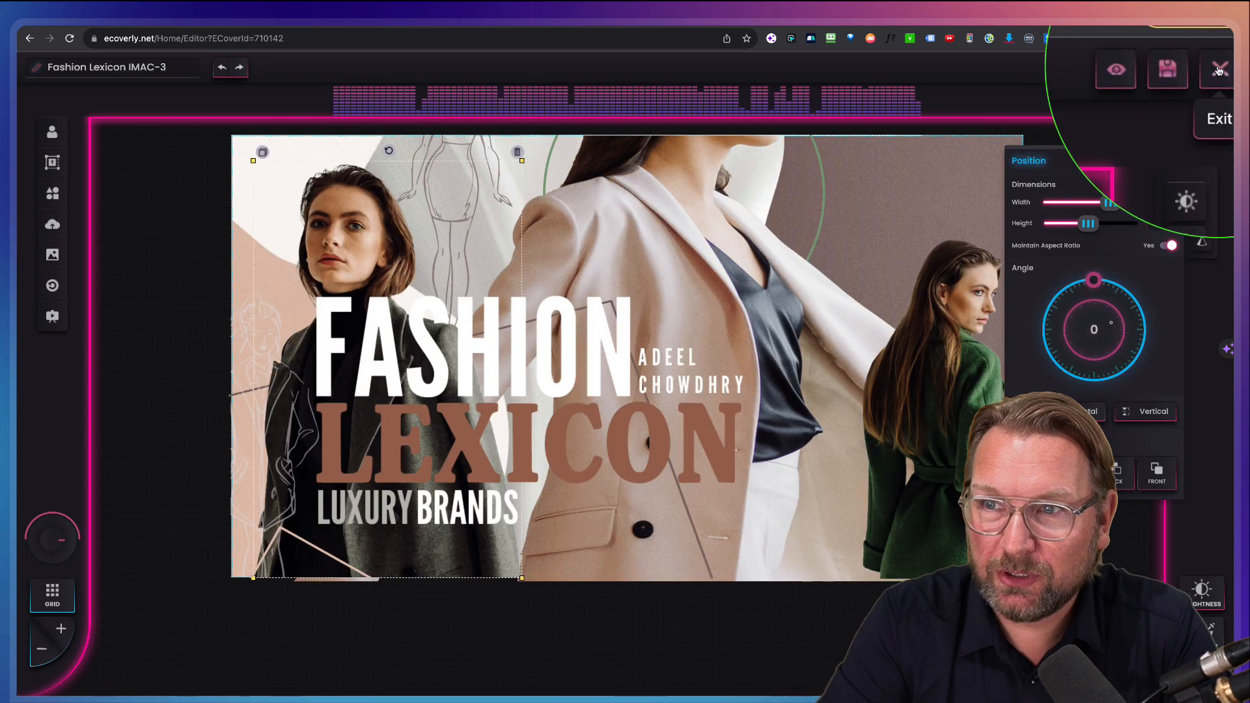
{"action": "left_click", "coordinate": [1218, 70]}
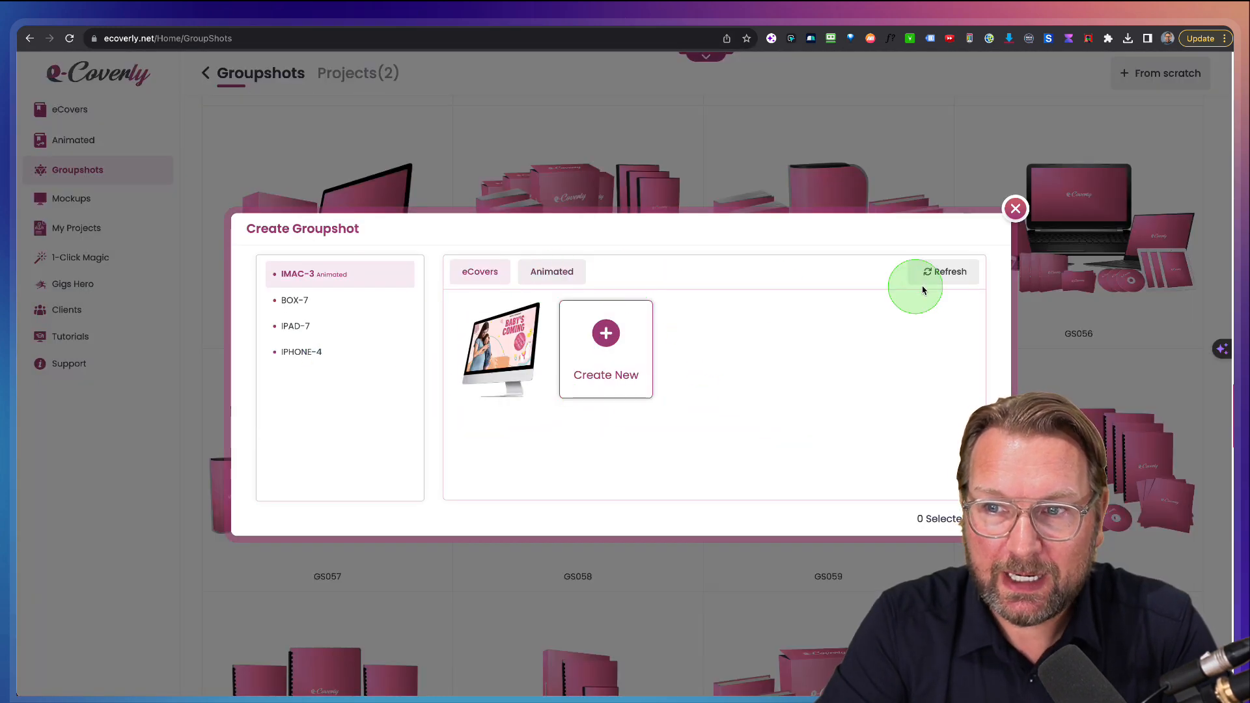
- Refresh the groupshot's eCover list and assign the Fashion Lexicon cover to the IMAC-3 slot
{"action": "left_click", "coordinate": [922, 290]}
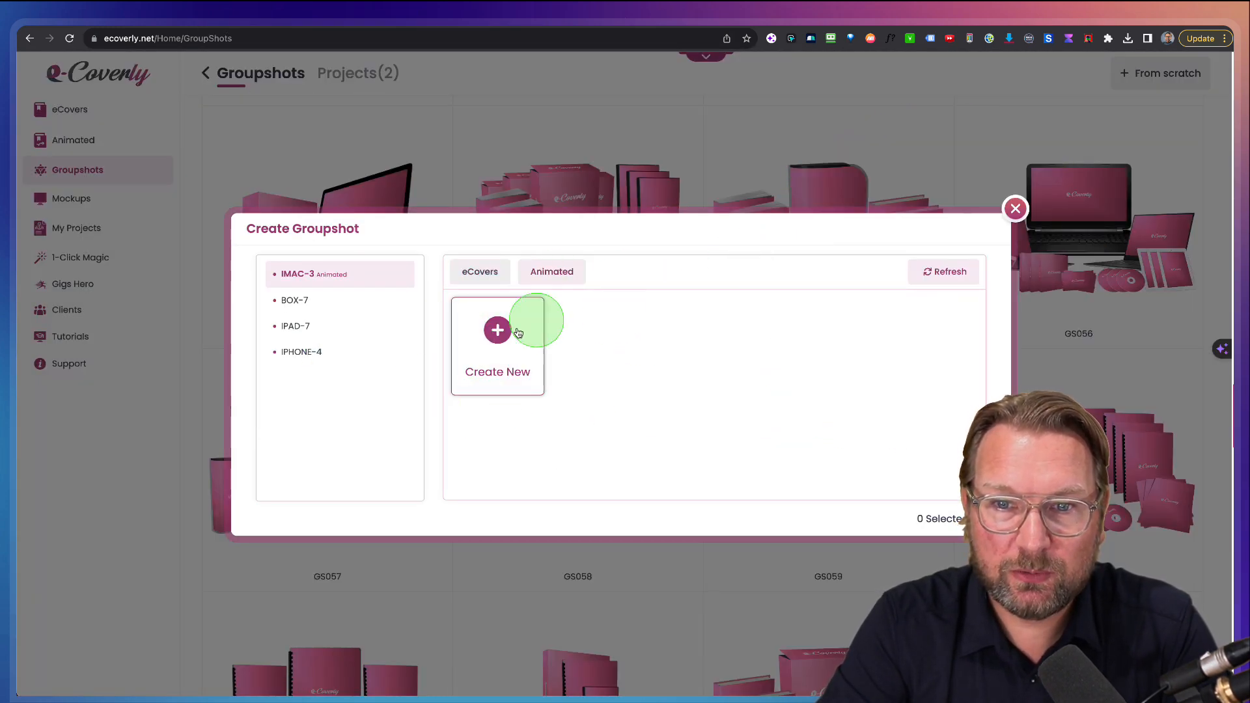
{"action": "left_click", "coordinate": [495, 279]}
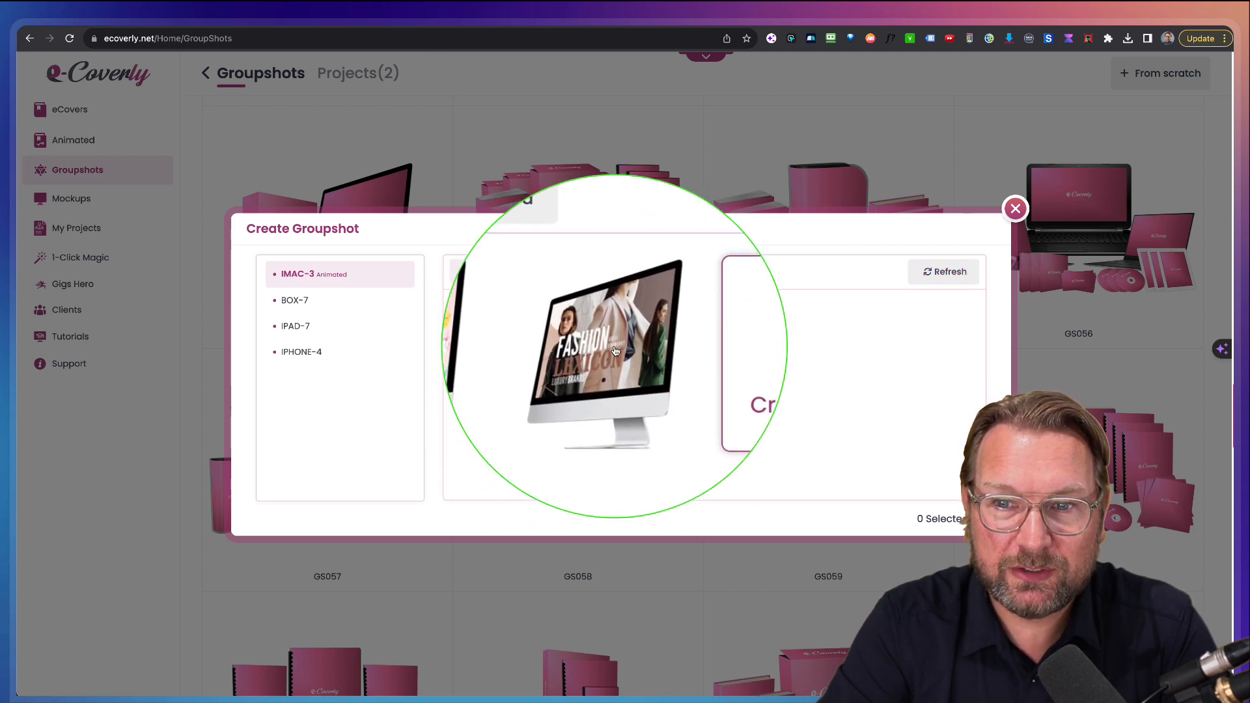
{"action": "left_click", "coordinate": [709, 395]}
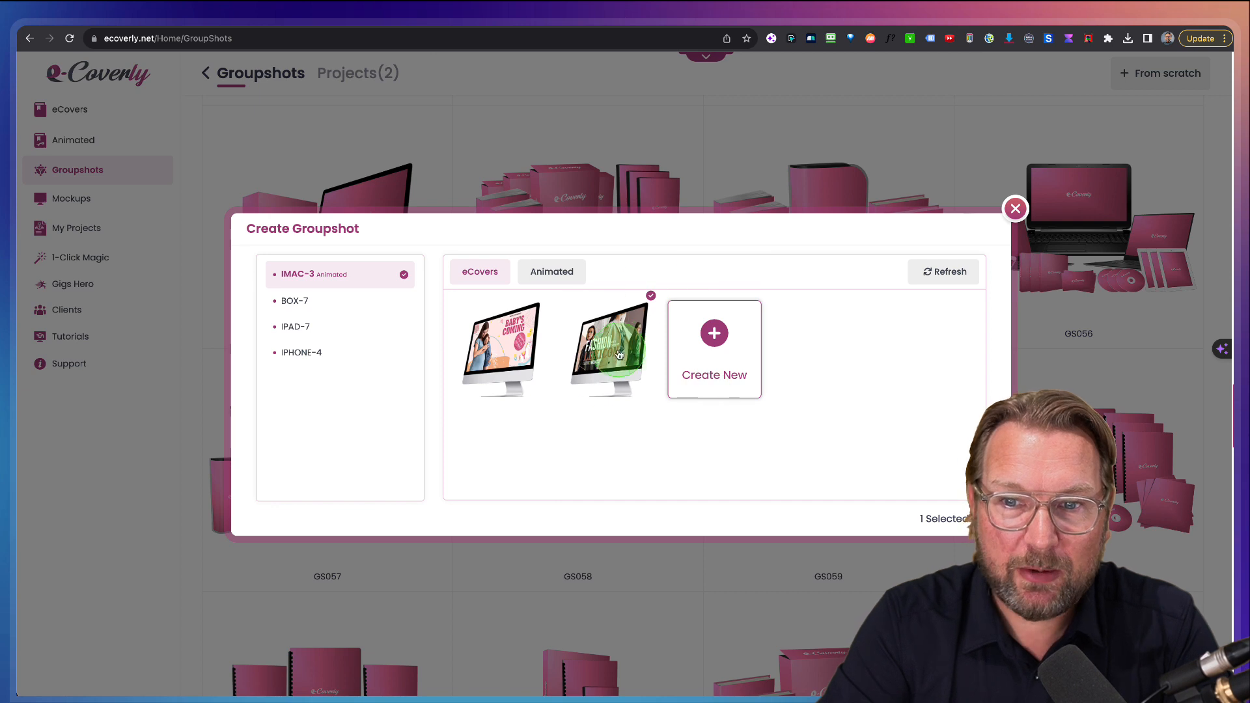
- Create a BOX-7 eCover from the Digital Marketing Secrets theme, then return to the groupshot and assign it to the BOX-7 slot
{"action": "left_click", "coordinate": [306, 300]}
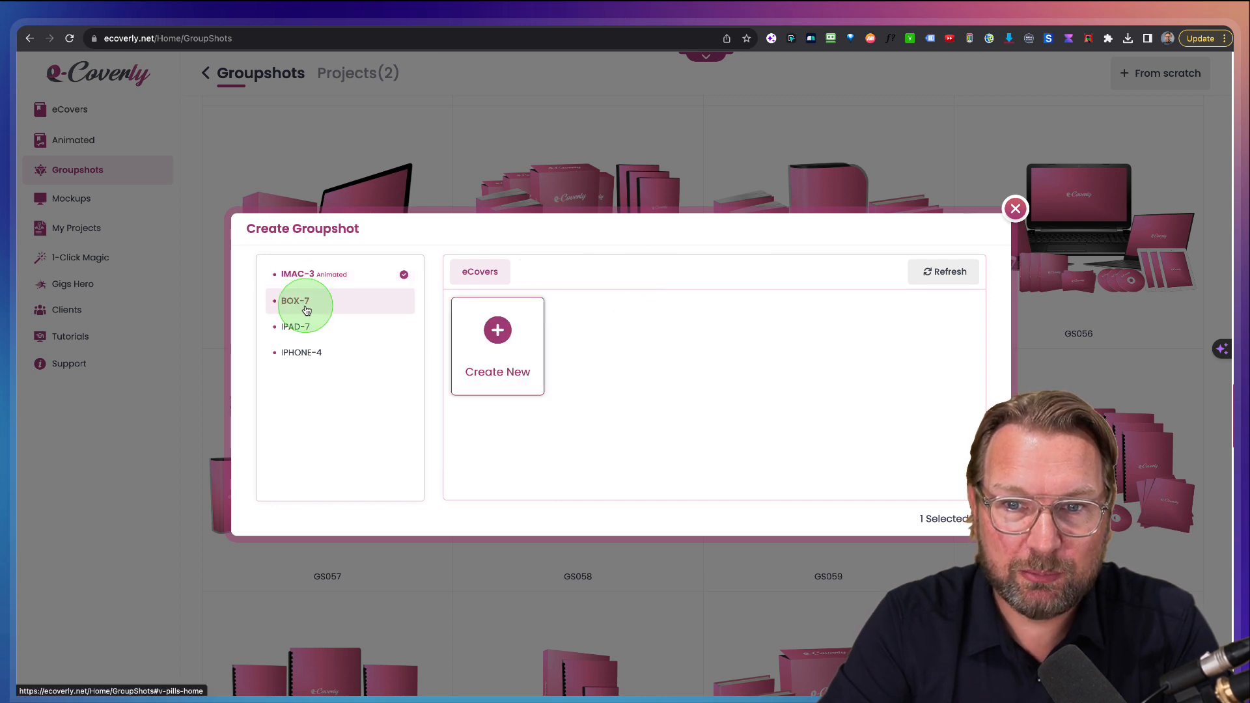
{"action": "left_click", "coordinate": [498, 338]}
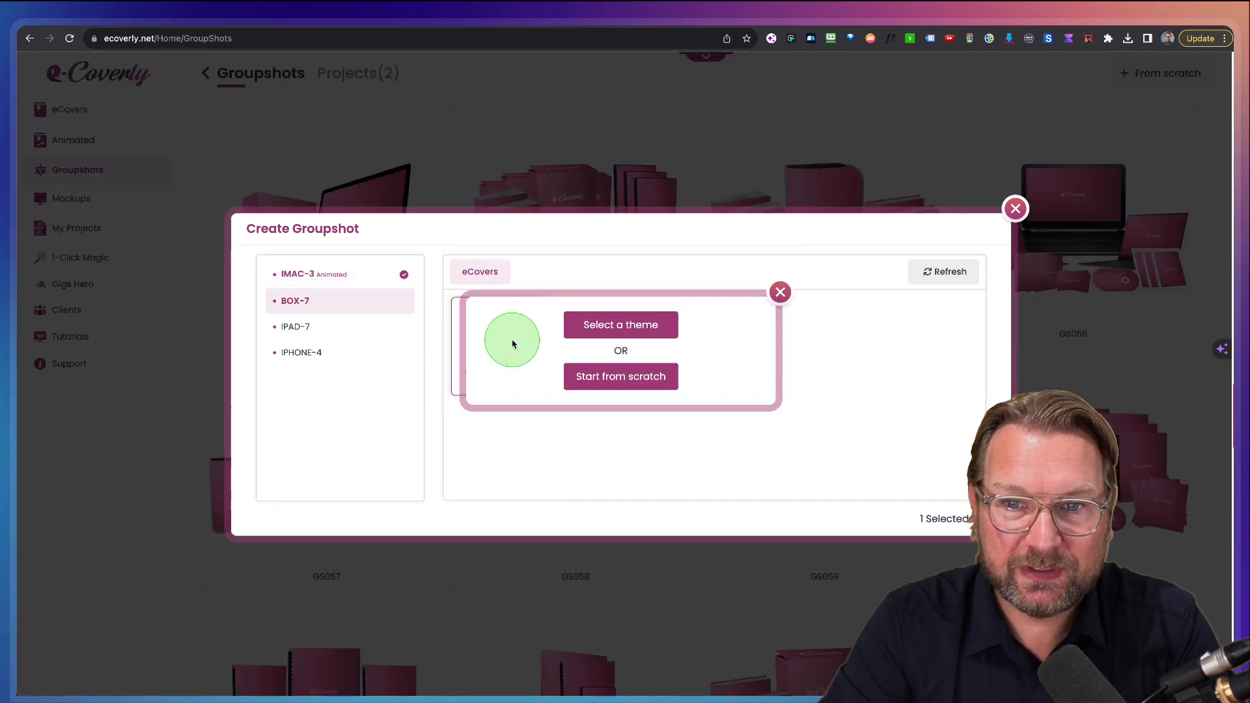
{"action": "left_click", "coordinate": [620, 351]}
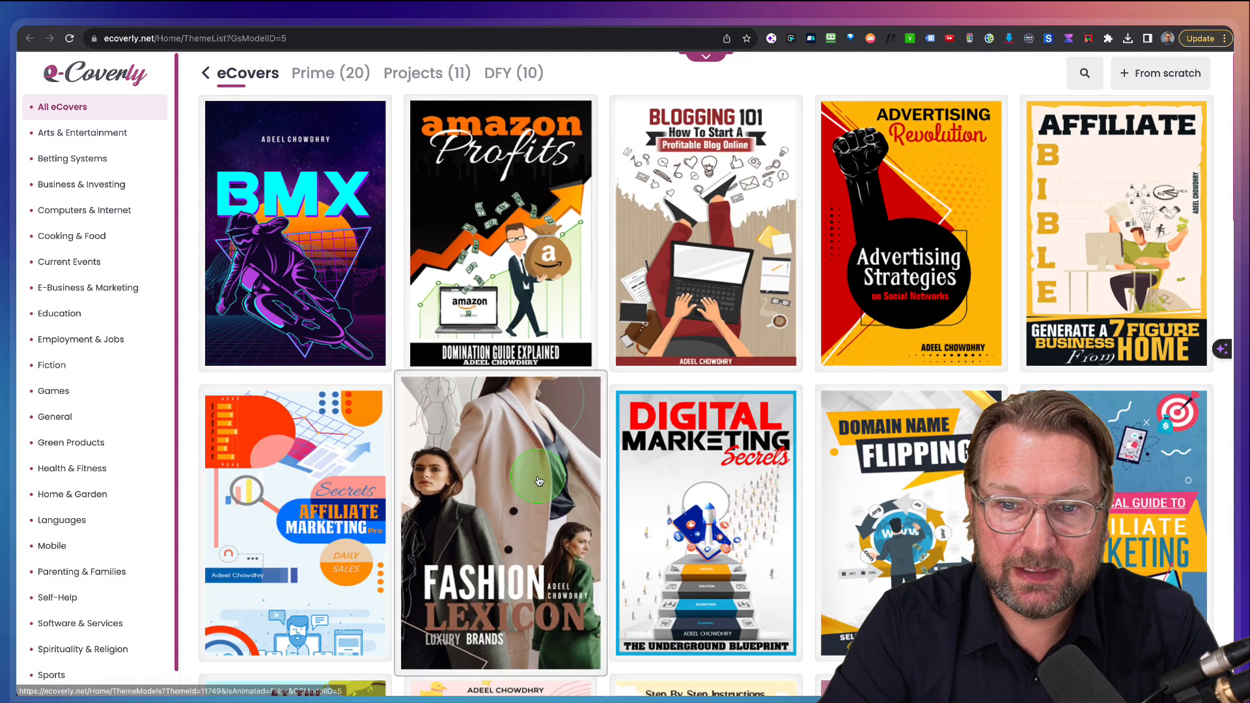
{"action": "scroll", "coordinate": [543, 436], "scroll_direction": "down", "scroll_amount": 3}
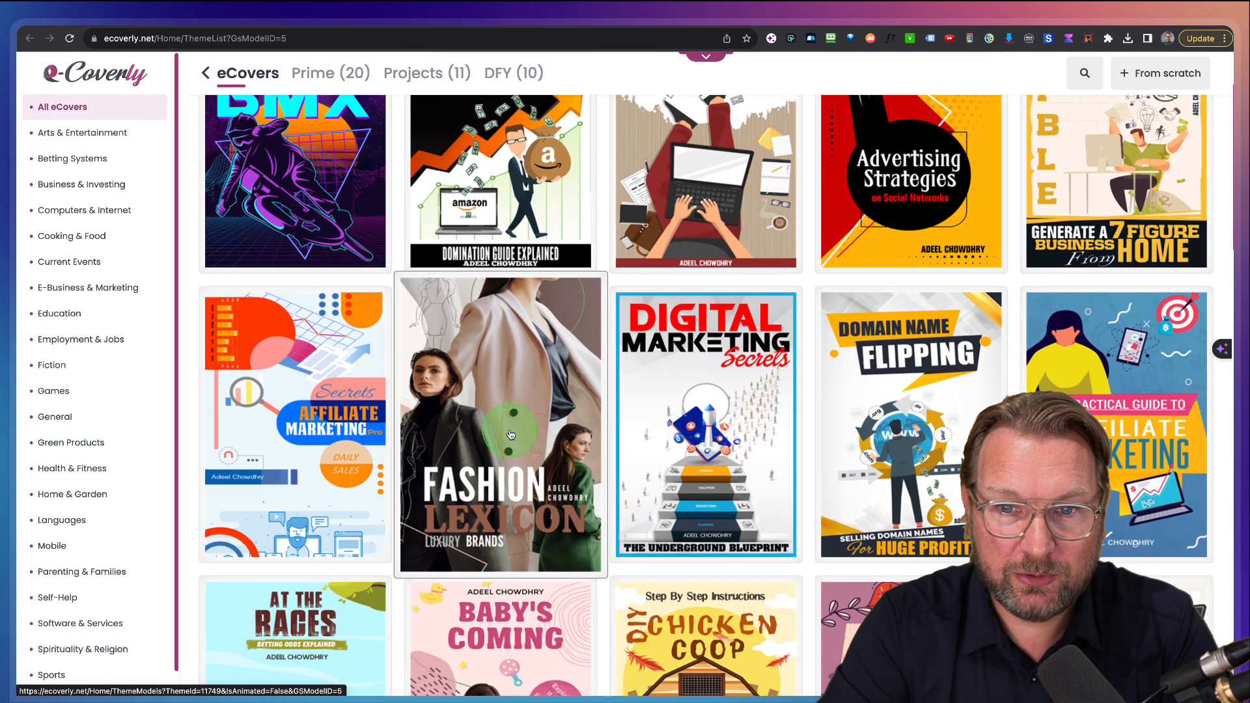
{"action": "scroll", "coordinate": [543, 436], "scroll_direction": "down", "scroll_amount": 4}
{"action": "left_click", "coordinate": [733, 320]}
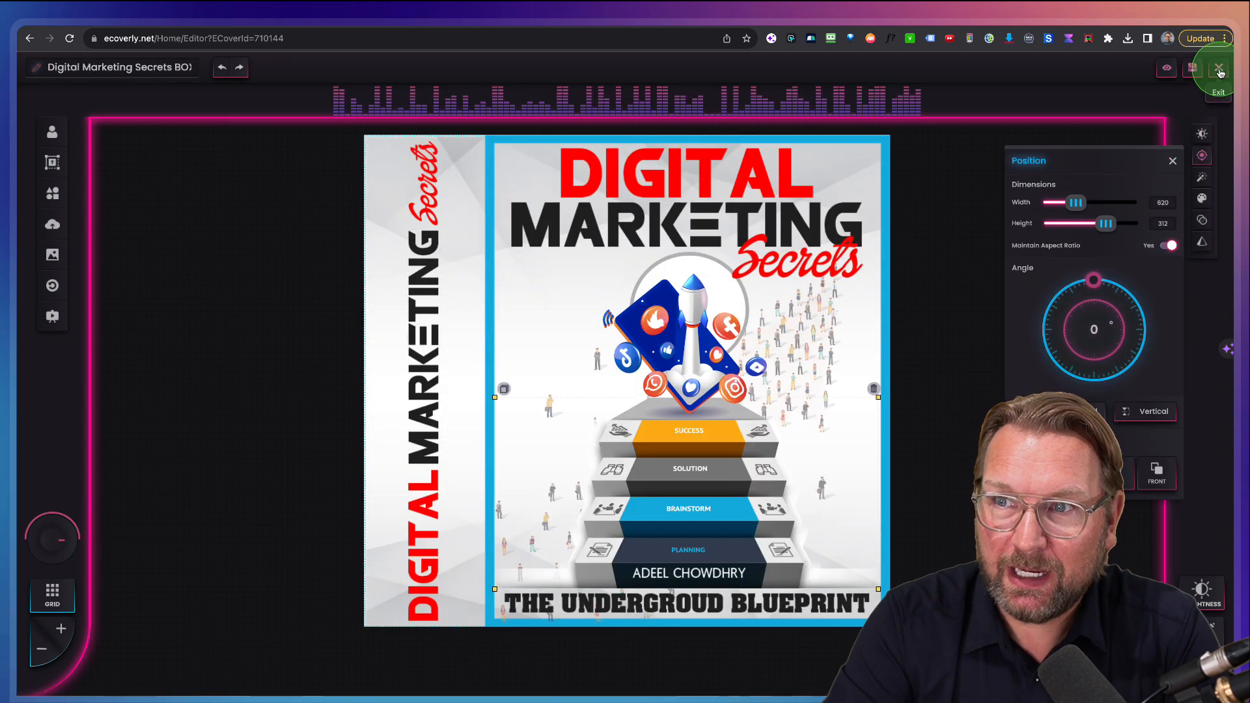
{"action": "left_click", "coordinate": [1219, 70]}
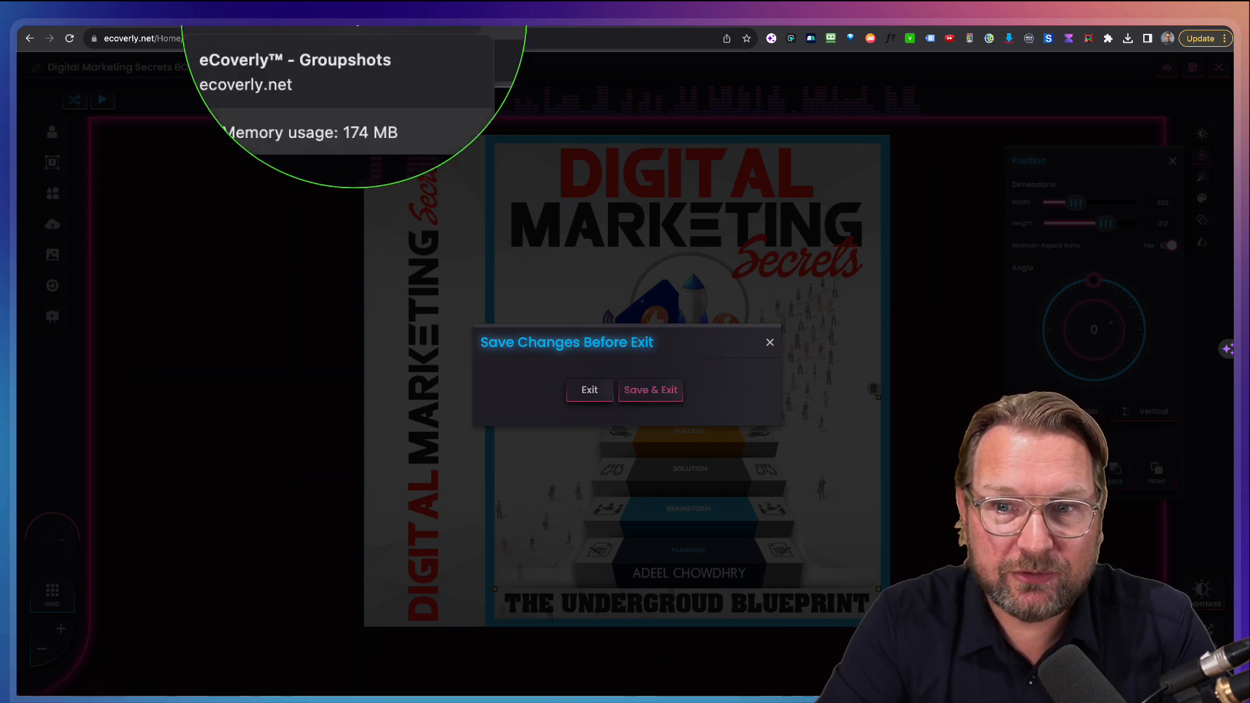
{"action": "left_click", "coordinate": [358, 26]}
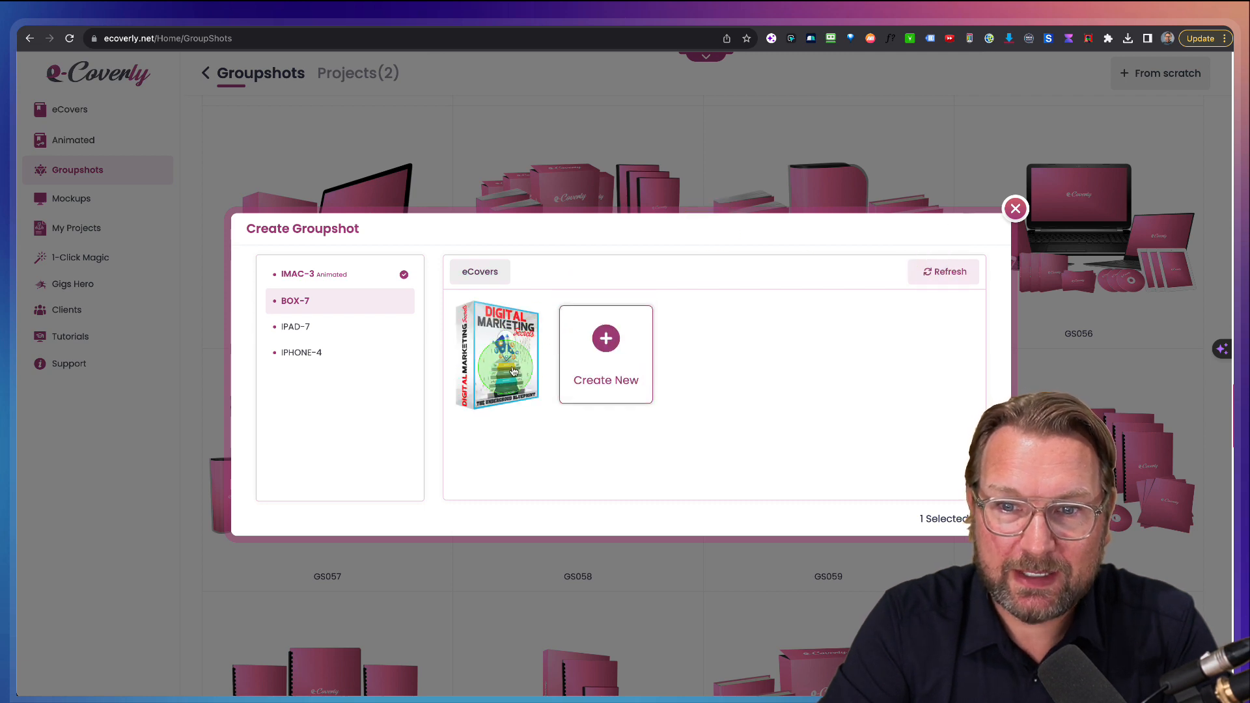
- Assign the Baby's Coming eCovers to IPAD-7 and IPHONE-4, generate the groupshot and close its preview
{"action": "left_click", "coordinate": [301, 327]}
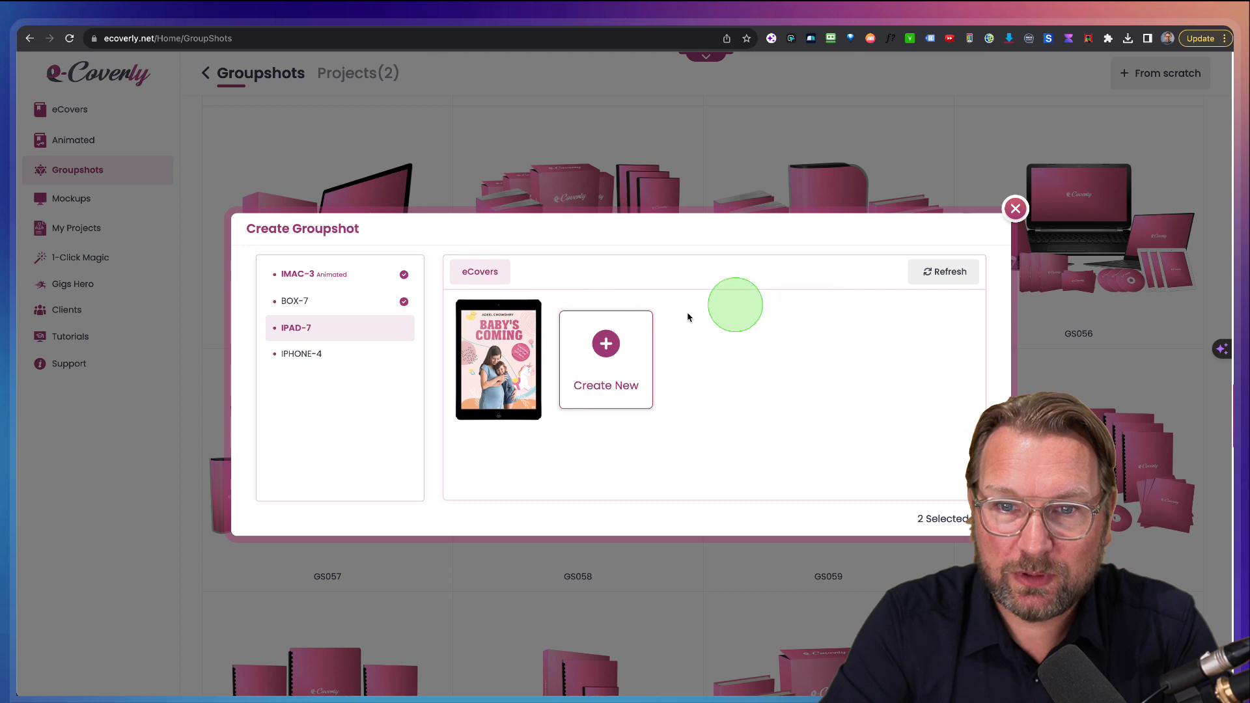
{"action": "left_click", "coordinate": [310, 358]}
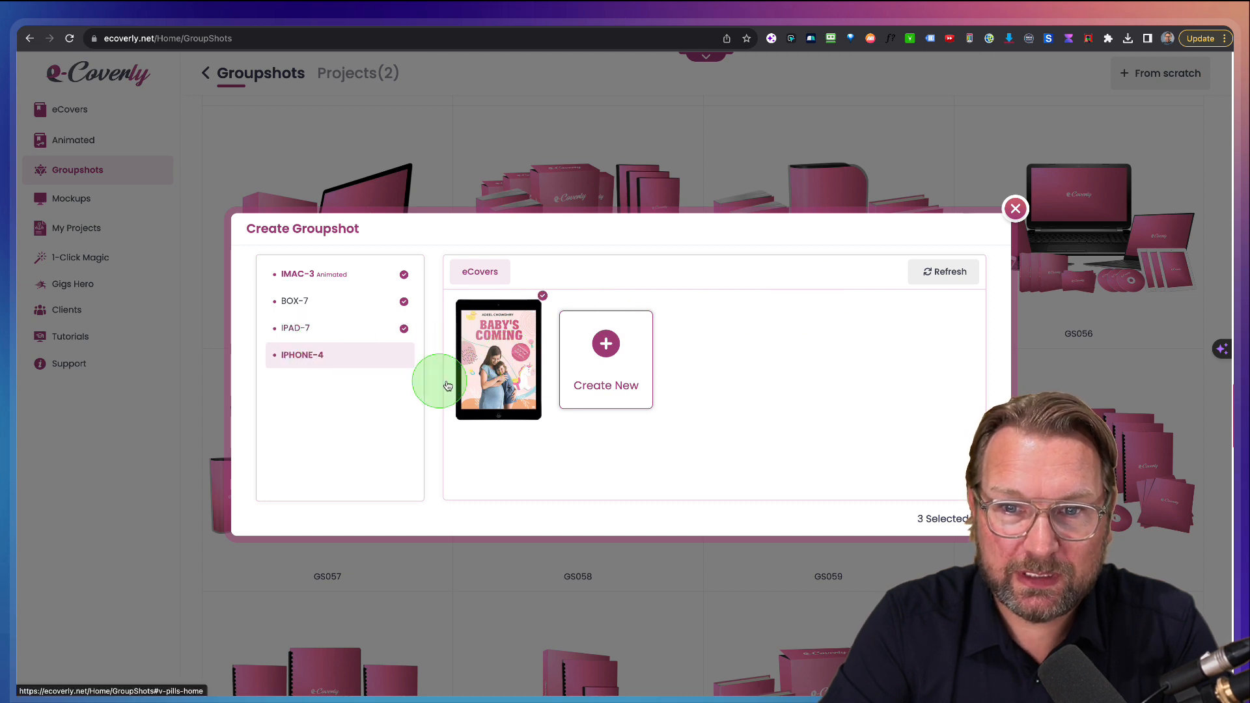
{"action": "left_click", "coordinate": [493, 378]}
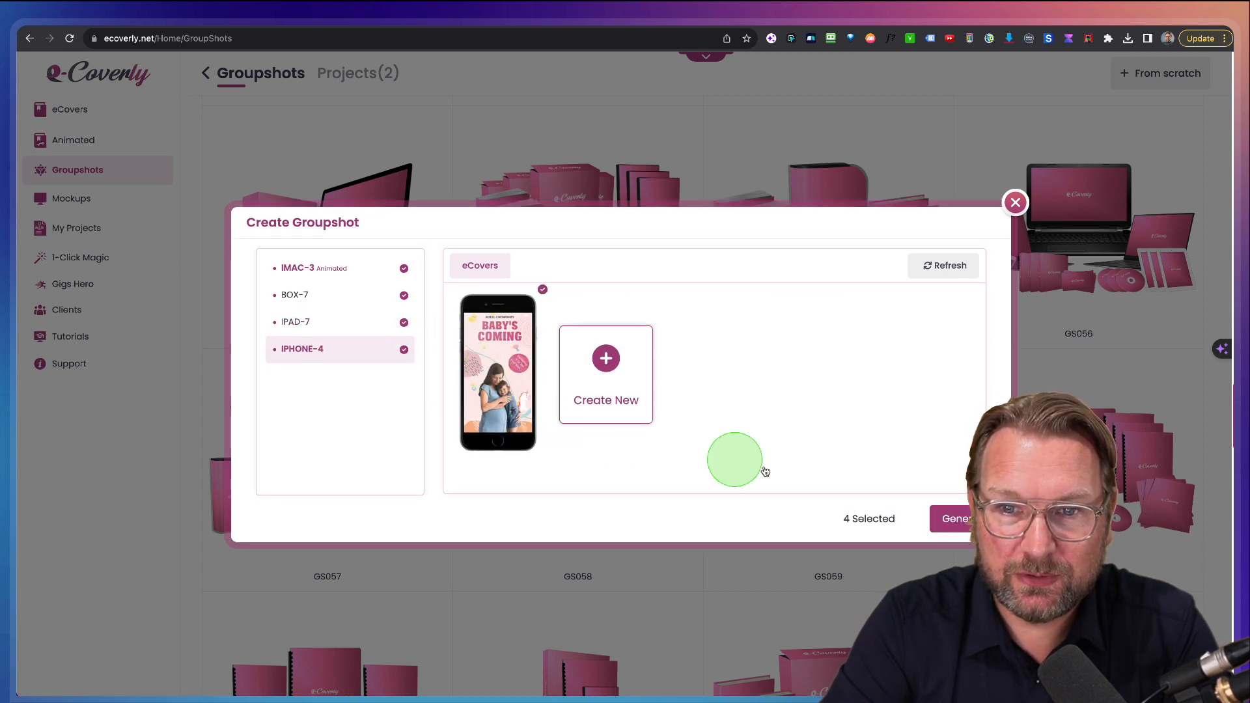
{"action": "left_click", "coordinate": [955, 521]}
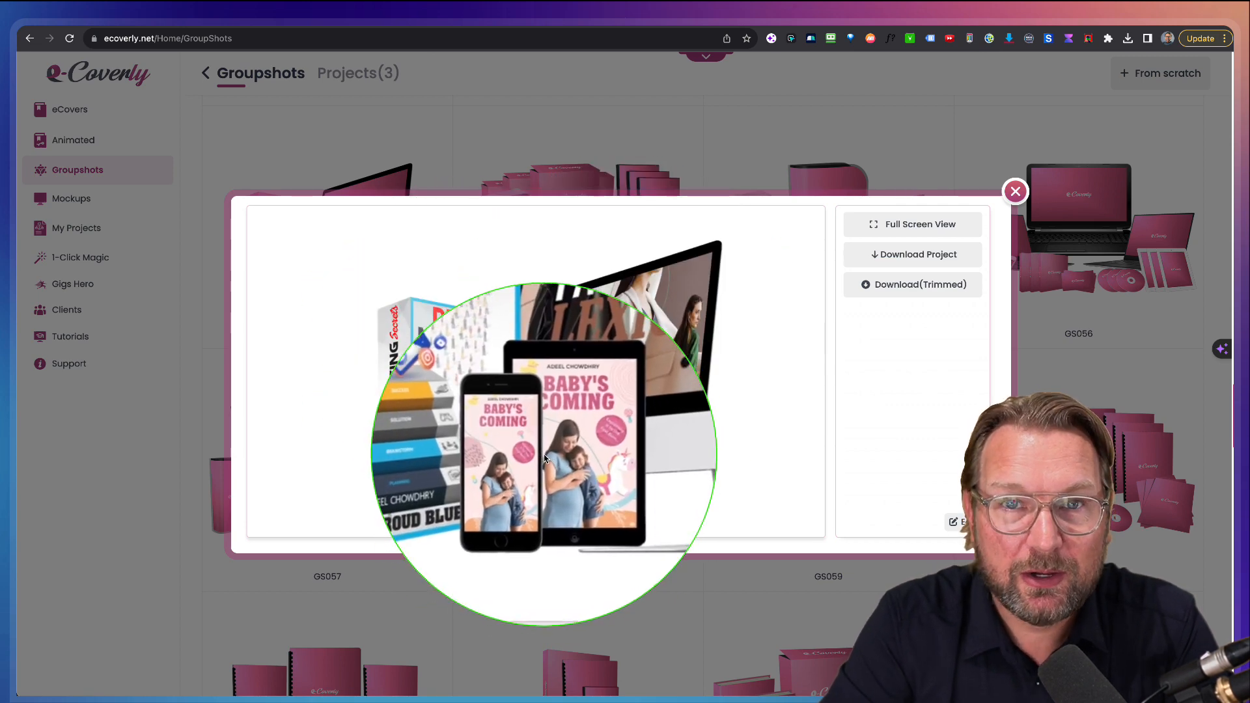
{"action": "left_click", "coordinate": [1014, 192]}
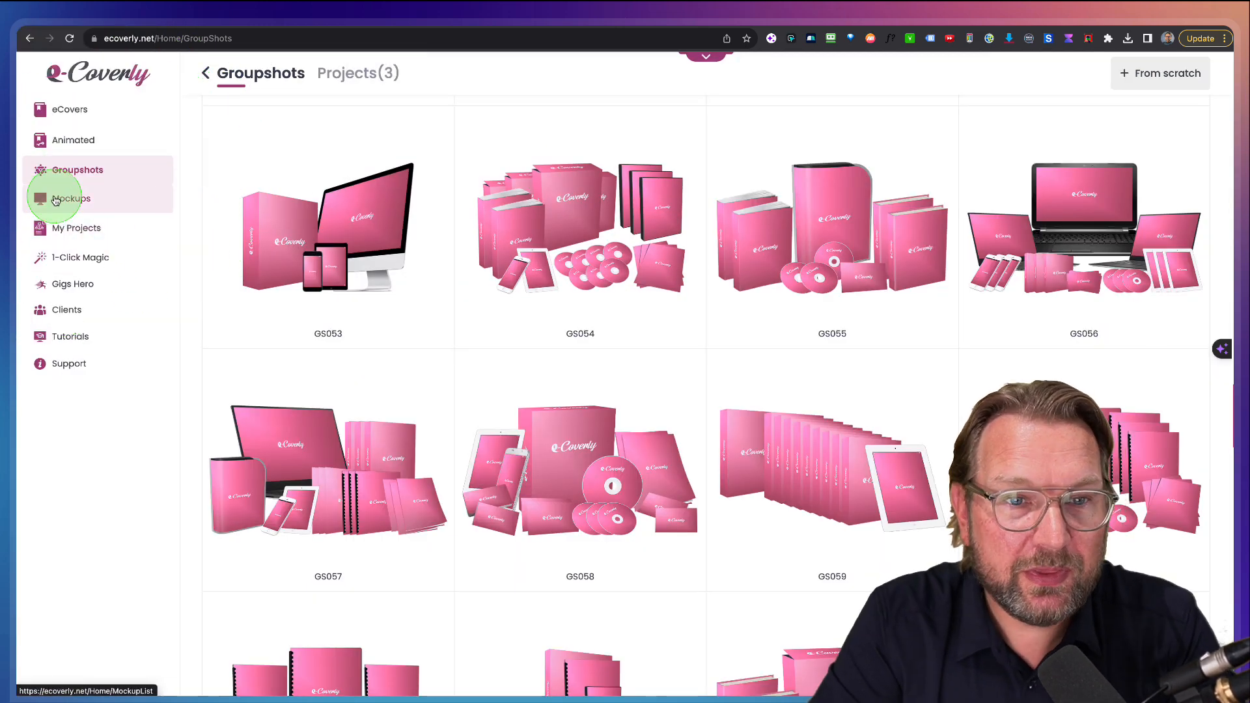
- Open the mockups library and browse its device, frame, vehicle and billboard templates
{"action": "left_click", "coordinate": [55, 199]}
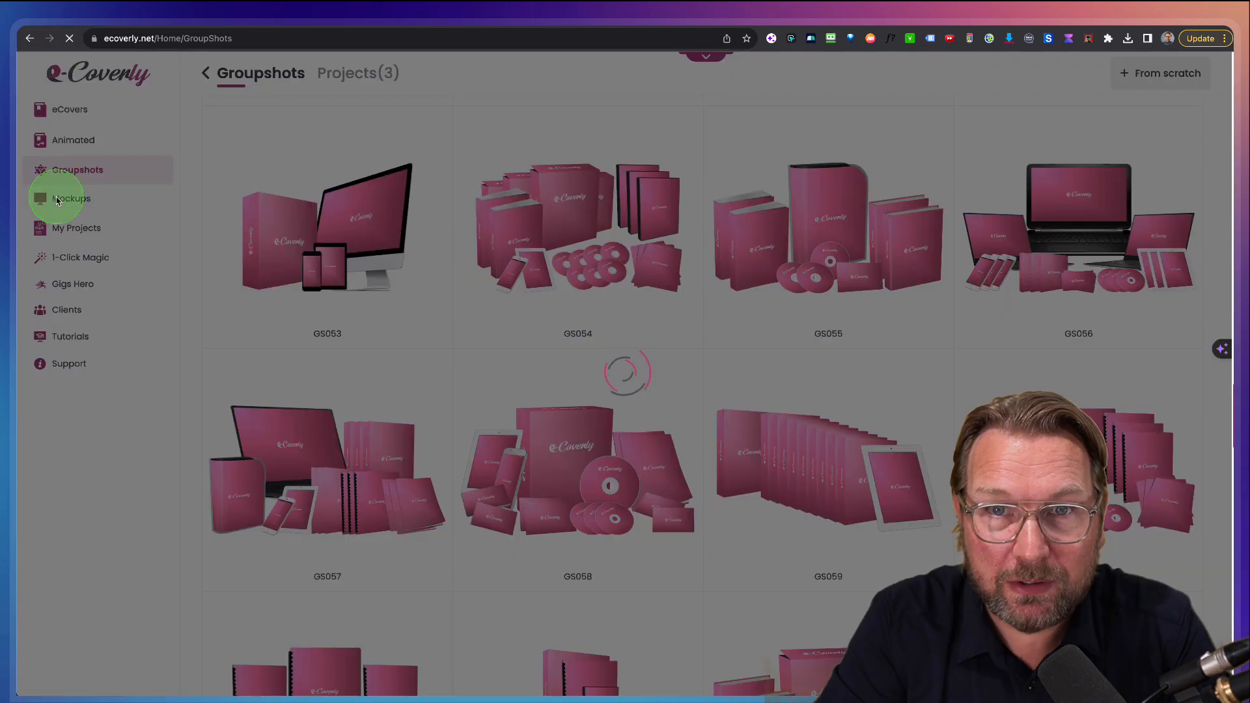
{"action": "scroll", "coordinate": [674, 385], "scroll_direction": "down", "scroll_amount": 3}
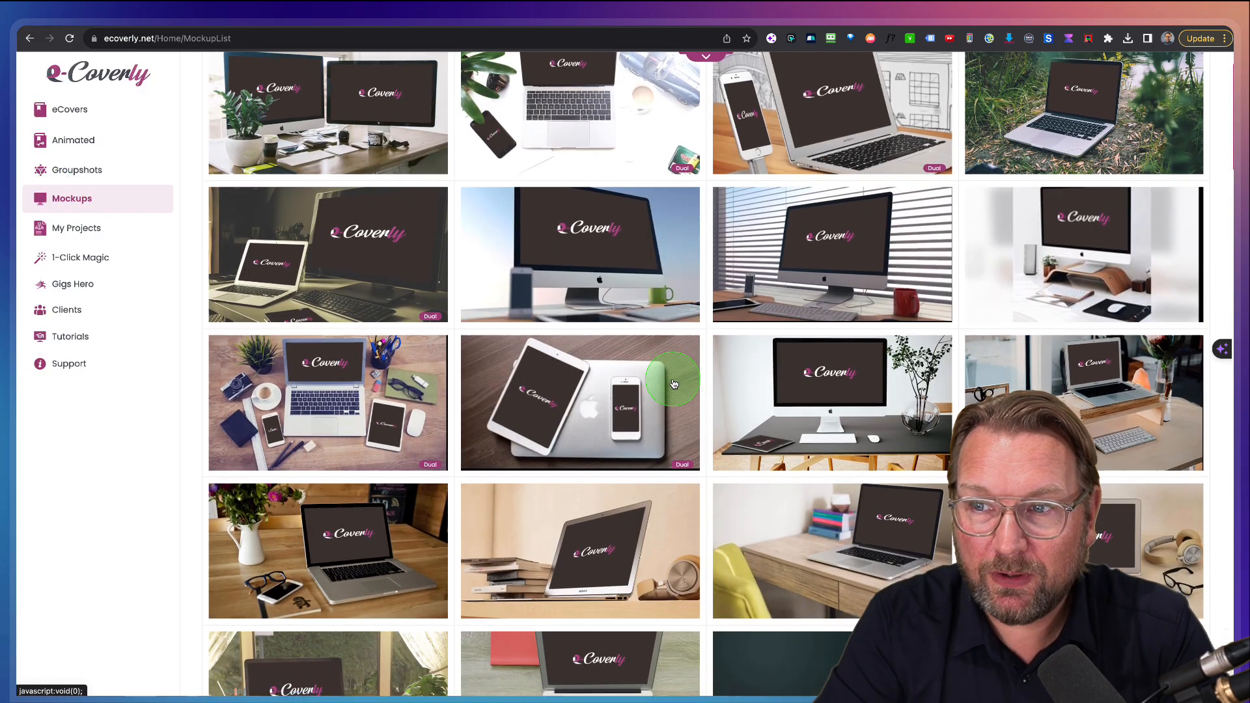
{"action": "scroll", "coordinate": [674, 385], "scroll_direction": "down", "scroll_amount": 8}
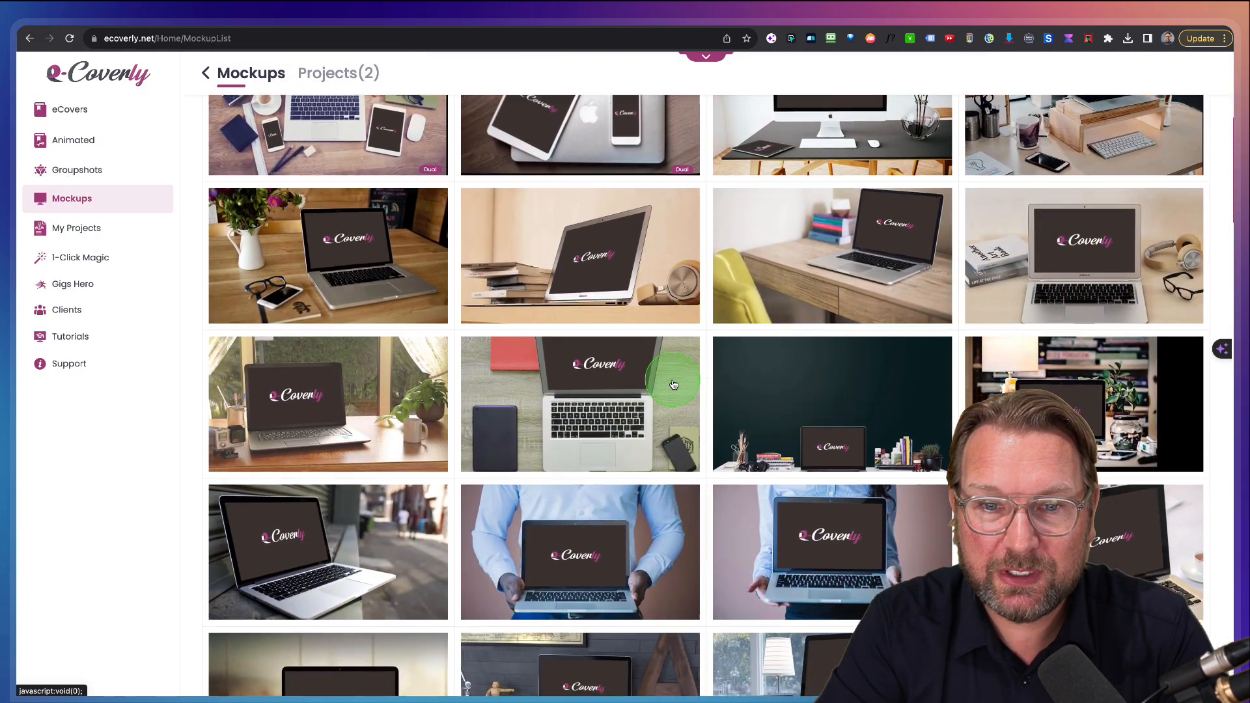
{"action": "scroll", "coordinate": [674, 384], "scroll_direction": "down", "scroll_amount": 3}
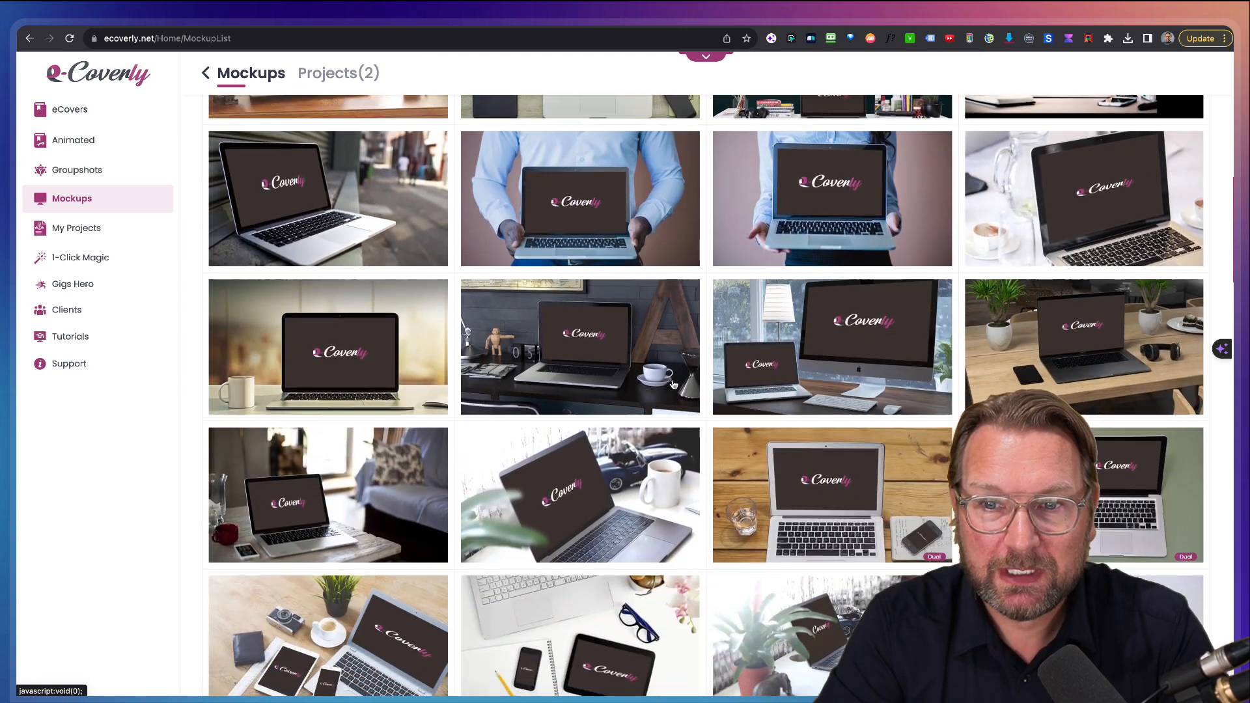
{"action": "scroll", "coordinate": [674, 385], "scroll_direction": "down", "scroll_amount": 15}
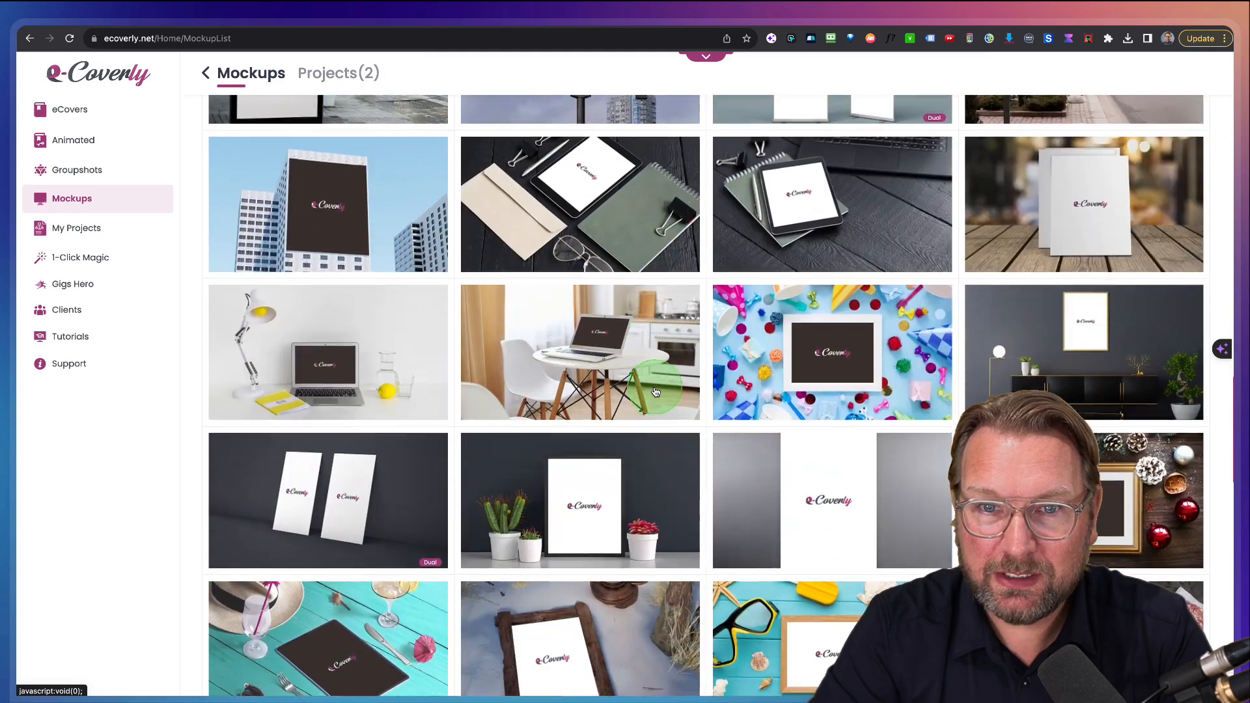
{"action": "scroll", "coordinate": [655, 391], "scroll_direction": "down", "scroll_amount": 10}
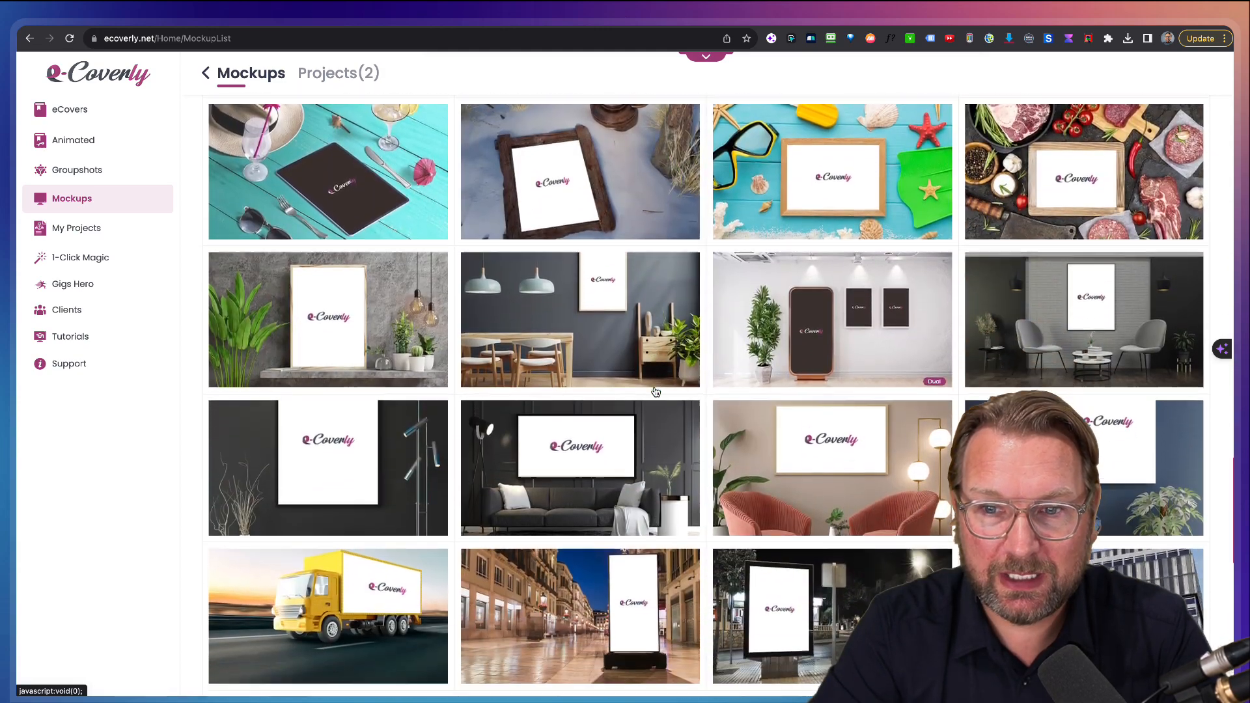
{"action": "scroll", "coordinate": [656, 391], "scroll_direction": "down", "scroll_amount": 7}
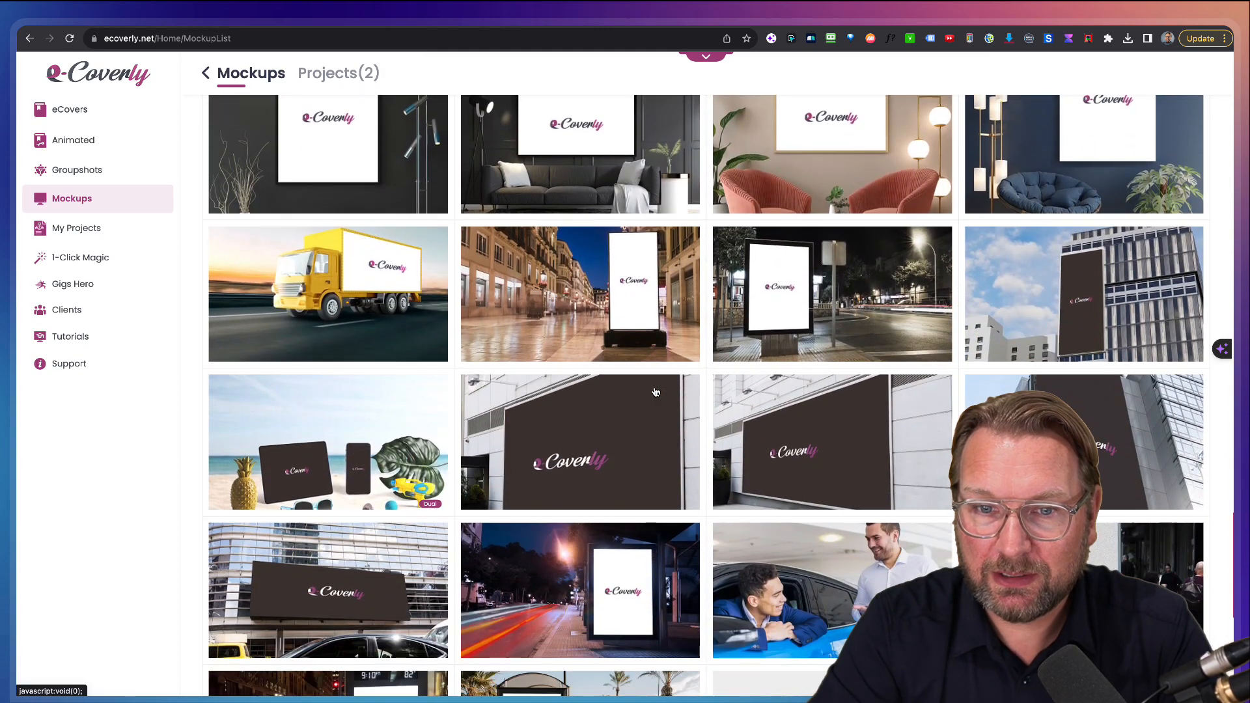
{"action": "scroll", "coordinate": [655, 391], "scroll_direction": "down", "scroll_amount": 6}
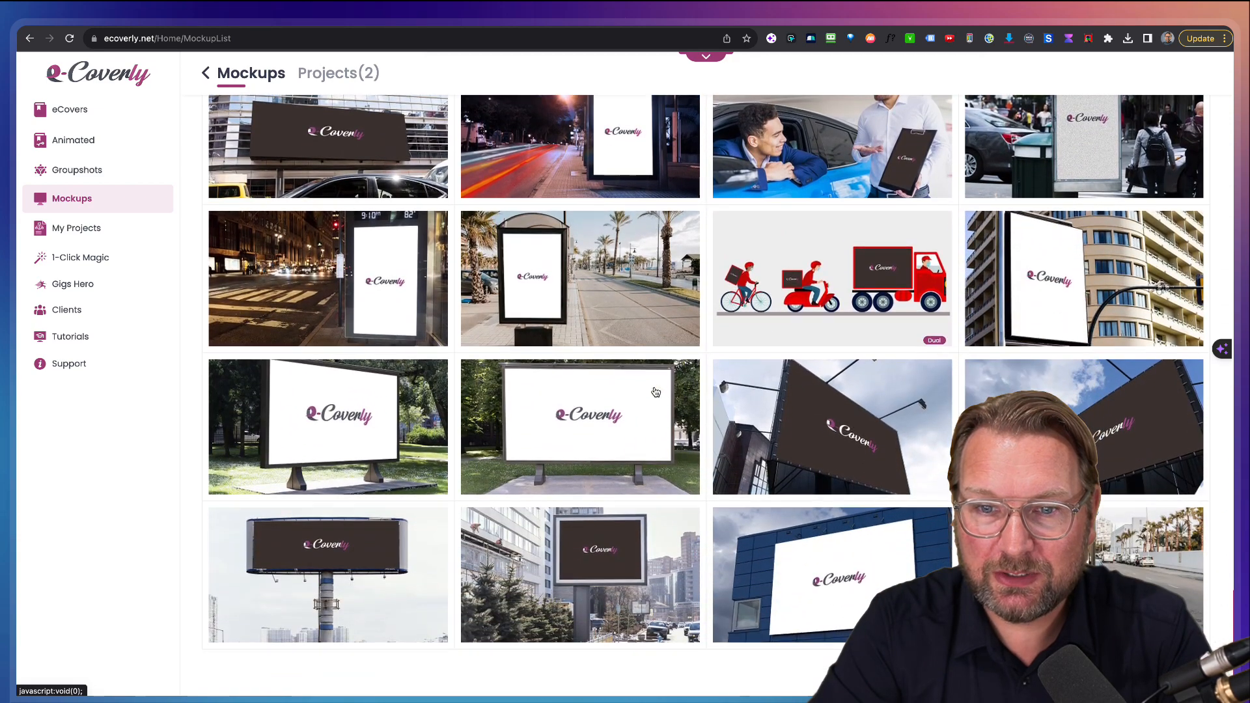
{"action": "scroll", "coordinate": [753, 390], "scroll_direction": "up", "scroll_amount": 3}
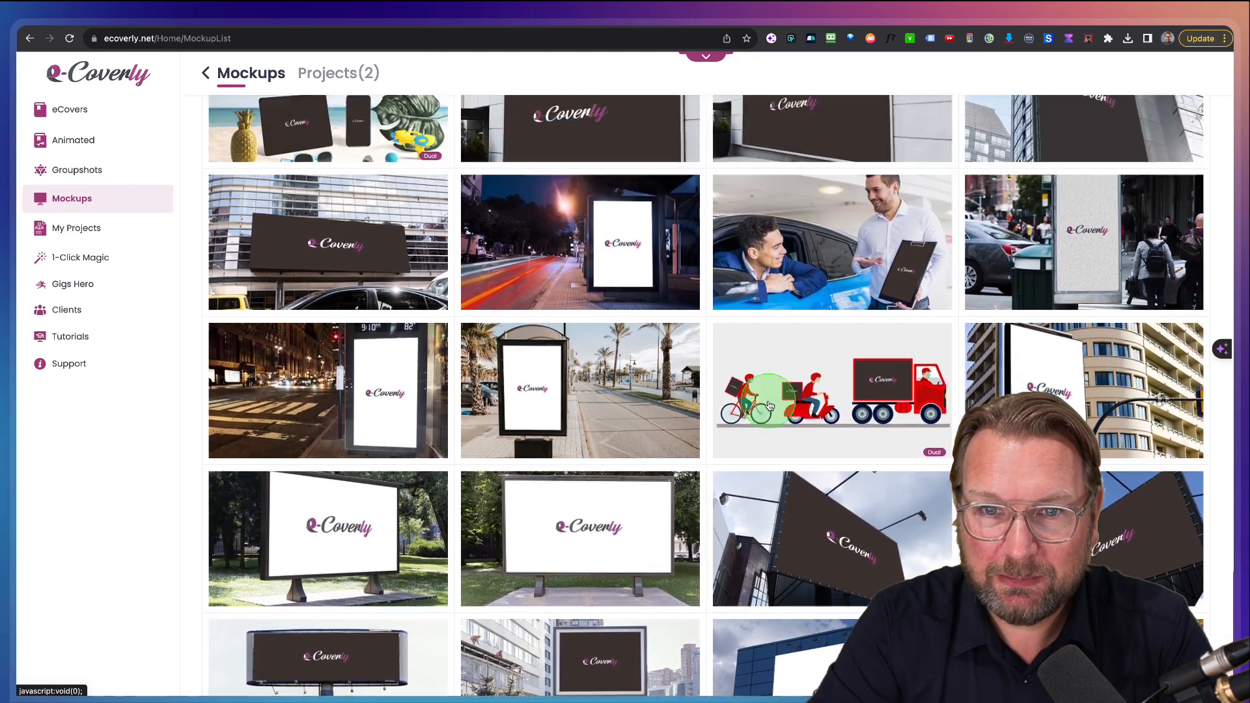
- Build a mockup from the night-street bus stop template, using the purple Business Growth box from all animated projects
{"action": "left_click", "coordinate": [383, 425]}
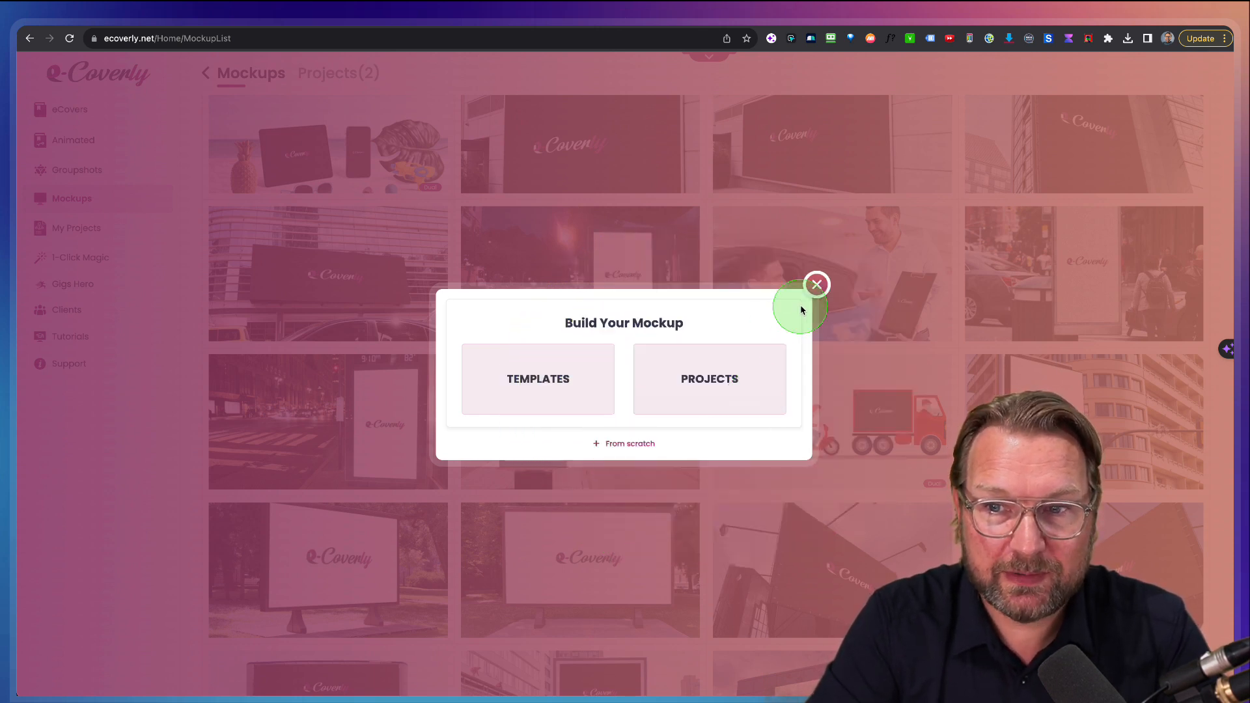
{"action": "left_click", "coordinate": [816, 286]}
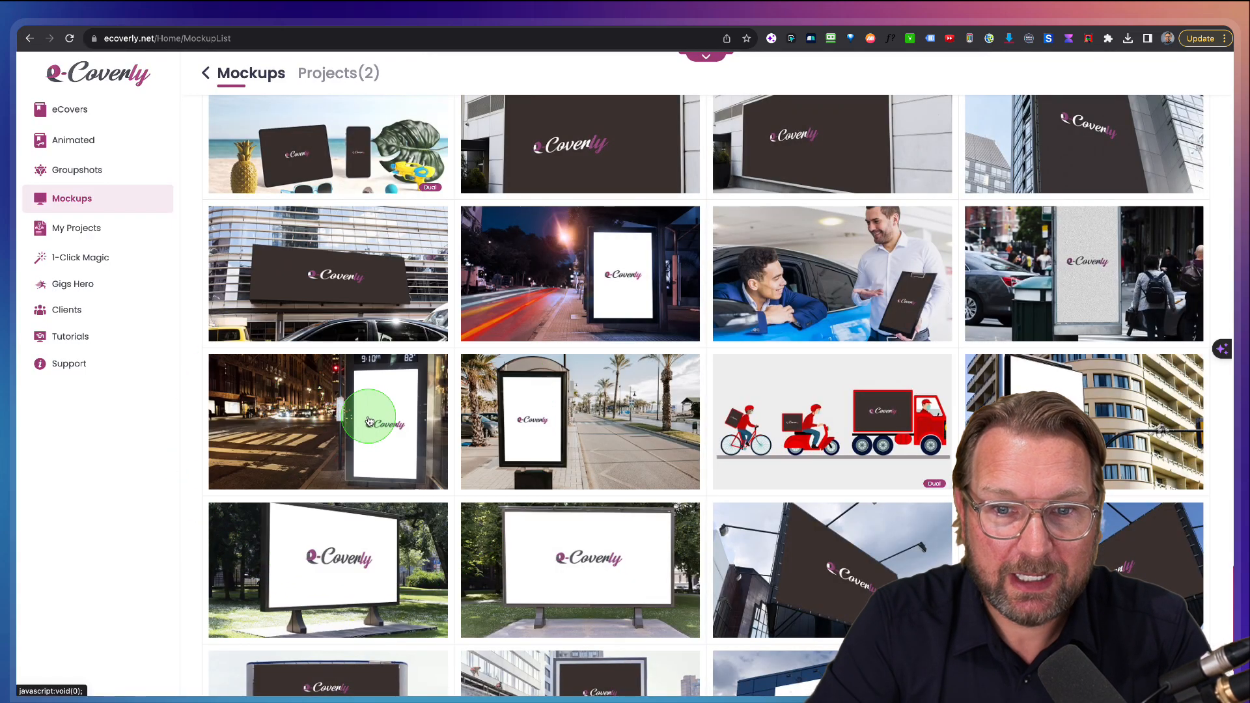
{"action": "left_click", "coordinate": [369, 422]}
{"action": "mouse_move", "coordinate": [683, 382]}
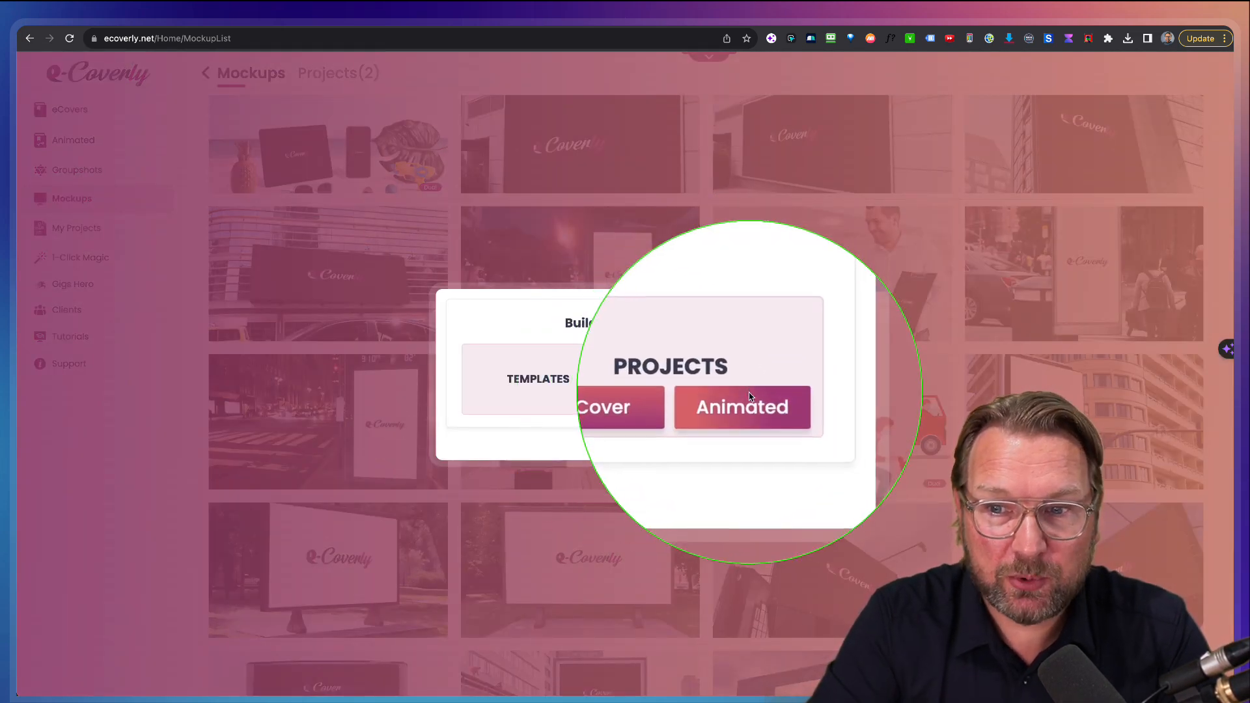
{"action": "left_click", "coordinate": [749, 397]}
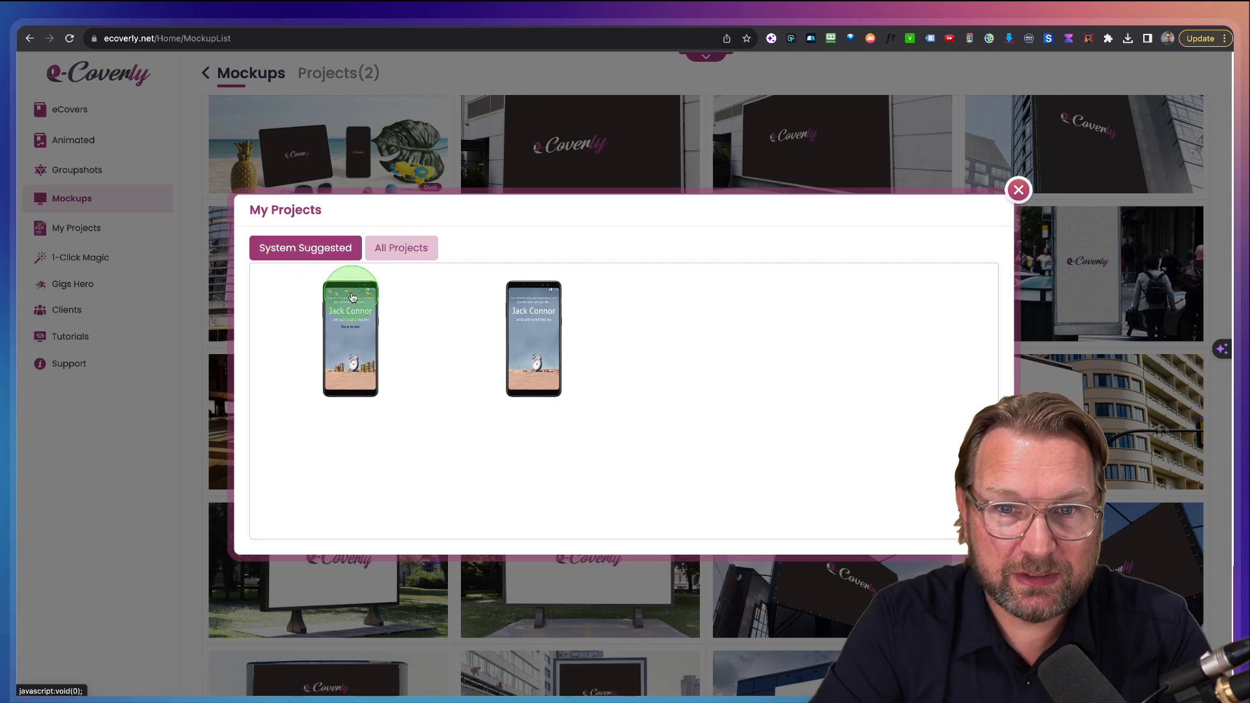
{"action": "left_click", "coordinate": [394, 304]}
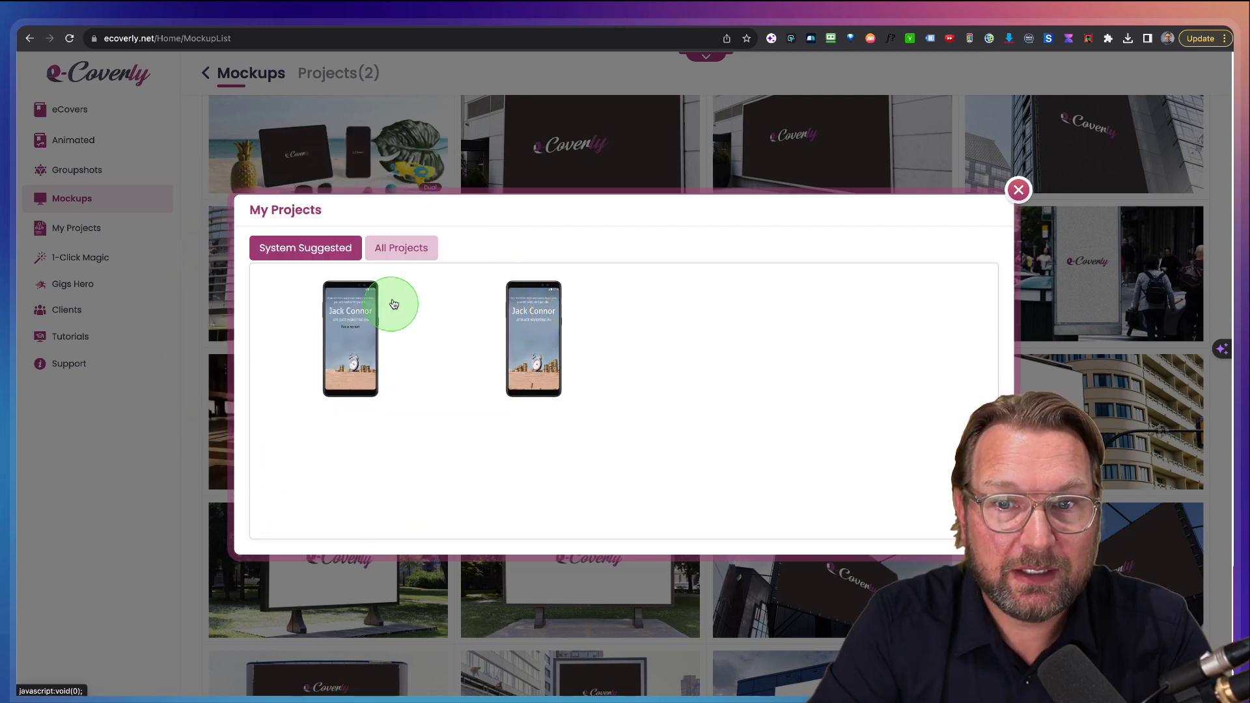
{"action": "left_click", "coordinate": [413, 259]}
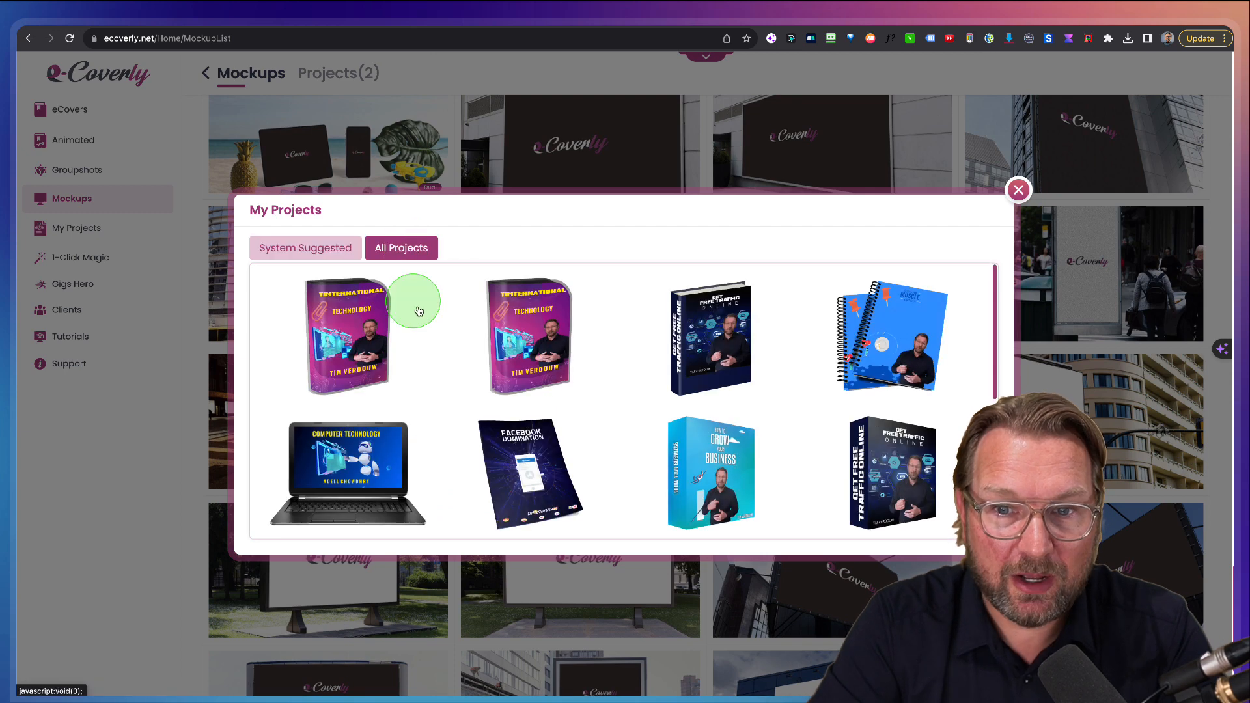
{"action": "scroll", "coordinate": [457, 431], "scroll_direction": "down", "scroll_amount": 10}
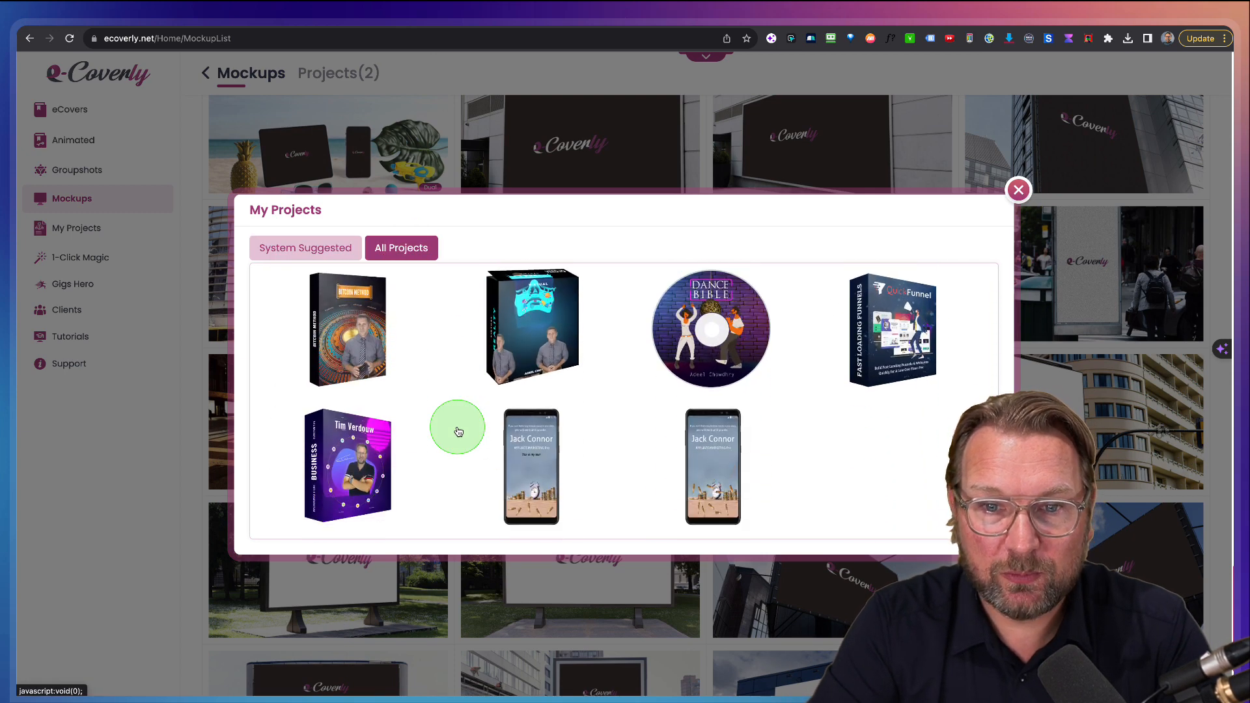
{"action": "left_click", "coordinate": [348, 462]}
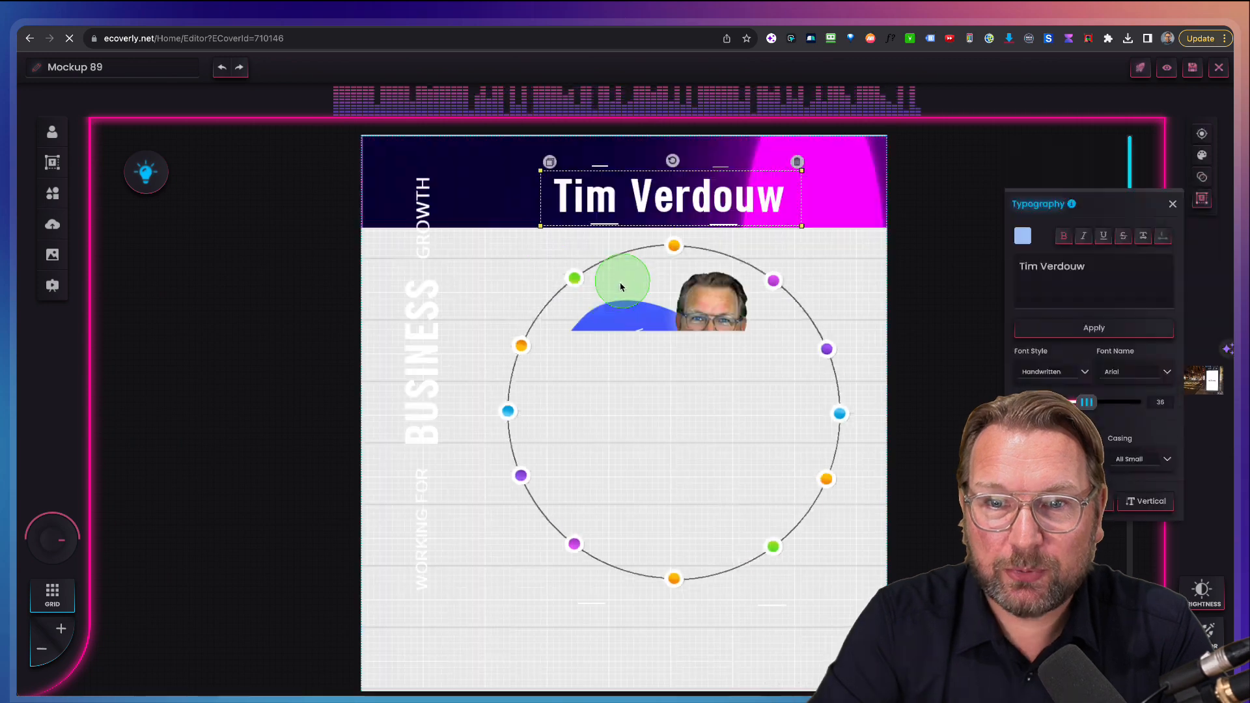
- Check the full Business Growth design in the mockup editor, save the mockup and exit
{"action": "scroll", "coordinate": [584, 353], "scroll_direction": "down", "scroll_amount": 2}
{"action": "scroll", "coordinate": [584, 353], "scroll_direction": "down", "scroll_amount": 6}
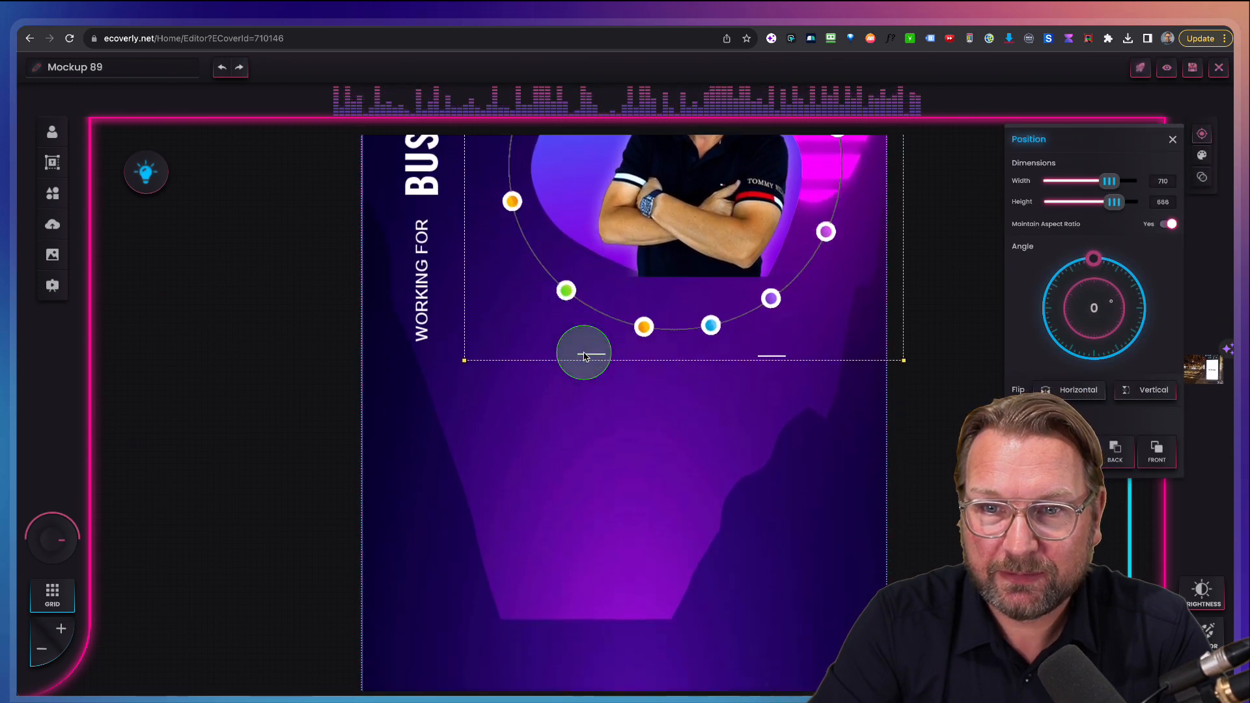
{"action": "left_click", "coordinate": [43, 652]}
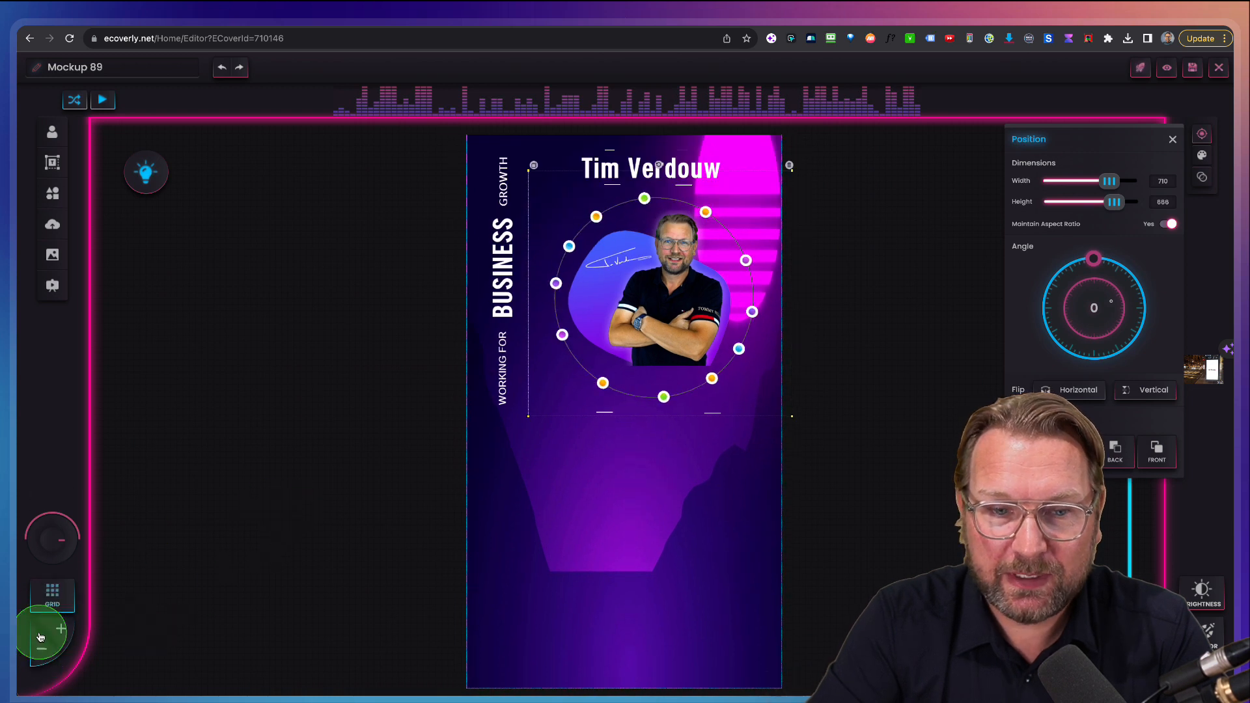
{"action": "left_click", "coordinate": [39, 650]}
{"action": "left_click", "coordinate": [651, 254]}
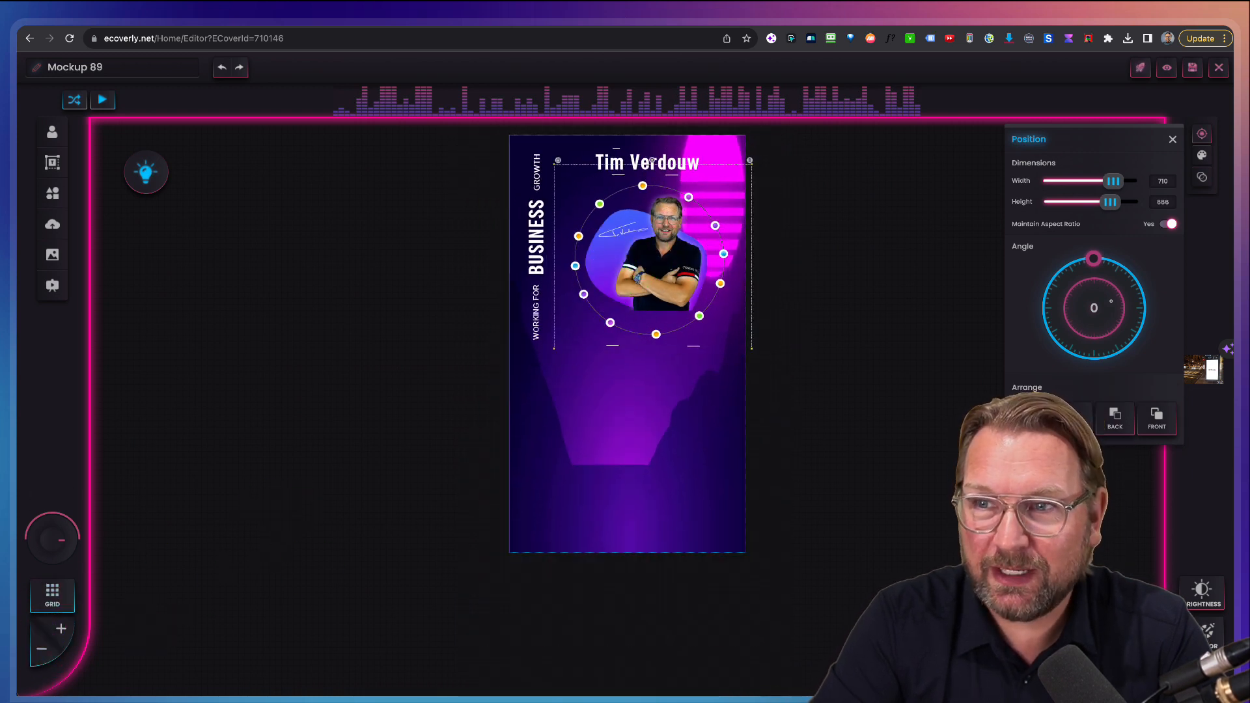
{"action": "left_click", "coordinate": [1218, 67]}
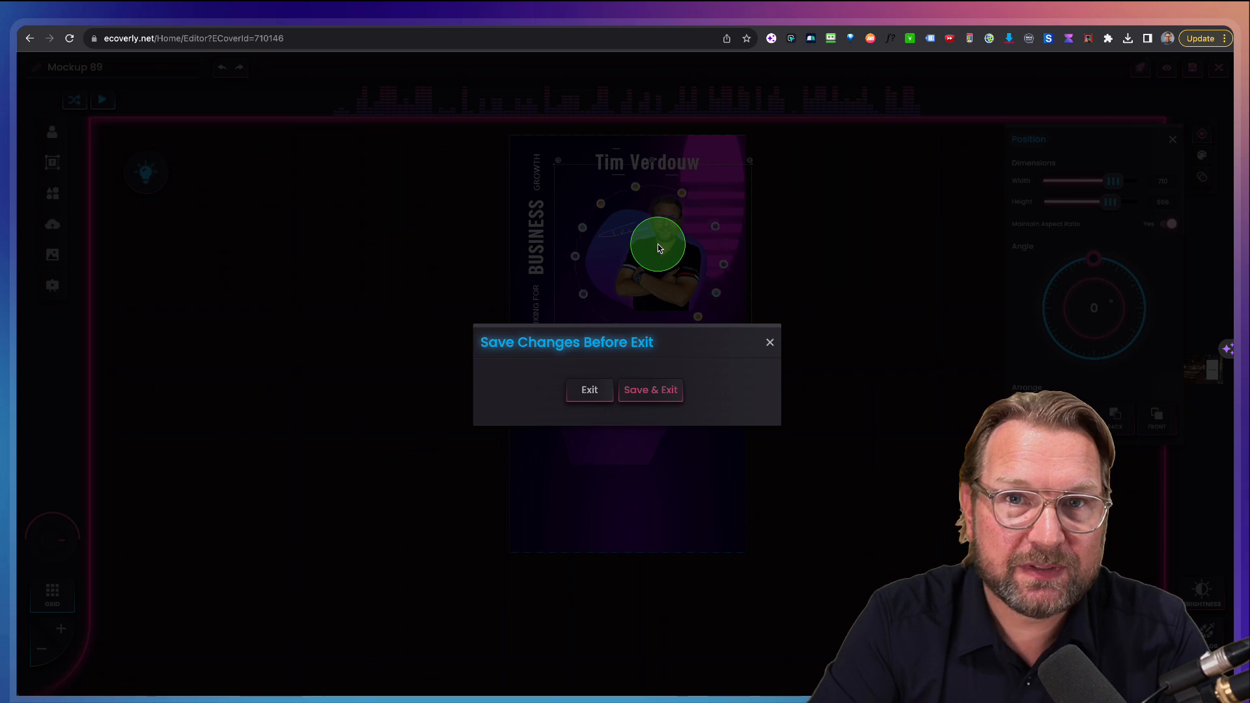
{"action": "left_click", "coordinate": [666, 389]}
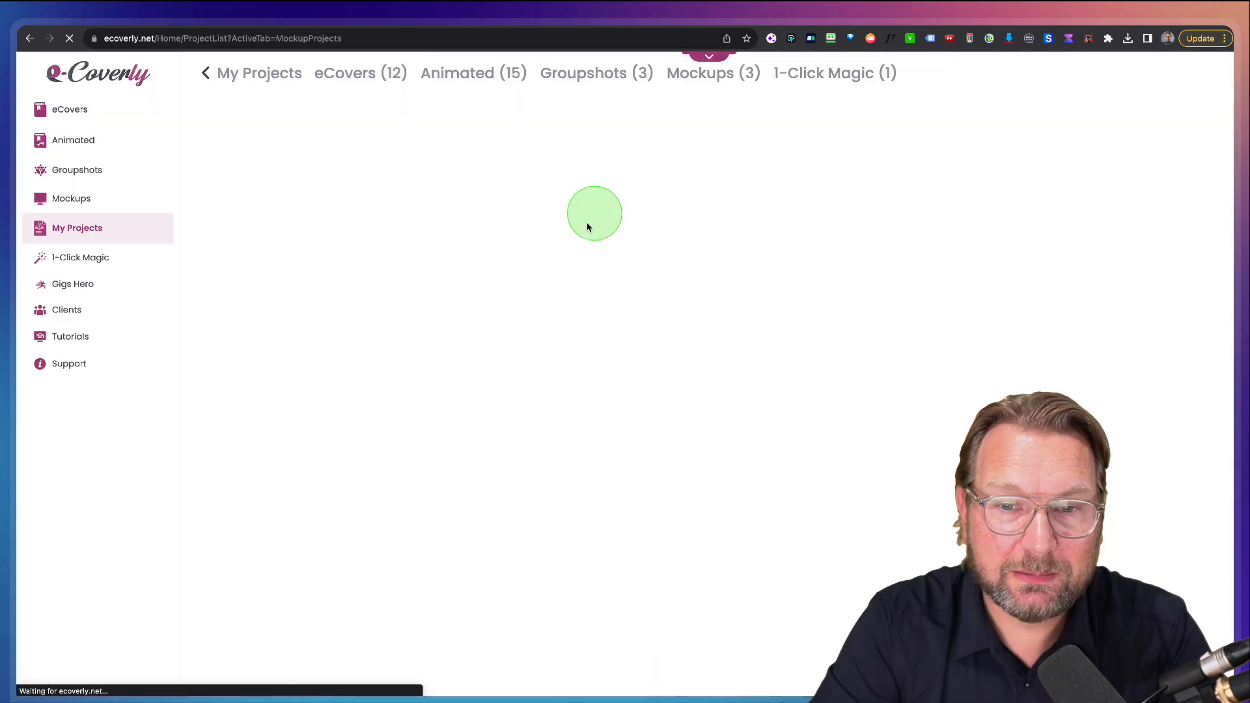
- Download Mockup 89 from the mockup projects, extract Mockup 89.zip in the Downloads folder and open the extracted folder
{"action": "mouse_move", "coordinate": [367, 203]}
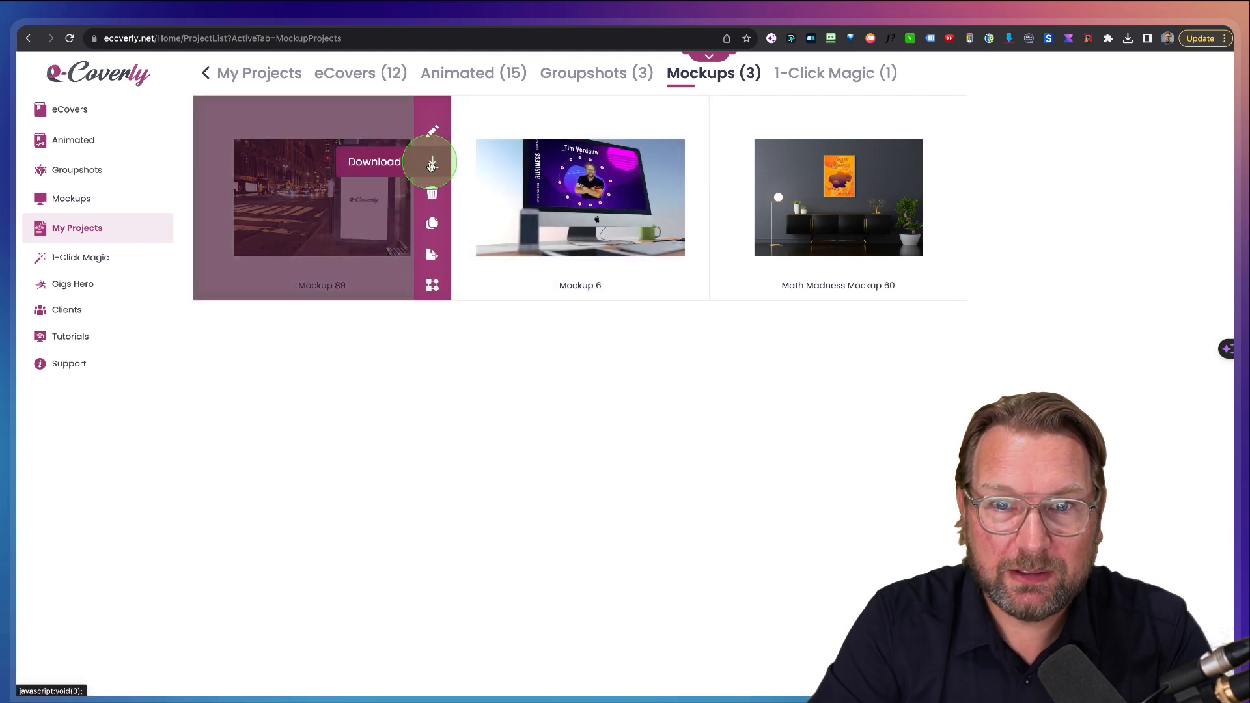
{"action": "left_click", "coordinate": [433, 159]}
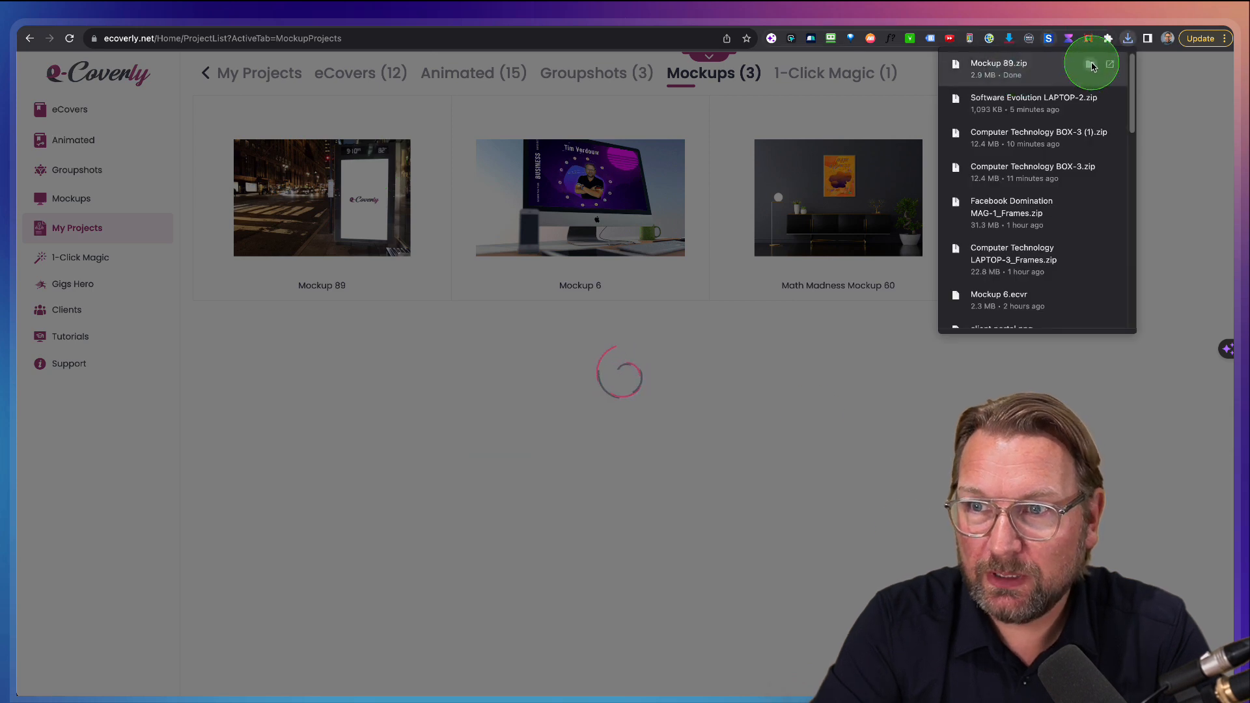
{"action": "left_click", "coordinate": [1090, 66]}
{"action": "double_click", "coordinate": [313, 361]}
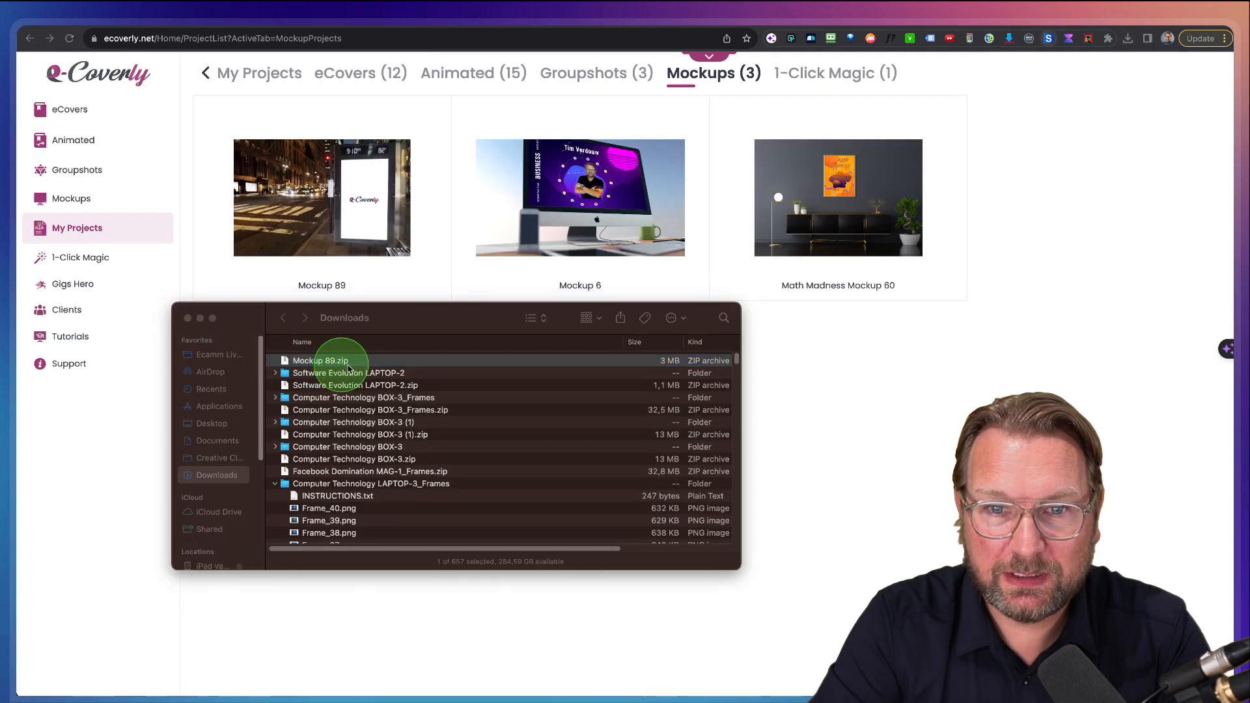
{"action": "double_click", "coordinate": [310, 362]}
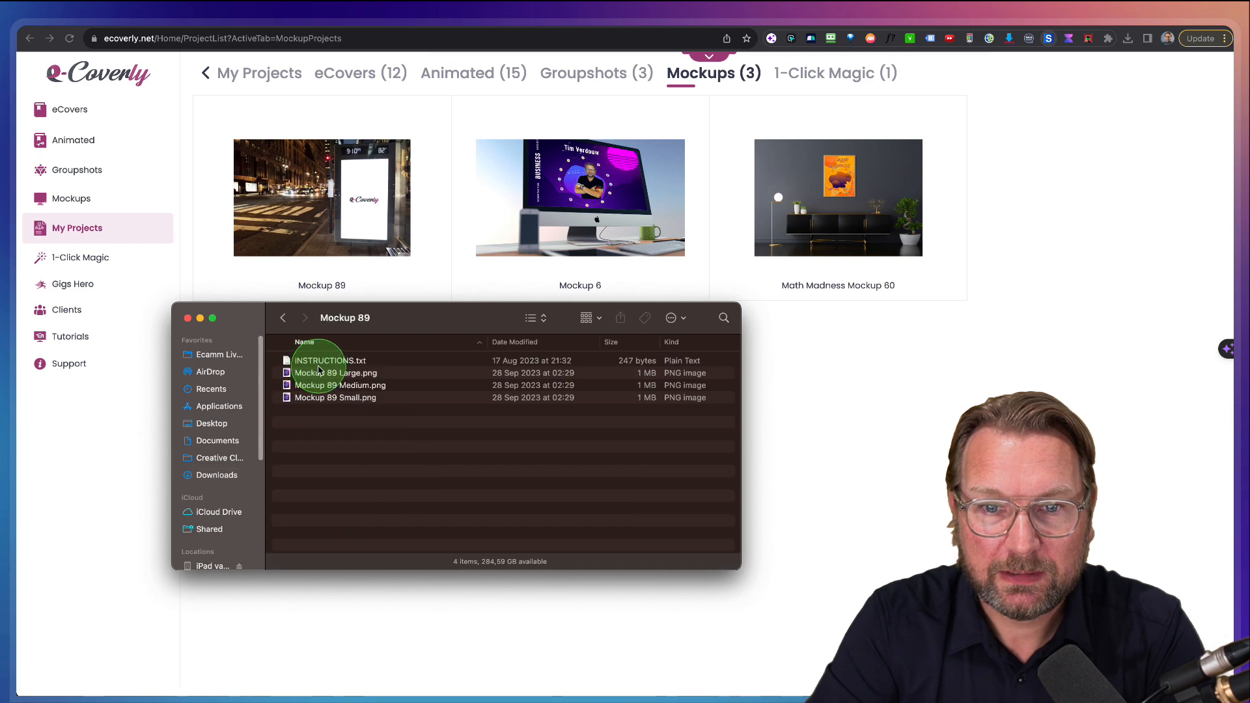
- Preview the extracted Mockup 89 PNG images in Finder and return to the browser
{"action": "left_click", "coordinate": [323, 372]}
{"action": "key", "text": "space"}
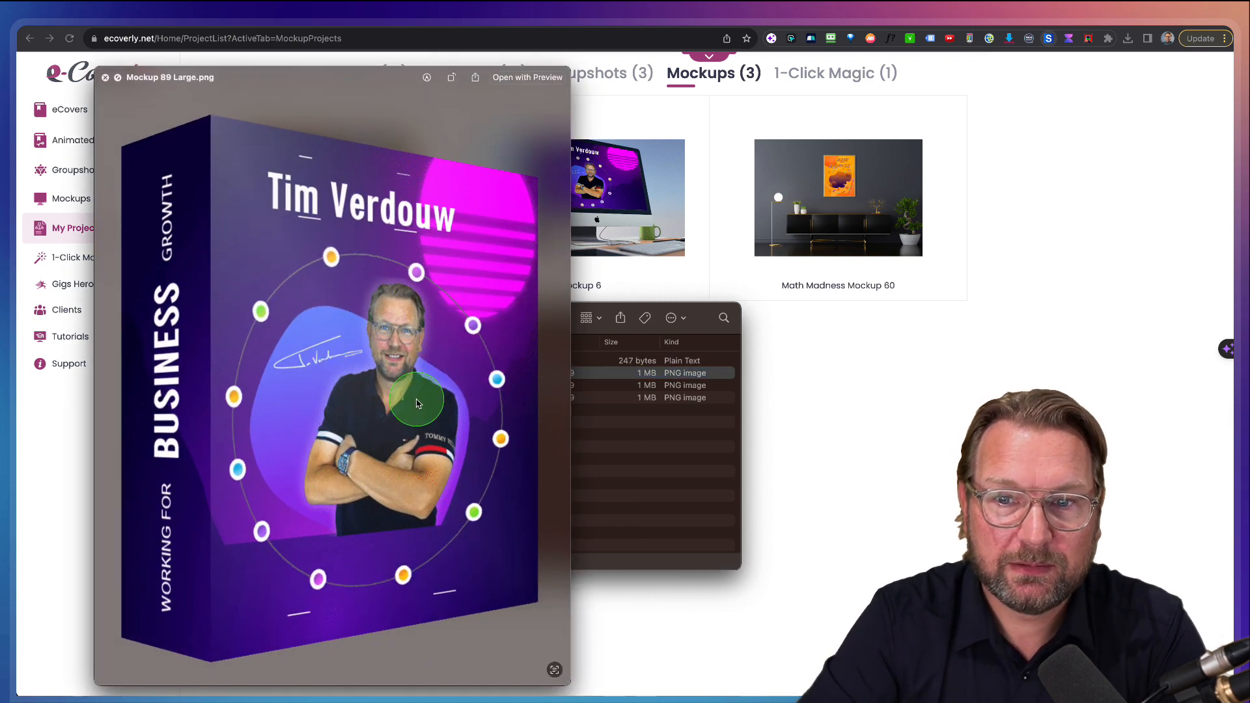
{"action": "key", "text": "Down"}
{"action": "key", "text": "Down"}
{"action": "key", "text": "space"}
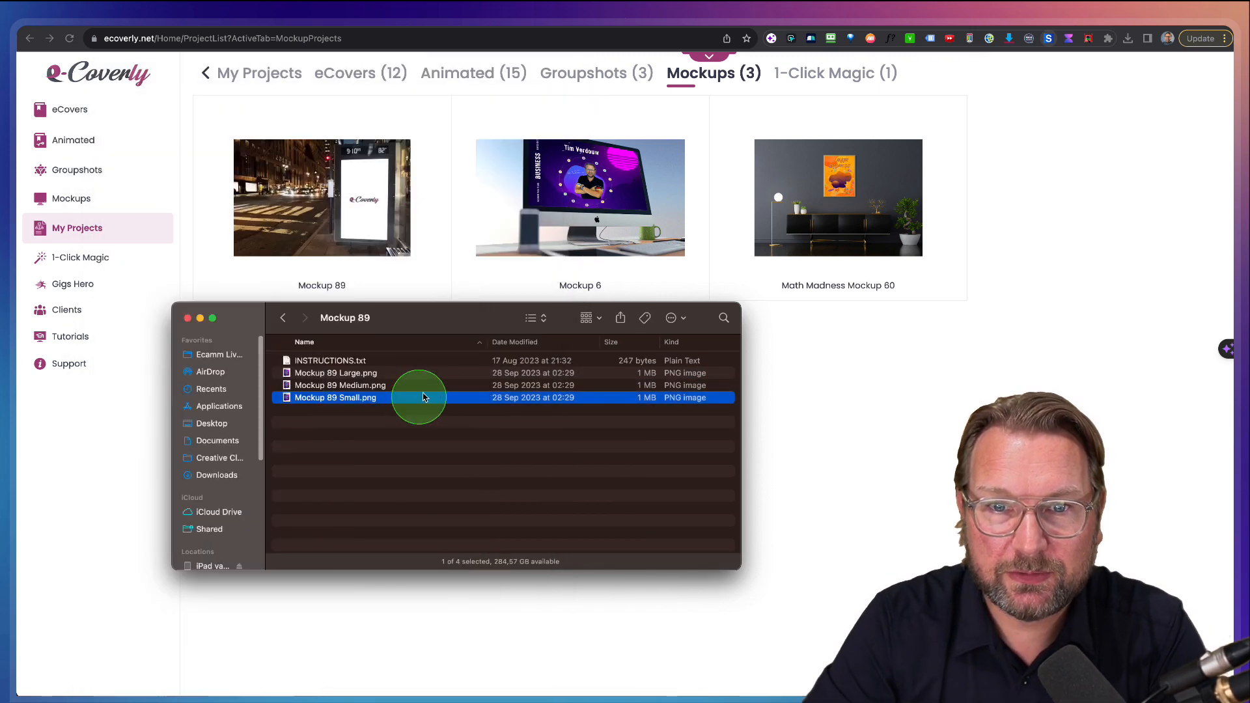
{"action": "left_click", "coordinate": [364, 372]}
{"action": "key", "text": "space"}
{"action": "left_click", "coordinate": [870, 309]}
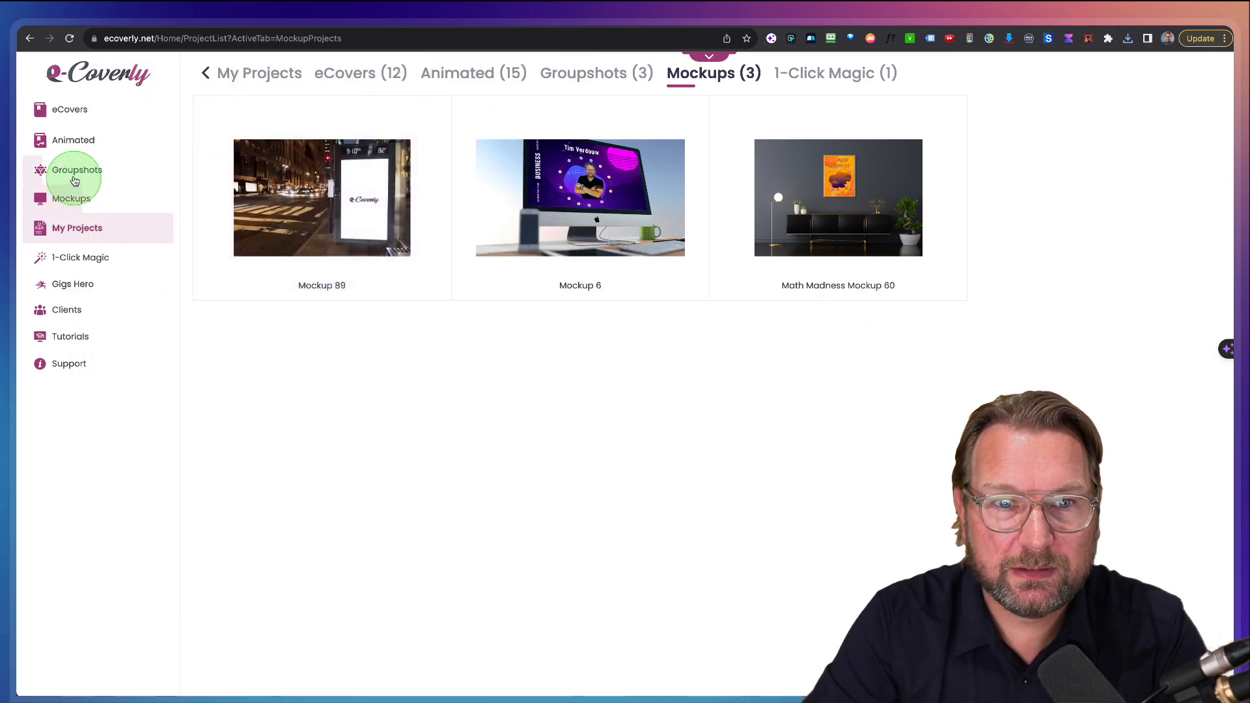
- Build a mockup from the street billboard template with cars below, using the front-facing Baby's Coming iMac from the eCover projects
{"action": "left_click", "coordinate": [73, 198]}
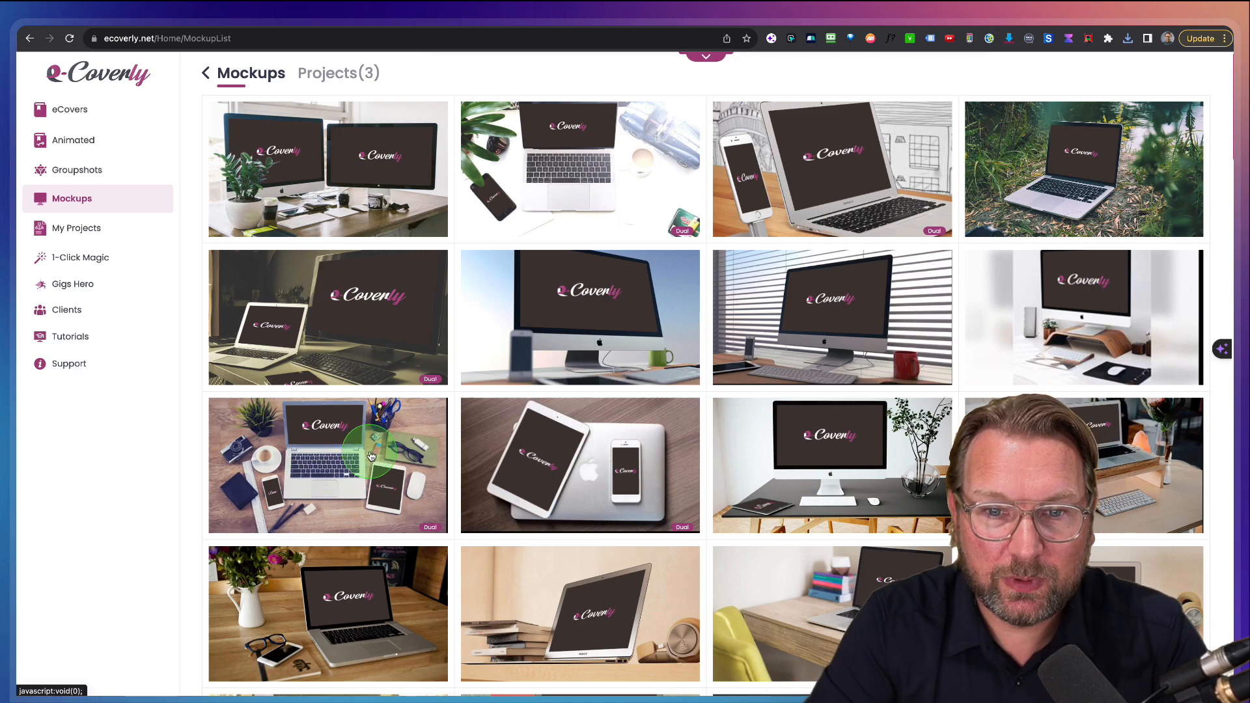
{"action": "scroll", "coordinate": [404, 460], "scroll_direction": "down", "scroll_amount": 20}
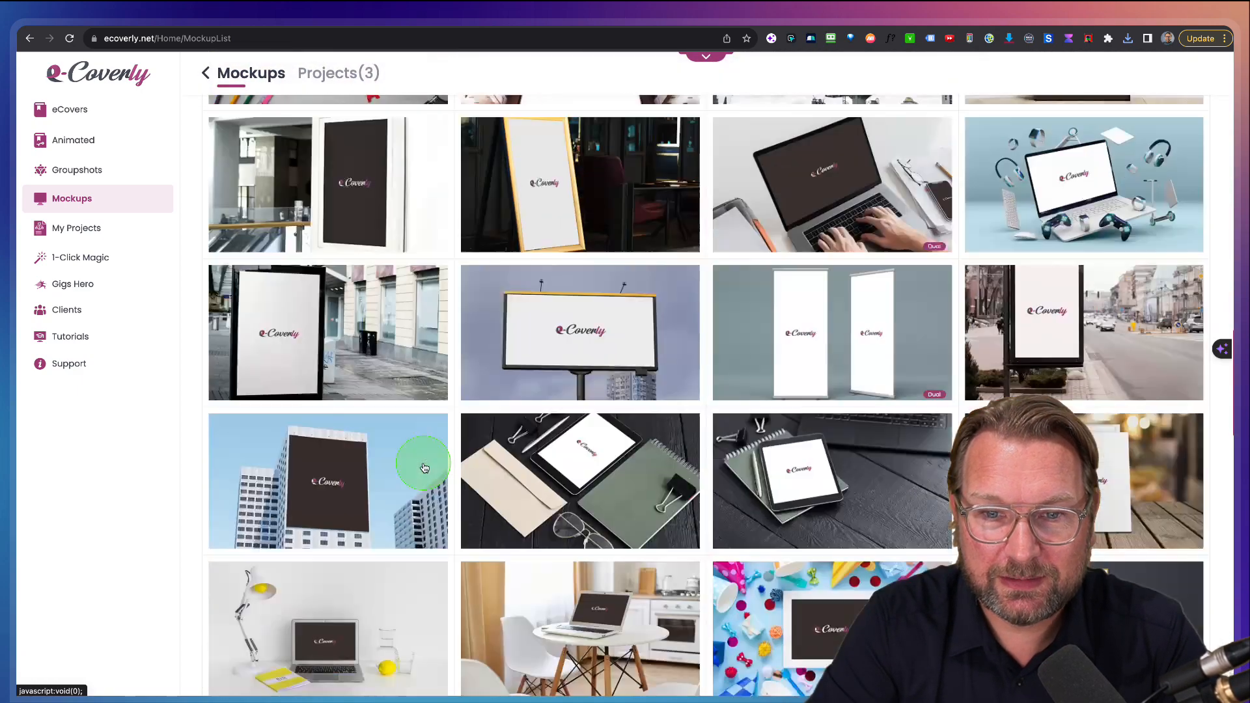
{"action": "scroll", "coordinate": [423, 468], "scroll_direction": "down", "scroll_amount": 15}
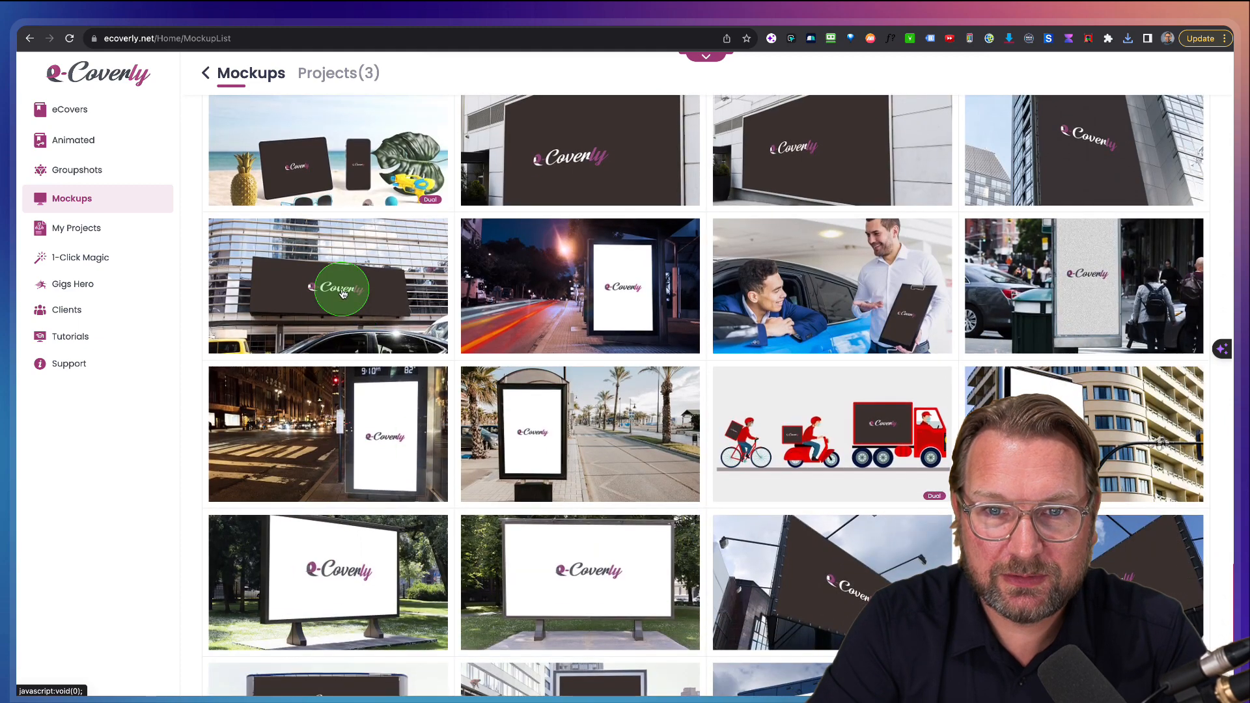
{"action": "left_click", "coordinate": [343, 293]}
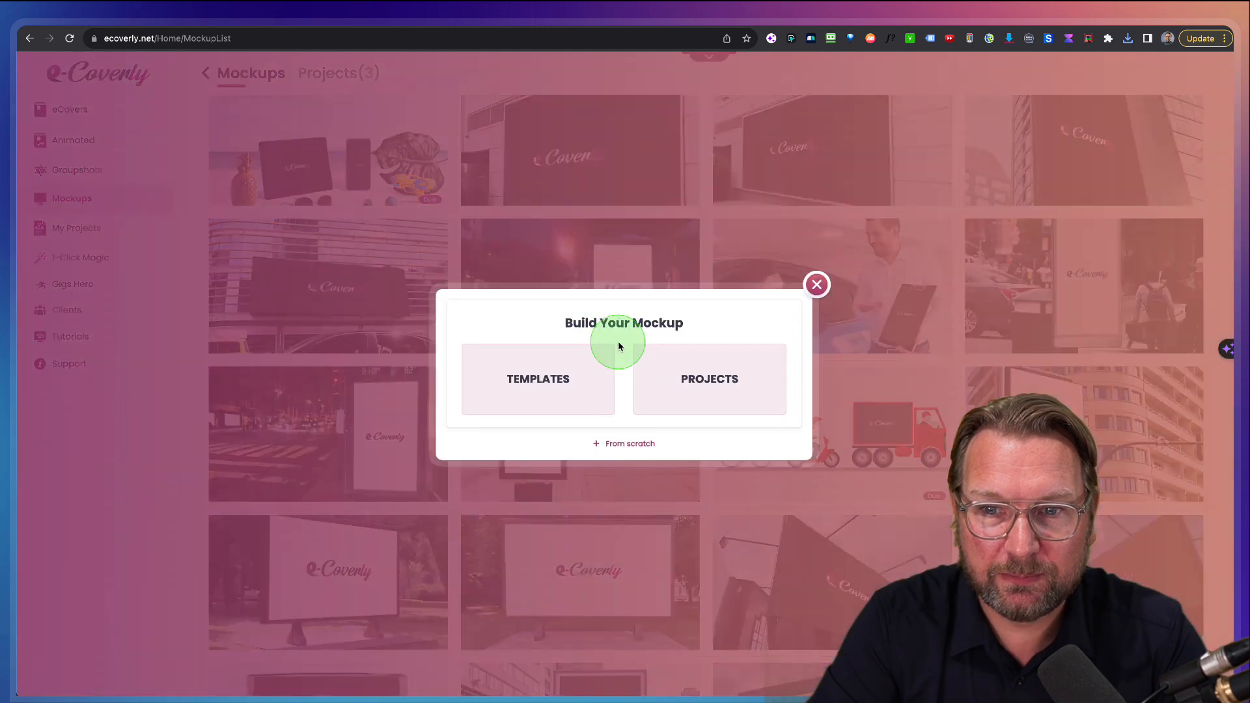
{"action": "mouse_move", "coordinate": [710, 380]}
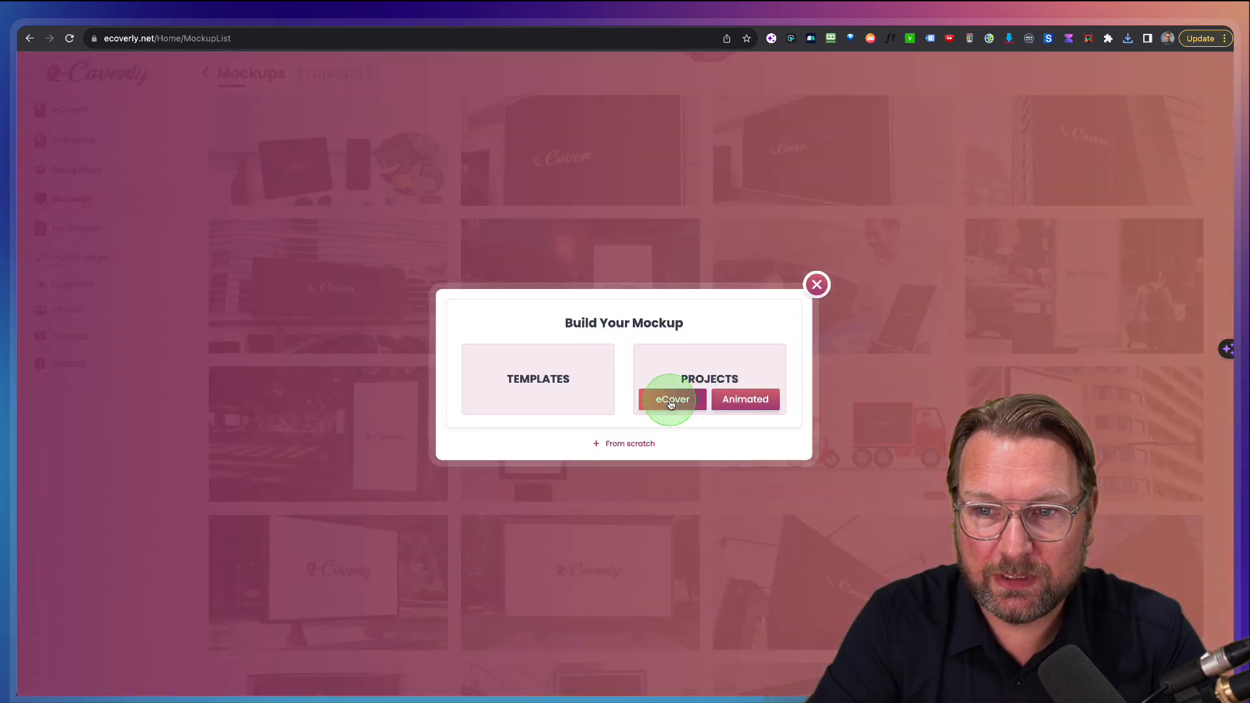
{"action": "left_click", "coordinate": [671, 400]}
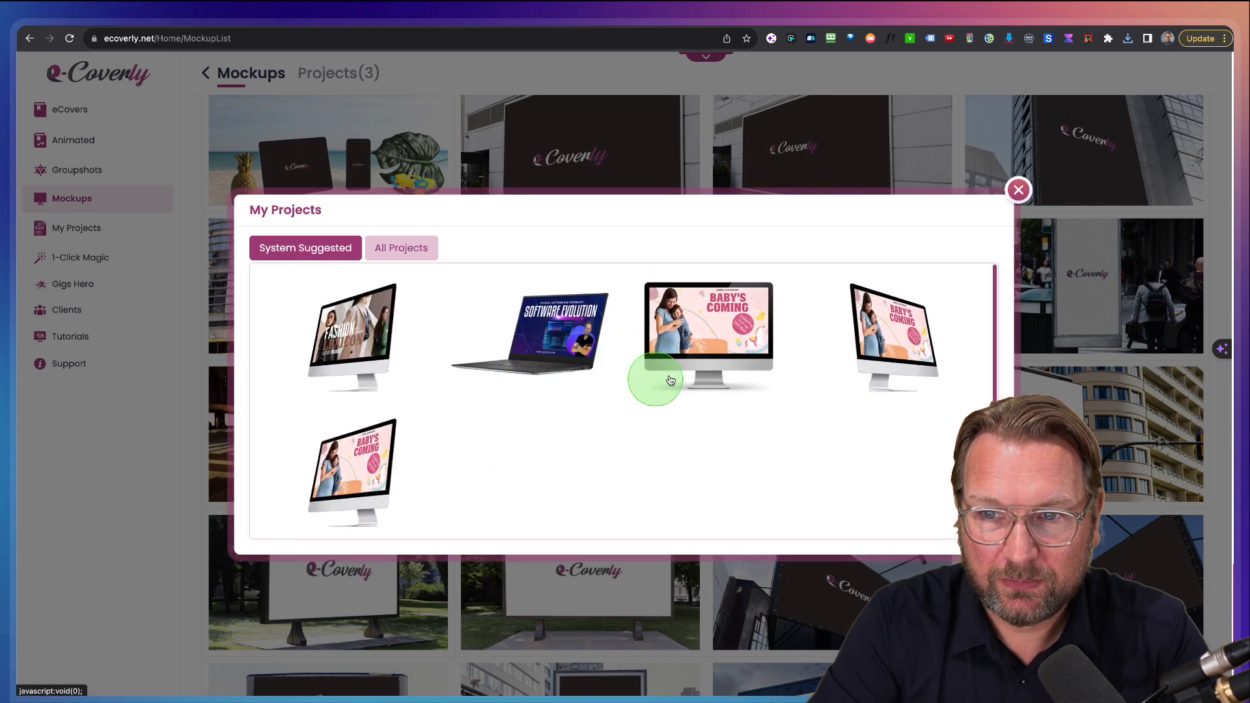
{"action": "left_click", "coordinate": [719, 333]}
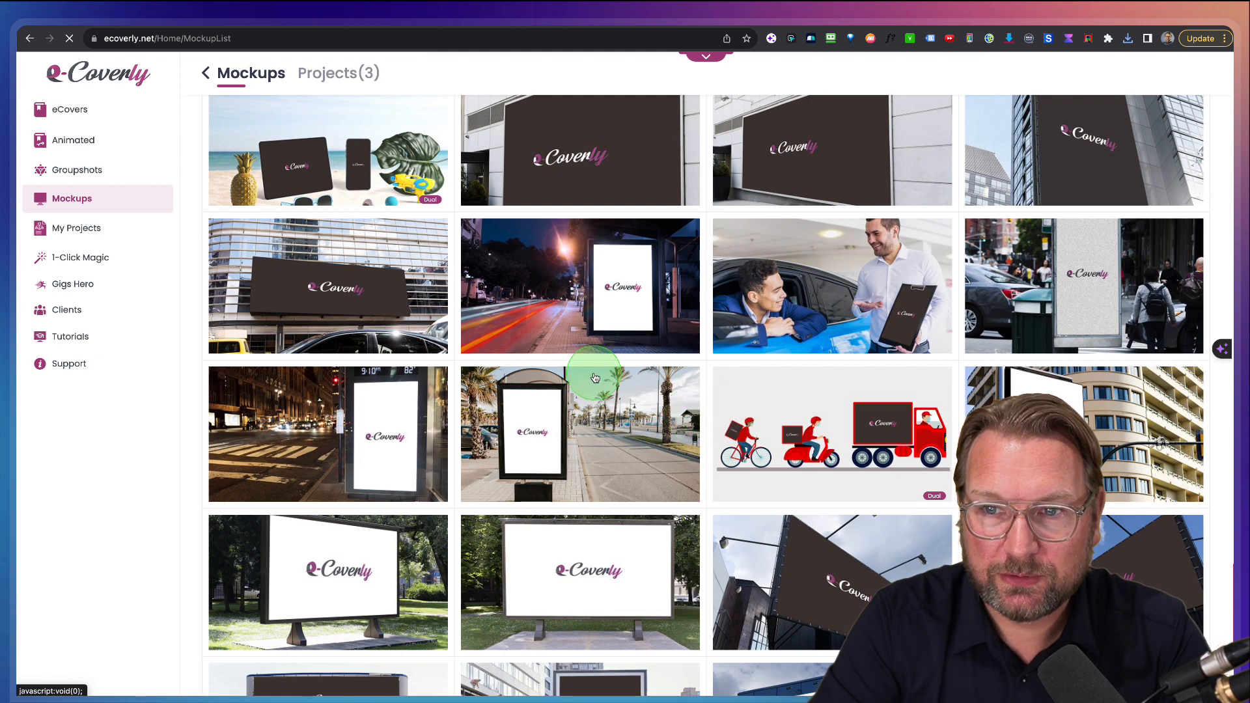
{"action": "left_click", "coordinate": [663, 378]}
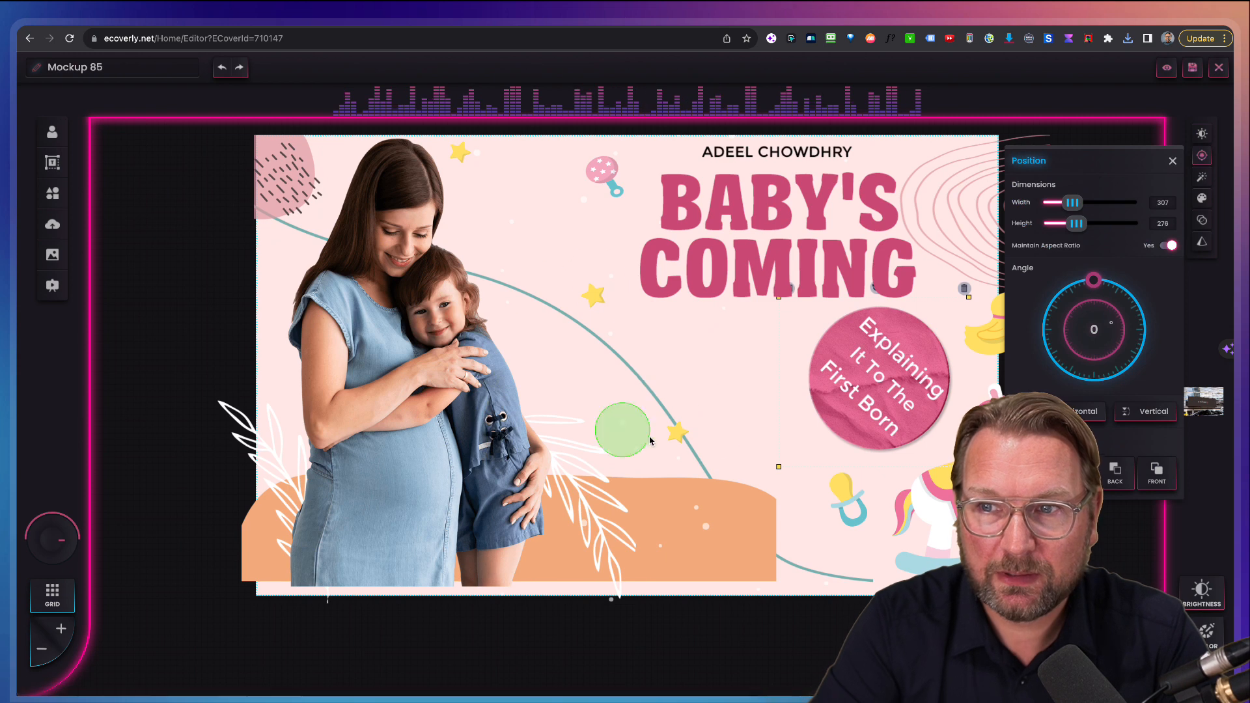
- Move the unicorn, the pink round badge and the badge's text lines closer to the centre of the Baby's Coming design
{"action": "left_click_drag", "start_coordinate": [958, 500], "coordinate": [889, 511]}
{"action": "left_click_drag", "start_coordinate": [822, 348], "coordinate": [728, 350]}
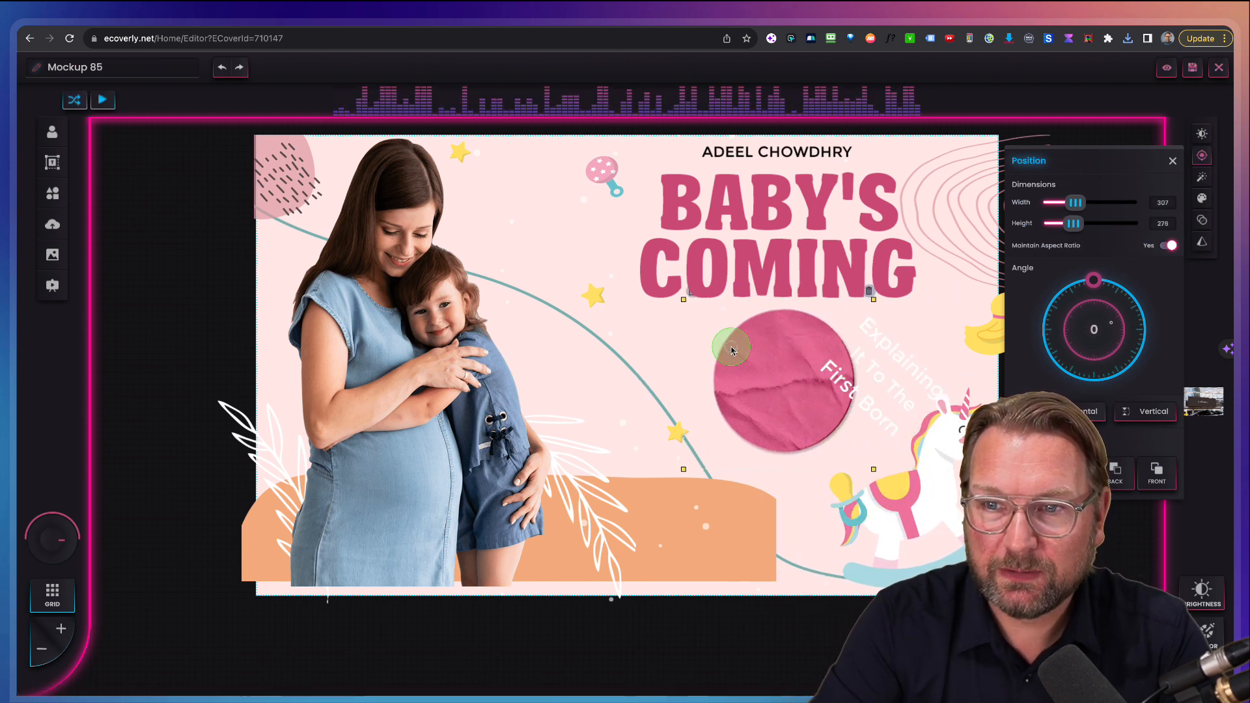
{"action": "left_click", "coordinate": [857, 368]}
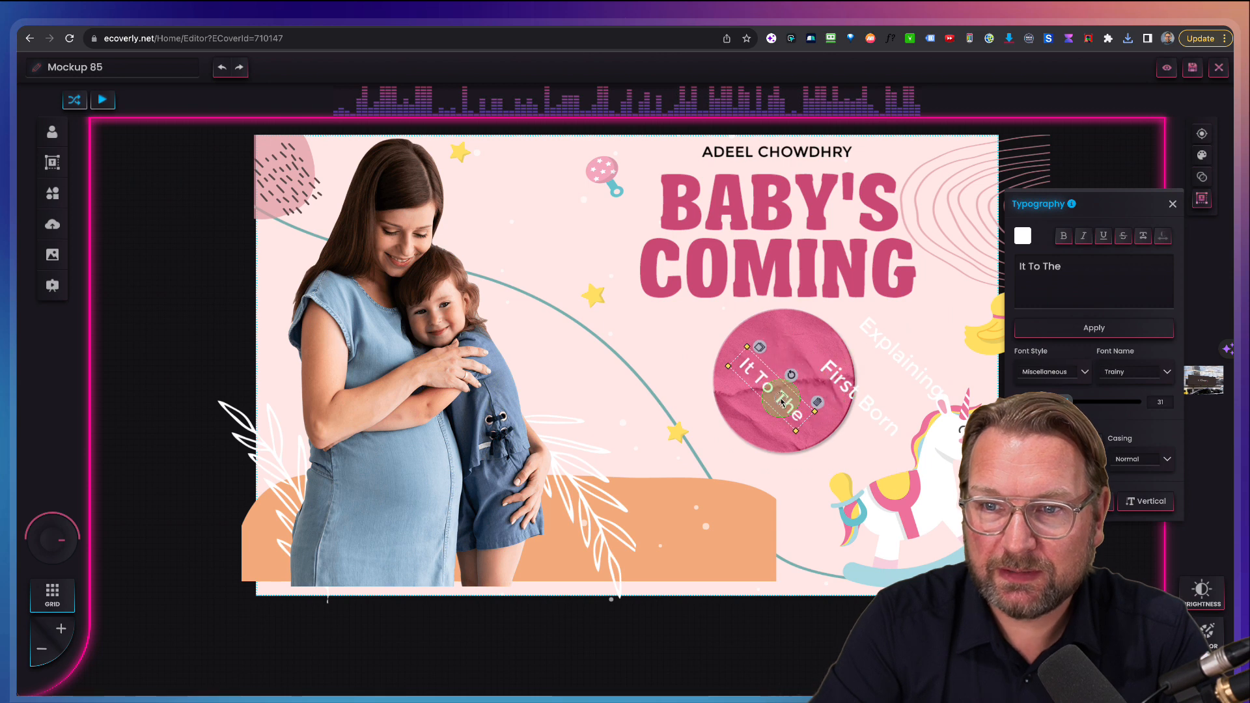
{"action": "left_click_drag", "start_coordinate": [861, 391], "coordinate": [821, 384]}
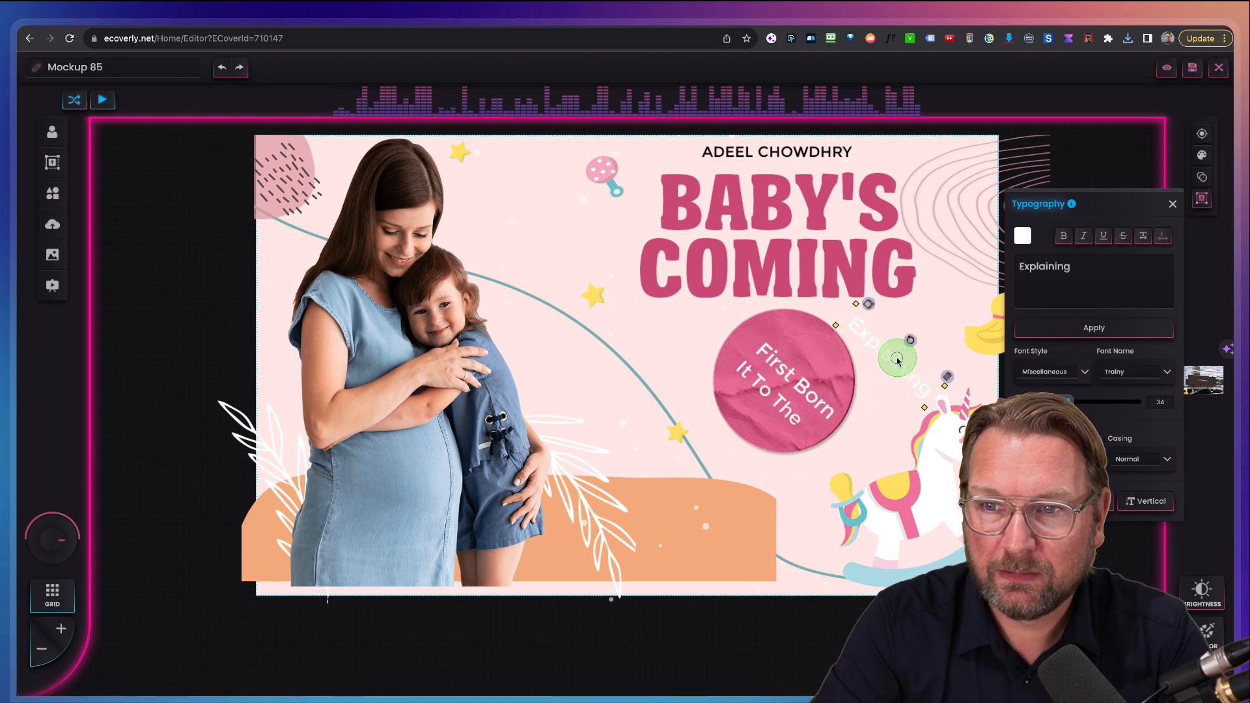
- Save the Baby's Coming billboard mockup and exit the editor
{"action": "left_click", "coordinate": [1194, 68]}
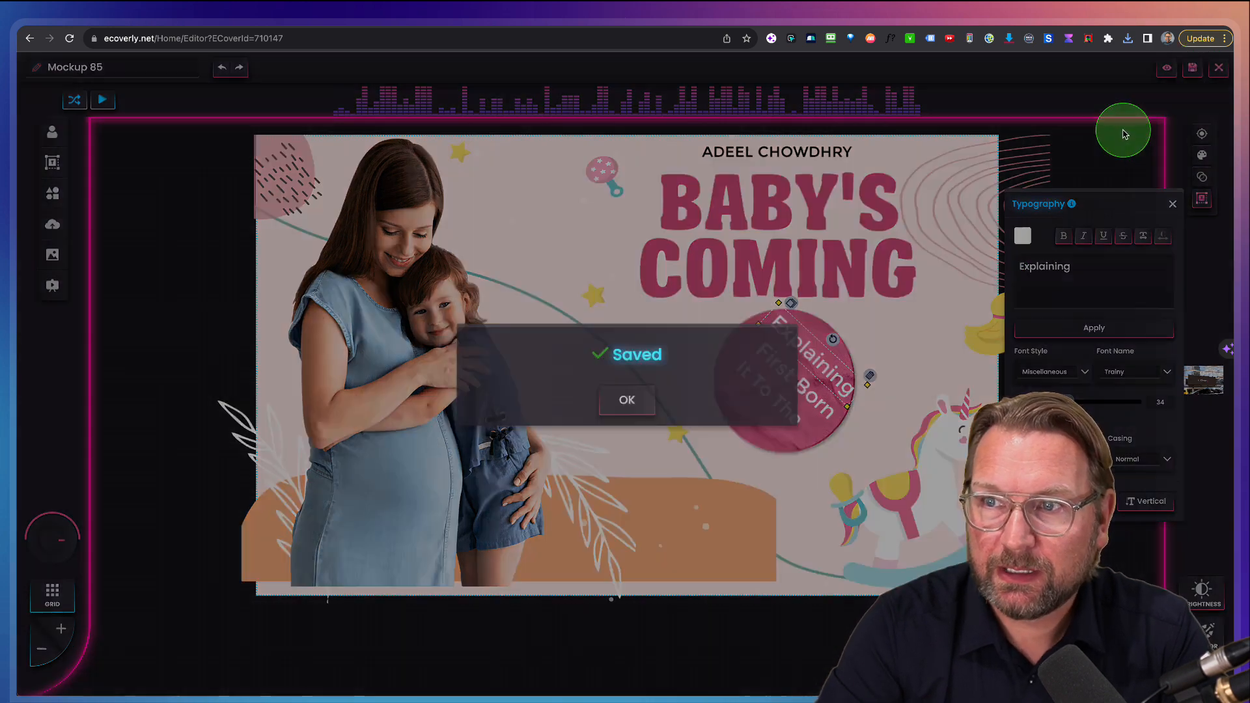
{"action": "left_click", "coordinate": [627, 400]}
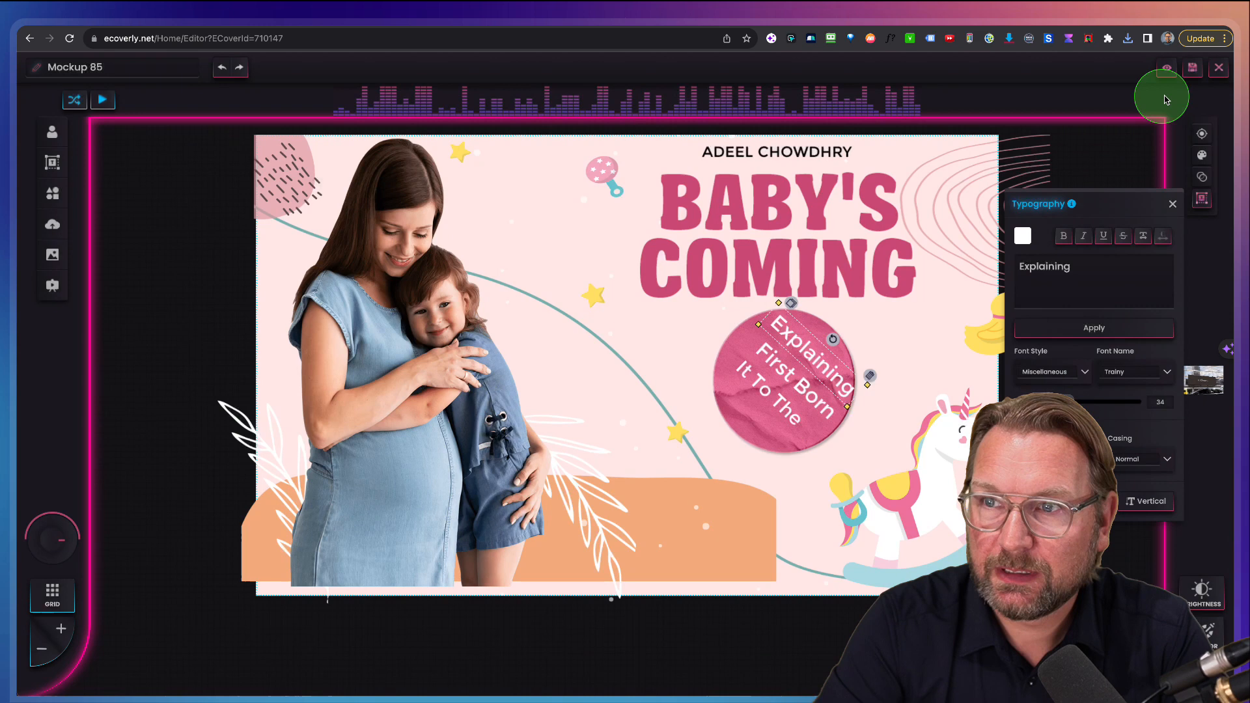
{"action": "left_click", "coordinate": [1219, 68]}
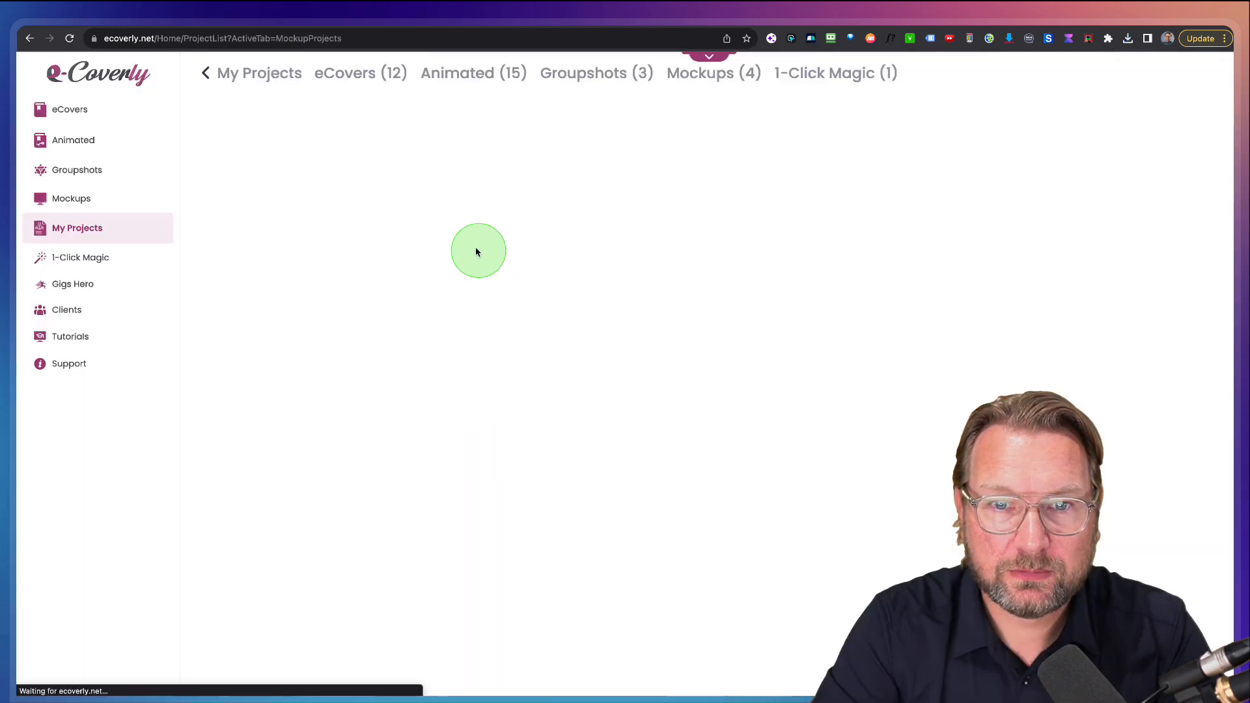
- Download Mockup 85 from the mockup projects, extract Mockup 85.zip in the Downloads folder and open the extracted folder
{"action": "mouse_move", "coordinate": [377, 212]}
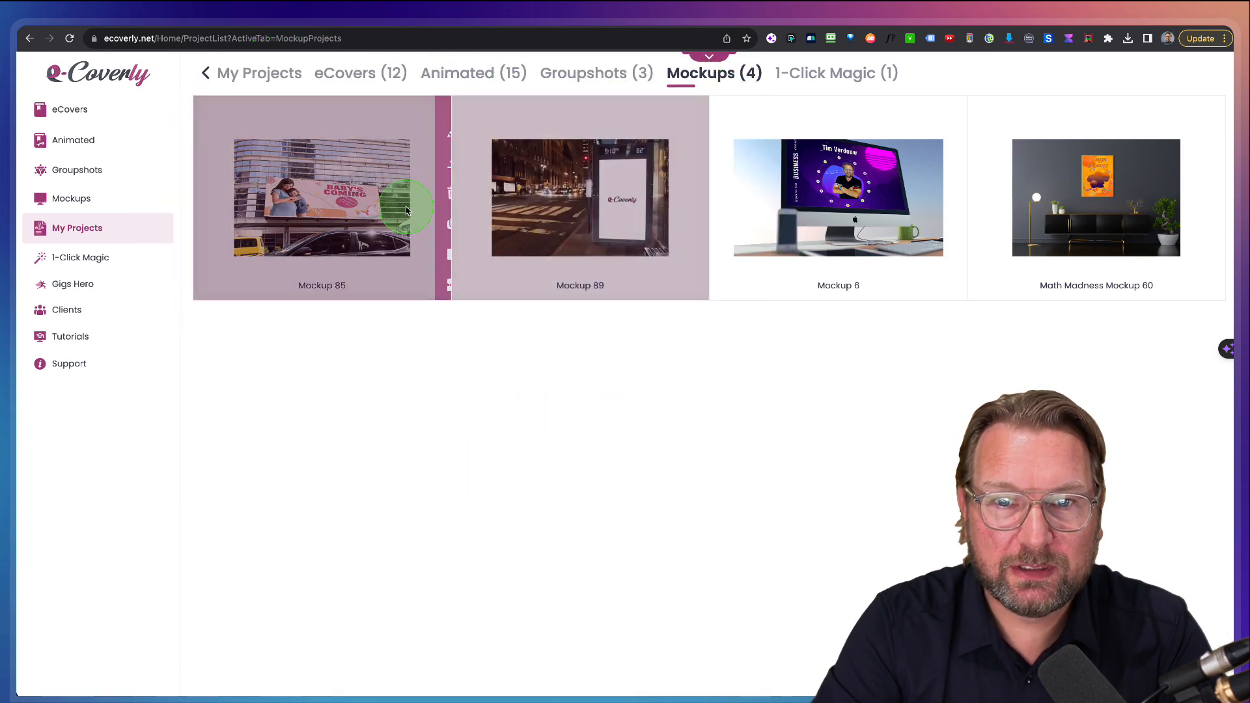
{"action": "left_click", "coordinate": [432, 161]}
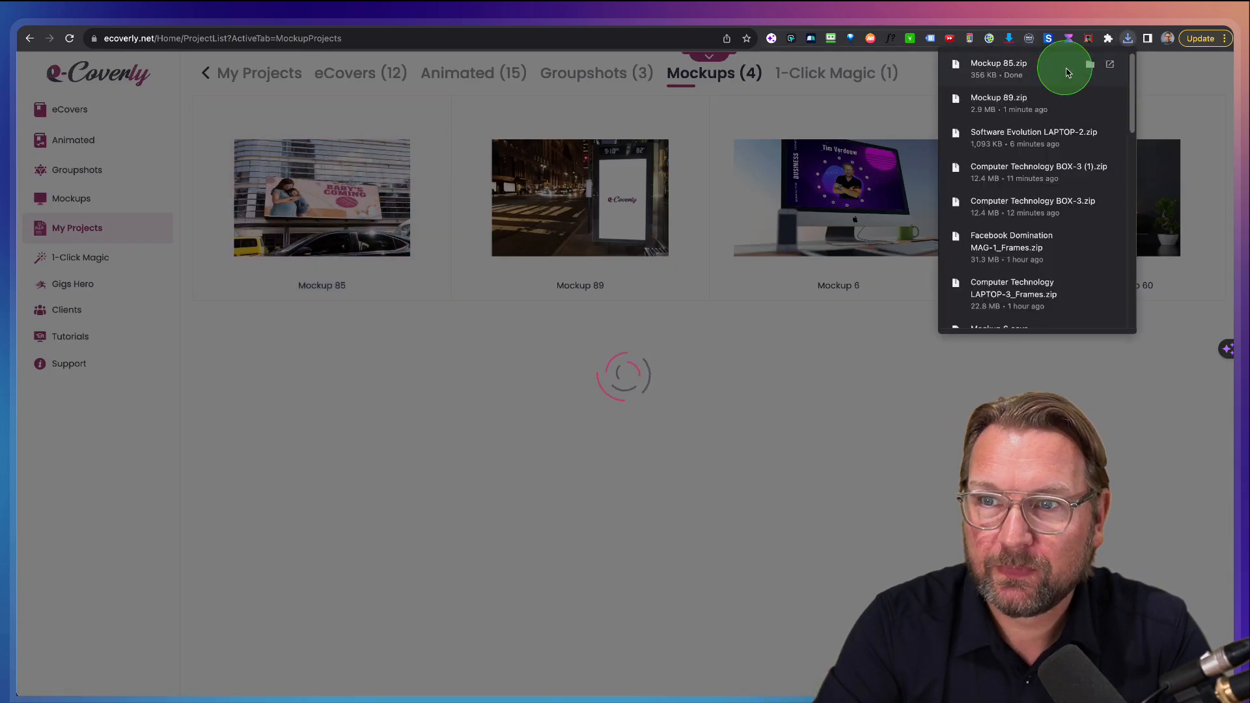
{"action": "left_click", "coordinate": [1091, 65]}
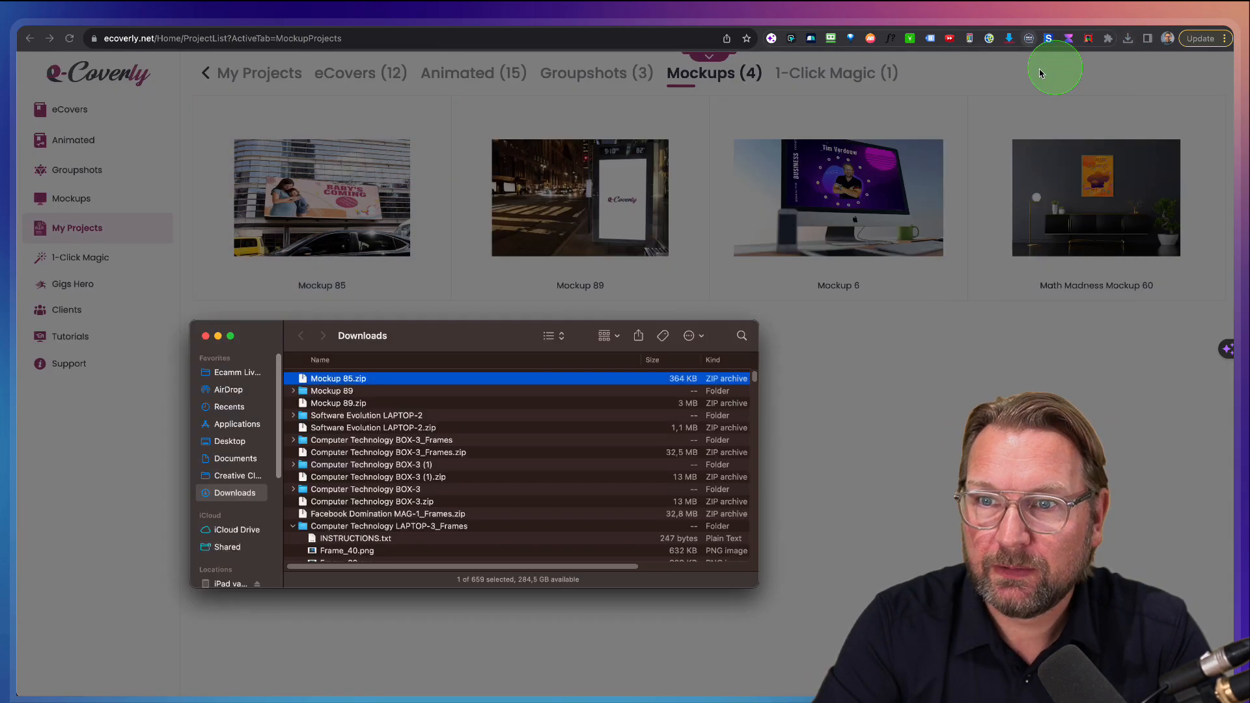
{"action": "double_click", "coordinate": [345, 379]}
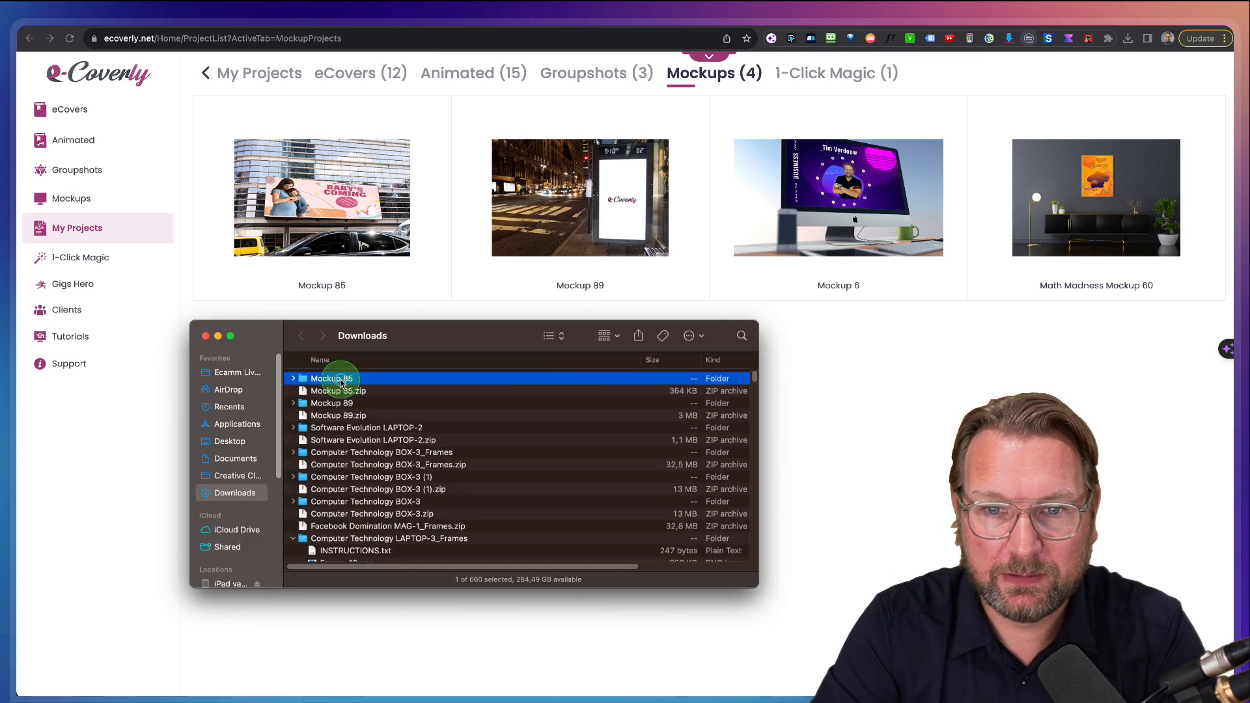
{"action": "double_click", "coordinate": [341, 380]}
- Preview the Mockup 85 Large.jpg image in Finder and close the preview
{"action": "left_click", "coordinate": [348, 390]}
{"action": "key", "text": "space"}
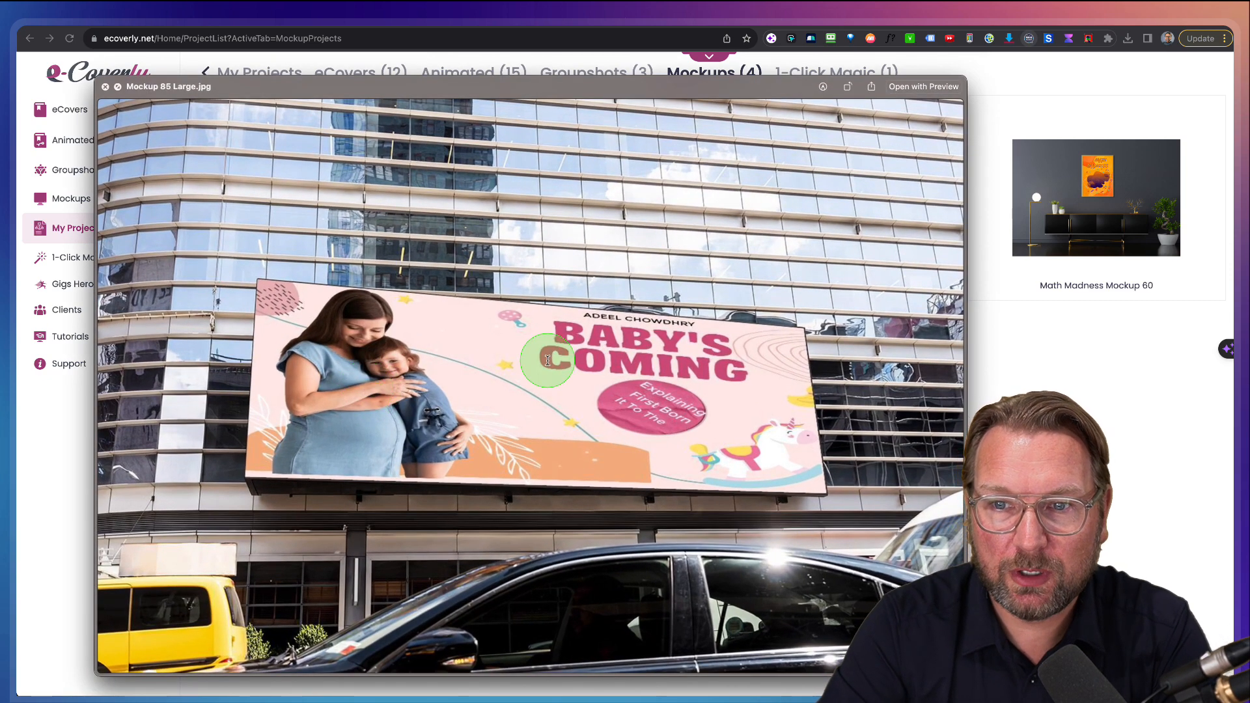
{"action": "left_click", "coordinate": [107, 88]}
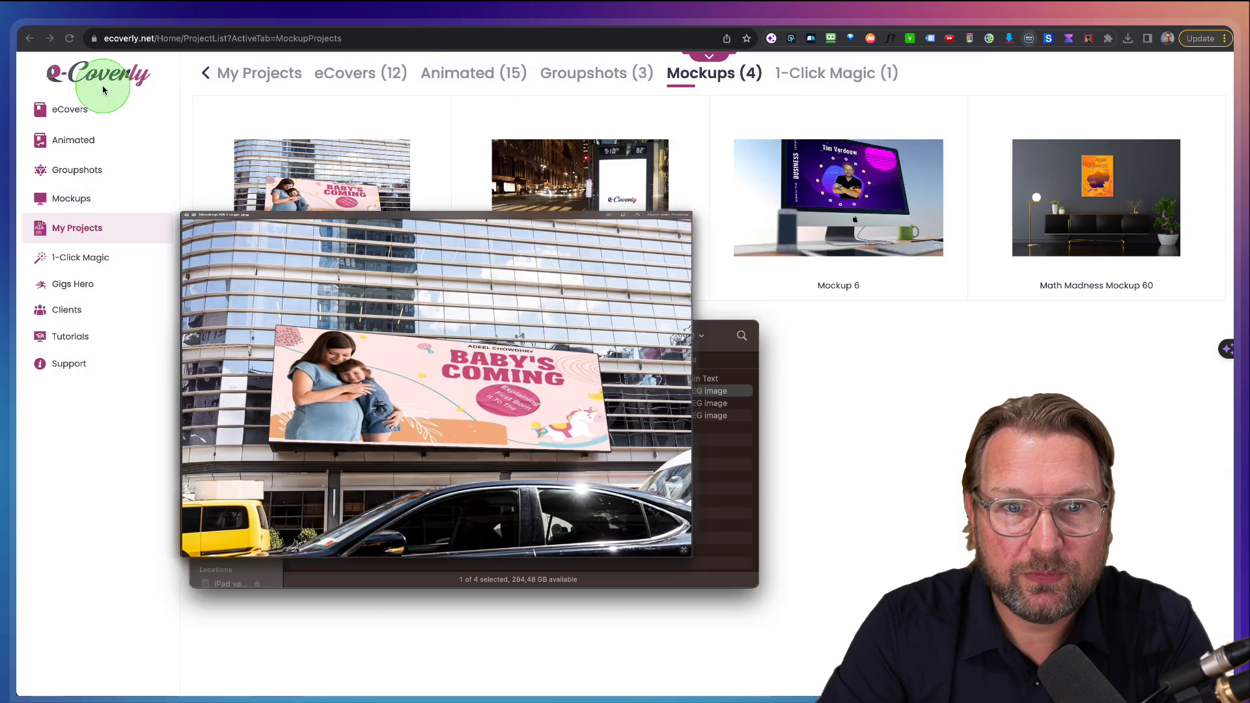
- Look through the available mockup templates down to the billboard designs and return to the start of the list
{"action": "left_click", "coordinate": [63, 198]}
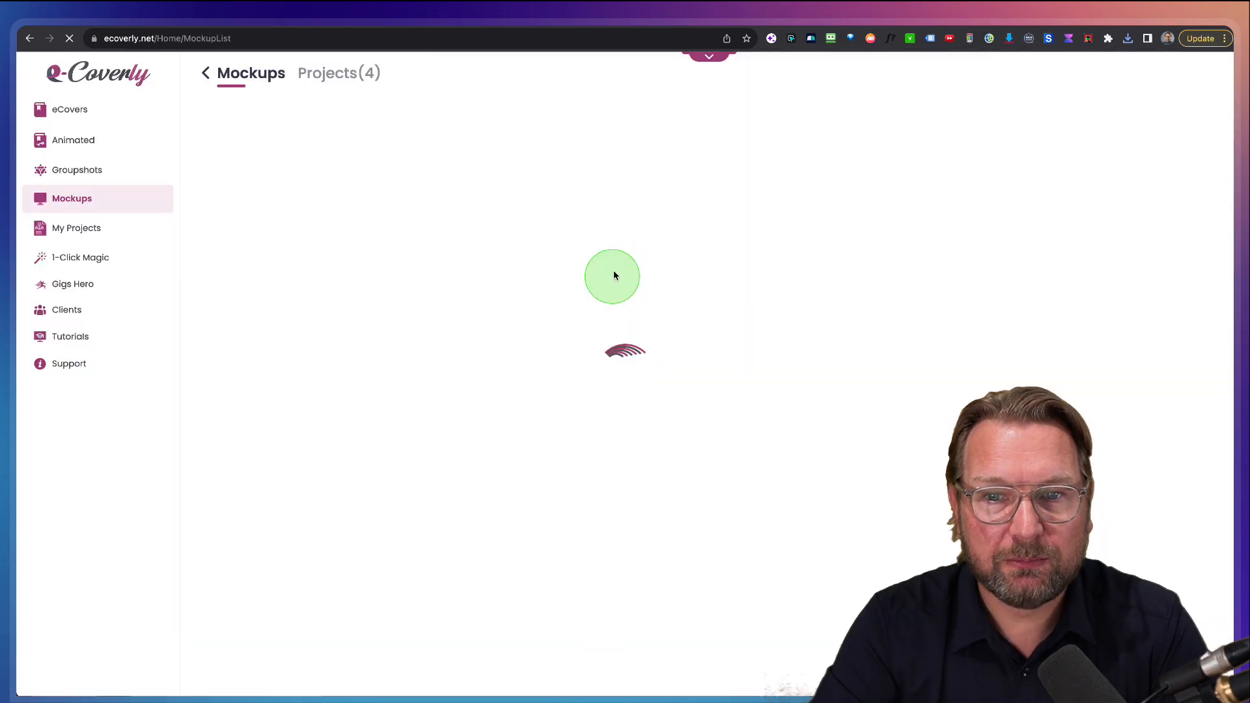
{"action": "scroll", "coordinate": [603, 457], "scroll_direction": "down", "scroll_amount": 5}
{"action": "scroll", "coordinate": [603, 457], "scroll_direction": "down", "scroll_amount": 20}
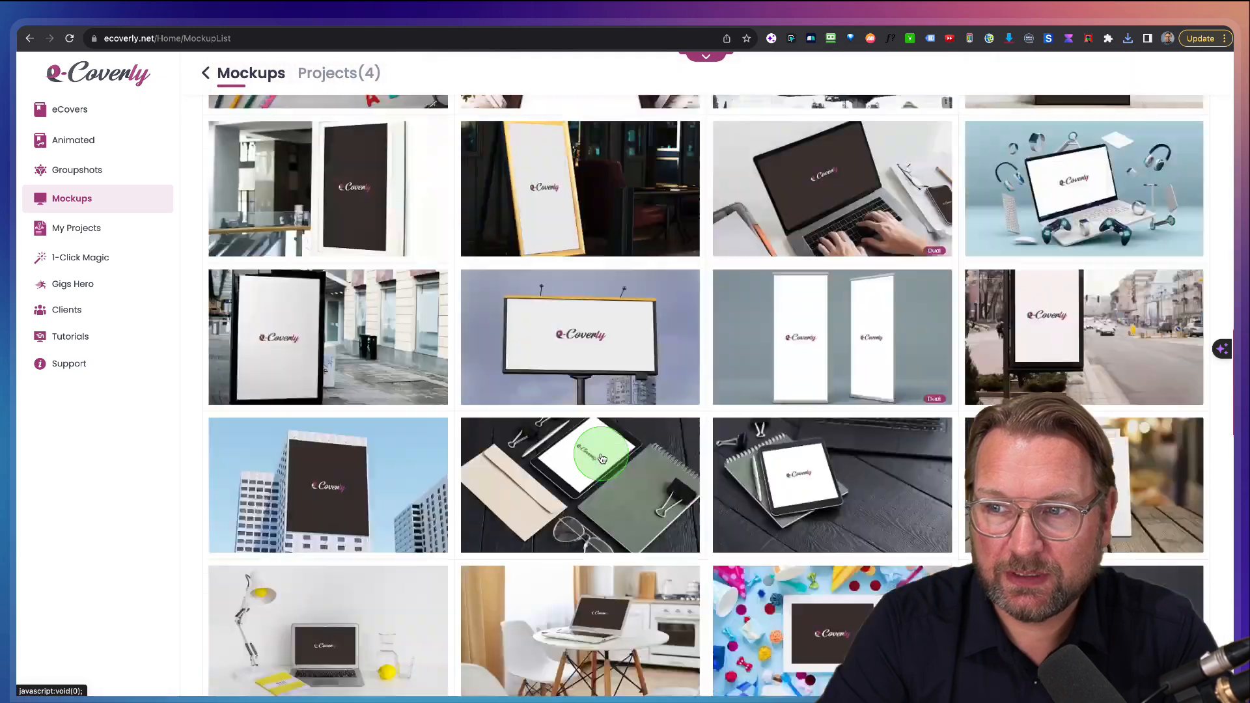
{"action": "scroll", "coordinate": [601, 459], "scroll_direction": "up", "scroll_amount": 20}
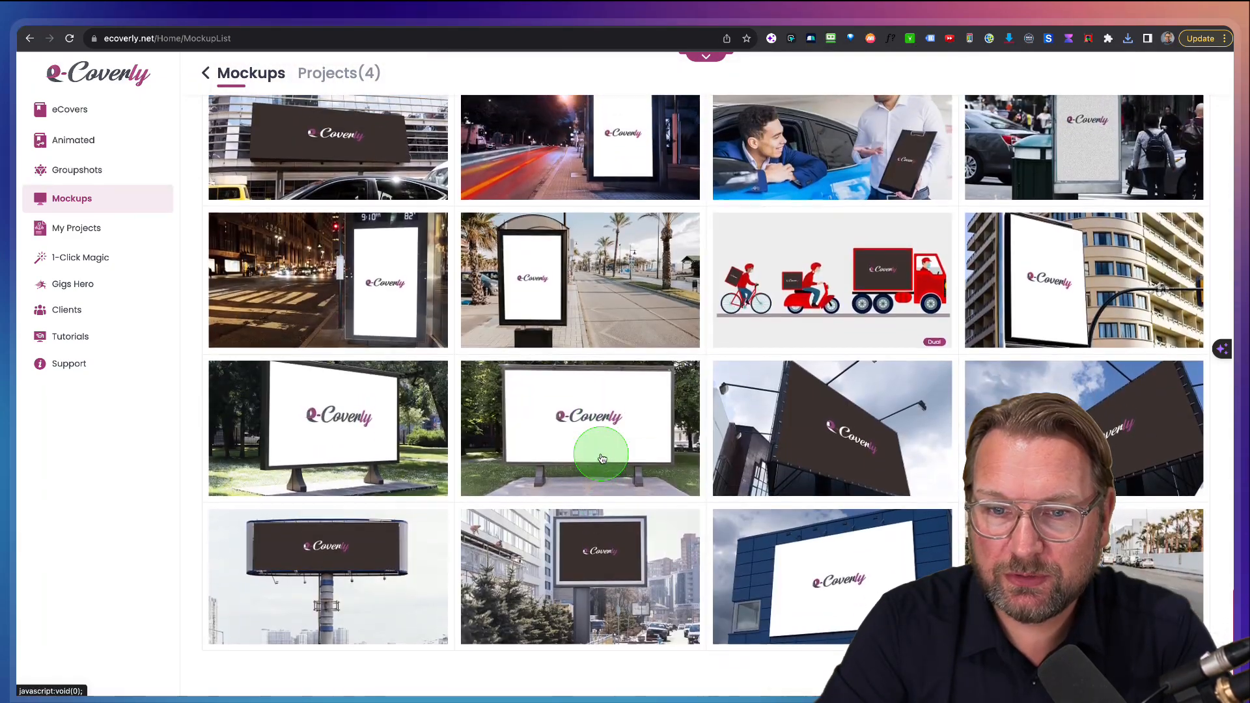
{"action": "scroll", "coordinate": [626, 447], "scroll_direction": "up", "scroll_amount": 7}
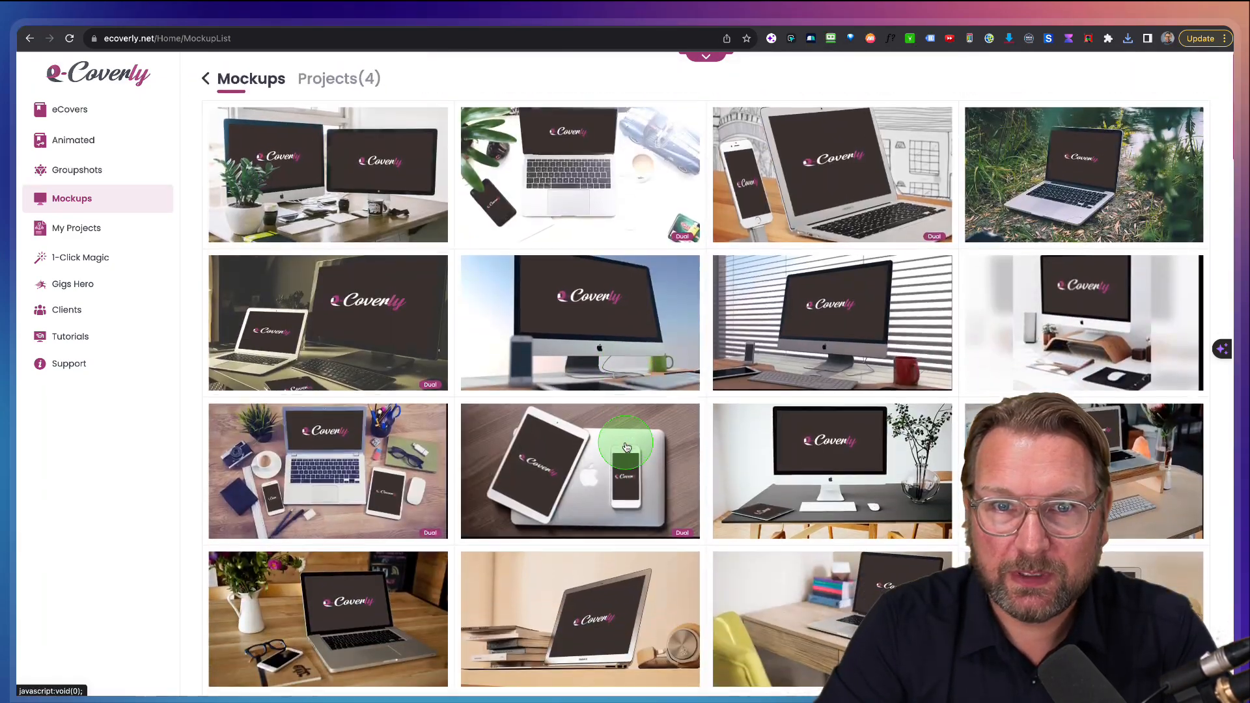
- View the existing 1-Click Magic projects and the list of eCover templates
{"action": "left_click", "coordinate": [57, 259]}
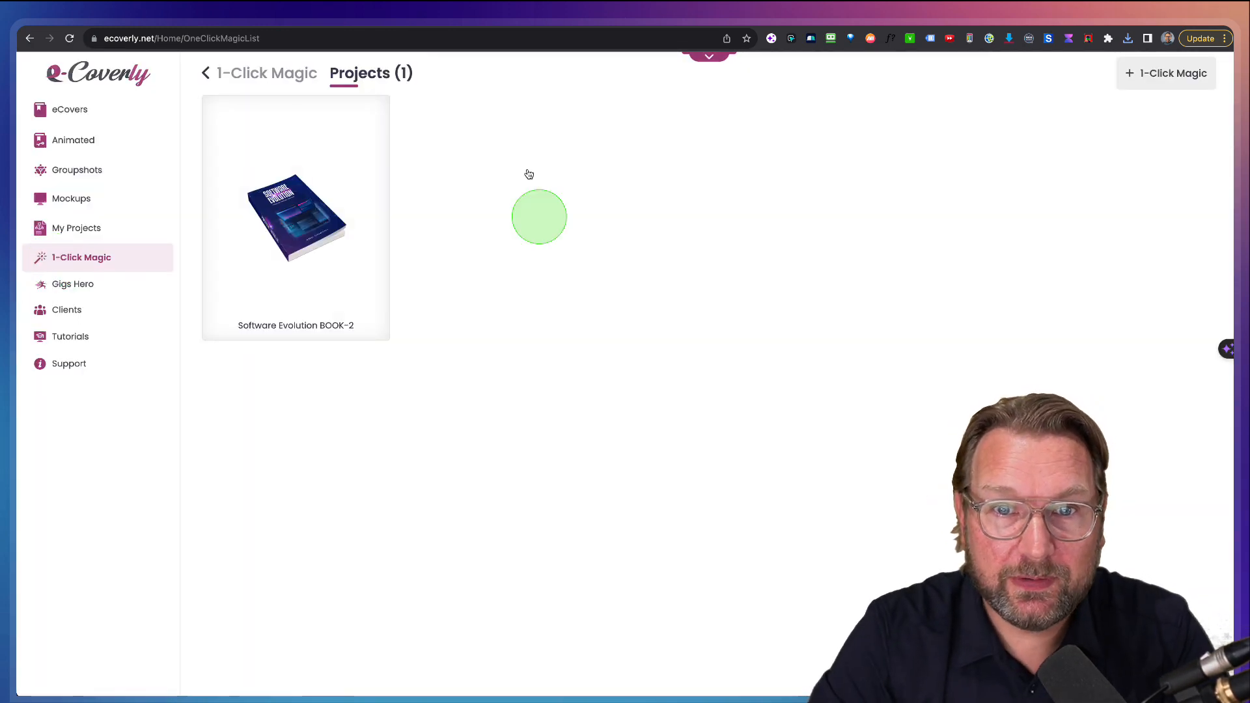
{"action": "mouse_move", "coordinate": [317, 219]}
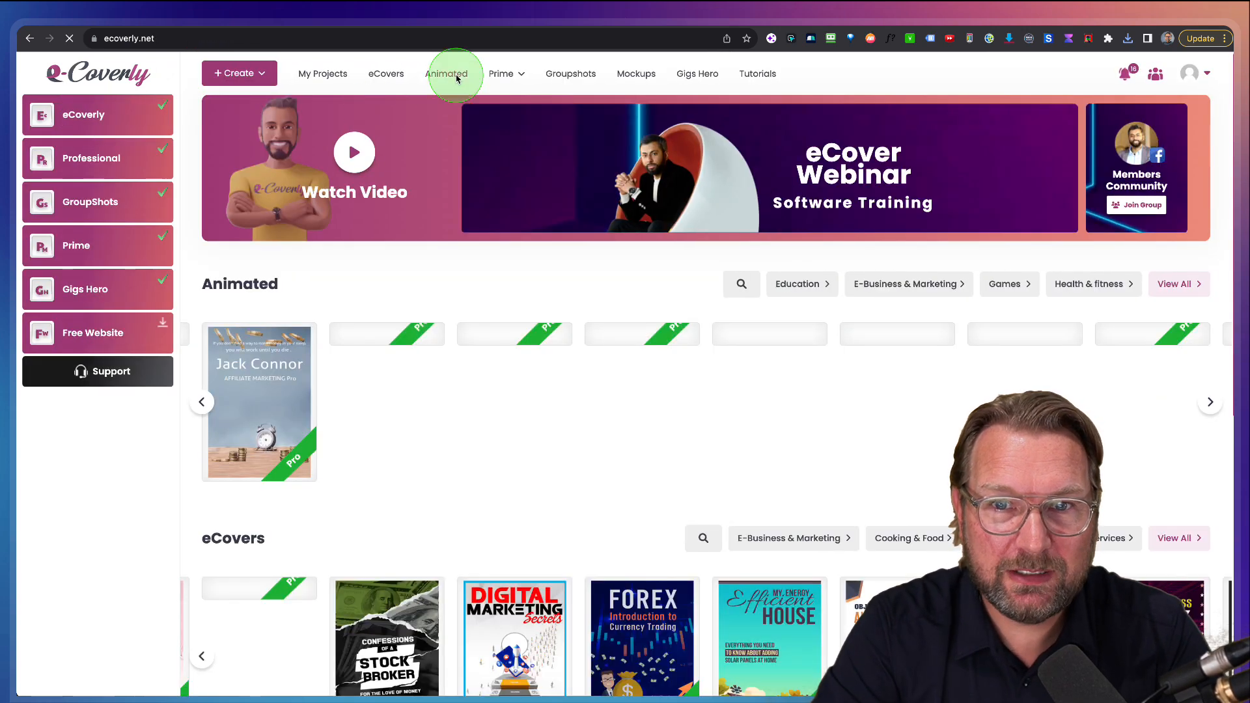
{"action": "left_click", "coordinate": [385, 76]}
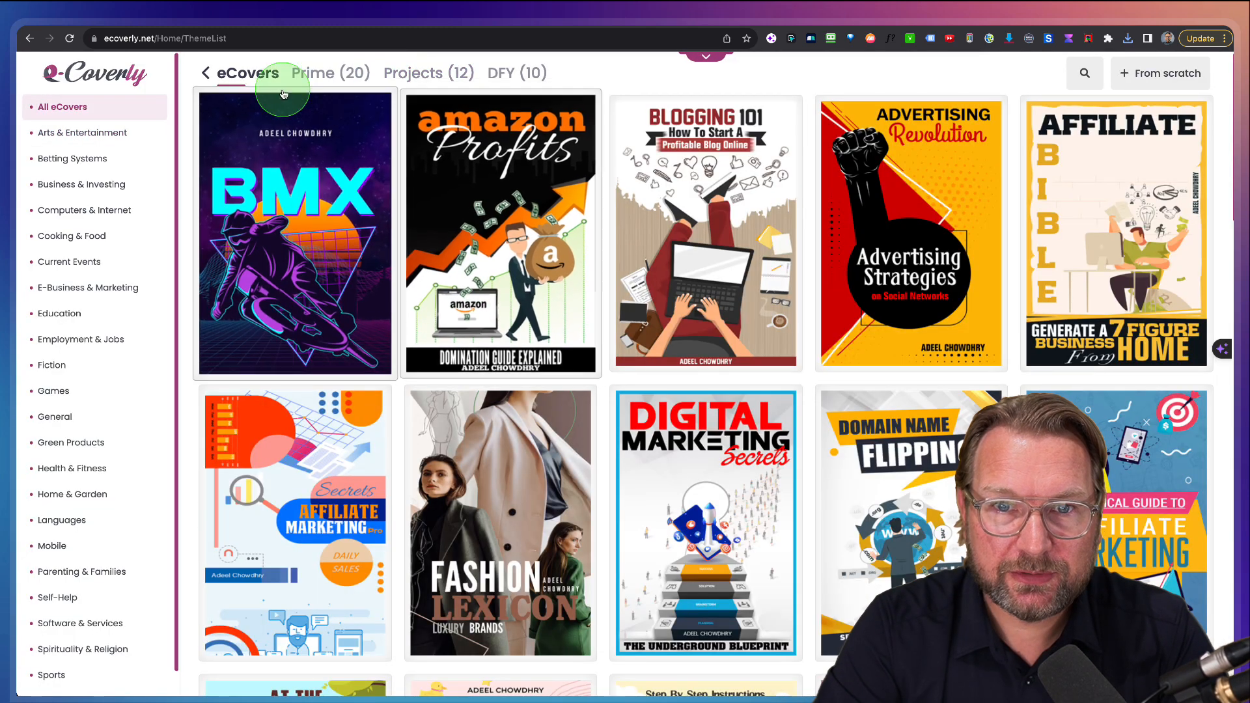
- Transform the BMX SPL-1 cover from the eCover projects into other models with 1-Click Magic
{"action": "left_click", "coordinate": [195, 76]}
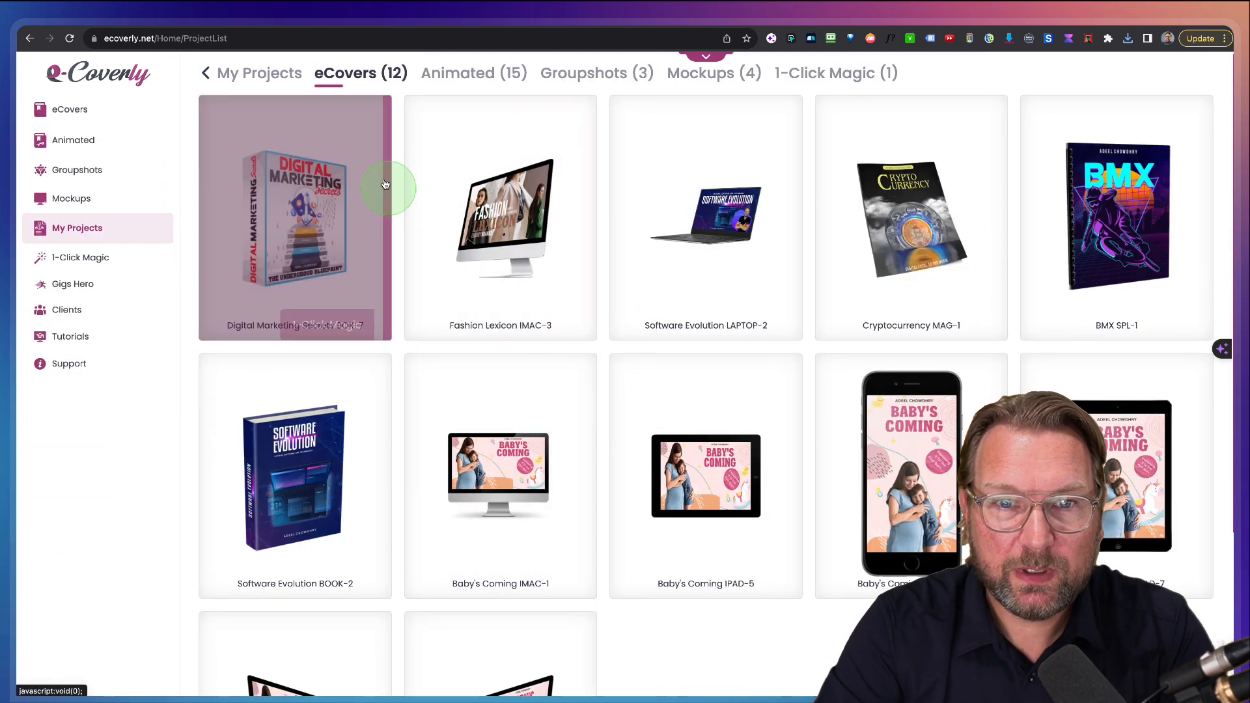
{"action": "mouse_move", "coordinate": [362, 317]}
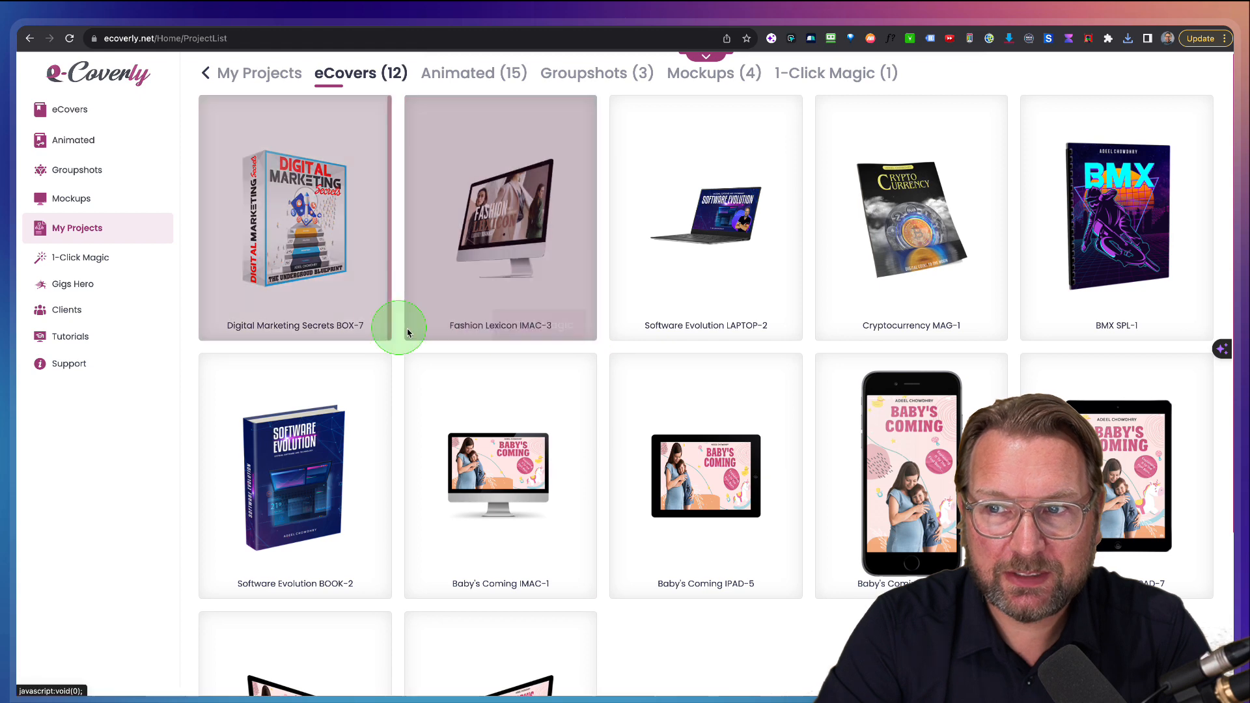
{"action": "mouse_move", "coordinate": [1090, 329]}
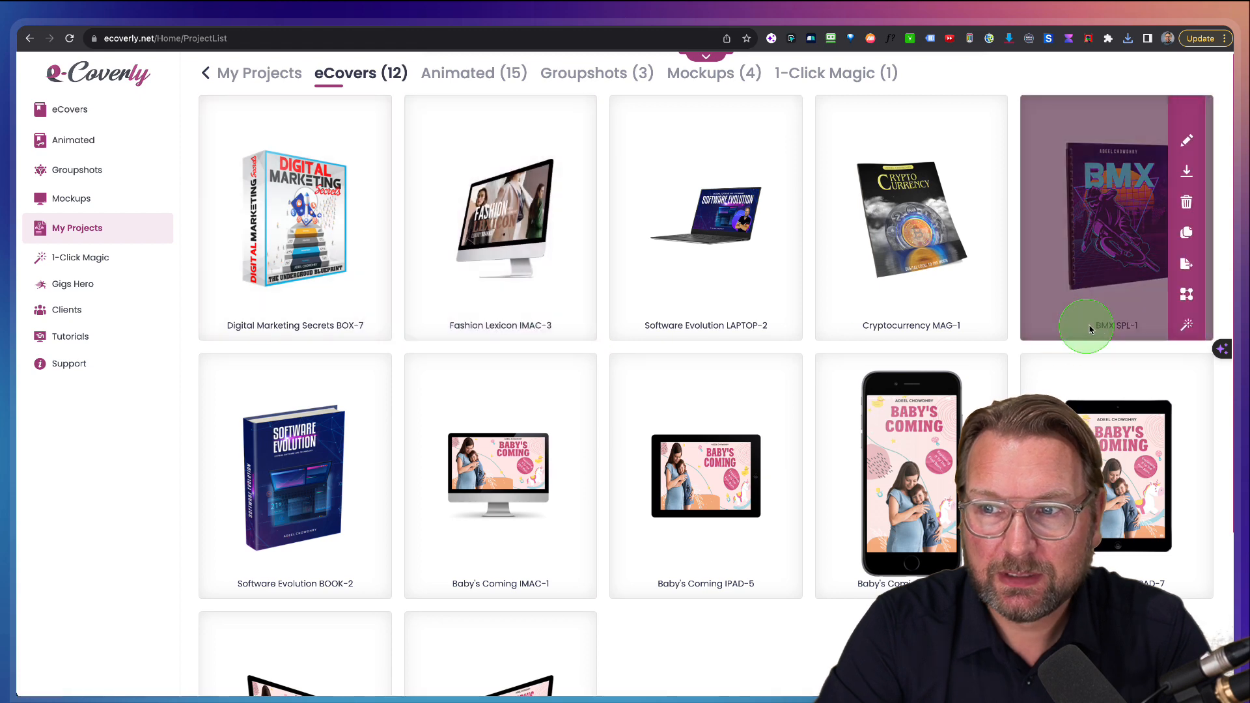
{"action": "left_click", "coordinate": [1194, 328]}
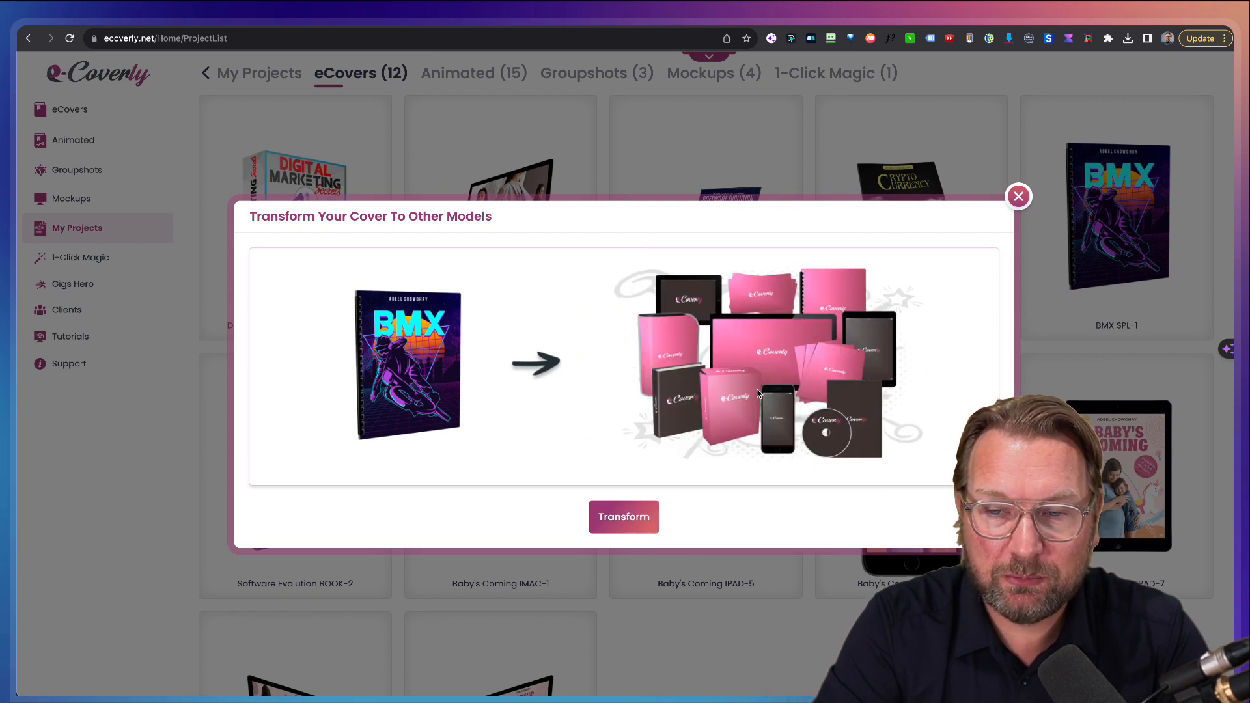
{"action": "left_click", "coordinate": [605, 523]}
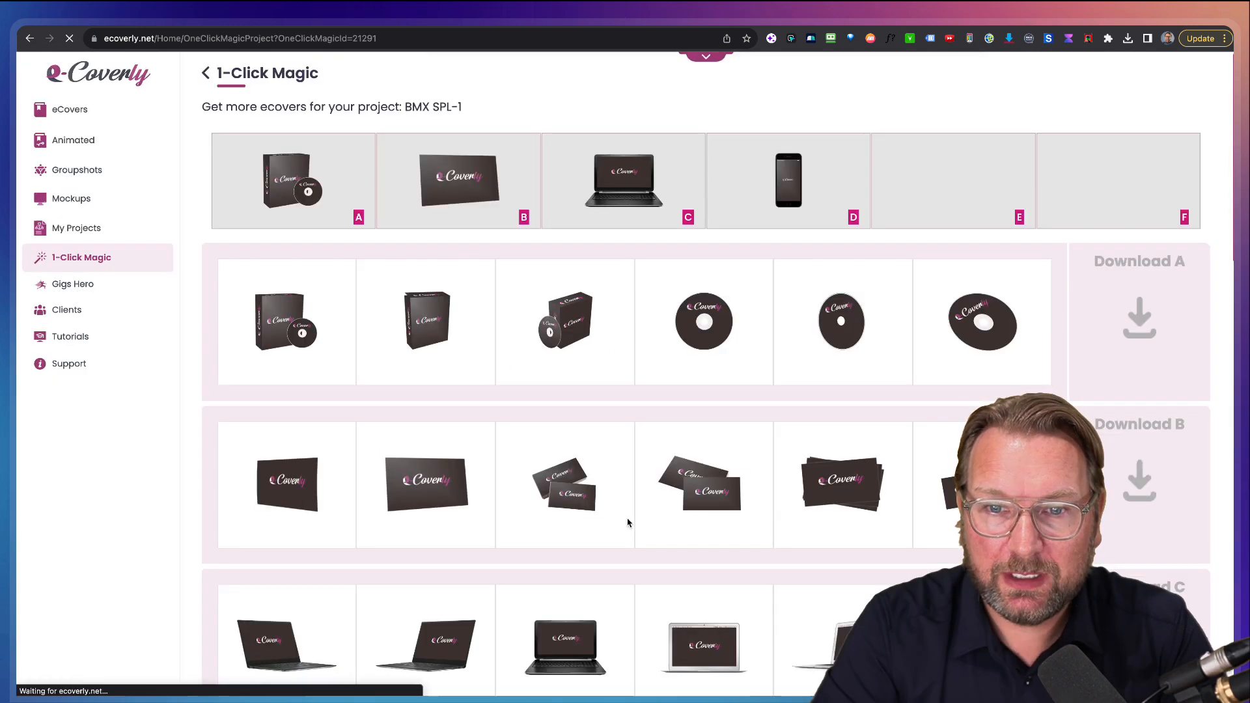
- Examine the software box and disc, business card and laptop model rows offered for the BMX SPL-1 project
{"action": "scroll", "coordinate": [313, 338], "scroll_direction": "down", "scroll_amount": 1}
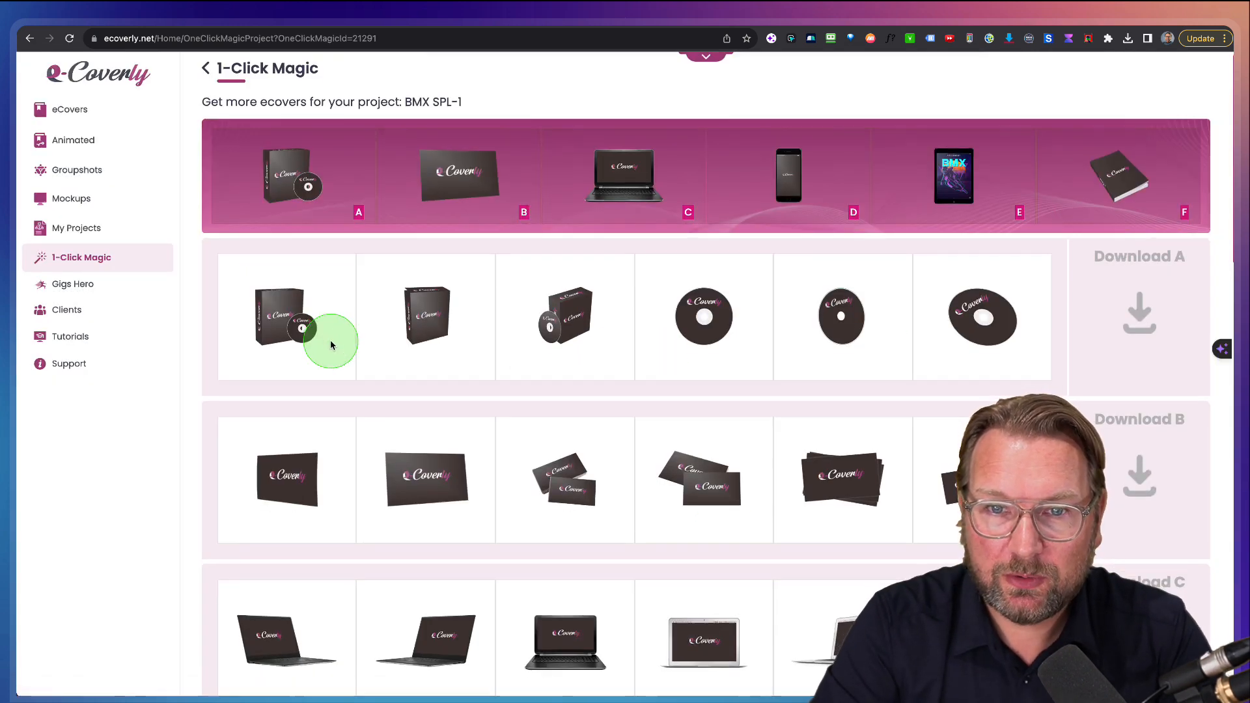
{"action": "left_click_drag", "start_coordinate": [211, 248], "coordinate": [1061, 397]}
{"action": "scroll", "coordinate": [1040, 391], "scroll_direction": "down", "scroll_amount": 3}
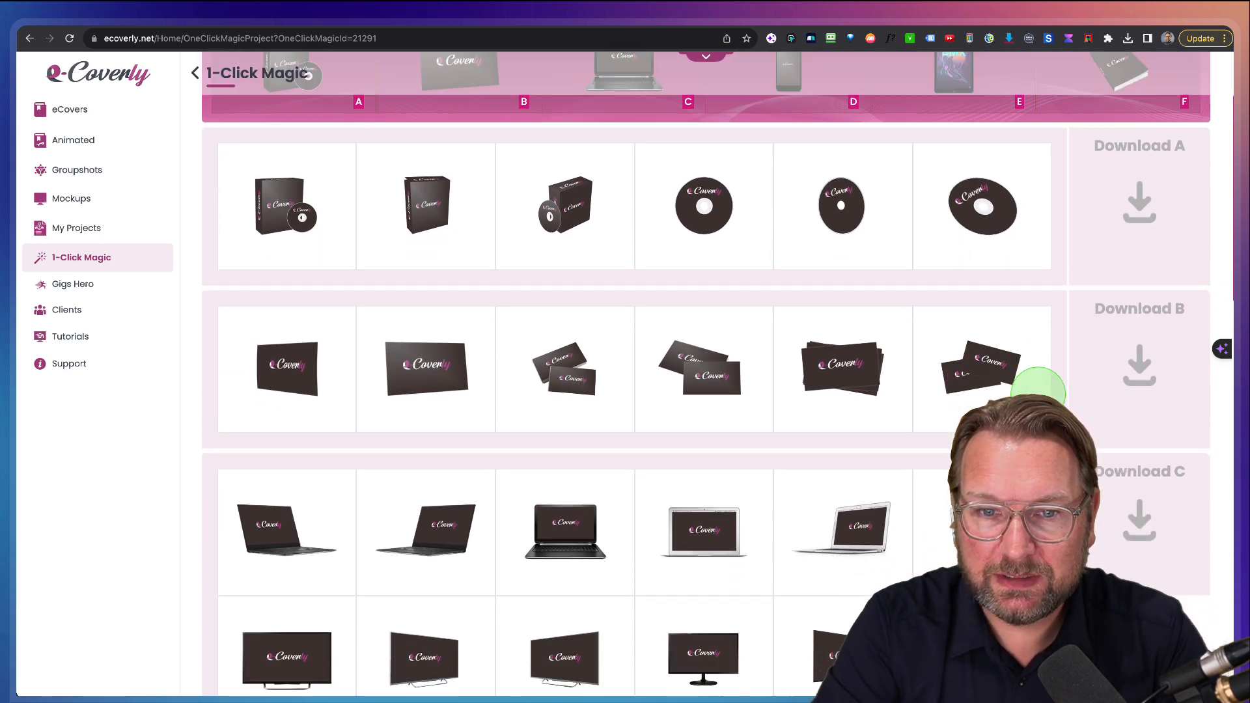
{"action": "left_click_drag", "start_coordinate": [209, 271], "coordinate": [1068, 423]}
{"action": "left_click_drag", "start_coordinate": [216, 433], "coordinate": [695, 593]}
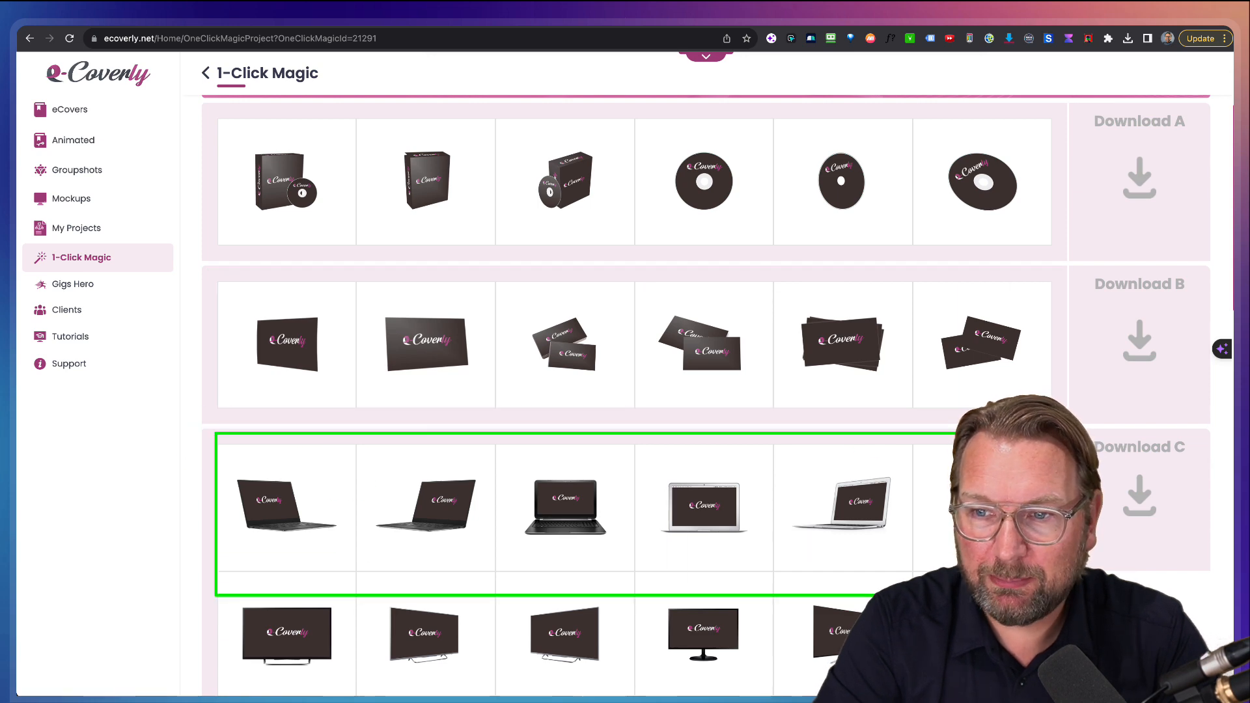
- Examine the laptop, TV screen, desktop monitor and tablet models offered in set C alongside the sets above it
{"action": "left_click_drag", "start_coordinate": [1042, 594], "coordinate": [1057, 581]}
{"action": "scroll", "coordinate": [935, 568], "scroll_direction": "down", "scroll_amount": 3}
{"action": "scroll", "coordinate": [840, 521], "scroll_direction": "up", "scroll_amount": 2}
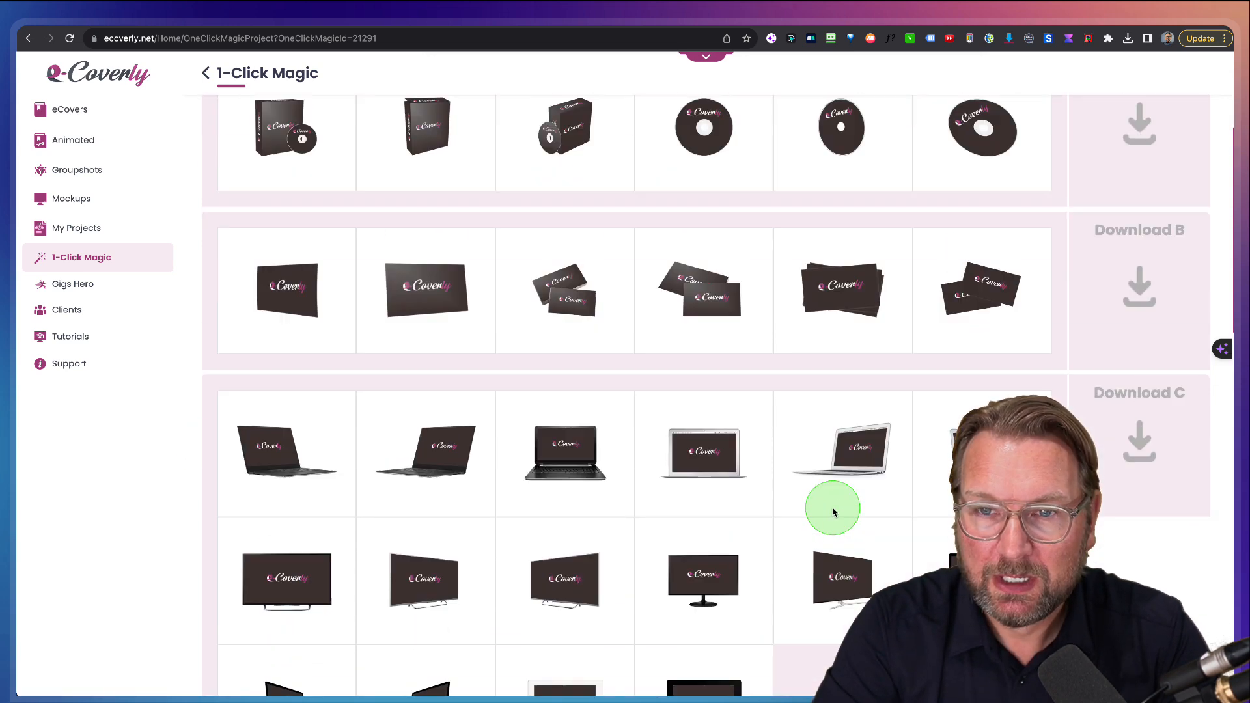
{"action": "scroll", "coordinate": [833, 512], "scroll_direction": "up", "scroll_amount": 2}
{"action": "scroll", "coordinate": [833, 508], "scroll_direction": "down", "scroll_amount": 5}
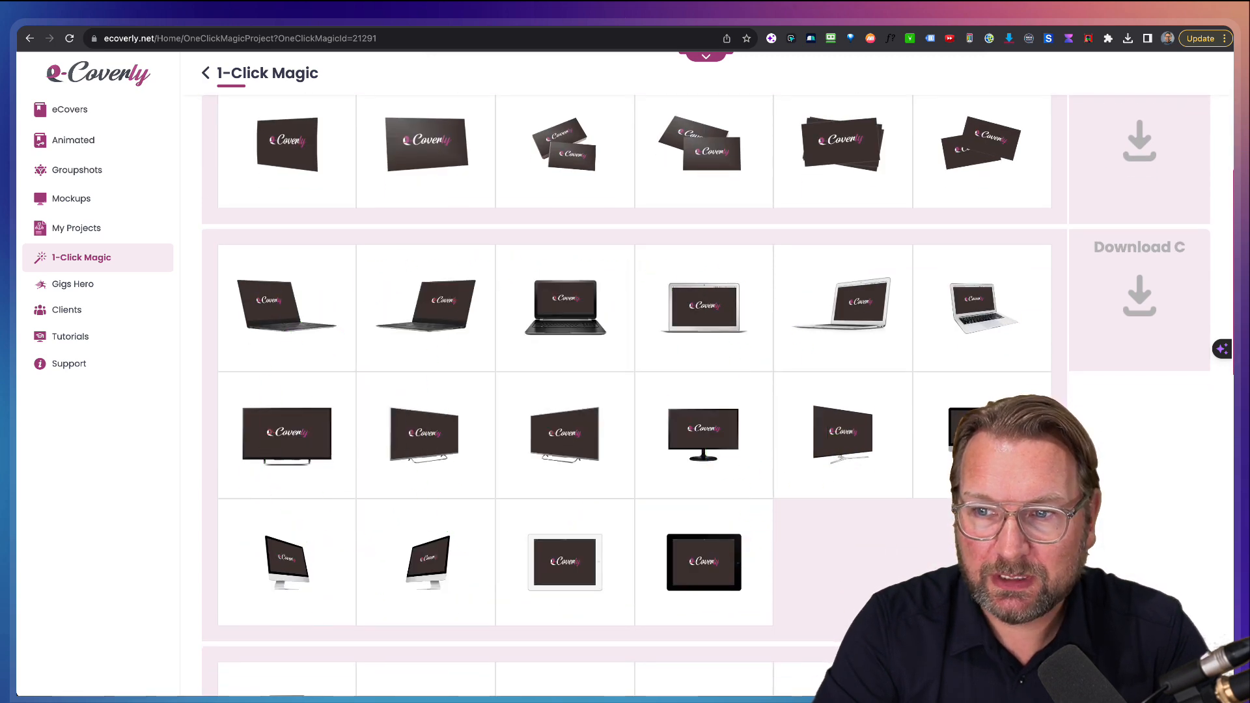
{"action": "scroll", "coordinate": [302, 409], "scroll_direction": "up", "scroll_amount": 4}
{"action": "left_click", "coordinate": [302, 409]}
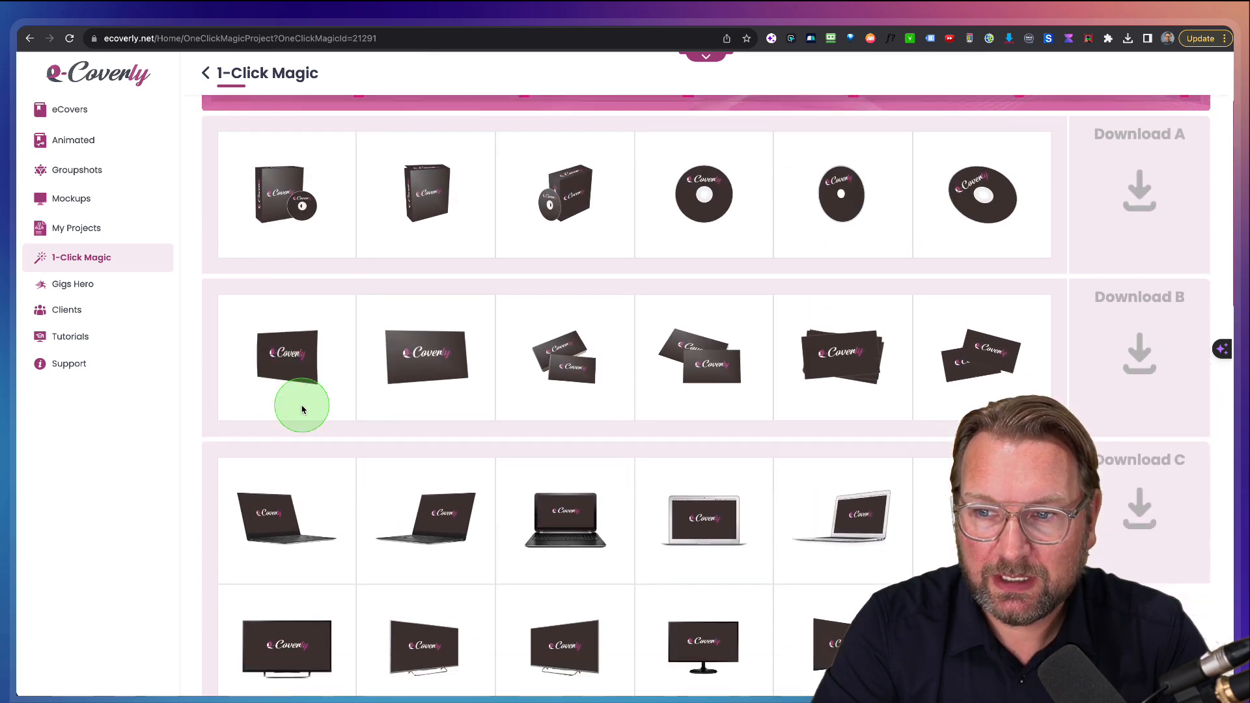
{"action": "scroll", "coordinate": [302, 409], "scroll_direction": "down", "scroll_amount": 5}
{"action": "scroll", "coordinate": [1041, 234], "scroll_direction": "up", "scroll_amount": 3}
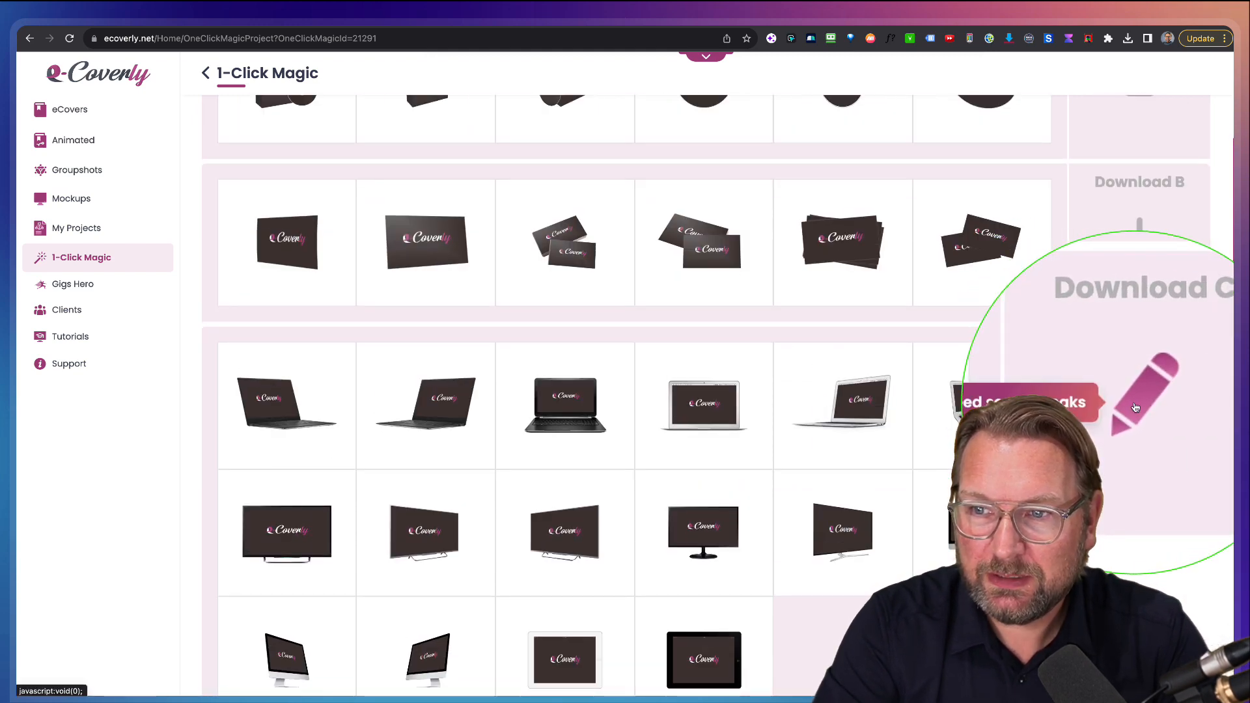
- Open the set C design for editing, move the neon grid to the canvas's upper right and enlarge the starry background to about 1301 by 1177
{"action": "left_click", "coordinate": [1137, 399]}
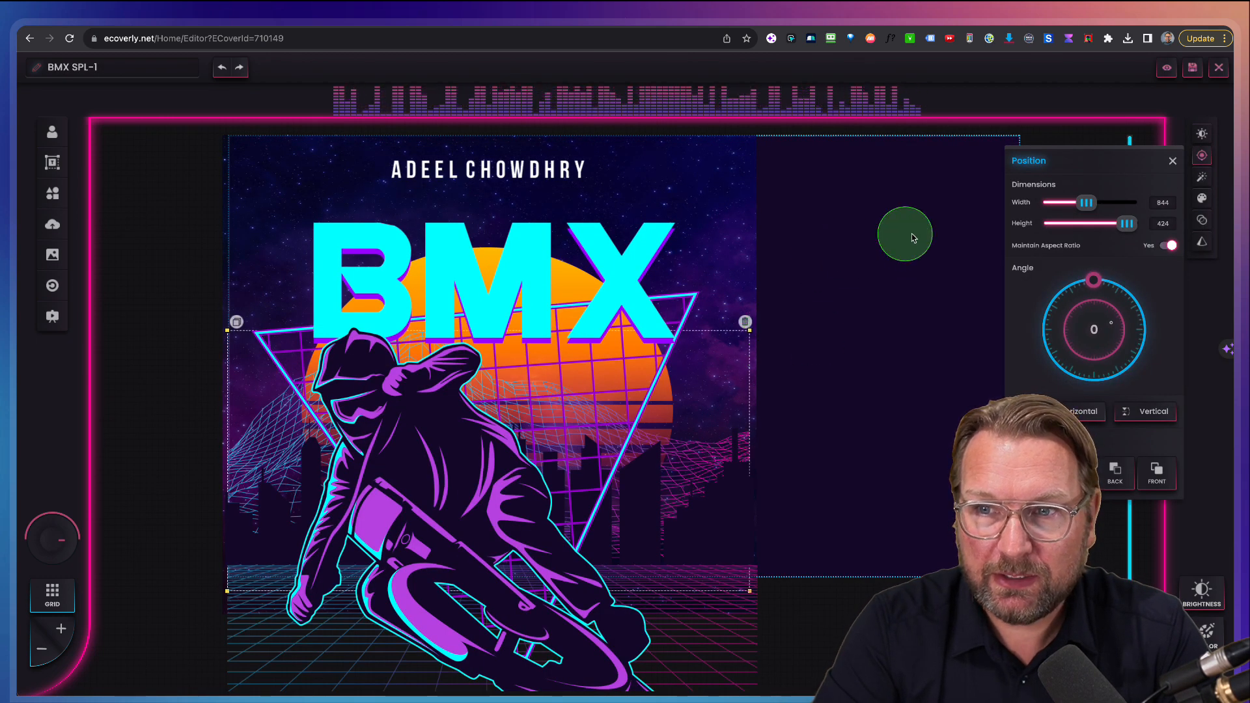
{"action": "left_click", "coordinate": [1171, 162]}
{"action": "left_click", "coordinate": [745, 198]}
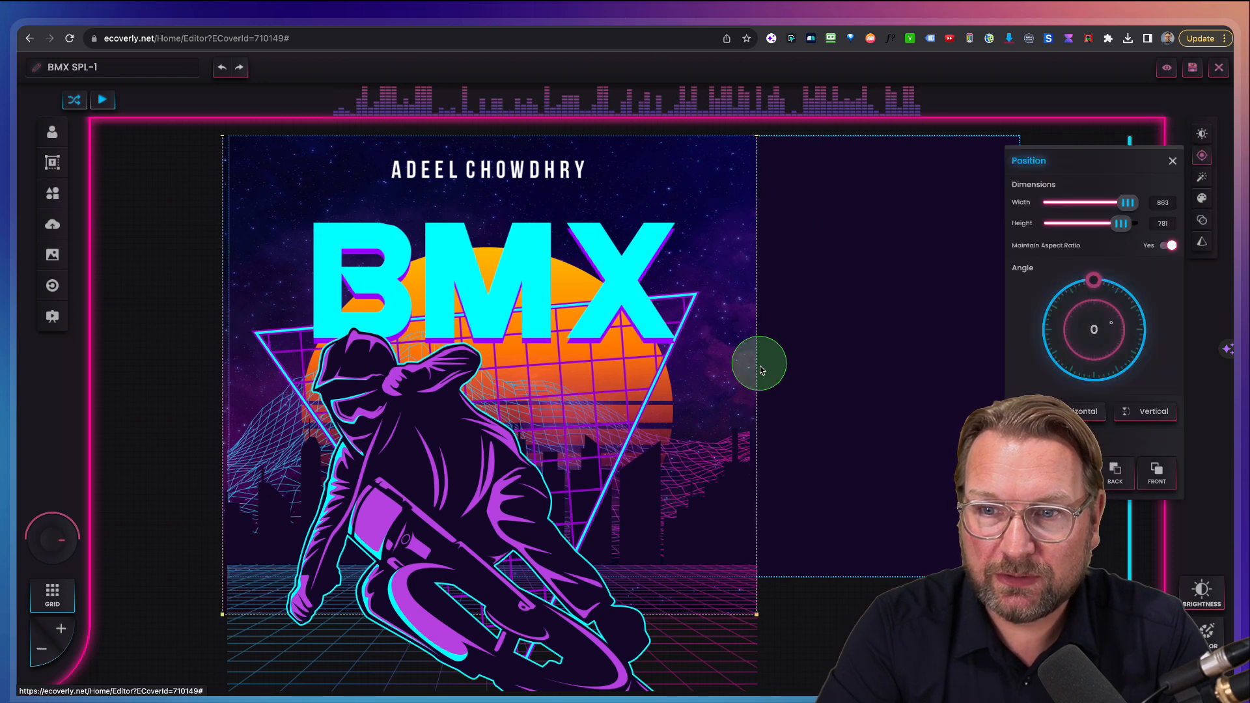
{"action": "left_click_drag", "start_coordinate": [757, 615], "coordinate": [1013, 188]}
{"action": "left_click", "coordinate": [276, 179]}
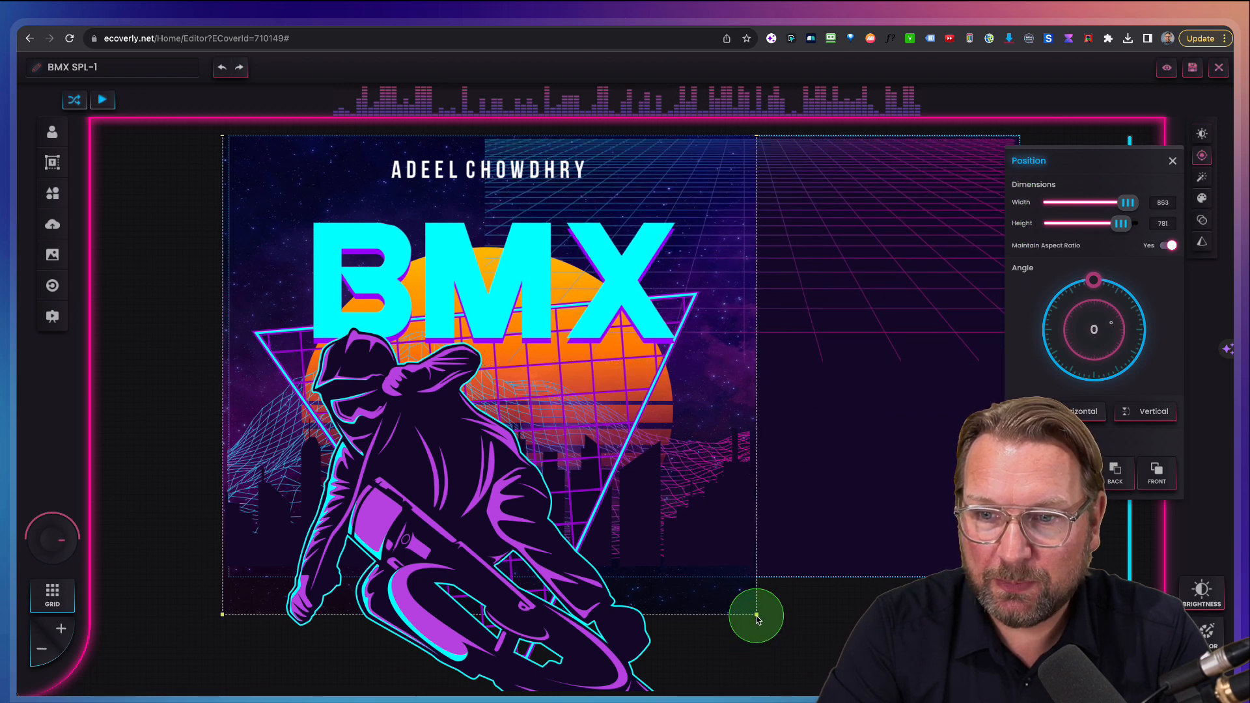
{"action": "left_click_drag", "start_coordinate": [756, 615], "coordinate": [1025, 689]}
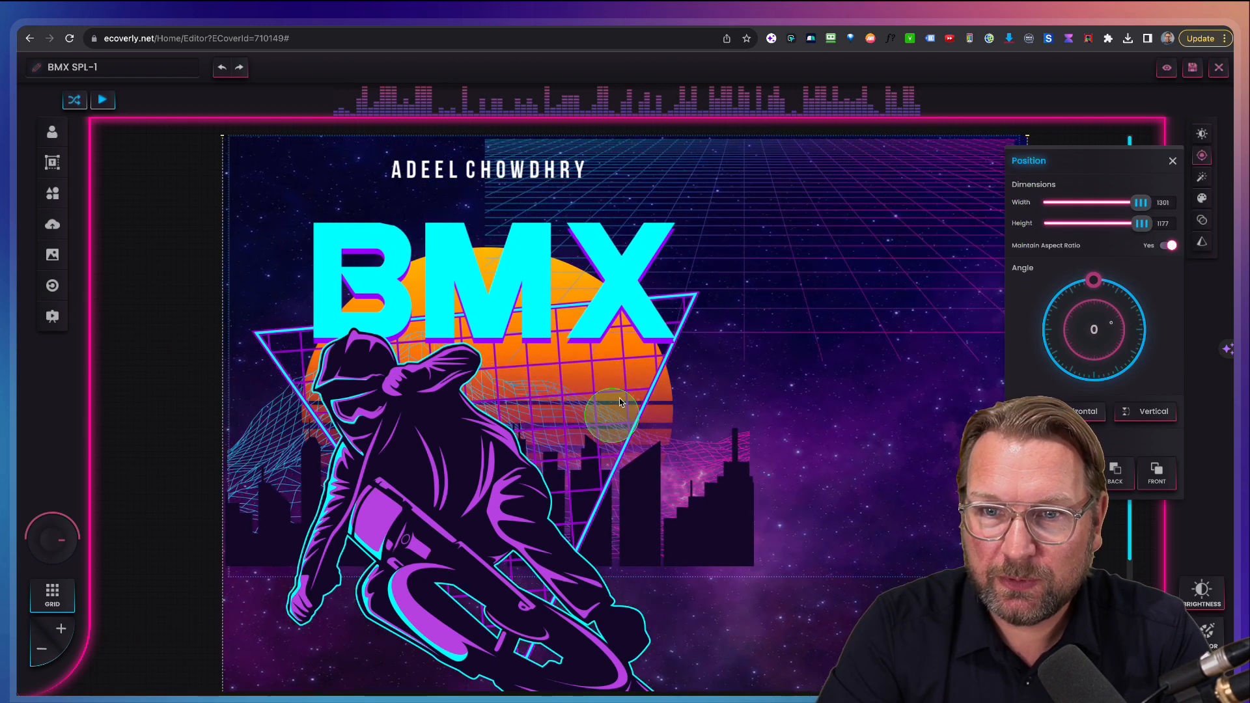
- Rearrange the cover elements: BMX title upper right, rider higher, triangle slightly up and left, author name and city skyline lower right
{"action": "left_click_drag", "start_coordinate": [620, 291], "coordinate": [937, 220]}
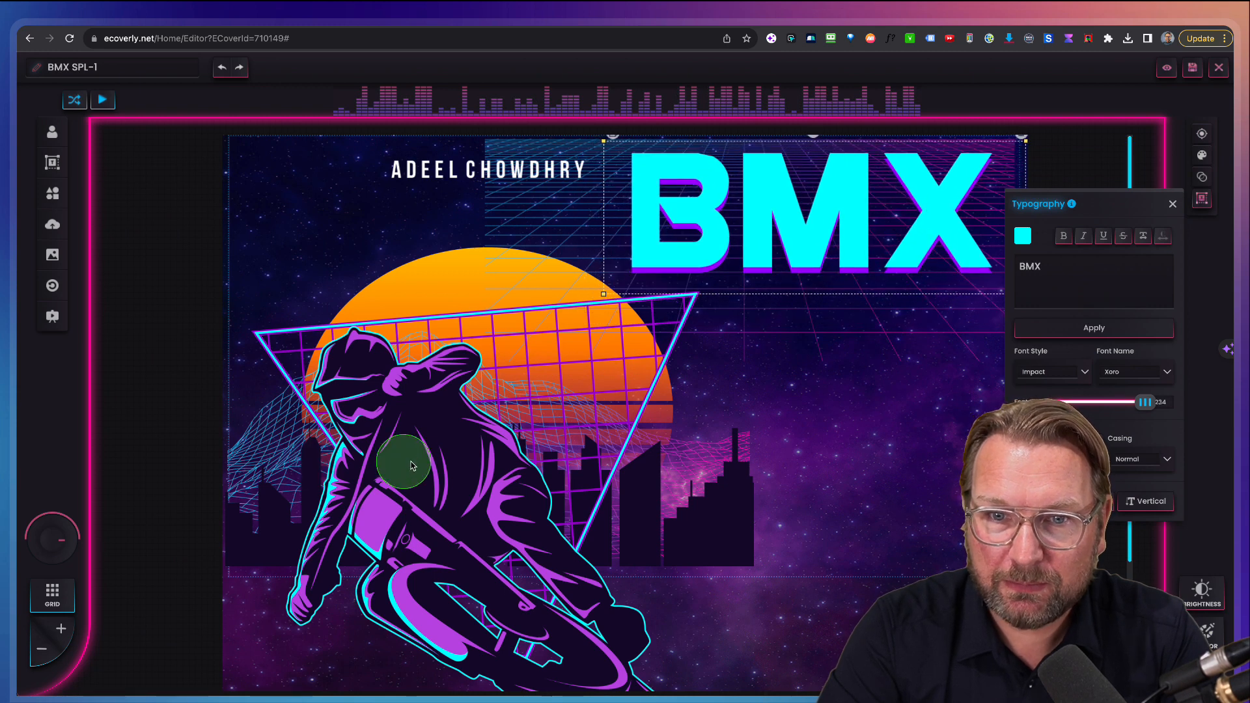
{"action": "left_click_drag", "start_coordinate": [411, 465], "coordinate": [412, 302]}
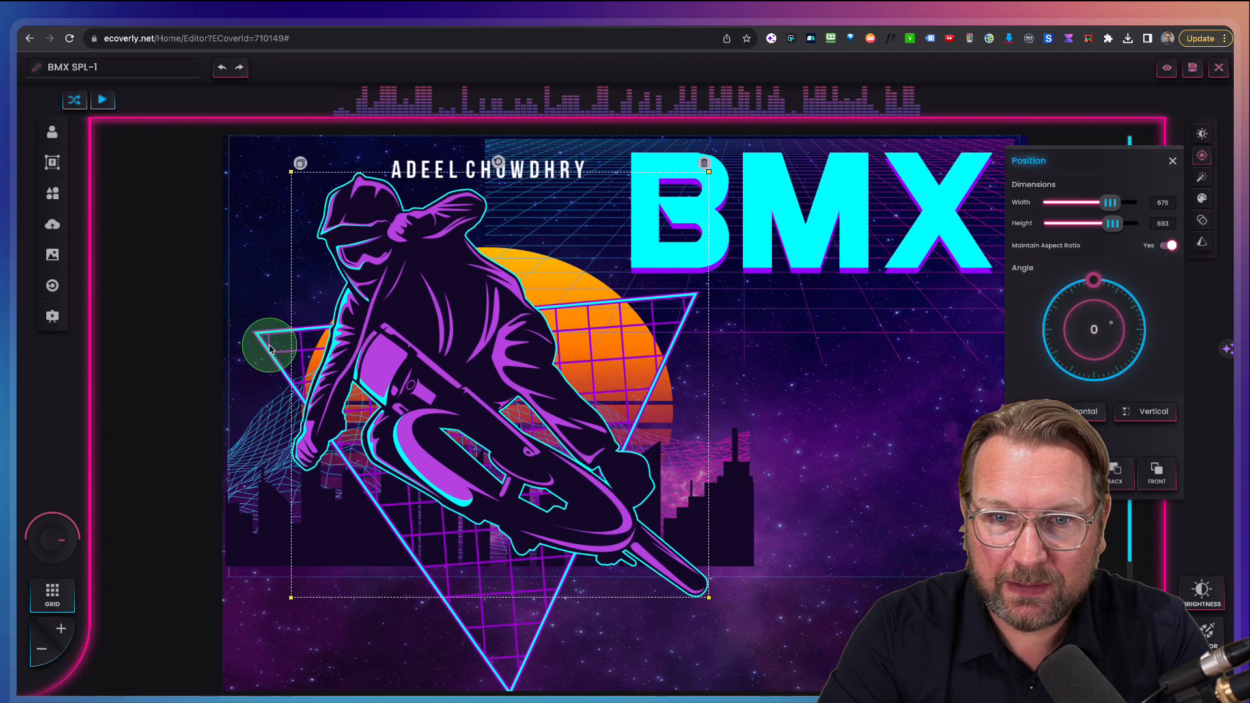
{"action": "left_click_drag", "start_coordinate": [270, 348], "coordinate": [248, 333]}
{"action": "left_click_drag", "start_coordinate": [509, 169], "coordinate": [924, 537]}
{"action": "left_click_drag", "start_coordinate": [759, 510], "coordinate": [998, 519]}
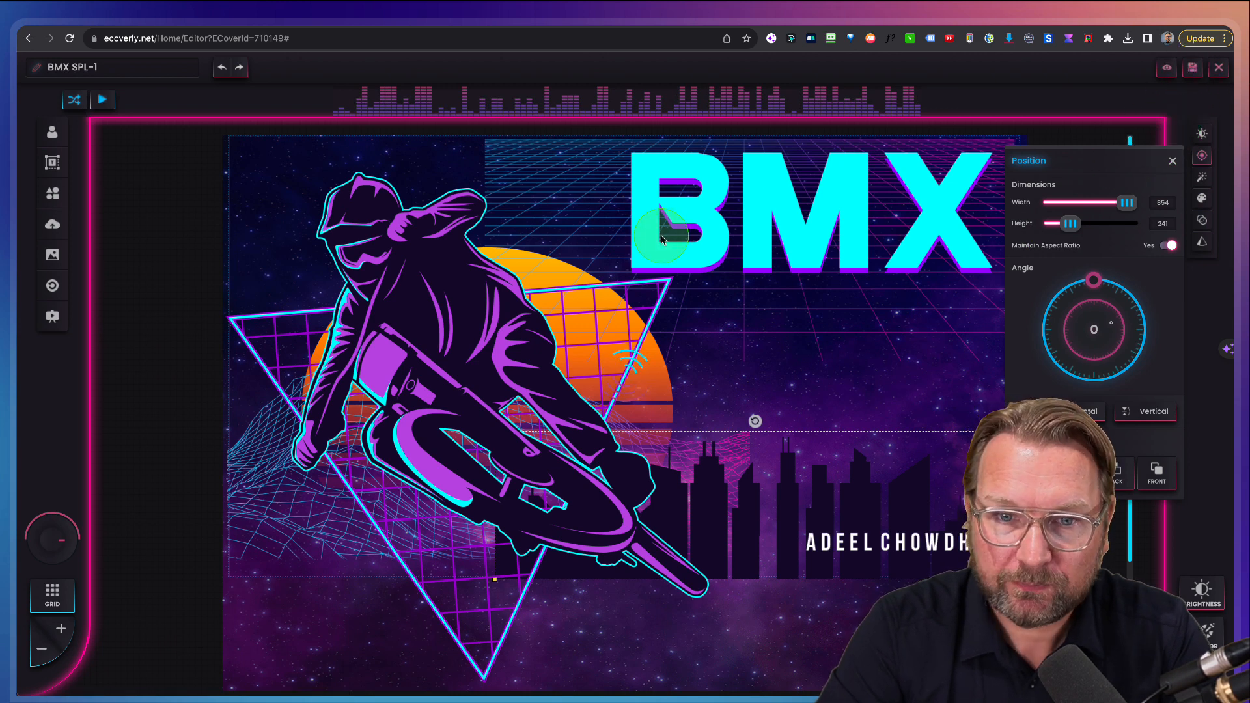
- Save the rearranged BMX SPL-1 design and close the editor to return to the 1-Click Magic project
{"action": "key", "text": "ctrl+s"}
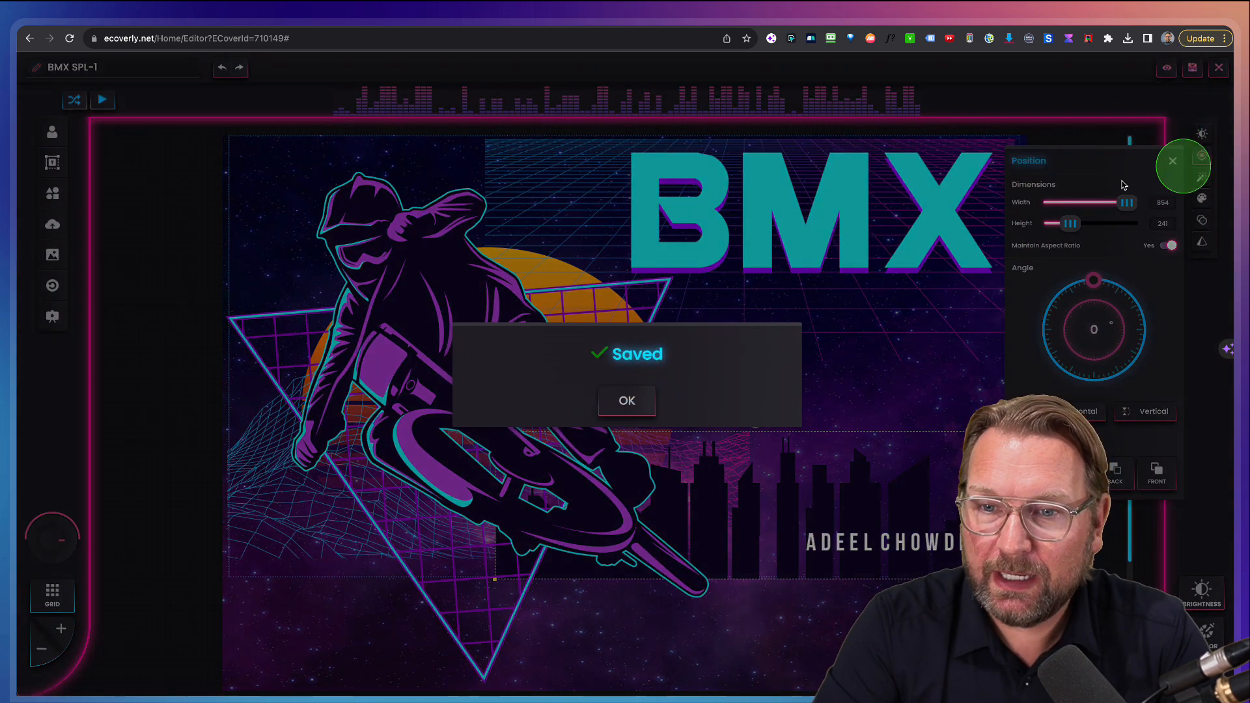
{"action": "left_click", "coordinate": [627, 400]}
{"action": "left_click", "coordinate": [1219, 67]}
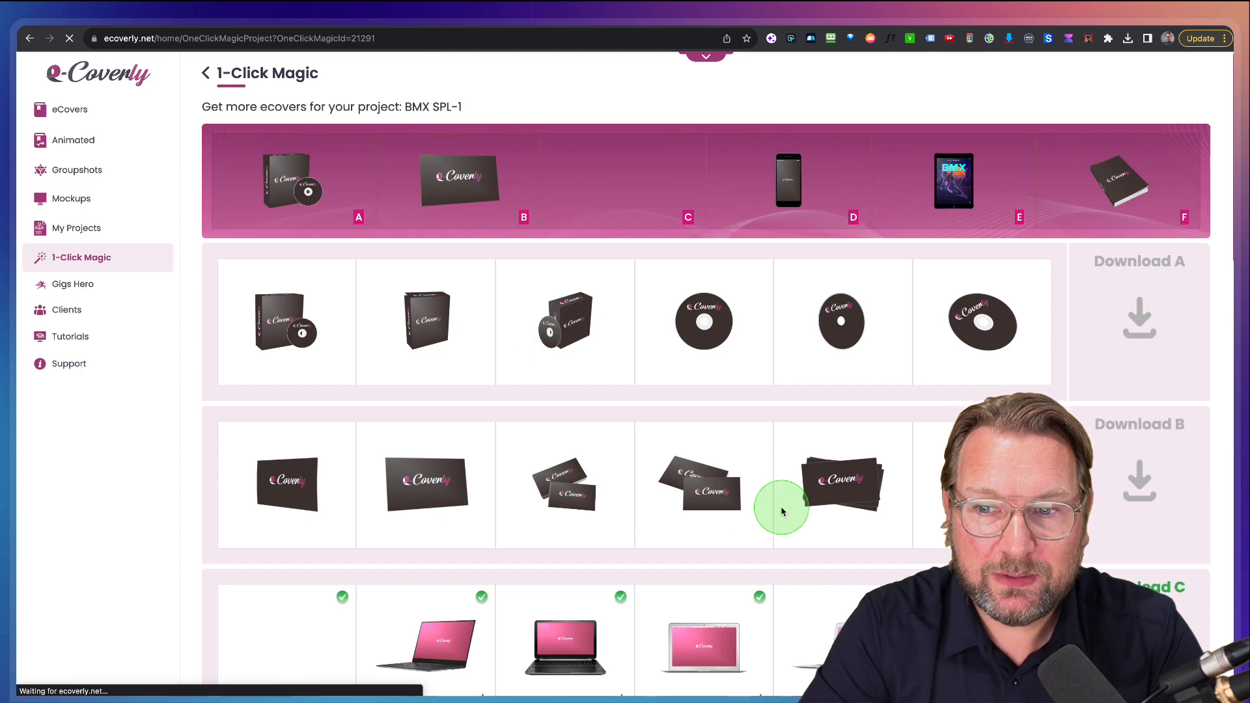
- Download the complete package of set C models for the BMX SPL-1 project
{"action": "scroll", "coordinate": [781, 507], "scroll_direction": "down", "scroll_amount": 5}
{"action": "scroll", "coordinate": [703, 306], "scroll_direction": "down", "scroll_amount": 1}
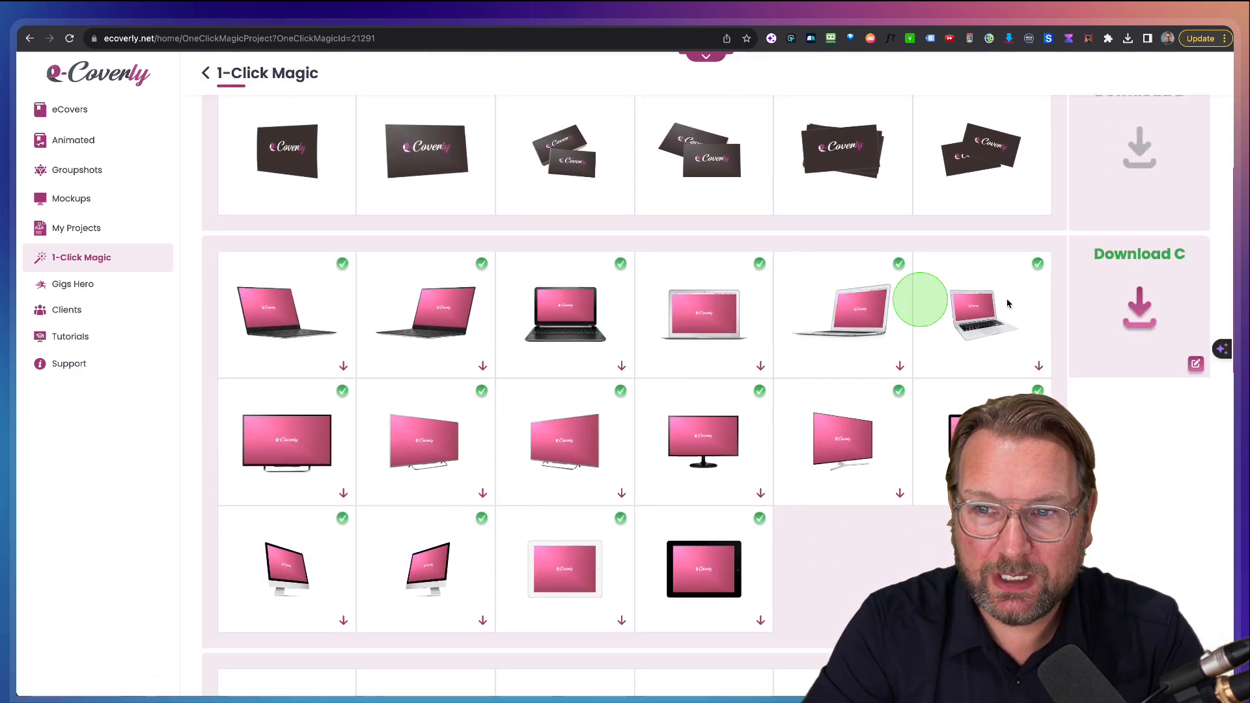
{"action": "left_click", "coordinate": [1137, 316]}
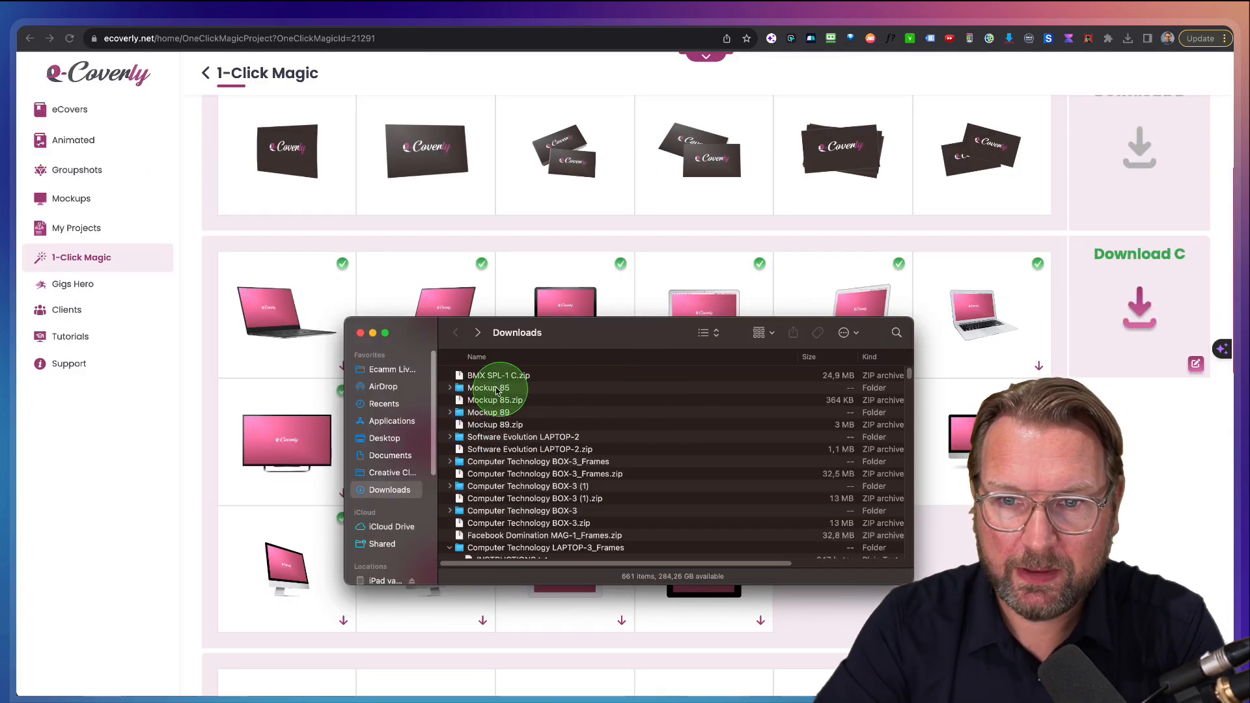
- Extract BMX SPL-1 C.zip in the Finder Downloads folder and look through the extracted BMX SPL-1 folder
{"action": "left_click", "coordinate": [475, 378]}
{"action": "double_click", "coordinate": [476, 378]}
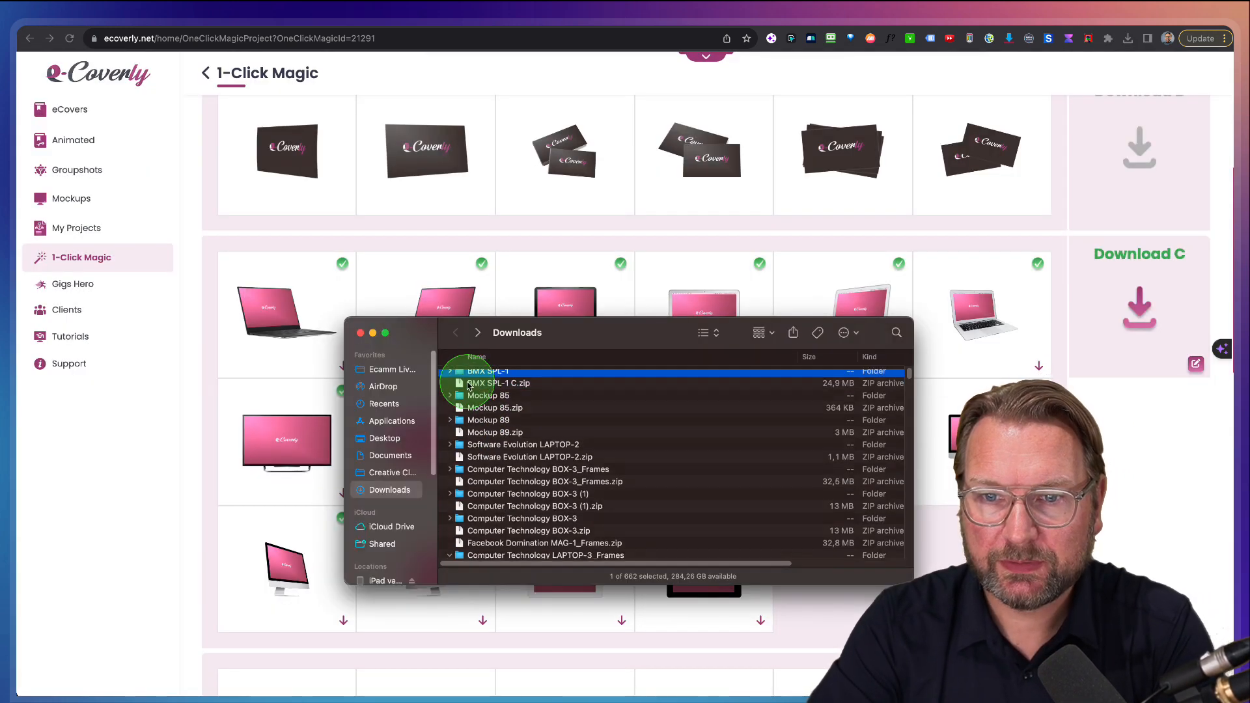
{"action": "double_click", "coordinate": [473, 377]}
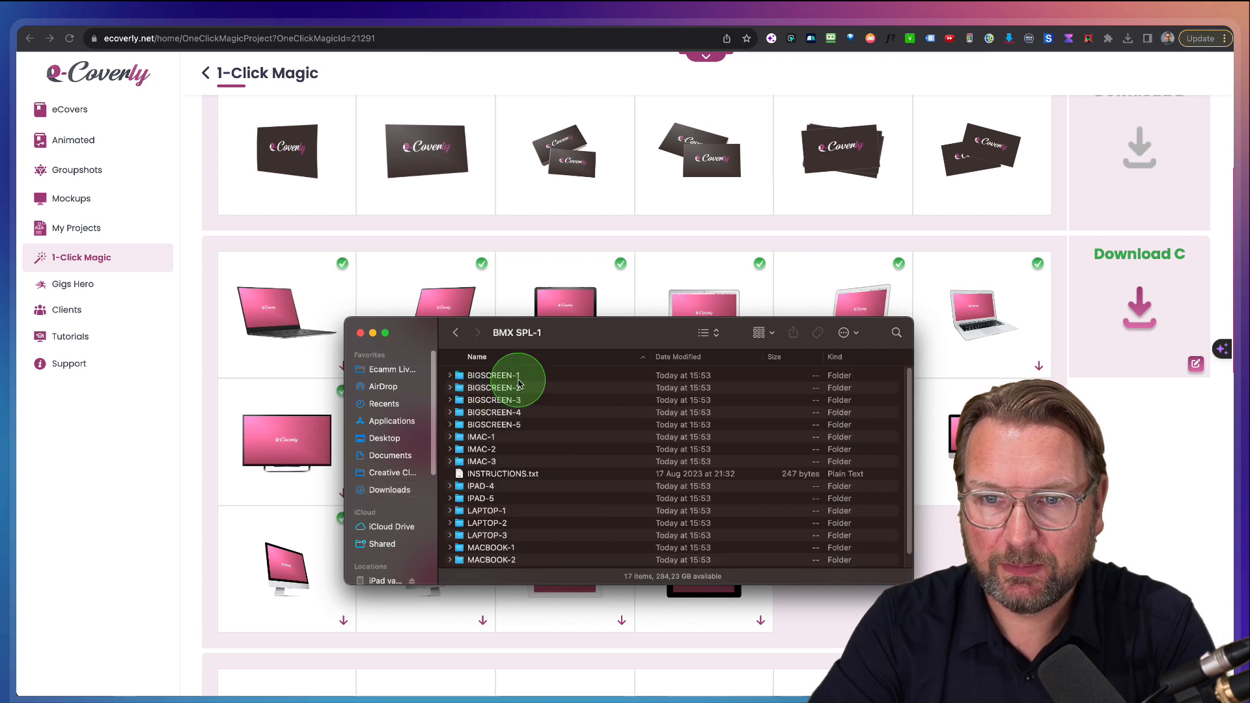
{"action": "scroll", "coordinate": [539, 450], "scroll_direction": "down", "scroll_amount": 3}
{"action": "scroll", "coordinate": [540, 450], "scroll_direction": "up", "scroll_amount": 3}
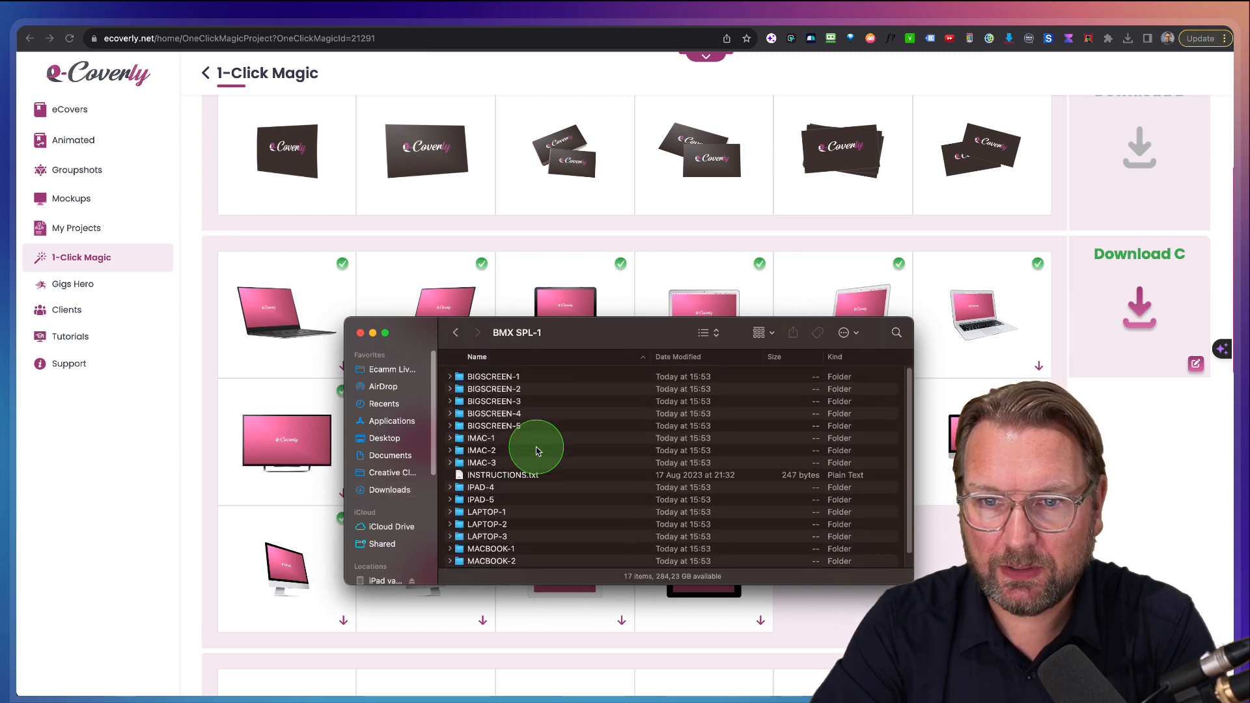
- Expand the BIGSCREEN-1 folder and preview its Large and Medium PNG images
{"action": "left_click", "coordinate": [448, 380]}
{"action": "left_click", "coordinate": [482, 385]}
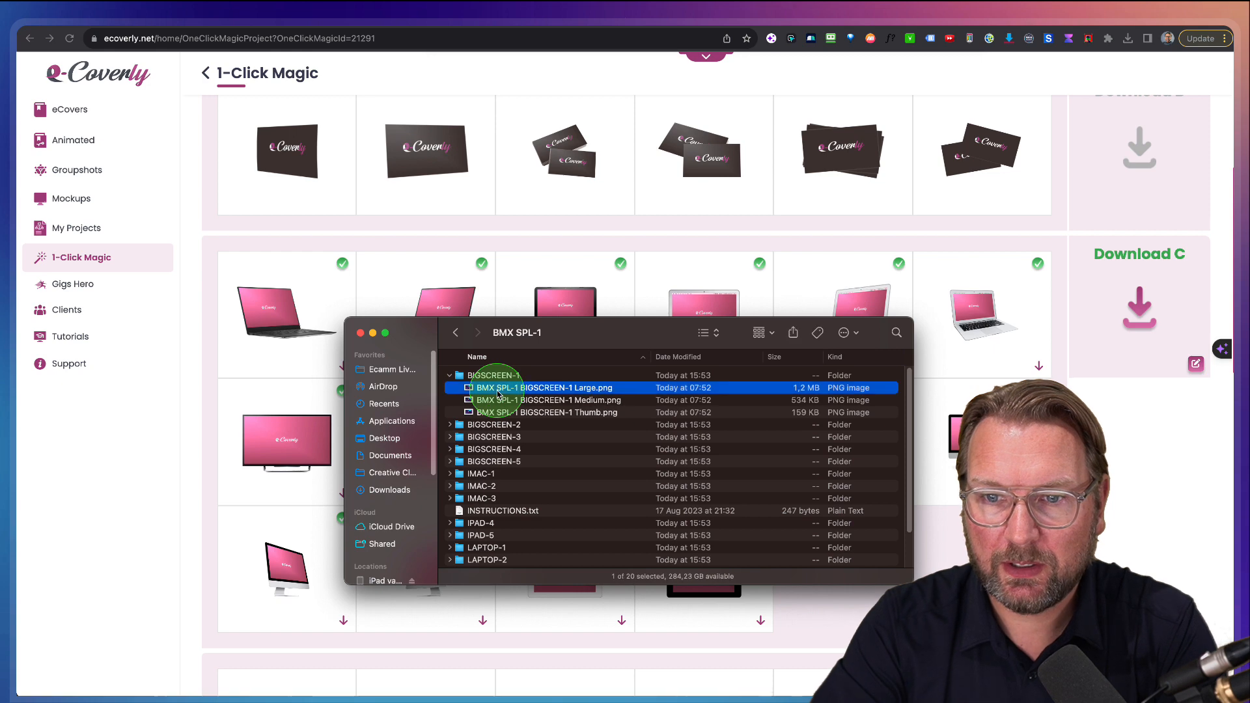
{"action": "key", "text": "space"}
{"action": "key", "text": "Down"}
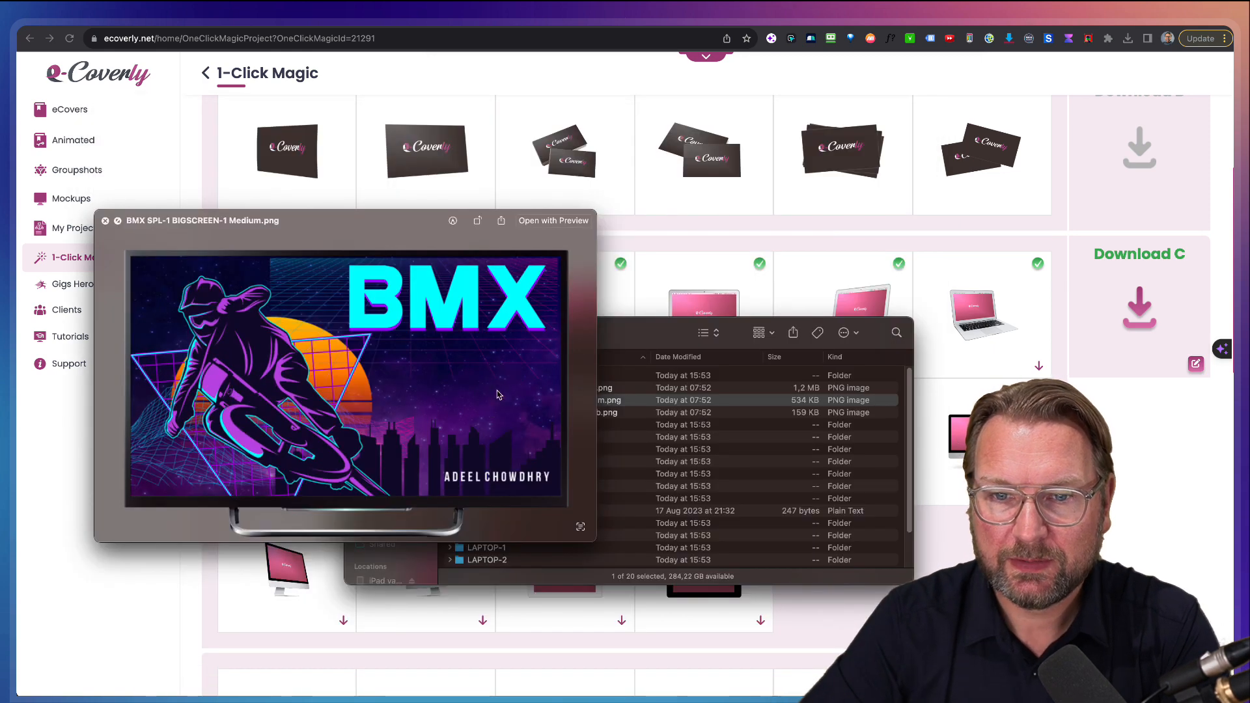
{"action": "key", "text": "space"}
- Expand the BIGSCREEN-2 folder and preview its angled TV images from Large to Thumb
{"action": "key", "text": "Down"}
{"action": "key", "text": "Down"}
{"action": "key", "text": "Right"}
{"action": "key", "text": "Down"}
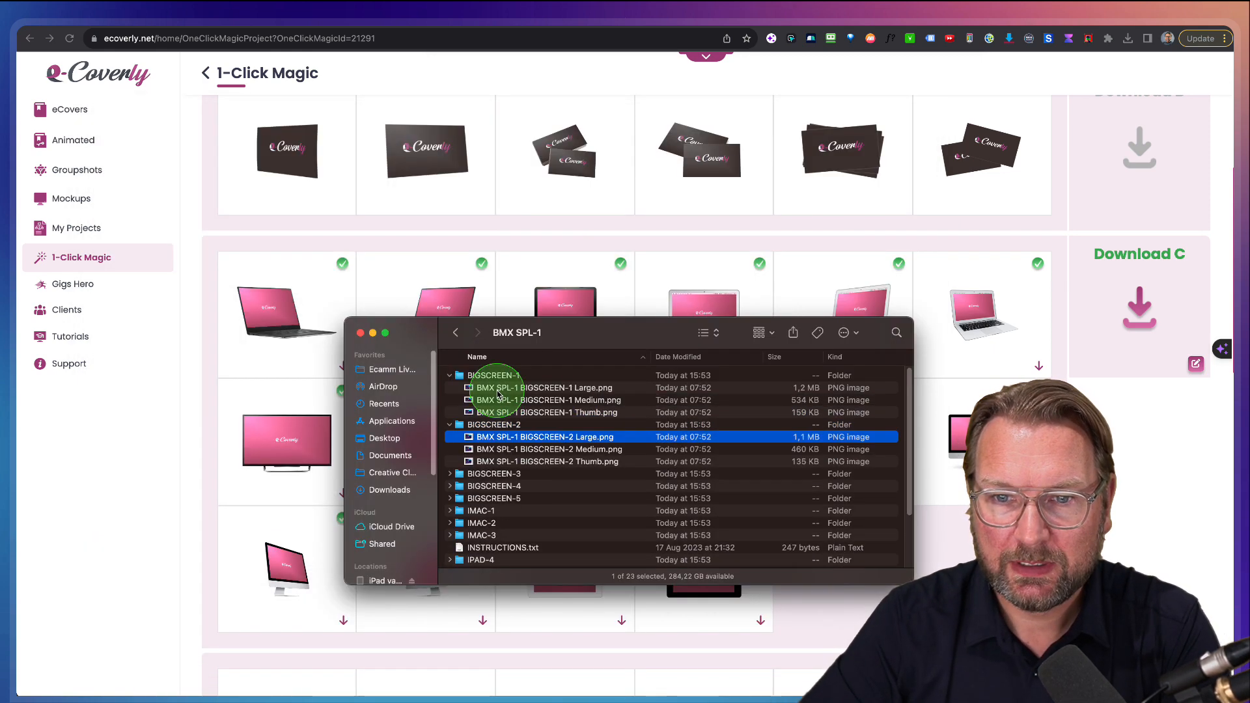
{"action": "key", "text": "space"}
{"action": "key", "text": "Down"}
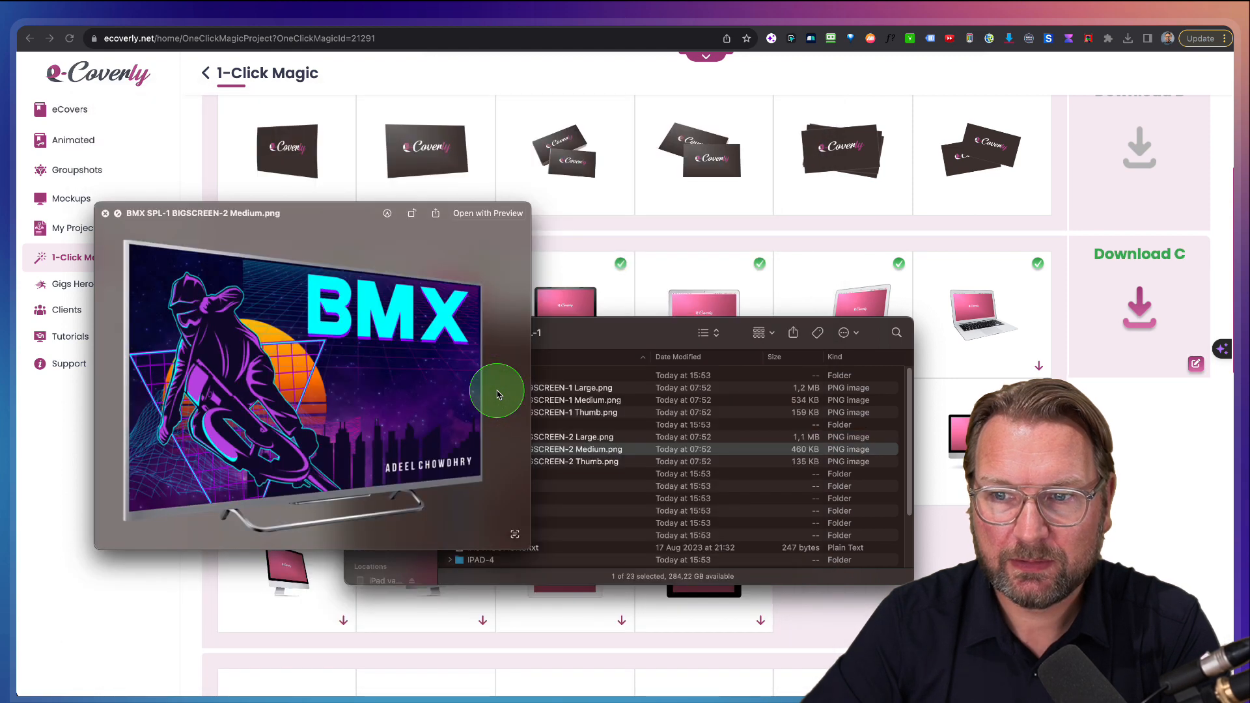
{"action": "key", "text": "Down"}
{"action": "key", "text": "space"}
- Expand the BIGSCREEN-3 folder and preview its Large, Medium and Thumb images
{"action": "key", "text": "Down"}
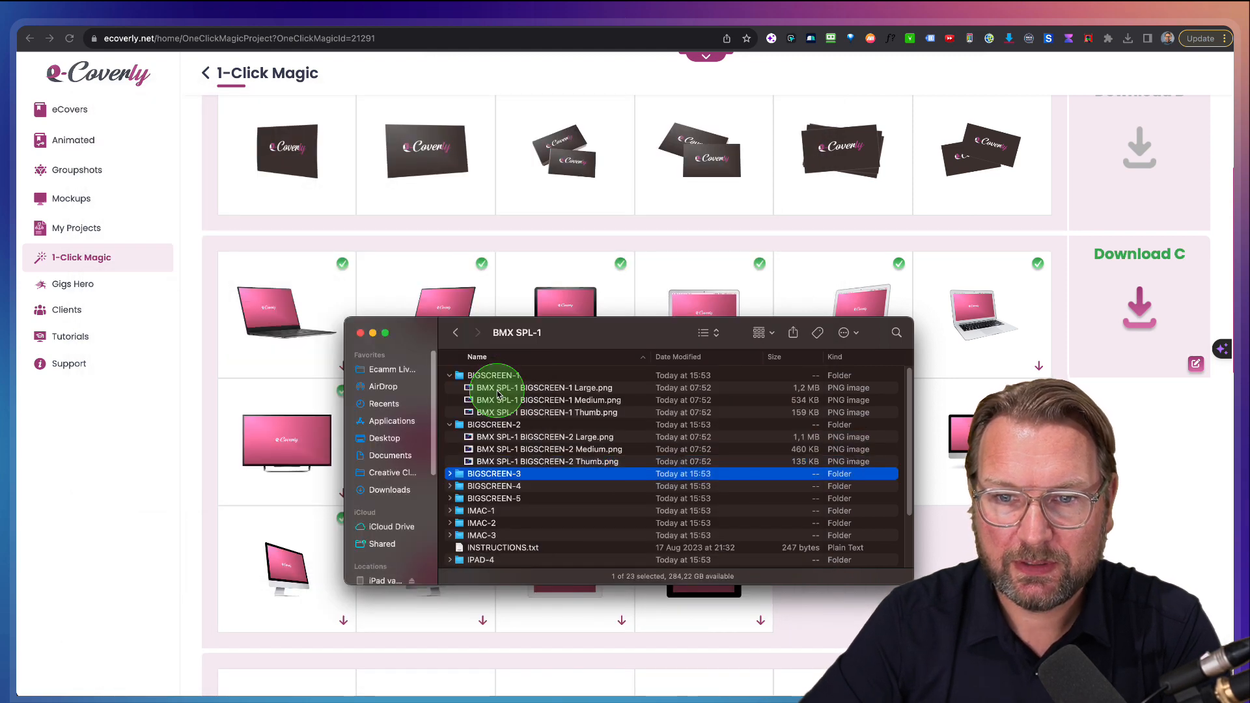
{"action": "key", "text": "Right"}
{"action": "key", "text": "Down"}
{"action": "key", "text": "space"}
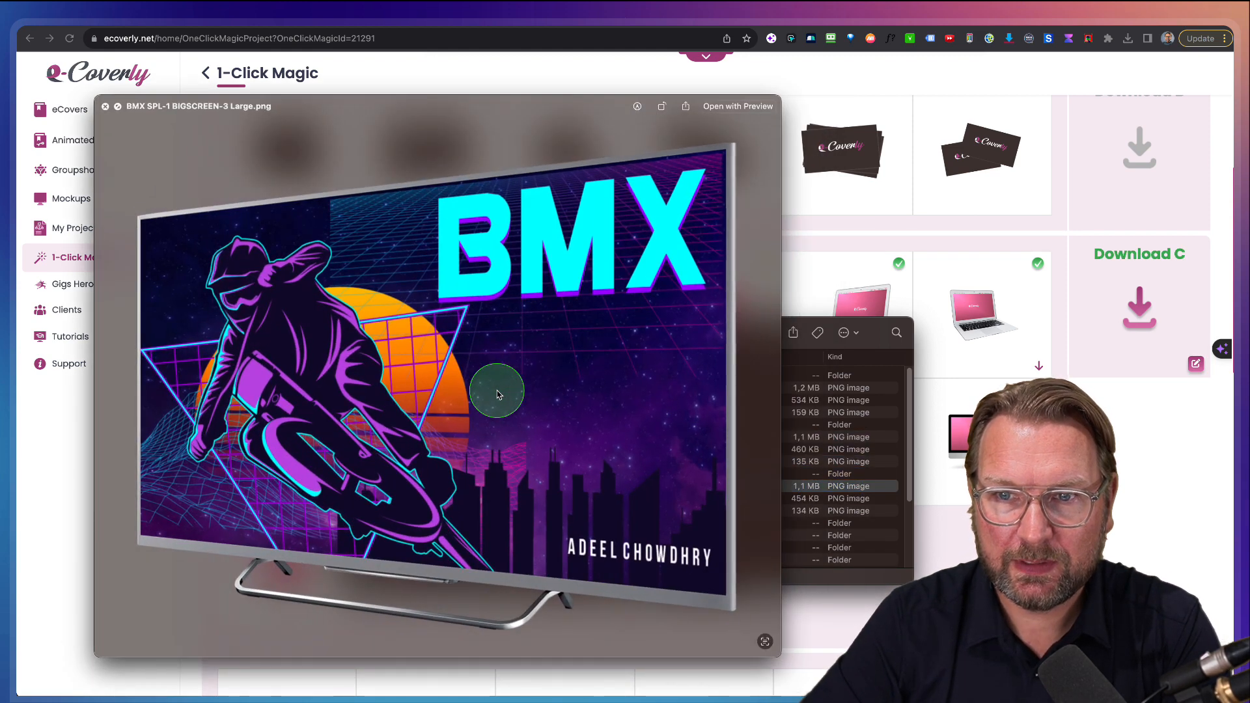
{"action": "key", "text": "Down"}
{"action": "key", "text": "Down"}
{"action": "key", "text": "space"}
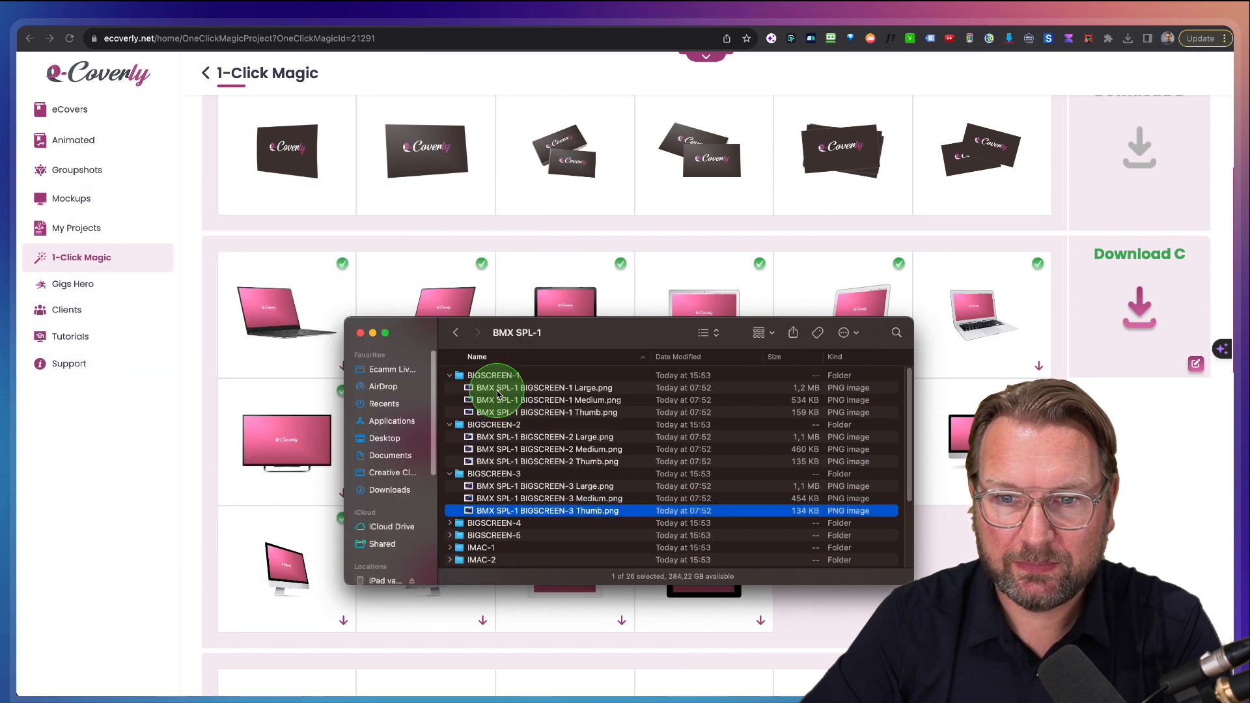
- Skip to the IMAC-1 folder, expand it and preview its Large, Medium and Thumb images
{"action": "key", "text": "Down"}
{"action": "key", "text": "Down"}
{"action": "key", "text": "Down"}
{"action": "key", "text": "Right"}
{"action": "key", "text": "Down"}
{"action": "key", "text": "space"}
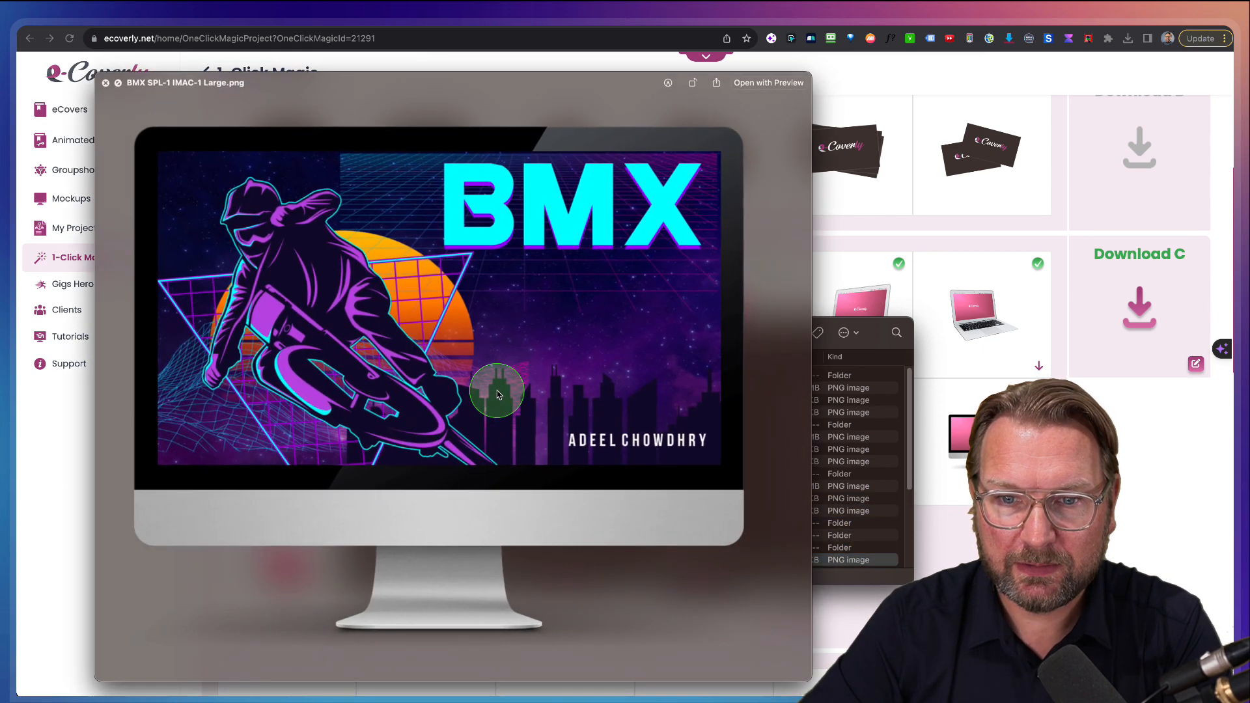
{"action": "key", "text": "Down"}
{"action": "key", "text": "Down"}
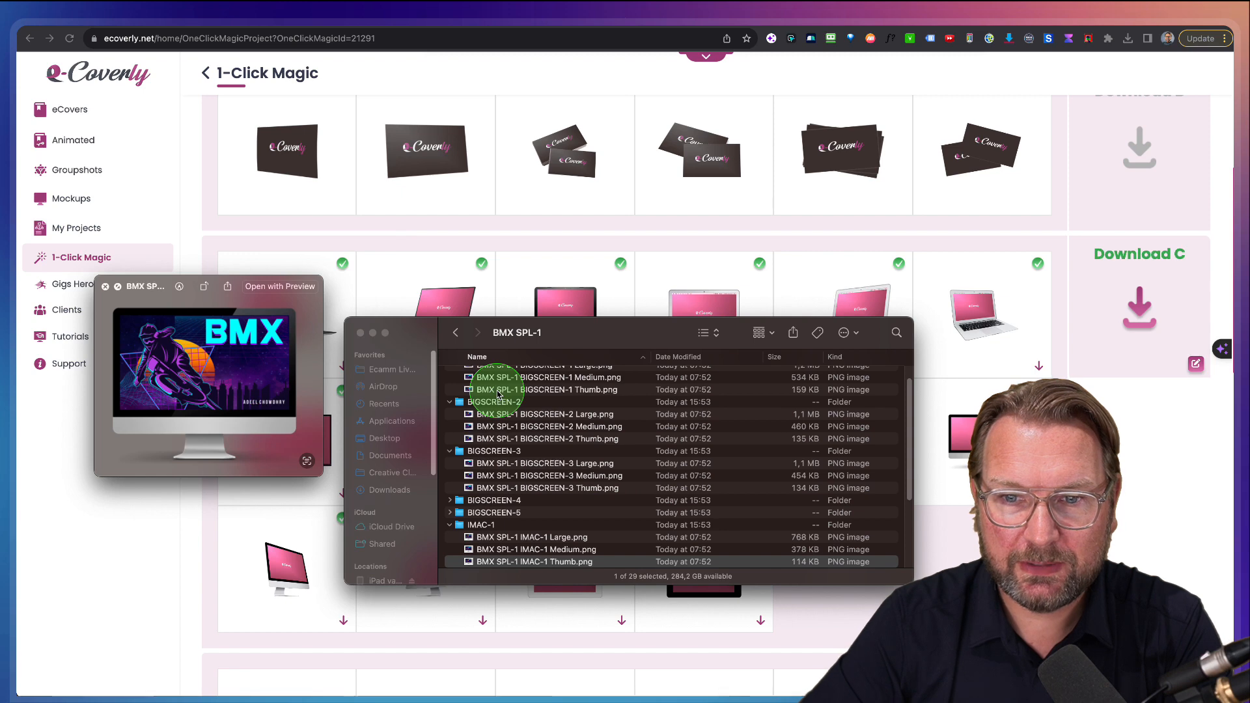
- Expand the IMAC-2 folder and preview its angled iMac images in all three sizes
{"action": "key", "text": "Down"}
{"action": "key", "text": "Down"}
{"action": "key", "text": "Up"}
{"action": "key", "text": "Right"}
{"action": "key", "text": "Down"}
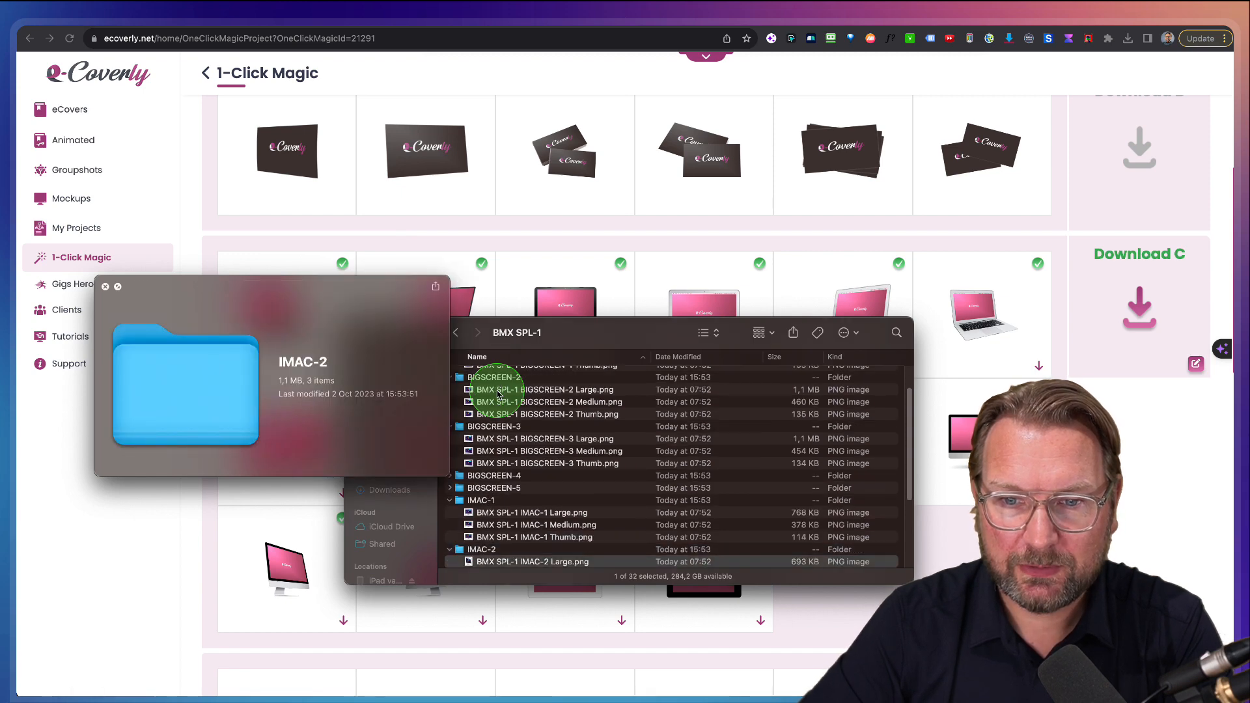
{"action": "key", "text": "Down"}
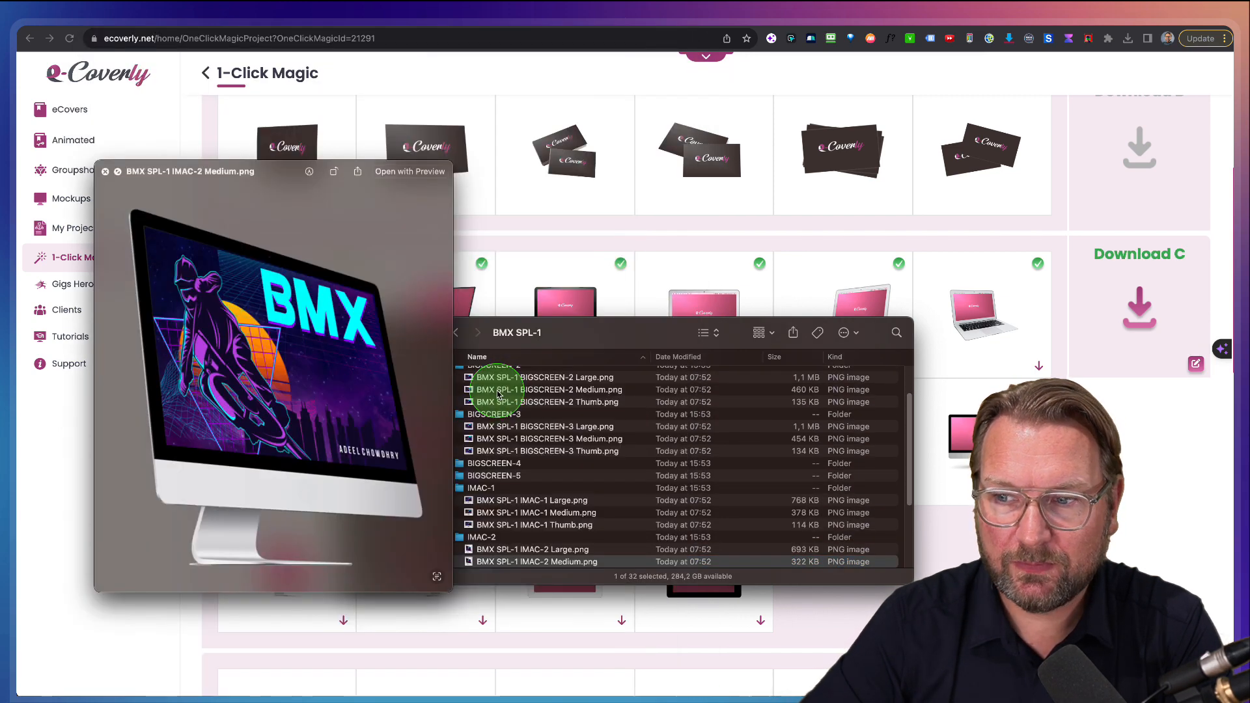
{"action": "key", "text": "Down"}
{"action": "key", "text": "space"}
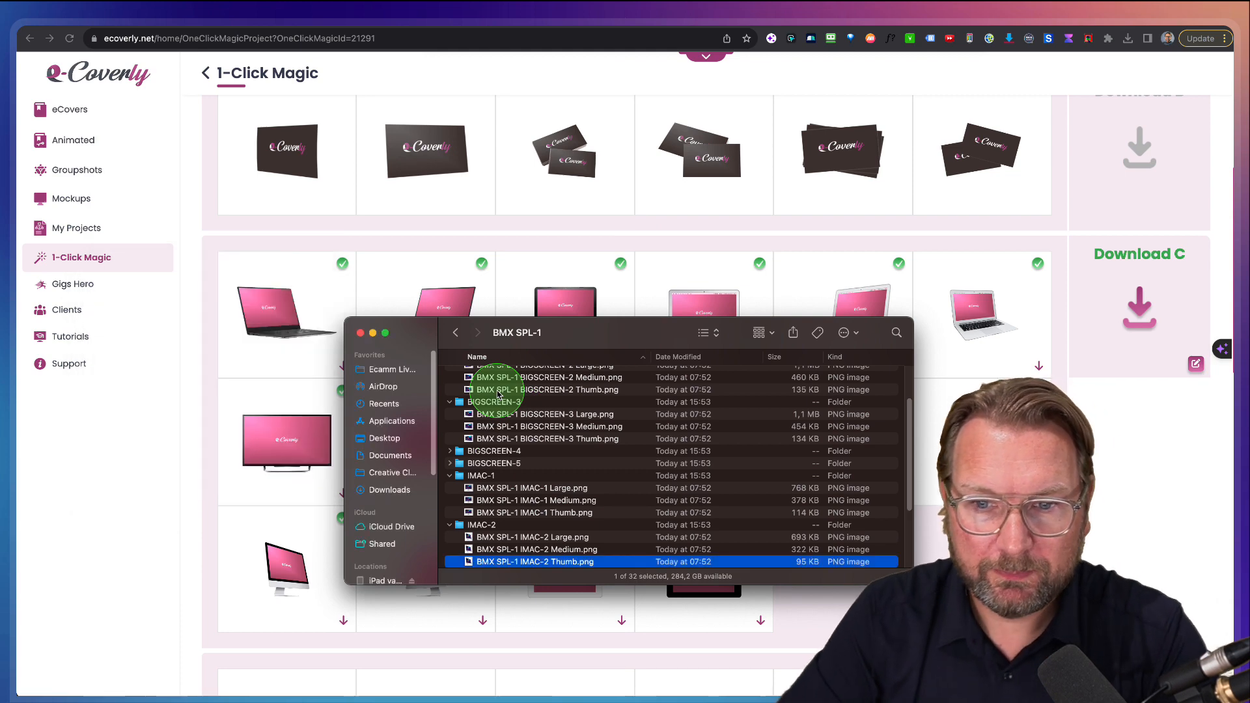
- Expand the LAPTOP-1 folder and preview BMX SPL-1 LAPTOP-1 Large.png
{"action": "scroll", "coordinate": [593, 448], "scroll_direction": "down", "scroll_amount": 1}
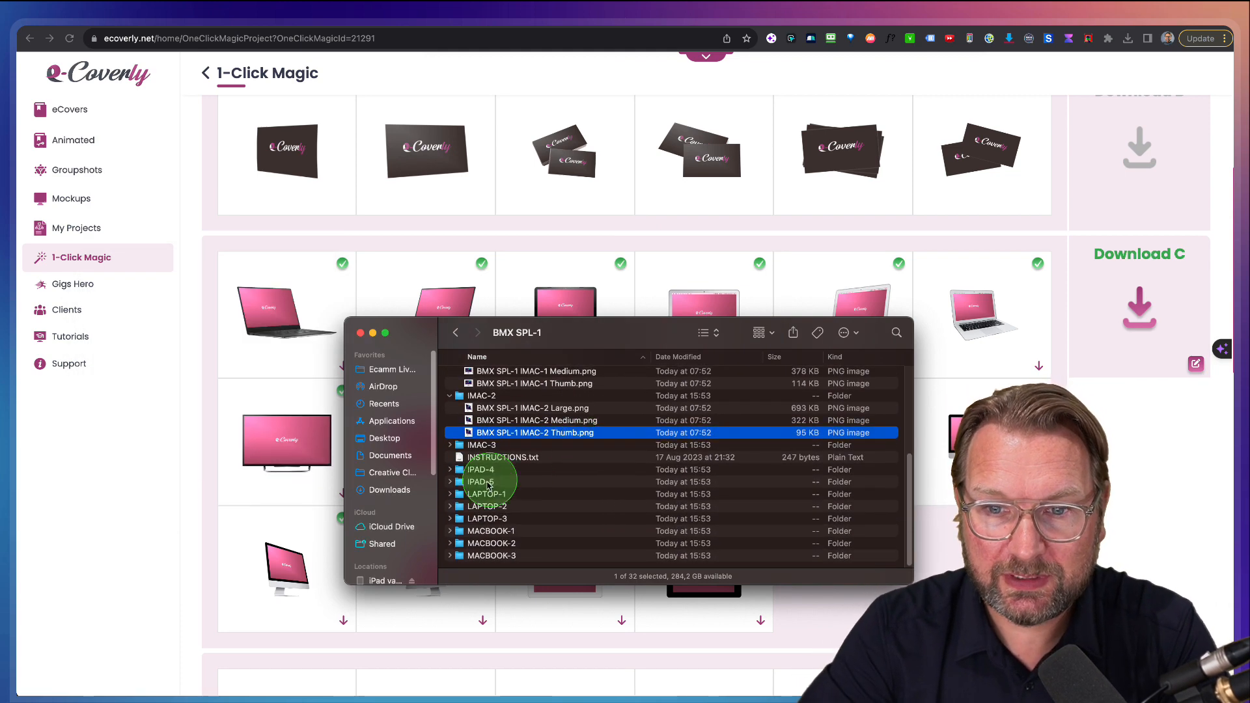
{"action": "left_click", "coordinate": [453, 496]}
{"action": "left_click", "coordinate": [480, 506]}
{"action": "key", "text": "space"}
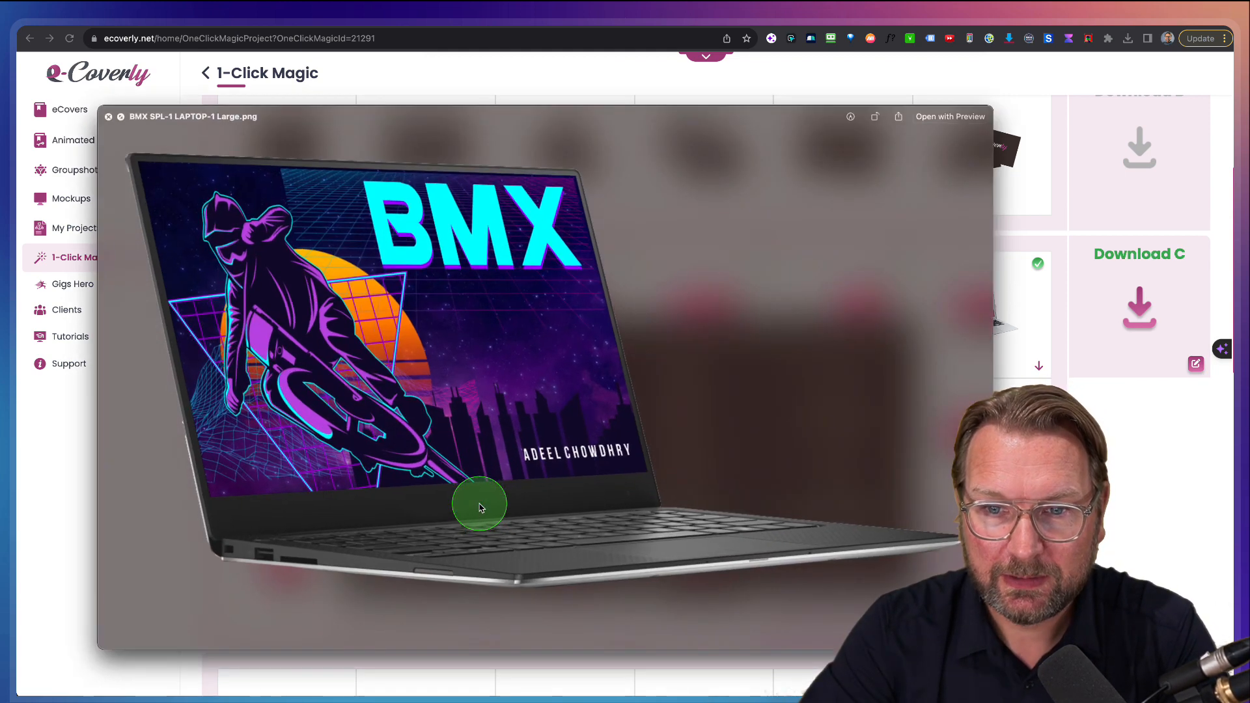
{"action": "key", "text": "space"}
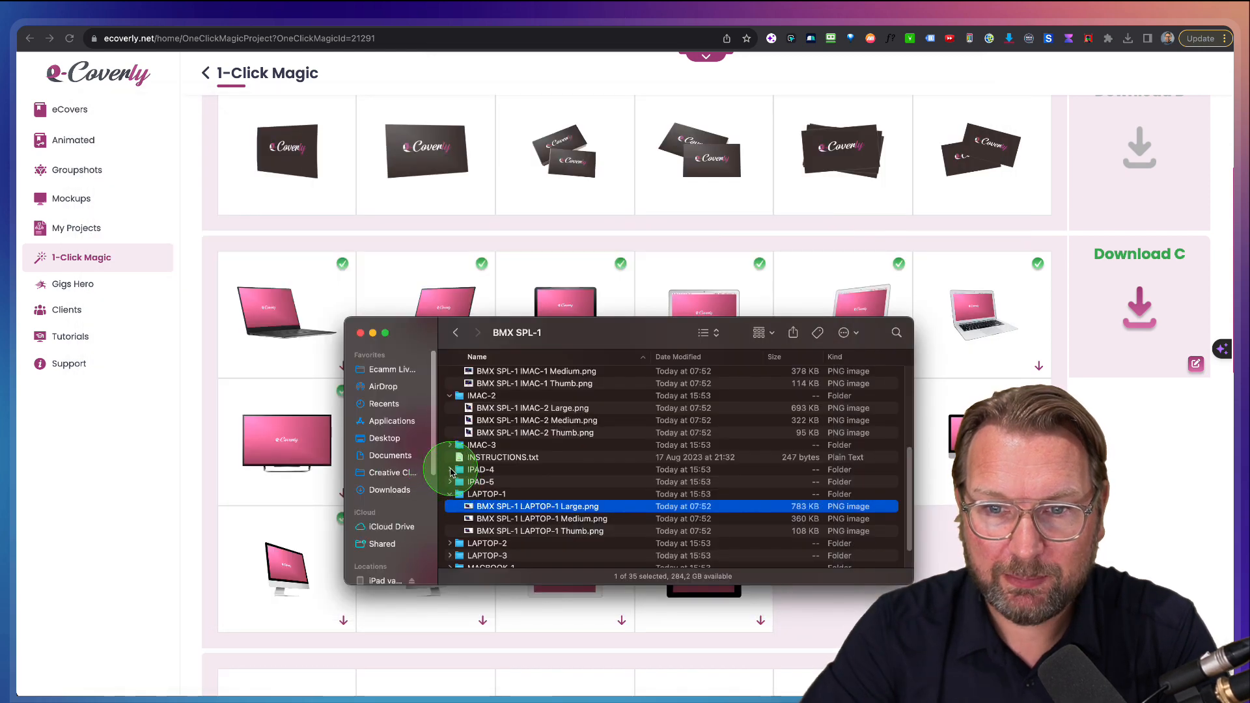
- Expand the IPAD-4 folder and preview BMX SPL-1 IPAD-4 Large.png
{"action": "left_click", "coordinate": [452, 470]}
{"action": "left_click", "coordinate": [495, 482]}
{"action": "key", "text": "space"}
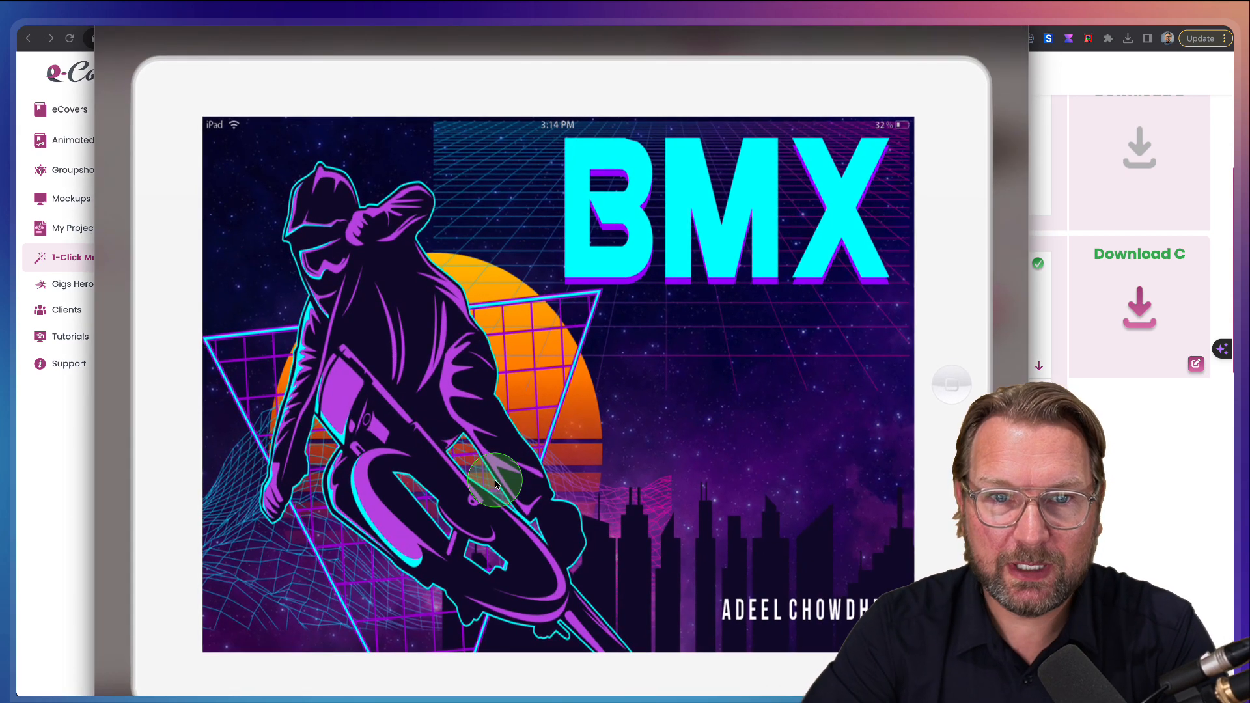
{"action": "key", "text": "space"}
{"action": "scroll", "coordinate": [498, 495], "scroll_direction": "down", "scroll_amount": 3}
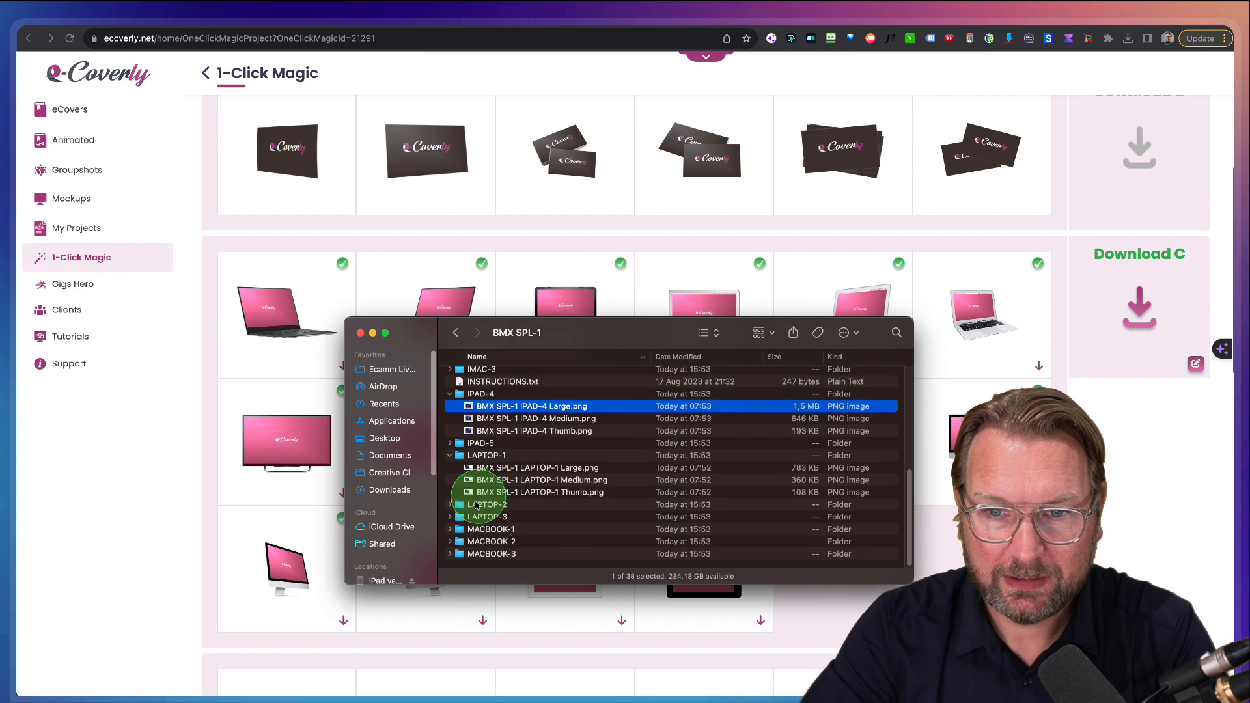
- Expand the LAPTOP-3 folder and preview BMX SPL-1 LAPTOP-3 Large.png
{"action": "left_click", "coordinate": [450, 514]}
{"action": "scroll", "coordinate": [498, 524], "scroll_direction": "down", "scroll_amount": 1}
{"action": "left_click", "coordinate": [491, 495]}
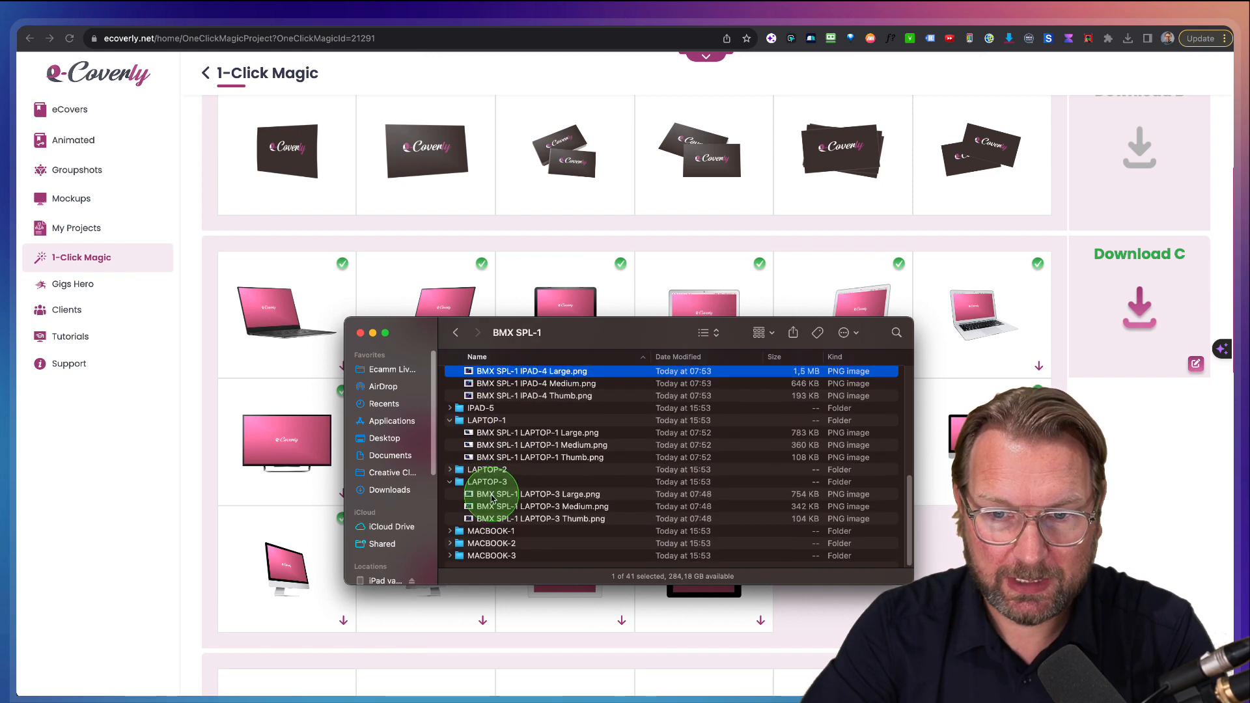
{"action": "key", "text": "space"}
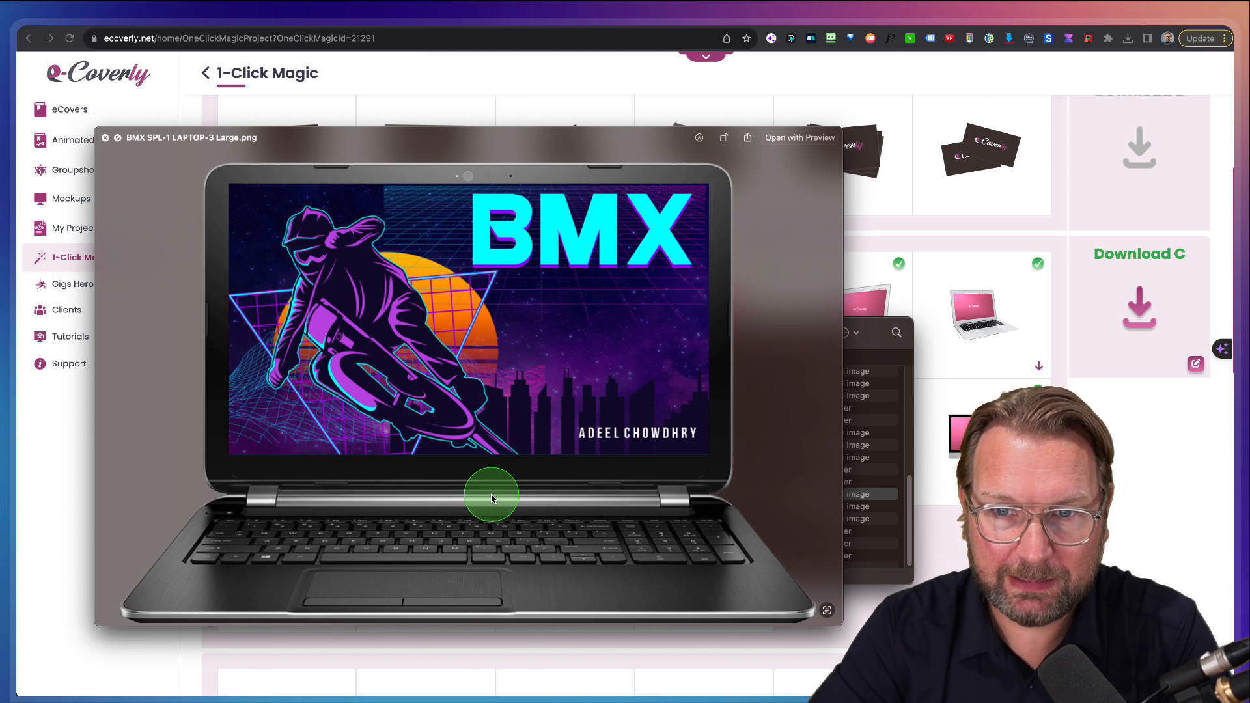
{"action": "key", "text": "space"}
- Return to the BMX SPL-1 project in 1-Click Magic, look over its models and open the Gigs Hero gig finder
{"action": "left_click", "coordinate": [605, 92]}
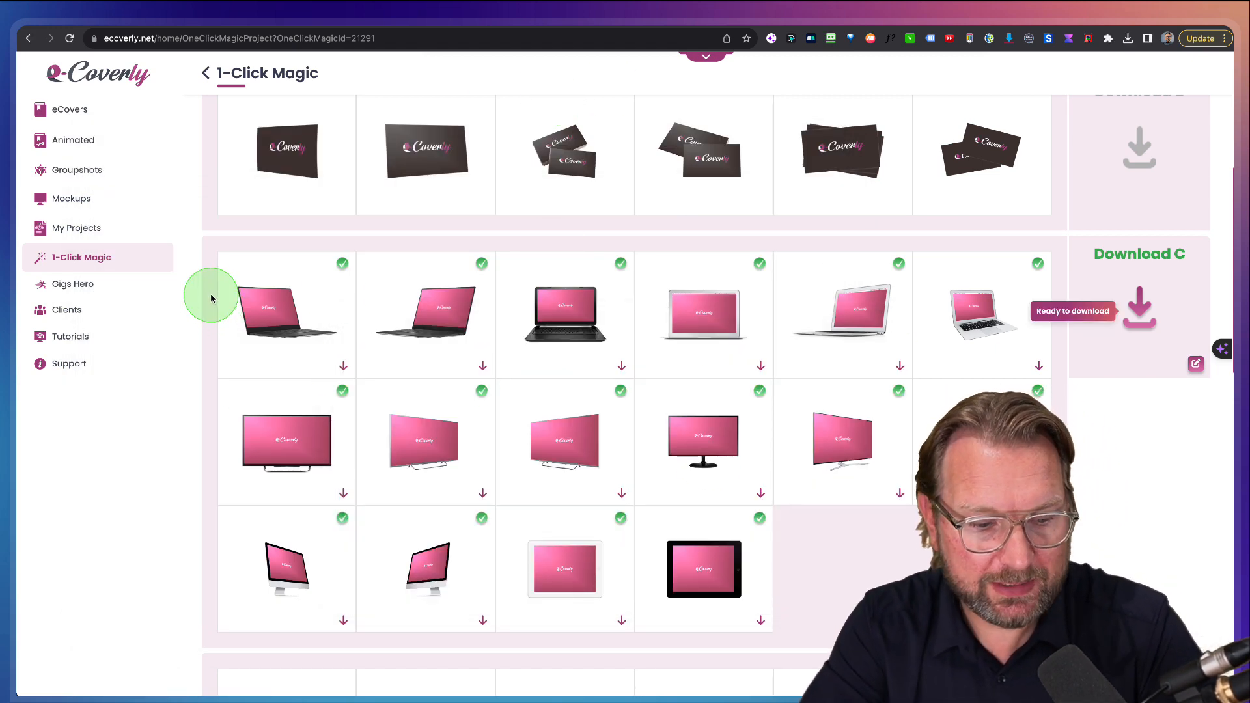
{"action": "mouse_move", "coordinate": [209, 239]}
{"action": "left_mouse_down"}
{"action": "mouse_move", "coordinate": [223, 279]}
{"action": "mouse_move", "coordinate": [893, 549]}
{"action": "mouse_move", "coordinate": [1071, 608]}
{"action": "mouse_move", "coordinate": [1078, 628]}
{"action": "left_mouse_up"}
{"action": "scroll", "coordinate": [586, 301], "scroll_direction": "up", "scroll_amount": 10}
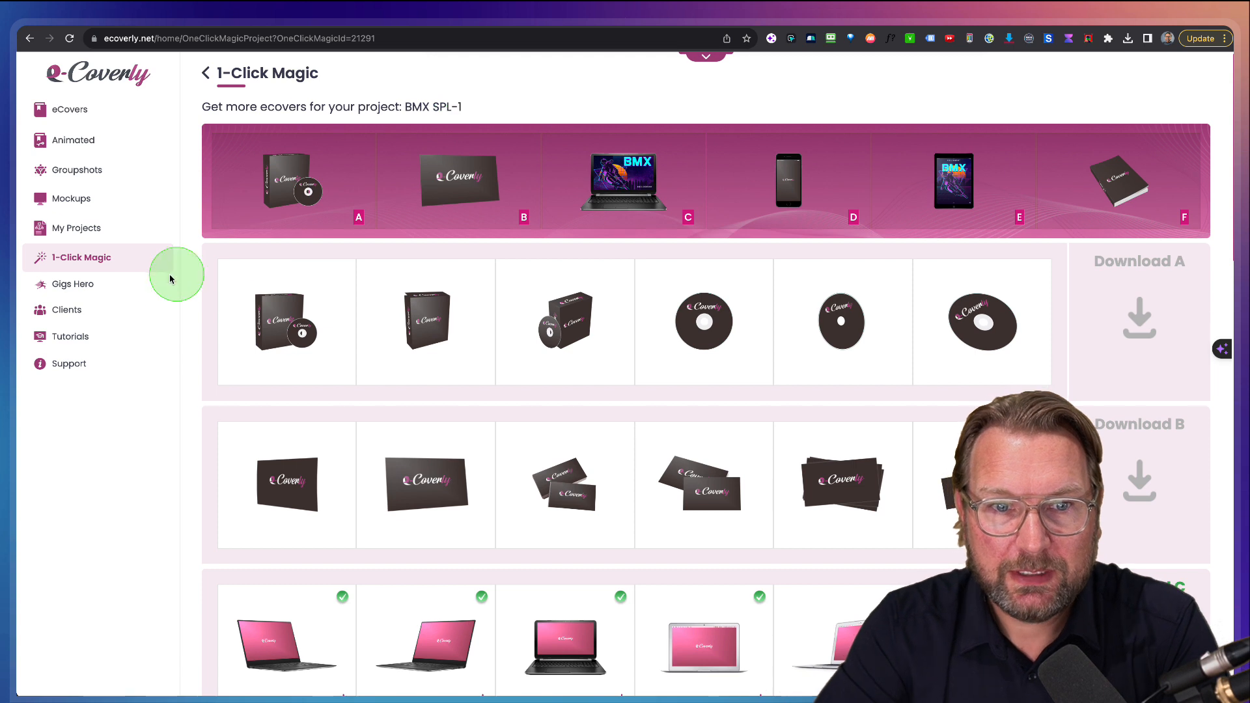
{"action": "left_click", "coordinate": [68, 291]}
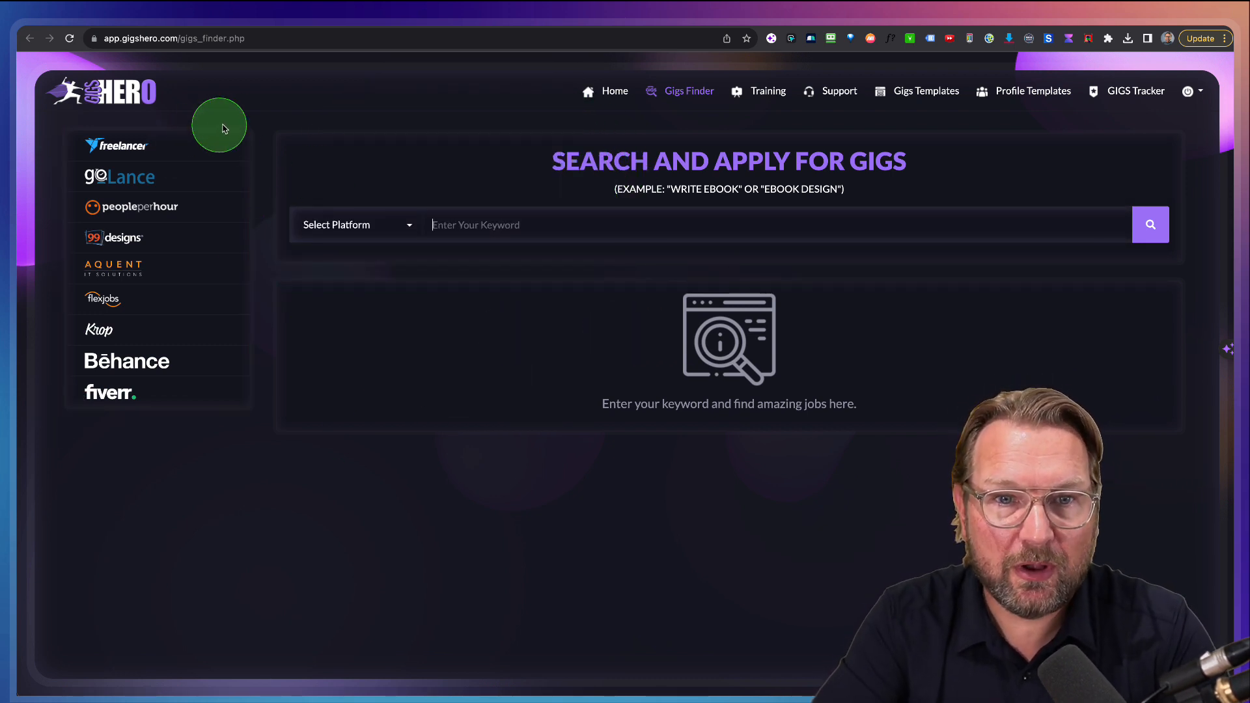
{"action": "left_click_drag", "start_coordinate": [236, 126], "coordinate": [200, 215]}
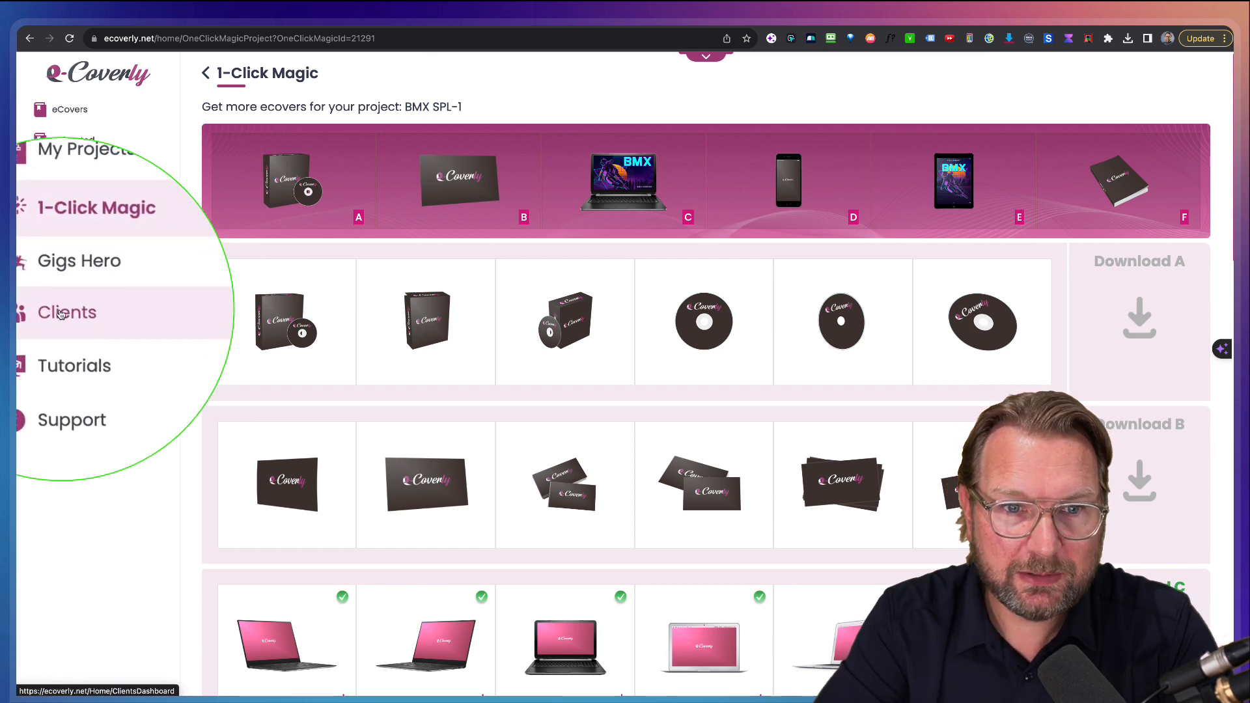
- Open the Clients list, inspect the contact and design details of the new client form, and close it without saving
{"action": "left_click", "coordinate": [61, 313]}
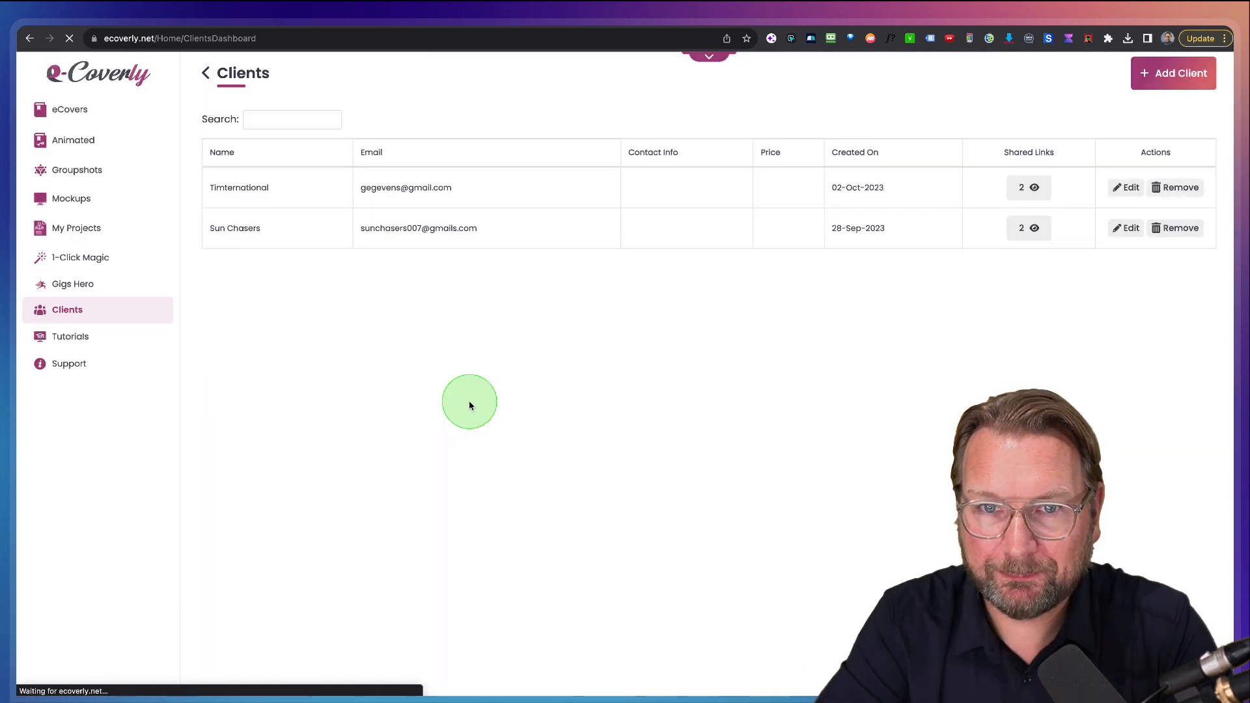
{"action": "left_click", "coordinate": [1172, 75]}
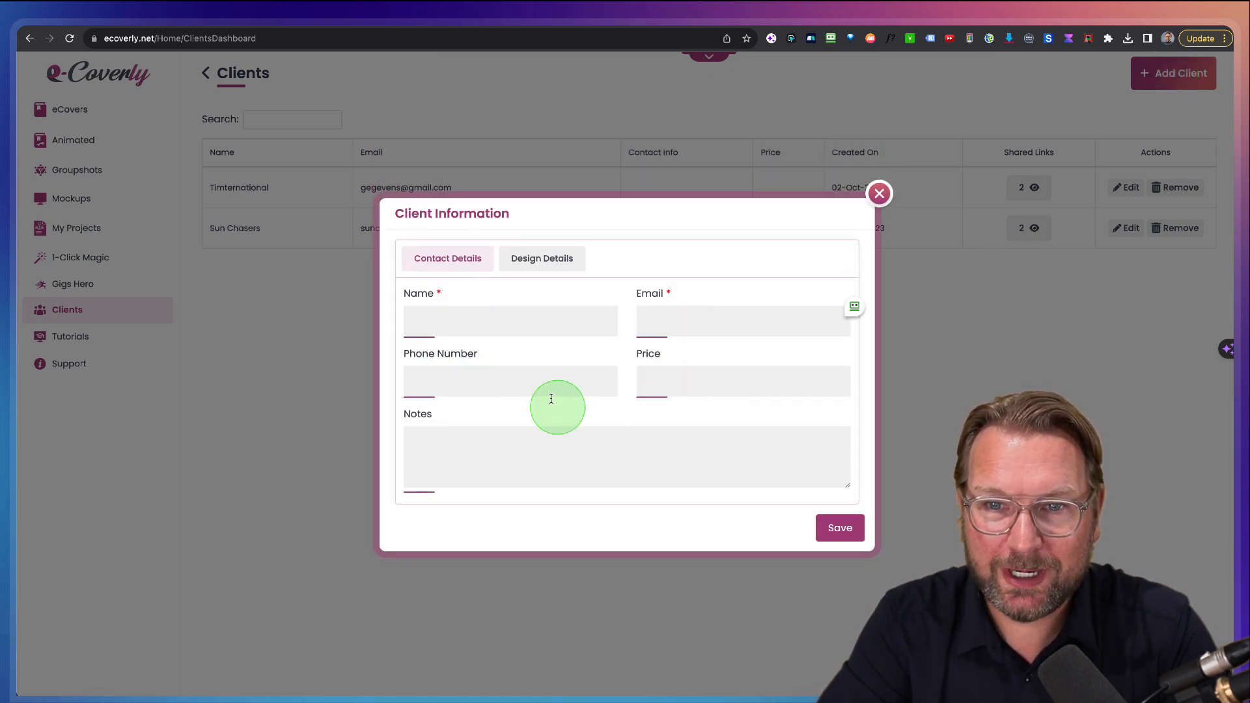
{"action": "left_click", "coordinate": [554, 259]}
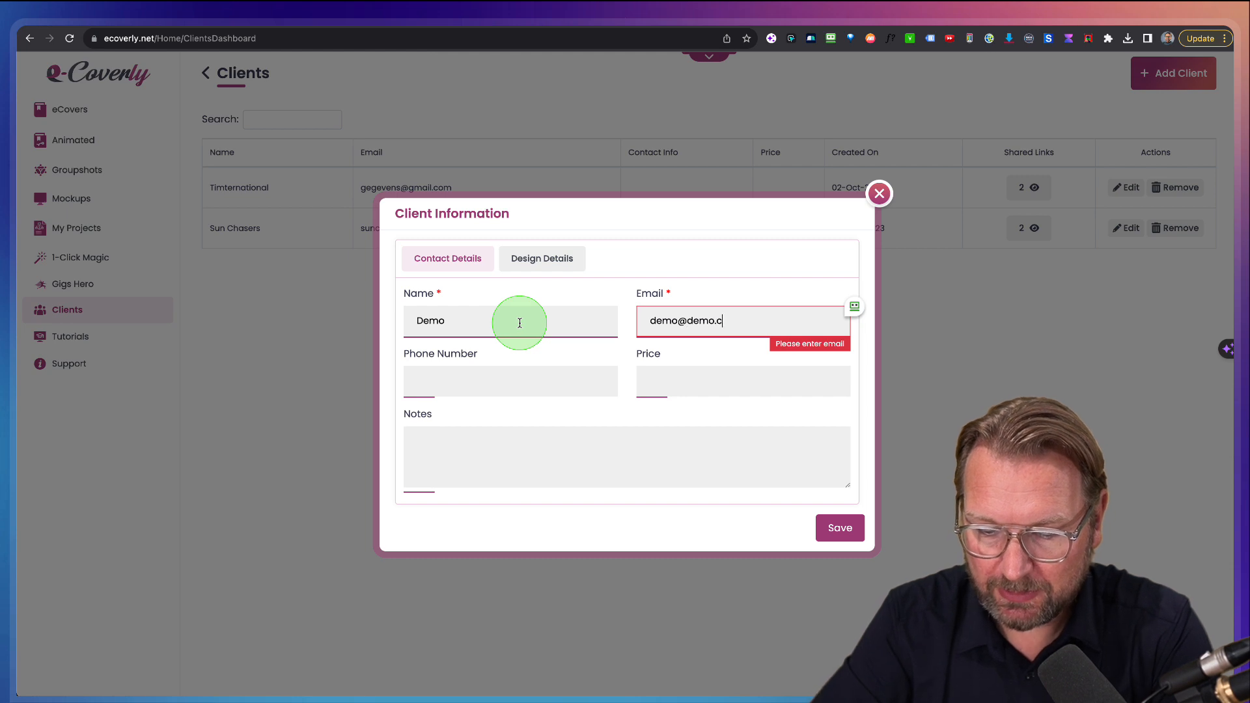
{"action": "left_click", "coordinate": [530, 260]}
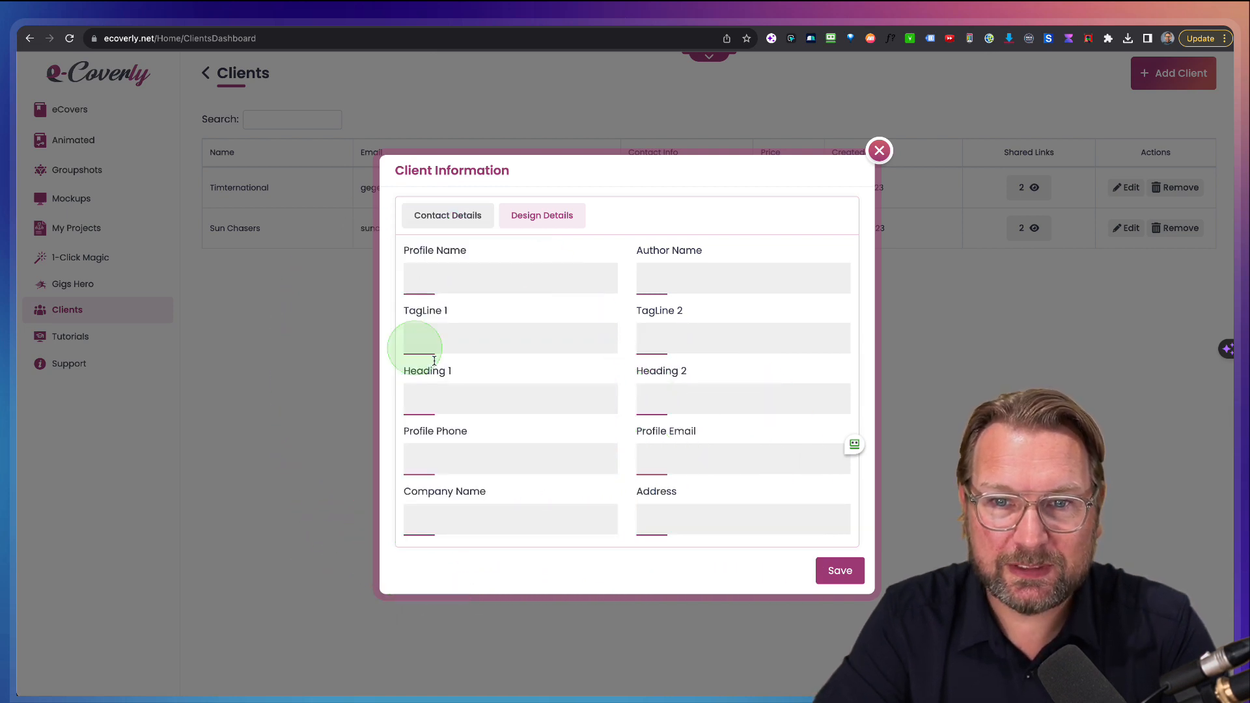
{"action": "left_click", "coordinate": [877, 152]}
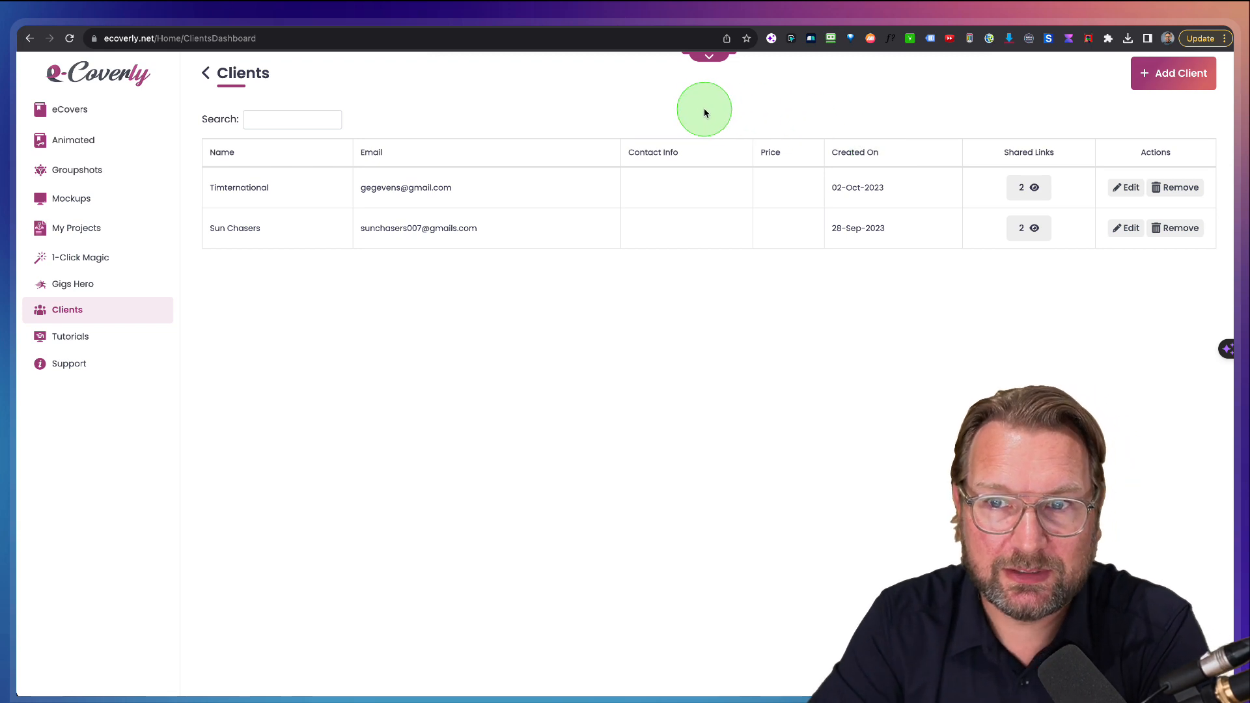
- Reveal the additional navigation bar on the Clients page and browse the eCovers template gallery
{"action": "left_click", "coordinate": [709, 59]}
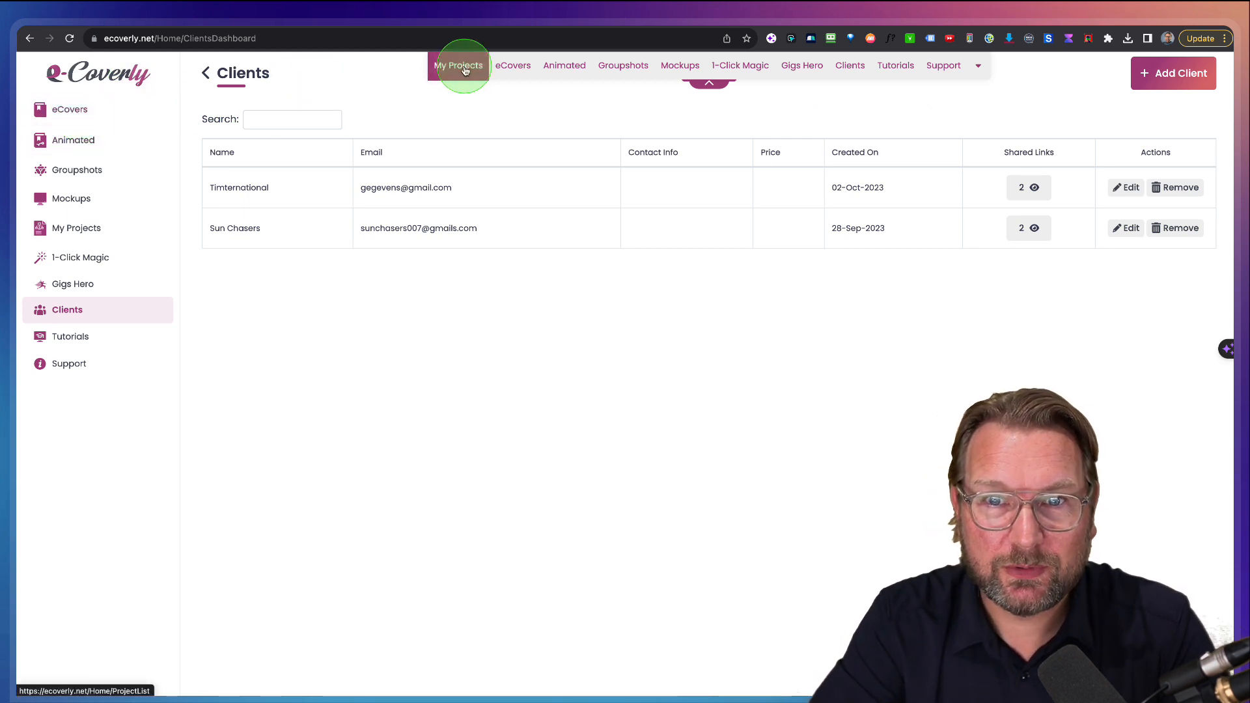
{"action": "left_click", "coordinate": [62, 112]}
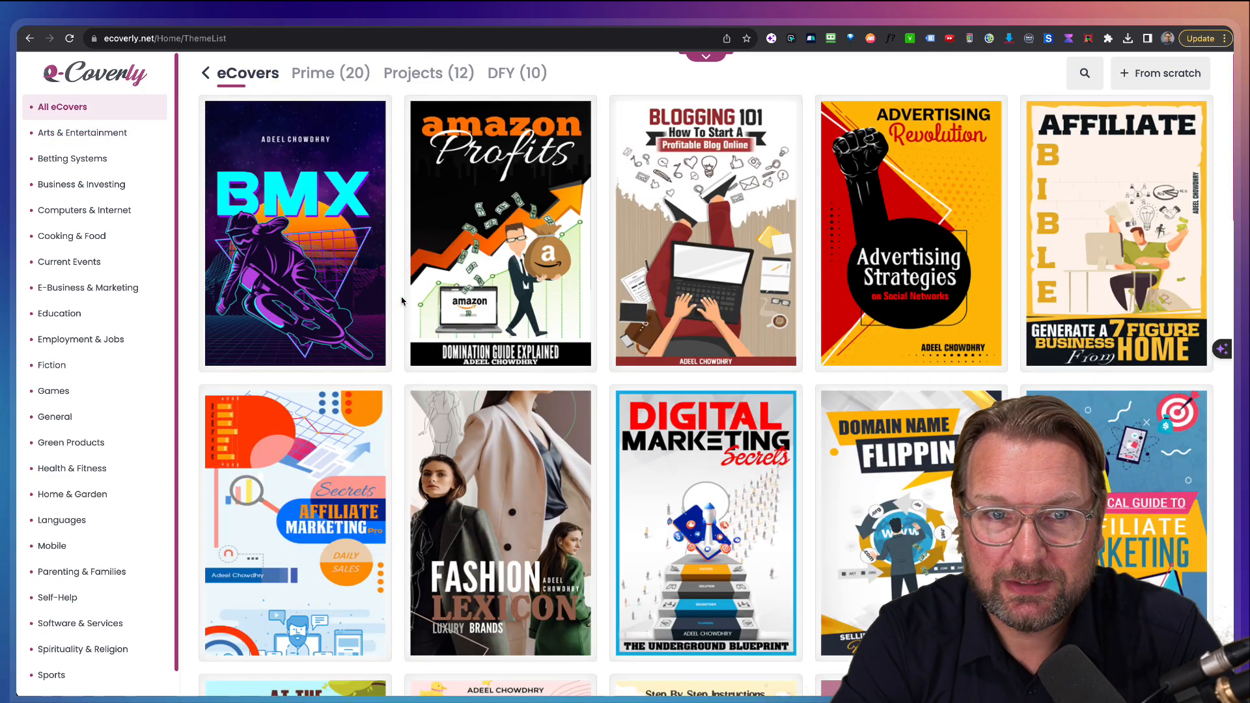
{"action": "scroll", "coordinate": [410, 313], "scroll_direction": "down", "scroll_amount": 5}
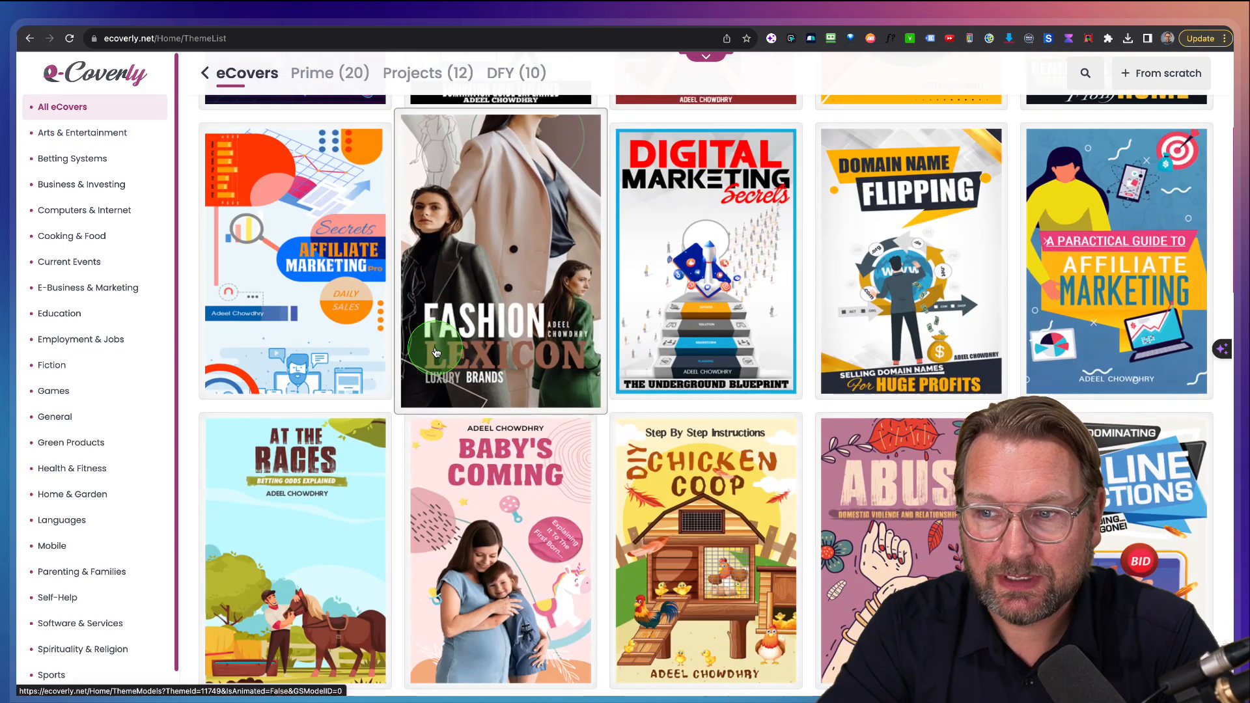
{"action": "scroll", "coordinate": [429, 338], "scroll_direction": "up", "scroll_amount": 5}
- Switch to the eCoverly review page and read through the exclusive bonus descriptions
{"action": "left_click", "coordinate": [436, 353]}
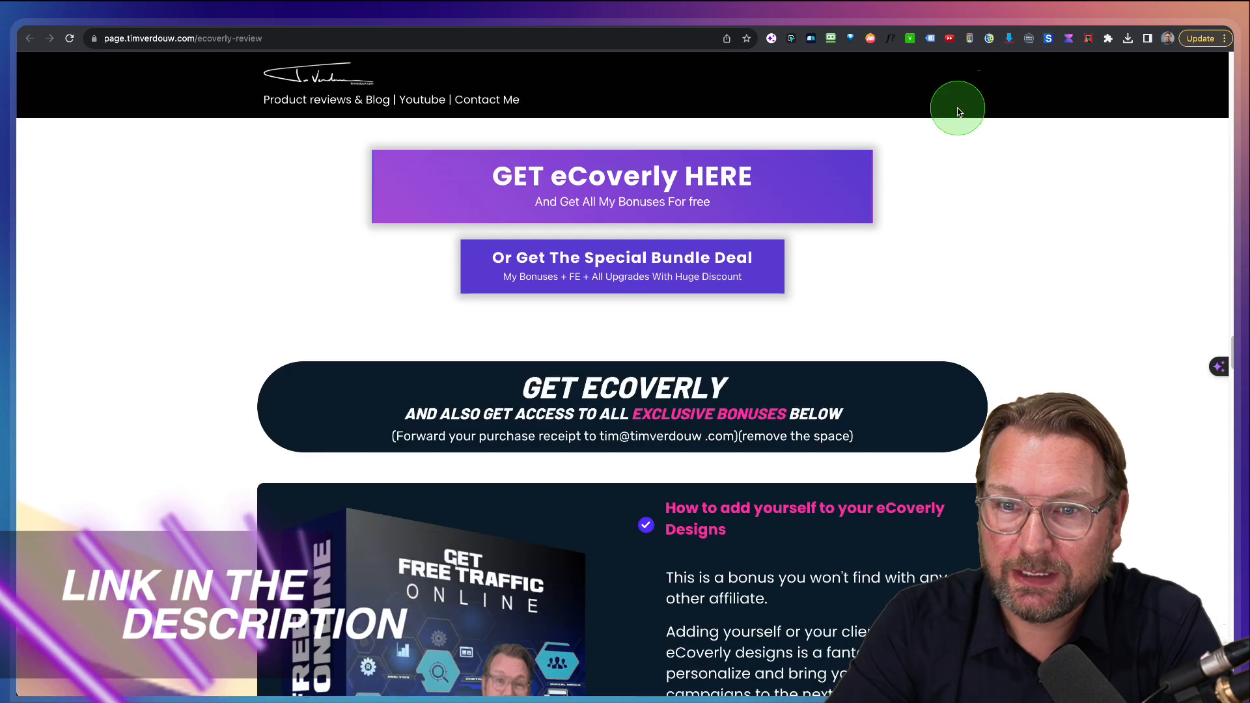
{"action": "scroll", "coordinate": [809, 256], "scroll_direction": "down", "scroll_amount": 5}
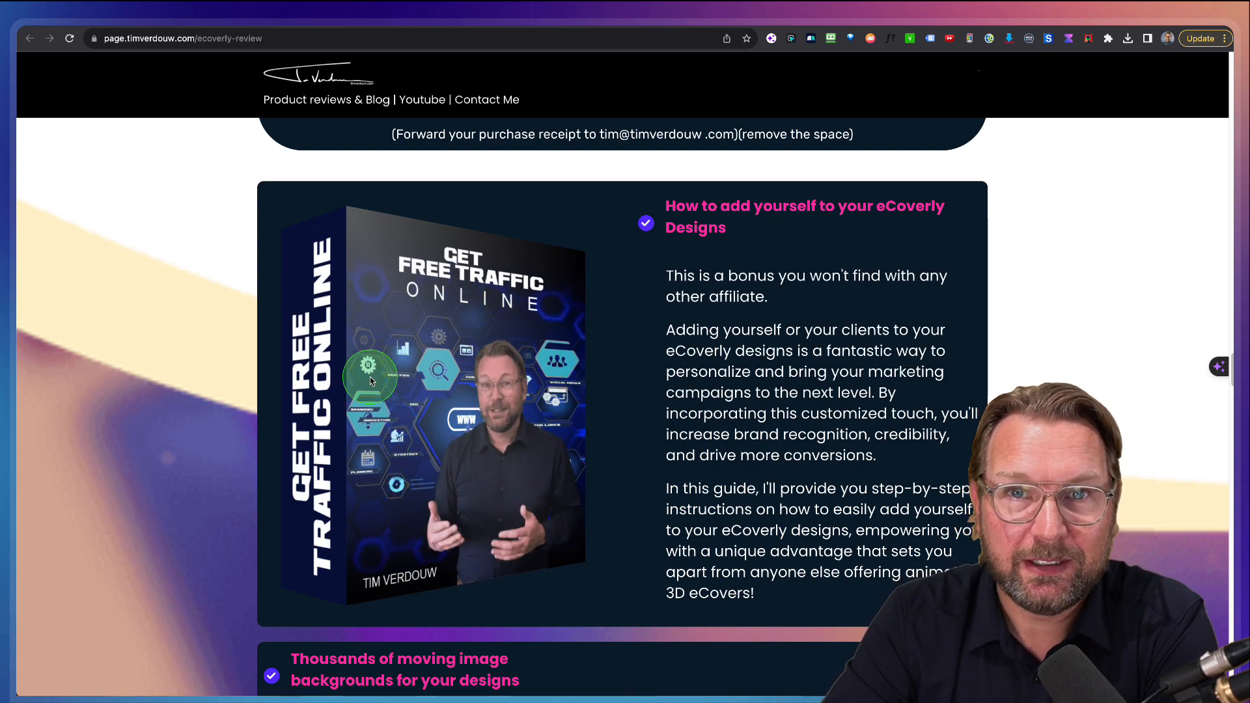
{"action": "scroll", "coordinate": [530, 554], "scroll_direction": "down", "scroll_amount": 6}
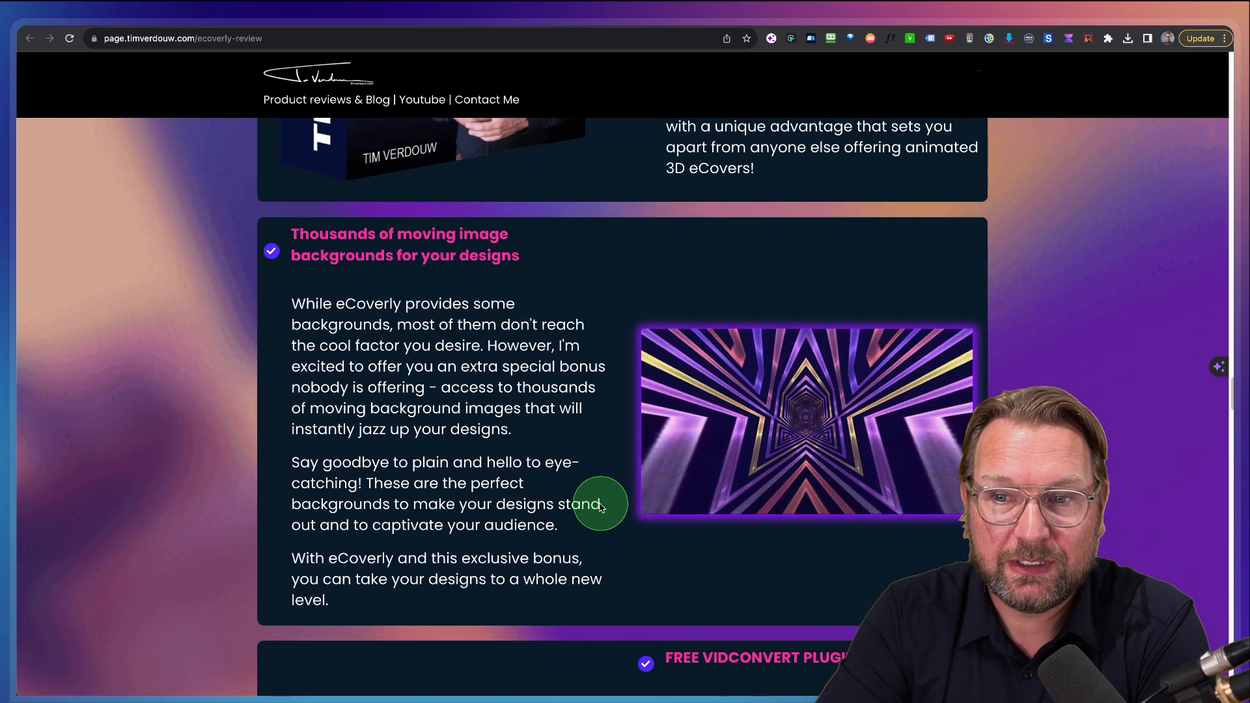
{"action": "scroll", "coordinate": [600, 507], "scroll_direction": "down", "scroll_amount": 5}
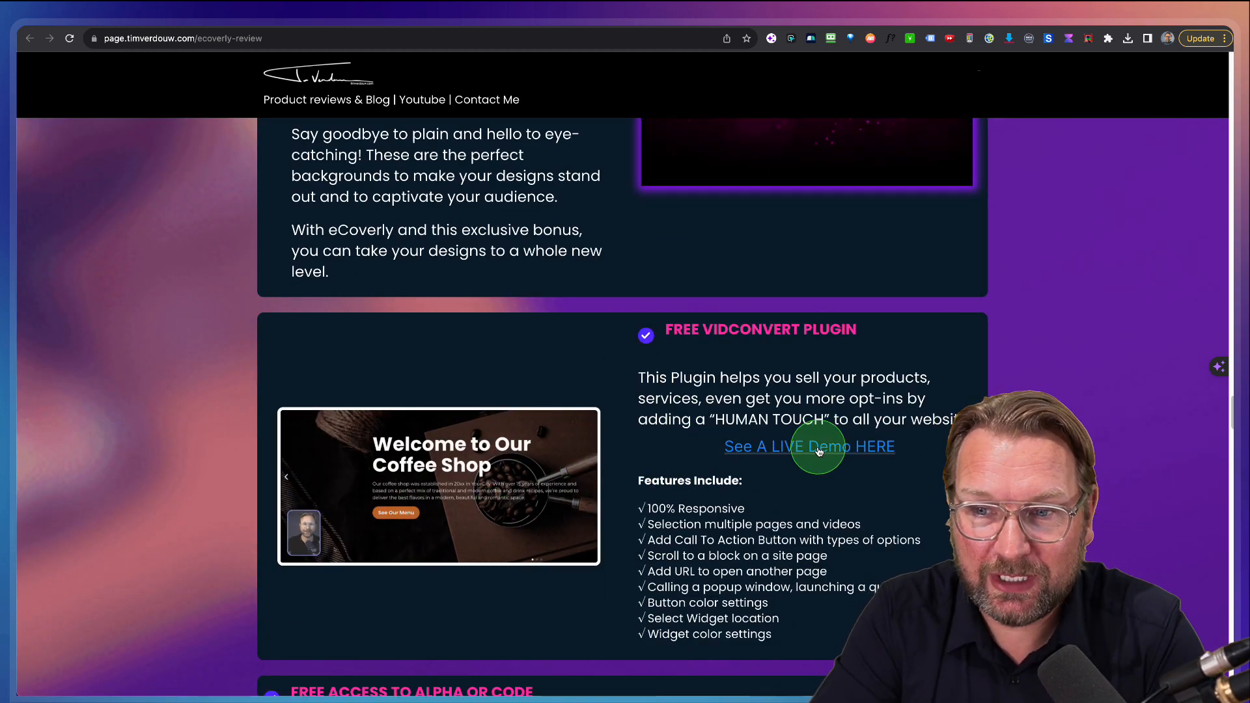
{"action": "scroll", "coordinate": [608, 426], "scroll_direction": "down", "scroll_amount": 15}
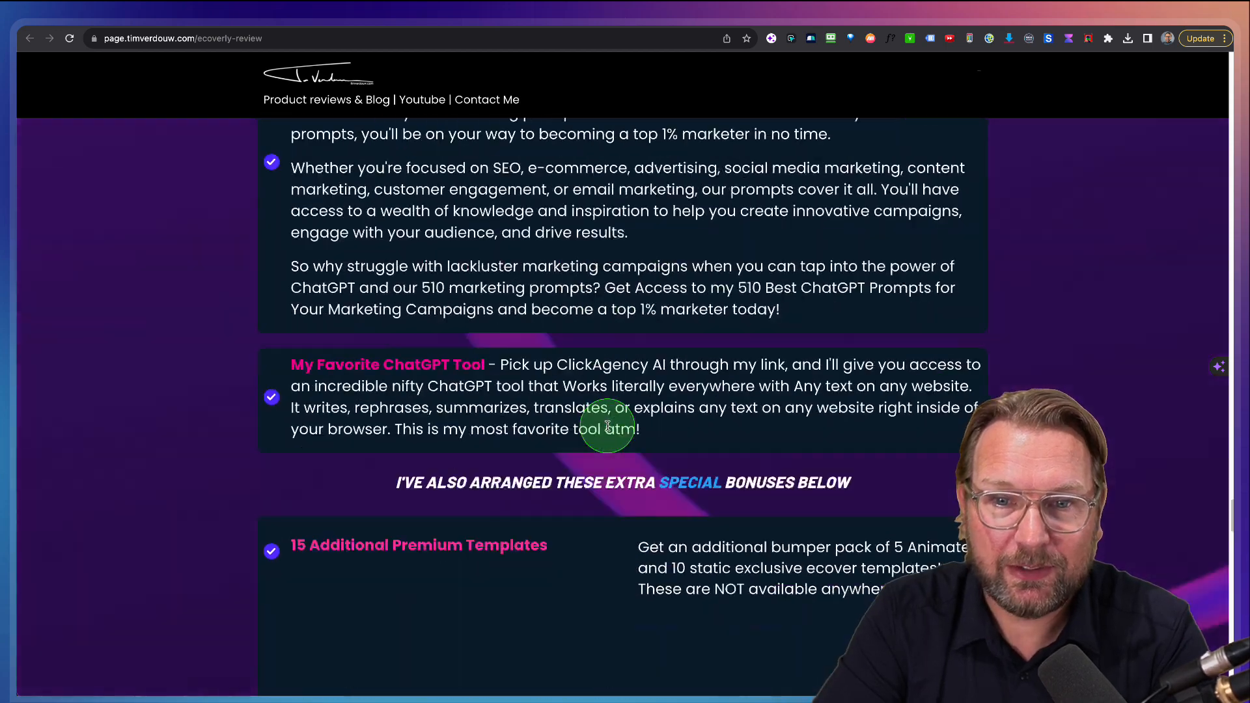
{"action": "scroll", "coordinate": [608, 426], "scroll_direction": "up", "scroll_amount": 20}
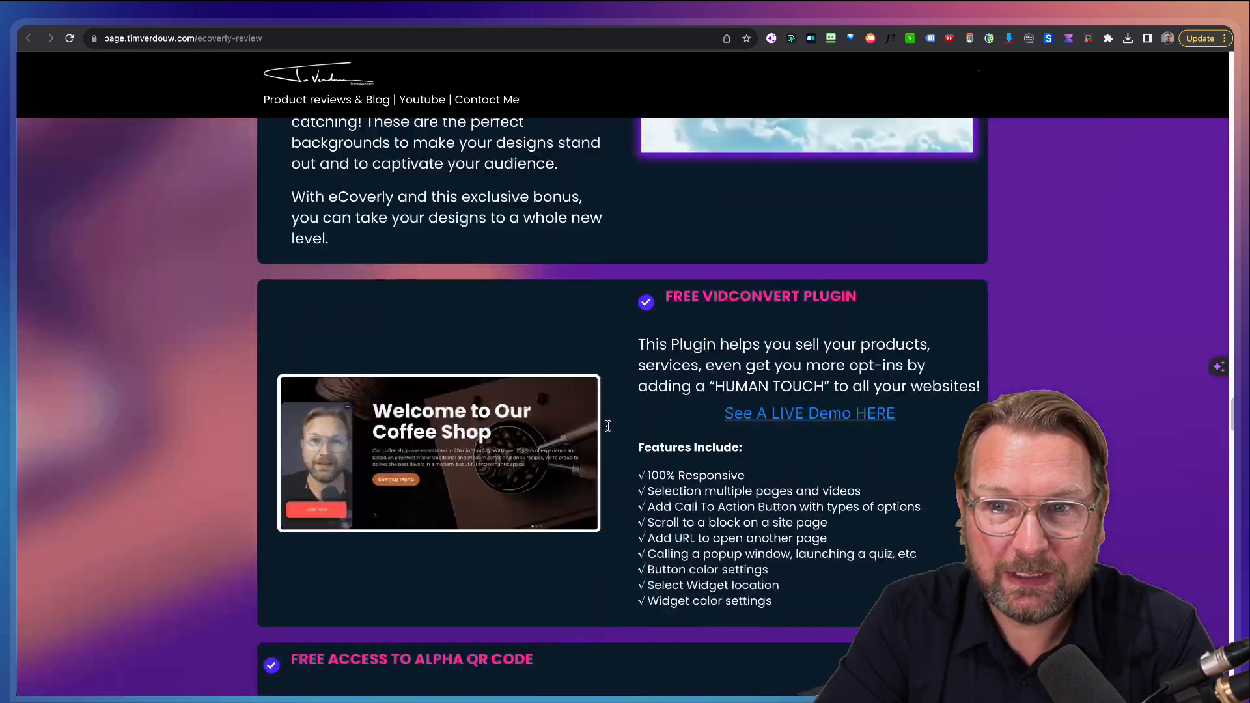
- Examine the pricing and funnel details for eCoverly, its upgrades and the Webinar Bundle Offer
{"action": "scroll", "coordinate": [608, 426], "scroll_direction": "up", "scroll_amount": 10}
{"action": "left_click", "coordinate": [623, 418]}
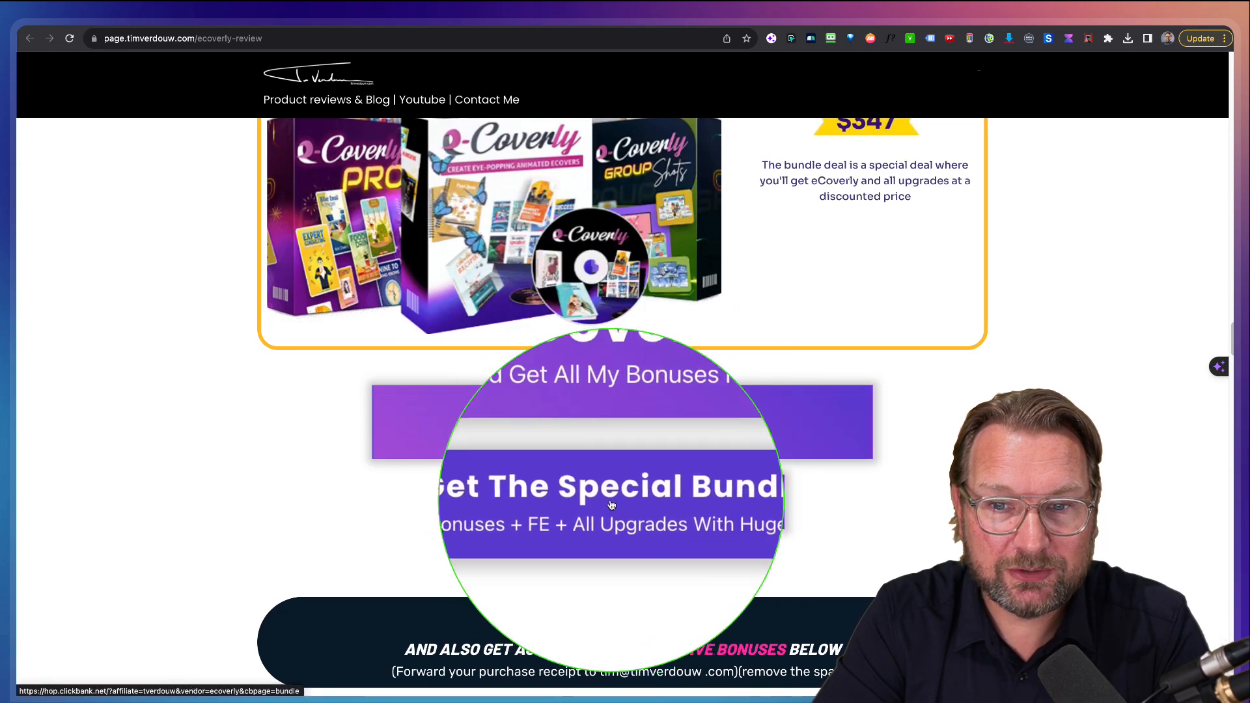
{"action": "scroll", "coordinate": [633, 490], "scroll_direction": "up", "scroll_amount": 20}
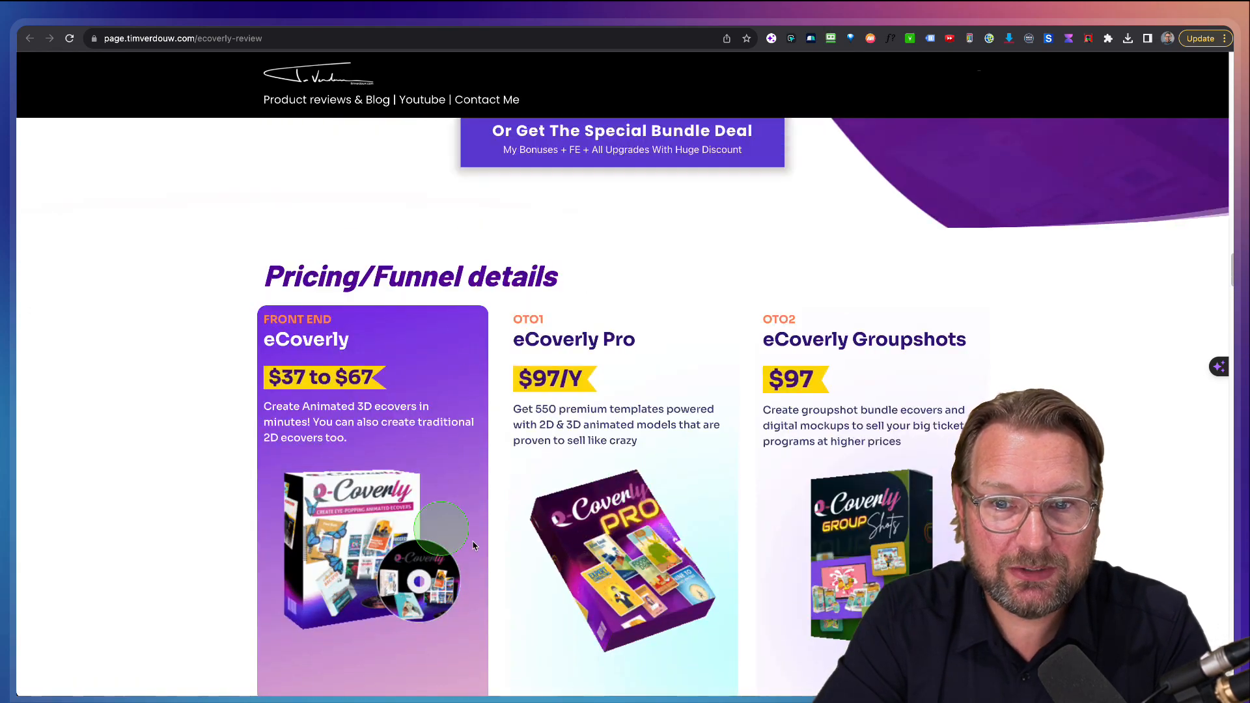
{"action": "scroll", "coordinate": [526, 452], "scroll_direction": "down", "scroll_amount": 20}
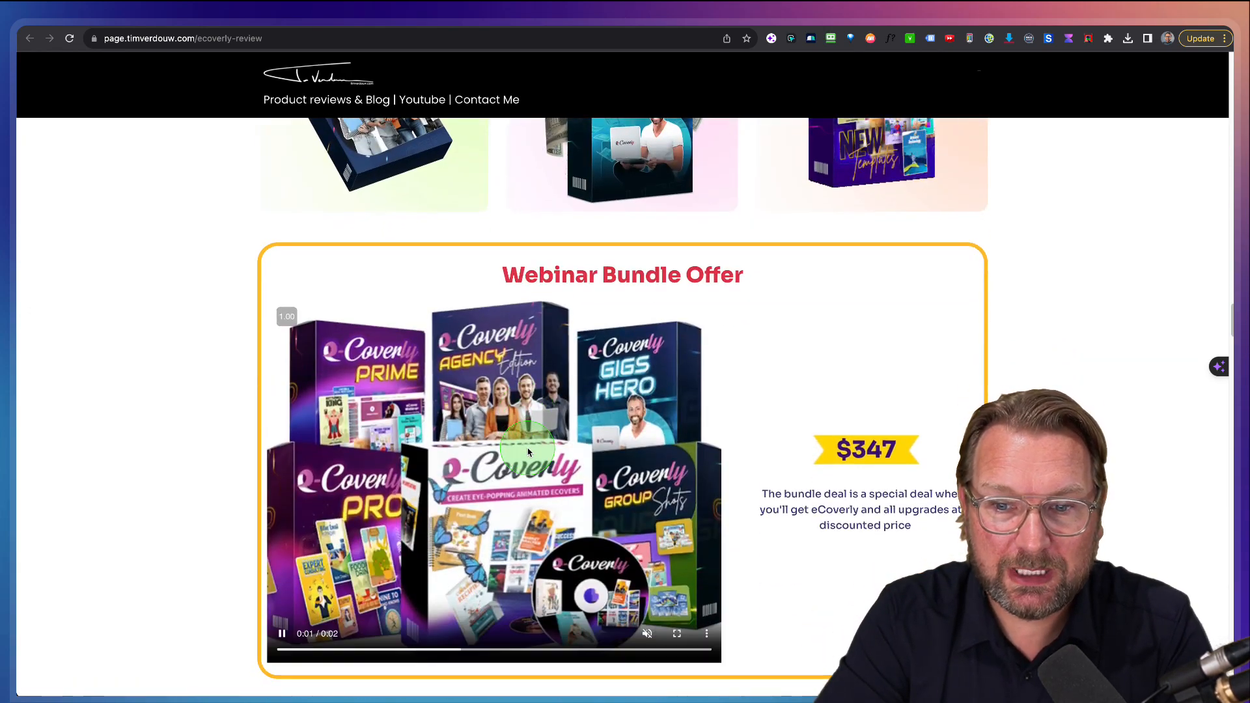
{"action": "scroll", "coordinate": [610, 531], "scroll_direction": "up", "scroll_amount": 7}
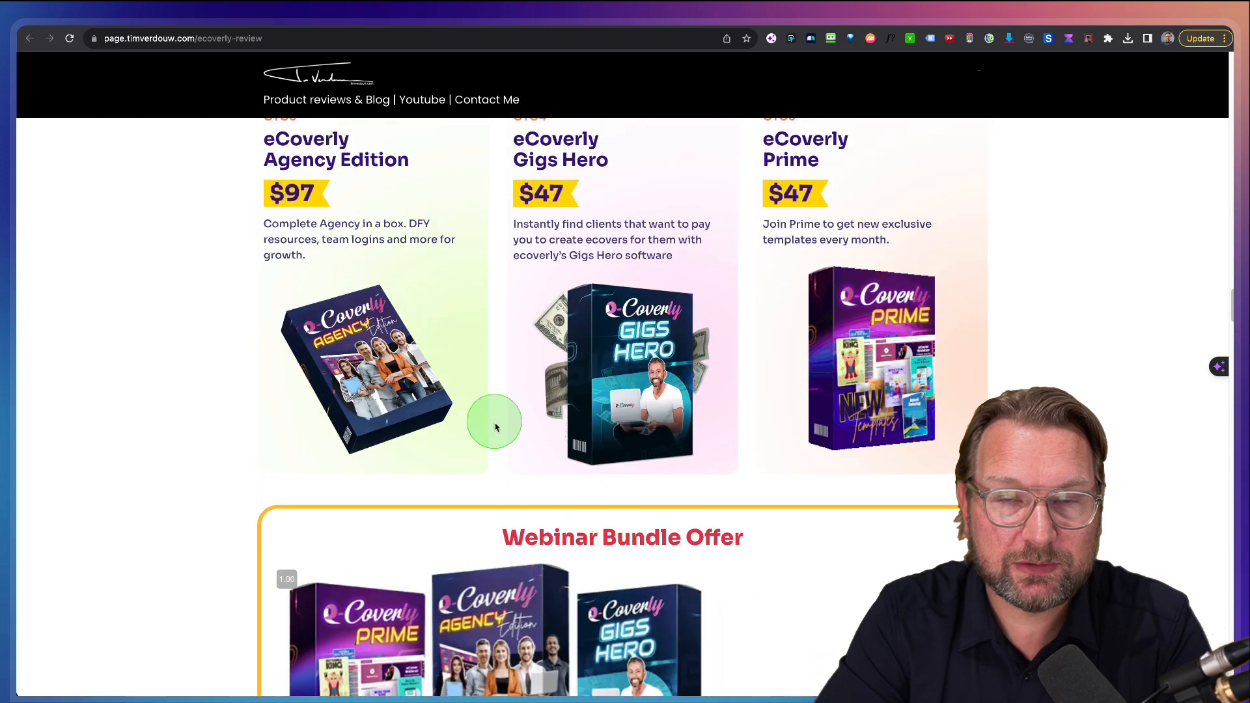
{"action": "scroll", "coordinate": [759, 407], "scroll_direction": "up", "scroll_amount": 5}
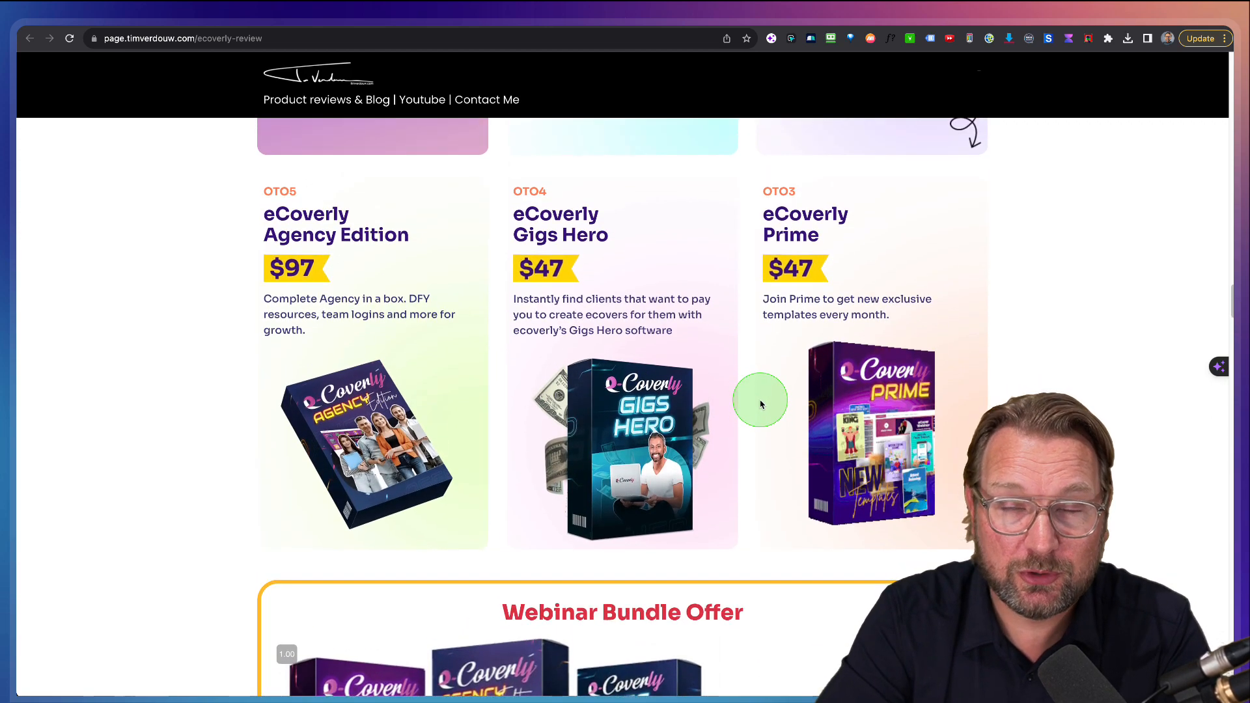
{"action": "scroll", "coordinate": [726, 300], "scroll_direction": "down", "scroll_amount": 7}
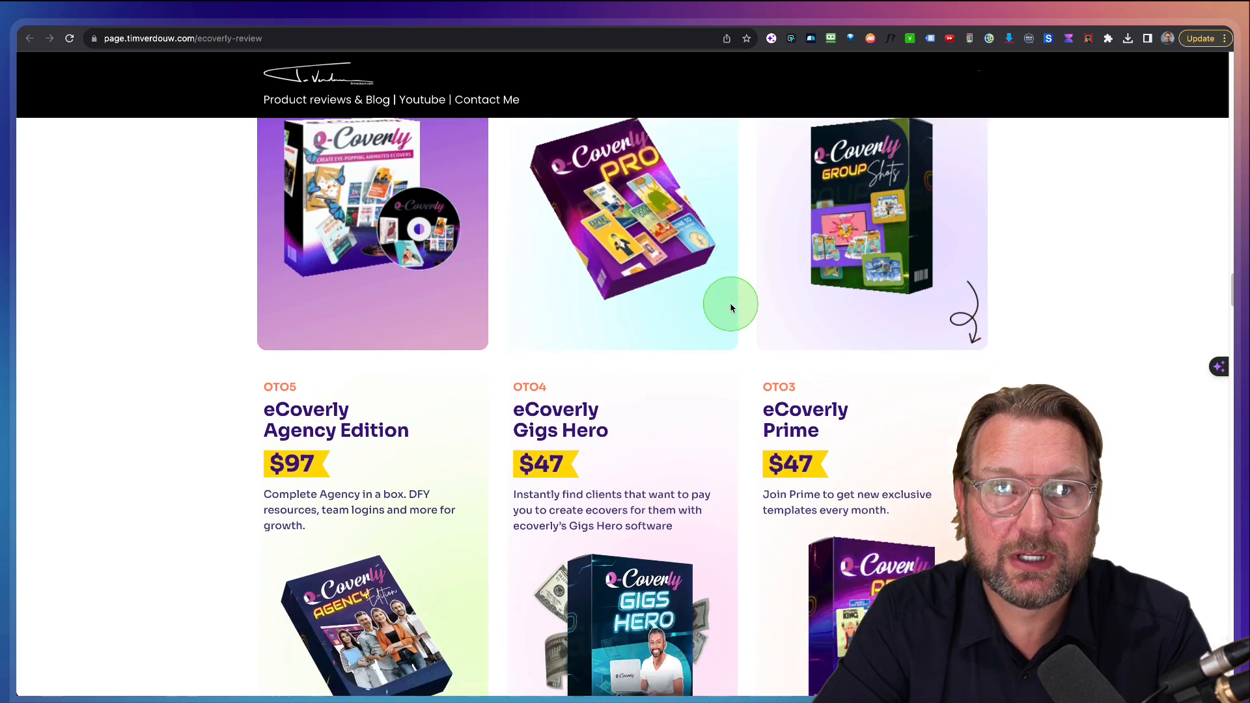
{"action": "scroll", "coordinate": [730, 308], "scroll_direction": "down", "scroll_amount": 5}
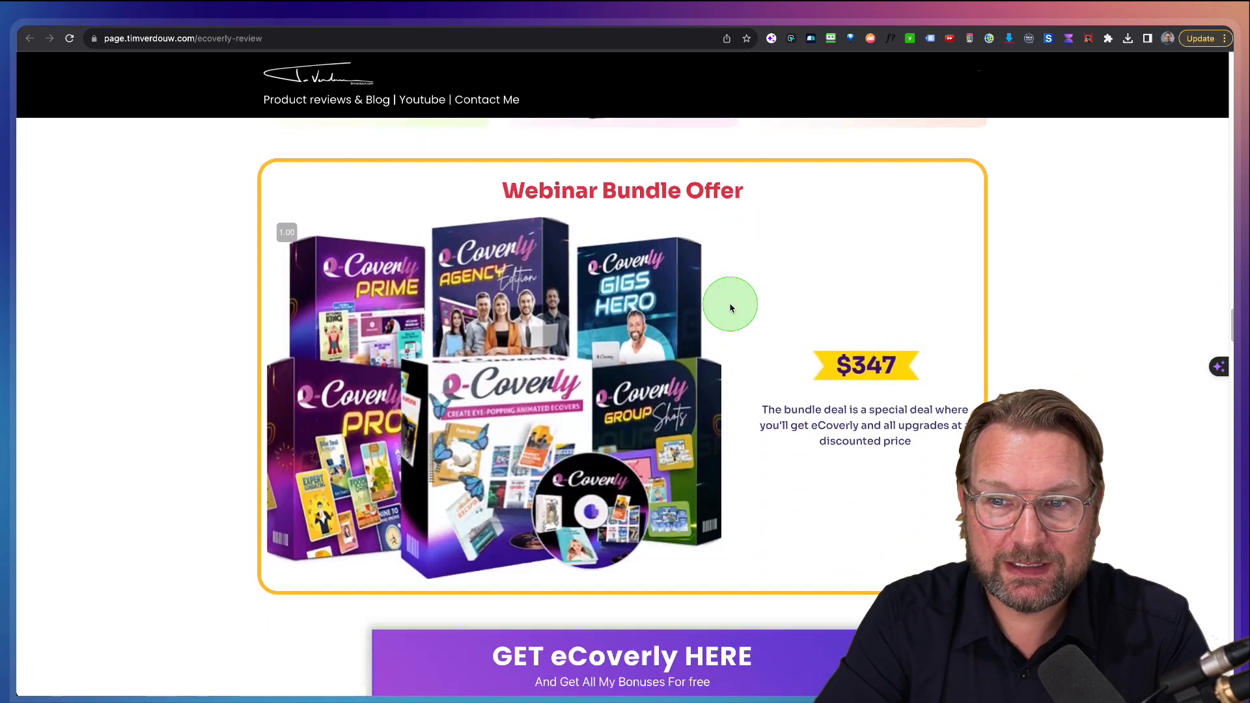